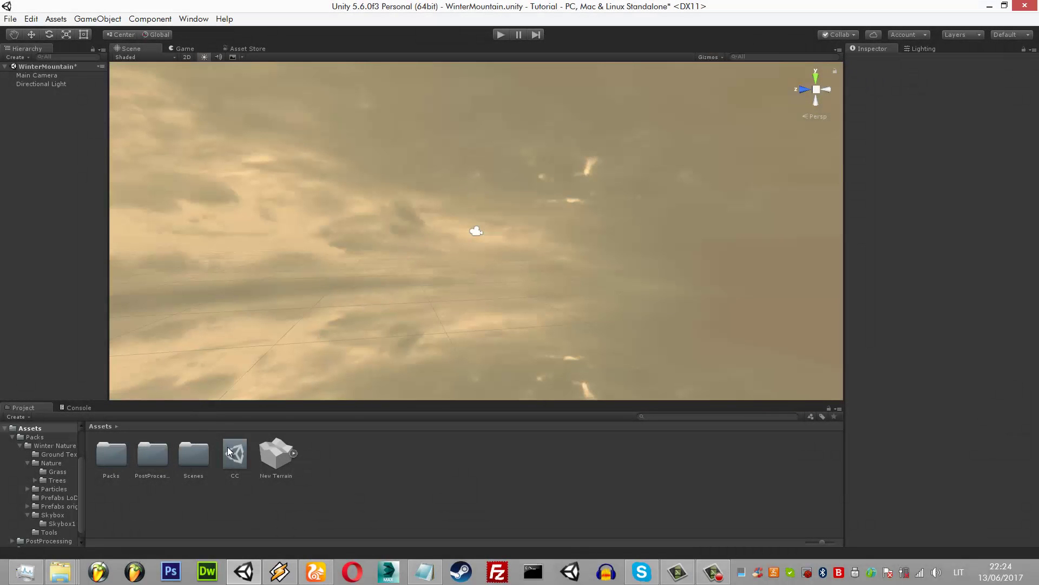
- Create a Terrain via GameObject > 3D Object > Terrain and orbit the view to inspect it
left_click(97, 18)
left_click(98, 19)
left_click(98, 19)
mouse_move(135, 60)
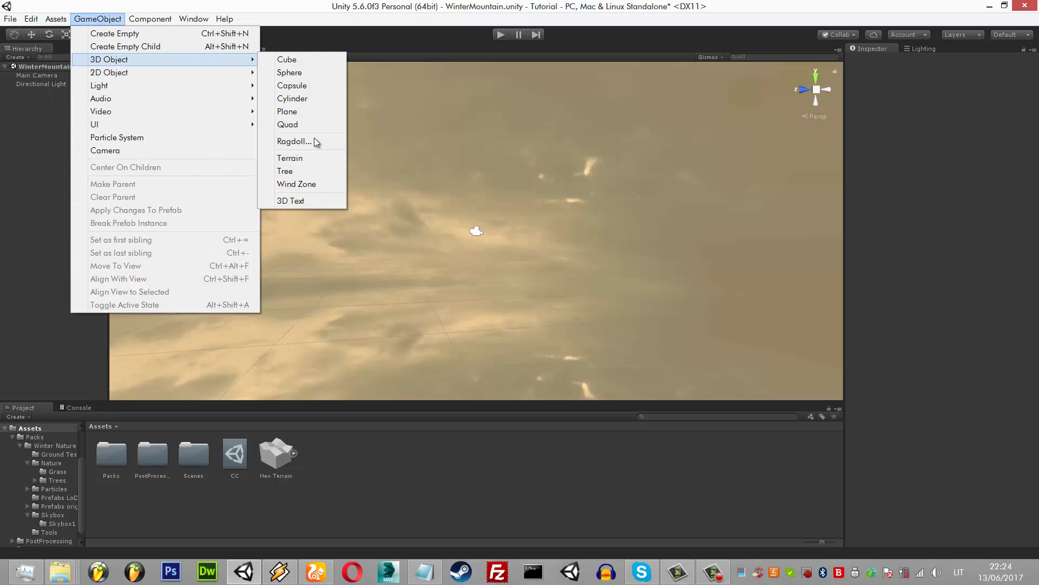
left_click(312, 164)
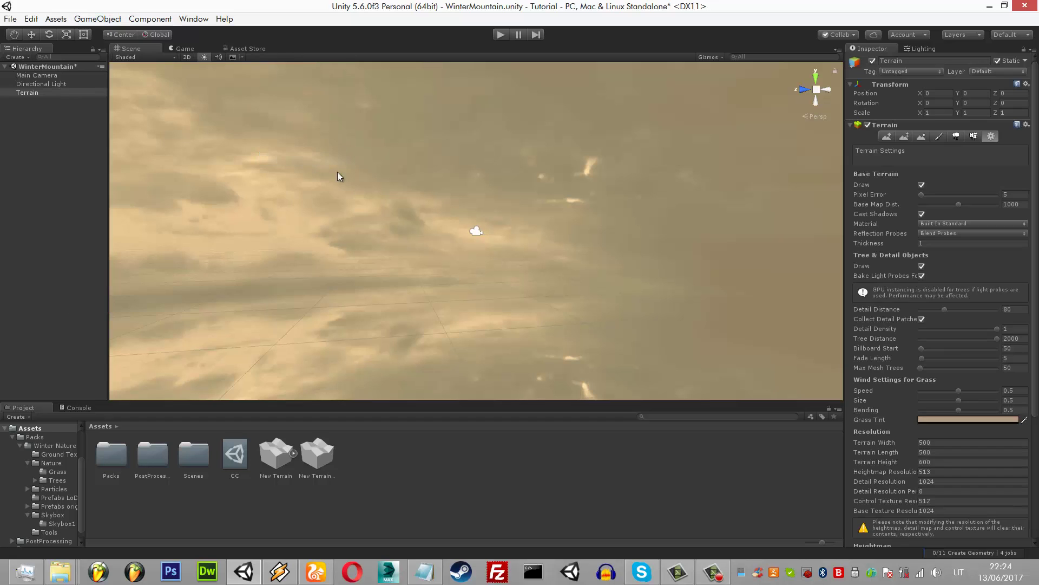
right_click_drag(621, 238, 511, 297)
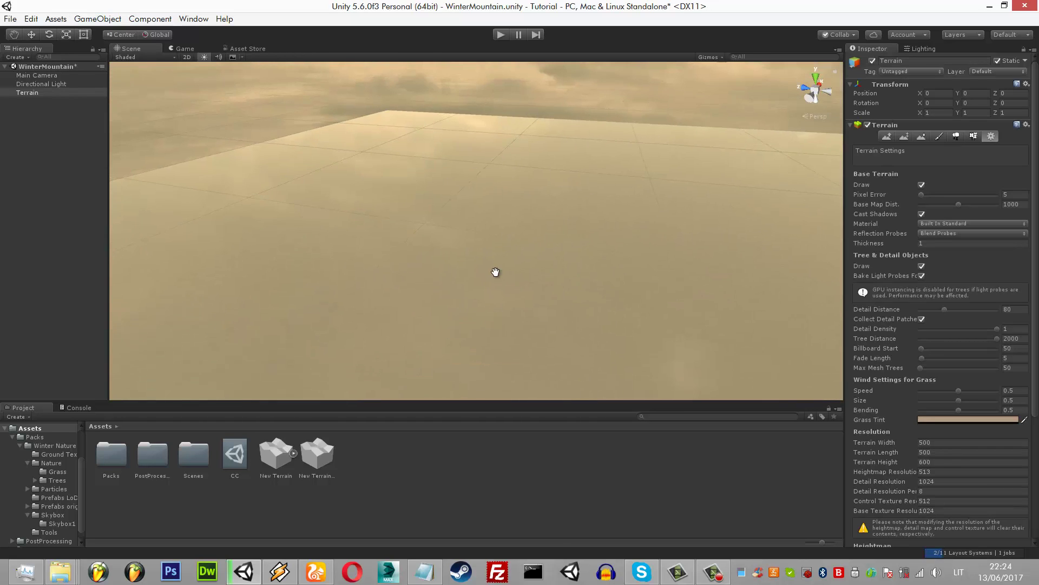
mouse_move(524, 107)
right_mouse_down()
mouse_move(555, 216)
mouse_move(222, 53)
right_mouse_up()
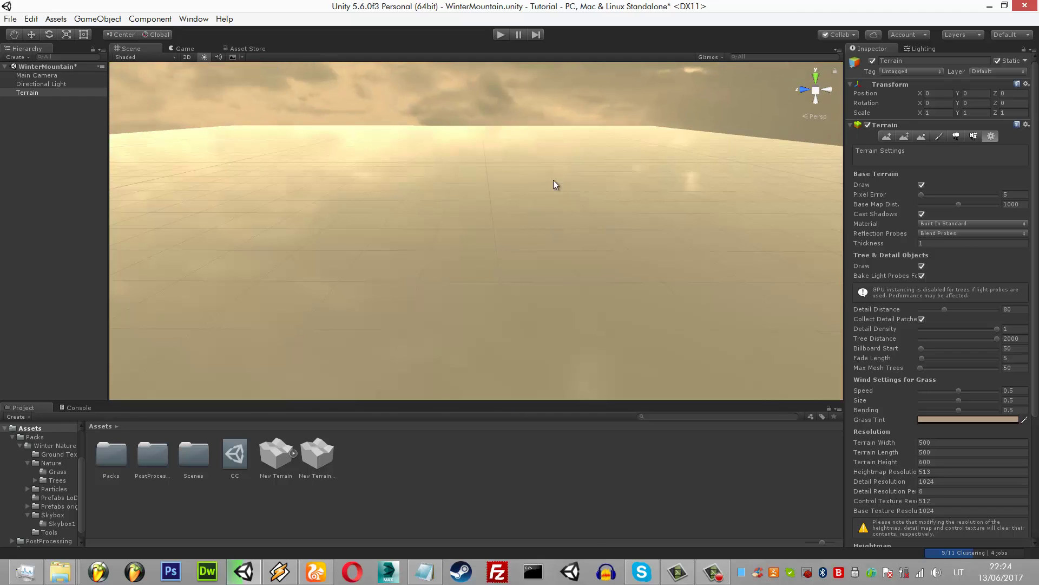
- Flatten the whole terrain to height 50 using Paint Height
key("w")
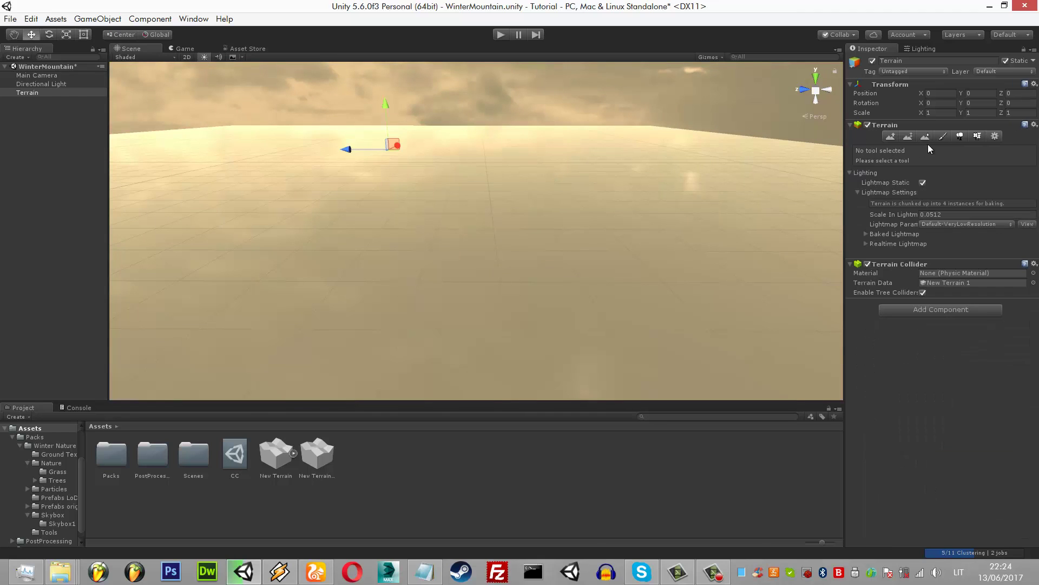
left_click(939, 136)
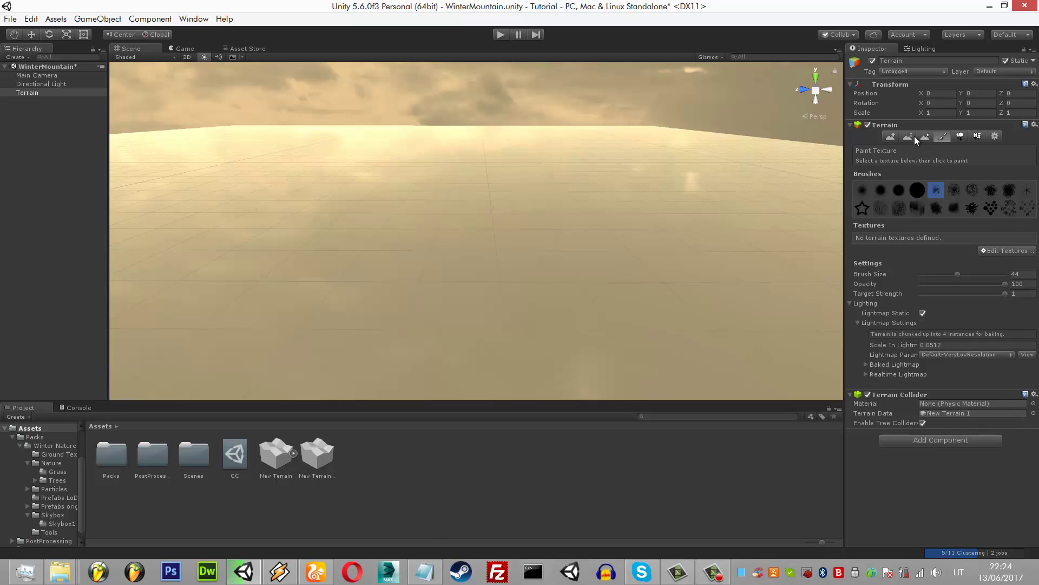
left_click(908, 136)
type("50")
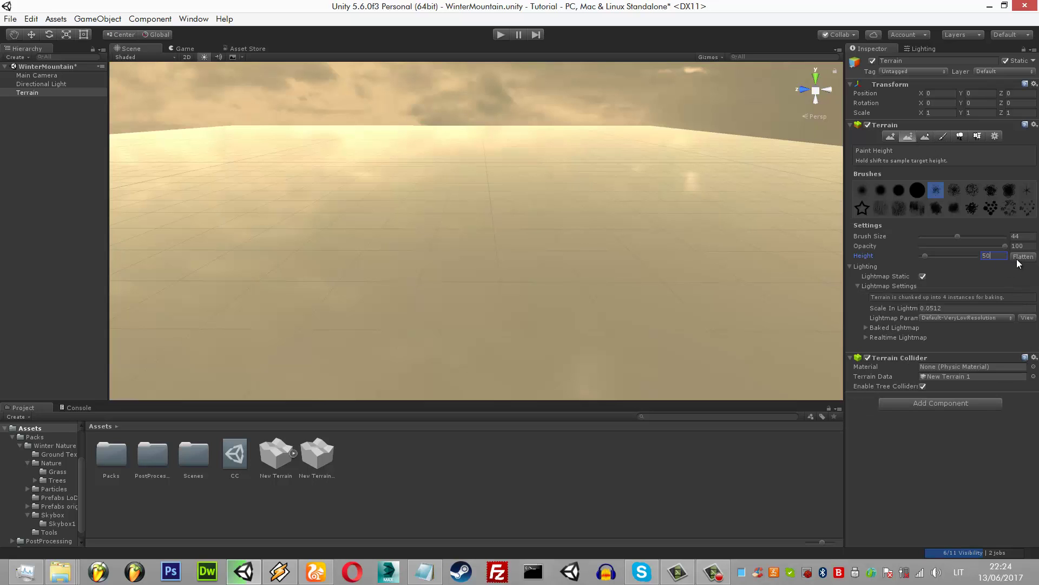
left_click(1018, 259)
- Check the terrain settings (width 500), then lower the Main Camera to Y 45.8
left_click(995, 136)
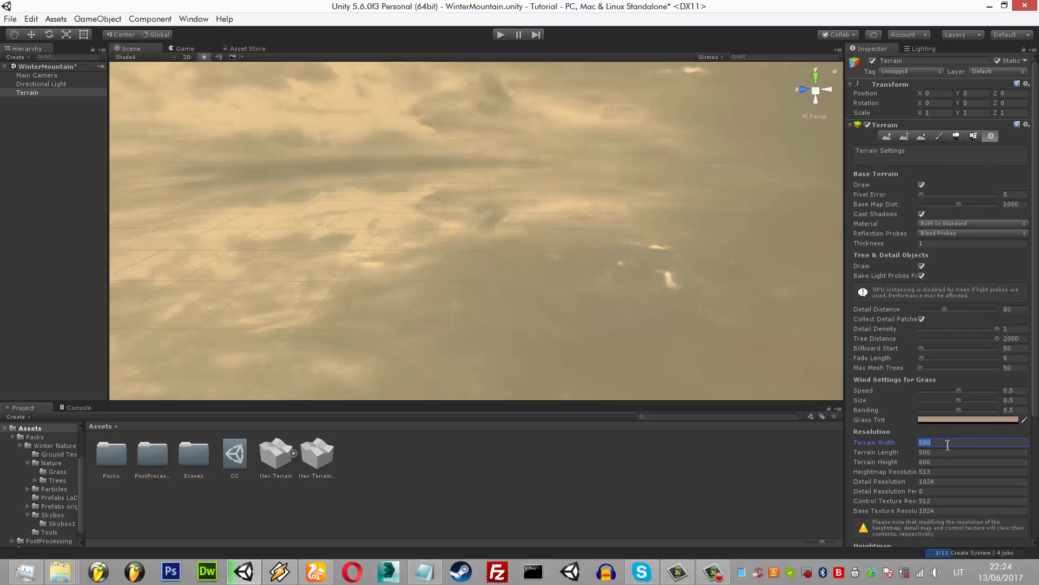
left_click(645, 414)
scroll(619, 304, "down", 5)
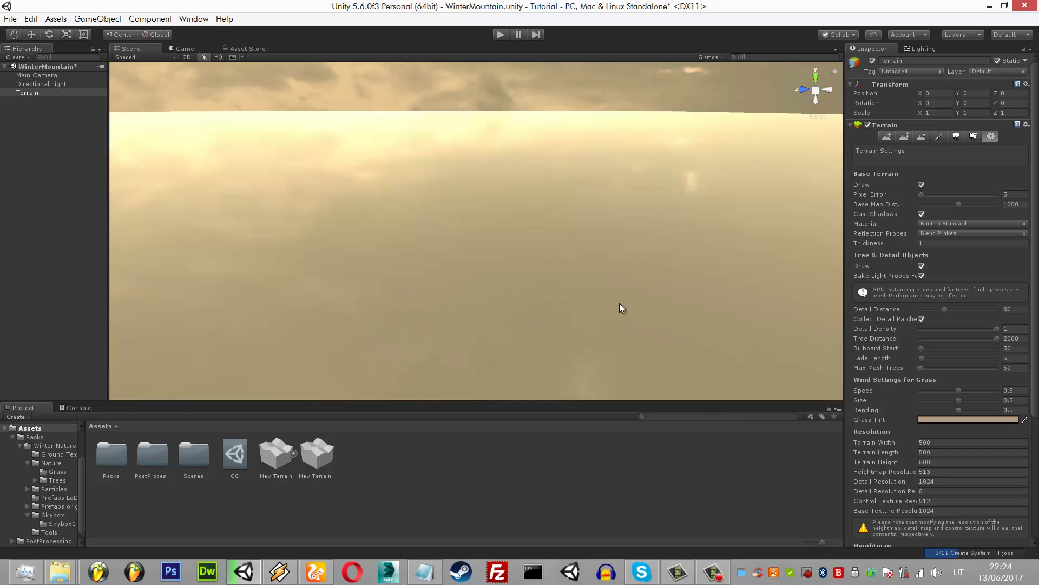
middle_click_drag(599, 248, 547, 316)
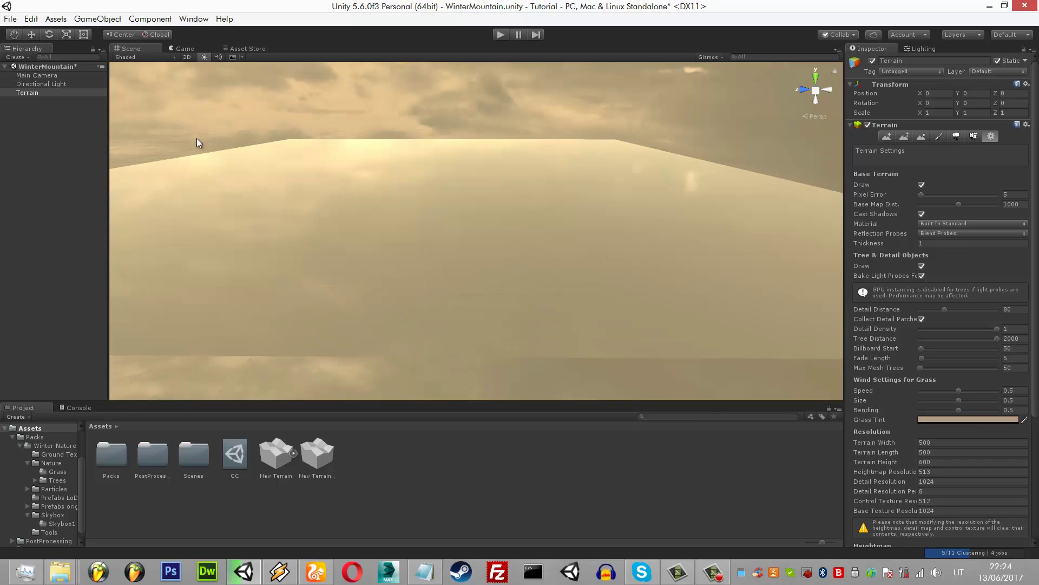
left_click(45, 76)
mouse_move(427, 134)
left_mouse_down()
mouse_move(472, 189)
mouse_move(446, 232)
left_mouse_up()
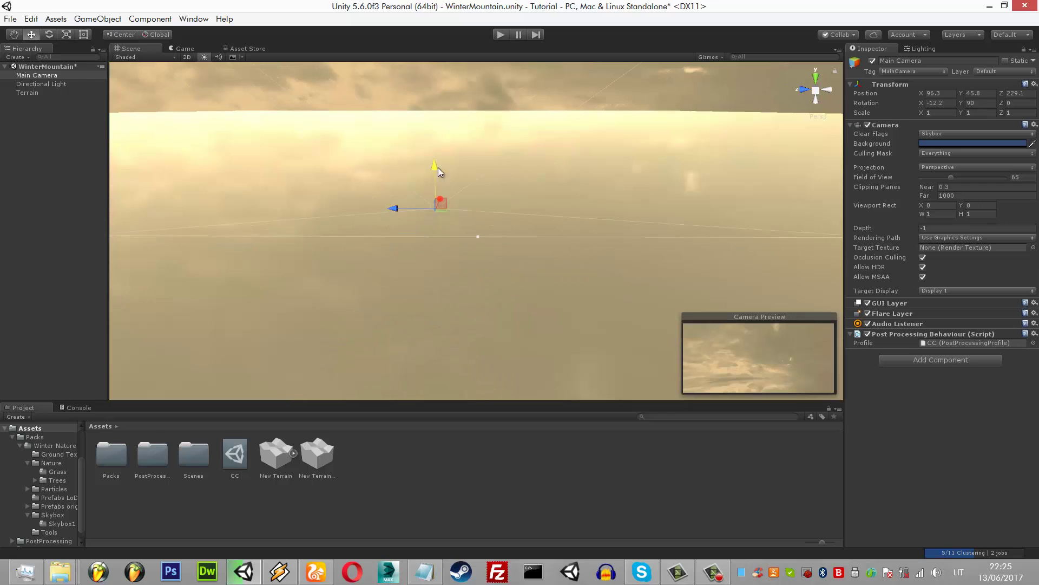
- Raise the Main Camera to Y 56.26 and preview its horizon view in the Game view
left_click_drag(438, 167, 437, 47)
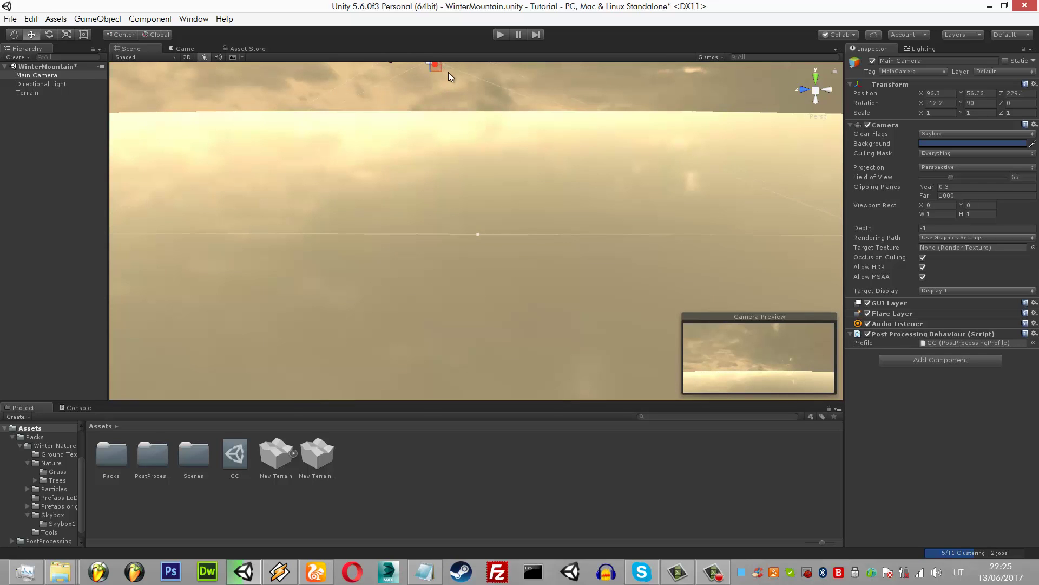
mouse_move(448, 73)
middle_mouse_down()
mouse_move(476, 154)
mouse_move(479, 217)
middle_mouse_up()
left_click(209, 50)
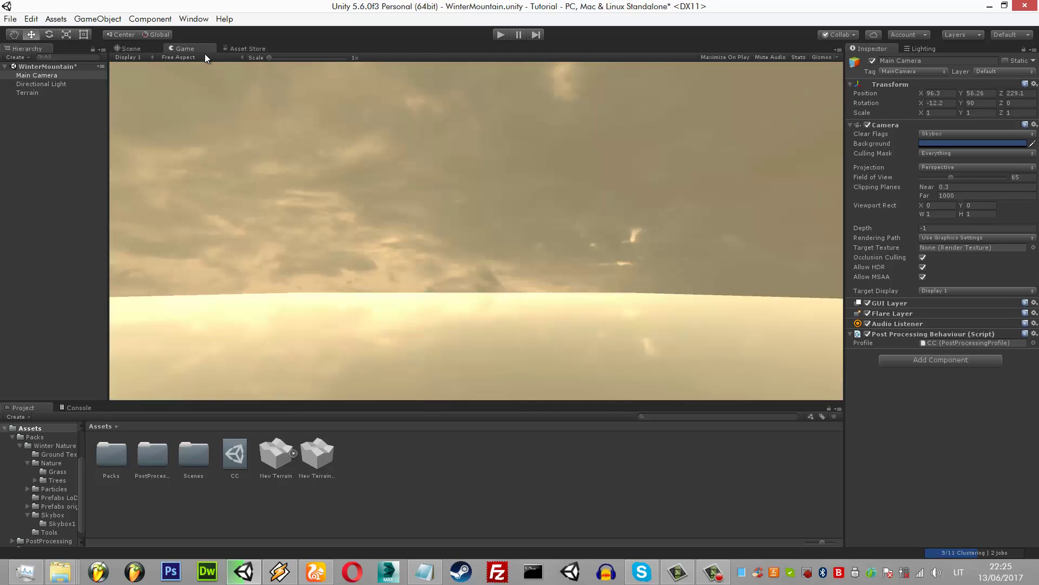
left_click(145, 49)
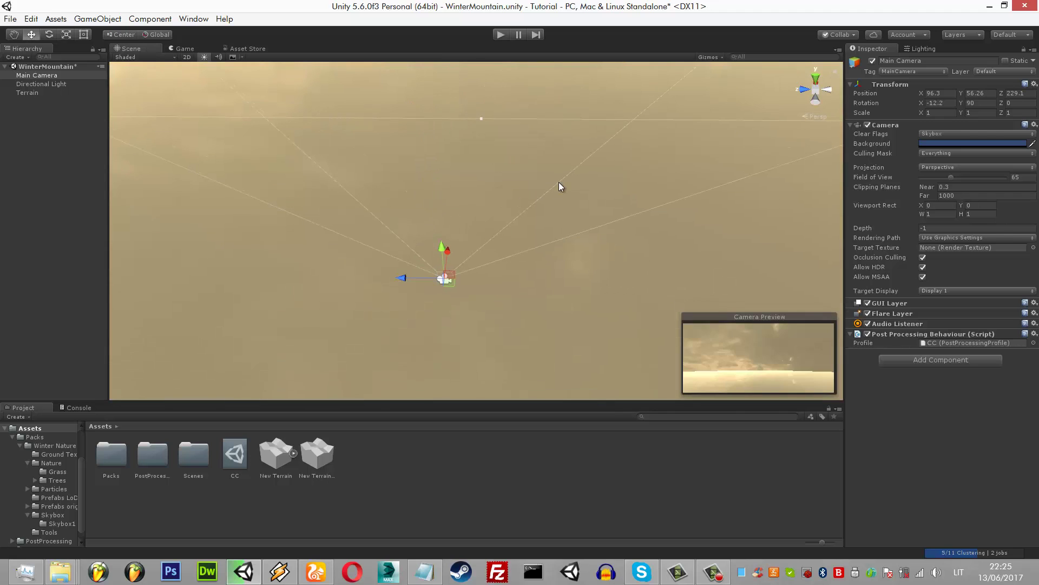
left_click(559, 181)
mouse_move(542, 206)
right_mouse_down()
mouse_move(552, 160)
mouse_move(466, 62)
right_mouse_up()
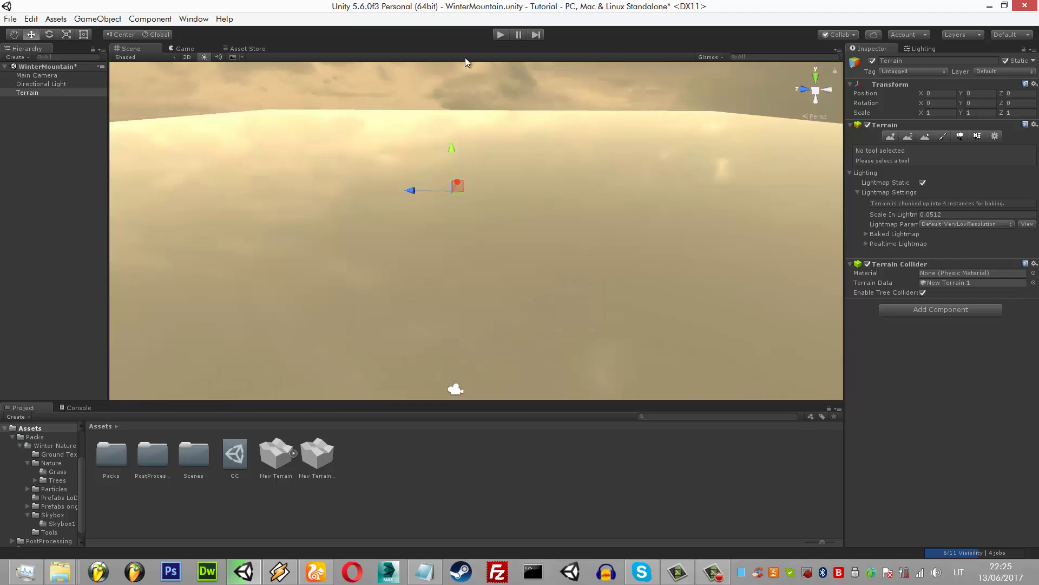
- Find the skybox1B material from Lighting and shift its Tint Color toward icy blue (hue ~194)
left_click(924, 50)
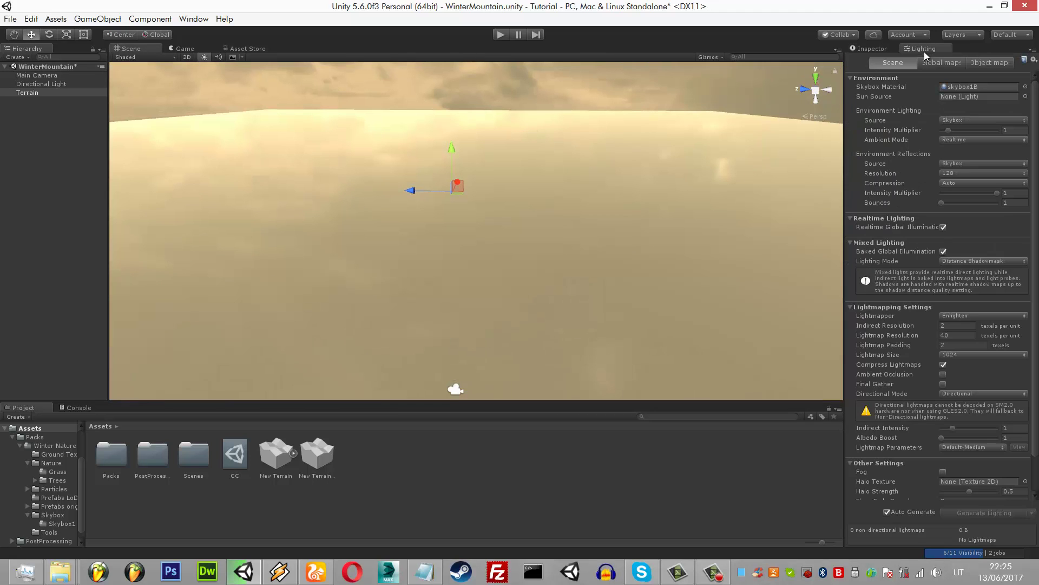
left_click(948, 86)
left_click(442, 461)
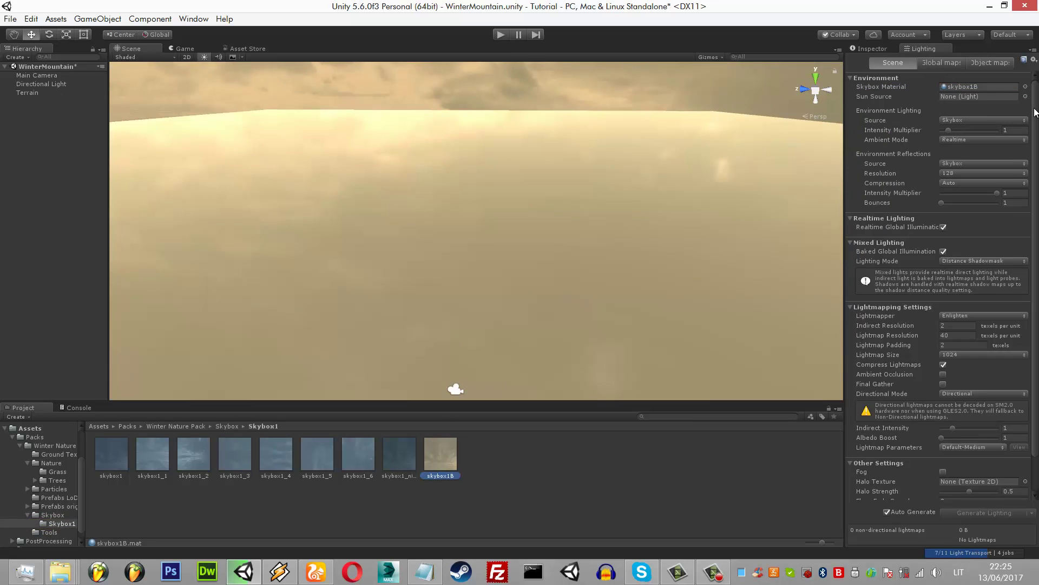
left_click(890, 51)
left_click(1015, 85)
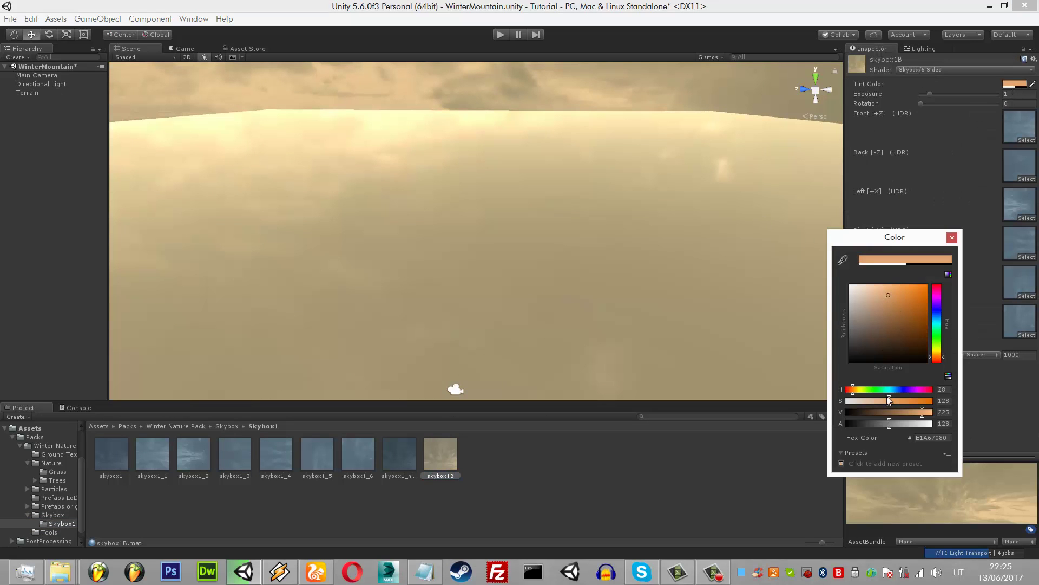
left_click_drag(939, 329, 942, 334)
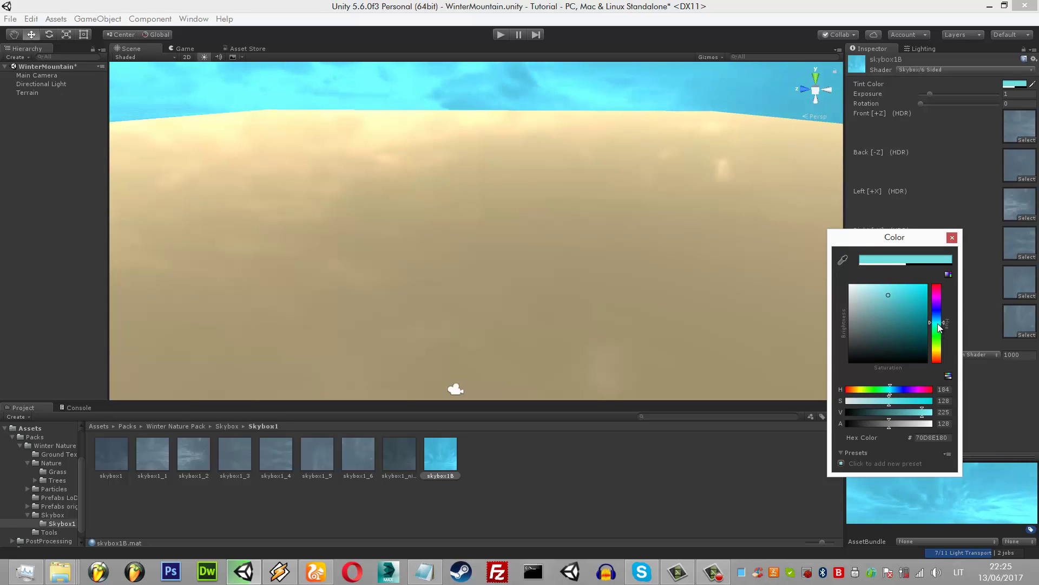
left_click_drag(939, 326, 940, 322)
- Set the sky tint's saturation to 50
right_click_drag(603, 242, 622, 193)
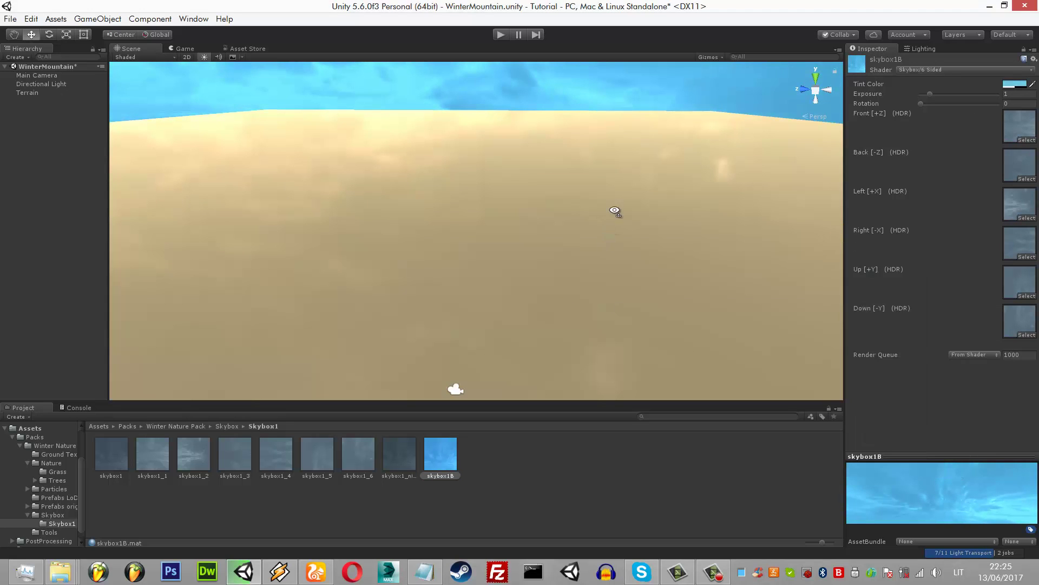
left_click(1016, 86)
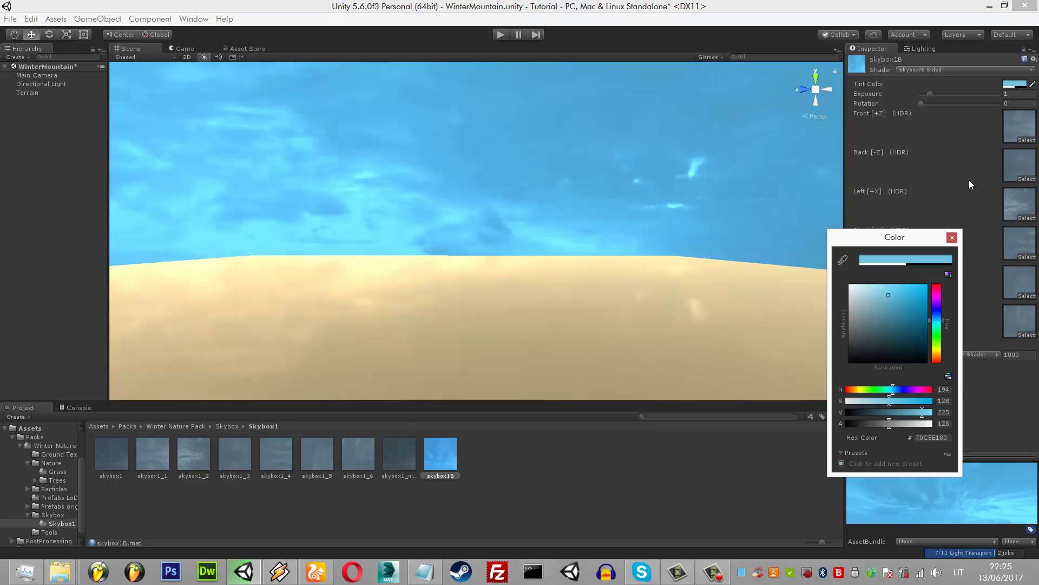
left_click(943, 400)
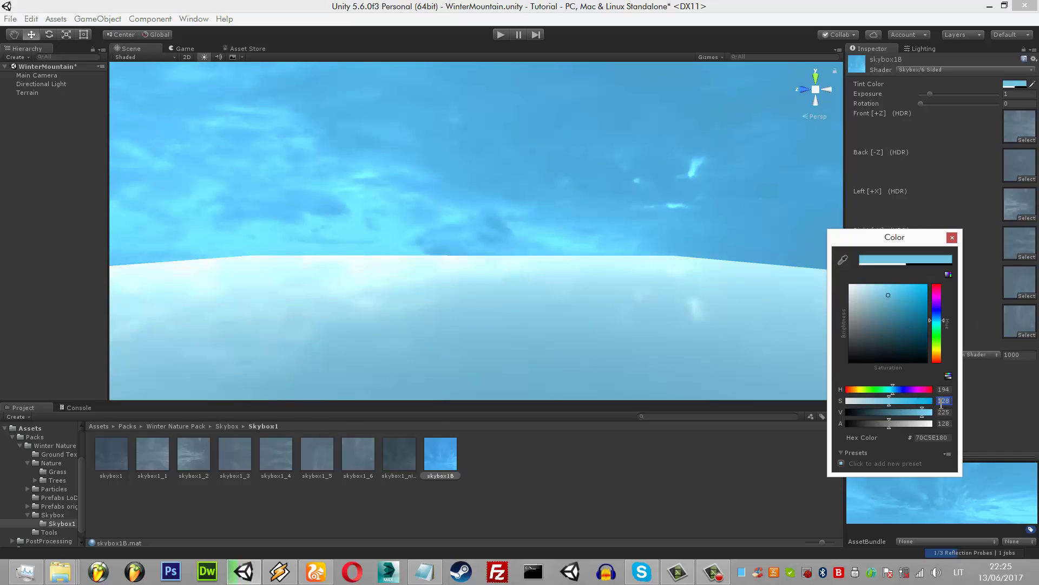
type("50")
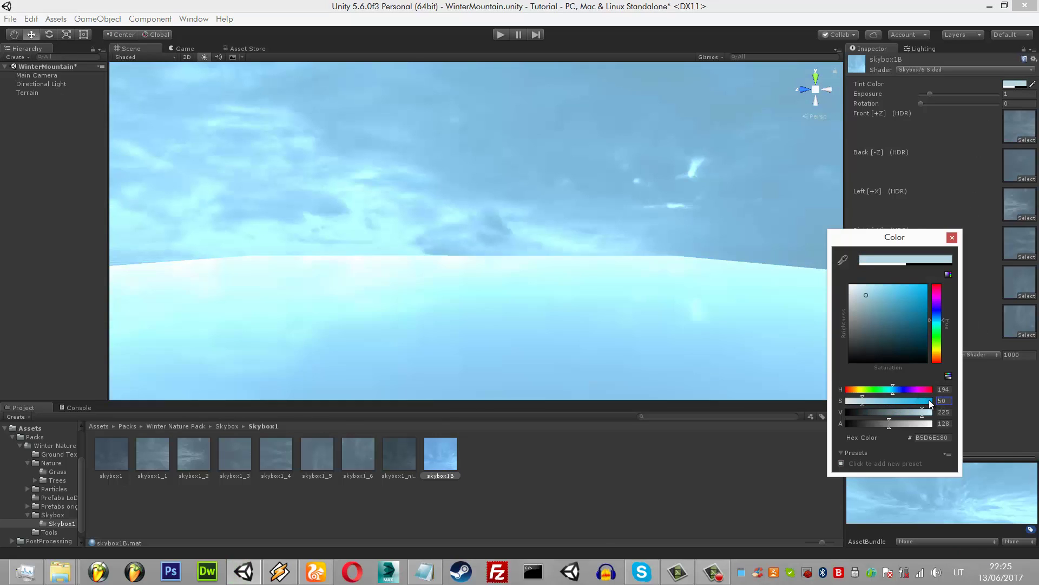
left_click(744, 320)
right_click_drag(744, 317, 696, 306)
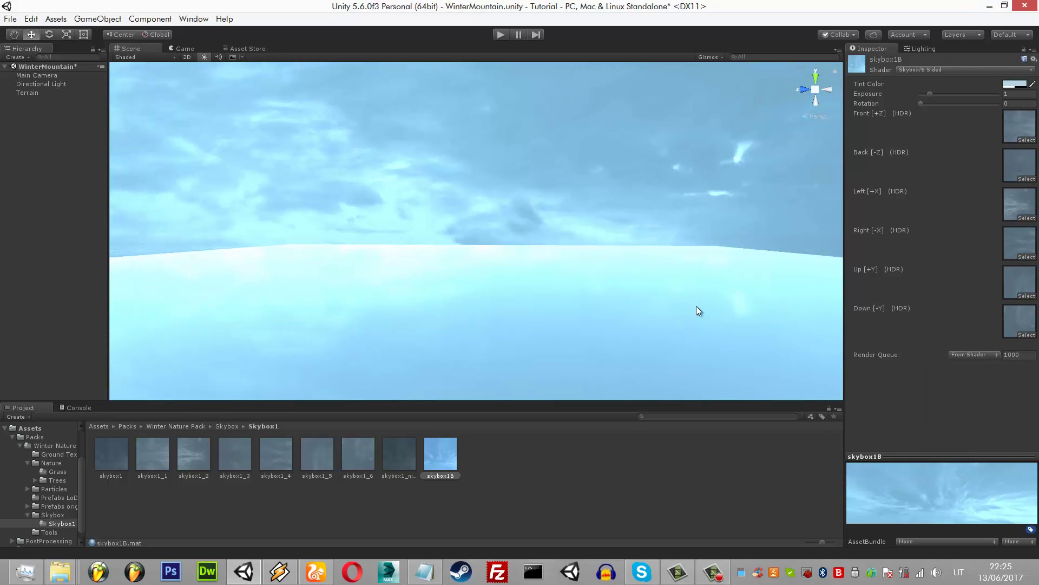
- Save the scene and reselect the terrain
key("ctrl+s")
left_click(653, 280)
right_click_drag(653, 280, 614, 308)
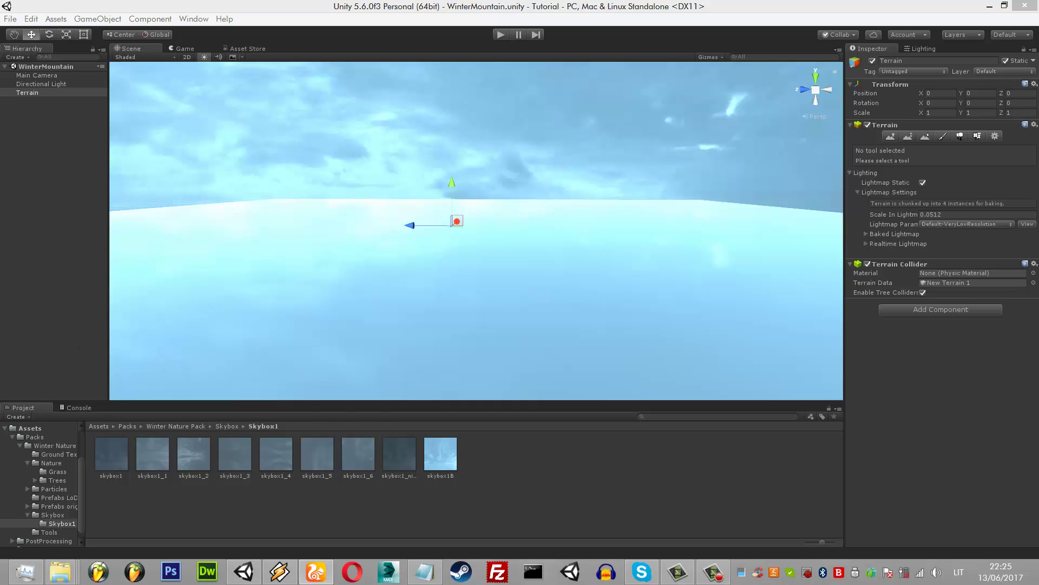
- Add a terrain layer with Ground6 as albedo and the Ground7 normal map
right_click_drag(470, 151, 470, 240)
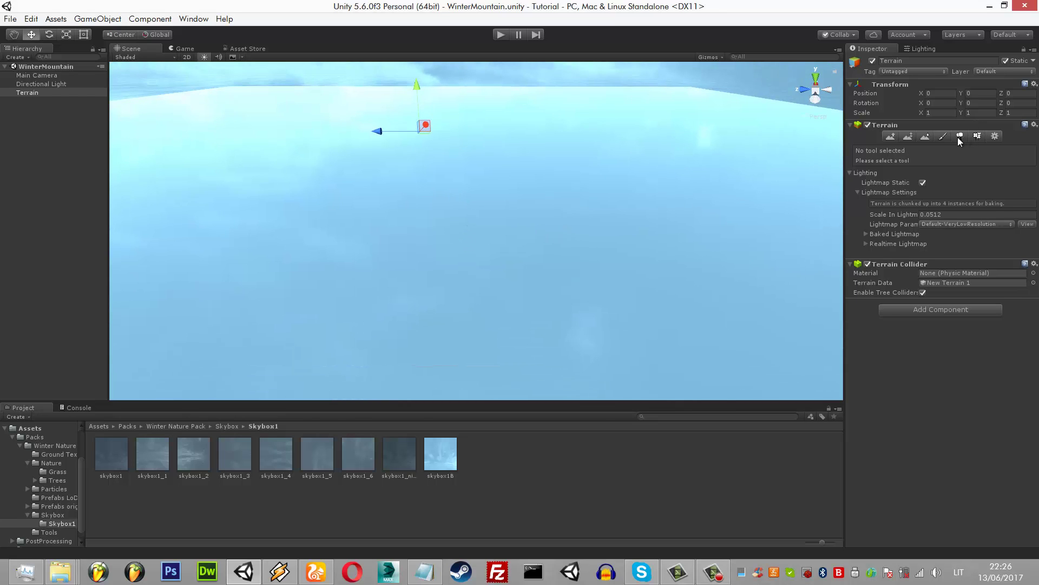
left_click(943, 136)
left_click(999, 249)
left_click(1000, 257)
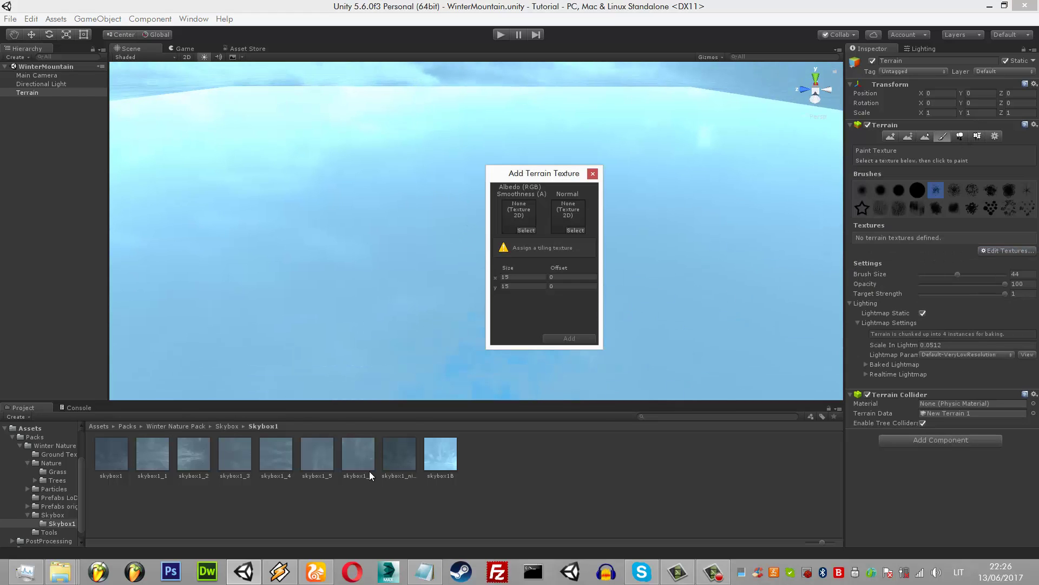
left_click(59, 455)
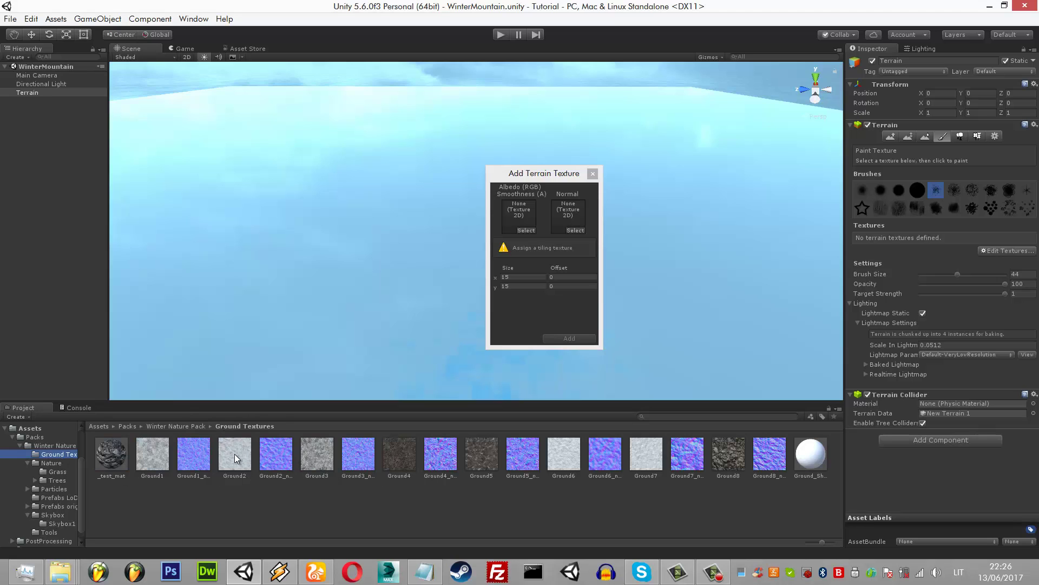
left_click_drag(581, 454, 519, 216)
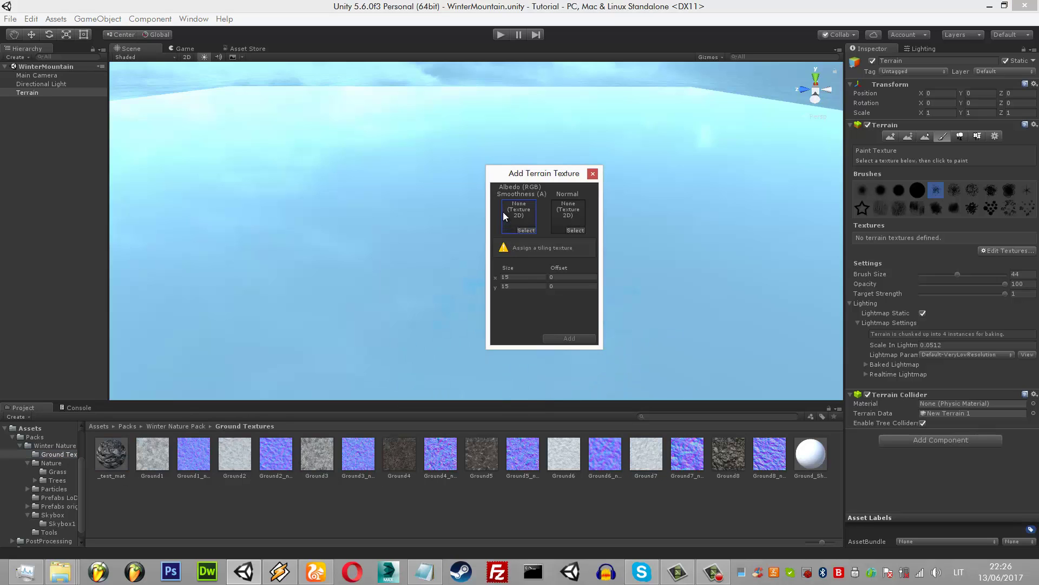
left_click(597, 449)
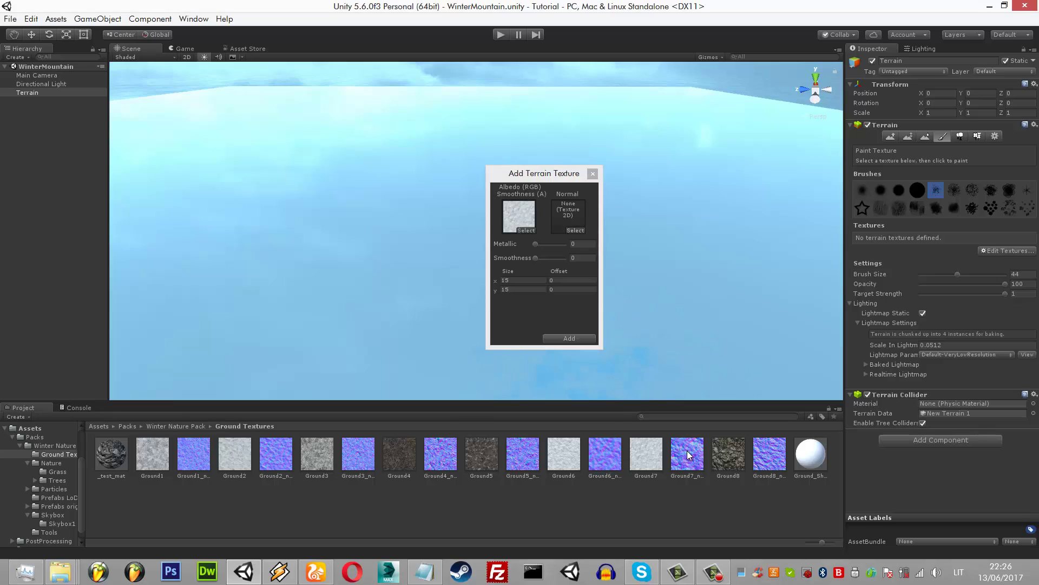
left_click_drag(688, 455, 568, 215)
left_click(566, 337)
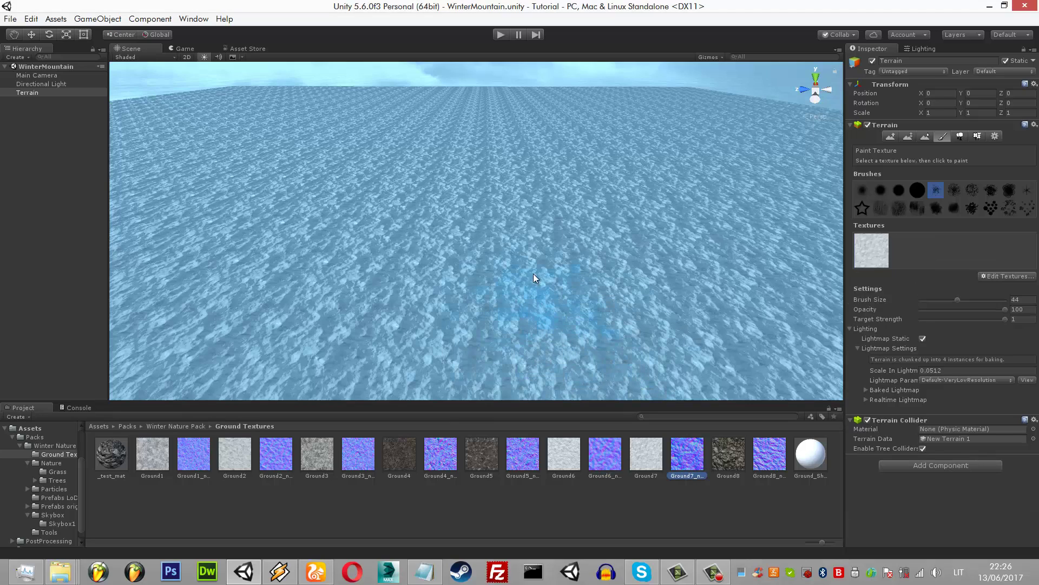
- Orbit the view to inspect the snow-textured terrain against the horizon and sky
key("w")
middle_click_drag(554, 258, 525, 198)
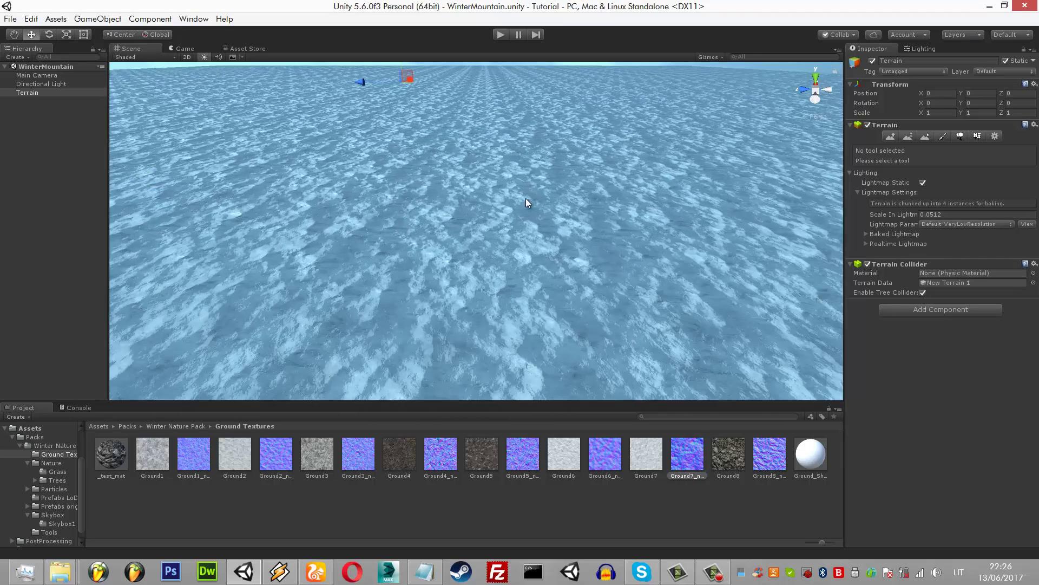
right_click_drag(526, 199, 449, 135)
mouse_move(434, 61)
middle_mouse_down()
mouse_move(448, 337)
mouse_move(468, 336)
middle_mouse_up()
right_click_drag(468, 335, 494, 201)
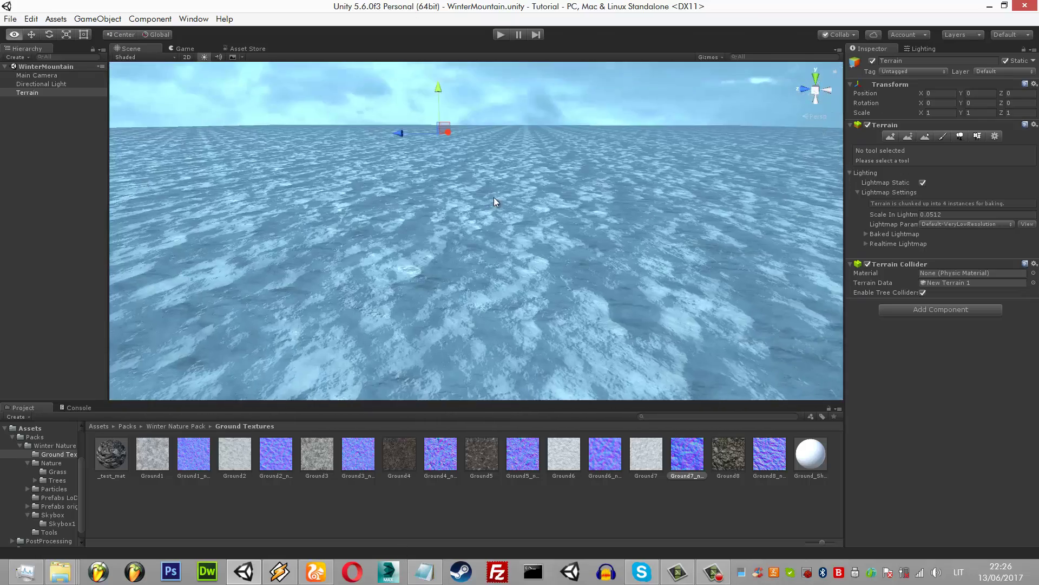
- Align the Main Camera with the current Scene view
left_click(69, 82)
left_click(47, 75)
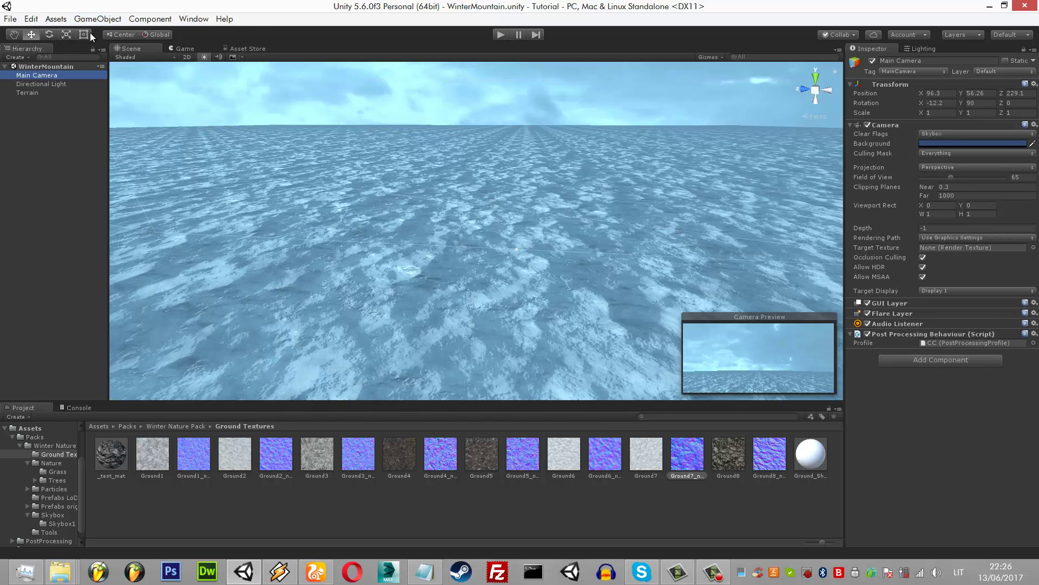
left_click(97, 19)
left_click(144, 279)
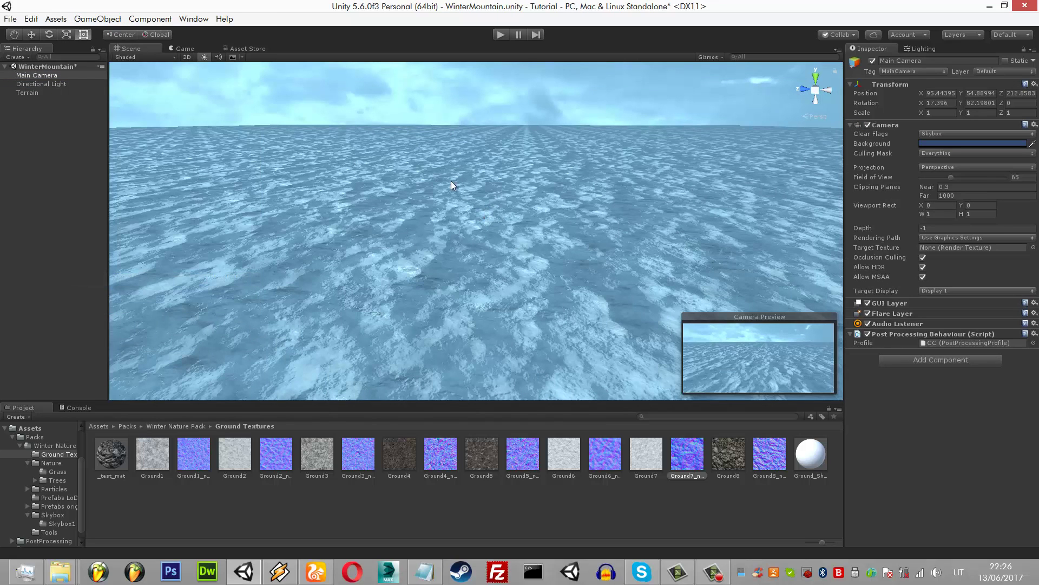
- Set the camera's Field of View to 60 and reselect the Terrain
left_click(184, 48)
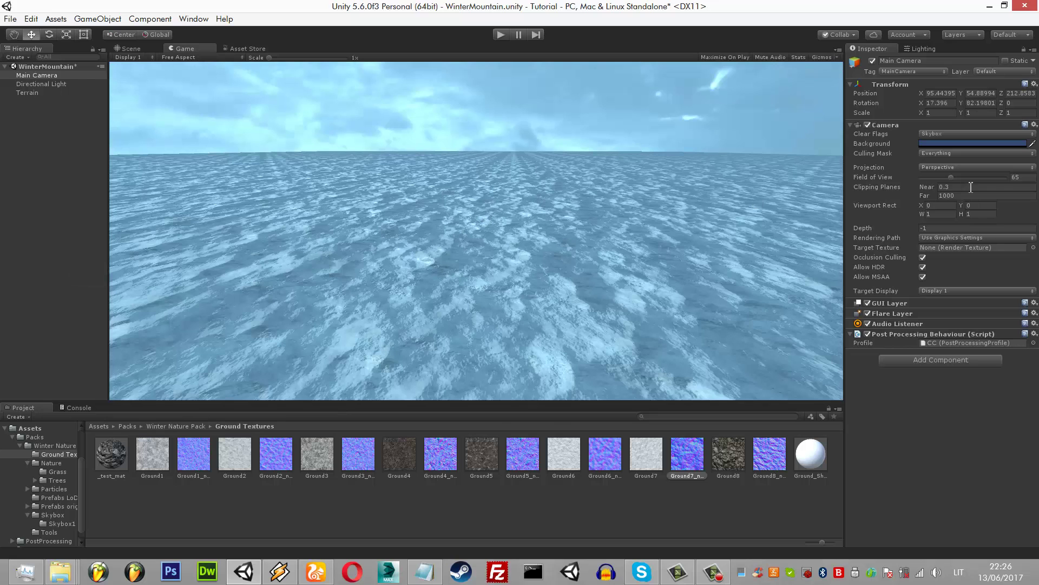
type("60")
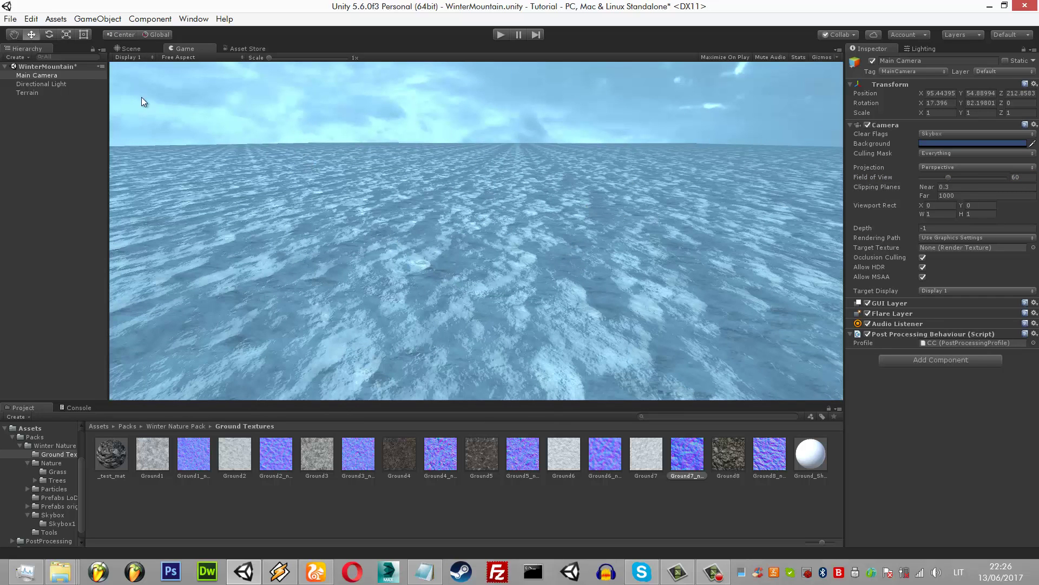
left_click(143, 49)
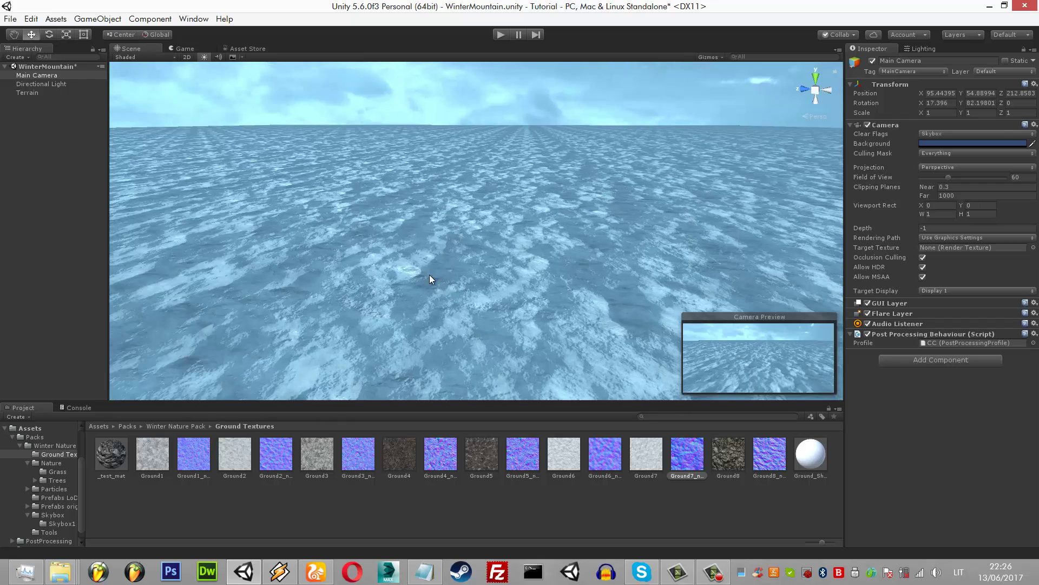
left_click(396, 298)
- Snap the Scene view to the Main Camera's viewpoint and reselect the terrain for height painting
left_click(909, 136)
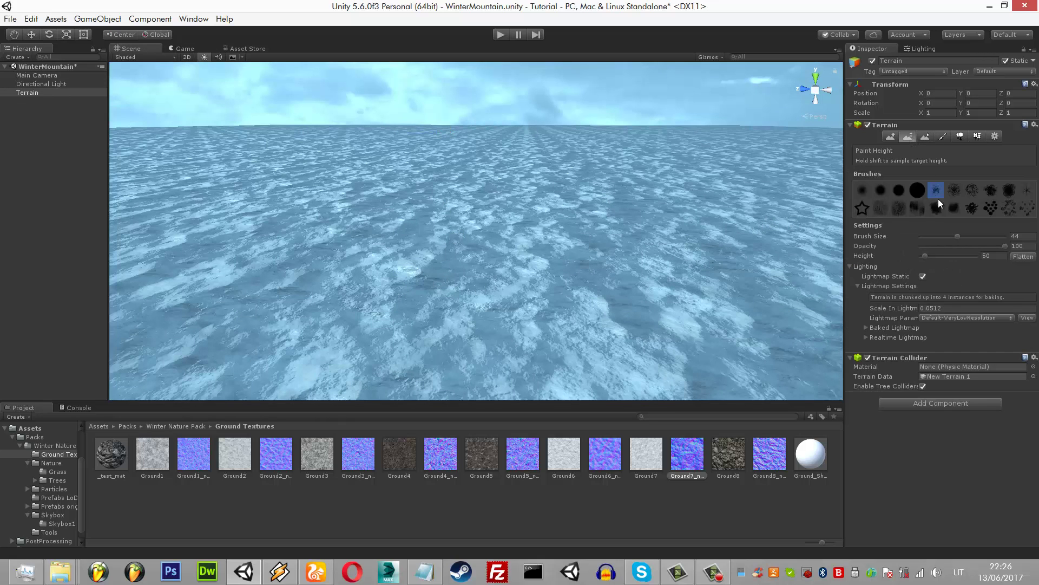
left_click(60, 76)
left_click(97, 18)
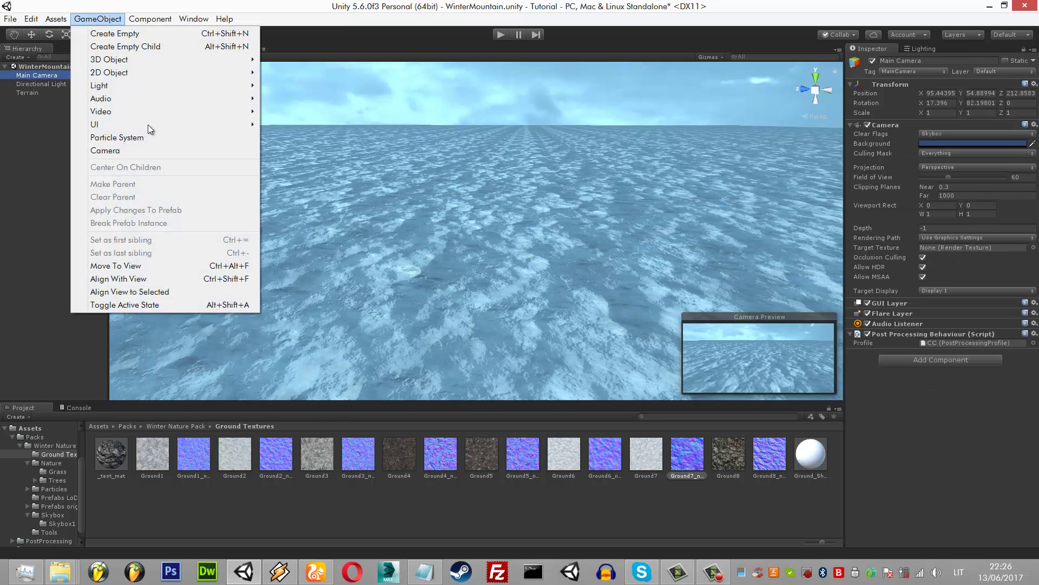
left_click(142, 294)
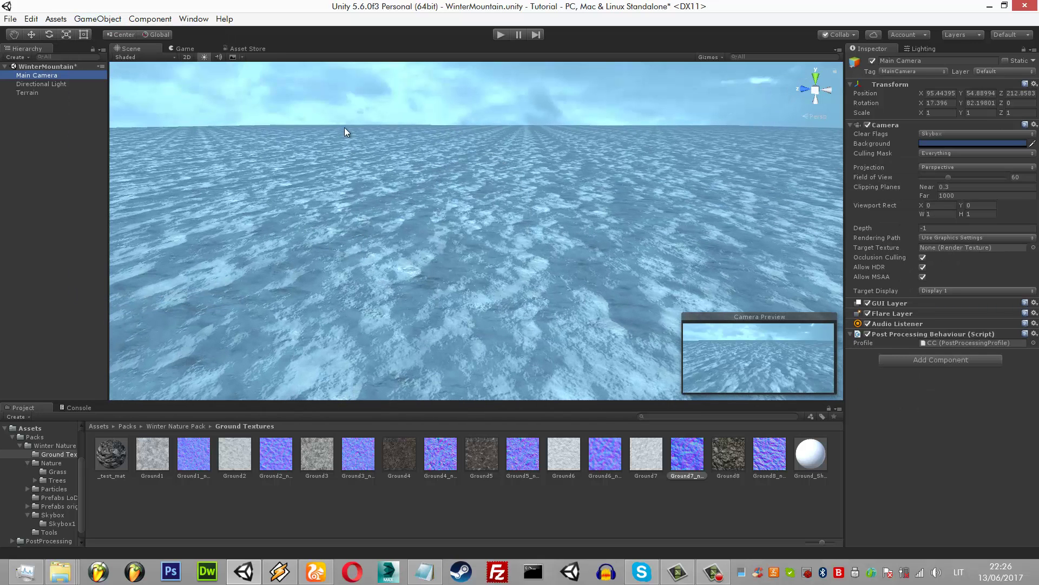
left_click(410, 185)
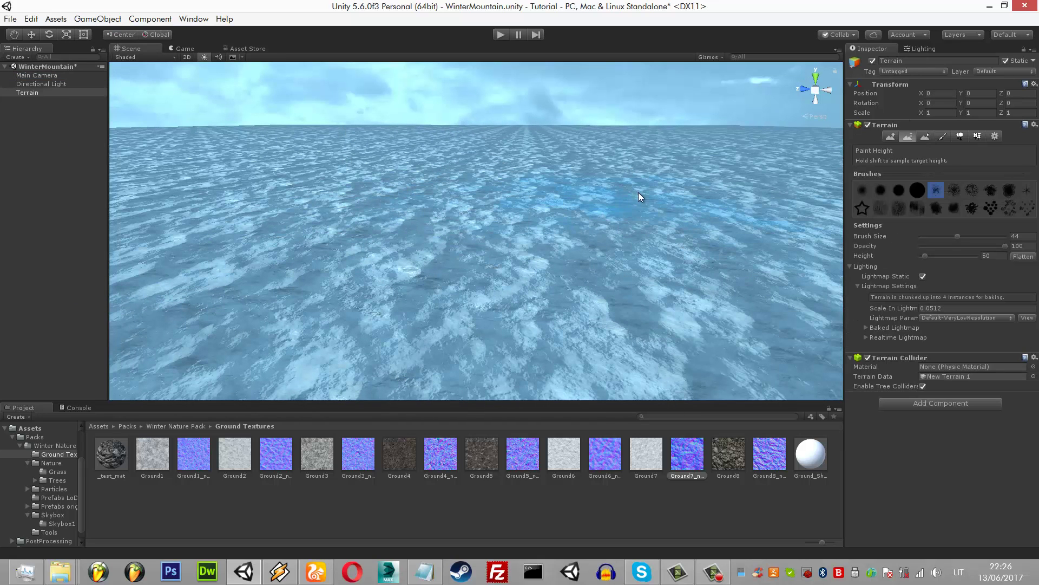
- Test brush sizes of 100 and 50 with trial sculpt strokes, undoing each
left_click(1003, 257)
left_click_drag(989, 239, 1006, 237)
left_click_drag(355, 199, 814, 160)
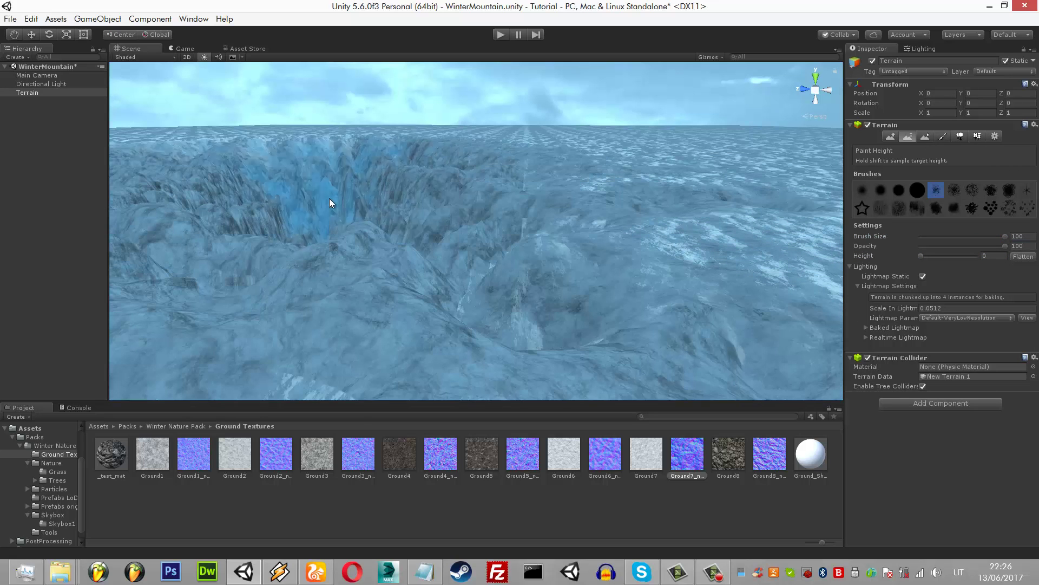
key("ctrl+z")
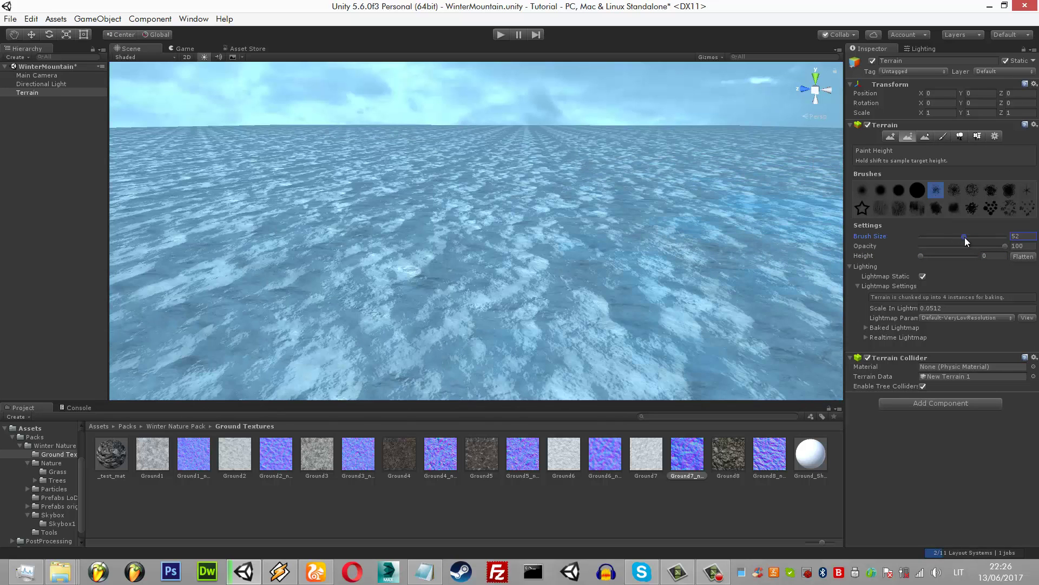
left_click_drag(965, 237, 1012, 236)
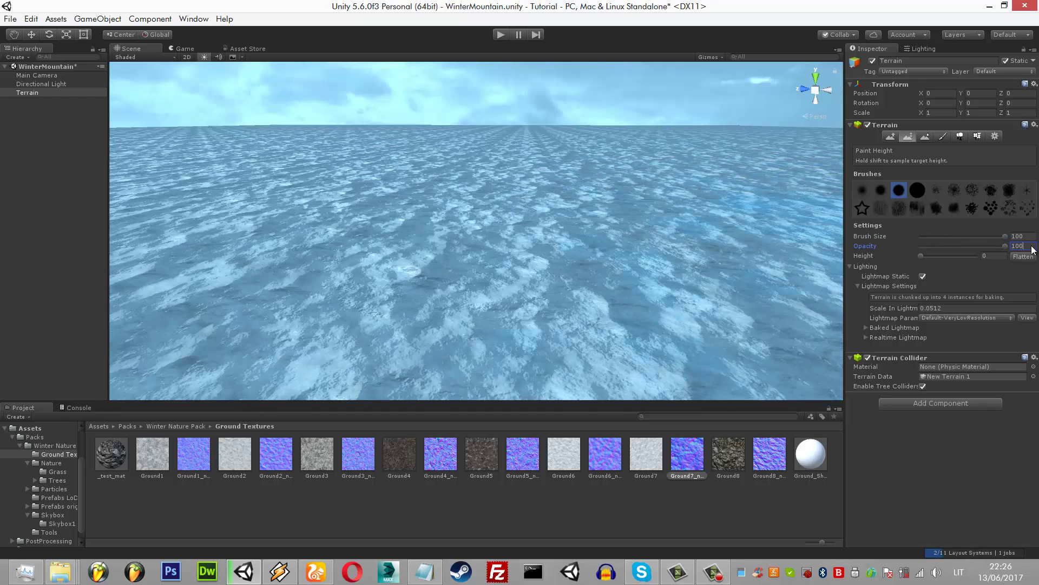
type("50")
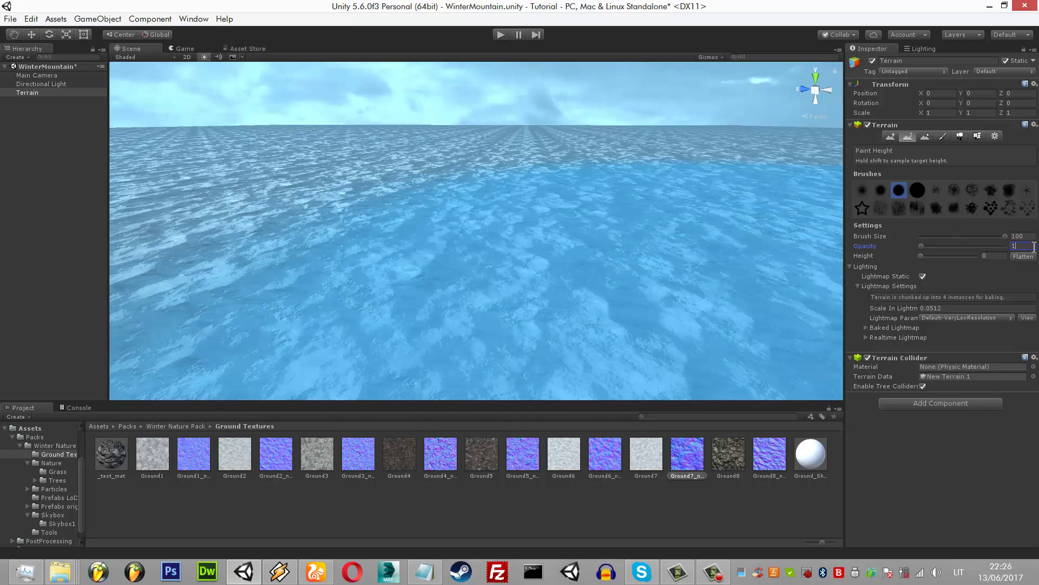
type("5")
left_click_drag(378, 190, 698, 133)
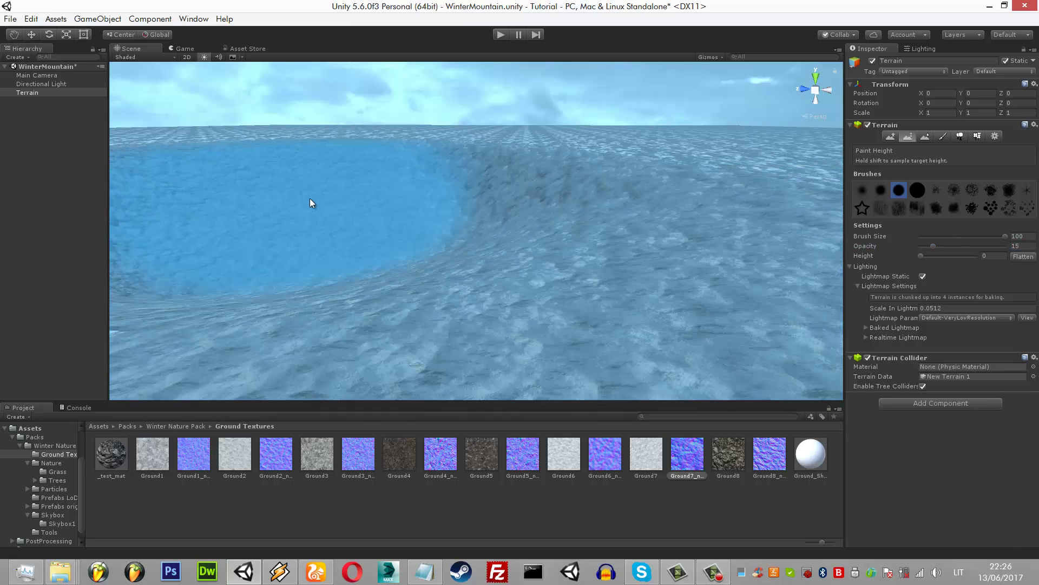
key("ctrl+z")
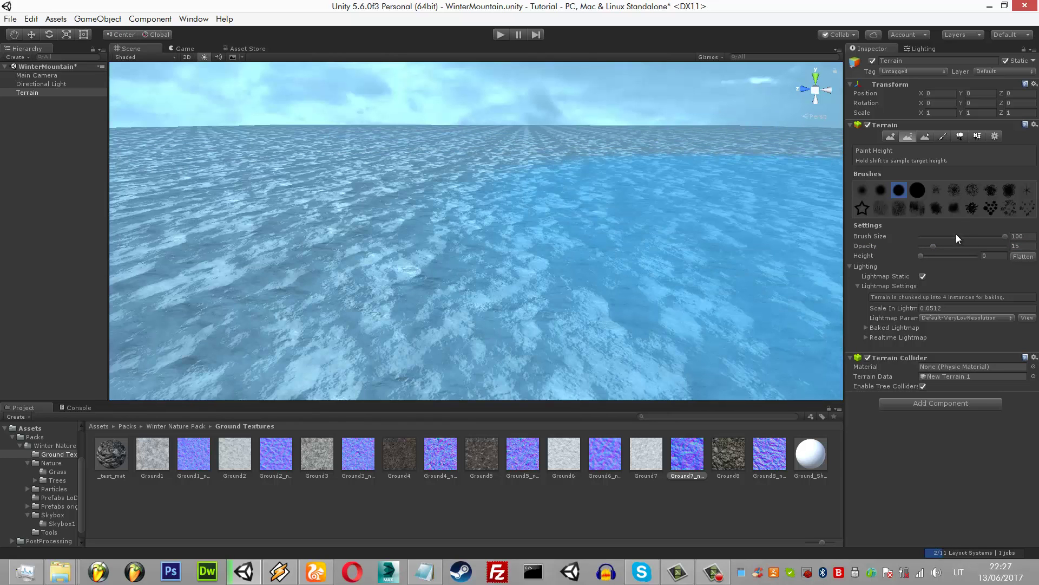
- Paint trial depressions and a plateau on the left terrain, undoing the attempts
left_click(967, 236)
middle_click_drag(660, 165, 579, 292)
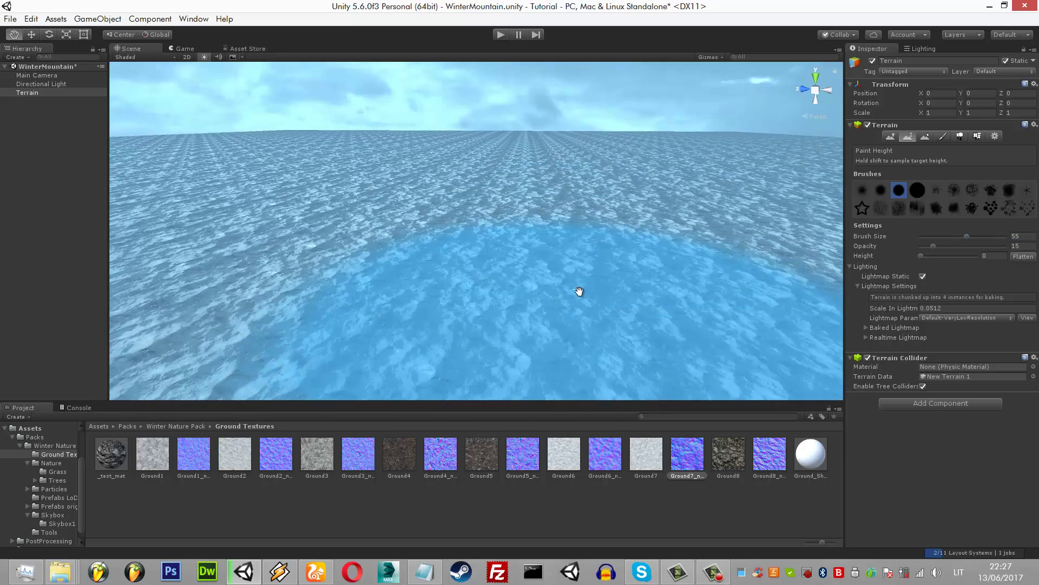
mouse_move(566, 274)
left_mouse_down("alt")
mouse_move(645, 246)
mouse_move(296, 196)
mouse_move(209, 237)
left_mouse_up("alt")
key("ctrl+z")
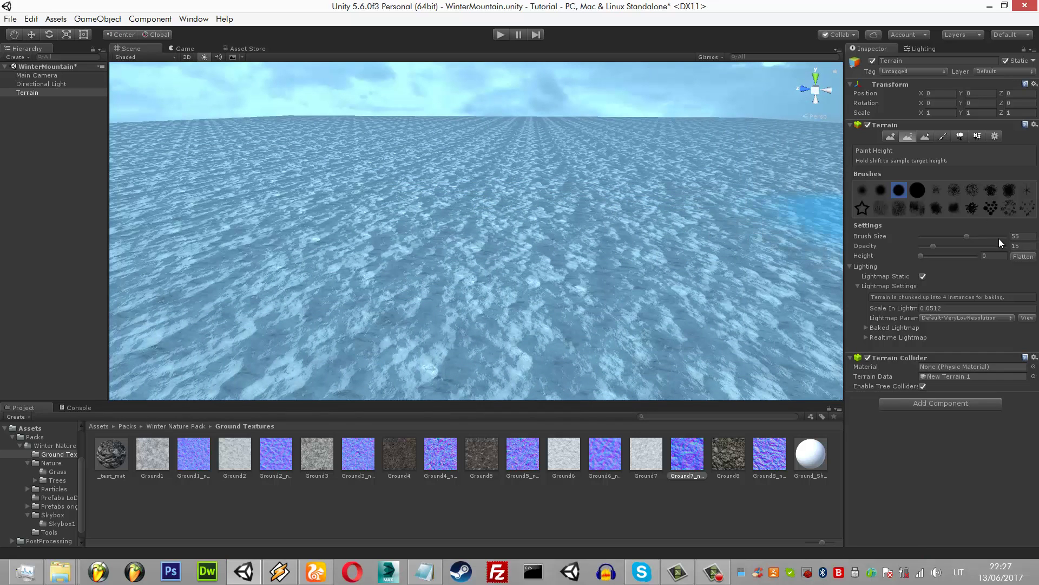
type("100")
left_click_drag(250, 176, 393, 164)
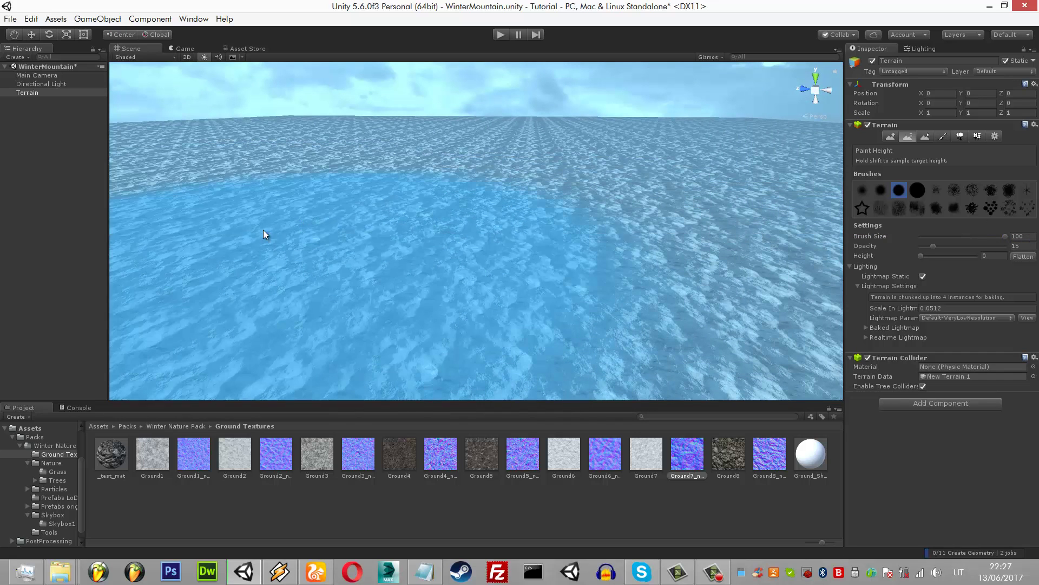
left_click(1033, 247)
key("ctrl+z")
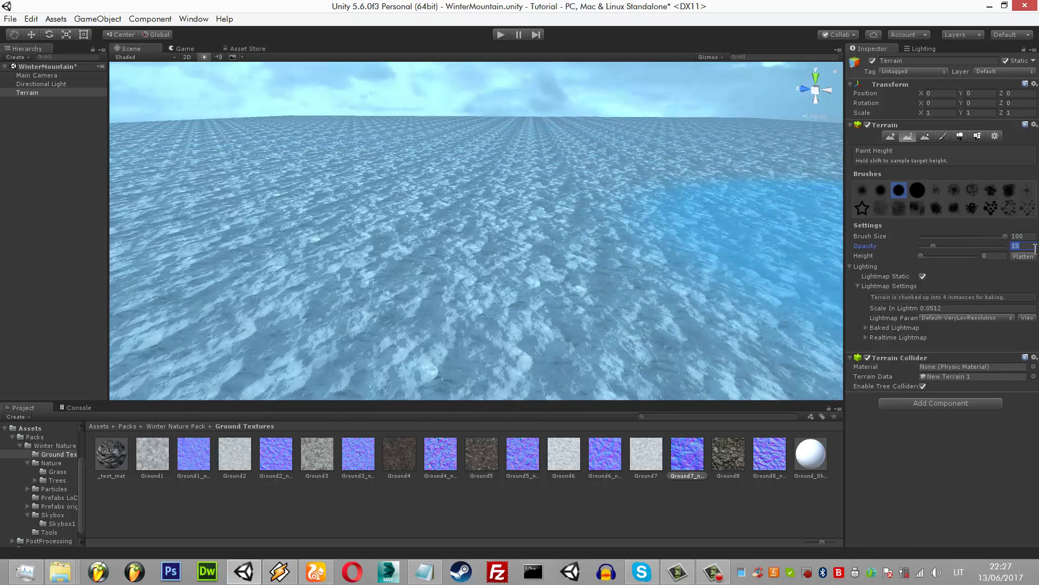
type("5")
left_click_drag(337, 229, 285, 183)
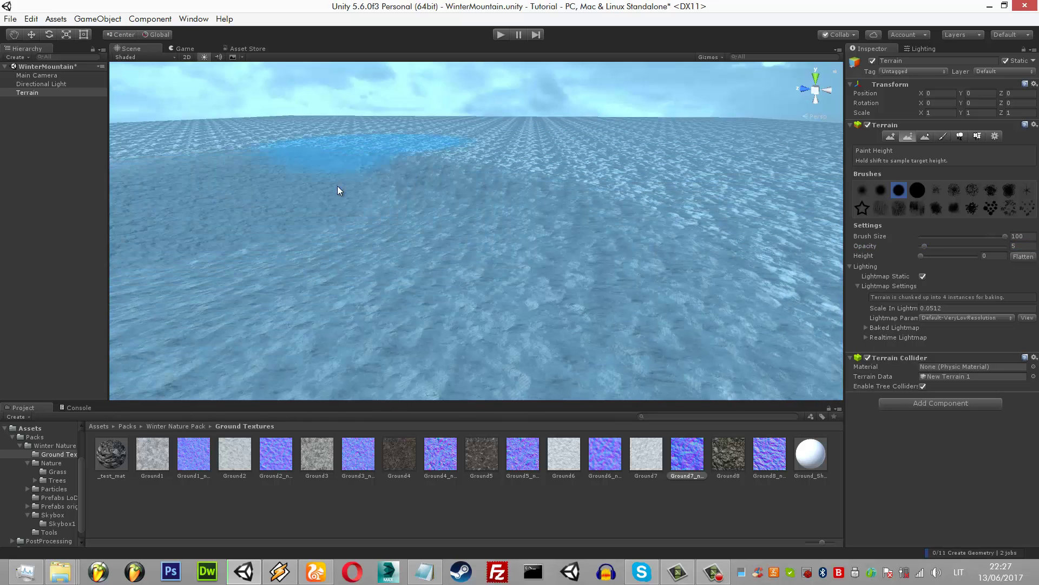
left_click(1023, 236)
type("50")
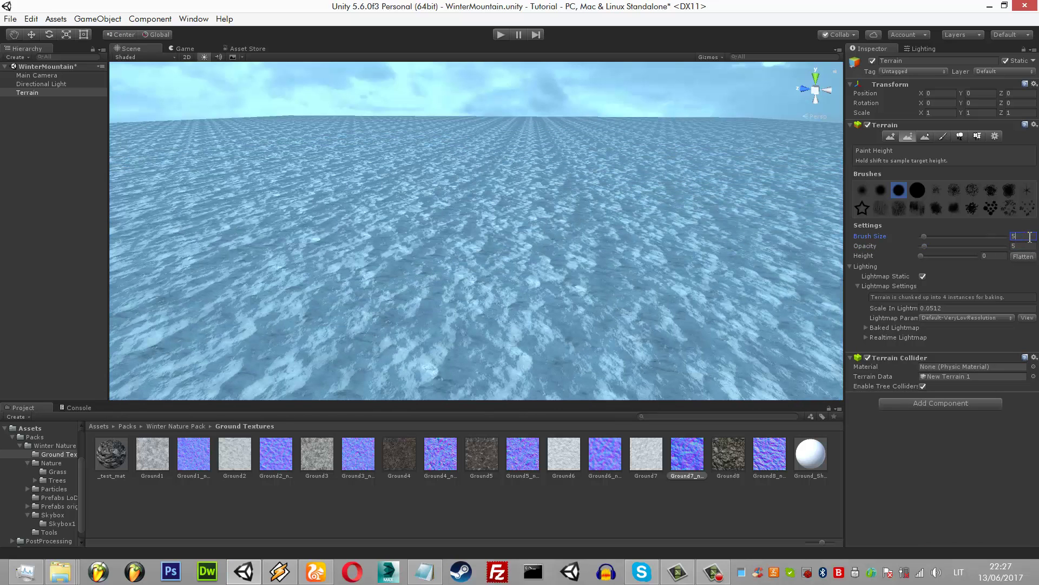
left_click_drag(468, 233, 316, 247)
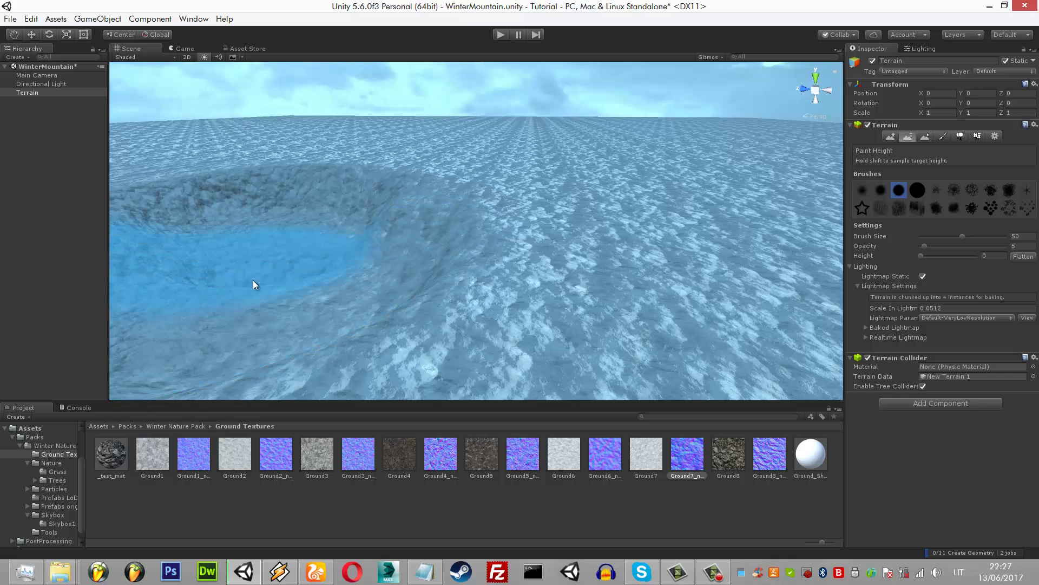
key("ctrl+z")
key("ctrl+z")
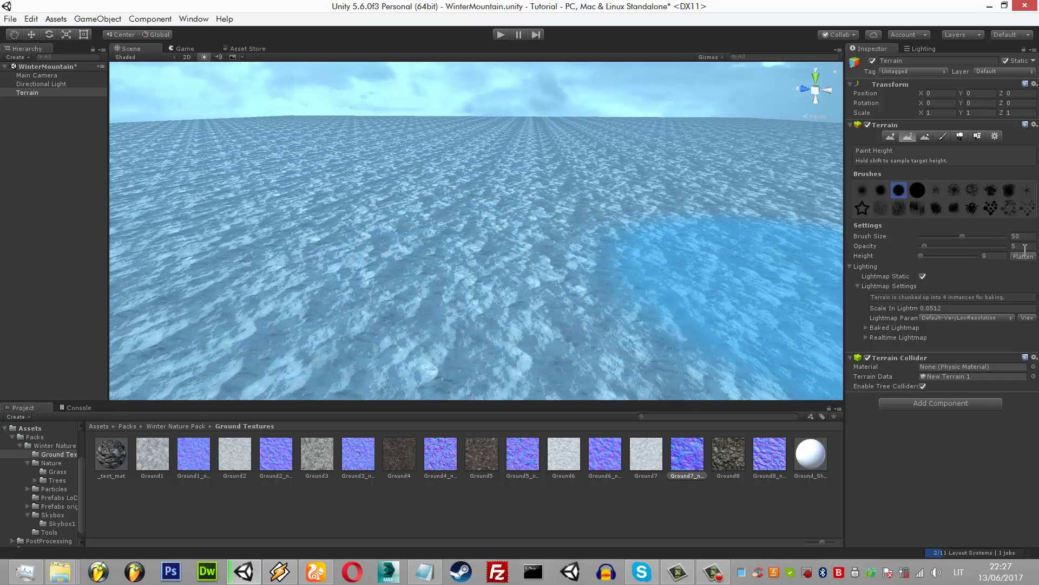
- Set brush opacity to 2 and flatten the whole terrain back to level
double_click(1018, 246)
type("2")
left_click_drag(325, 216, 424, 271)
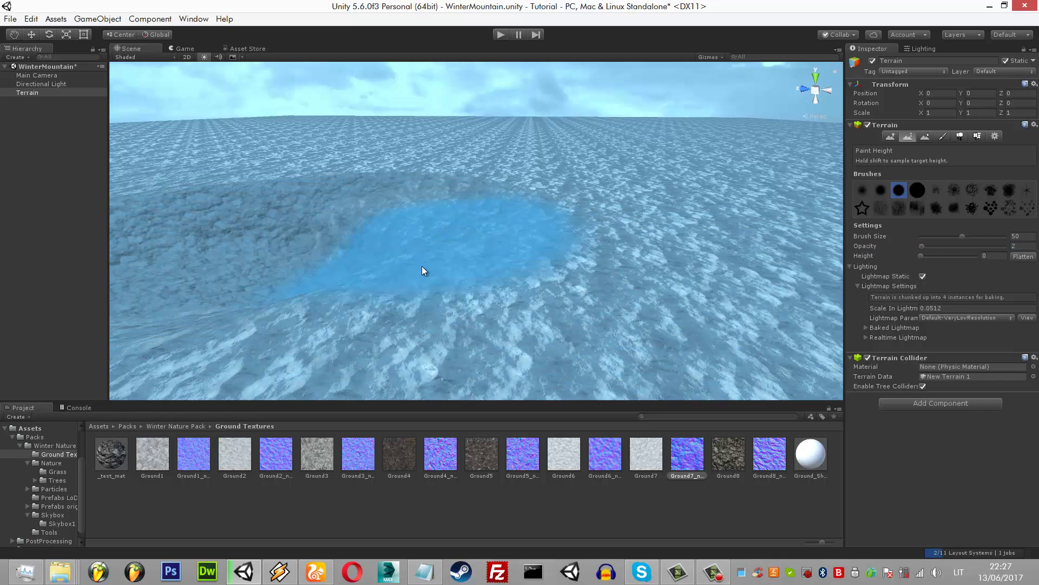
right_click_drag(360, 286, 367, 225)
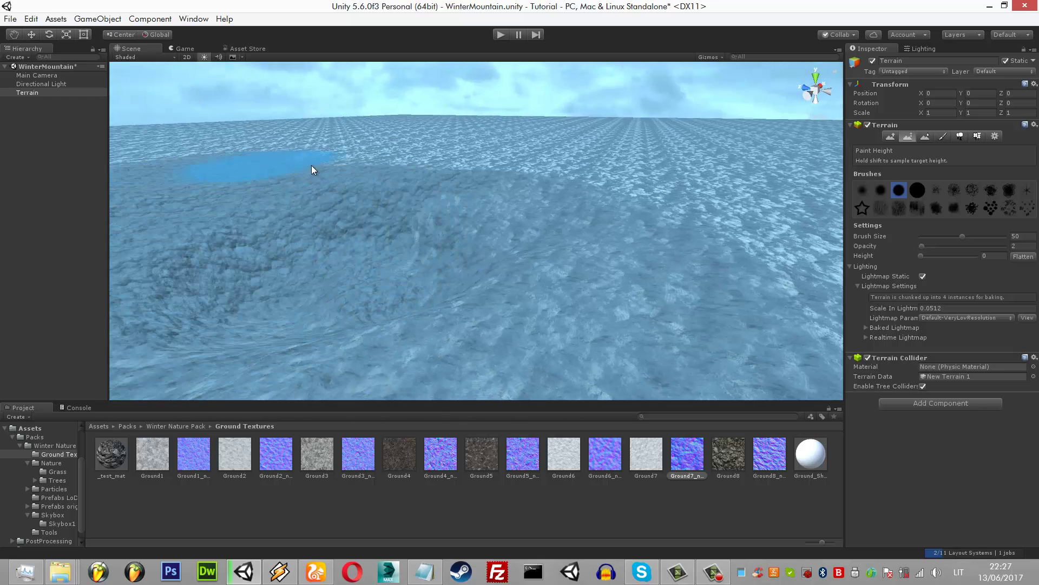
right_click_drag(288, 193, 327, 251)
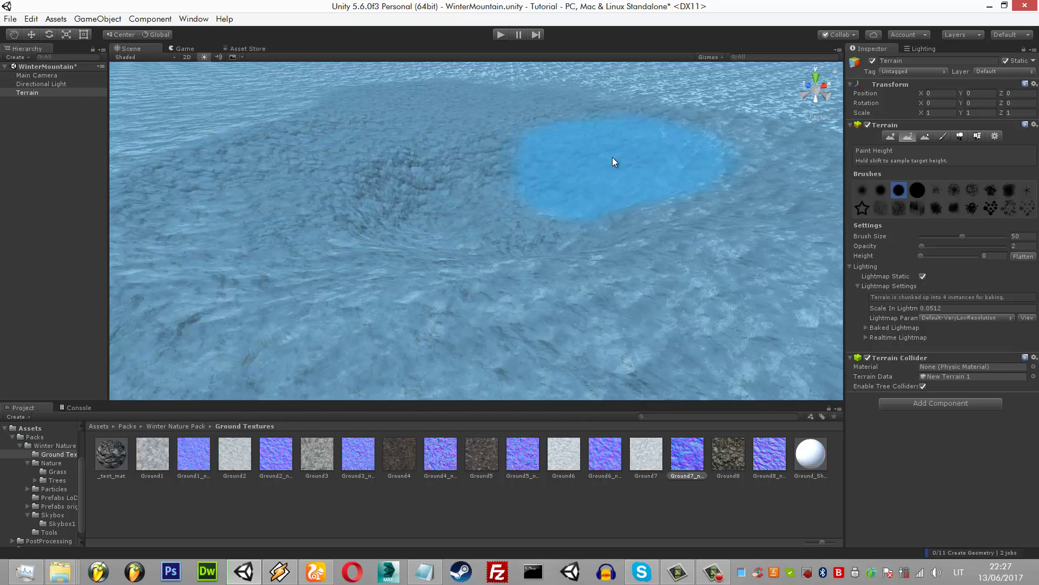
left_click(1022, 256)
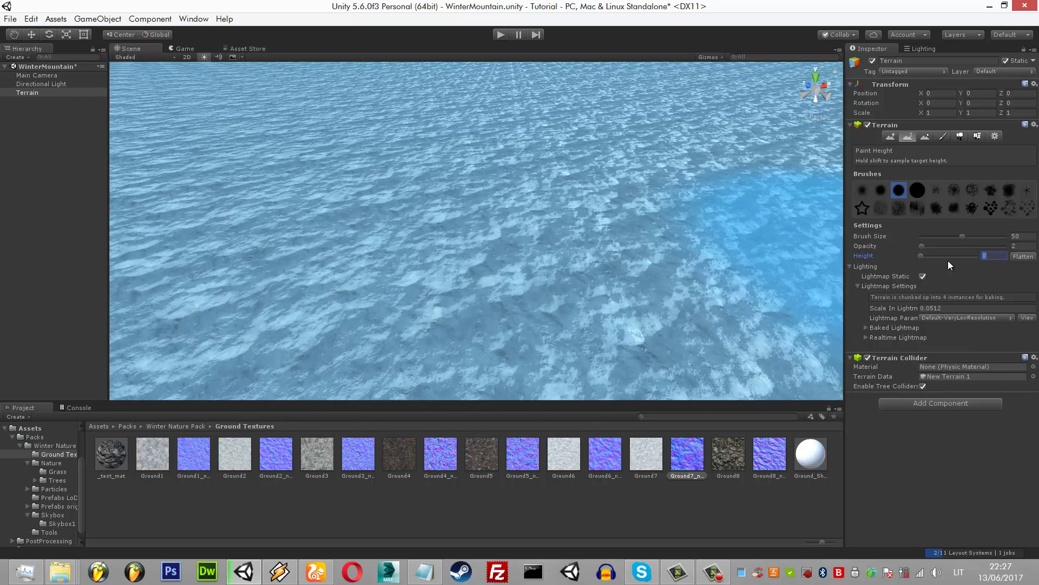
right_click_drag(505, 198, 372, 167)
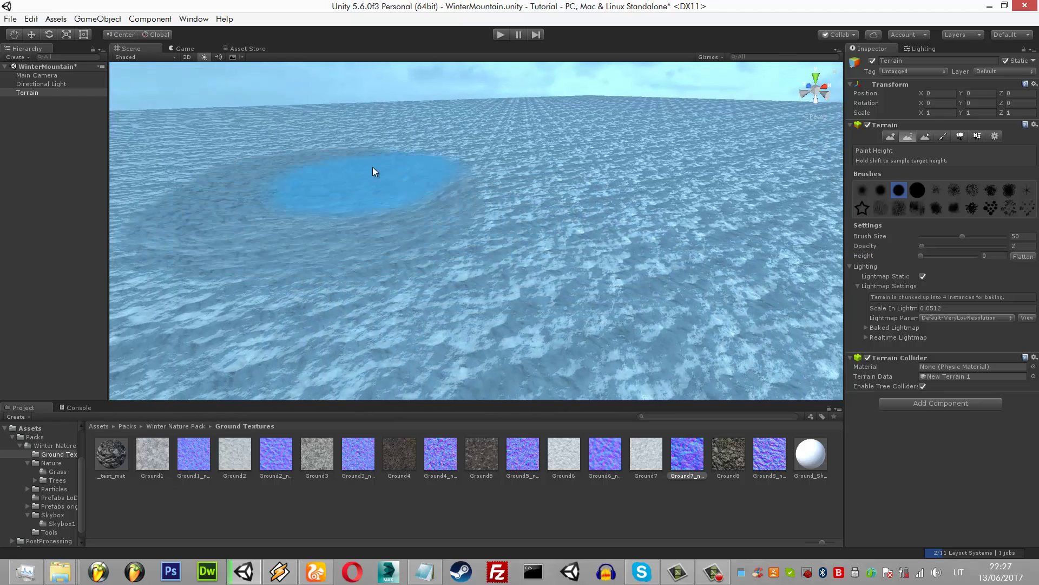
scroll(460, 219, "up", 5)
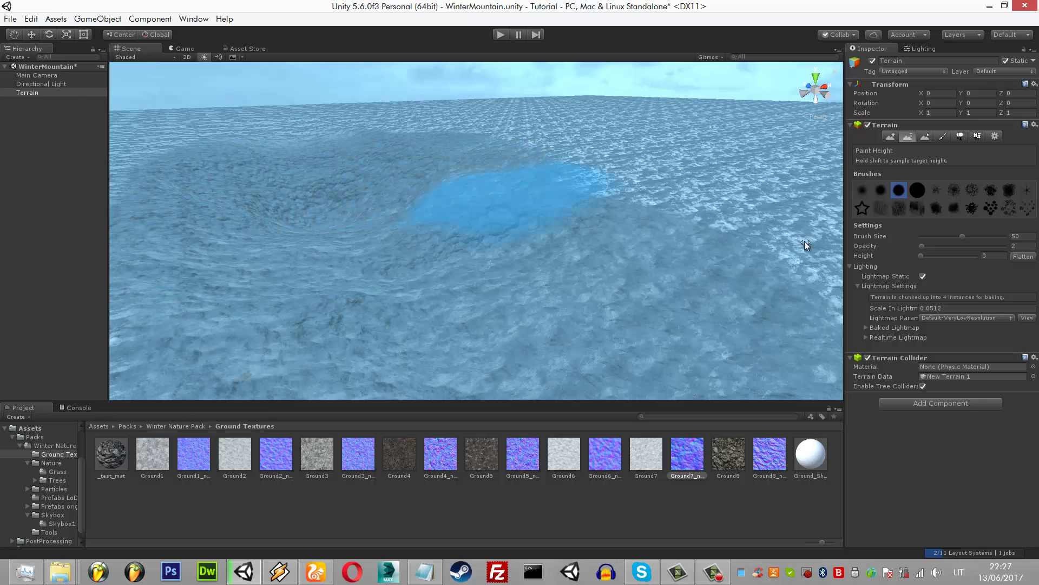
- Enlarge the brush to 99 and sink a broad, shallow basin toward height 0
left_click_drag(986, 237, 1004, 236)
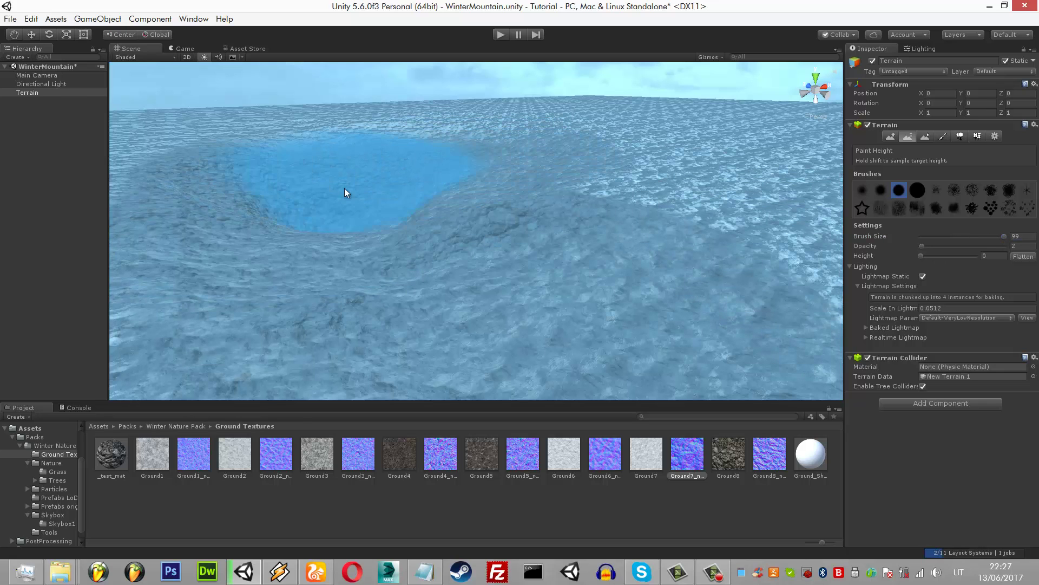
scroll(464, 239, "up", 5)
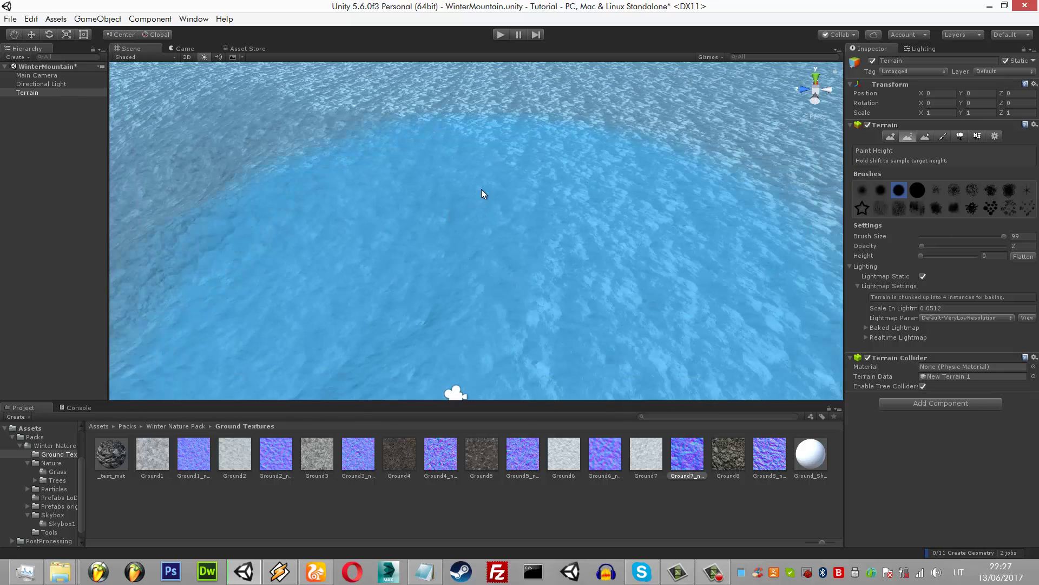
scroll(481, 194, "down", 5)
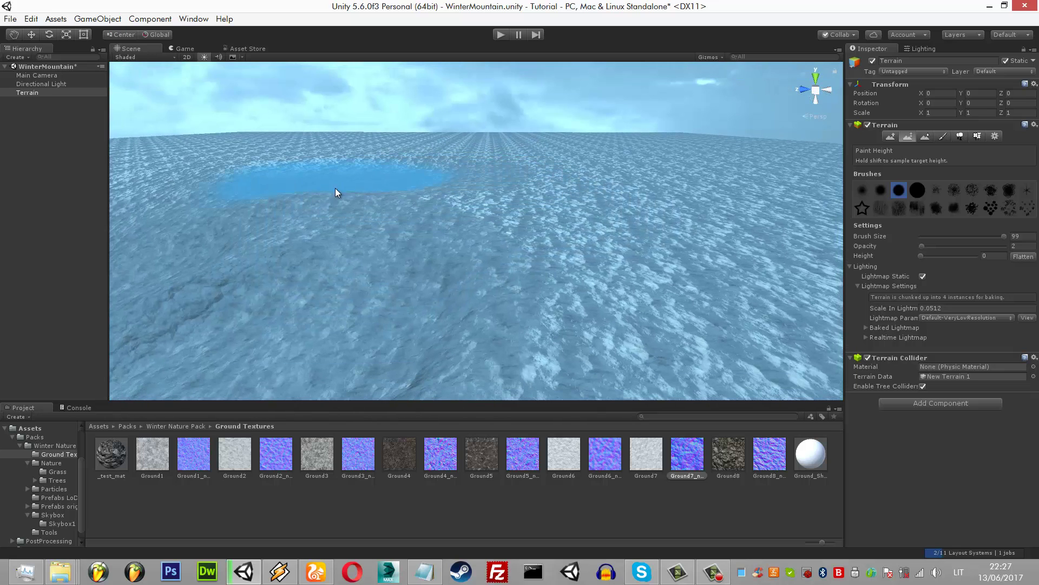
left_click_drag(389, 187, 379, 188)
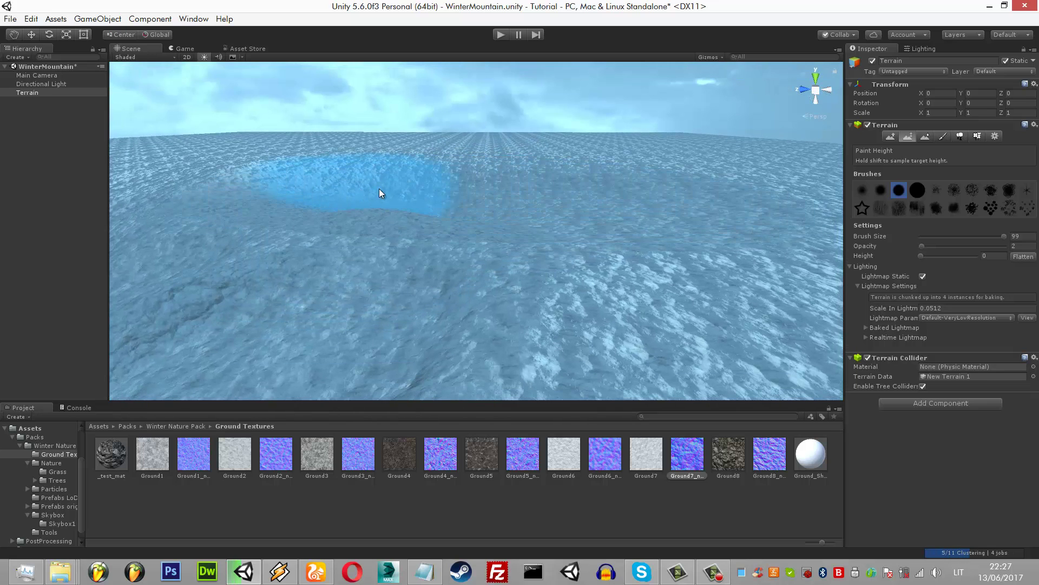
mouse_move(379, 189)
right_mouse_down()
mouse_move(453, 196)
mouse_move(349, 153)
right_mouse_up()
right_click_drag(687, 177, 456, 158)
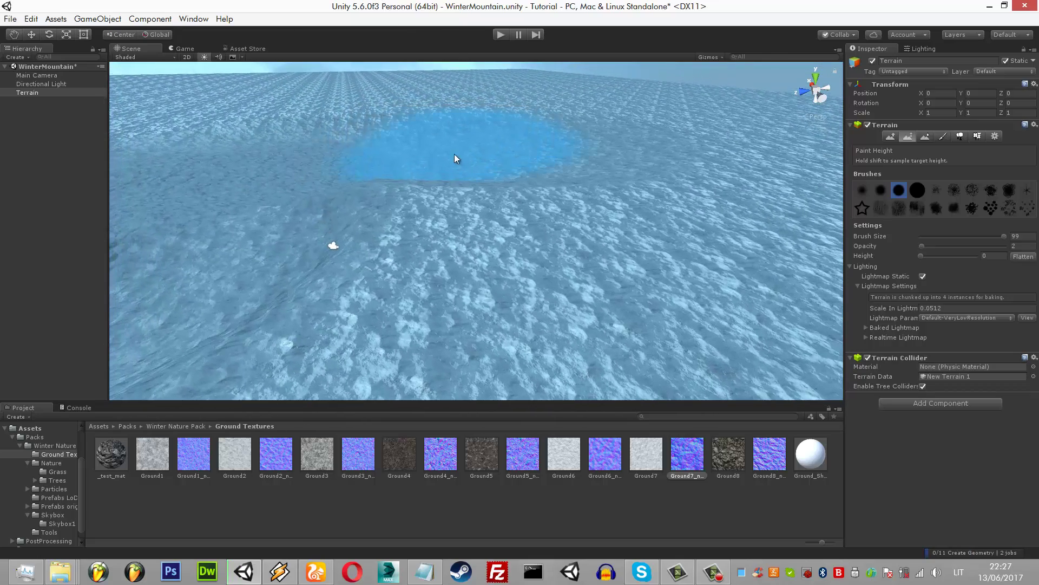
left_click_drag(455, 154, 502, 169)
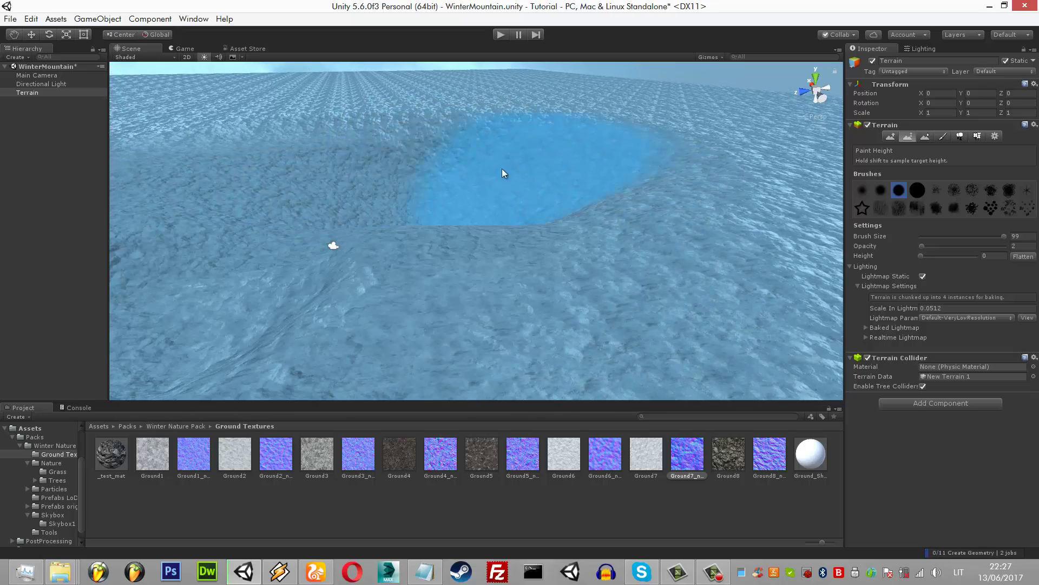
right_click_drag(501, 173, 446, 228)
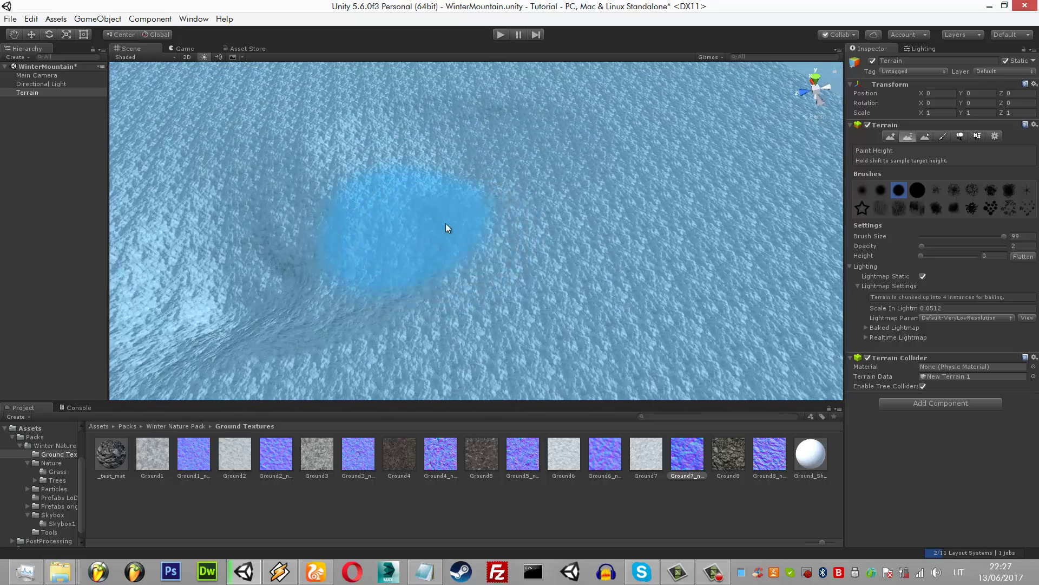
mouse_move(446, 228)
left_mouse_down()
mouse_move(450, 183)
mouse_move(327, 135)
mouse_move(841, 237)
left_mouse_up()
- Set brush opacity to 10 and raise a crater rim along the brush path
type("10")
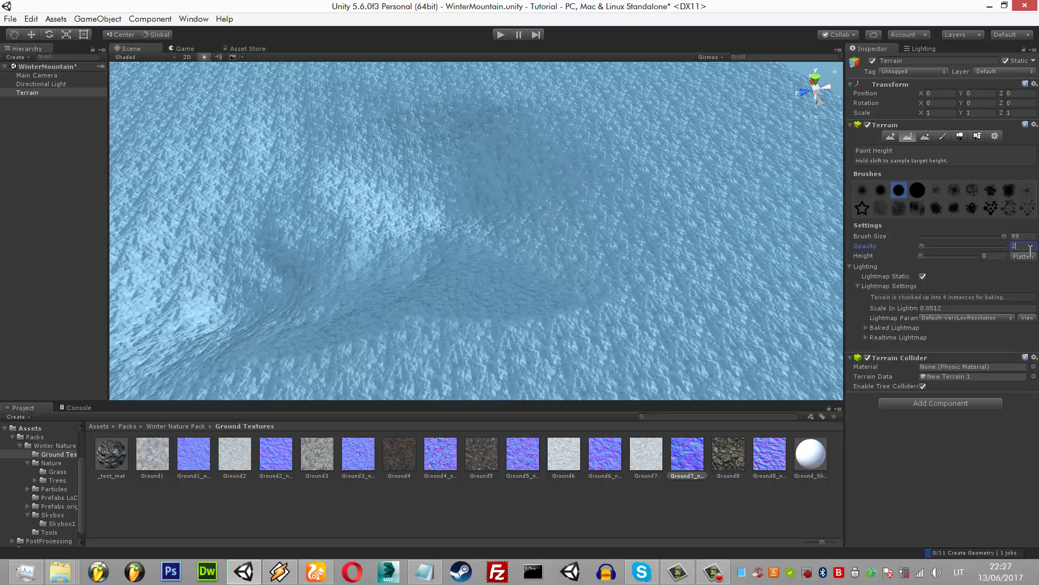
mouse_move(349, 180)
left_mouse_down()
mouse_move(491, 186)
mouse_move(391, 224)
mouse_move(379, 249)
left_mouse_up()
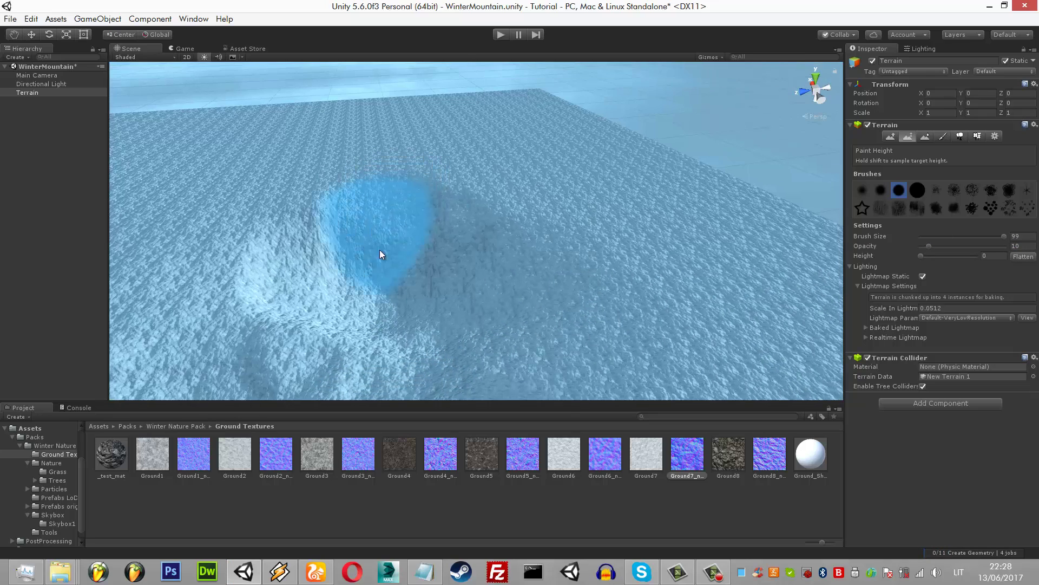
middle_click_drag(499, 296, 409, 240)
scroll(547, 202, "up", 3)
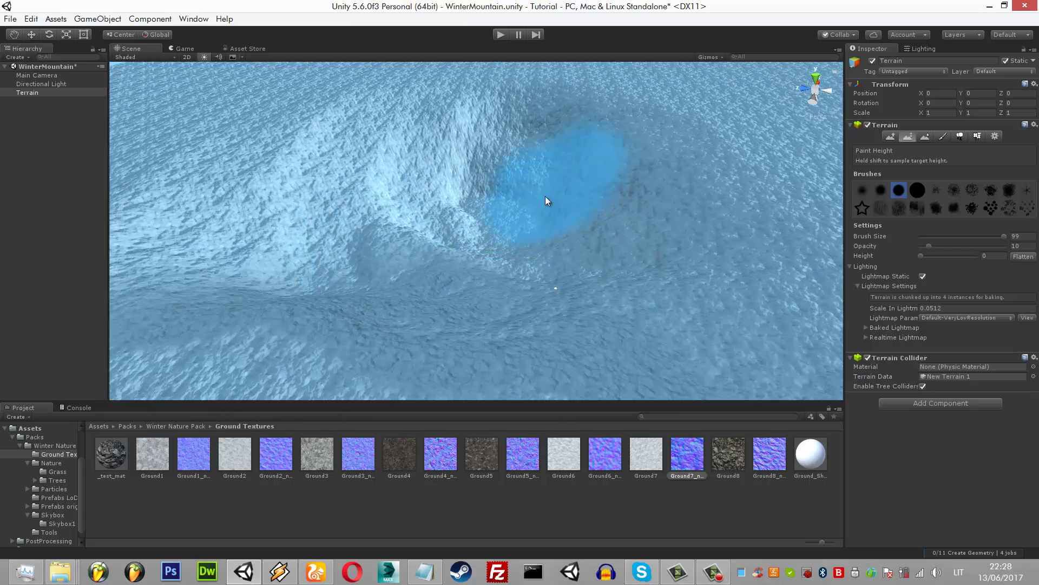
scroll(619, 195, "up", 3)
scroll(617, 155, "up", 3)
scroll(582, 173, "up", 3)
scroll(582, 174, "up", 3)
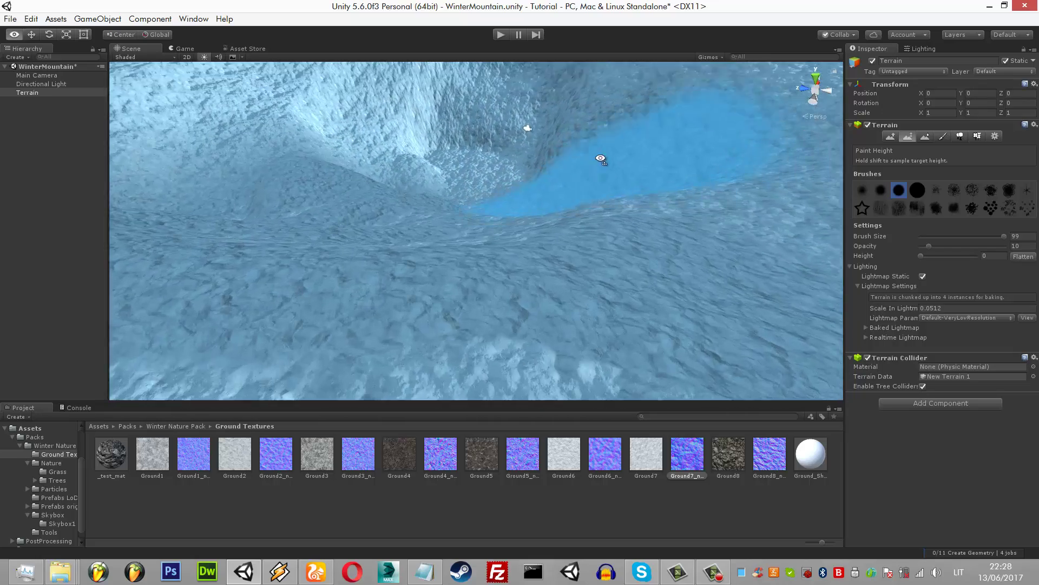
scroll(599, 189, "up", 3)
- Smooth the ground around the crater and carve a long diagonal trench across the terrain
left_click_drag(598, 184, 359, 148)
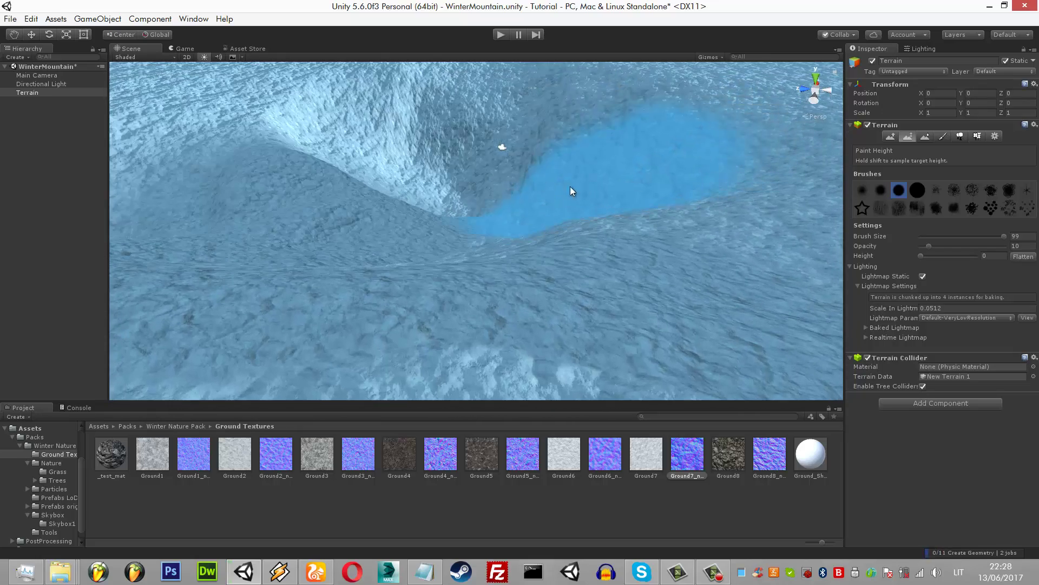
key("f")
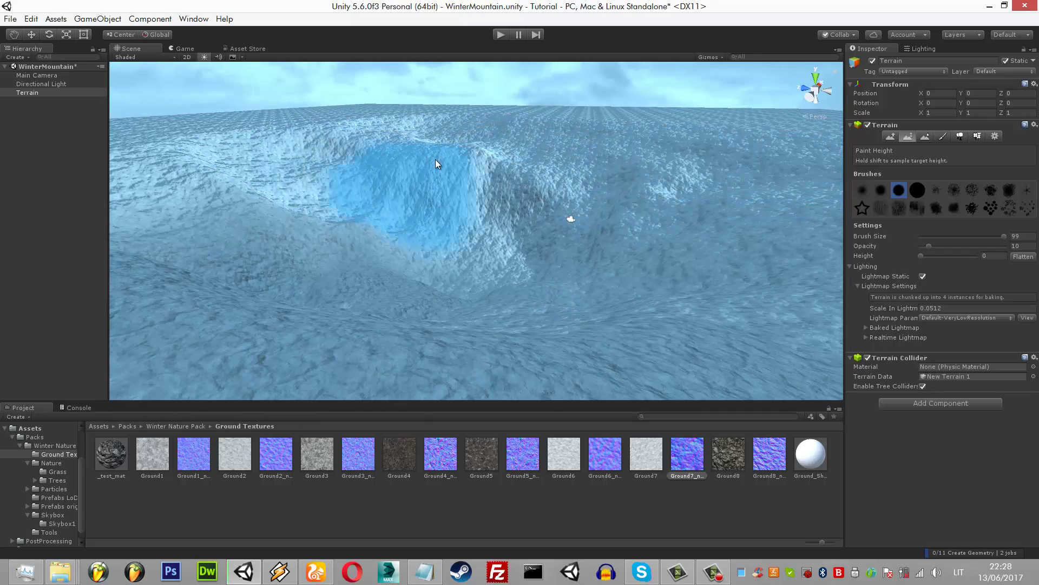
mouse_move(430, 254)
left_mouse_down("alt")
mouse_move(453, 218)
mouse_move(532, 226)
left_mouse_up("alt")
scroll(452, 218, "down", 3)
mouse_move(558, 192)
left_mouse_down()
mouse_move(459, 215)
mouse_move(508, 205)
mouse_move(564, 166)
left_mouse_up()
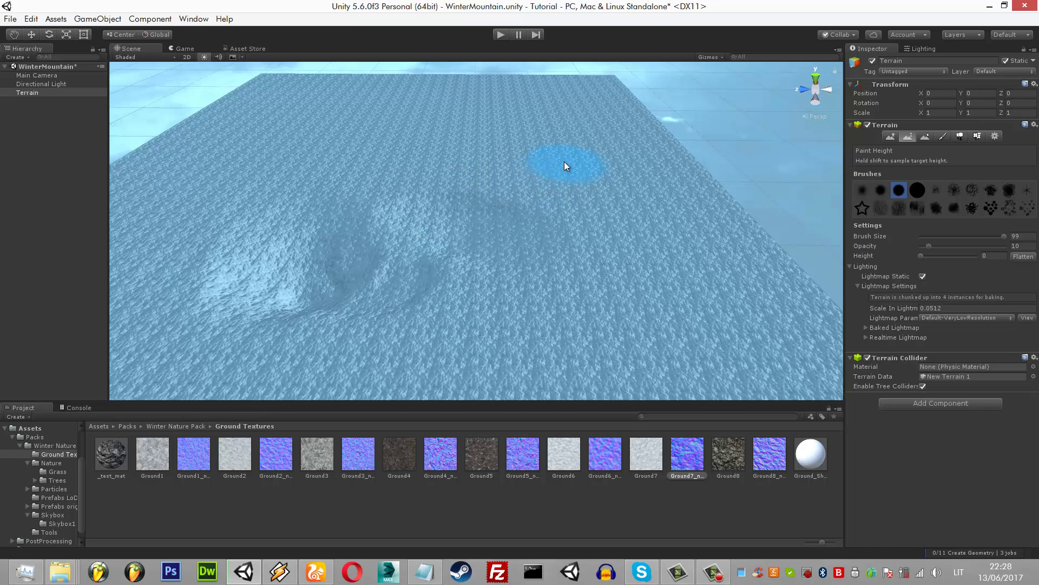
mouse_move(564, 162)
left_mouse_down()
mouse_move(498, 200)
mouse_move(518, 185)
left_mouse_up()
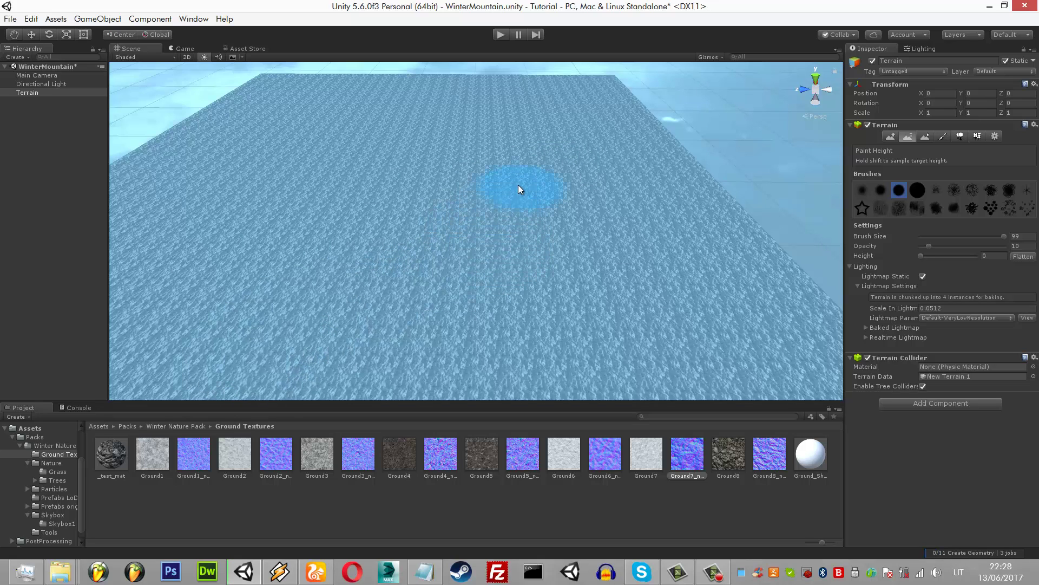
left_click_drag(601, 150, 232, 289)
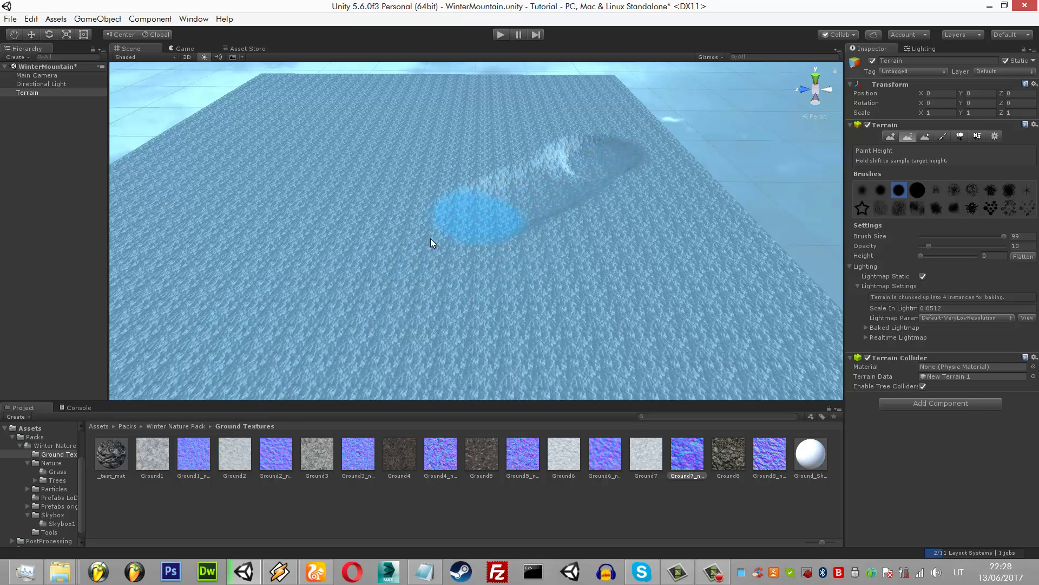
mouse_move(657, 136)
left_mouse_down()
mouse_move(265, 249)
mouse_move(448, 217)
mouse_move(352, 202)
mouse_move(241, 206)
left_mouse_up()
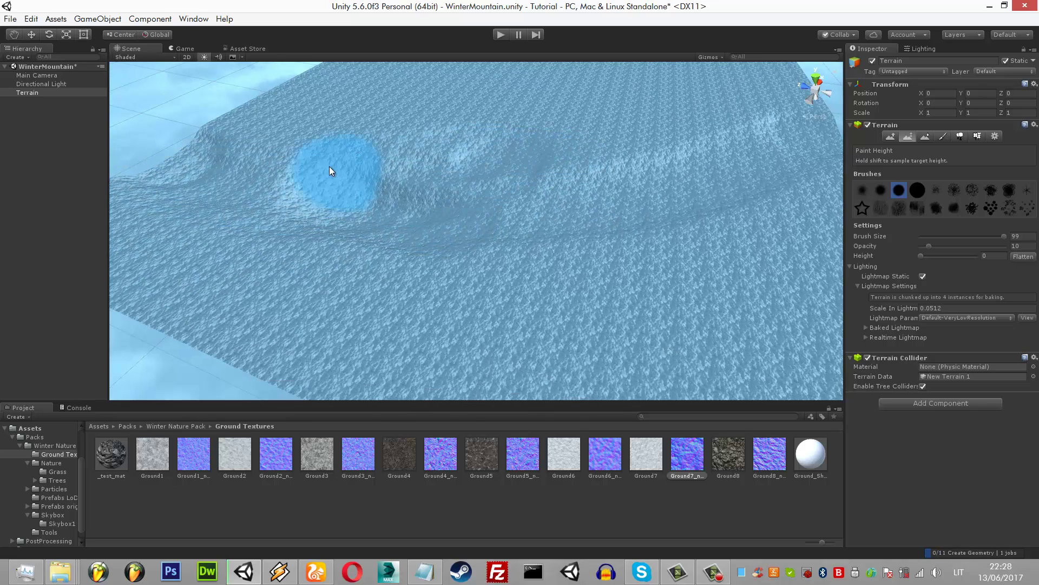
- Raise the brush opacity to 100 and choose the large round brush
key("f")
left_click_drag(929, 245, 1006, 246)
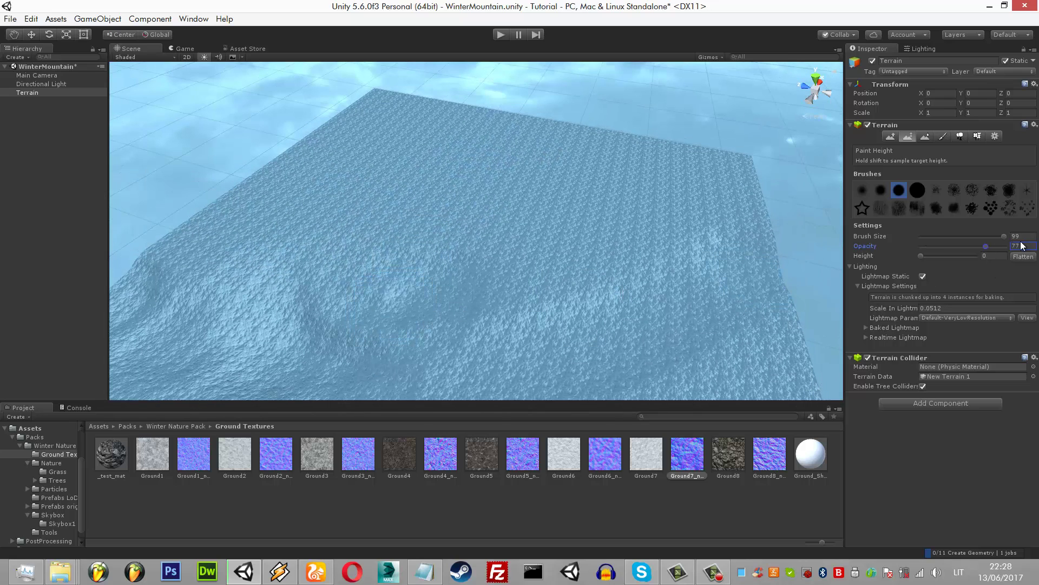
mouse_move(544, 189)
left_mouse_down()
mouse_move(388, 239)
mouse_move(437, 155)
mouse_move(396, 164)
mouse_move(372, 152)
mouse_move(436, 142)
mouse_move(607, 154)
mouse_move(446, 138)
mouse_move(791, 186)
left_mouse_up()
left_click(917, 189)
- Flatten the right, middle and lower ridges to height 0, leaving a steep right-side cliff
mouse_move(682, 163)
left_mouse_down()
mouse_move(633, 158)
mouse_move(672, 196)
mouse_move(683, 158)
mouse_move(649, 191)
left_mouse_up()
mouse_move(729, 193)
left_mouse_down()
mouse_move(628, 251)
mouse_move(594, 242)
mouse_move(776, 235)
left_mouse_up()
mouse_move(534, 272)
left_mouse_down()
mouse_move(352, 139)
mouse_move(390, 132)
left_mouse_up()
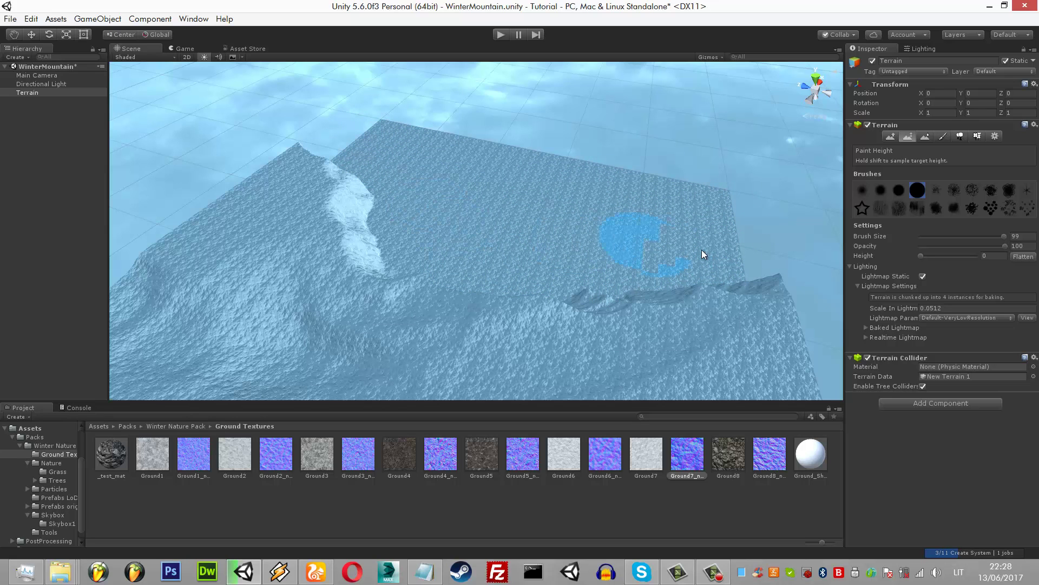
mouse_move(702, 249)
left_mouse_down()
mouse_move(313, 294)
mouse_move(213, 279)
mouse_move(212, 303)
mouse_move(314, 300)
mouse_move(259, 242)
mouse_move(336, 180)
mouse_move(298, 256)
mouse_move(423, 303)
mouse_move(334, 179)
left_mouse_up()
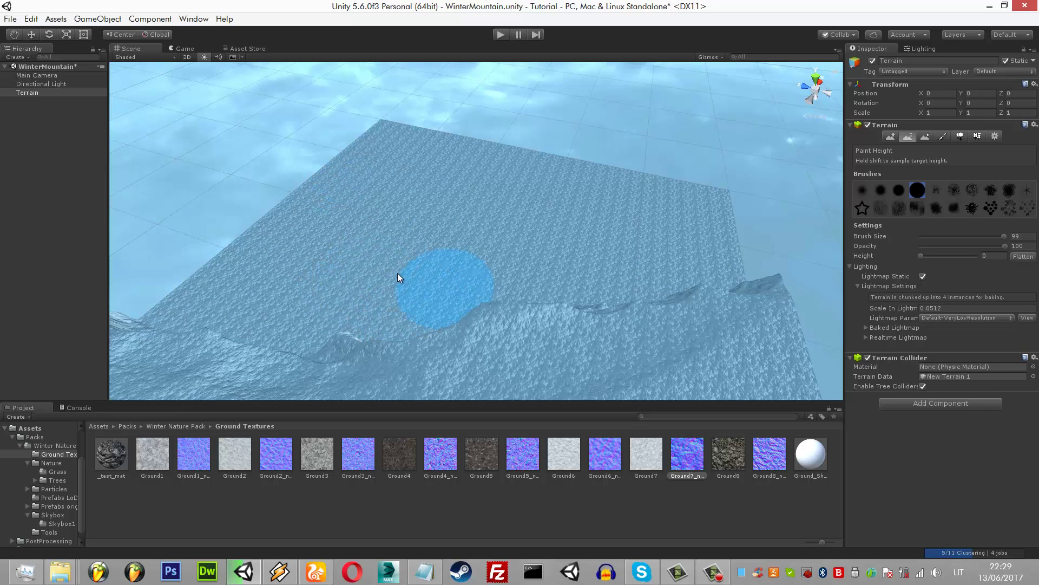
mouse_move(683, 266)
left_mouse_down()
mouse_move(380, 332)
mouse_move(618, 283)
left_mouse_up()
mouse_move(750, 272)
left_mouse_down()
mouse_move(422, 341)
mouse_move(213, 339)
mouse_move(102, 312)
left_mouse_up()
mouse_move(349, 190)
left_mouse_down("alt")
mouse_move(466, 190)
mouse_move(630, 144)
mouse_move(689, 269)
mouse_move(785, 232)
left_mouse_up("alt")
- Set the height brush to target 50 at opacity 10 and raise a first patch of terrain
left_click(1001, 256)
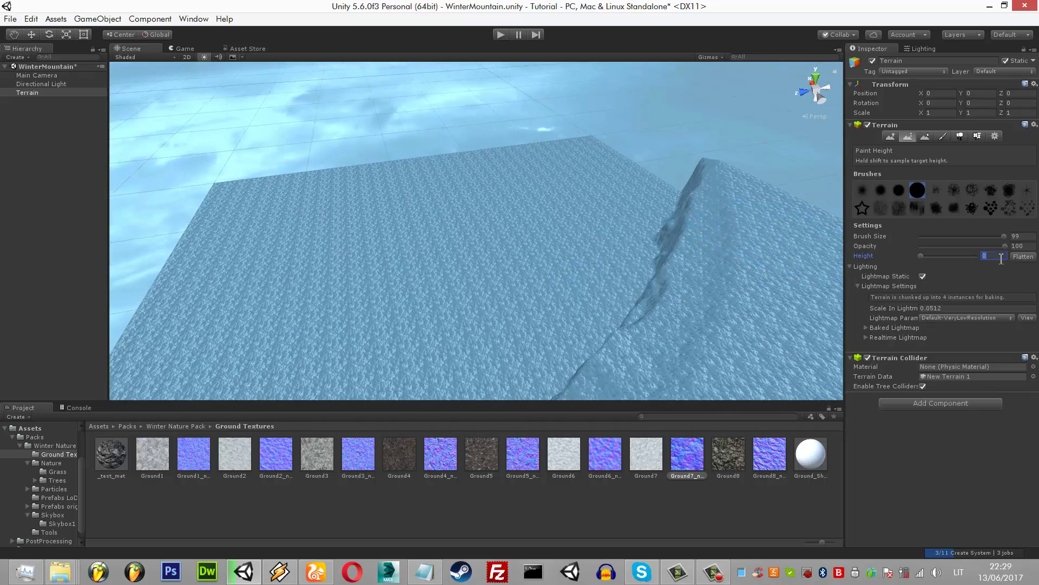
type("50")
left_click(1026, 246)
key("BackSpace")
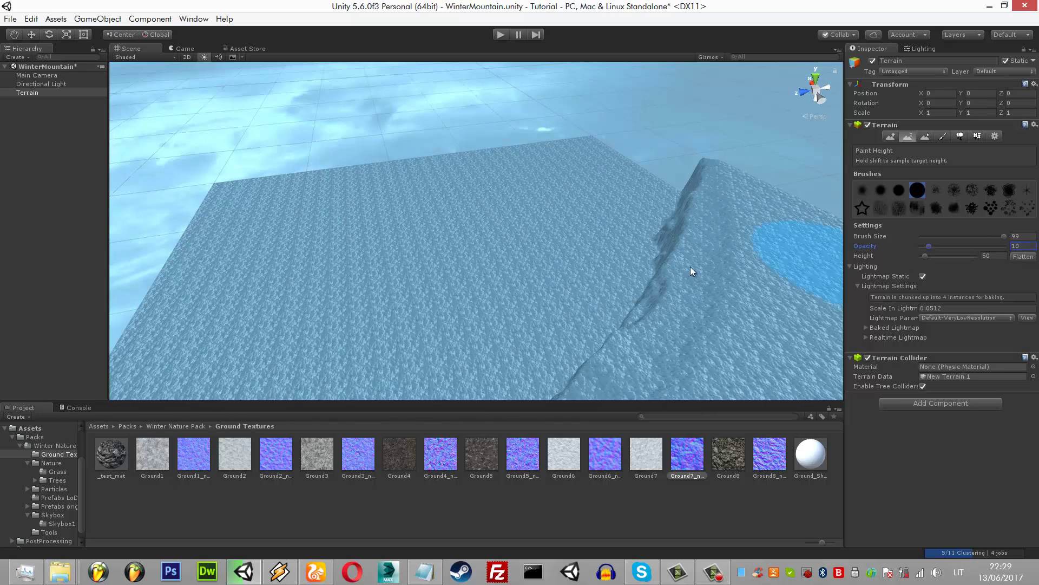
mouse_move(690, 267)
left_mouse_down("alt")
mouse_move(815, 231)
mouse_move(595, 152)
left_mouse_up("alt")
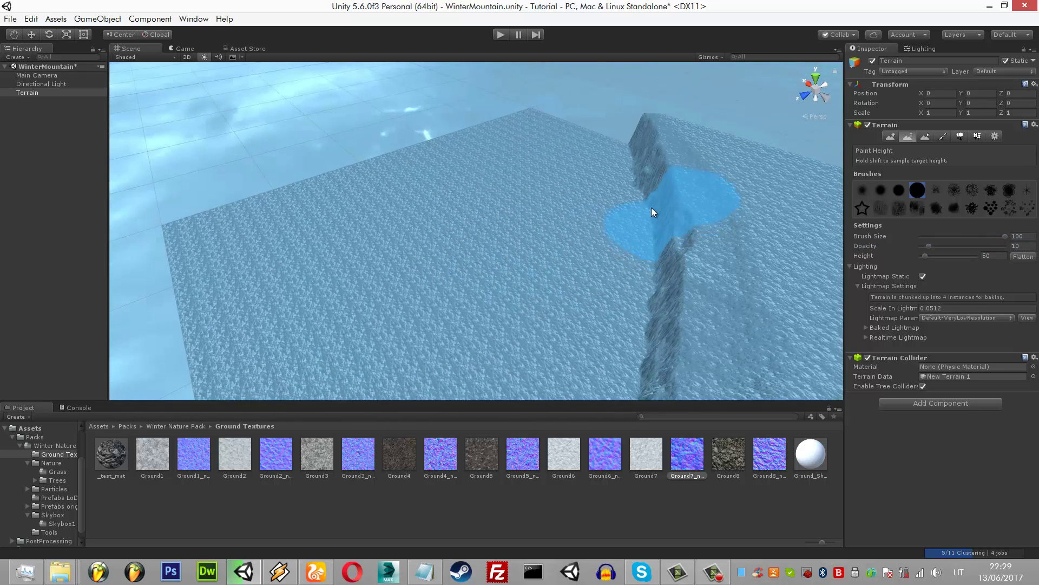
left_click(594, 143)
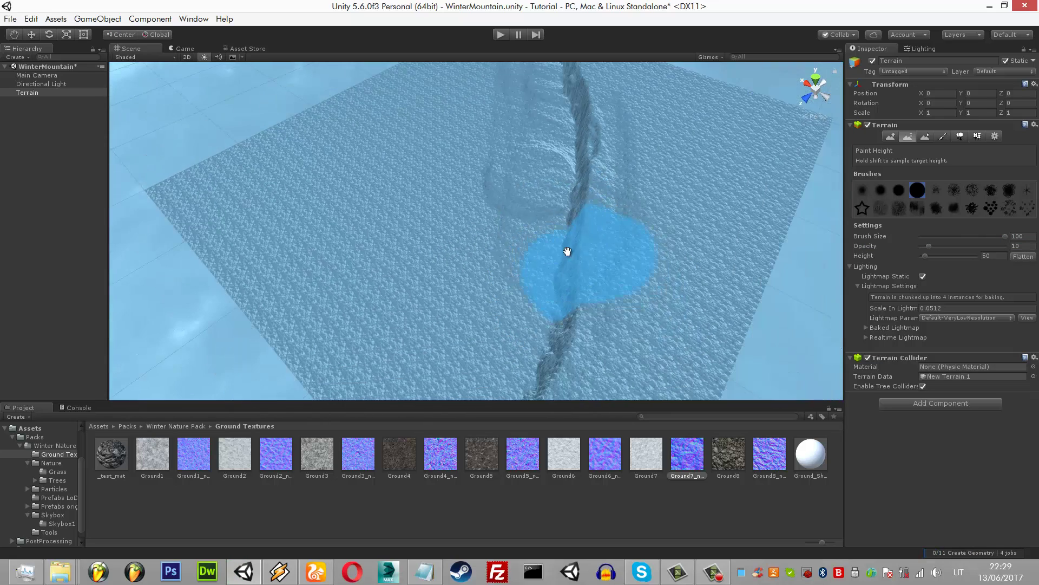
- Lower the cliff's left end into a slope and reshape the cliff further right
left_click_drag(566, 232, 587, 116, "alt")
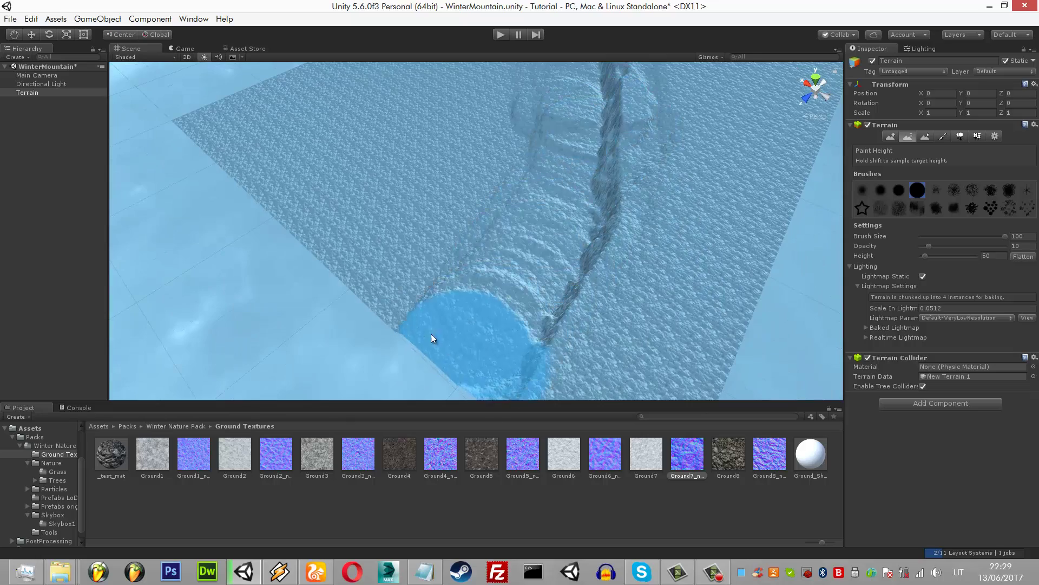
left_click_drag(431, 334, 475, 308, "alt")
mouse_move(475, 308)
middle_mouse_down()
mouse_move(447, 124)
mouse_move(441, 193)
middle_mouse_up()
left_click_drag(441, 193, 379, 236, "alt")
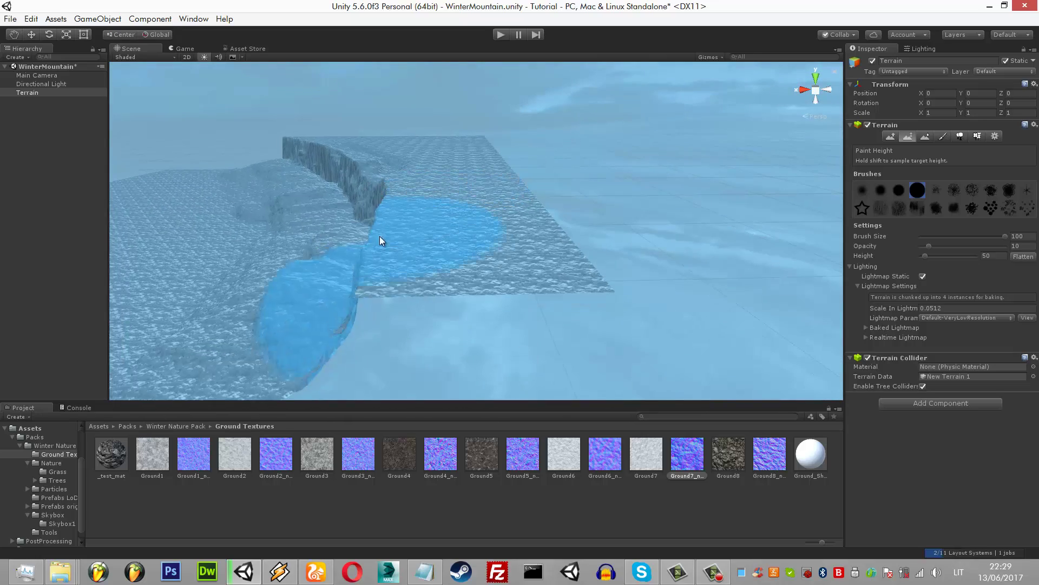
left_click_drag(417, 267, 538, 346, "alt")
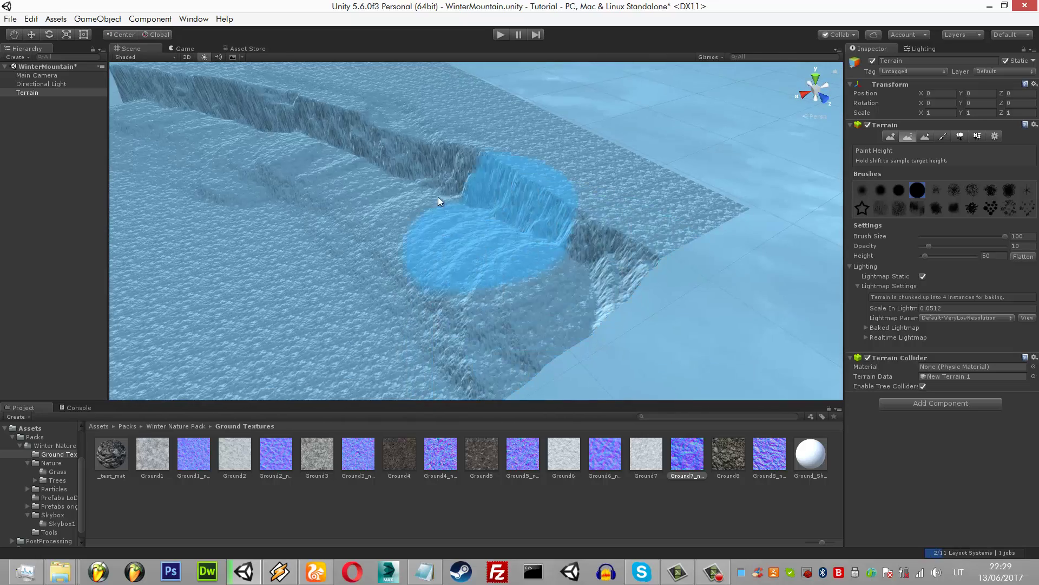
left_click_drag(438, 210, 643, 268, "alt")
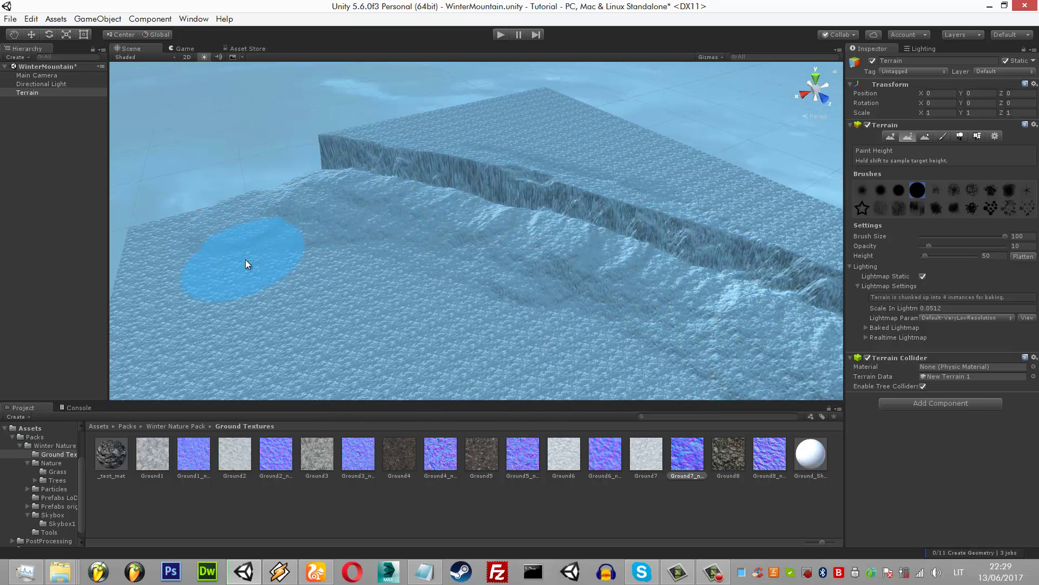
left_click_drag(258, 135, 519, 199)
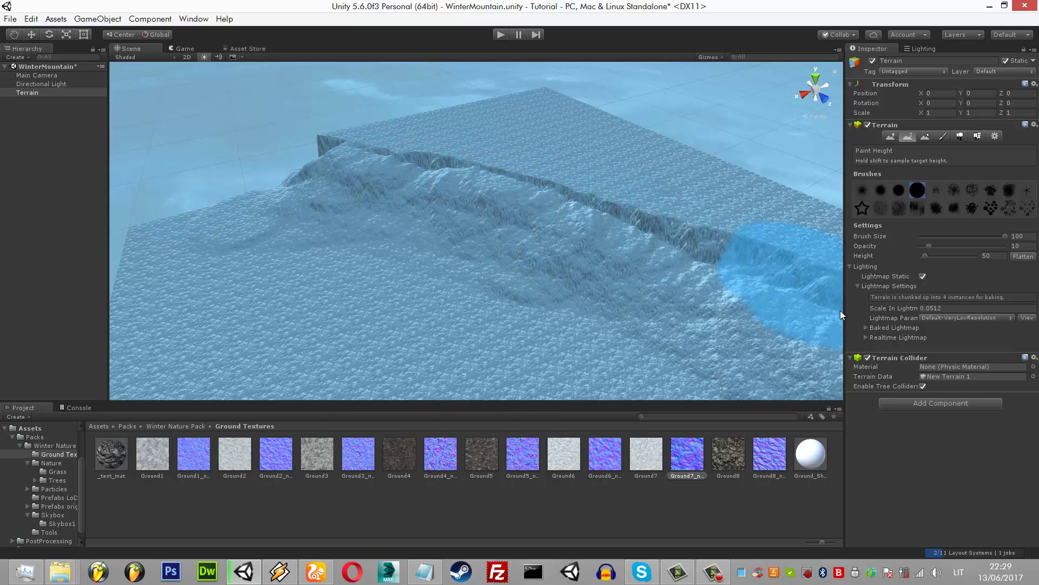
mouse_move(801, 325)
left_mouse_down("alt")
mouse_move(661, 283)
mouse_move(759, 241)
left_mouse_up("alt")
- Inspect the new slopes and back cliffs from several angles and in the Game view
left_click_drag(625, 213, 619, 243, "alt")
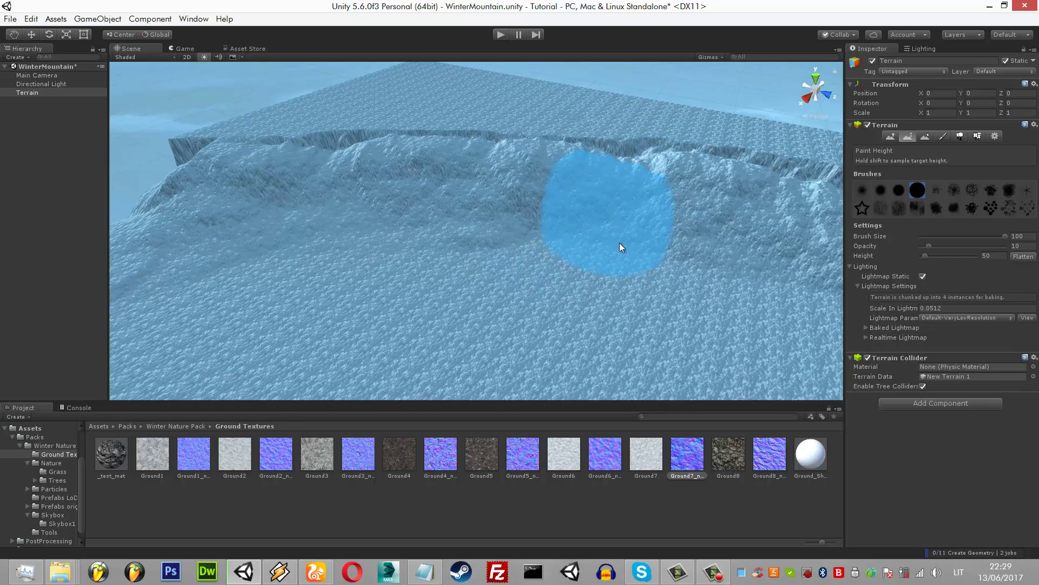
mouse_move(461, 263)
left_mouse_down("alt")
mouse_move(572, 243)
mouse_move(349, 195)
left_mouse_up("alt")
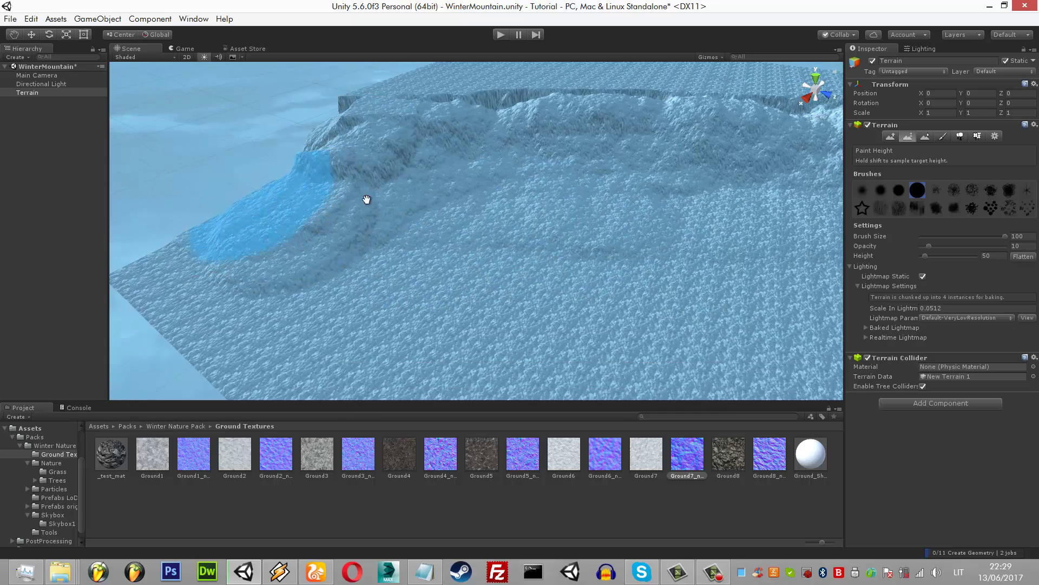
mouse_move(364, 197)
left_mouse_down("alt")
mouse_move(394, 202)
mouse_move(318, 204)
mouse_move(617, 188)
left_mouse_up("alt")
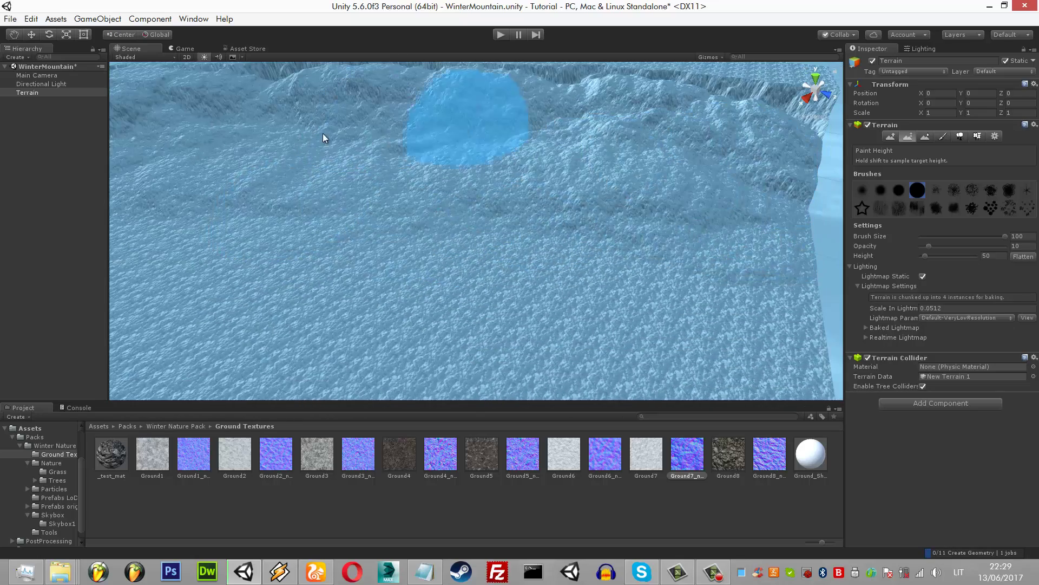
mouse_move(323, 134)
left_mouse_down("alt")
mouse_move(367, 184)
mouse_move(375, 139)
mouse_move(483, 134)
mouse_move(456, 191)
left_mouse_up("alt")
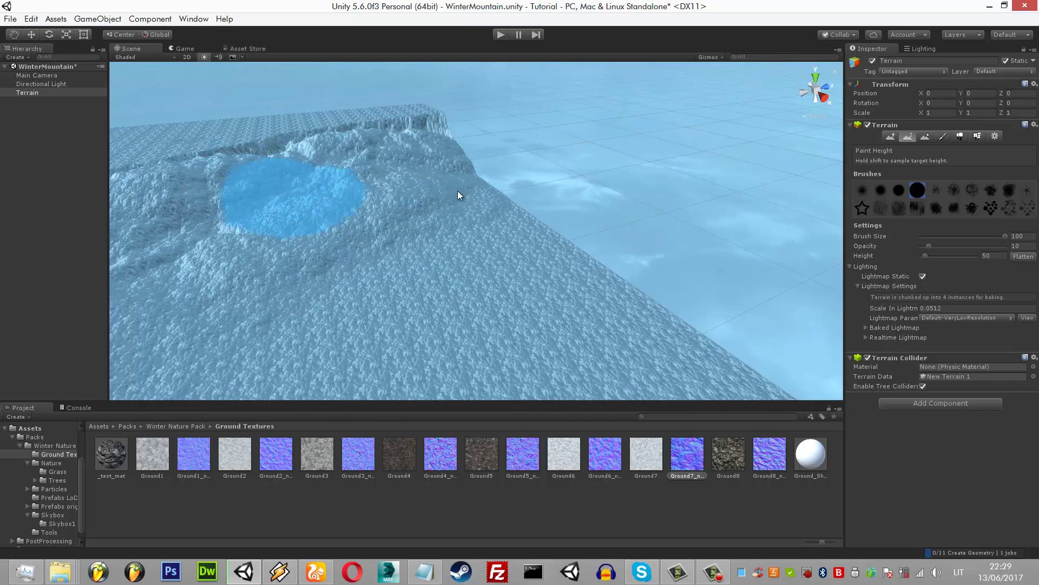
mouse_move(363, 278)
left_mouse_down("alt")
mouse_move(513, 197)
mouse_move(473, 115)
left_mouse_up("alt")
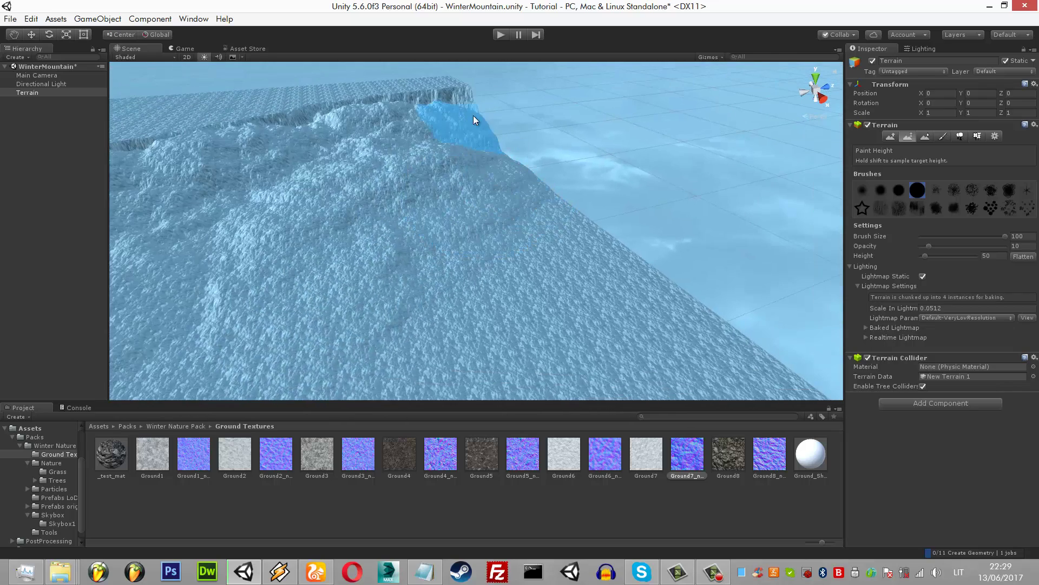
left_click(186, 47)
left_click(190, 53)
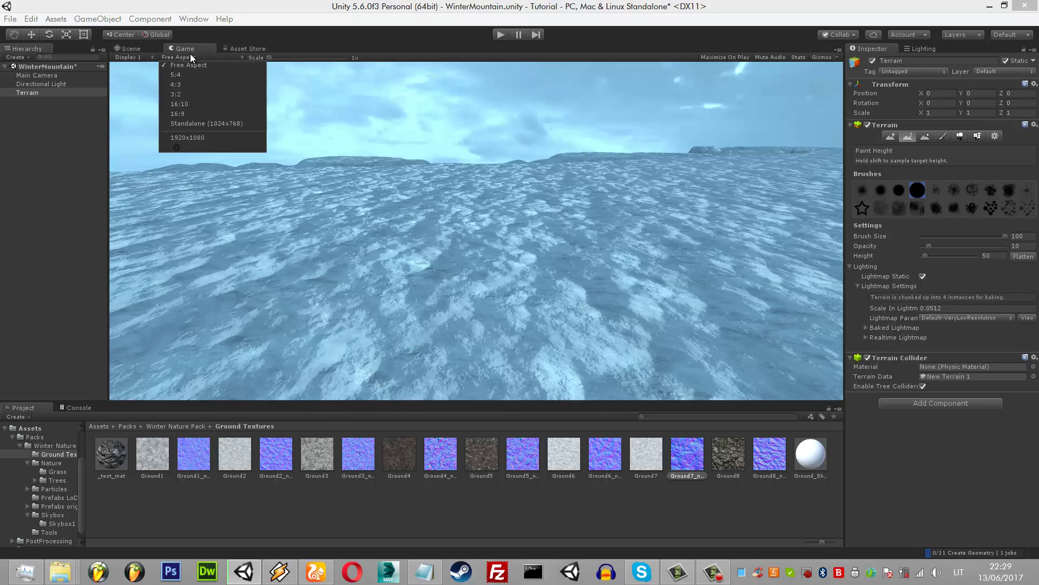
left_click(162, 50)
mouse_move(422, 173)
left_mouse_down("alt")
mouse_move(455, 181)
mouse_move(568, 153)
mouse_move(584, 195)
mouse_move(443, 181)
mouse_move(552, 164)
mouse_move(549, 190)
mouse_move(392, 148)
mouse_move(457, 141)
left_mouse_up("alt")
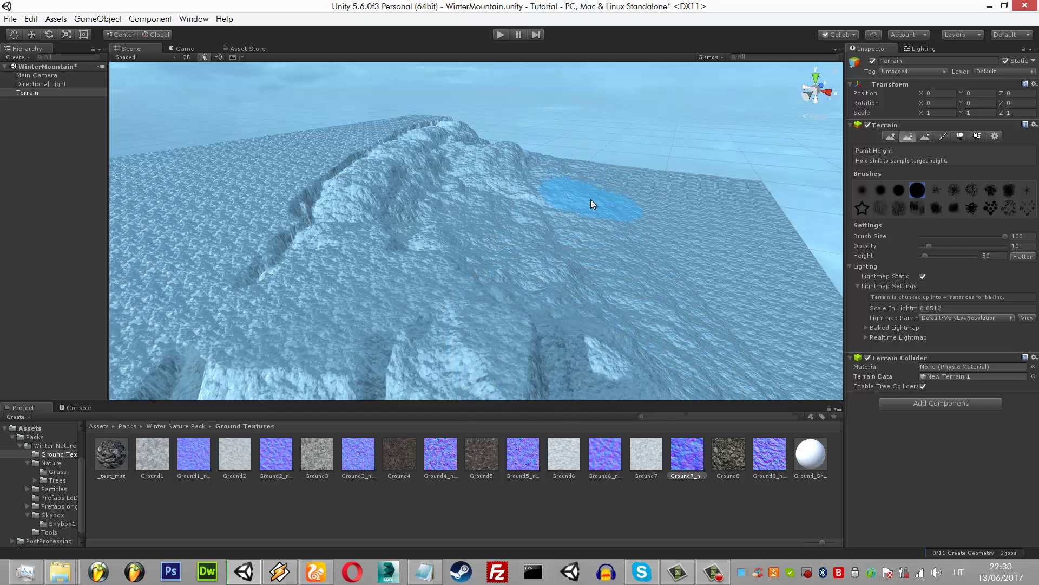
scroll(398, 204, "up", 2)
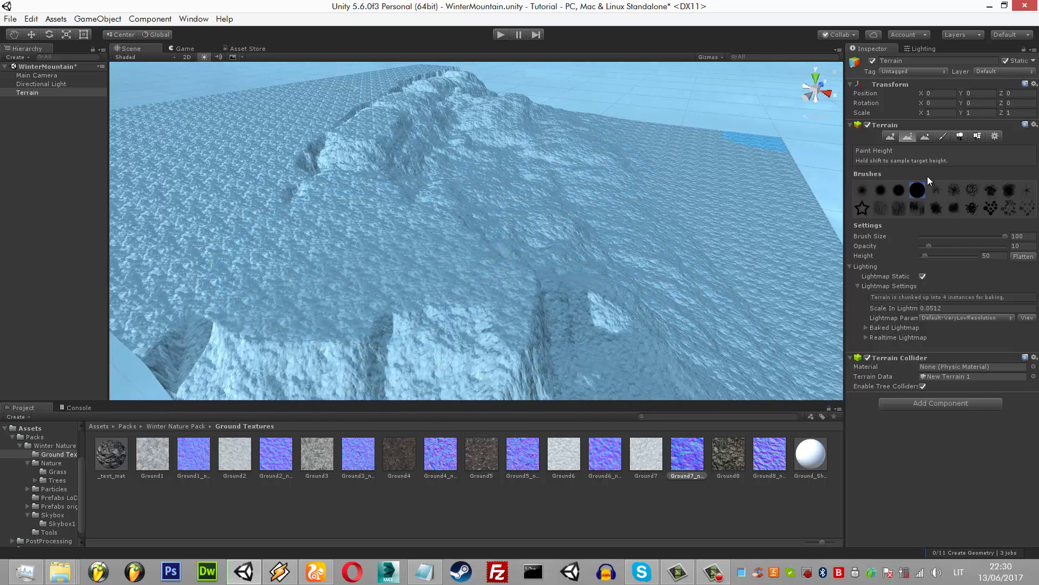
- Soften the sharp cliffs and ridges with the Smooth Height brush at opacity 100
left_click(925, 136)
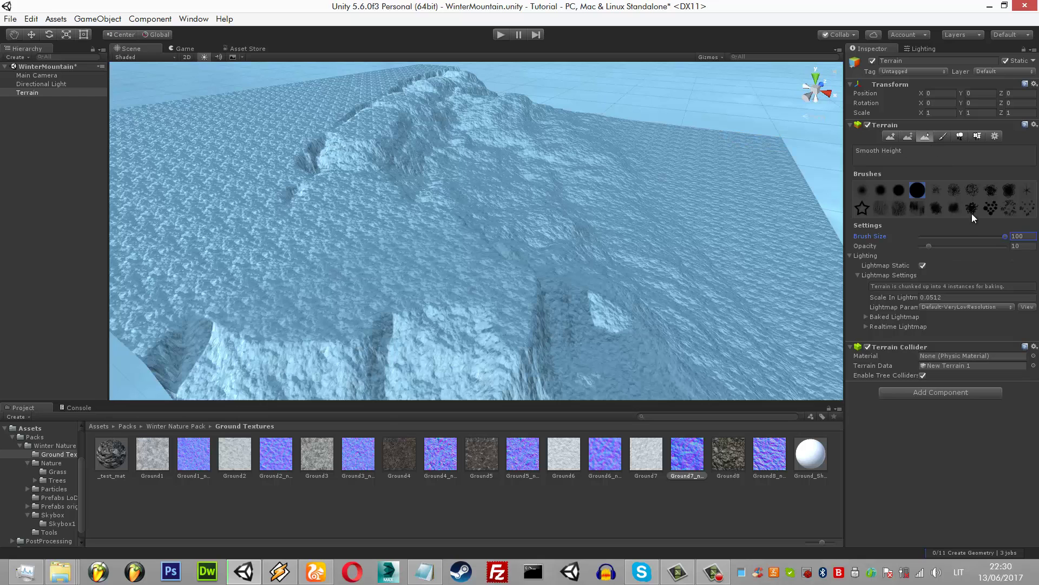
left_click(1005, 246)
left_click_drag(374, 171, 342, 164)
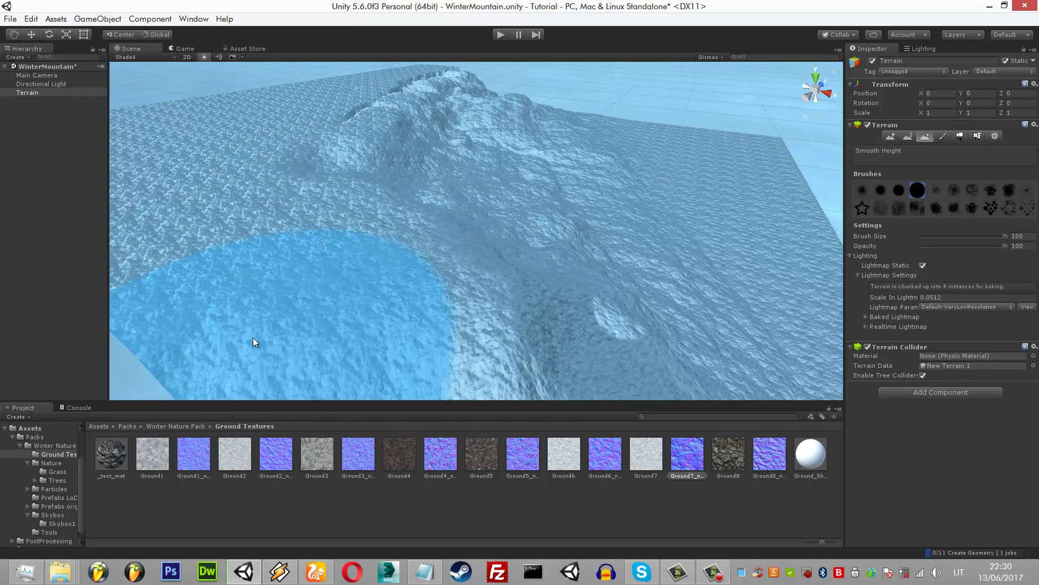
scroll(343, 239, "down", 5)
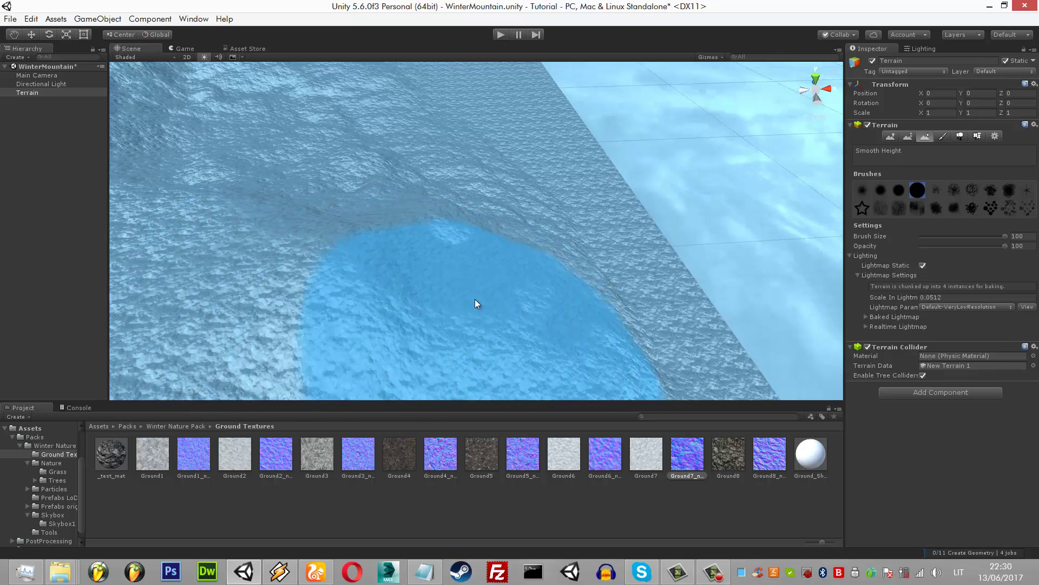
scroll(384, 200, "up", 5)
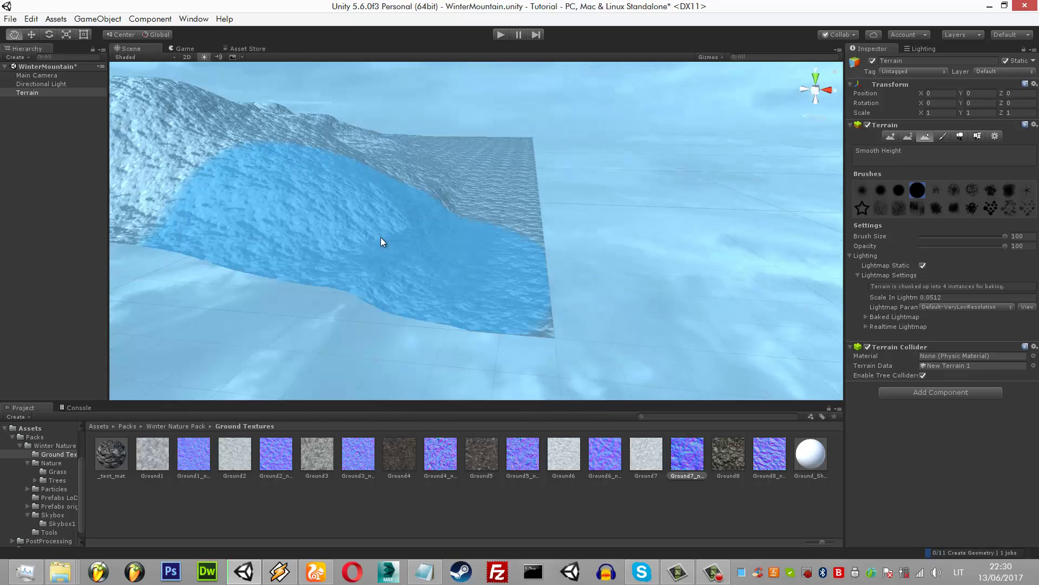
left_click_drag(291, 142, 298, 297, "alt")
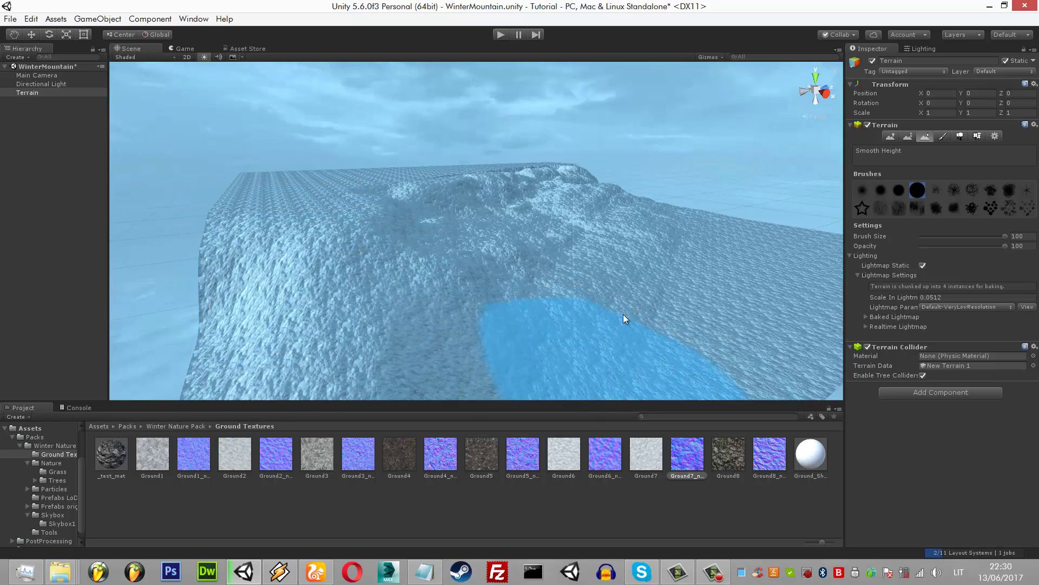
left_click_drag(547, 268, 371, 274, "alt")
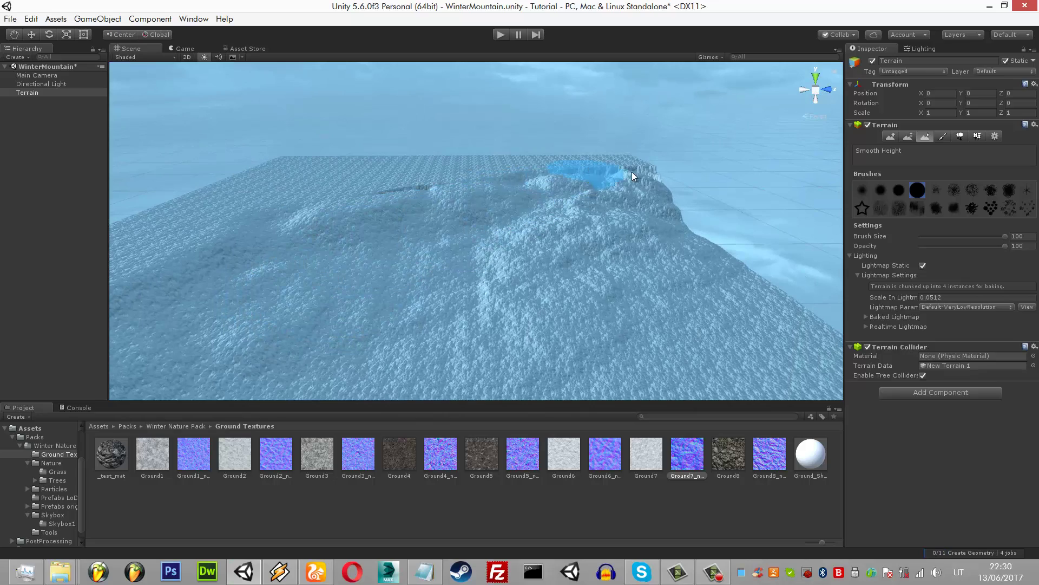
left_click_drag(438, 193, 468, 204, "alt")
- Select and frame the Main Camera, then reposition it along X toward the hills
key("w")
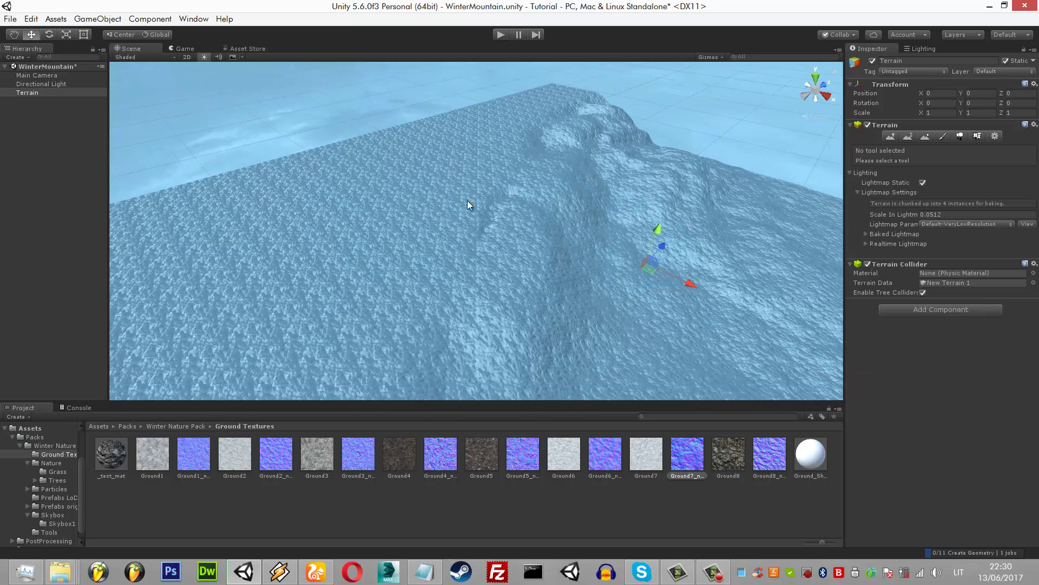
left_click(41, 77)
key("f")
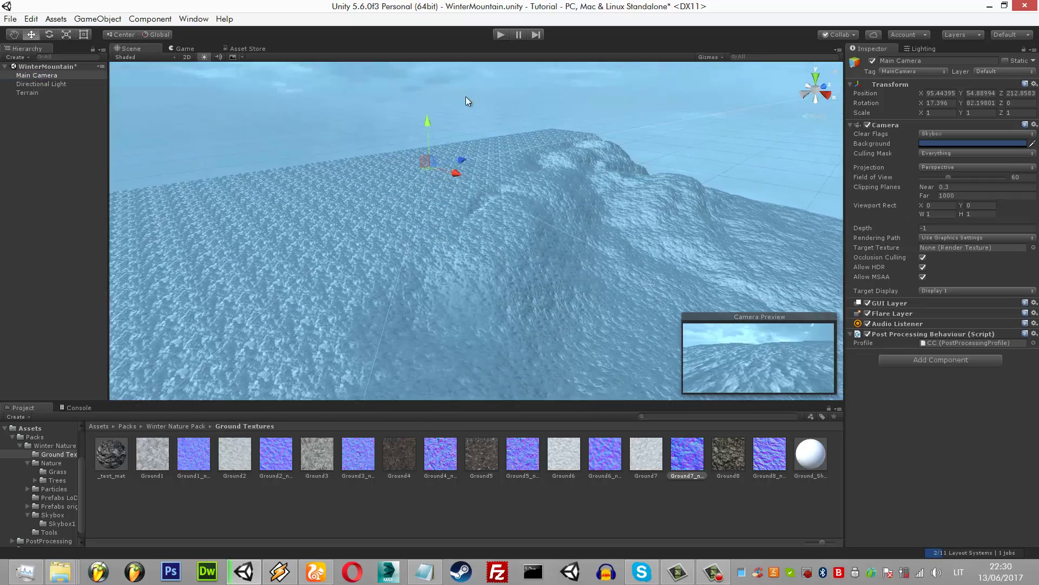
mouse_move(564, 272)
left_mouse_down()
mouse_move(225, 204)
mouse_move(869, 145)
left_mouse_up()
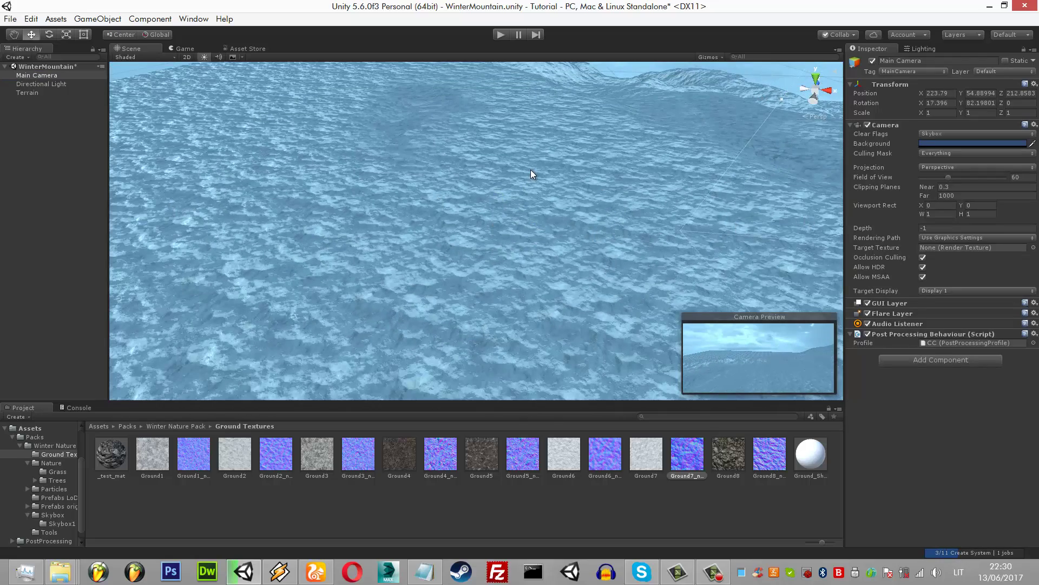
key("f")
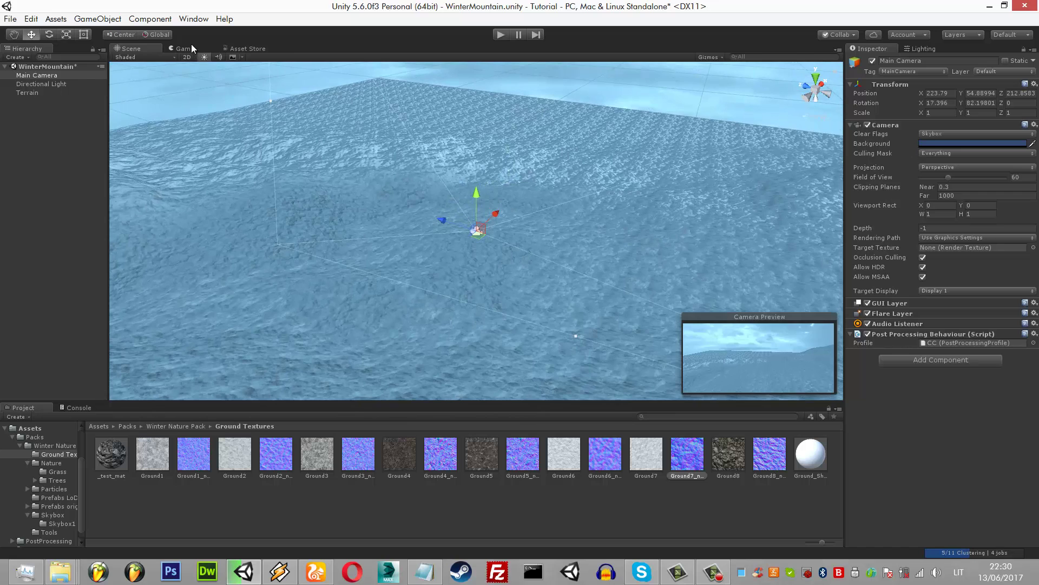
left_click(186, 50)
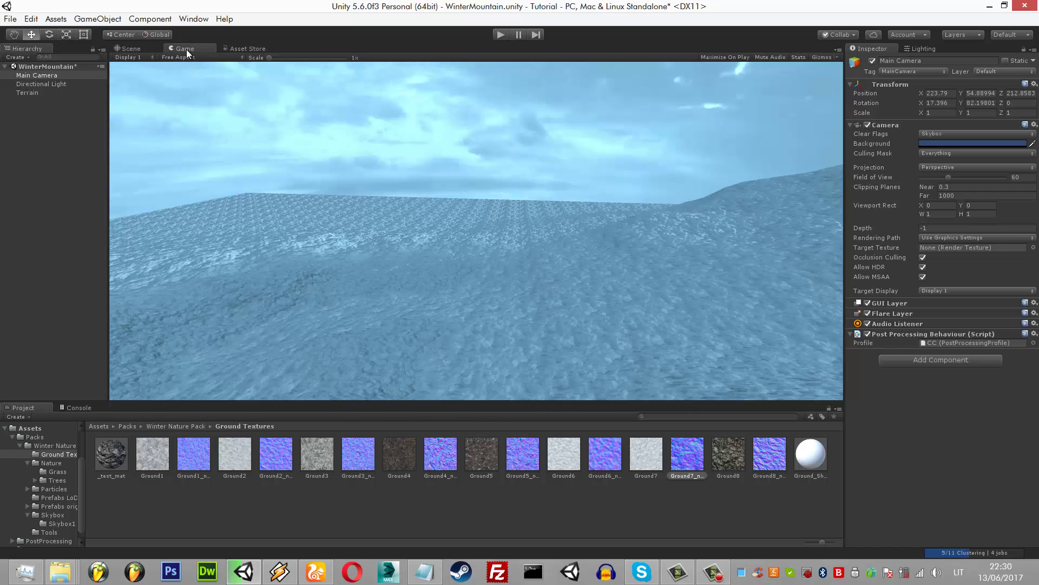
left_click(157, 50)
mouse_move(534, 264)
left_mouse_down()
mouse_move(377, 307)
mouse_move(472, 215)
mouse_move(362, 217)
mouse_move(383, 226)
left_mouse_up()
- Tilt the Main Camera down toward the terrain and turn it across the slopes
key("e")
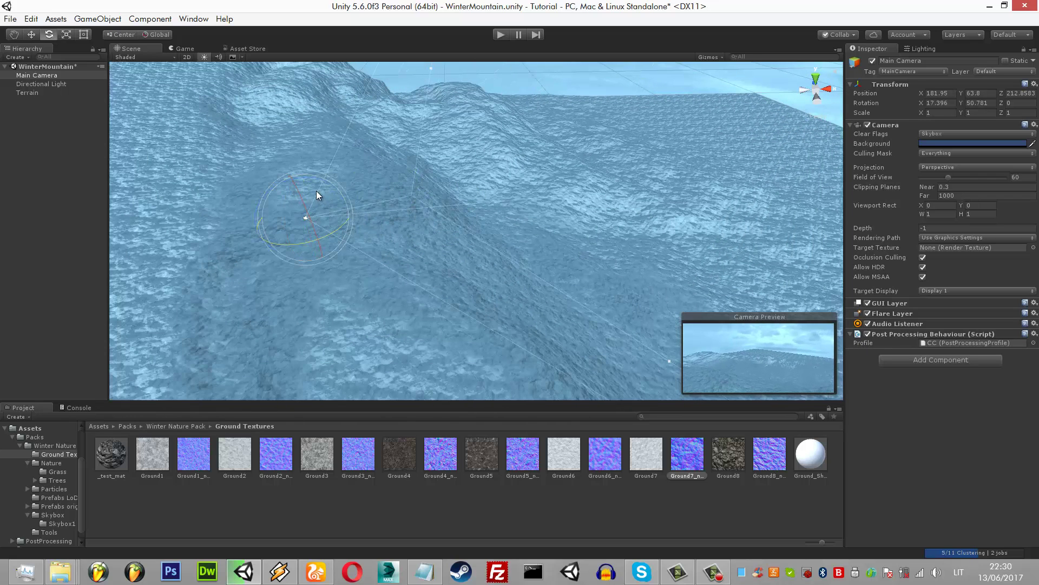
mouse_move(313, 180)
left_mouse_down()
mouse_move(357, 193)
mouse_move(278, 220)
left_mouse_up()
key("w")
left_click(186, 47)
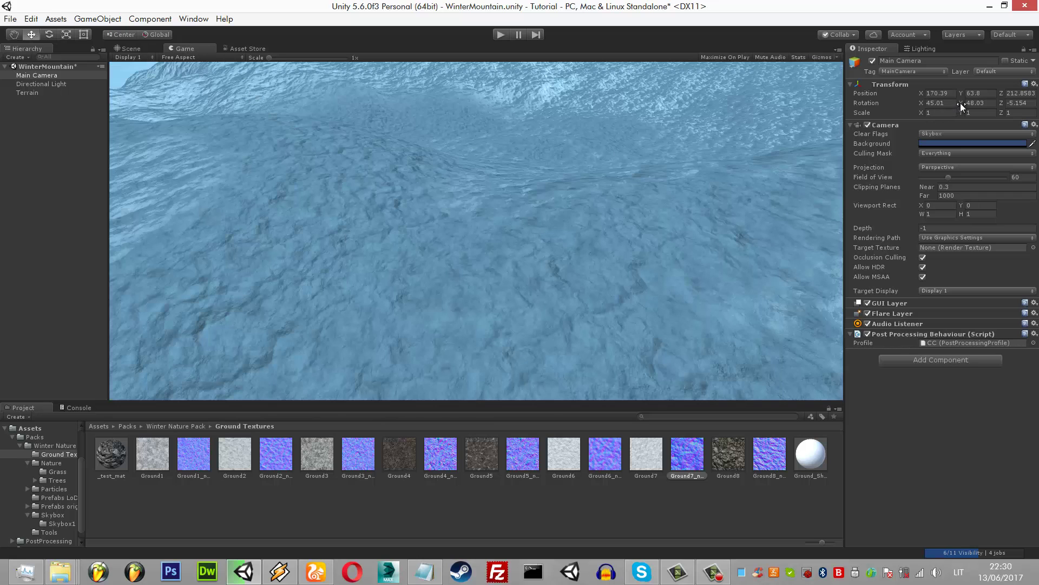
left_click_drag(921, 103, 894, 104)
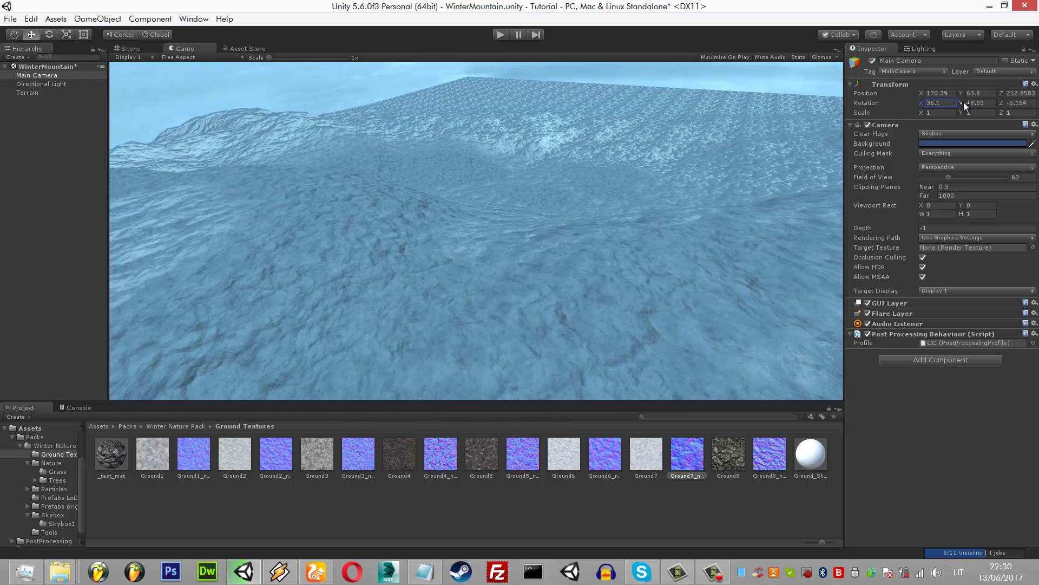
left_click_drag(962, 102, 927, 105)
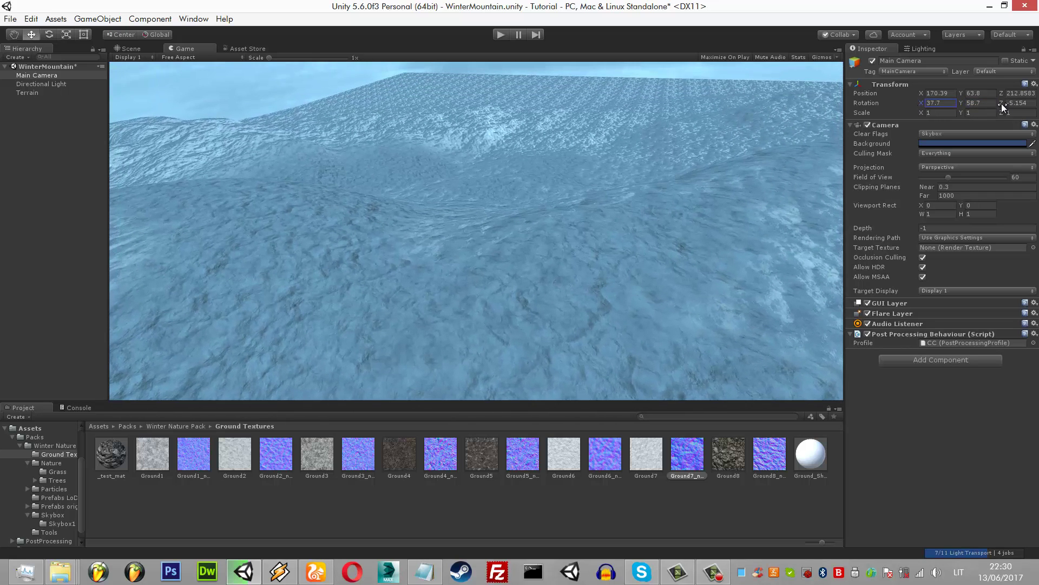
left_click(1000, 103)
- Set the camera's Rotation Z to 0, raise Position Y to about 69.24, then reselect the Terrain
left_click(1030, 102)
type("0")
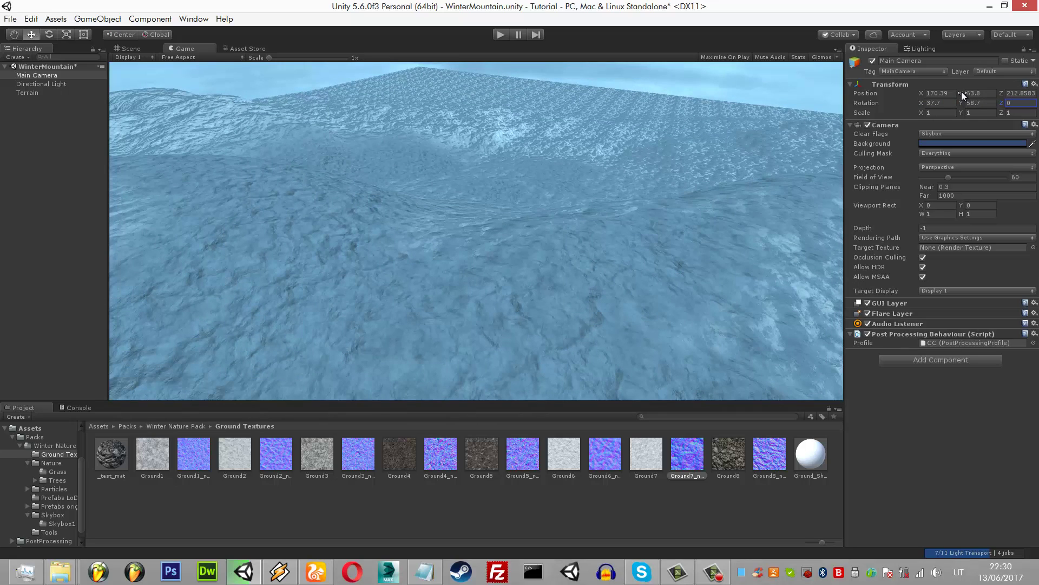
mouse_move(962, 93)
left_mouse_down()
mouse_move(1010, 96)
mouse_move(1001, 96)
left_mouse_up()
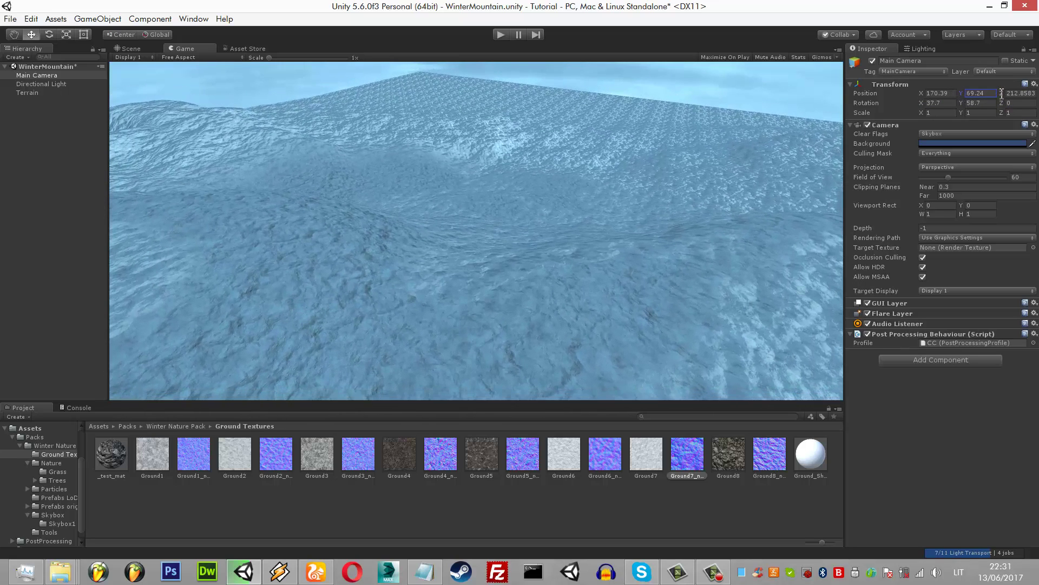
left_click(130, 48)
right_click_drag(378, 126, 469, 164)
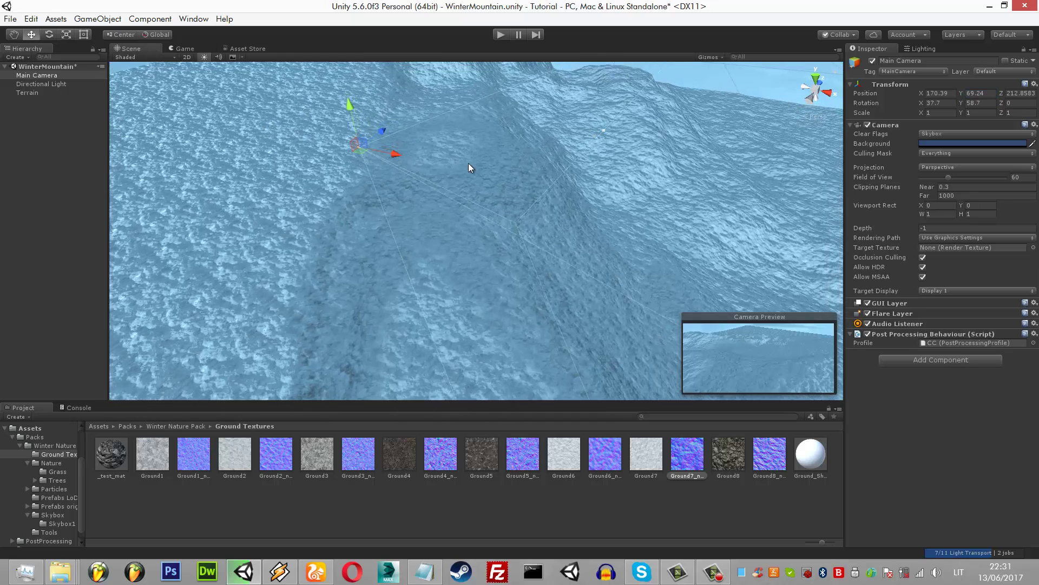
left_click(121, 86)
- Choose the Smooth Height tool at size 100 and opacity 100, reviewing the terrain from new angles
left_click(925, 136)
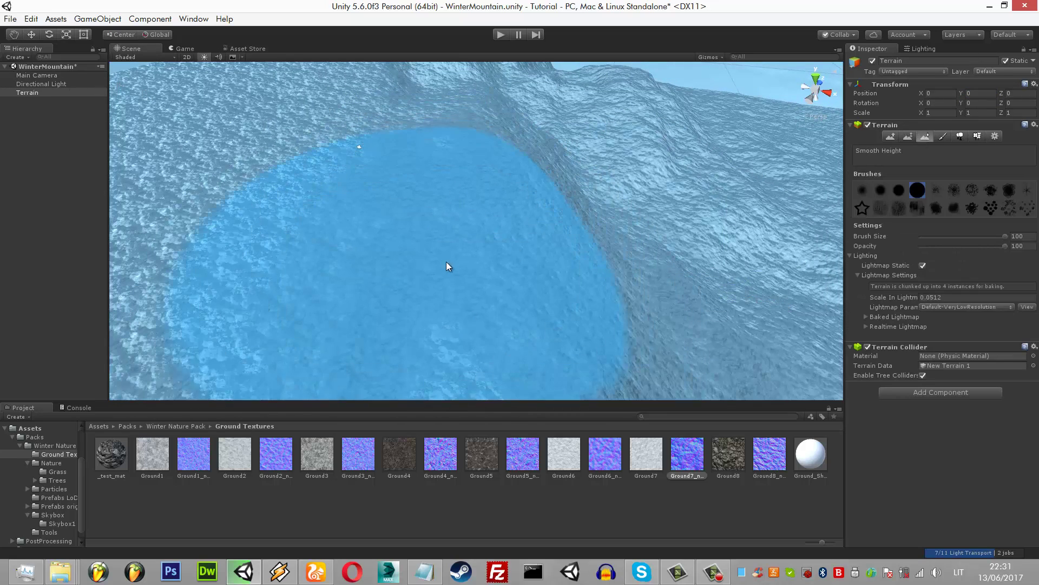
scroll(587, 187, "up", 3)
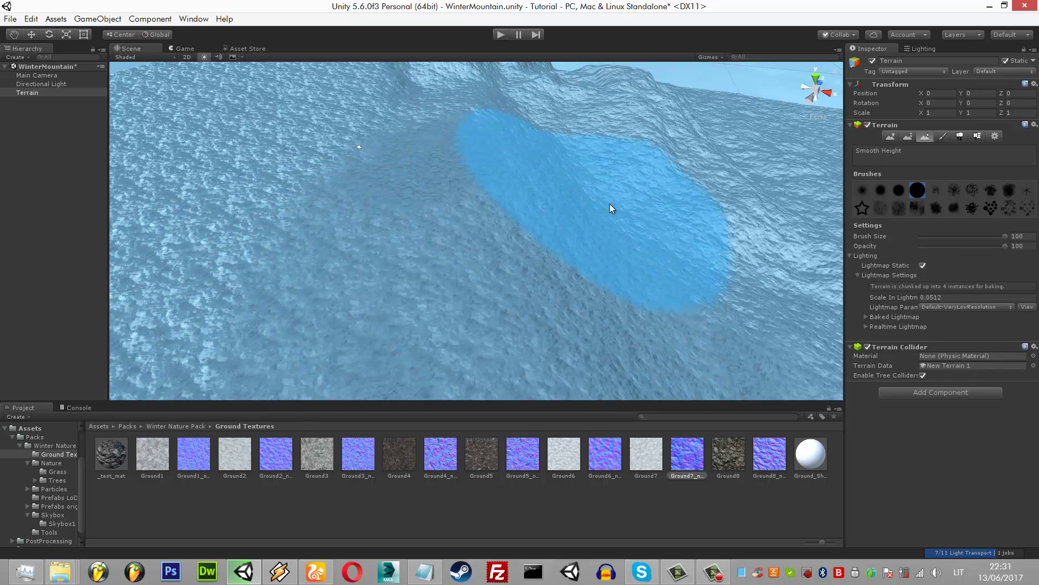
mouse_move(609, 204)
left_mouse_down("alt")
mouse_move(604, 168)
mouse_move(398, 268)
left_mouse_up("alt")
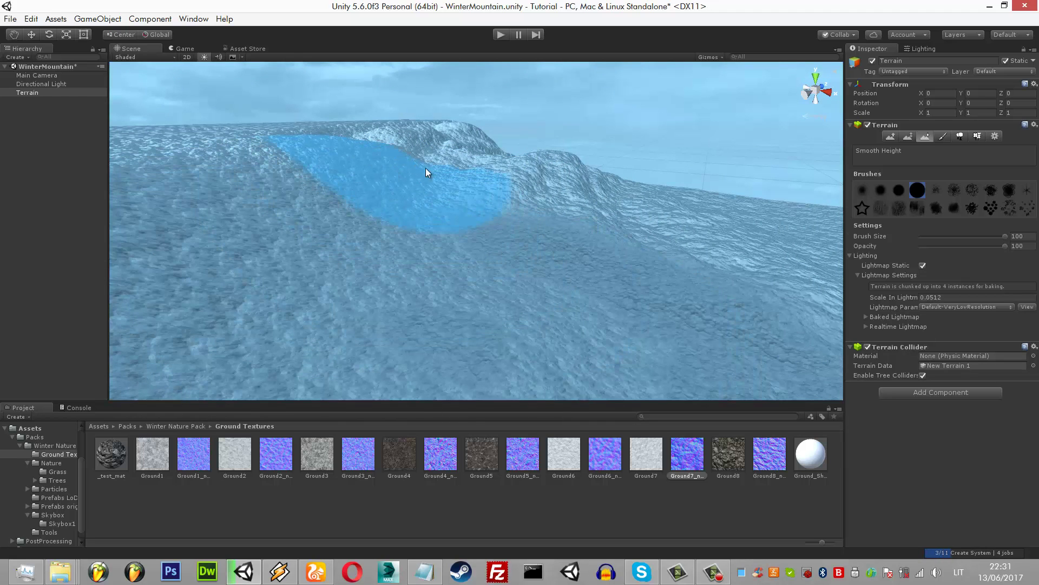
scroll(377, 242, "down", 2)
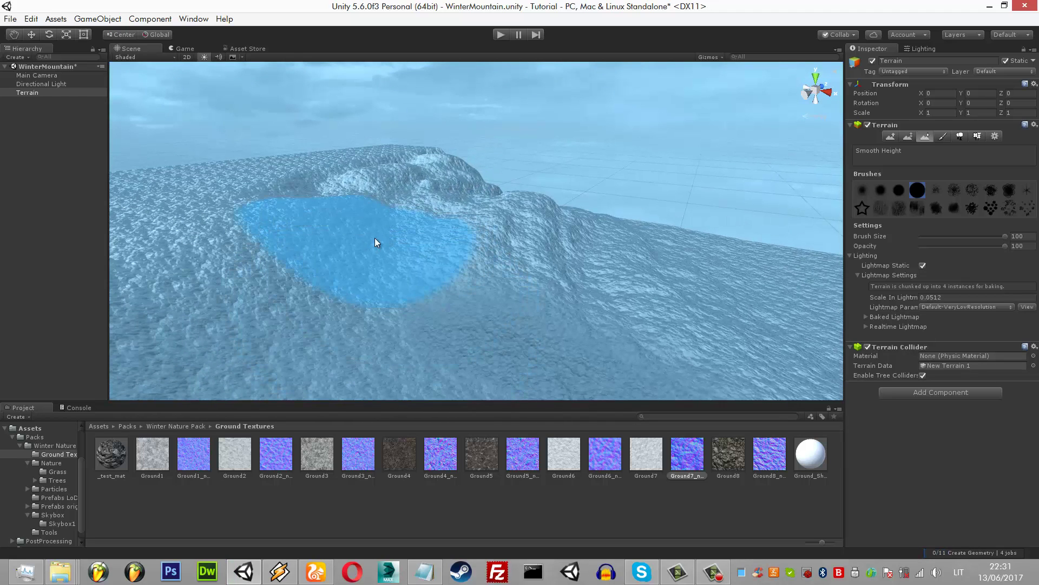
left_click(194, 49)
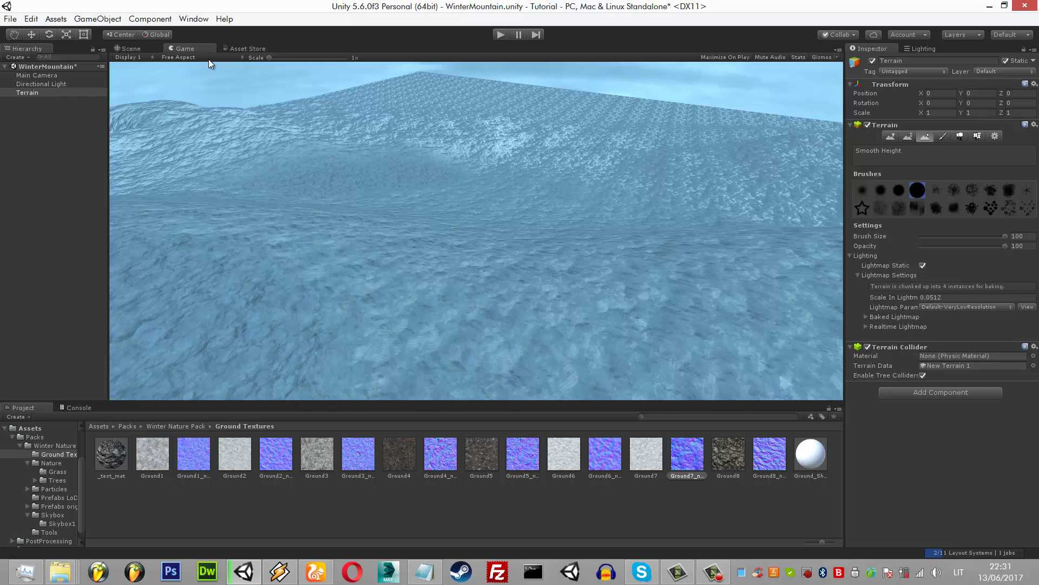
left_click(132, 48)
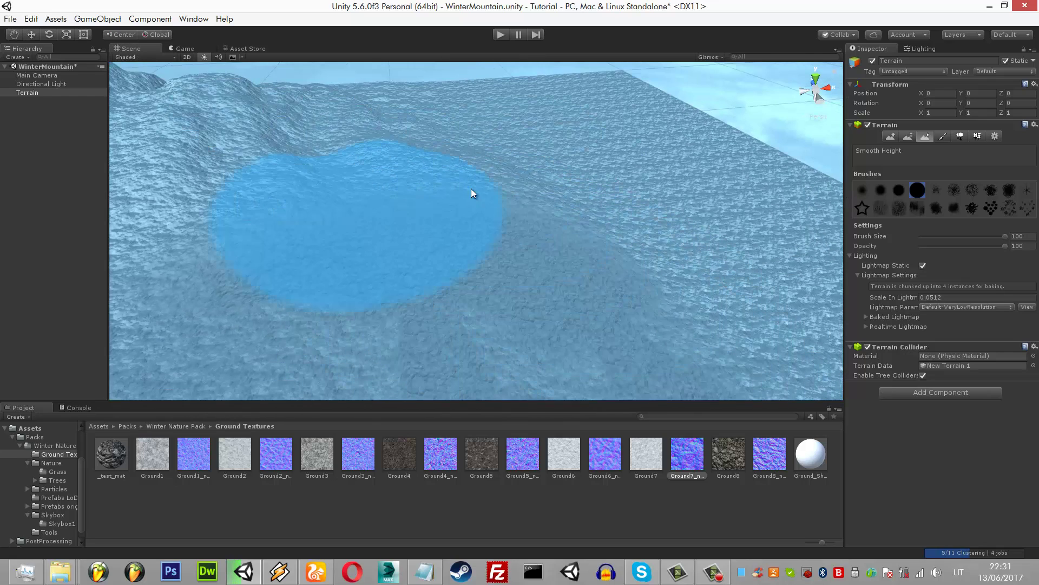
scroll(528, 288, "up", 3)
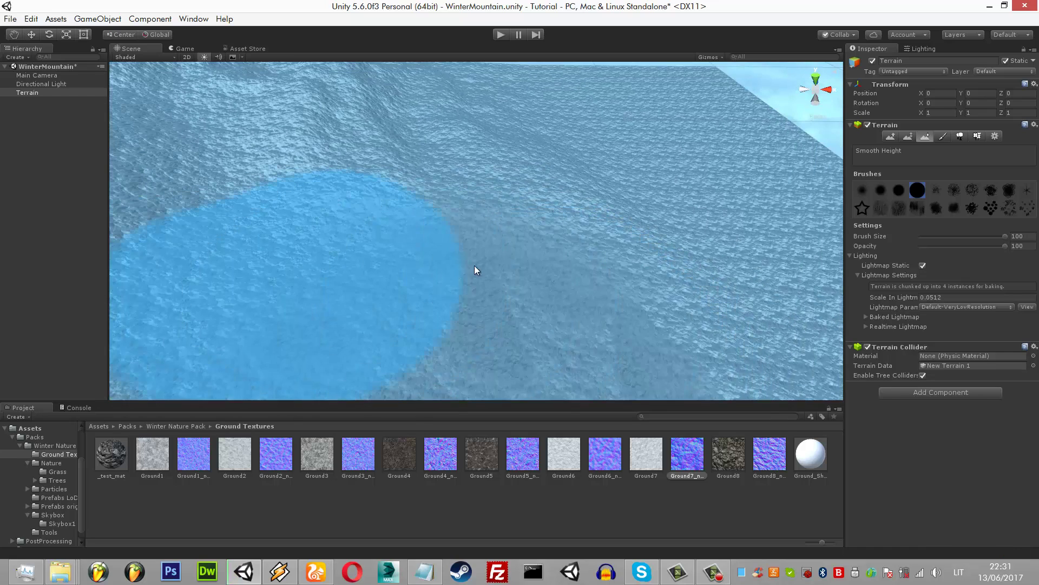
- Add Tree_11 from the Trees folder as a new terrain tree type
left_click(960, 136)
left_click(985, 205)
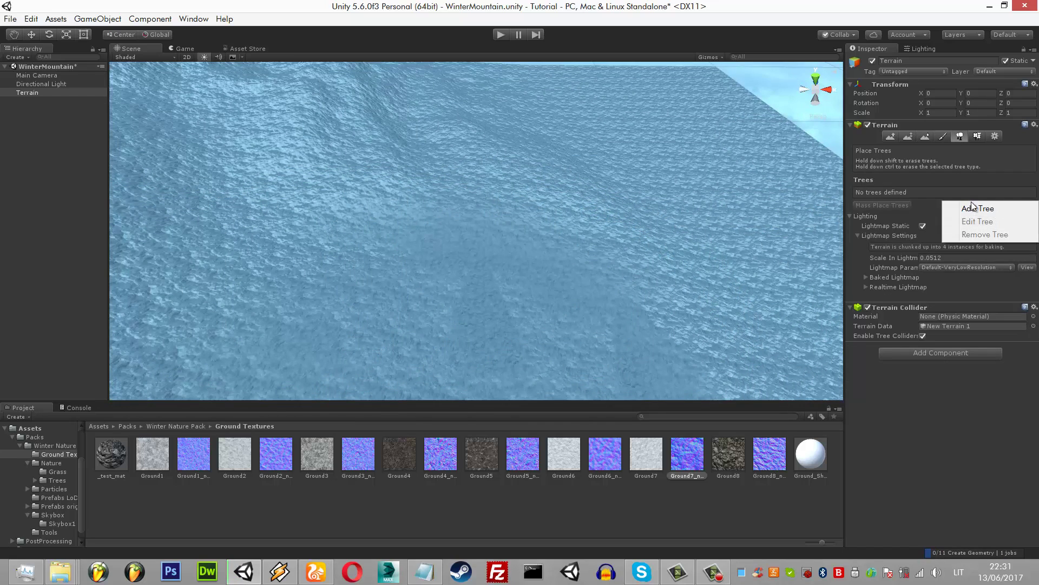
left_click(983, 209)
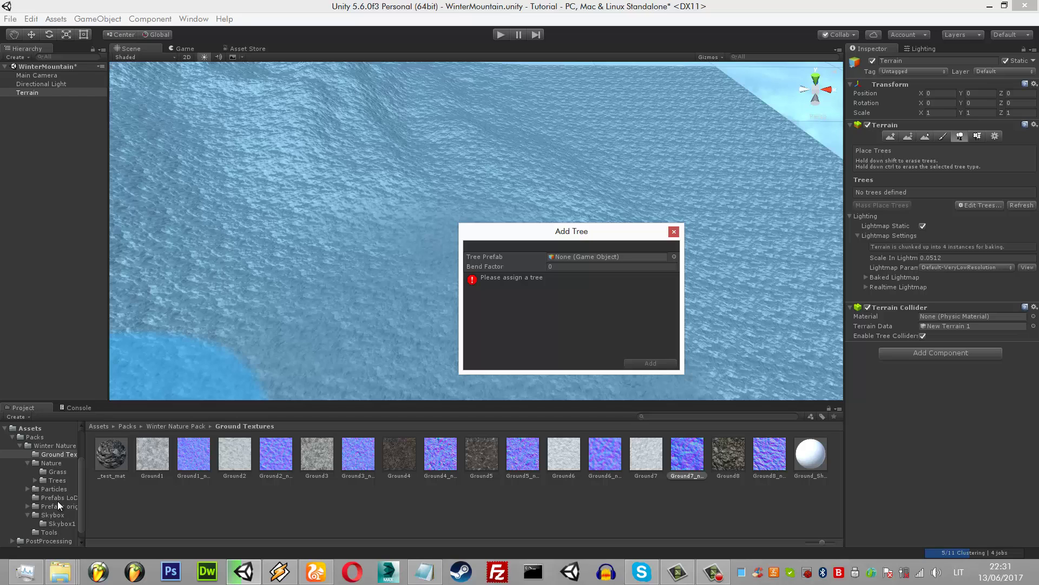
left_click(57, 481)
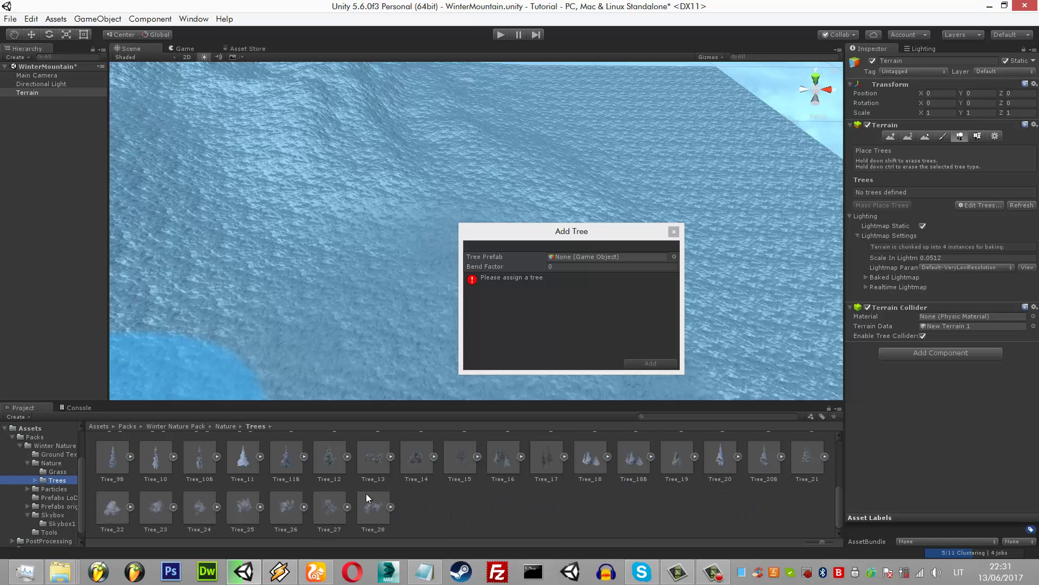
left_click_drag(249, 462, 590, 258)
left_click(658, 362)
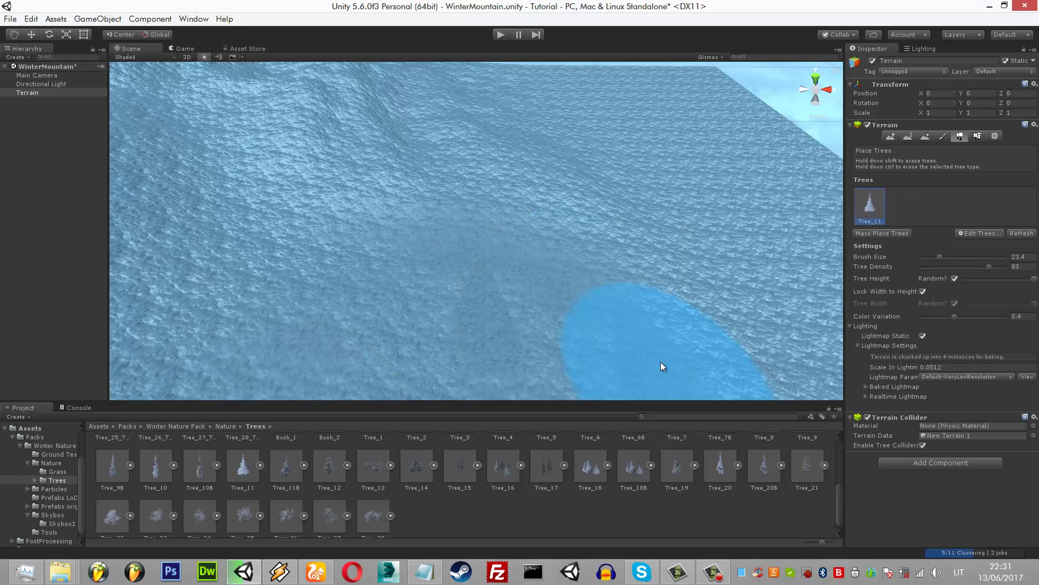
- Shrink the tree brush size to 1 and lower the view toward the horizon
left_click_drag(943, 258, 849, 255)
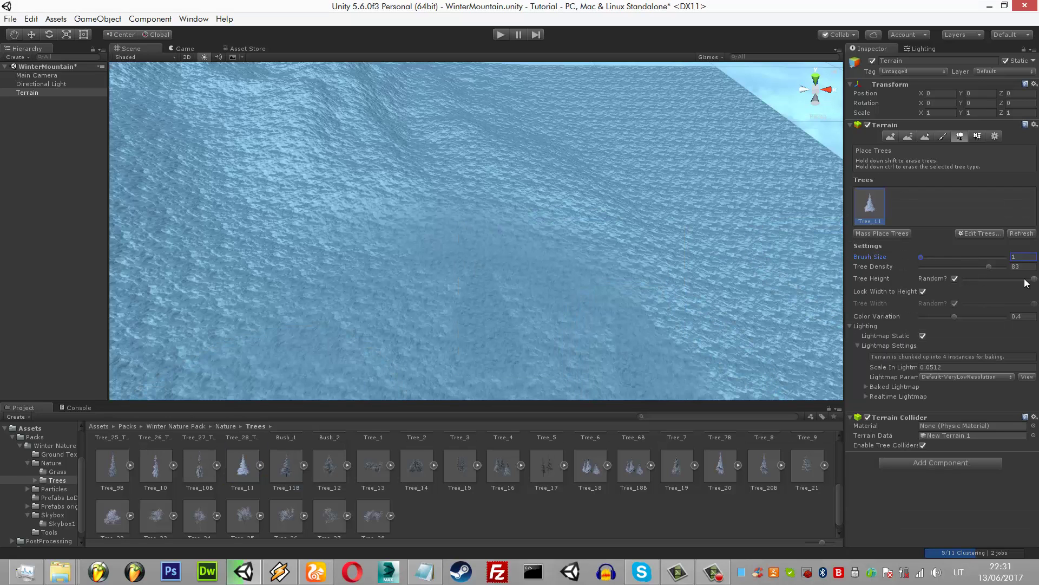
left_click_drag(295, 192, 367, 225, "alt")
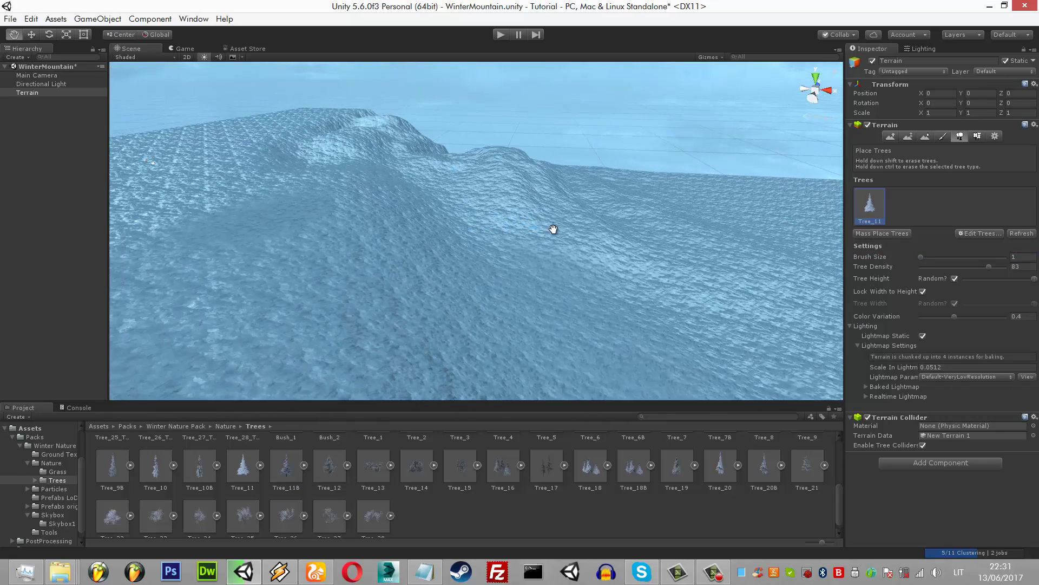
left_click_drag(603, 180, 487, 195, "alt")
- Plant one pine, then set billboard start 465, fade length 45 and max mesh trees 2378
left_click(496, 214)
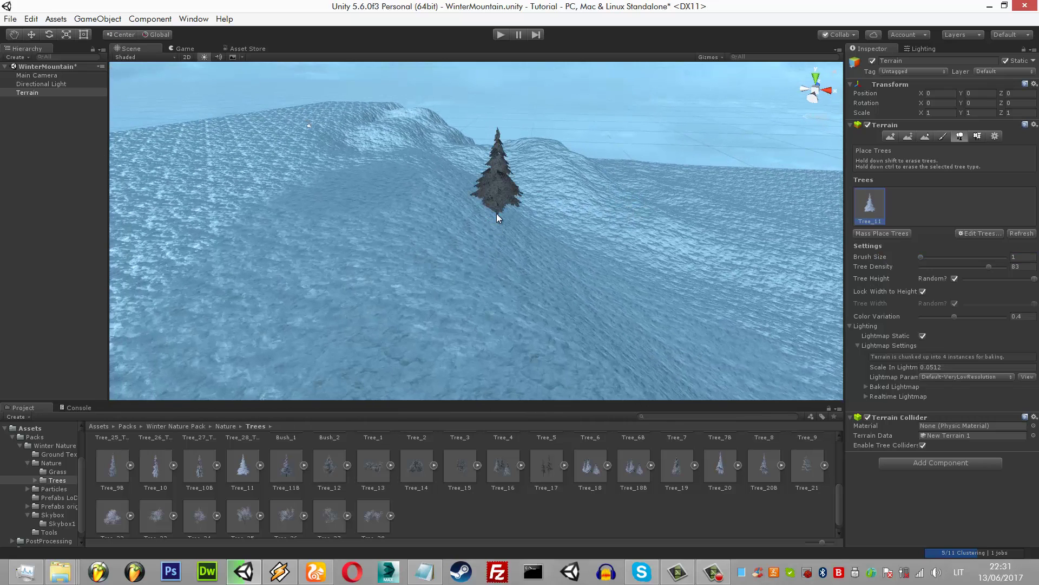
left_click(996, 137)
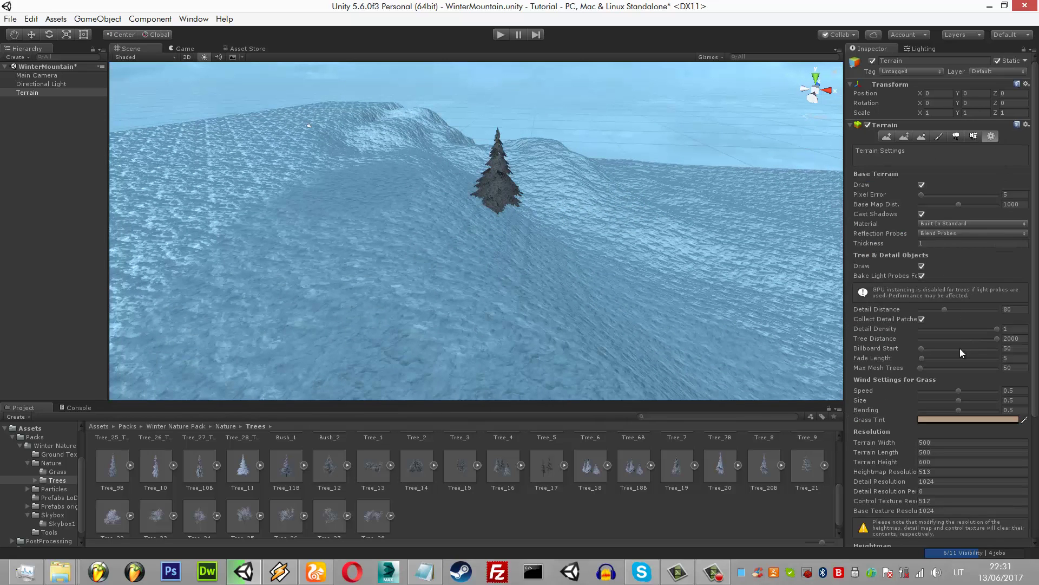
left_click(937, 348)
left_click(937, 357)
left_click(938, 368)
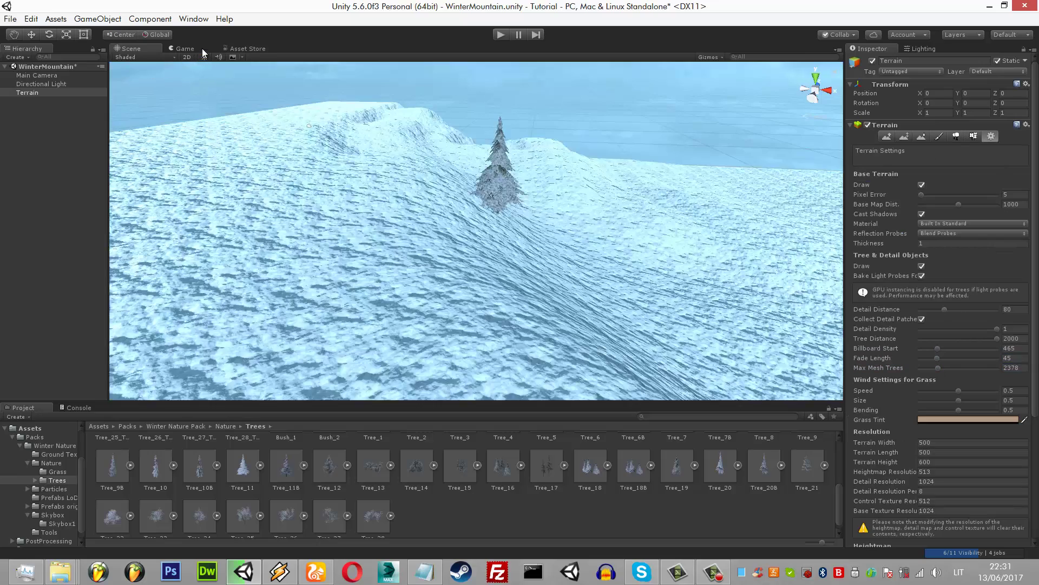
- Turn on scene lighting and widen the tree brush to 56.3
left_click(202, 48)
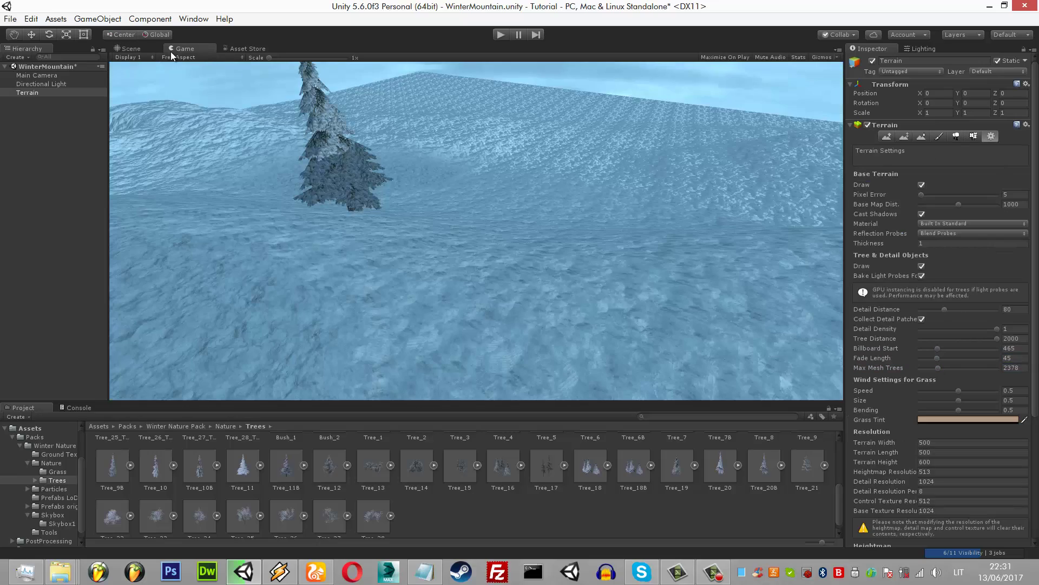
left_click(130, 48)
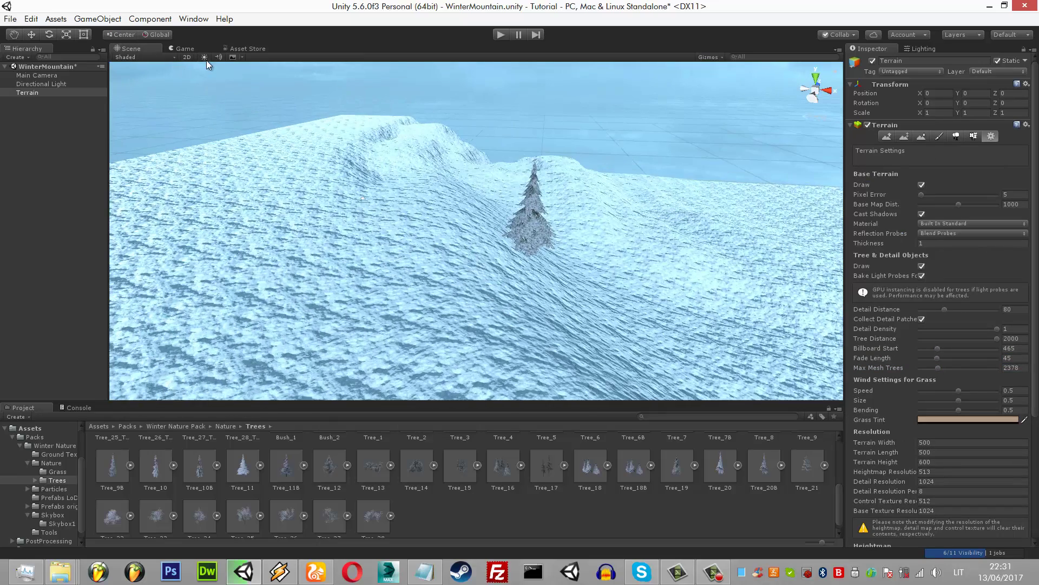
left_click(205, 57)
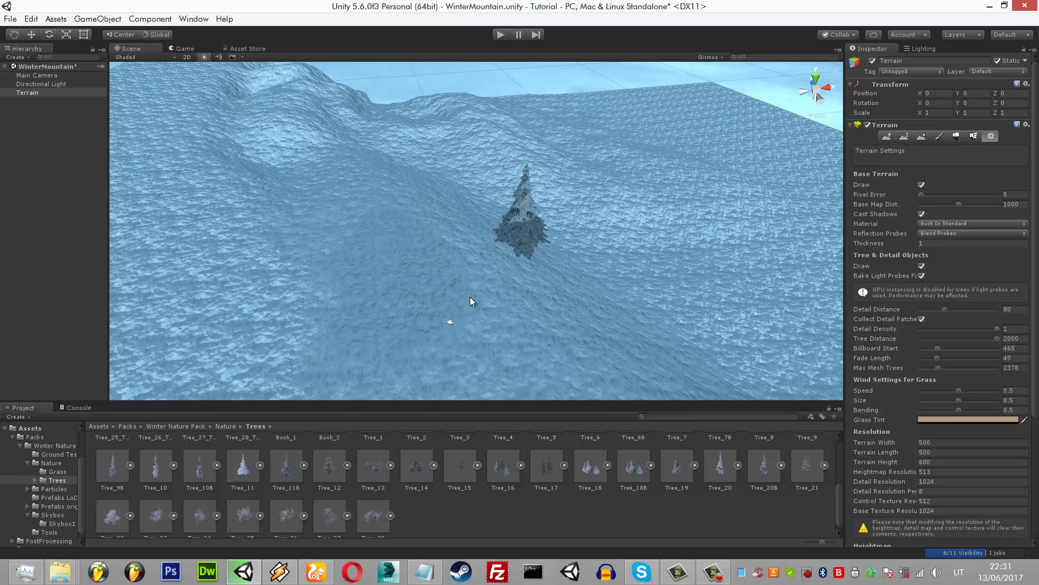
left_click(956, 136)
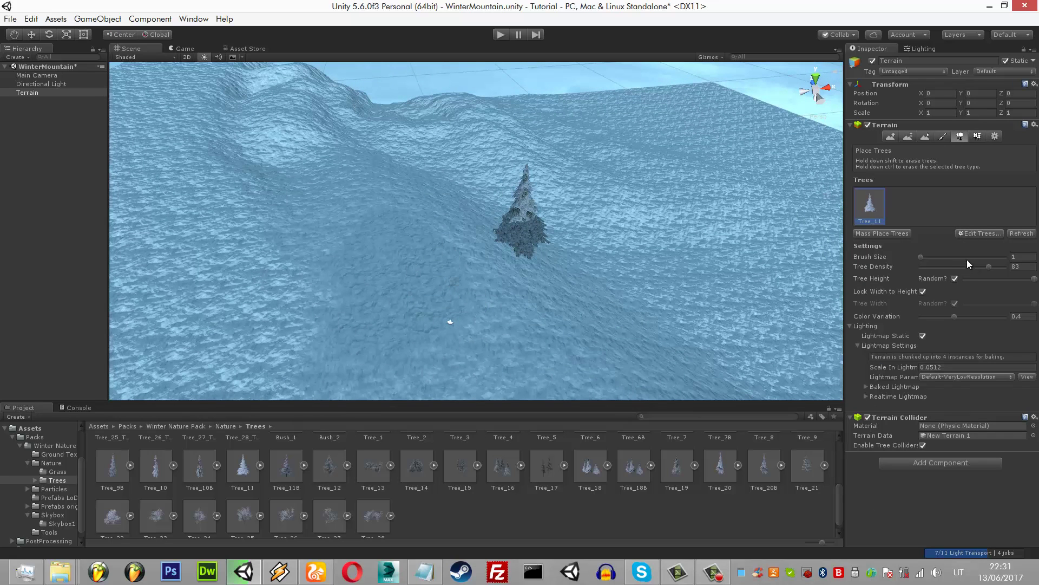
left_click(950, 257)
mouse_move(949, 257)
left_mouse_down()
mouse_move(968, 257)
mouse_move(933, 266)
left_mouse_up()
- Try painting pine clusters around the lone tree, then undo them
left_click_drag(445, 229, 595, 207)
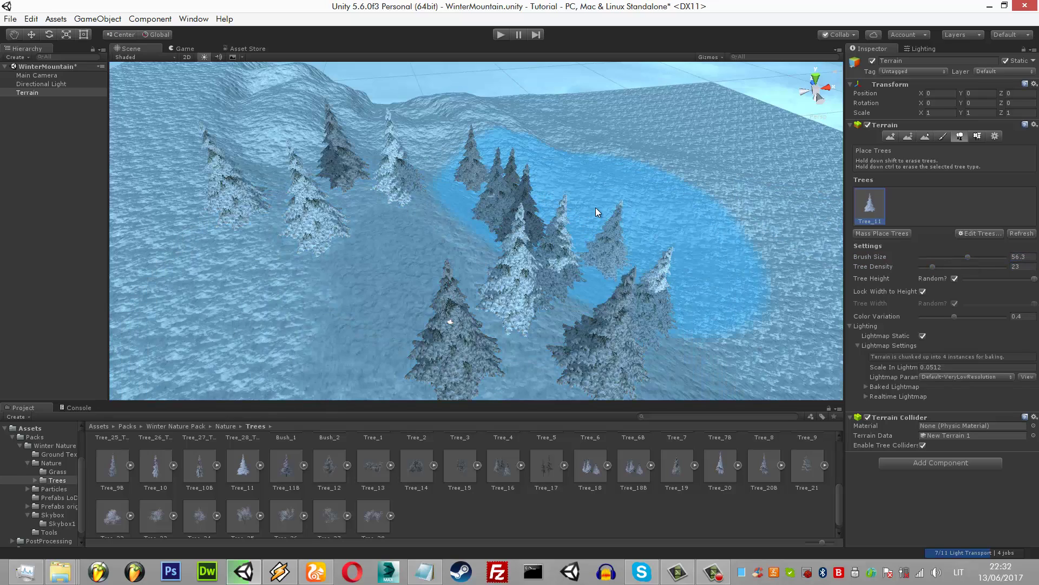
key("ctrl+z")
key("ctrl+y")
key("ctrl+z")
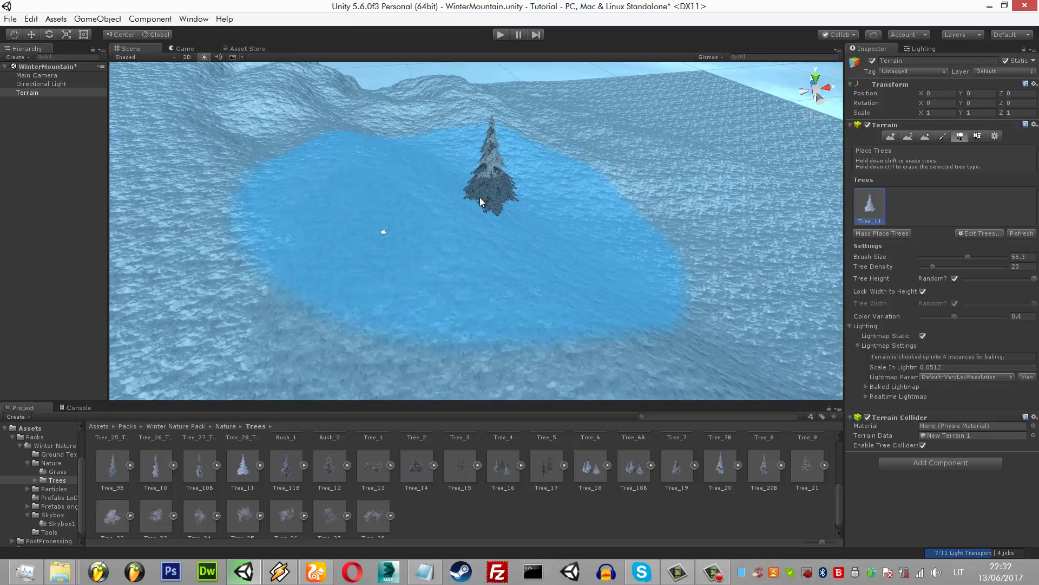
left_click_drag(480, 201, 551, 229)
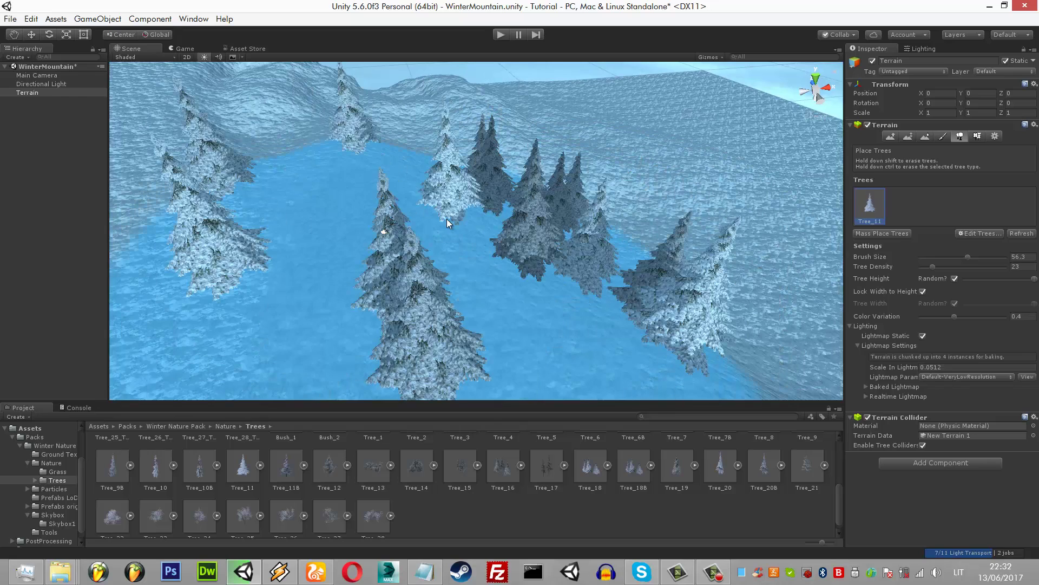
left_click(193, 49)
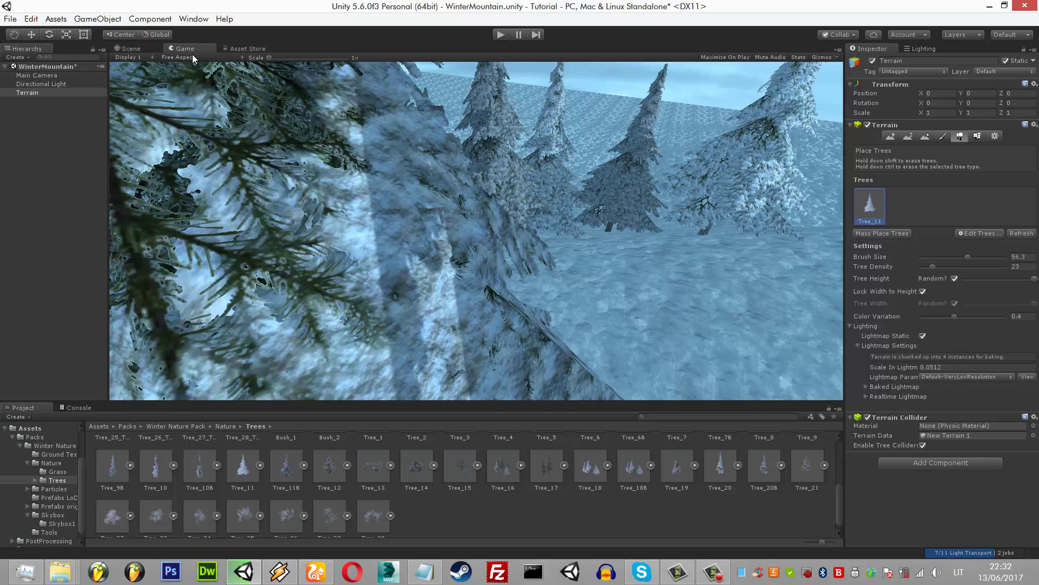
key("ctrl+z")
left_click(127, 49)
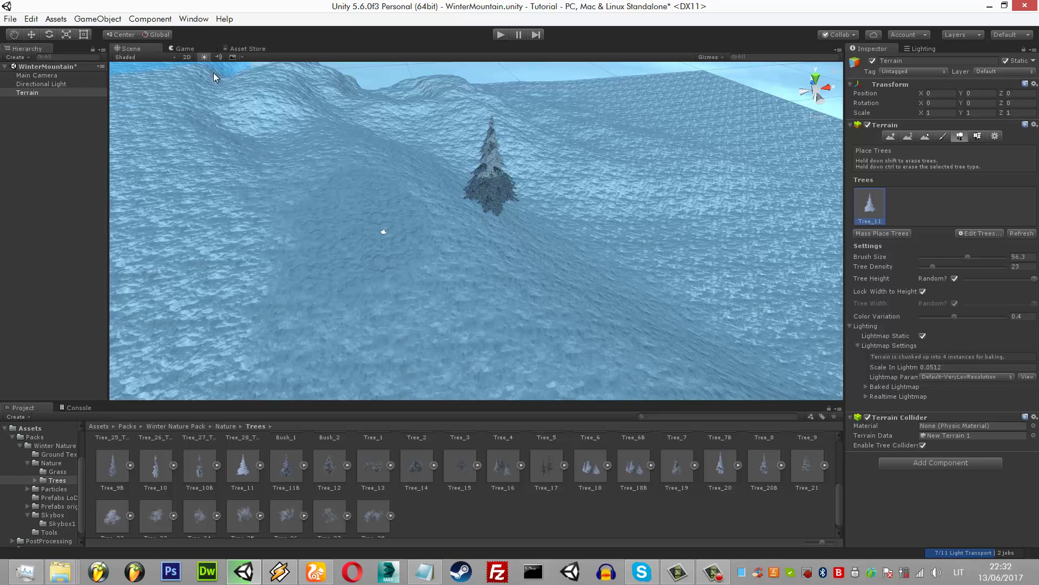
- Shrink the tree brush back to 1 and plant five individual pines on the terrain
left_click_drag(942, 256, 788, 273)
left_click(486, 293)
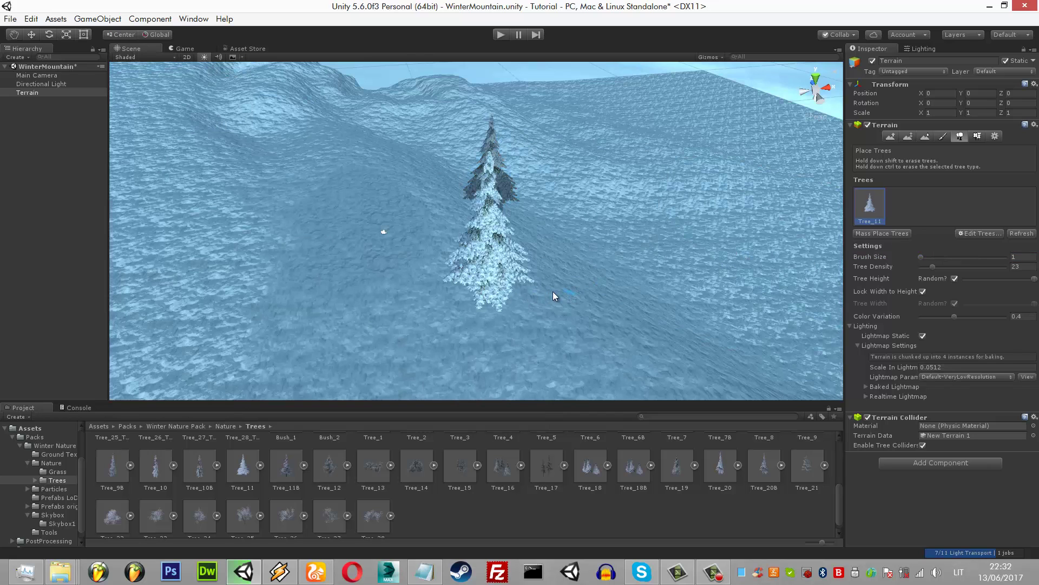
left_click(628, 310)
left_click(579, 252)
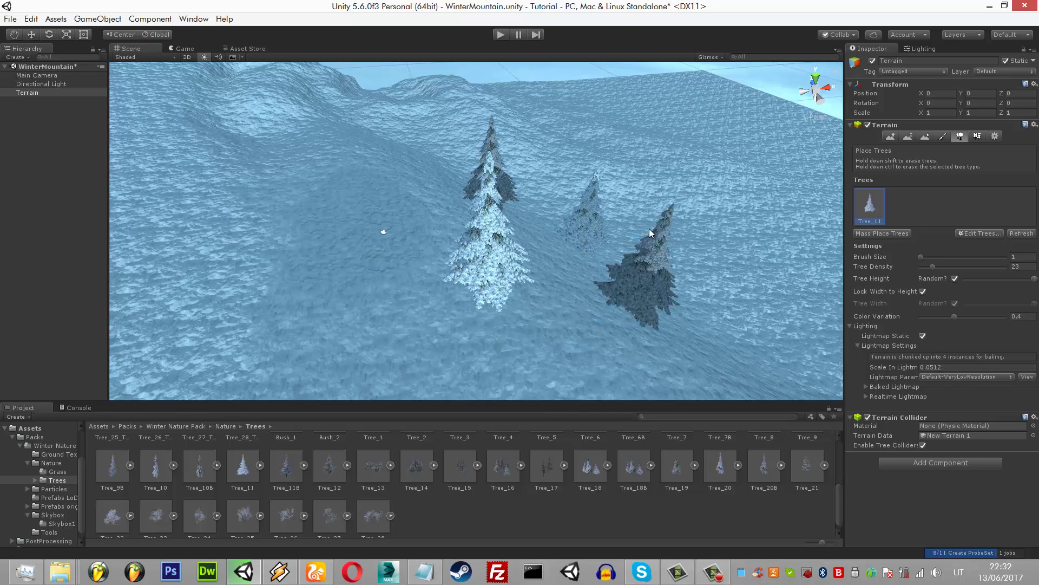
left_click(652, 227)
left_click(705, 277)
- Preview the scattered pines in the Game view and orbit for a wider look
left_click(180, 49)
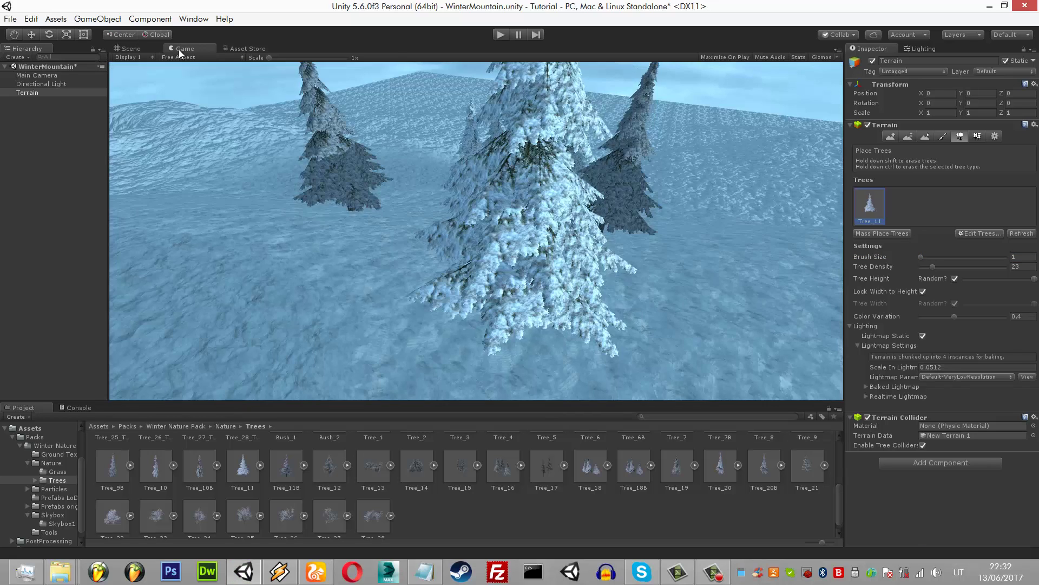
left_click(137, 55)
left_click(128, 49)
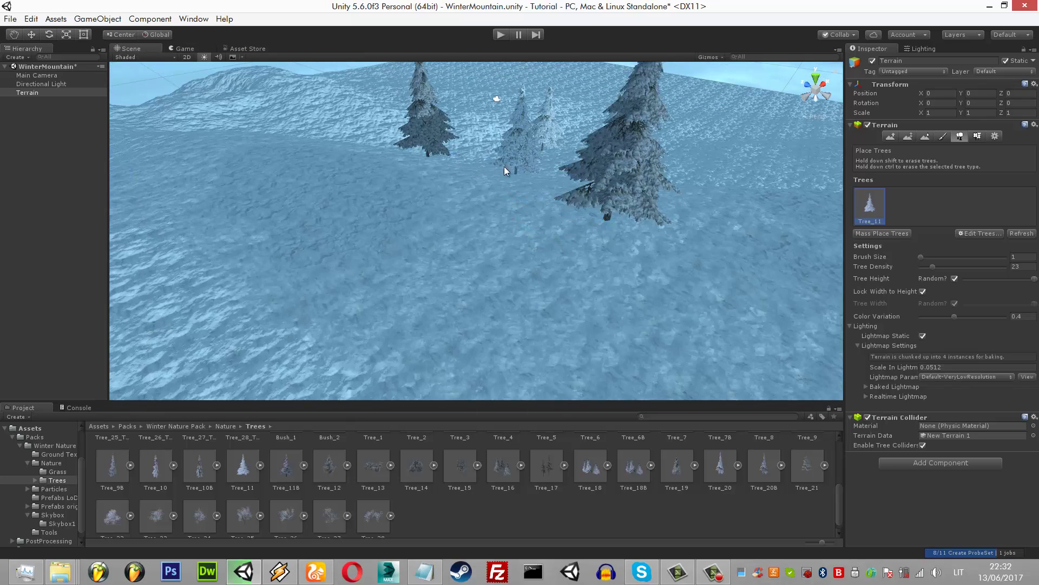
left_click_drag(505, 167, 266, 68, "alt")
left_click(192, 51)
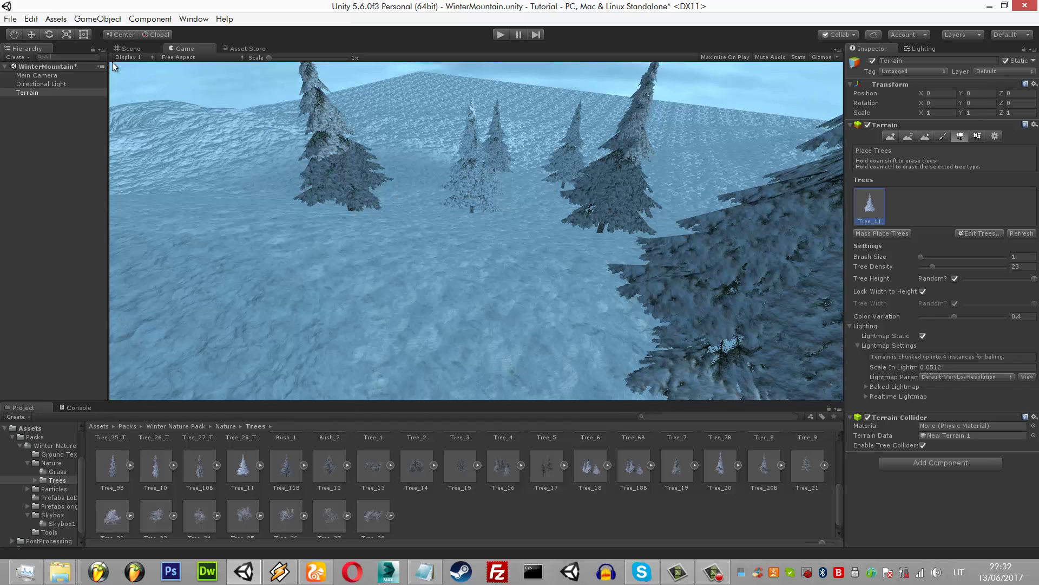
left_click(132, 50)
left_click_drag(310, 153, 438, 193, "alt")
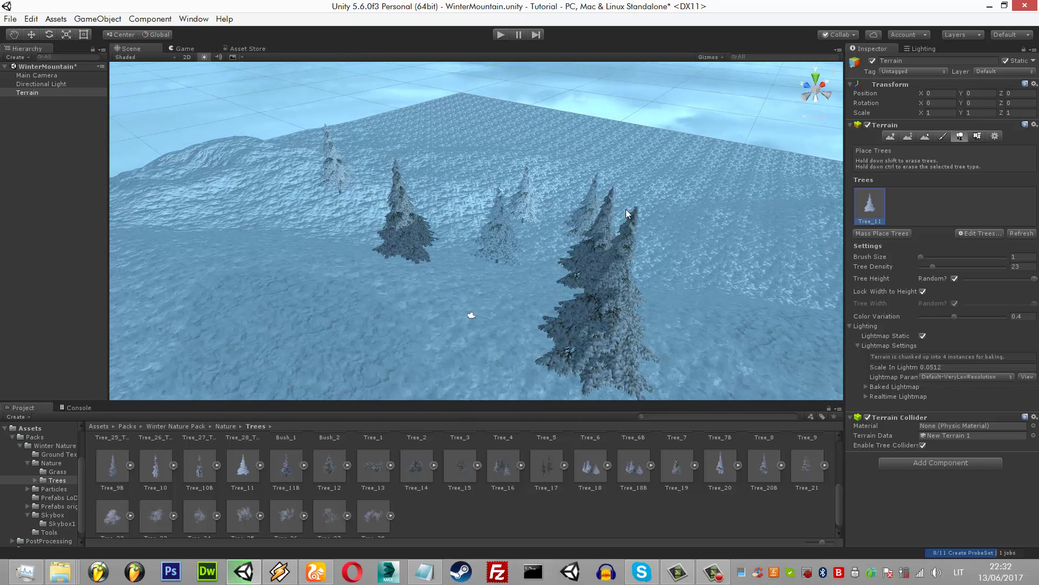
mouse_move(628, 212)
left_mouse_down("alt")
mouse_move(584, 211)
mouse_move(477, 354)
left_mouse_up("alt")
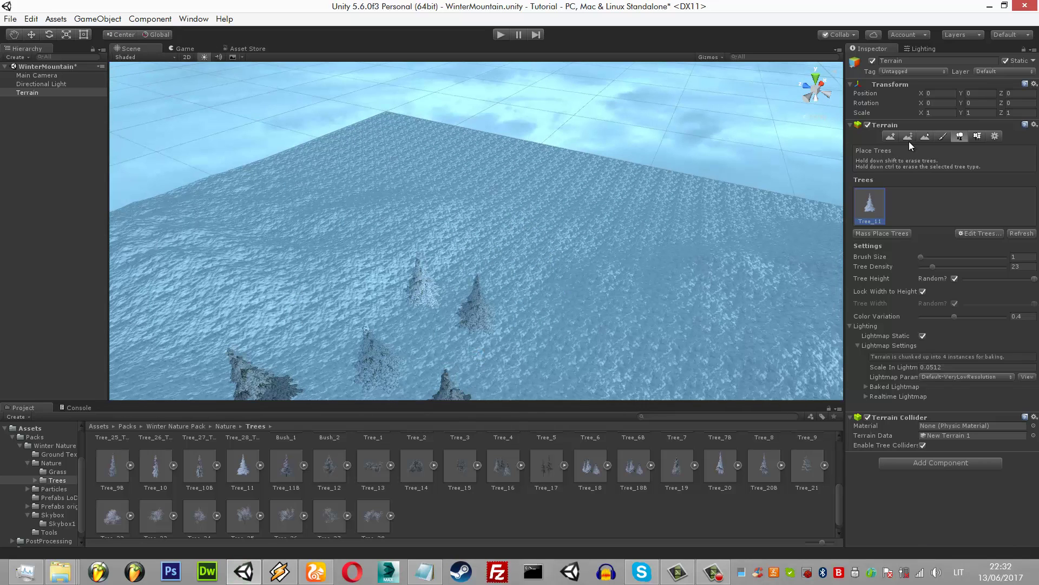
- Set Paint Height's target to 250 with a splotchy brush, testing and undoing a first stroke
left_click(908, 137)
key("Return")
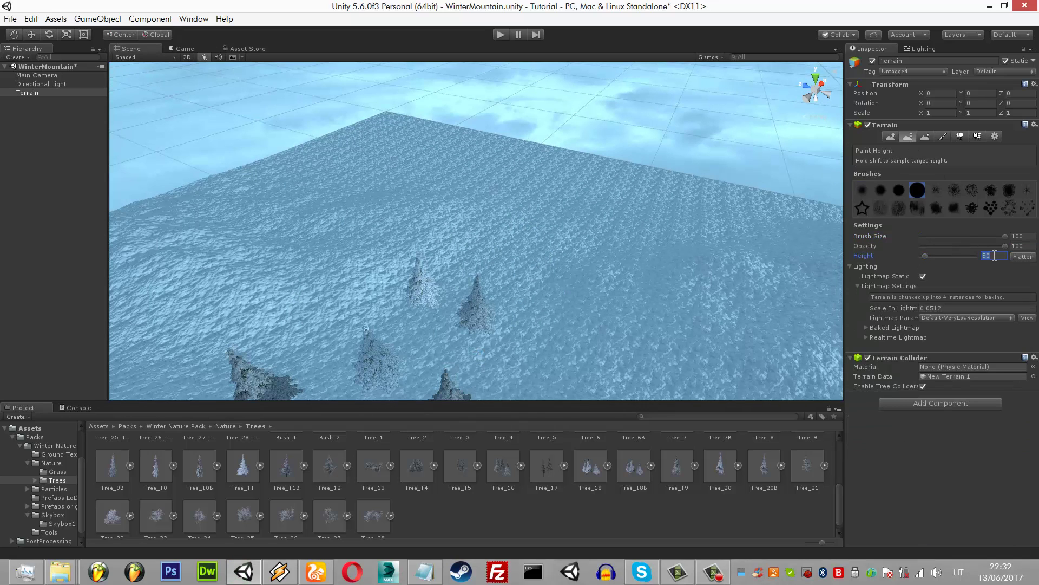
type("250")
middle_click_drag(520, 186, 550, 230)
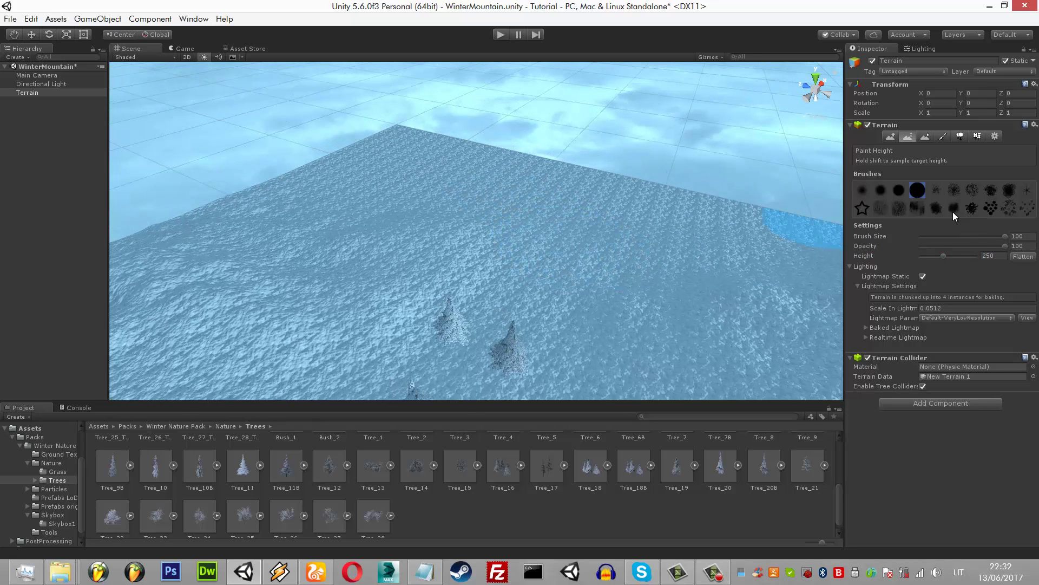
left_click(936, 208)
left_click_drag(457, 181, 460, 184)
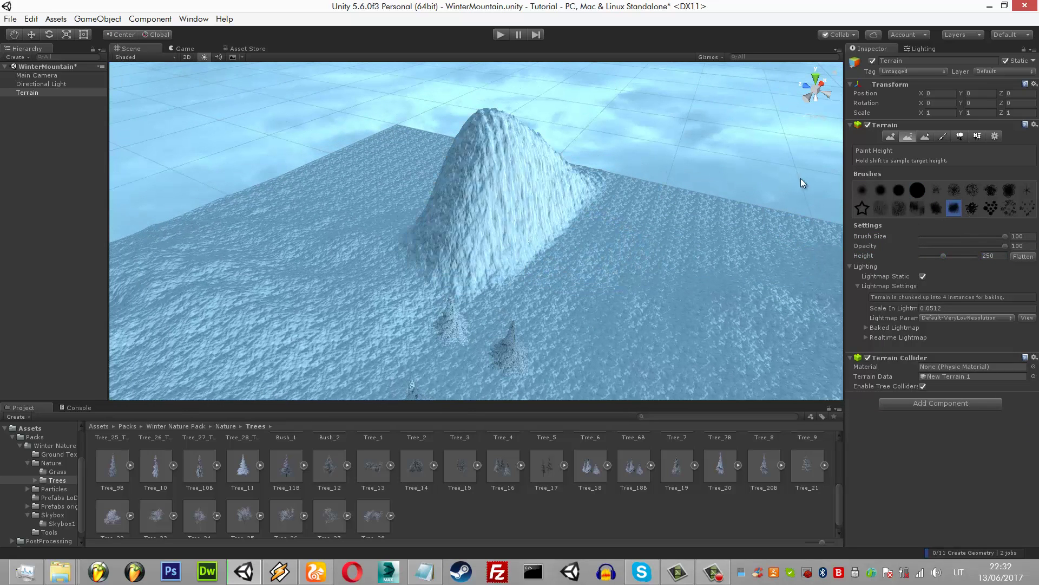
key("ctrl+z")
- Pick another splotch brush at opacity 25 and raise two rough ridges across the terrain
left_click(936, 208)
middle_click_drag(581, 213, 592, 240)
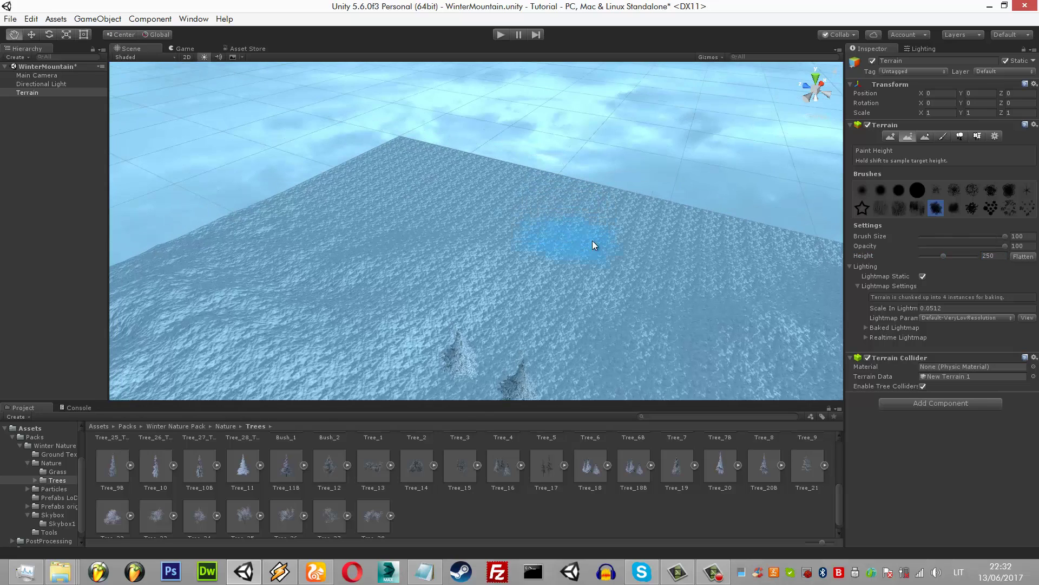
left_click(1026, 247)
type("10")
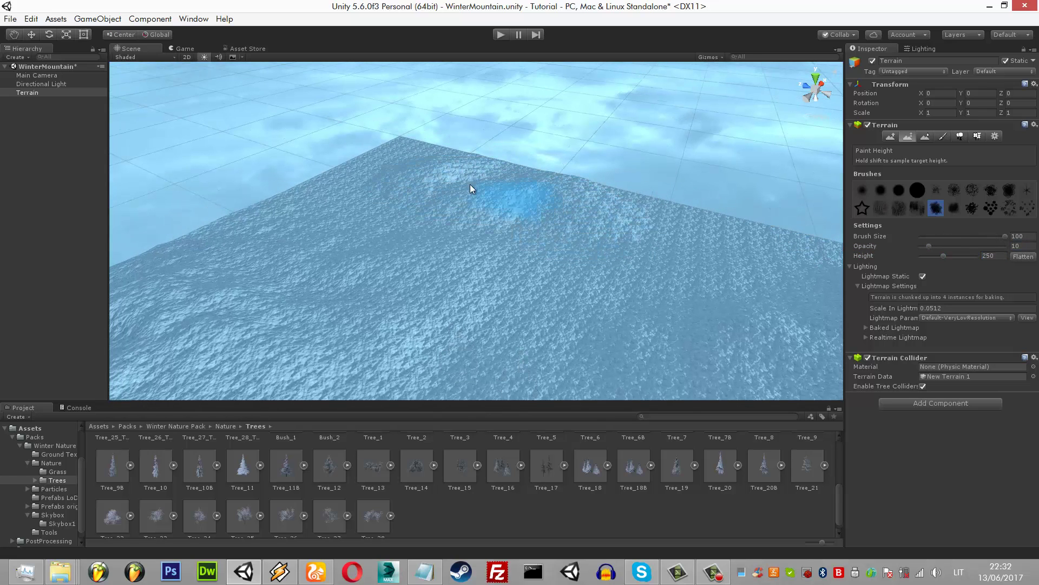
left_click_drag(470, 184, 487, 195)
key("ctrl+z")
type("25")
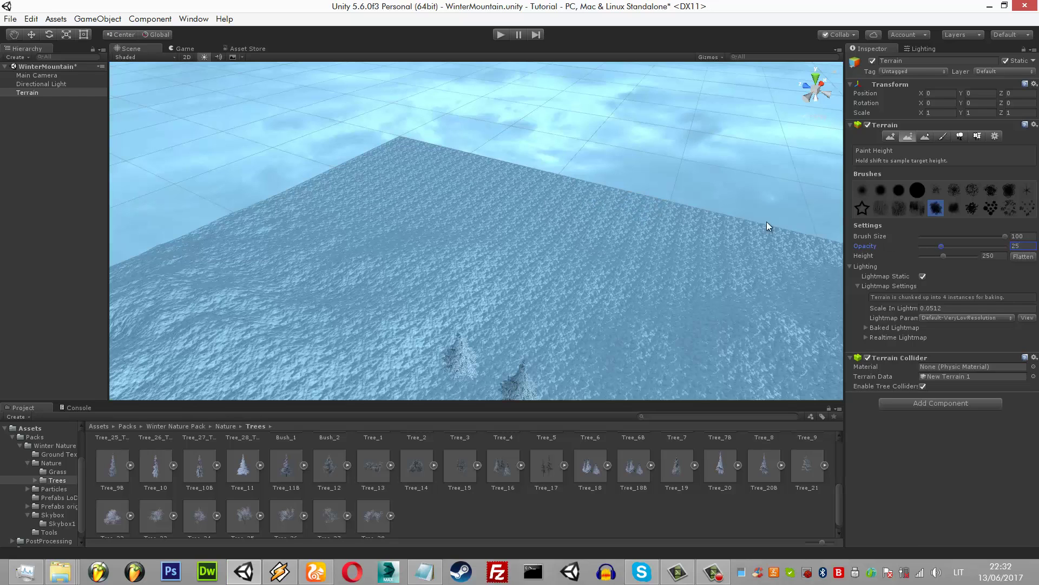
mouse_move(596, 217)
left_mouse_down()
mouse_move(420, 185)
mouse_move(642, 241)
mouse_move(409, 176)
mouse_move(678, 267)
mouse_move(520, 172)
mouse_move(513, 137)
mouse_move(265, 234)
mouse_move(391, 151)
mouse_move(417, 172)
mouse_move(640, 120)
mouse_move(427, 227)
mouse_move(364, 162)
mouse_move(566, 119)
mouse_move(840, 213)
mouse_move(613, 157)
left_mouse_up()
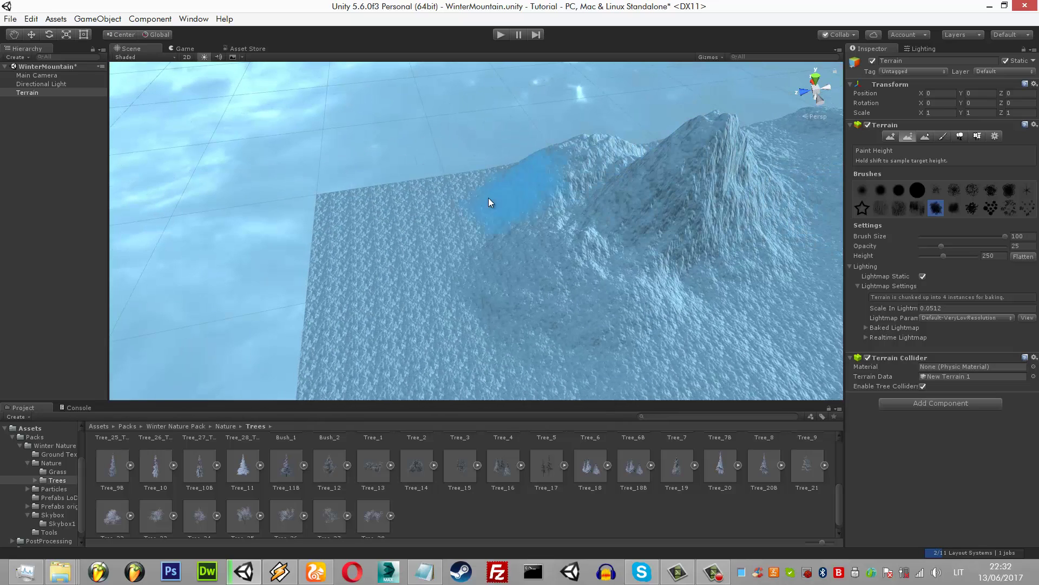
mouse_move(488, 197)
left_mouse_down()
mouse_move(481, 187)
mouse_move(401, 273)
mouse_move(597, 212)
mouse_move(576, 195)
mouse_move(588, 194)
mouse_move(376, 175)
mouse_move(433, 120)
mouse_move(266, 185)
mouse_move(228, 135)
left_mouse_up()
- Raise more height on the mountain's slopes and extend the ridge around a tall central peak
left_click(184, 49)
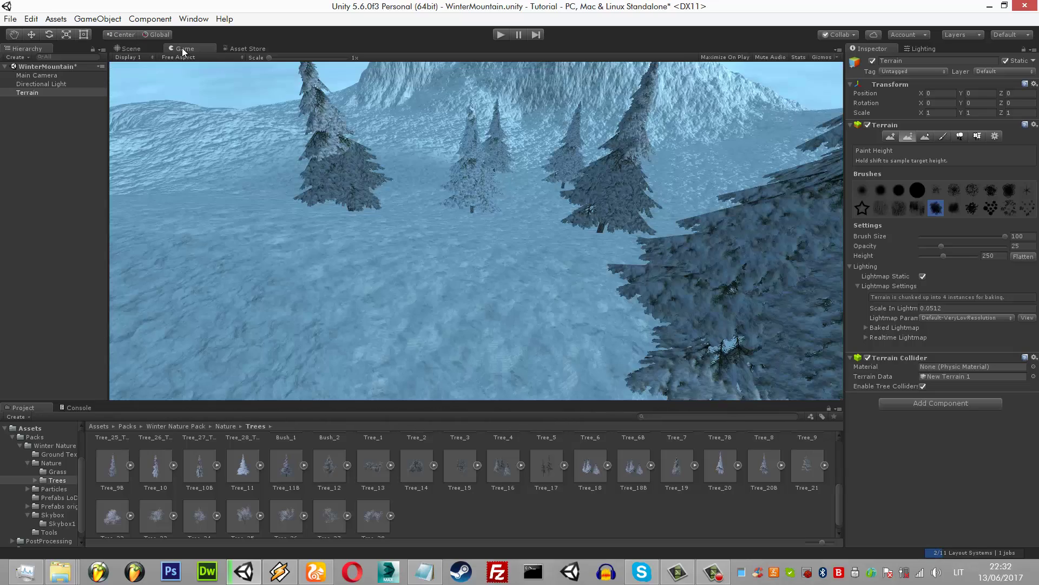
left_click(131, 50)
mouse_move(270, 135)
left_mouse_down("alt")
mouse_move(376, 157)
mouse_move(624, 157)
mouse_move(592, 86)
left_mouse_up("alt")
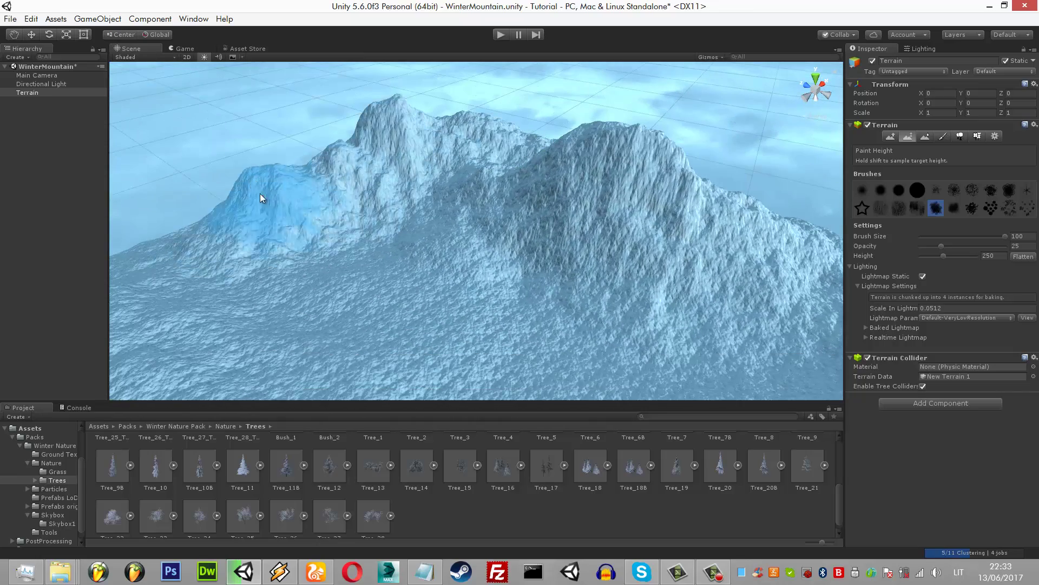
mouse_move(260, 193)
left_mouse_down("alt")
mouse_move(482, 199)
mouse_move(646, 246)
mouse_move(499, 214)
left_mouse_up("alt")
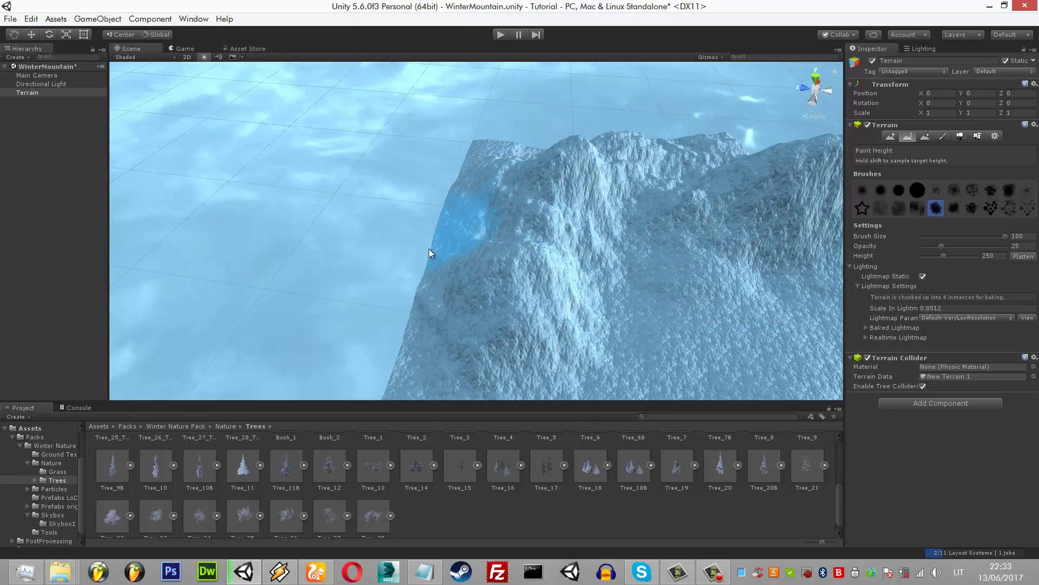
mouse_move(688, 156)
left_mouse_down("alt")
mouse_move(695, 296)
mouse_move(347, 203)
left_mouse_up("alt")
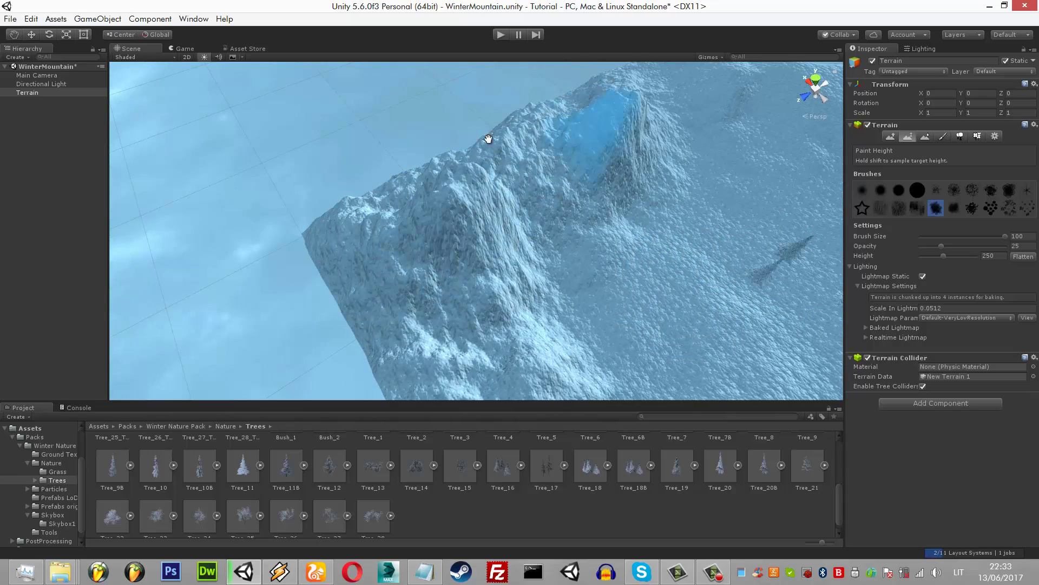
mouse_move(612, 130)
left_mouse_down("alt")
mouse_move(362, 165)
mouse_move(388, 171)
mouse_move(423, 232)
left_mouse_up("alt")
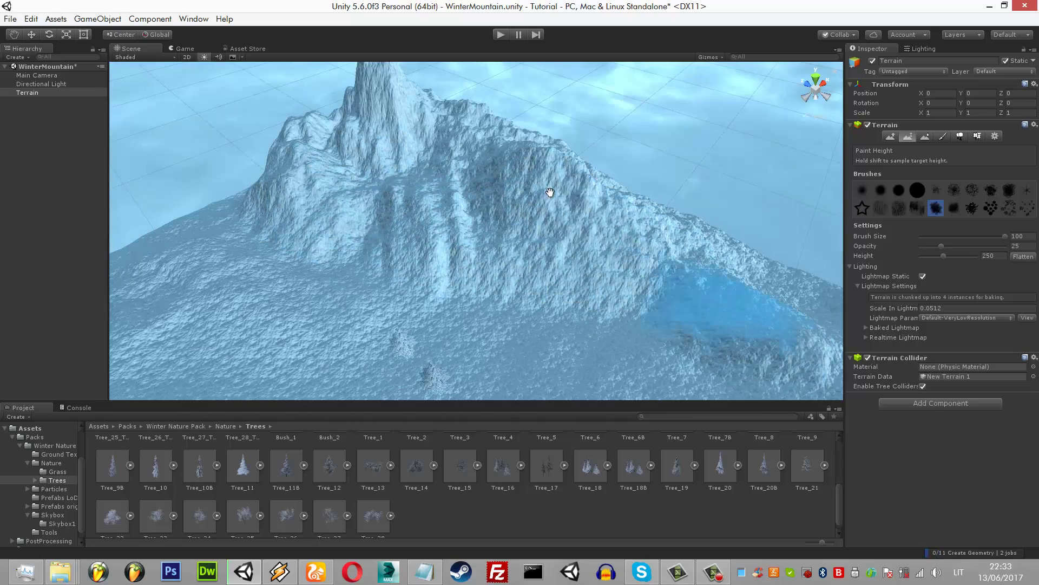
left_click_drag(608, 220, 450, 132, "alt")
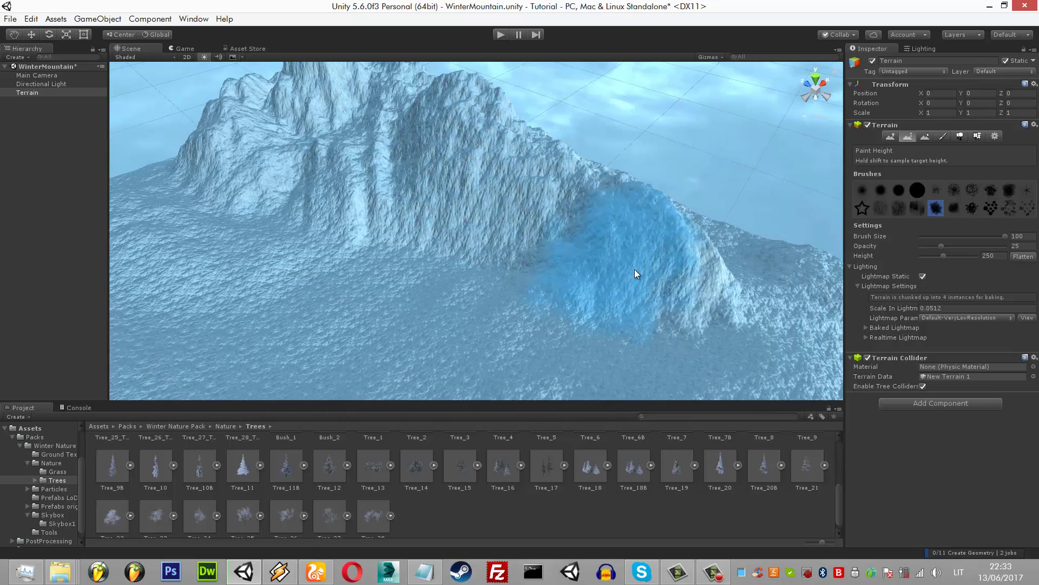
mouse_move(634, 268)
left_mouse_down("alt")
mouse_move(341, 251)
mouse_move(141, 332)
left_mouse_up("alt")
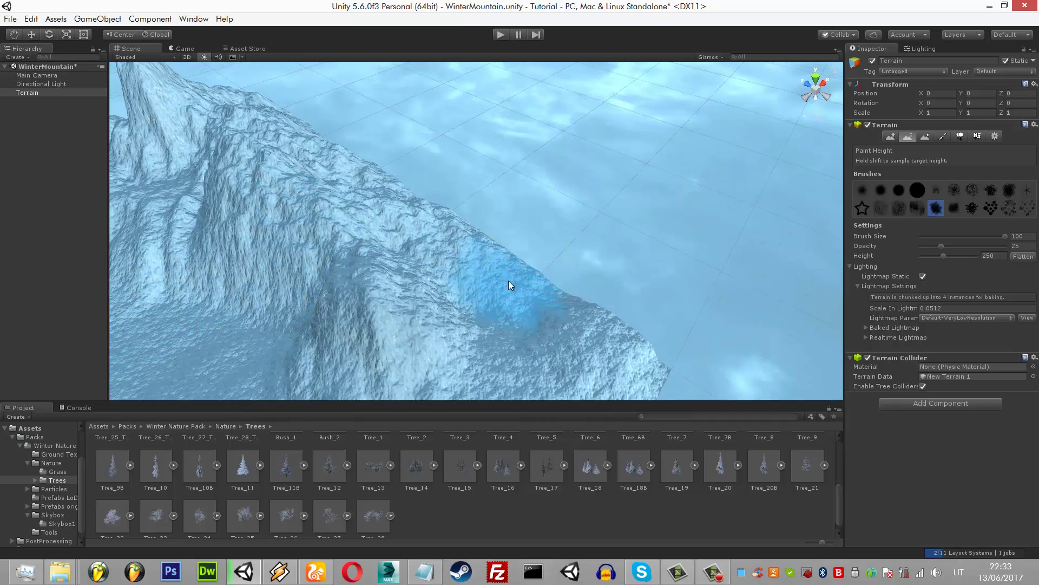
mouse_move(384, 251)
left_mouse_down("alt")
mouse_move(342, 185)
mouse_move(343, 98)
mouse_move(343, 197)
mouse_move(372, 181)
left_mouse_up("alt")
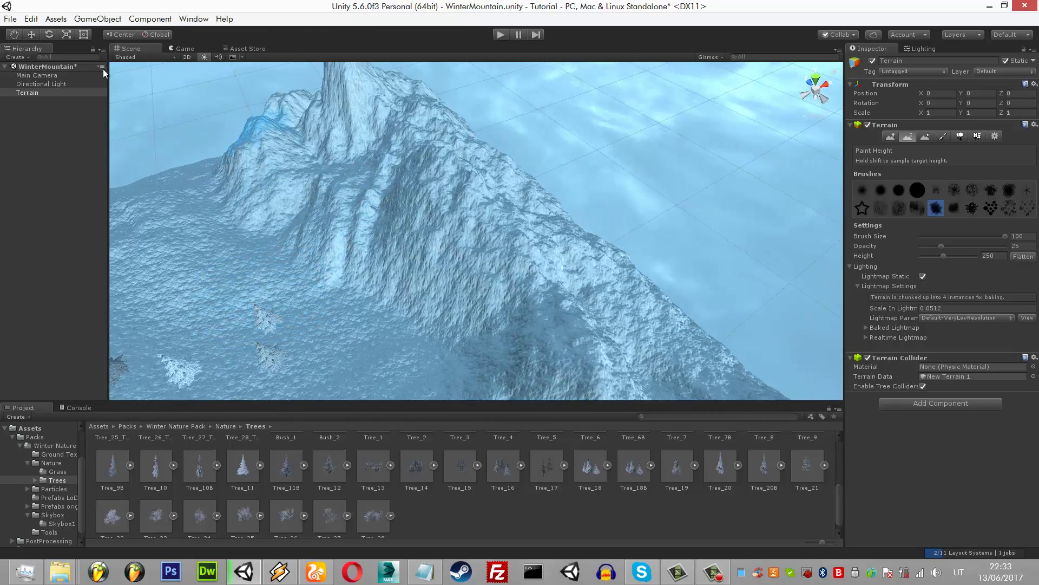
- Frame the Main Camera and scrub its Rotation X to 15 so the peak shows behind the pines
double_click(71, 83)
double_click(64, 75)
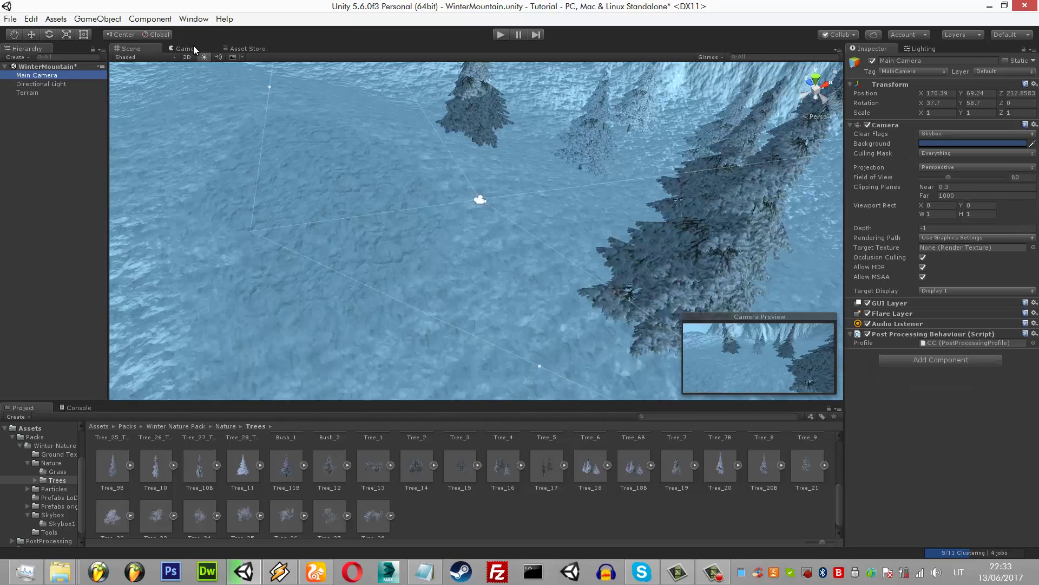
key("ctrl+2")
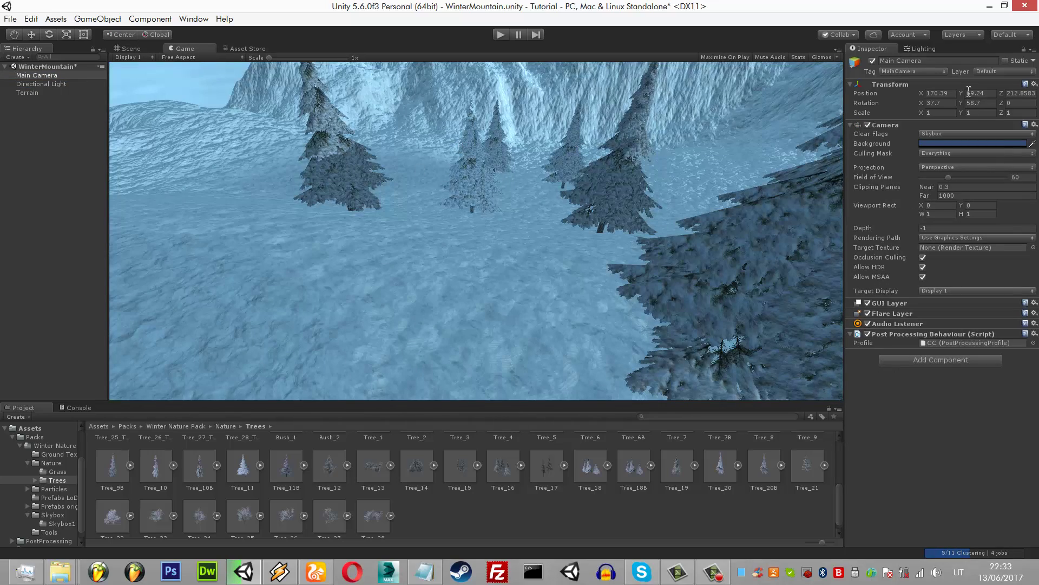
left_click(962, 91)
left_click_drag(921, 103, 881, 95)
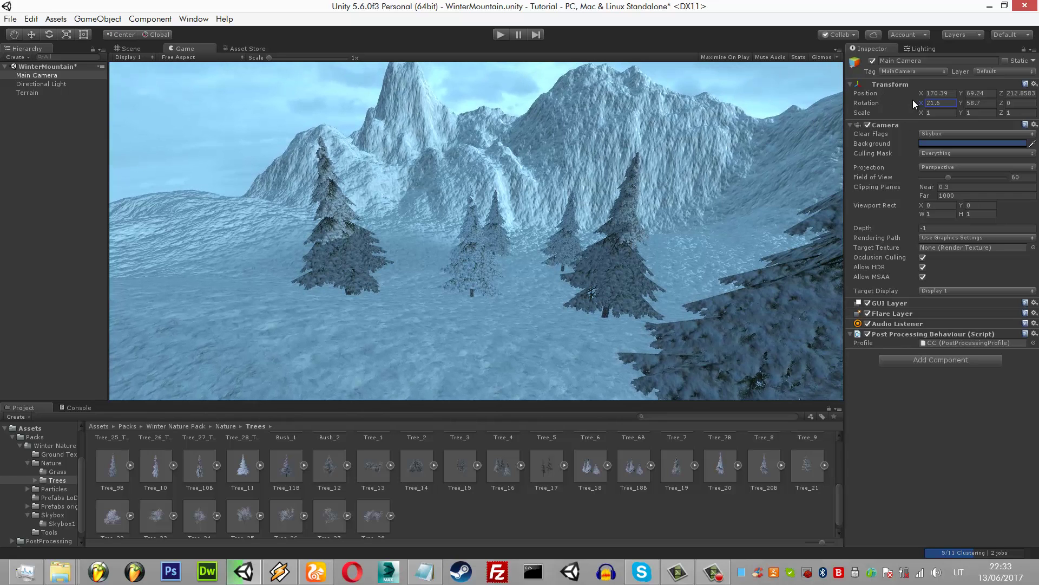
left_click_drag(920, 102, 898, 93)
left_click(132, 49)
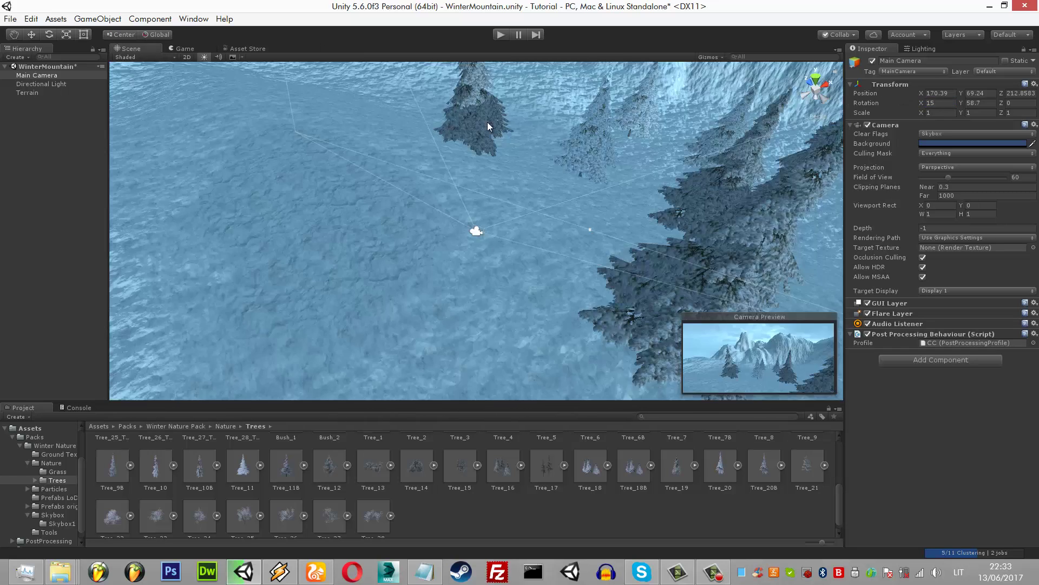
mouse_move(487, 126)
right_mouse_down()
mouse_move(659, 198)
mouse_move(568, 231)
right_mouse_up()
- Raise the right mountain toward the target height and check it through the game camera
left_click(568, 231)
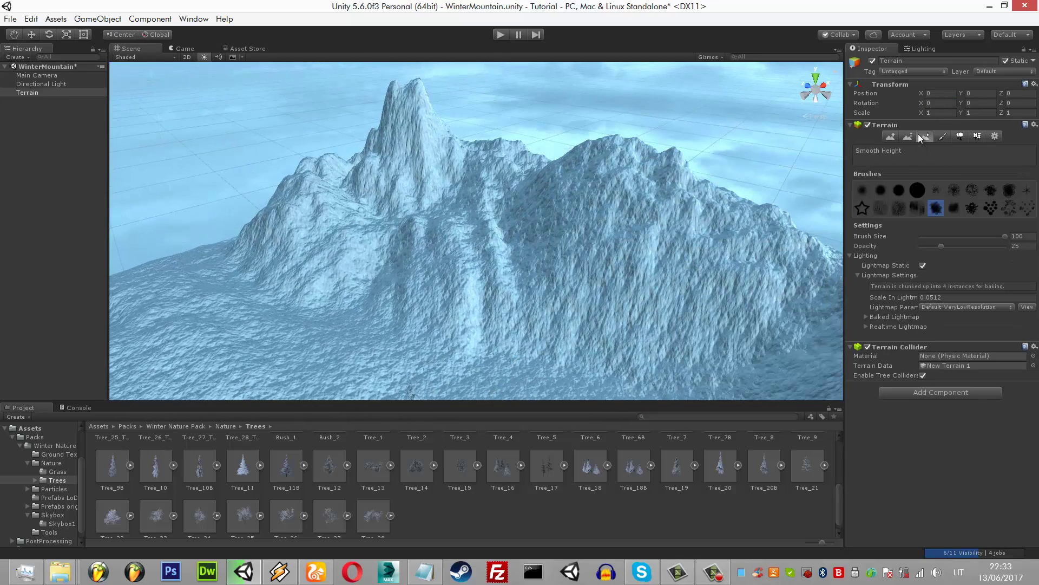
scroll(659, 211, "down", 3)
mouse_move(659, 211)
left_mouse_down()
mouse_move(492, 183)
mouse_move(534, 172)
mouse_move(541, 152)
left_mouse_up()
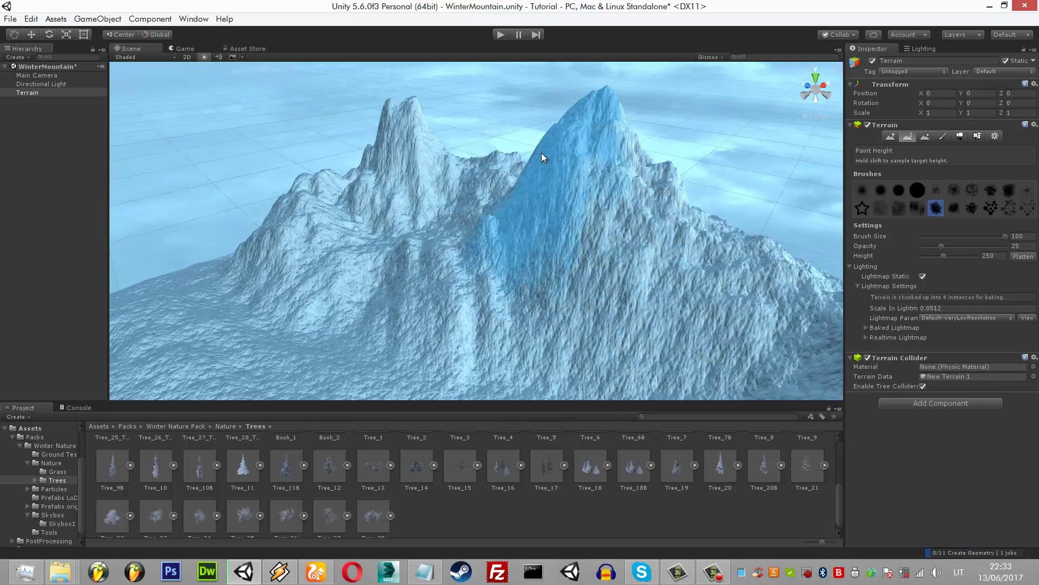
left_click(183, 52)
- Back in the Scene view, paint a raised plateau onto the mountain face
left_click(144, 50)
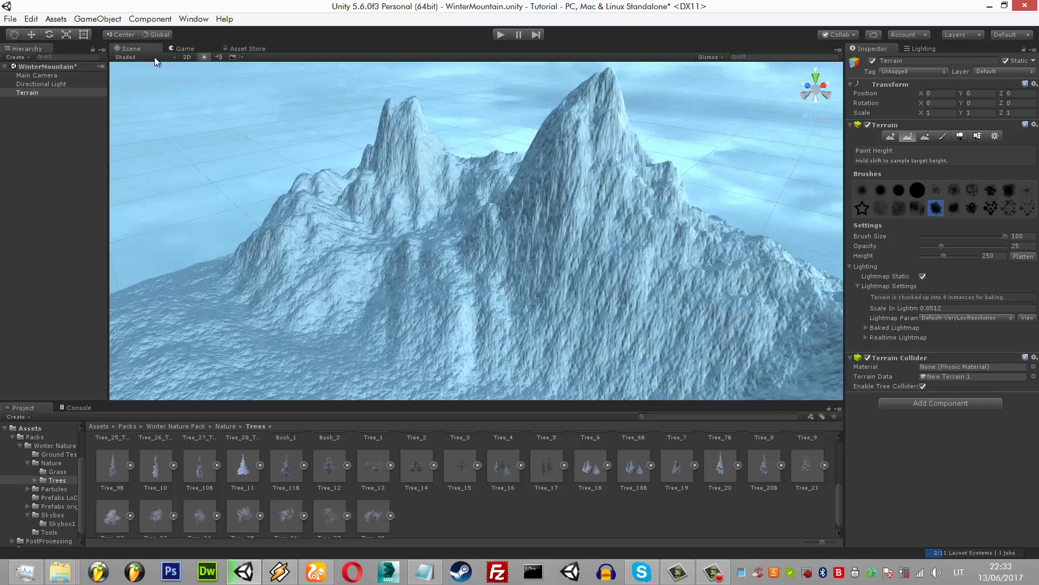
scroll(525, 222, "up", 5)
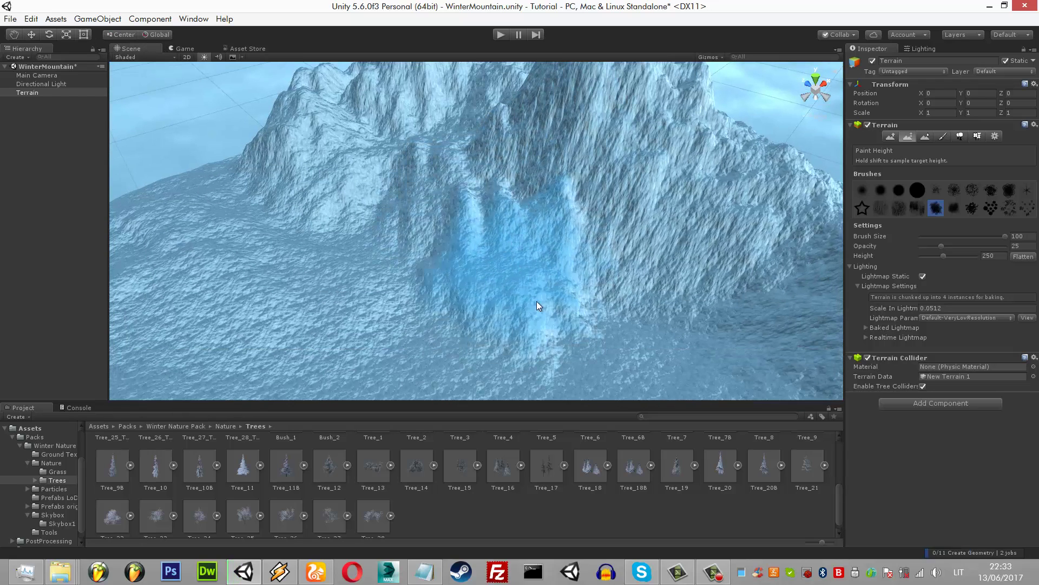
left_click_drag(643, 322, 553, 262)
- Orbit to the mountain's side, raise a rounded hump on the slope, and preview it
scroll(553, 262, "down", 5)
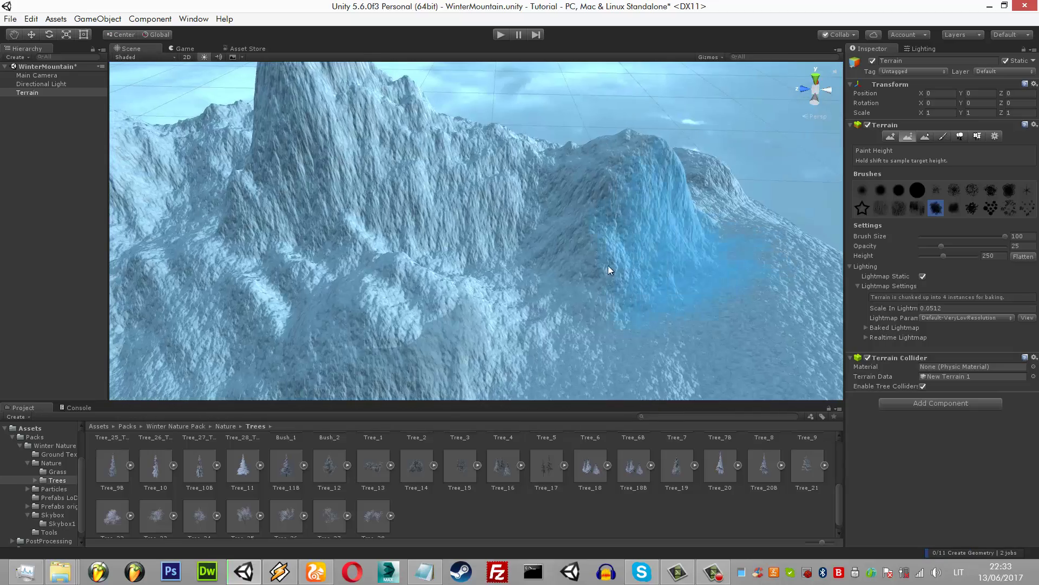
left_click_drag(382, 303, 379, 206, "alt")
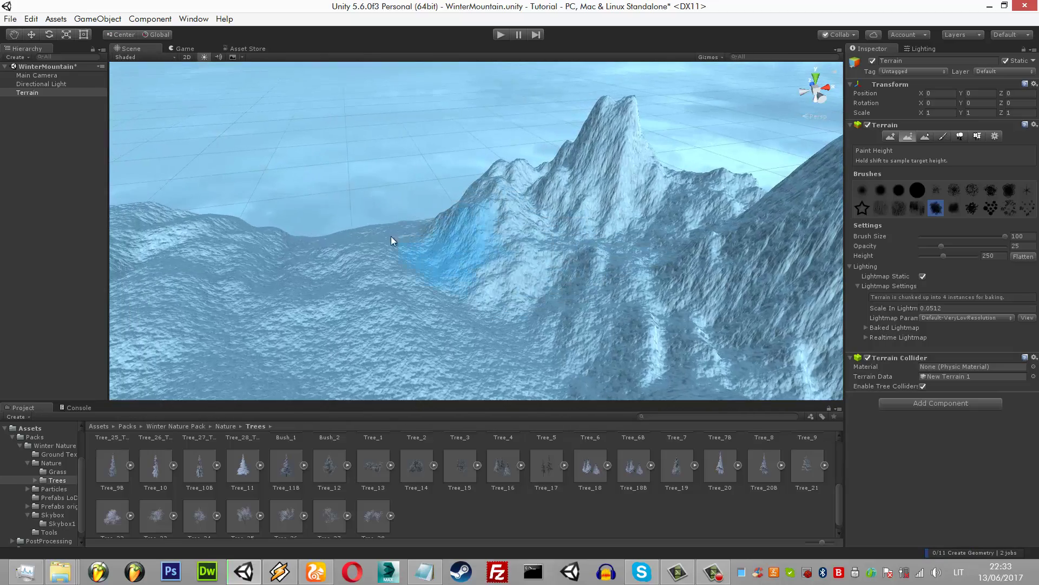
scroll(337, 237, "up", 5)
left_click_drag(385, 284, 502, 187, "alt")
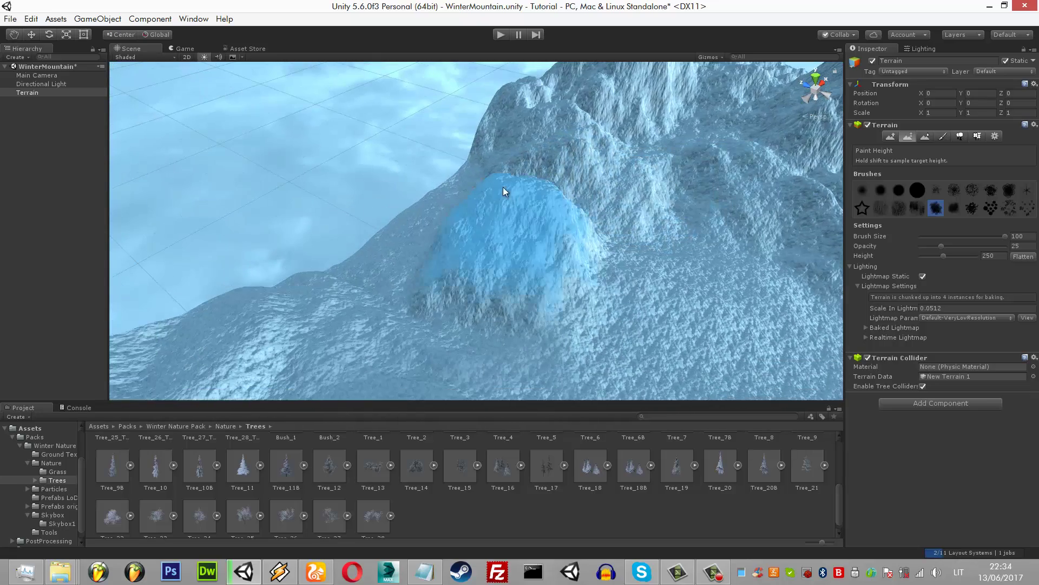
left_click_drag(423, 200, 539, 142)
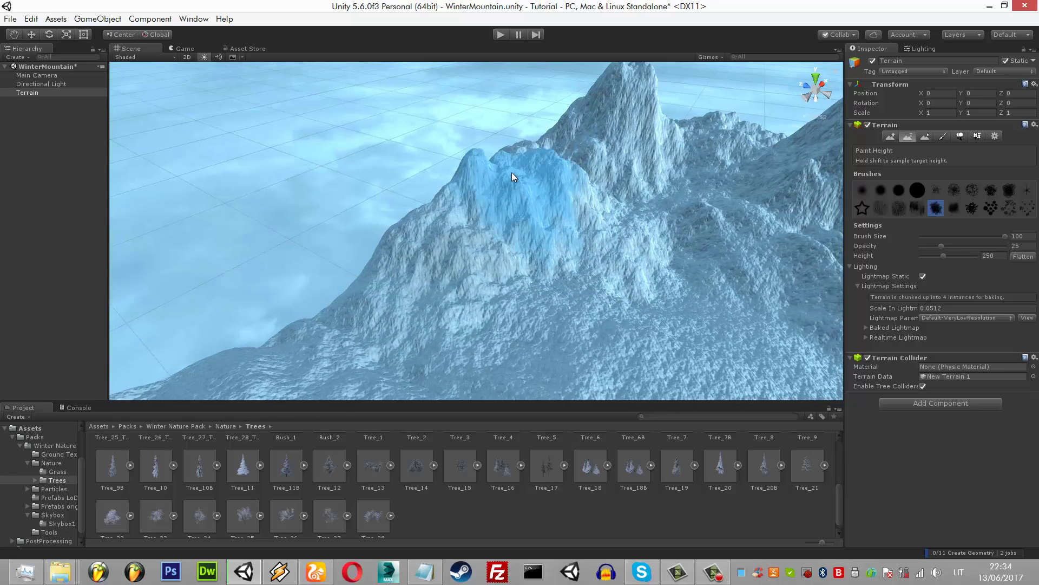
left_click(180, 49)
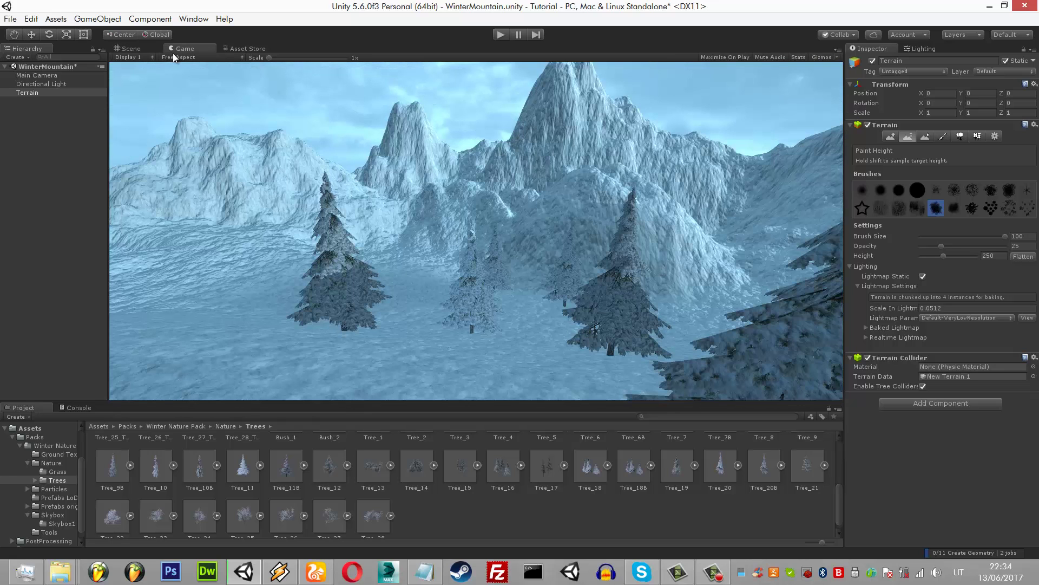
- Frame the valley floor, pick a softer brush shape and set Brush Size to 25
left_click(139, 50)
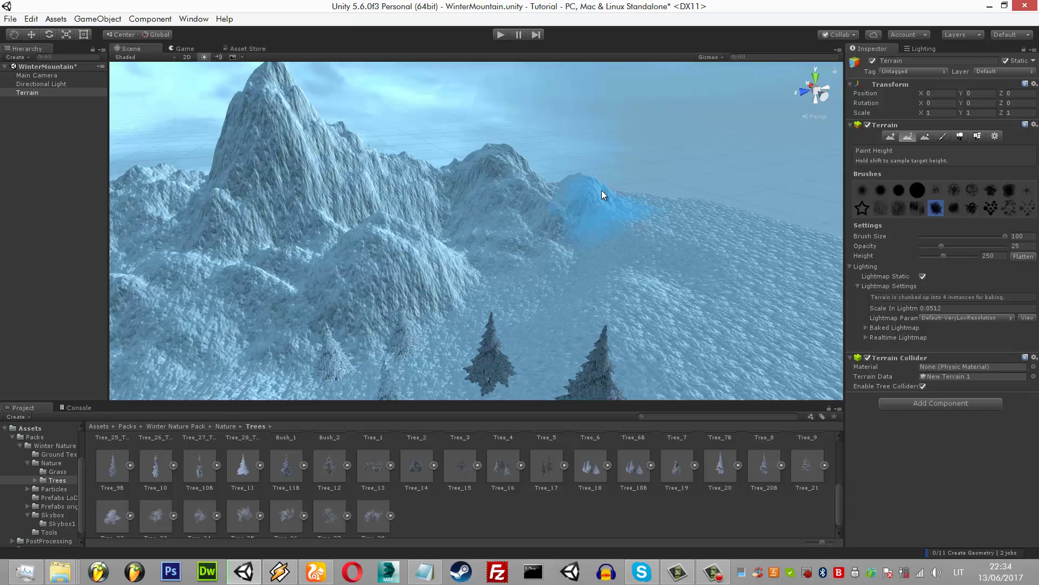
mouse_move(611, 187)
right_mouse_down()
mouse_move(534, 220)
mouse_move(486, 259)
mouse_move(502, 232)
mouse_move(462, 280)
right_mouse_up()
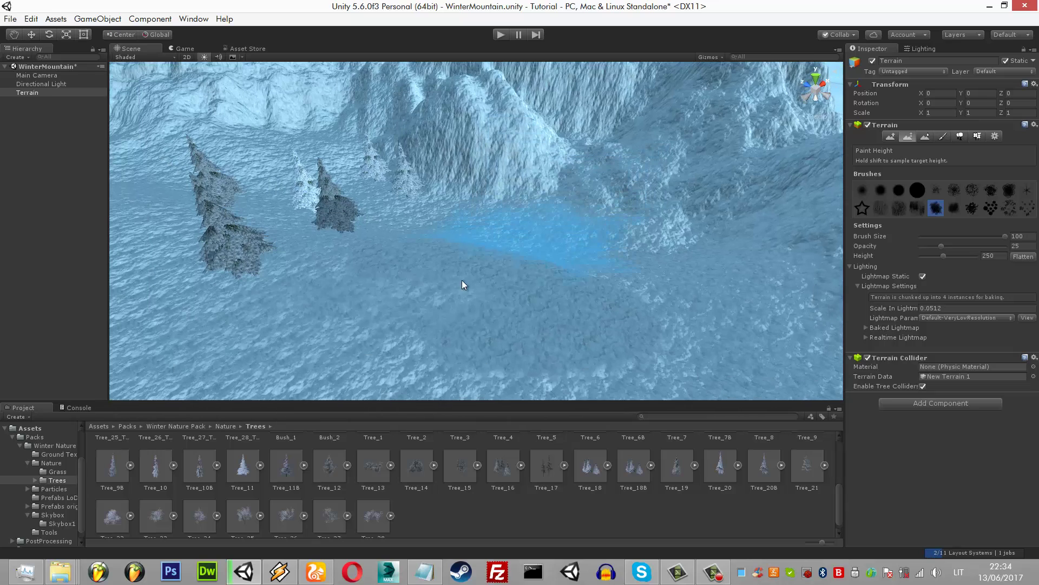
left_click(988, 208)
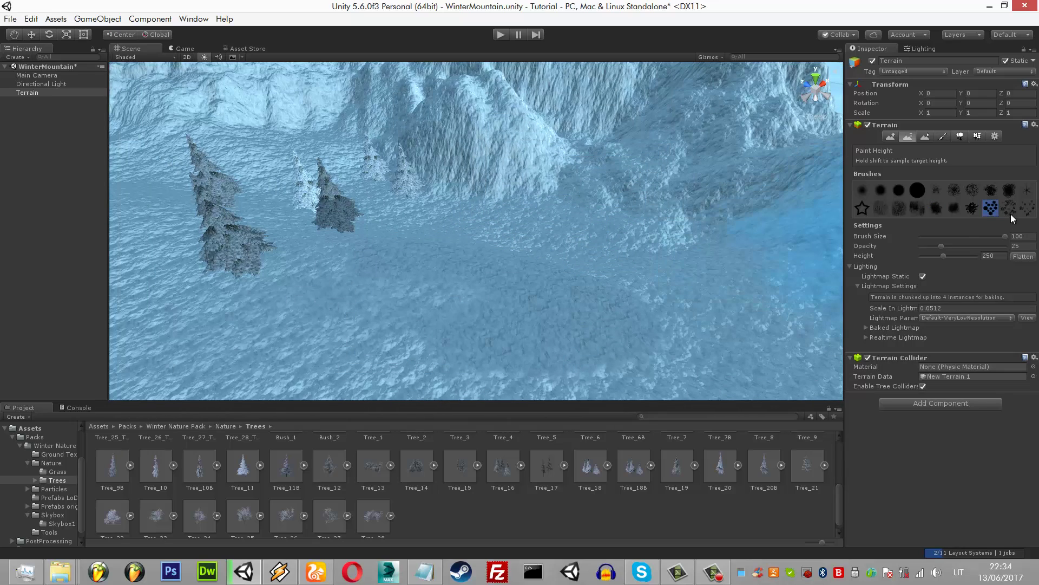
left_click(1010, 211)
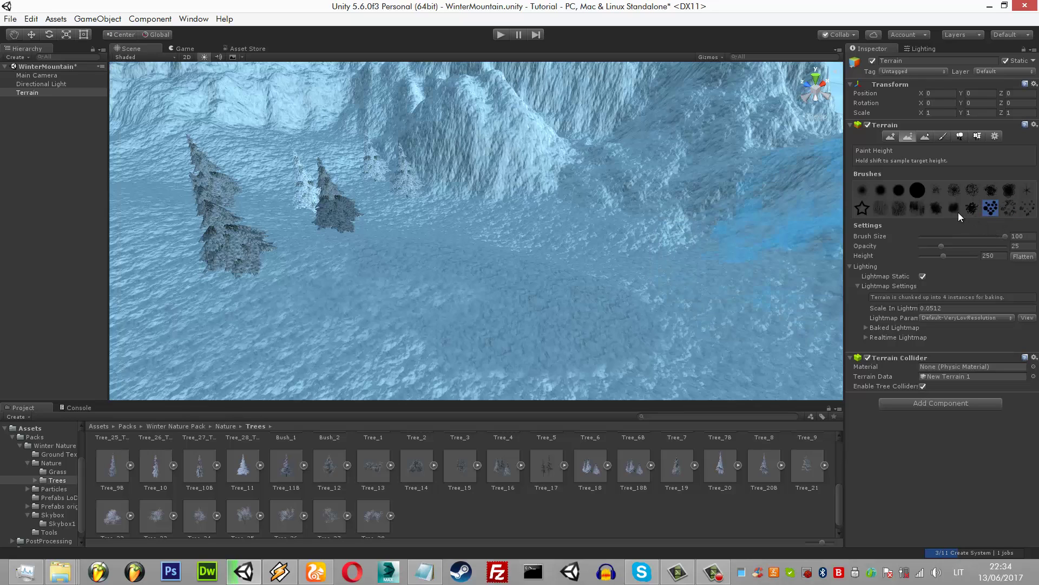
left_click(990, 188)
left_click(958, 208)
left_click(1018, 236)
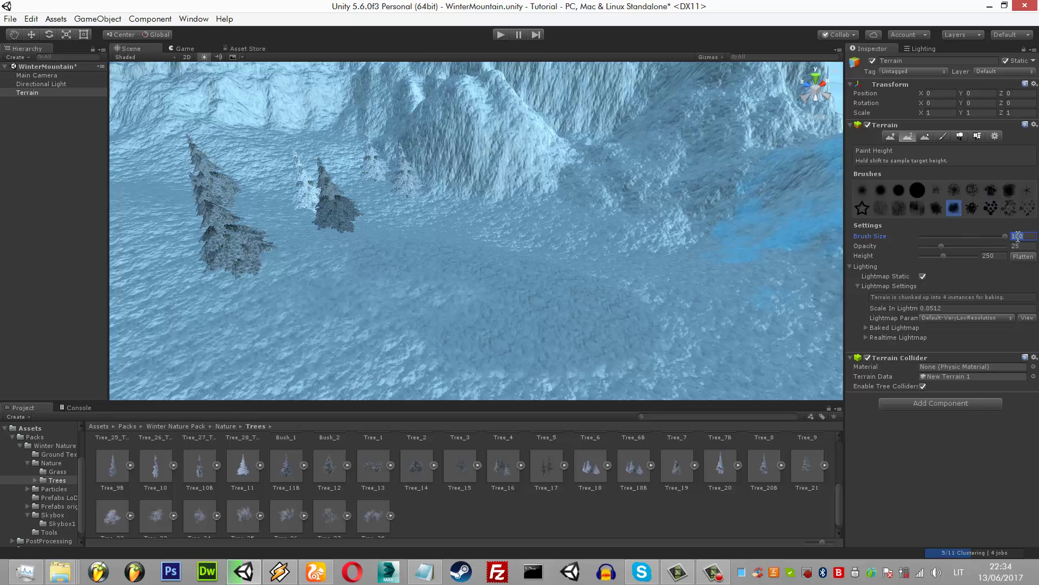
type("25")
- Replace a too-strong ridge with two faint valley ridges painted at Opacity 5
left_click_drag(397, 309, 580, 286)
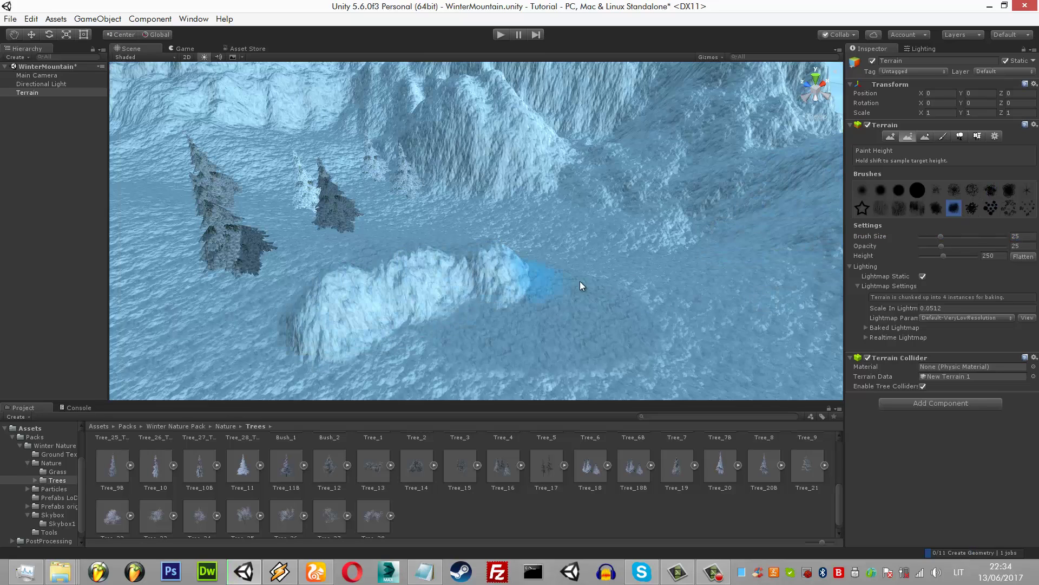
key("ctrl+z")
left_click(1027, 246)
type("5")
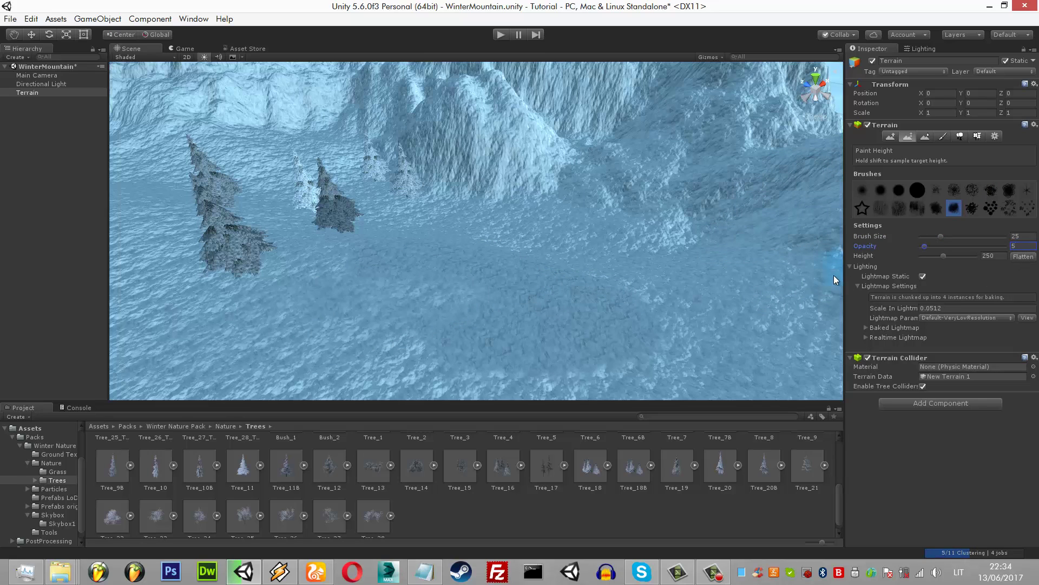
left_click_drag(333, 310, 590, 275)
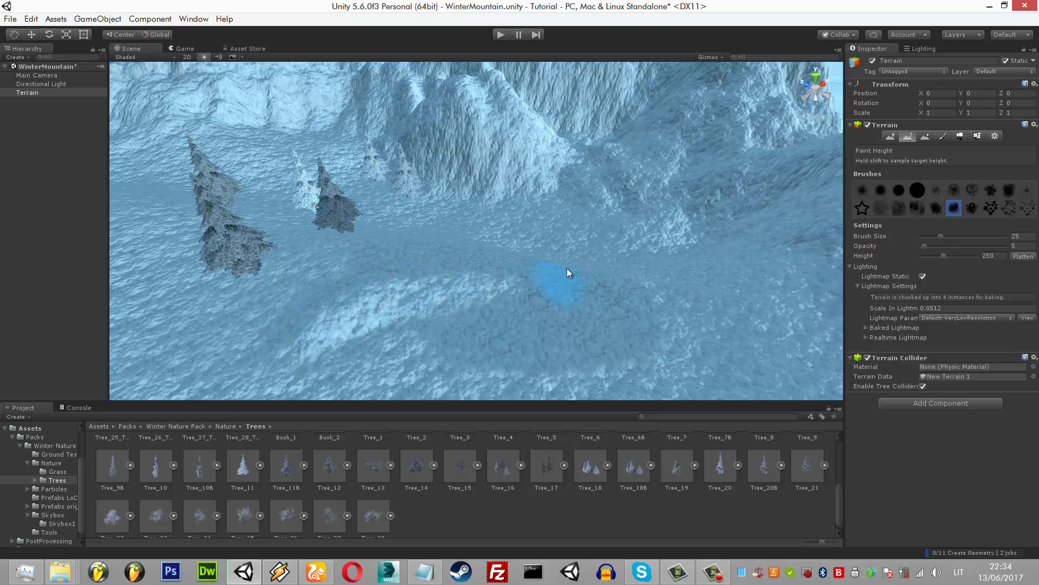
left_click_drag(479, 268, 180, 369)
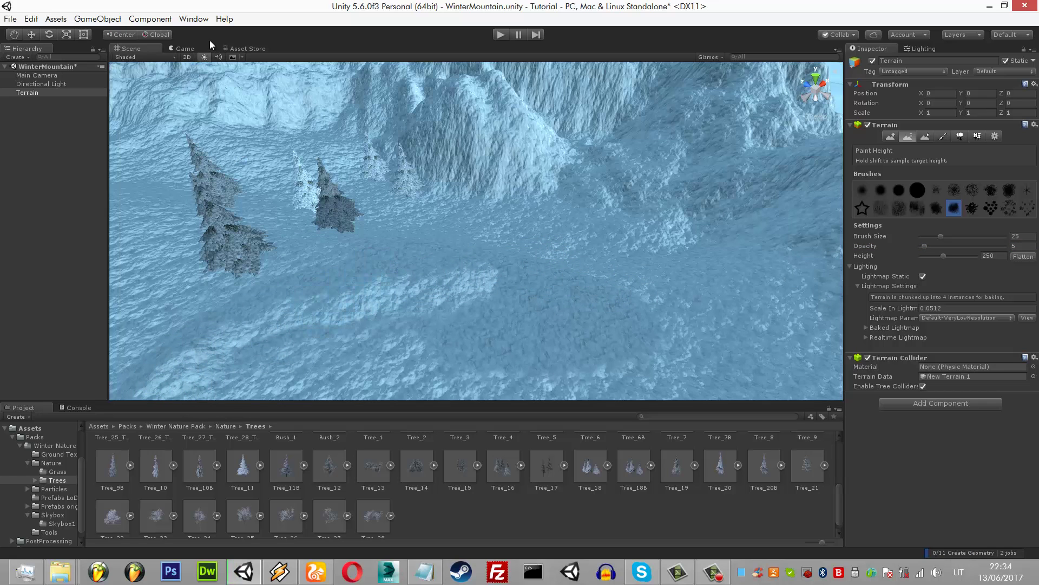
- Compare the ridges in the Game view, then select the Main Camera
left_click(184, 49)
left_click(152, 49)
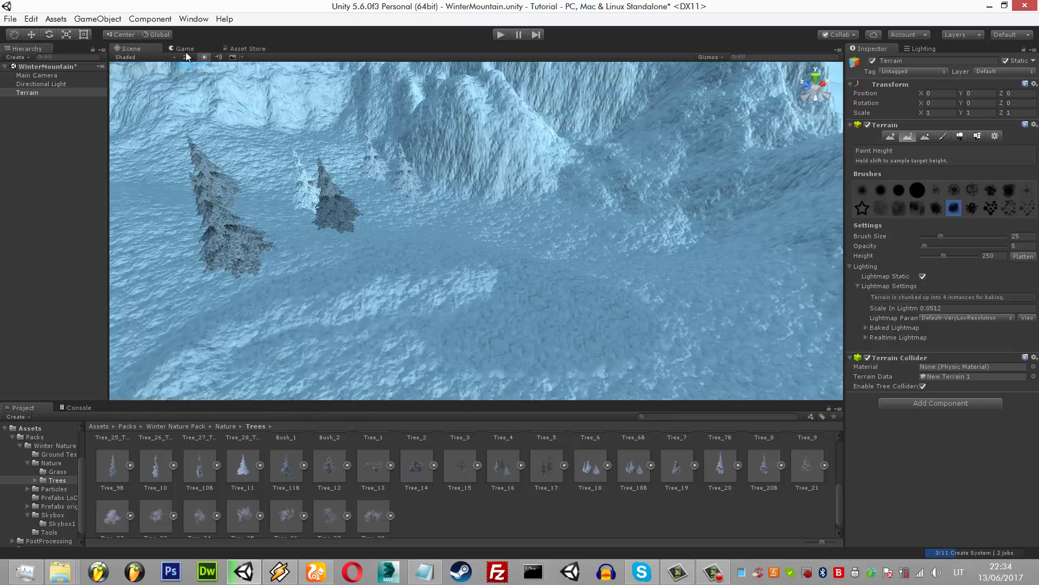
left_click(174, 50)
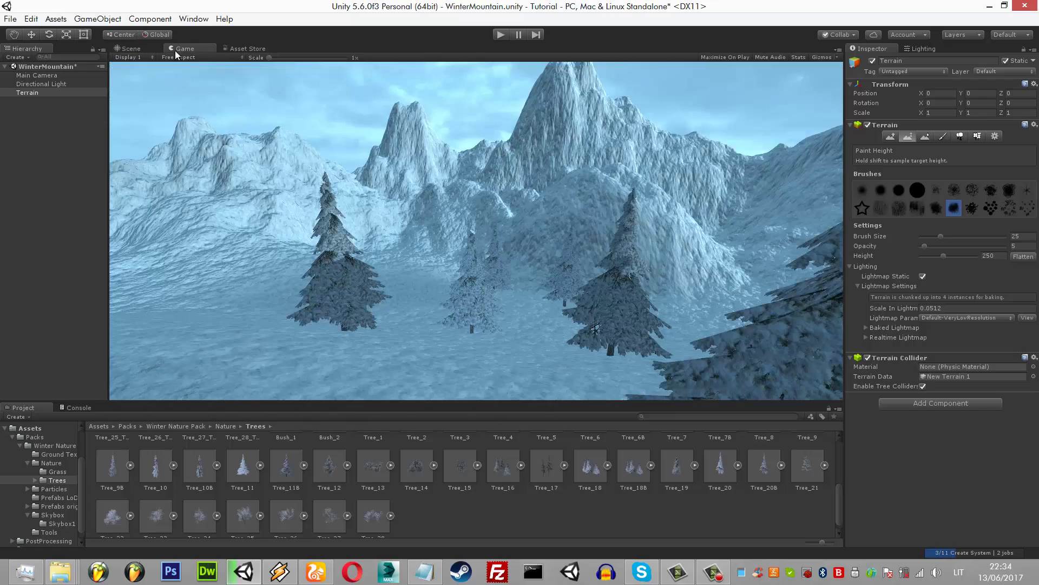
left_click(155, 47)
left_click(60, 76)
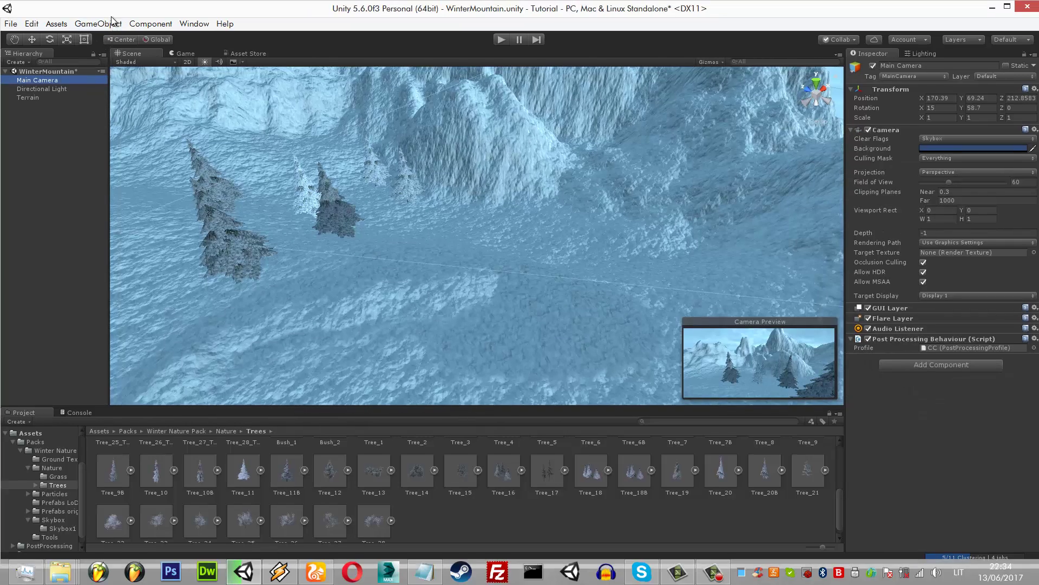
- Align the scene view to the main camera and open the terrain's Place Trees tool
left_click(111, 19)
left_click(157, 297)
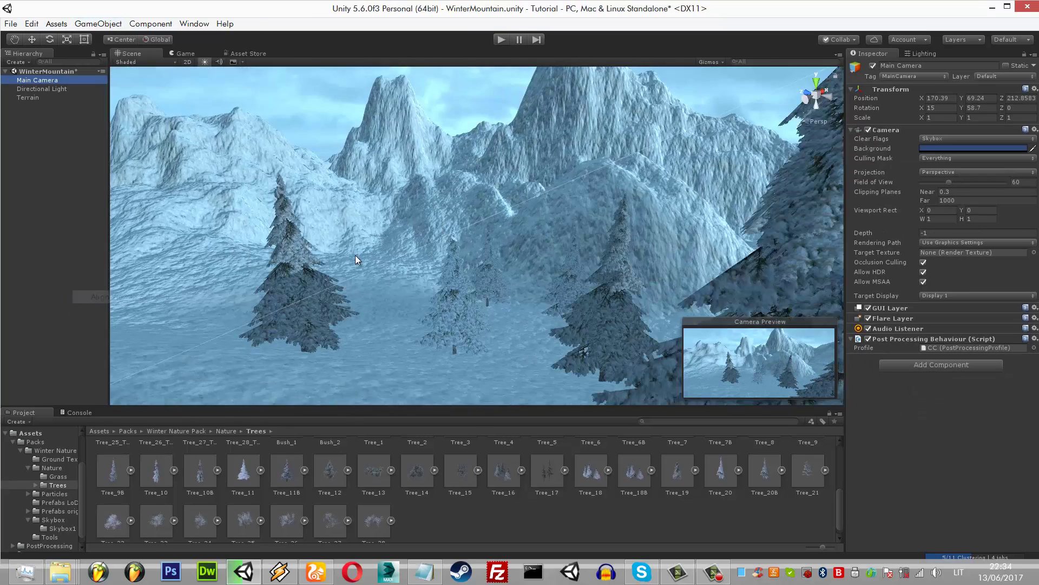
key("w")
left_click(591, 225)
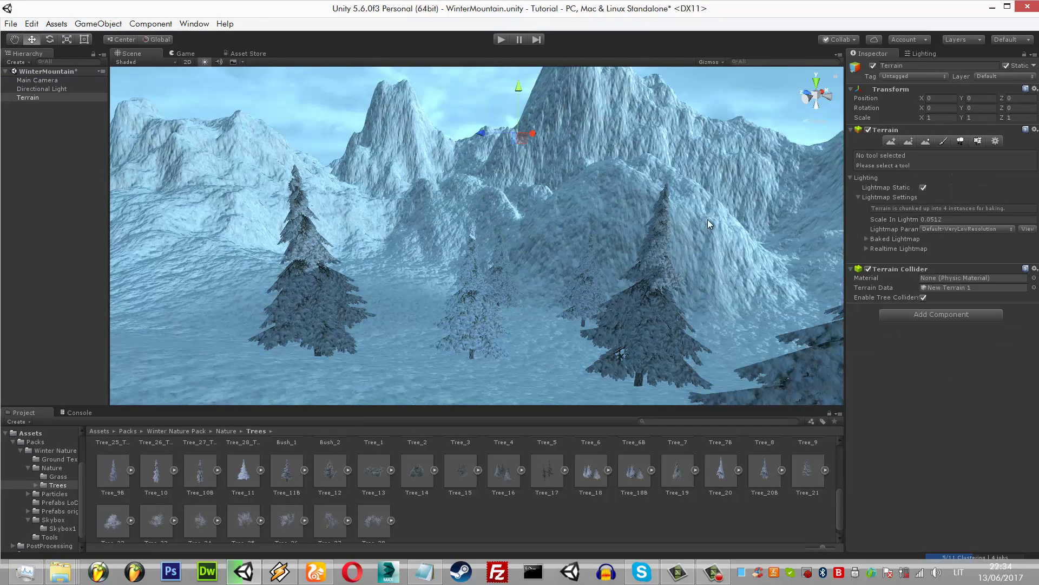
left_click(961, 141)
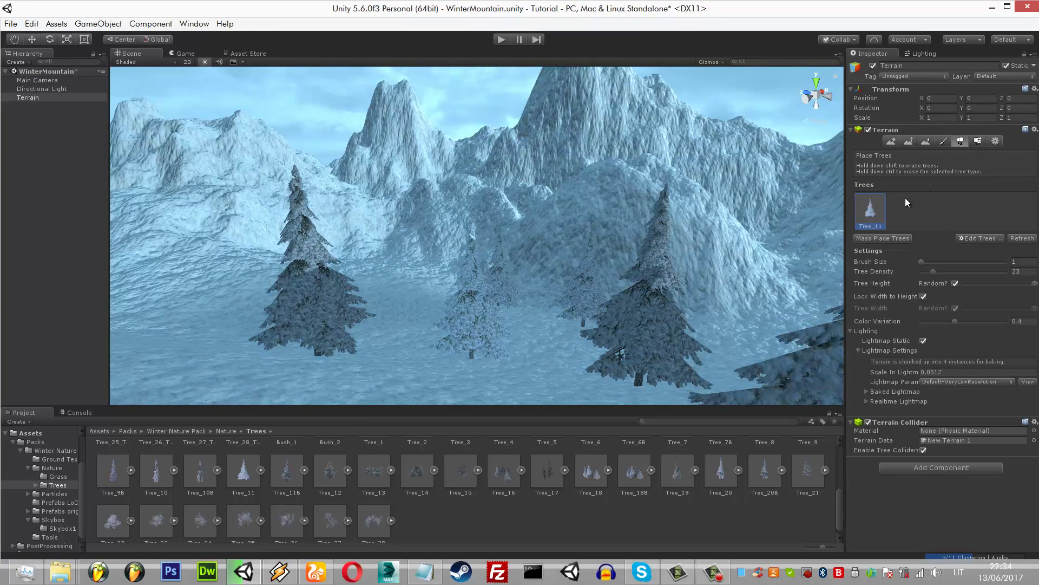
- Add Tree_12 and Tree_9B to the terrain's tree list
left_click(972, 239)
left_click(972, 241)
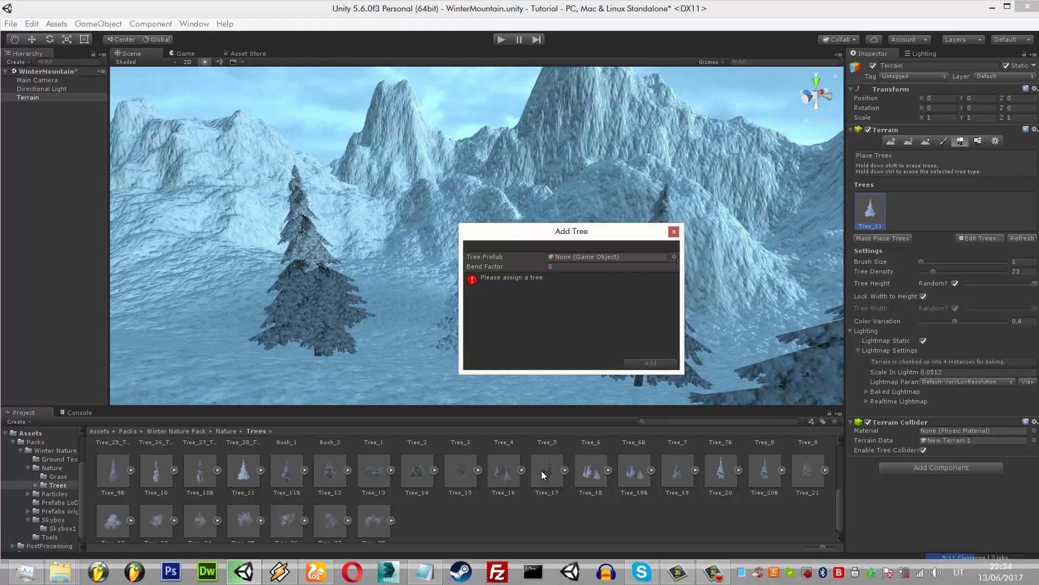
left_click_drag(346, 485, 606, 257)
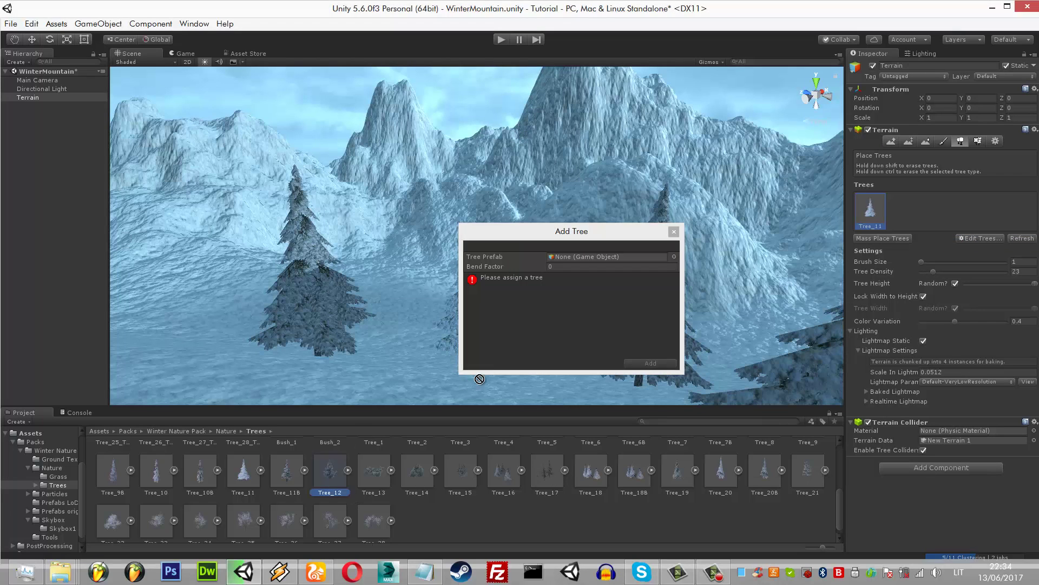
key("Return")
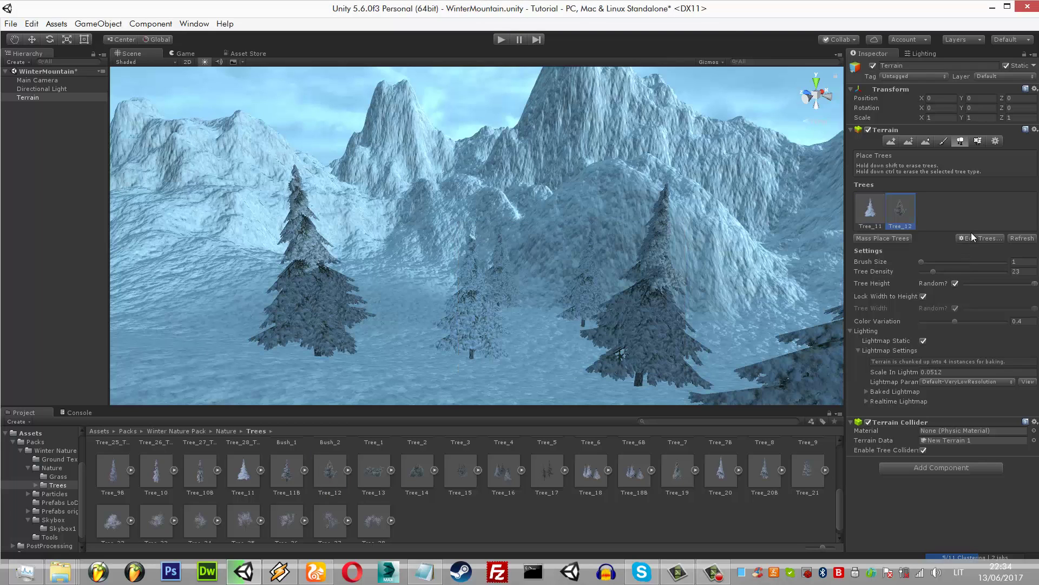
left_click(973, 237)
left_click(969, 241)
left_click_drag(122, 490, 630, 257)
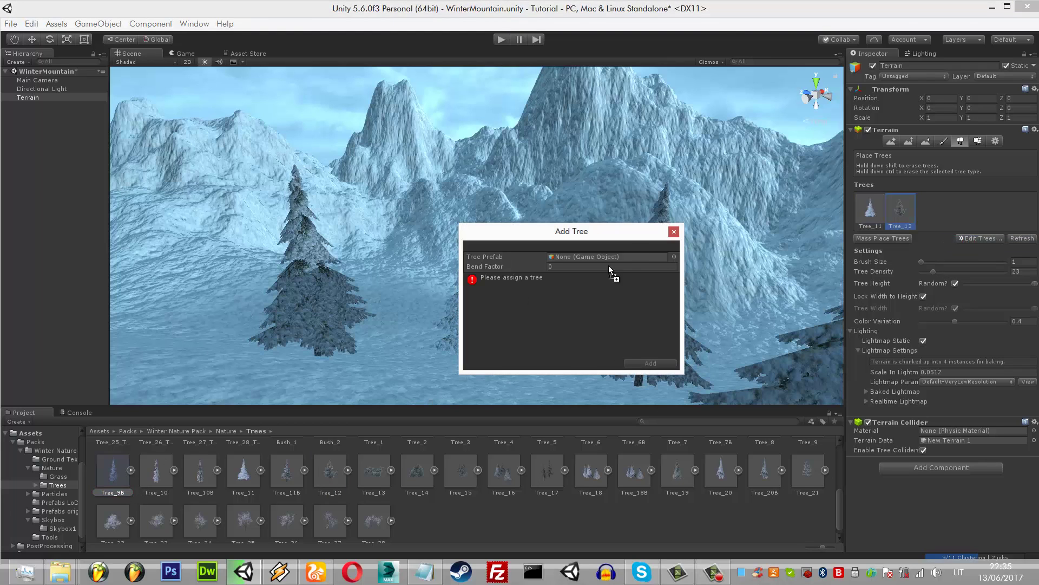
key("Return")
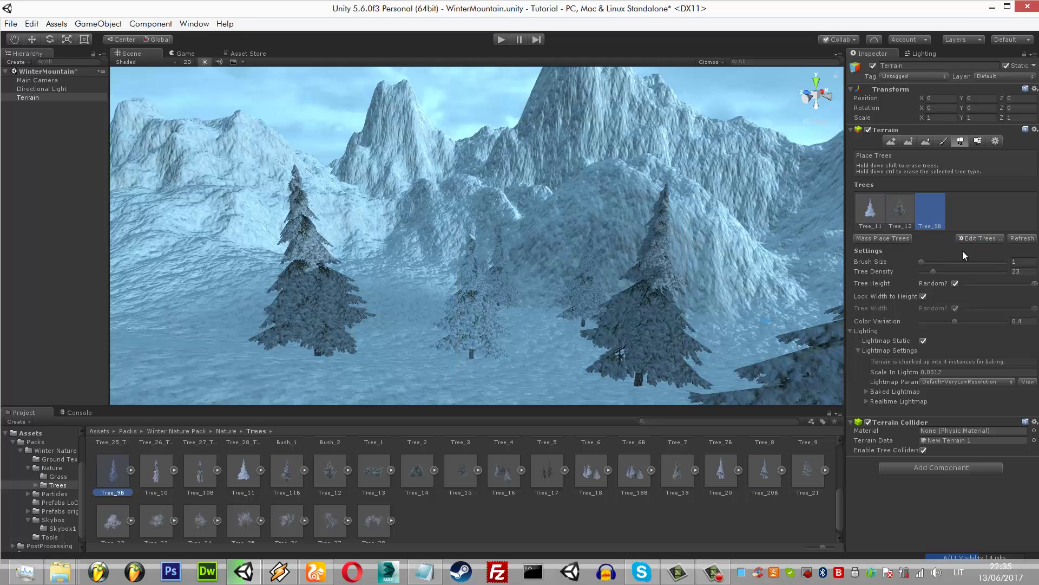
- Add Tree_6 and Tree_9 to the tree list and plant a tree in the valley
left_click(979, 239)
left_click(974, 242)
scroll(668, 492, "up", 2)
scroll(668, 492, "up", 1)
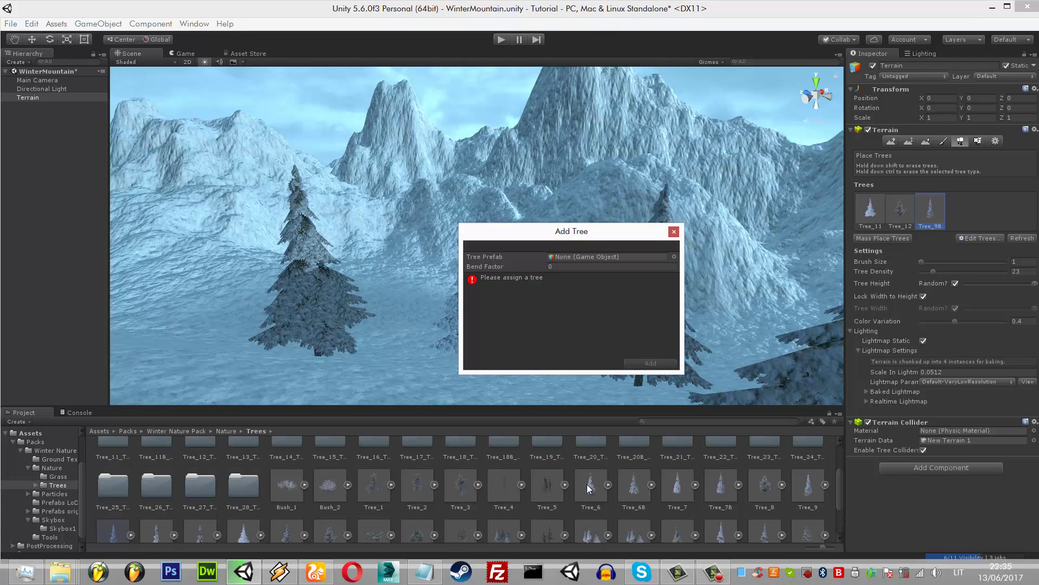
left_click_drag(590, 490, 609, 259)
left_click(649, 364)
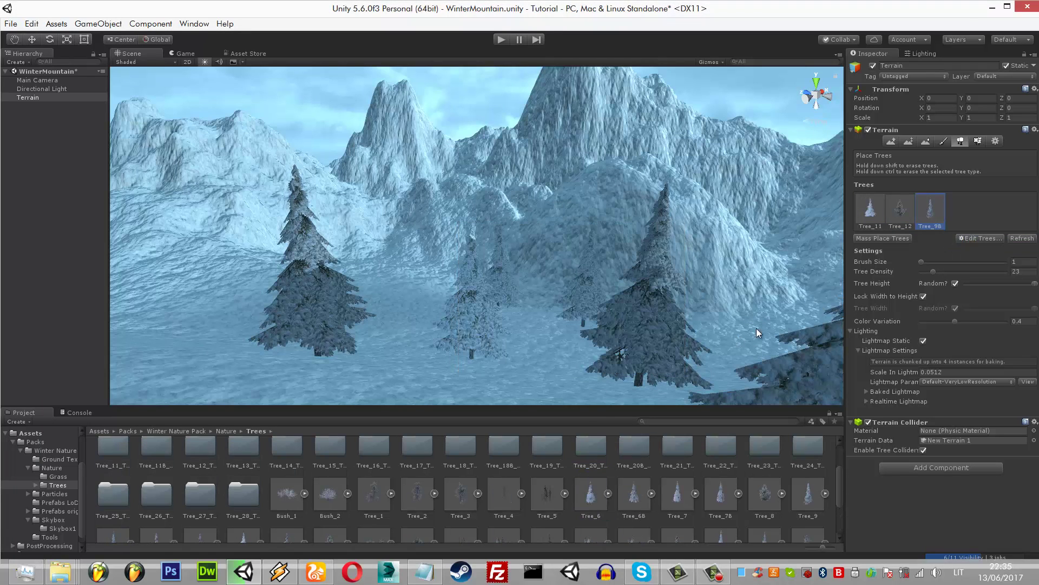
left_click(977, 238)
left_click(978, 242)
scroll(811, 489, "up", 1)
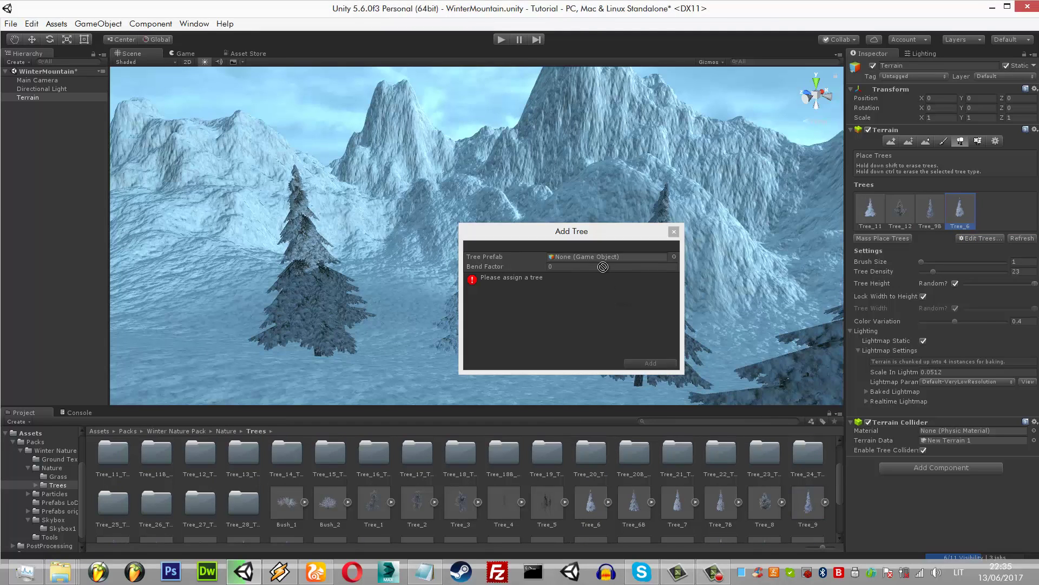
left_click_drag(811, 489, 610, 257)
left_click(651, 362)
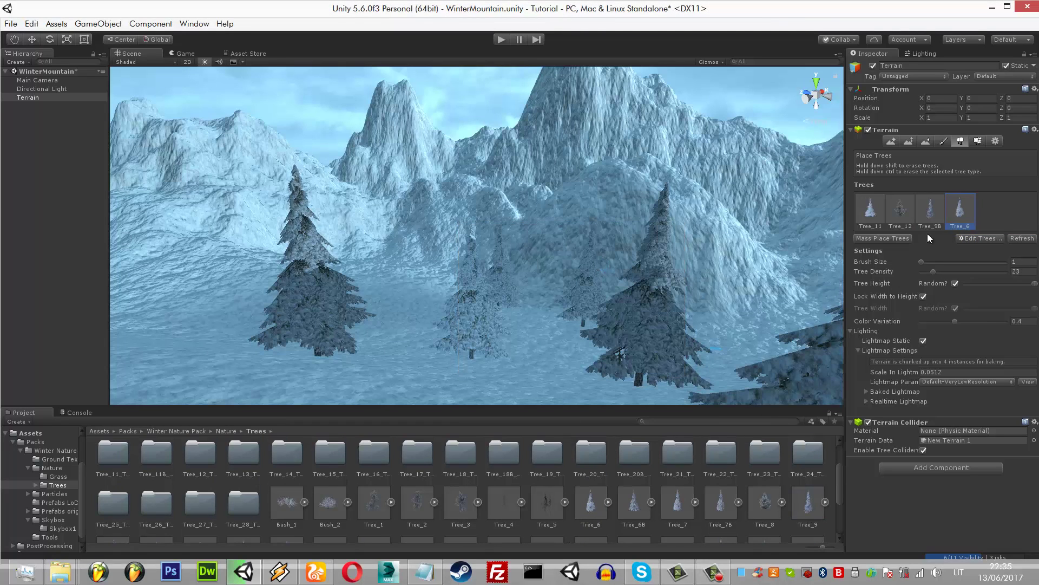
left_click(502, 303)
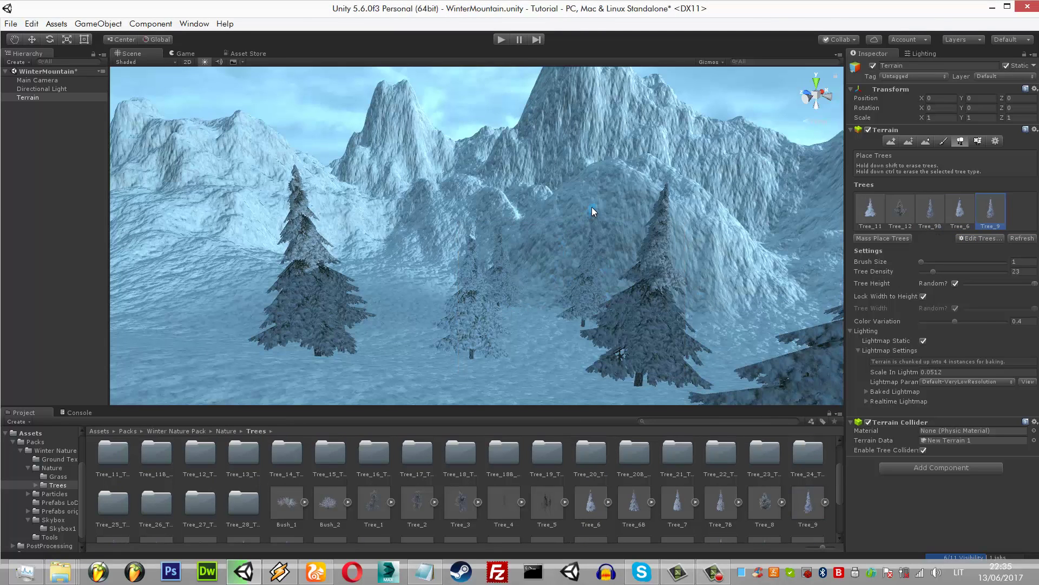
- Plant pines on the ridge and lower-left foreground, then place and undo two Tree_11 test trees
left_click(605, 171)
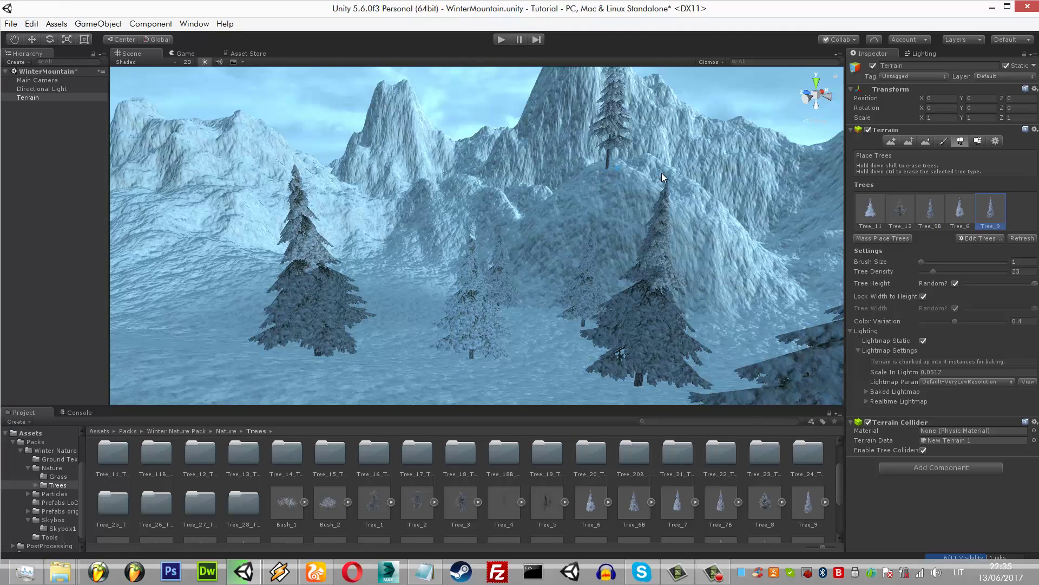
left_click(164, 348)
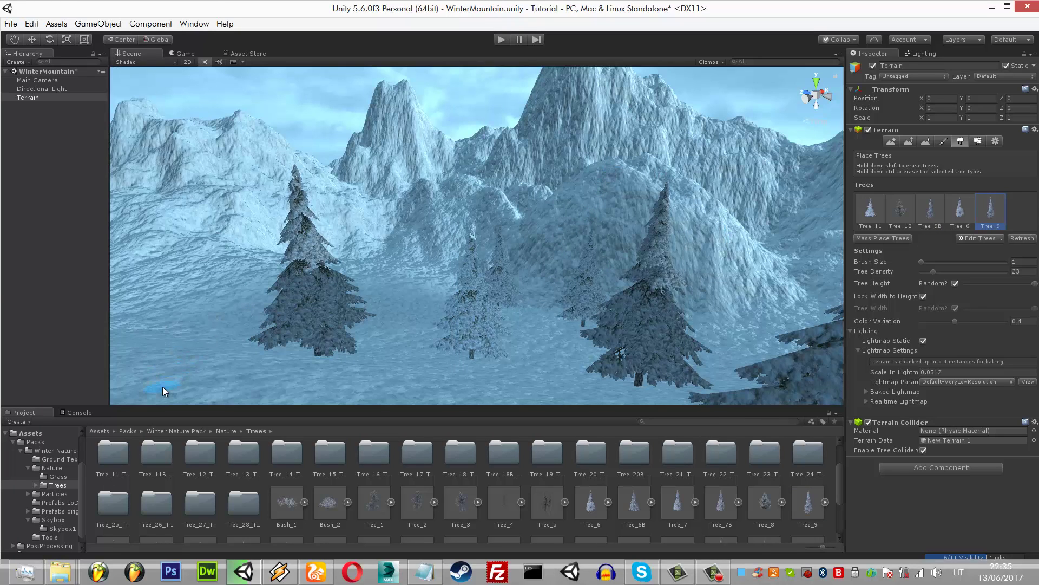
left_click(138, 397)
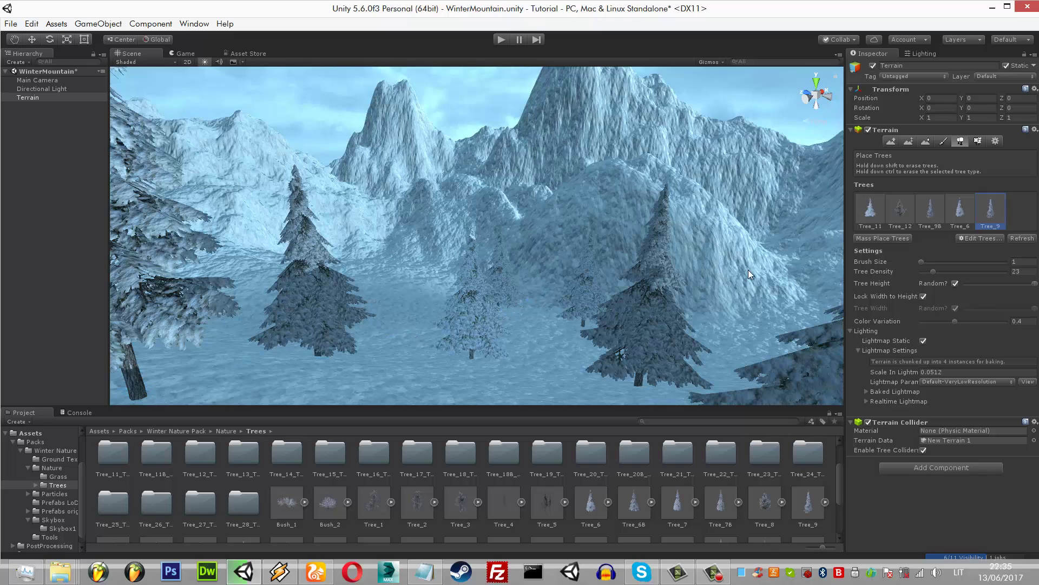
left_click(862, 212)
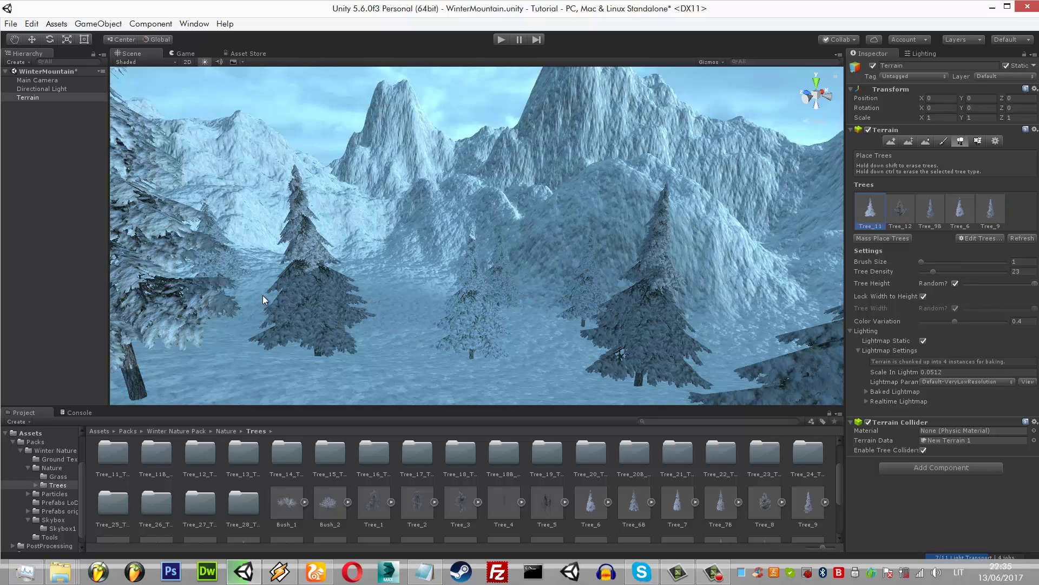
left_click(241, 278)
key("ctrl+z")
left_click(245, 292)
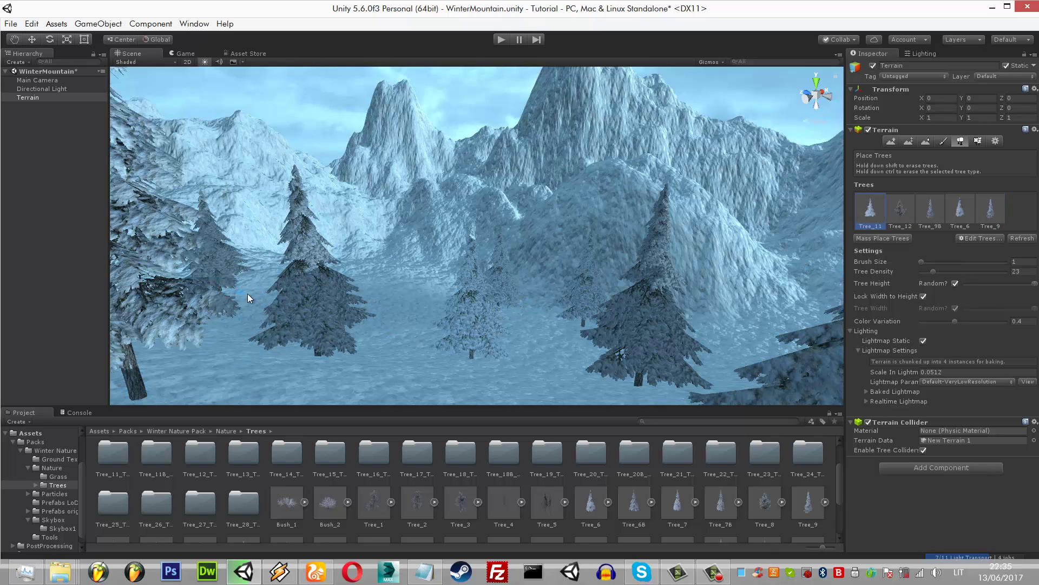
key("ctrl+z")
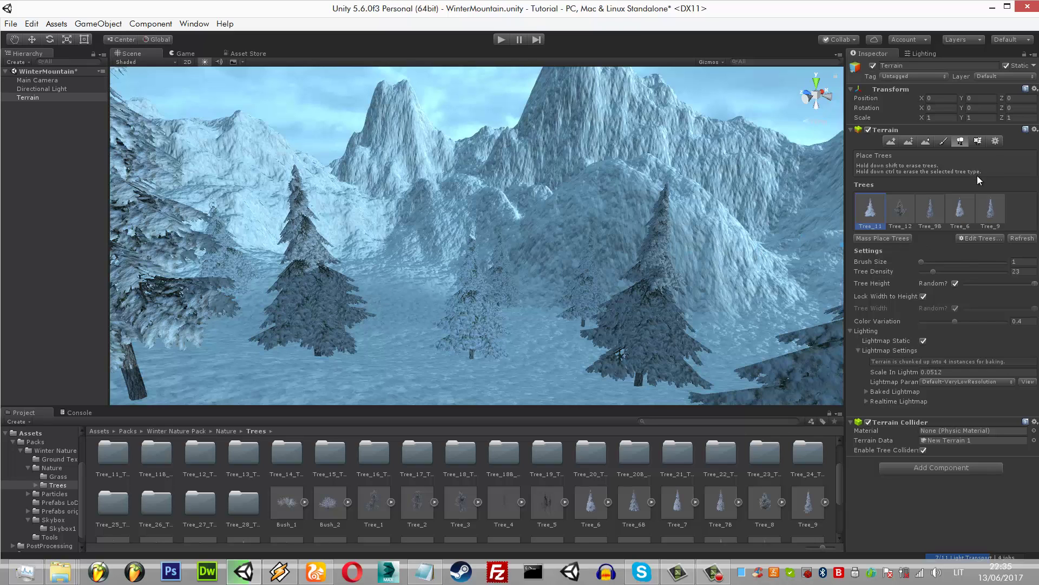
- Set Max Mesh Trees to 10000 in Terrain Settings
left_click(994, 140)
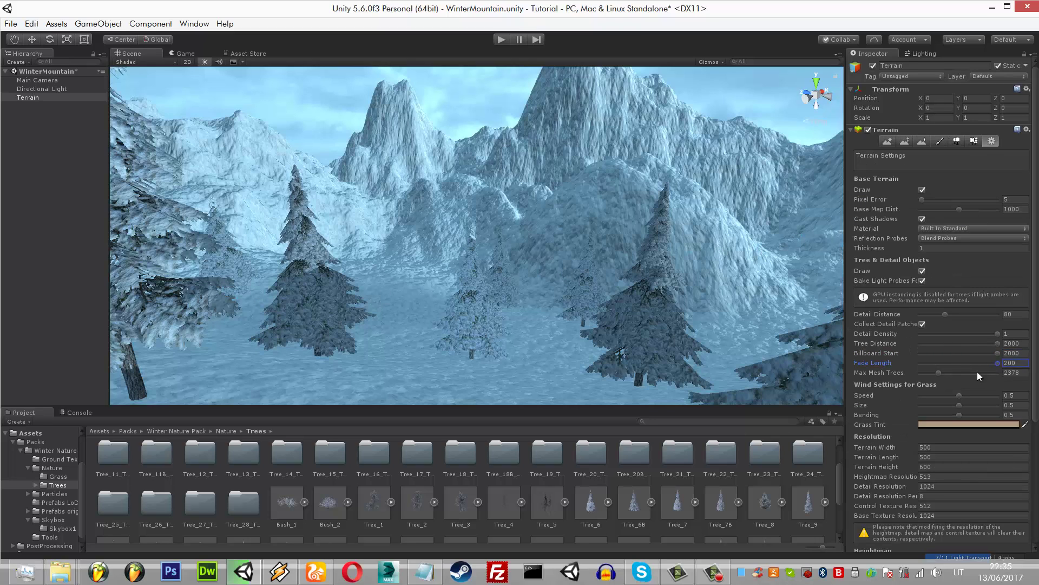
left_click_drag(976, 372, 998, 372)
left_click(956, 140)
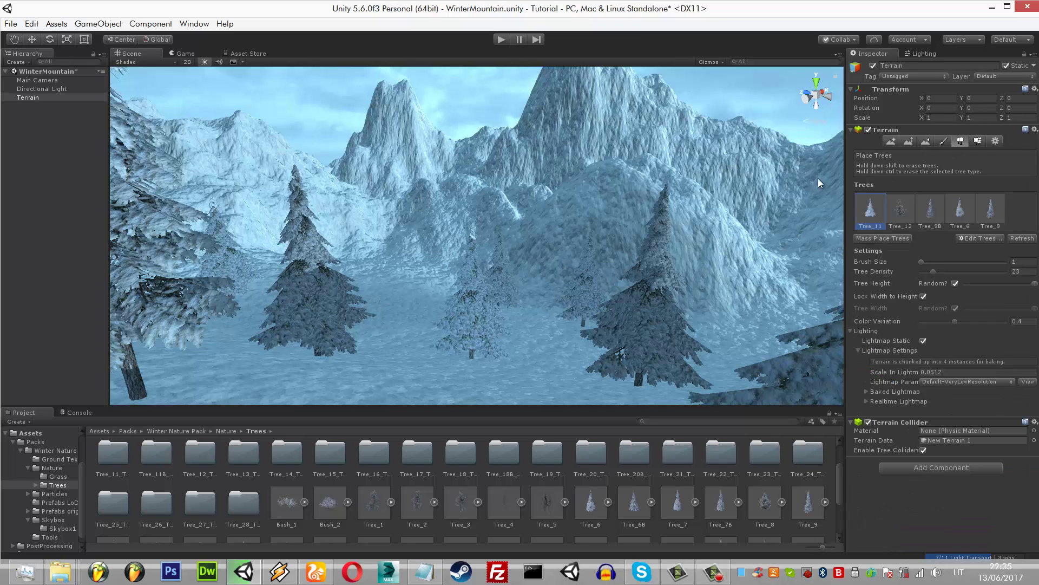
- Select Tree_9B with random tree height, density 46 and brush size 7
left_click(935, 262)
left_click(930, 208)
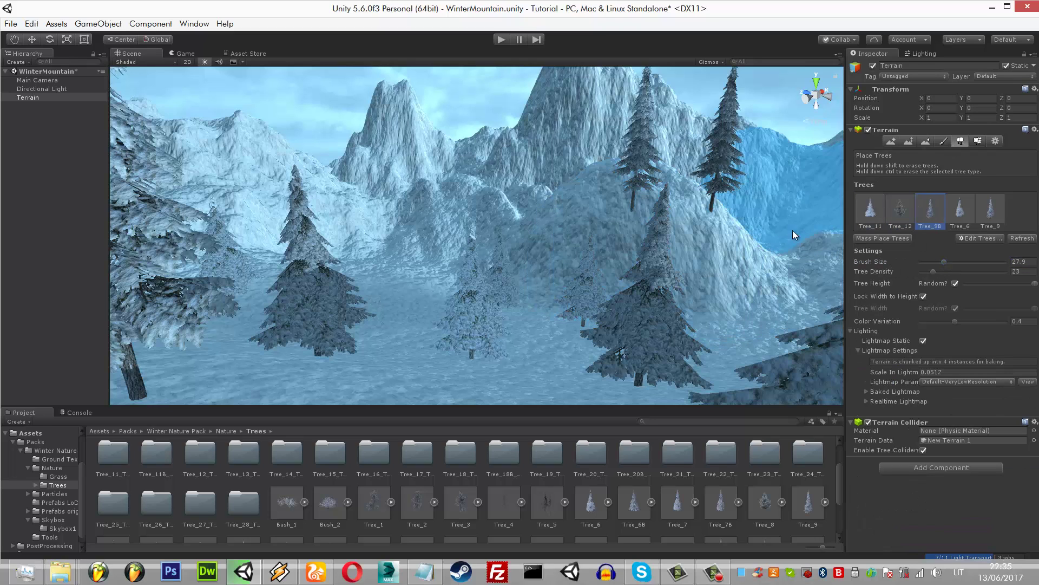
left_click(933, 262)
left_click(940, 271)
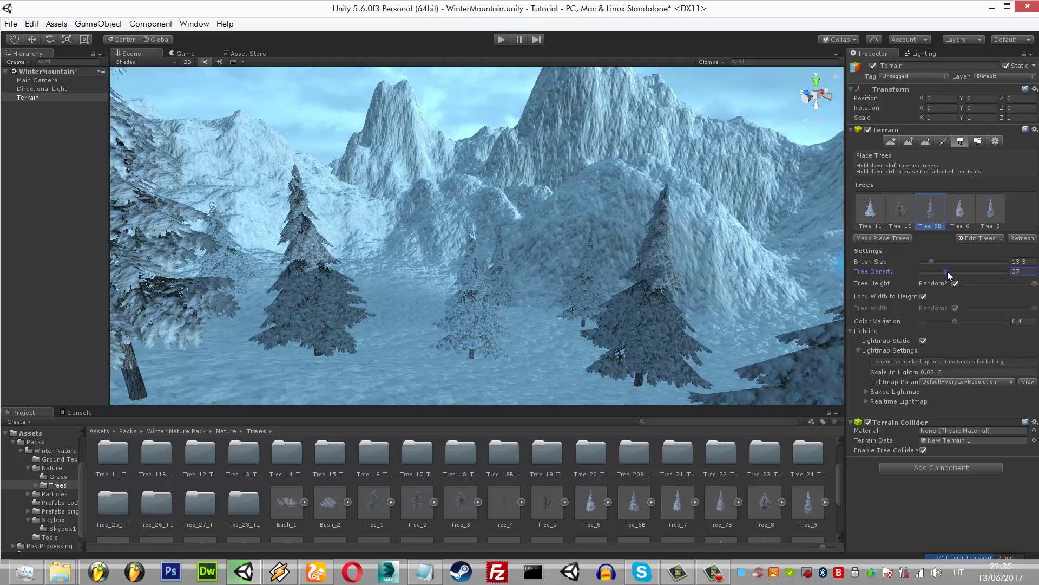
left_click(956, 282)
left_click(955, 270)
left_click(926, 261)
- Paint a band of Tree_9B pines across the right slope at density 82, undoing stray strokes
left_click(593, 222)
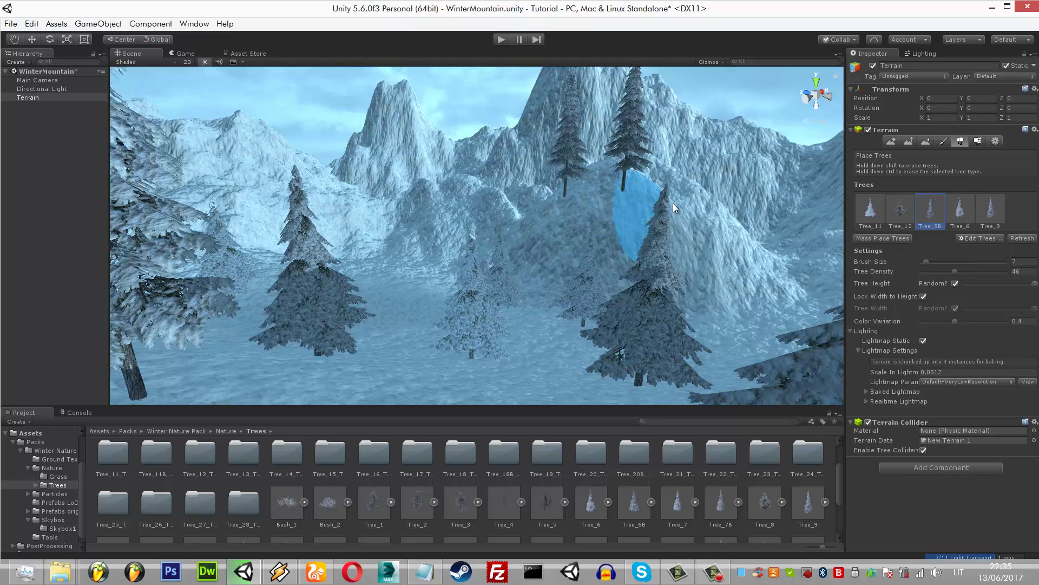
key("ctrl+z")
left_click(989, 270)
left_click(628, 246)
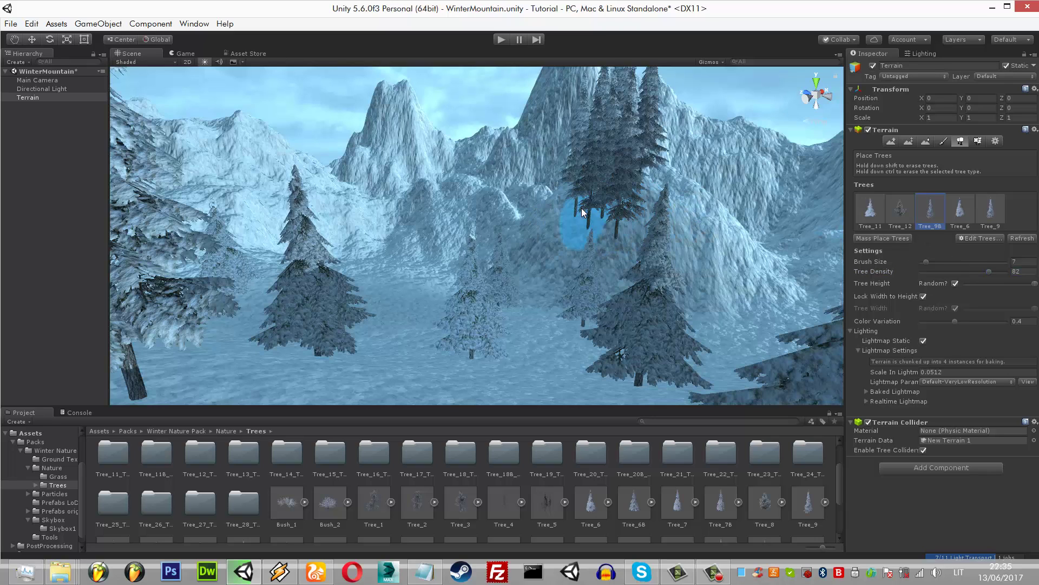
key("ctrl+z")
left_click(570, 235)
left_click_drag(595, 234, 680, 232)
left_click(699, 232)
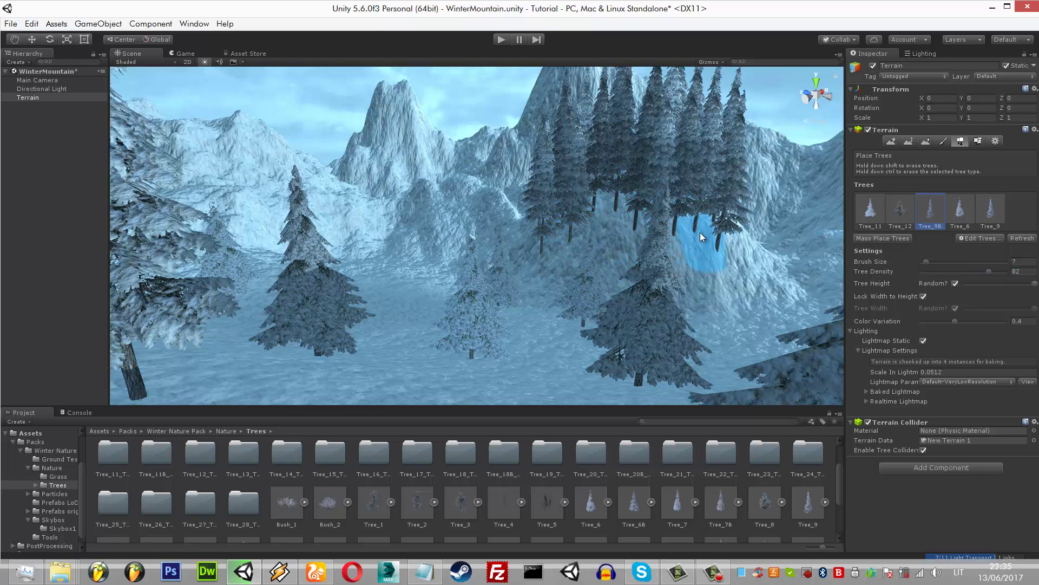
key("ctrl+z")
key("ctrl+z")
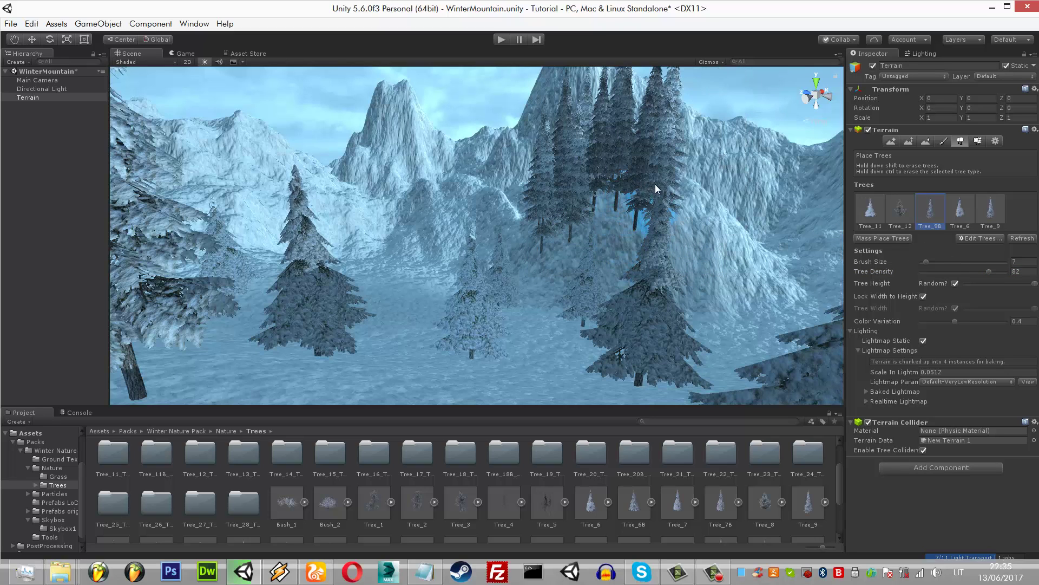
key("ctrl+z")
mouse_move(644, 171)
left_mouse_down()
mouse_move(721, 229)
mouse_move(724, 250)
mouse_move(785, 318)
left_mouse_up()
key("ctrl+z")
key("ctrl+z")
key("ctrl+z")
- Paint Tree_12 clusters across the lower-right slope
left_click(899, 208)
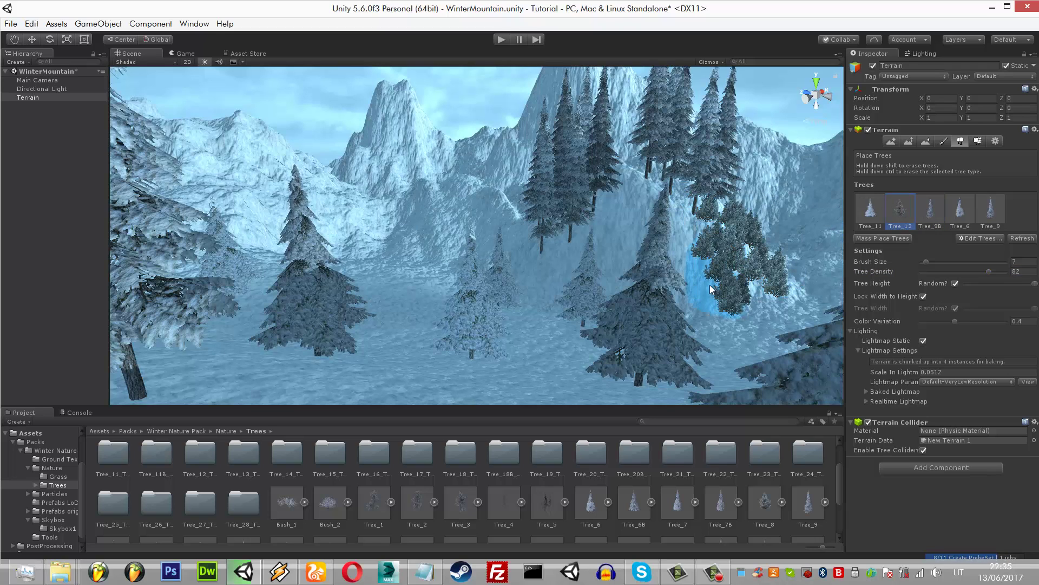
key("ctrl+z")
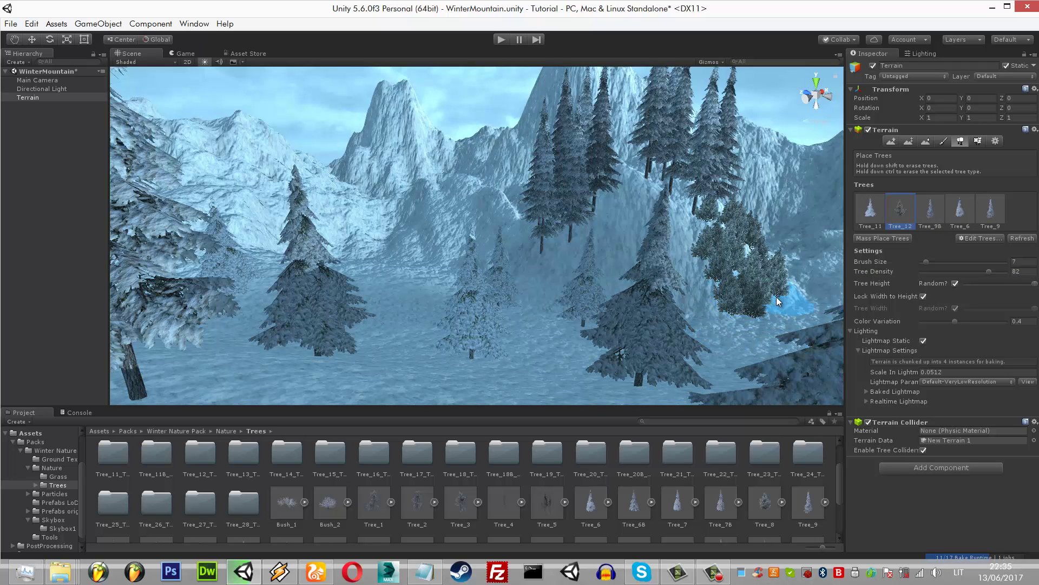
key("ctrl+z")
key("ctrl+z")
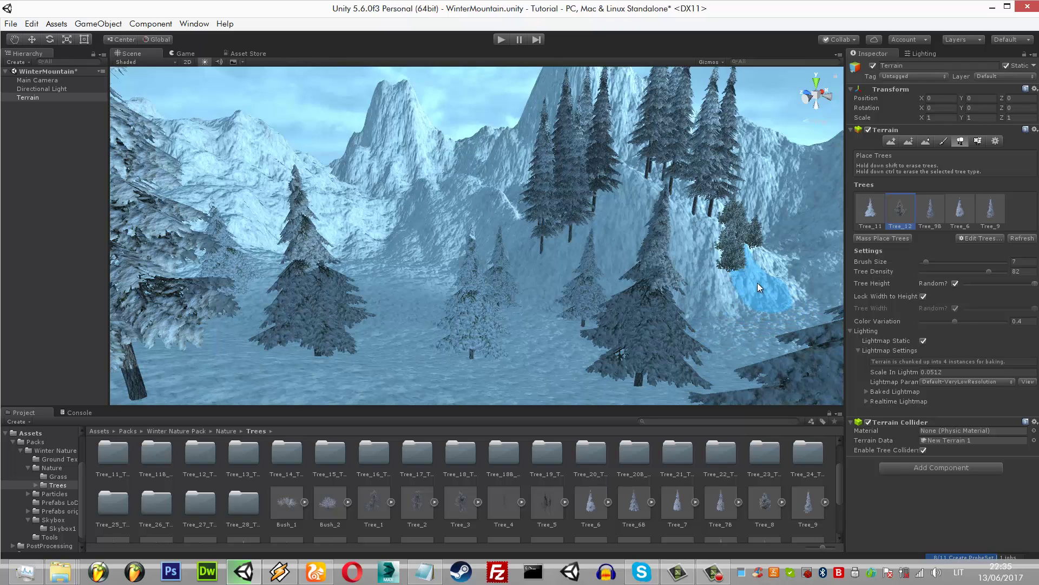
left_click_drag(790, 294, 762, 310)
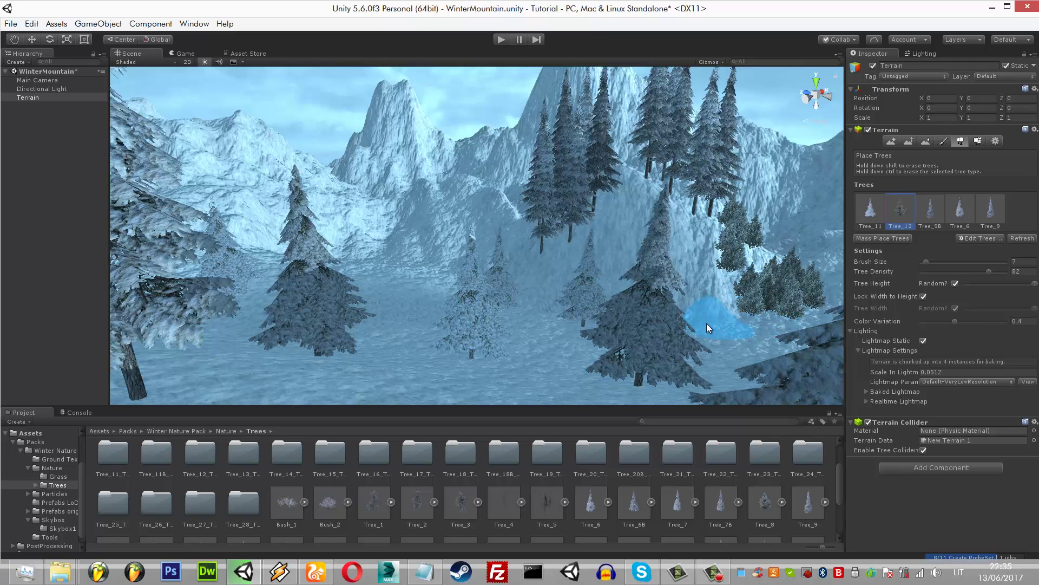
left_click(728, 325)
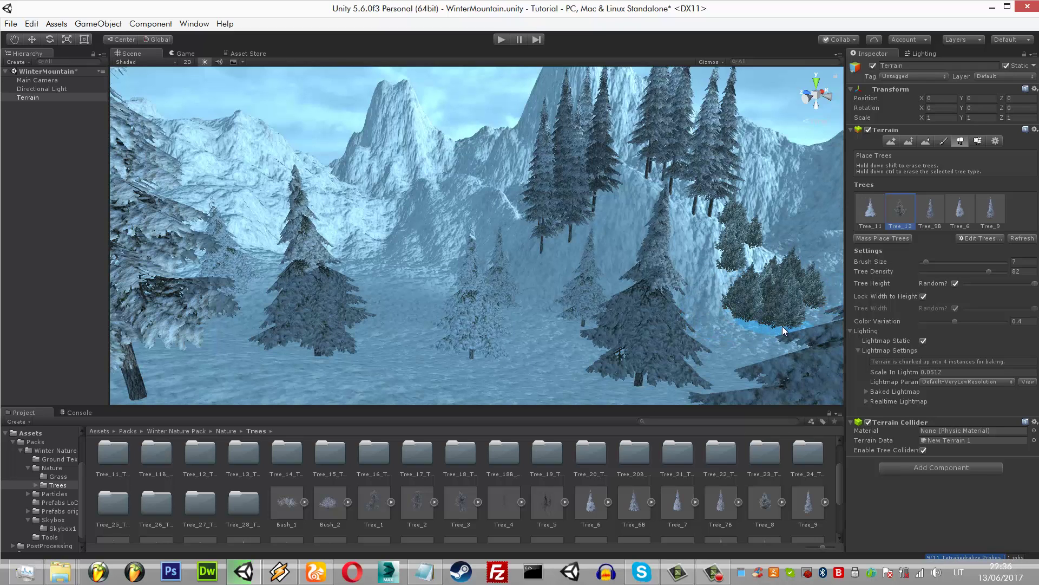
left_click(710, 337)
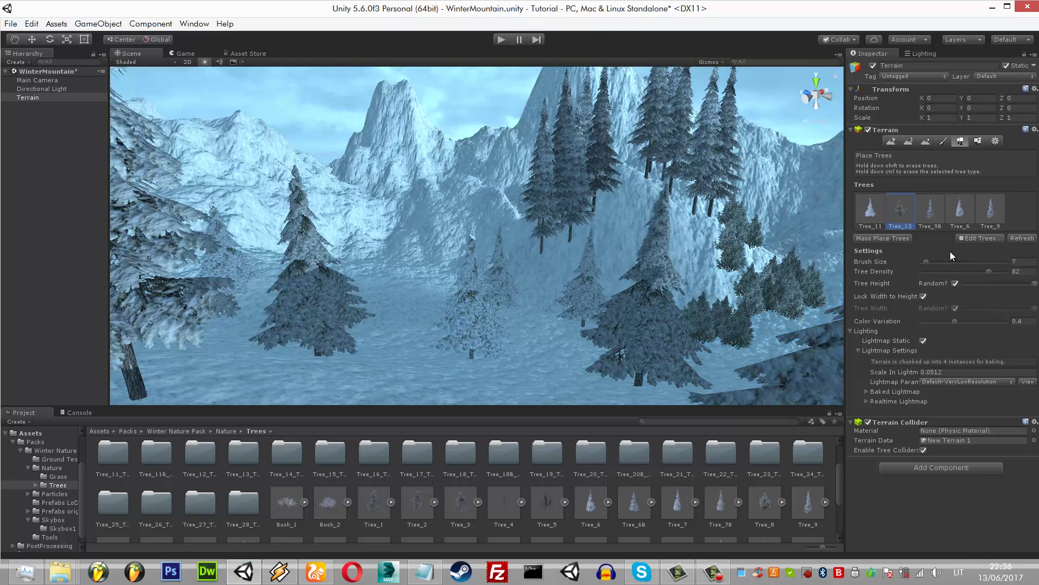
- Mix Tree_6 pines into the lower-right cluster, removing a misplaced tree
left_click(957, 212)
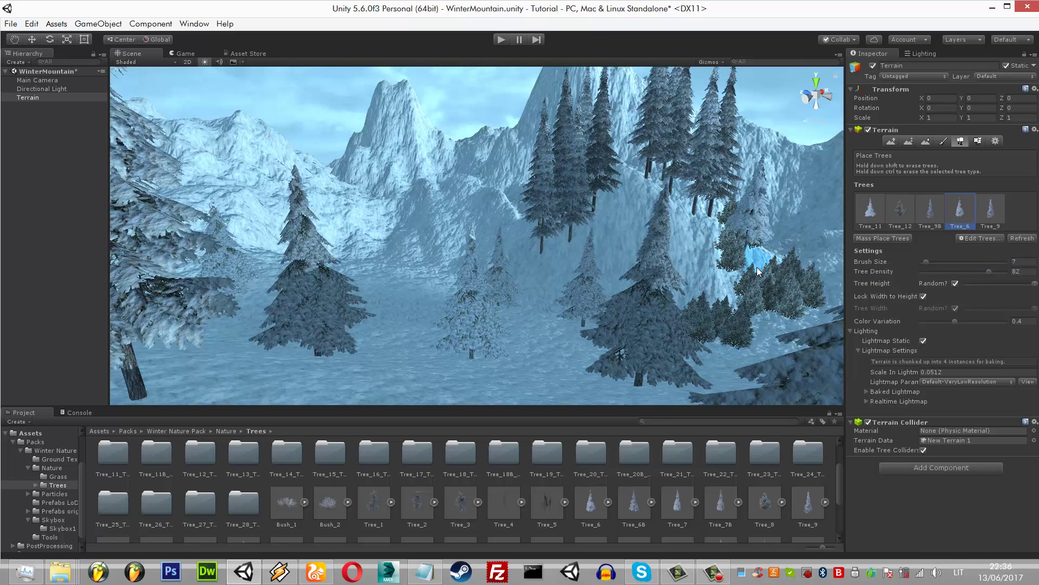
left_click(750, 260)
left_click(747, 263)
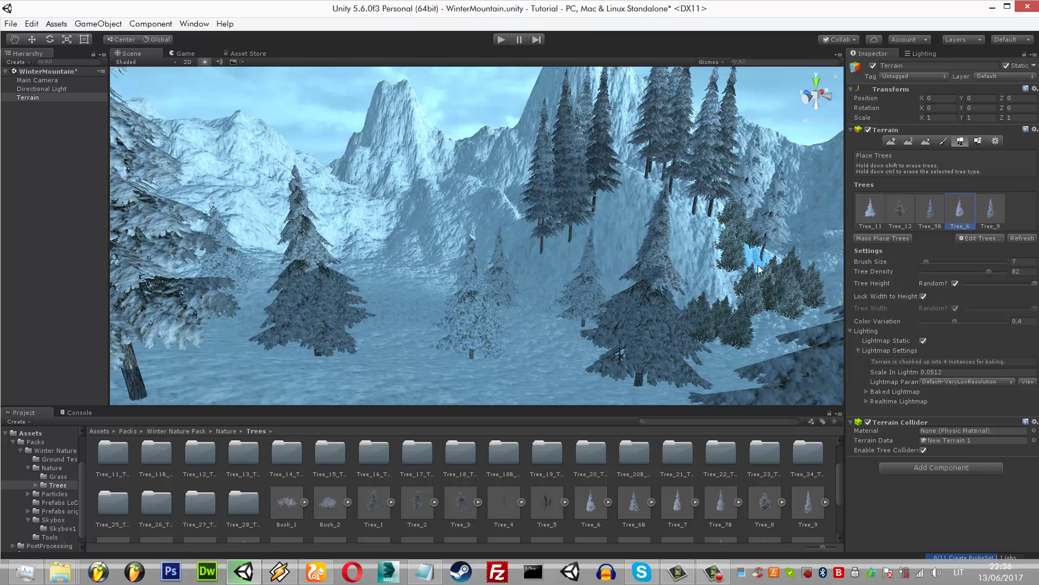
key("ctrl+z")
left_click(765, 276)
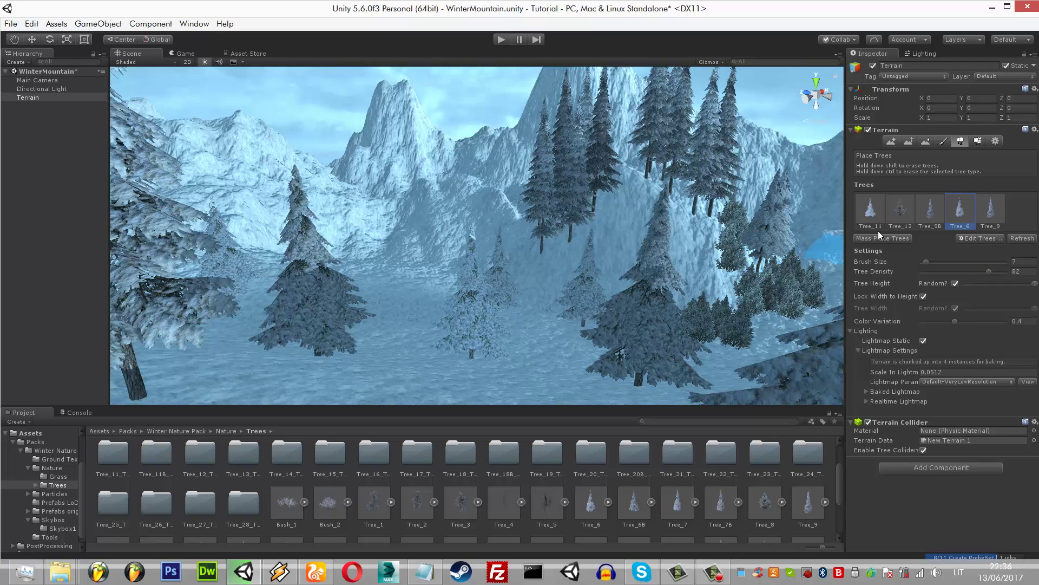
left_click(900, 208)
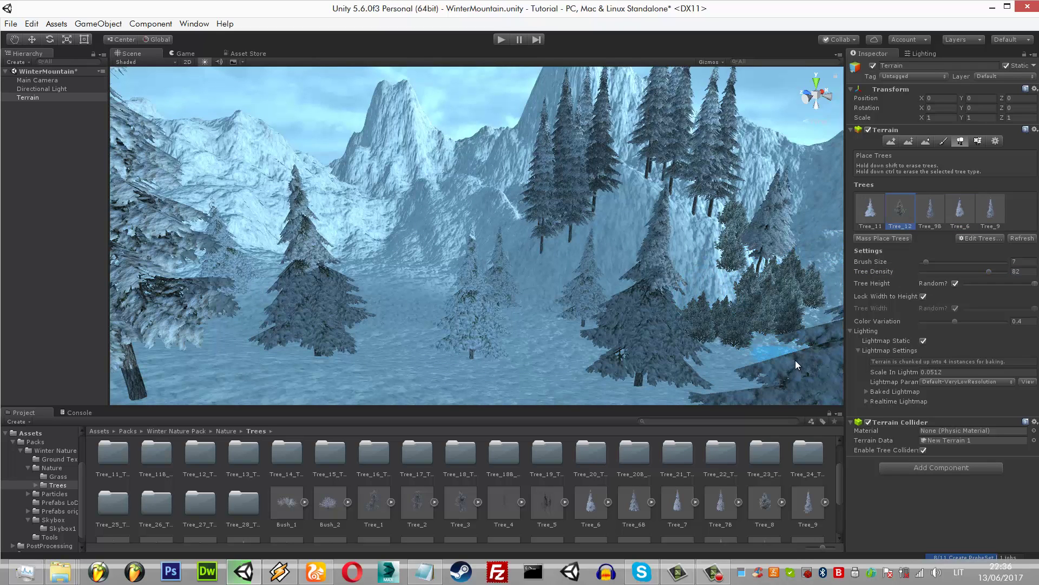
key("ctrl+z")
- Try a broad pine cluster at brush size 29.8, undo it, and reduce the brush to 16.5
left_click(955, 262)
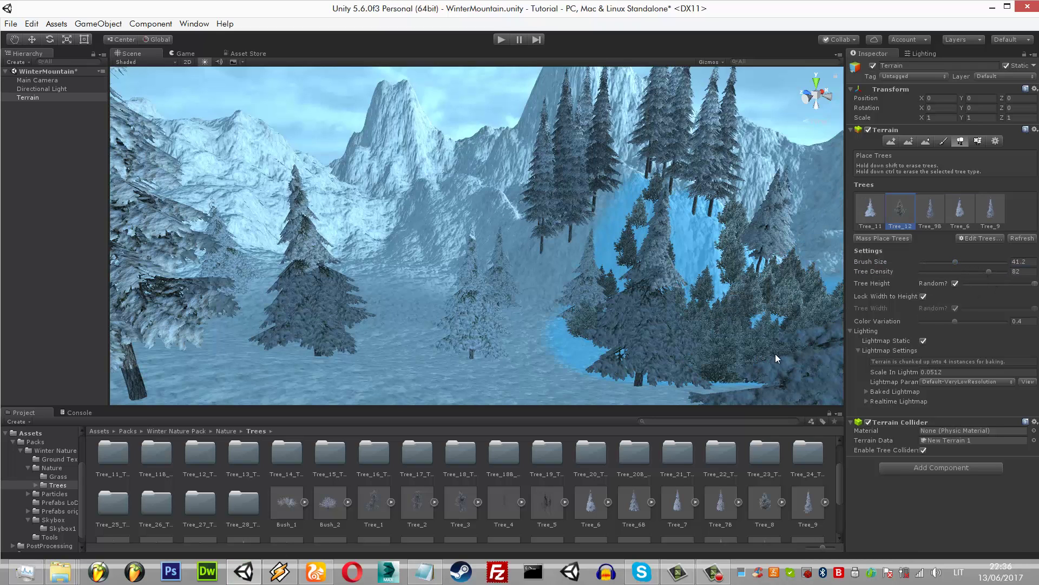
left_click(946, 262)
left_click_drag(813, 324, 792, 340)
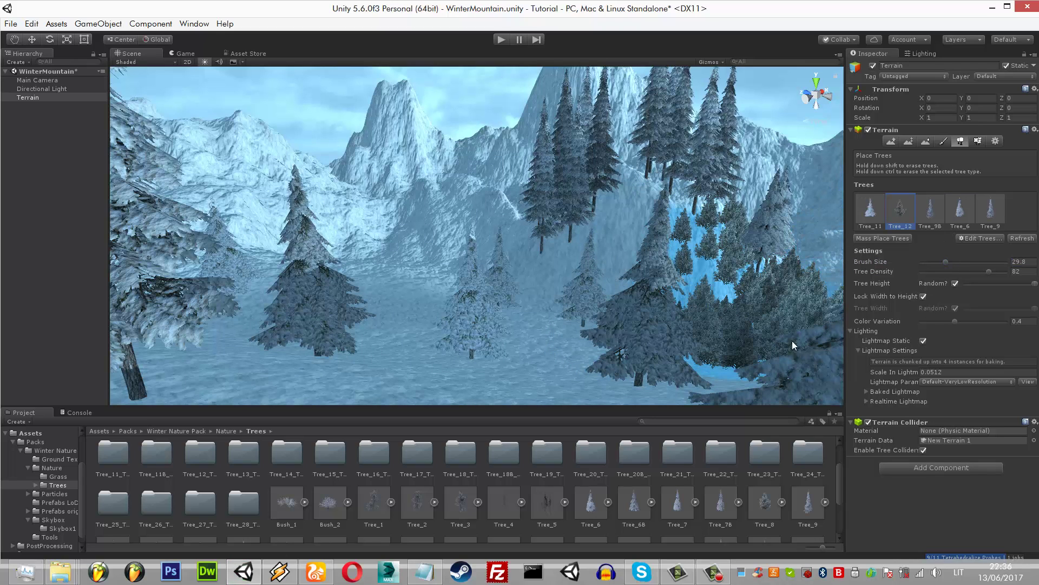
key("ctrl+z")
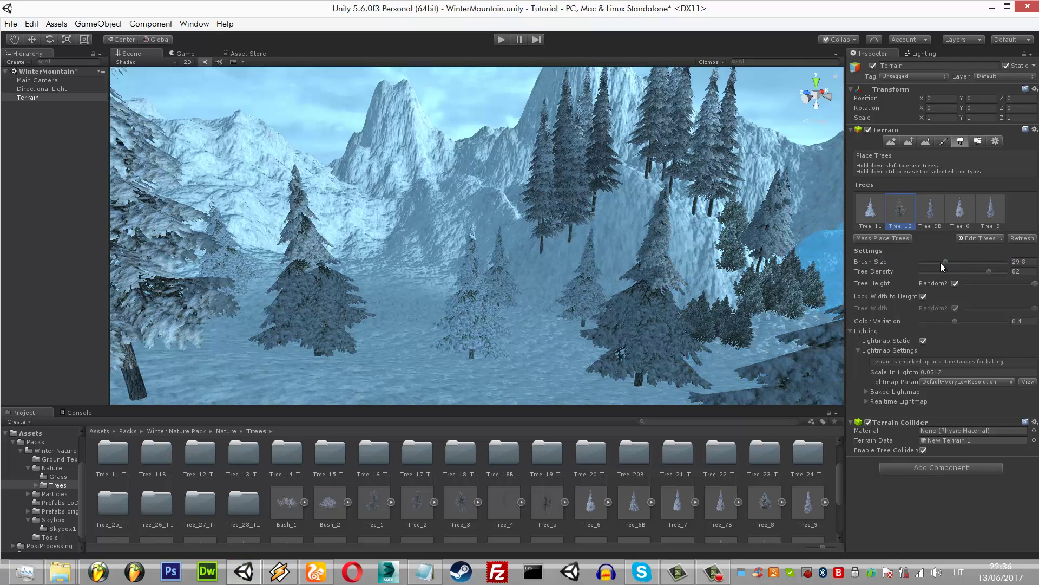
left_click(934, 261)
left_click(960, 208)
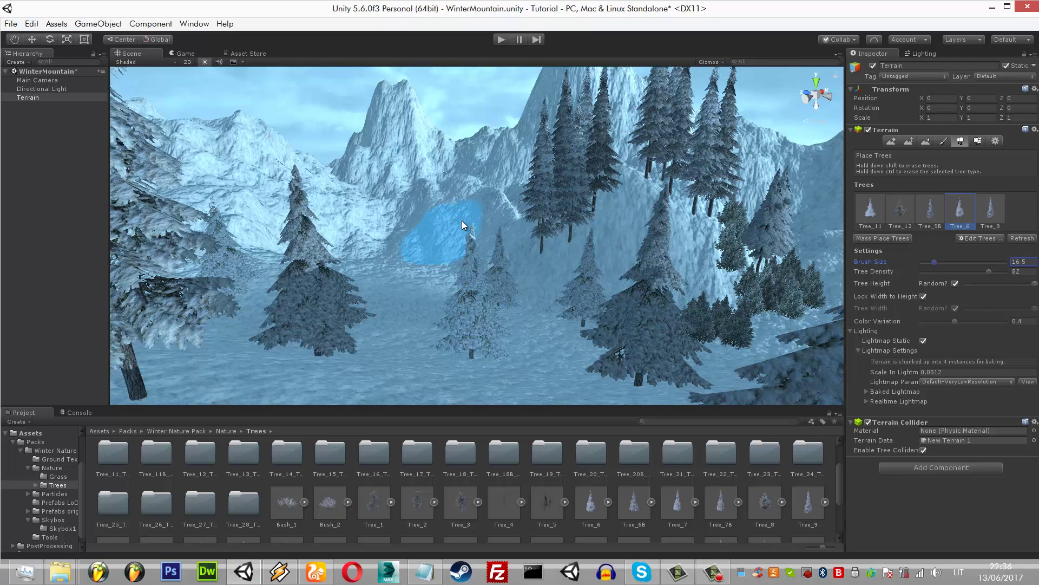
- Add Tree_10B to the terrain's tree list
left_click(900, 210)
left_click(980, 238)
left_click(971, 241)
scroll(699, 493, "down", 3)
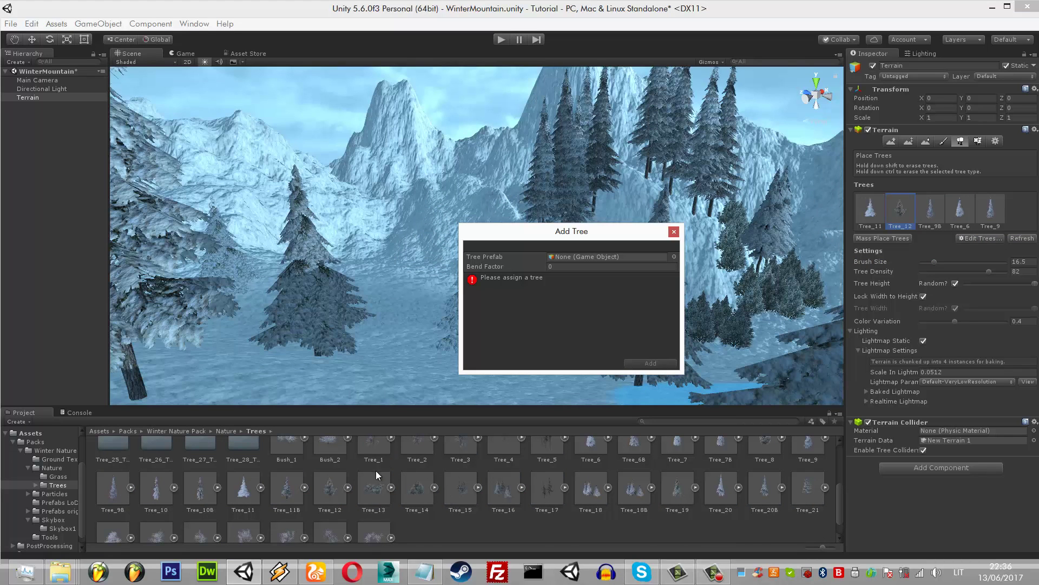
scroll(377, 474, "down", 1)
mouse_move(199, 462)
left_mouse_down()
mouse_move(541, 303)
mouse_move(583, 261)
left_mouse_up()
left_click(658, 360)
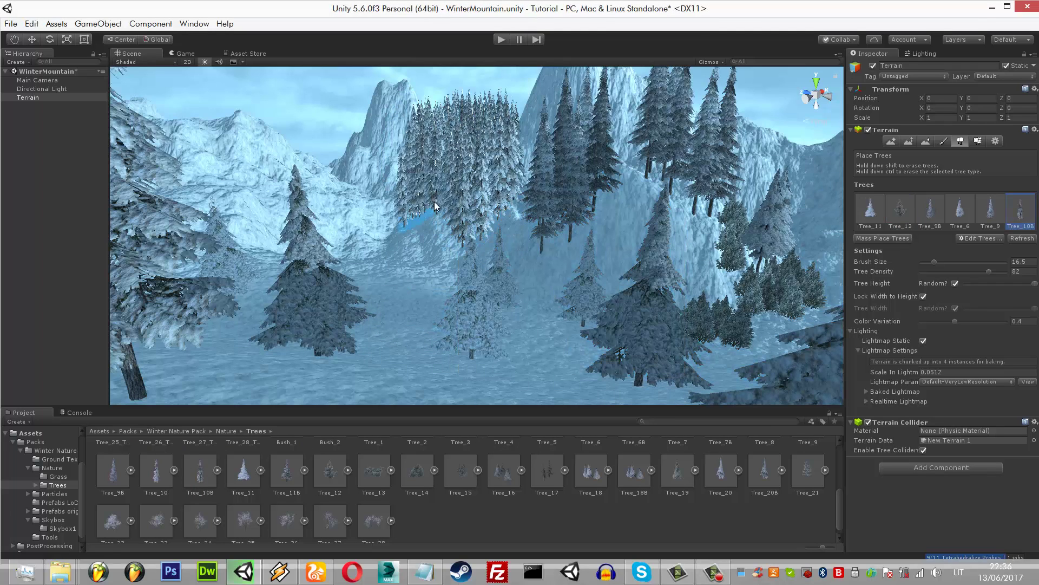
- Paint Tree_10B at density 51 and brush size 38.6, clearing it from the central slope
left_click(958, 271)
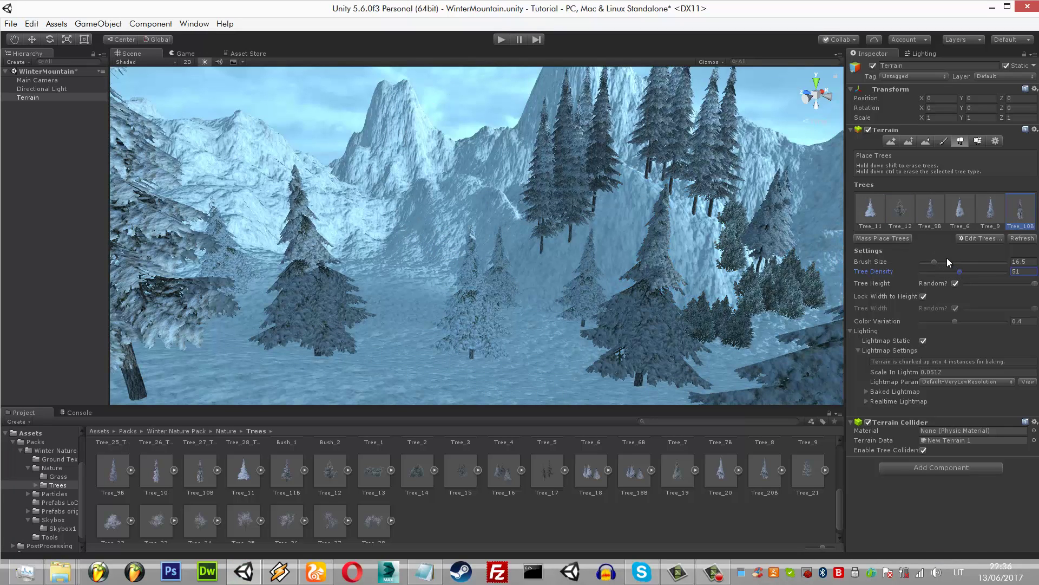
left_click(951, 262)
left_click(485, 208)
left_click_drag(443, 223, 324, 209, "shift")
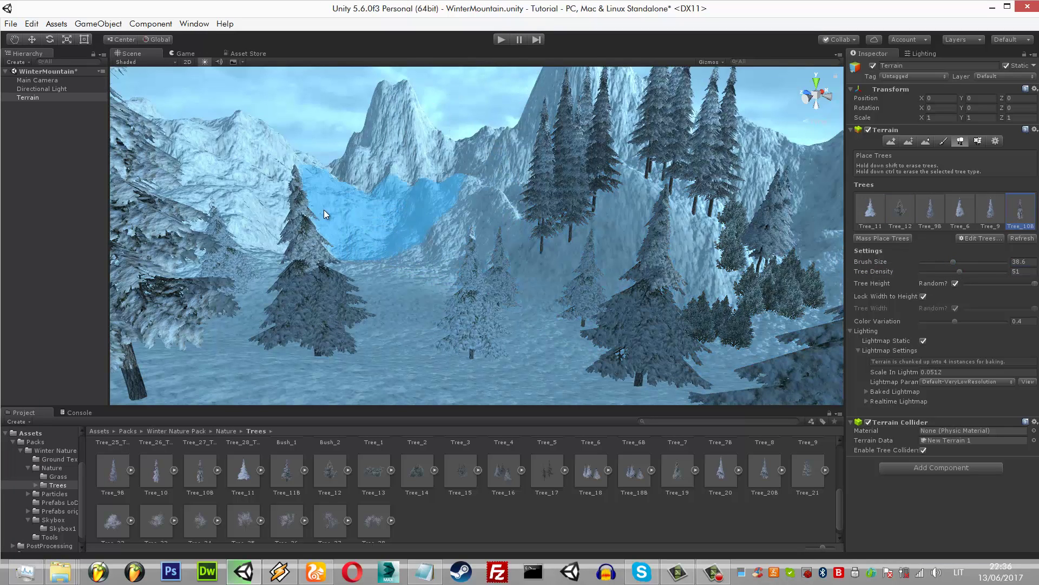
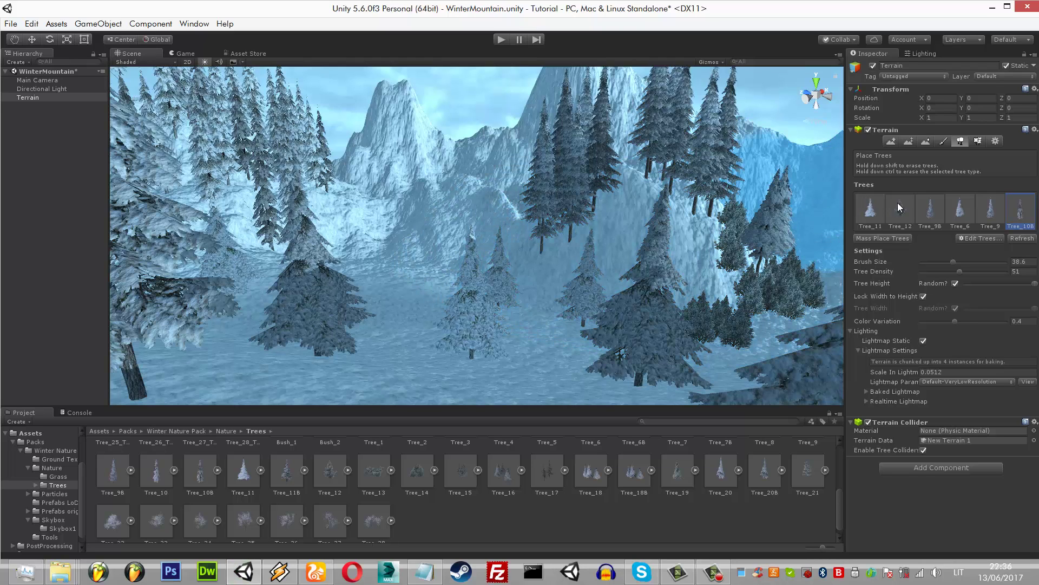
- At brush size 1, register the Tree_17 prefab as a tree type and paint two bare trees on the snowy slope
left_click_drag(960, 262, 916, 262)
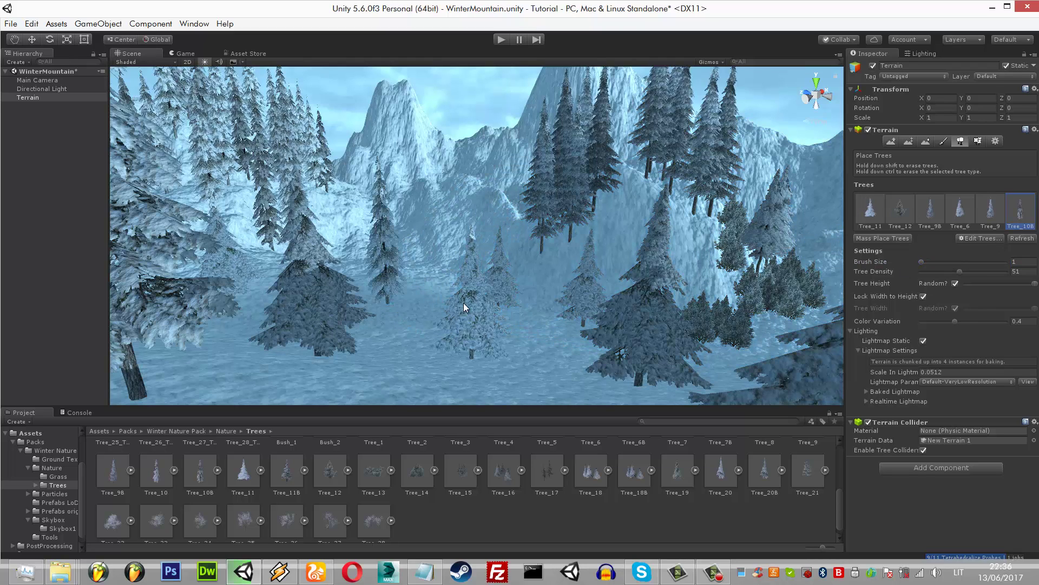
left_click(981, 239)
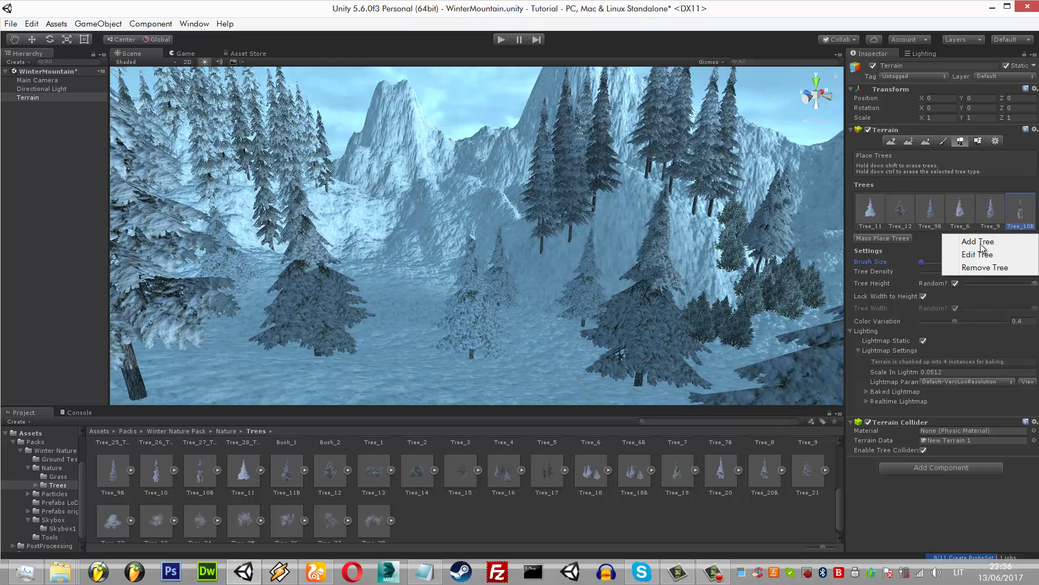
left_click(980, 244)
left_click_drag(547, 470, 606, 257)
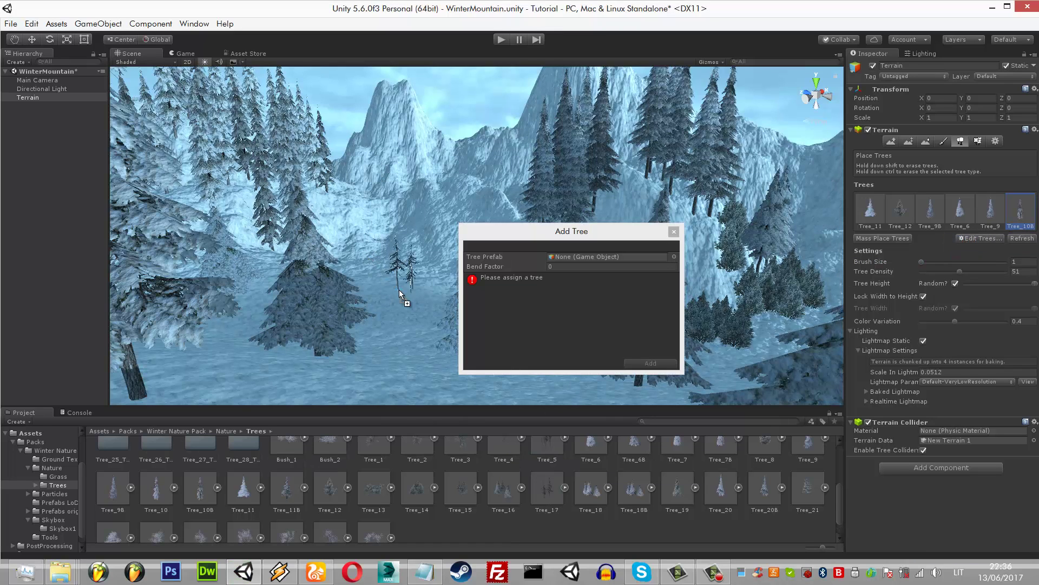
left_click(660, 363)
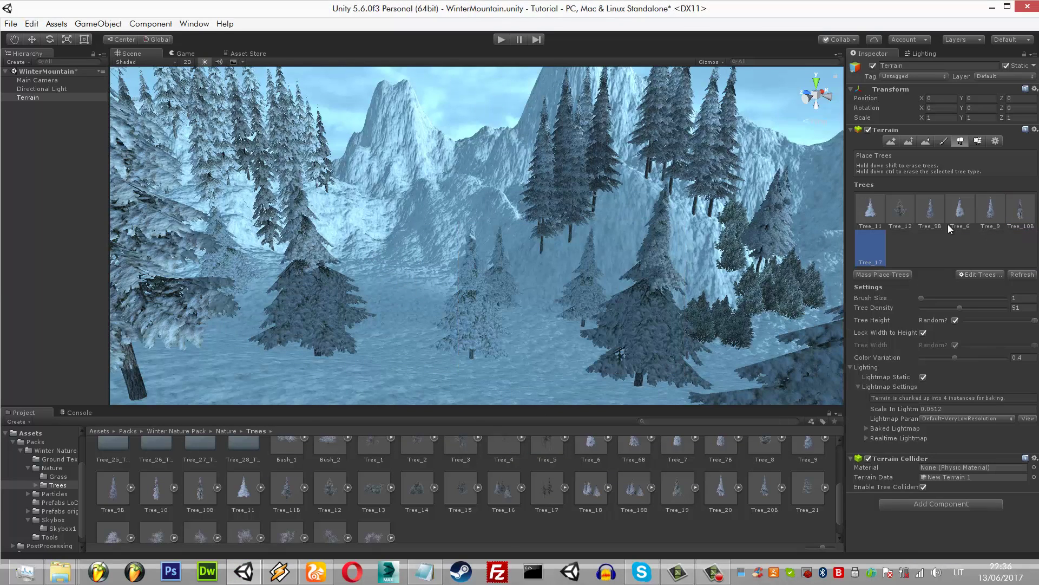
left_click(397, 298)
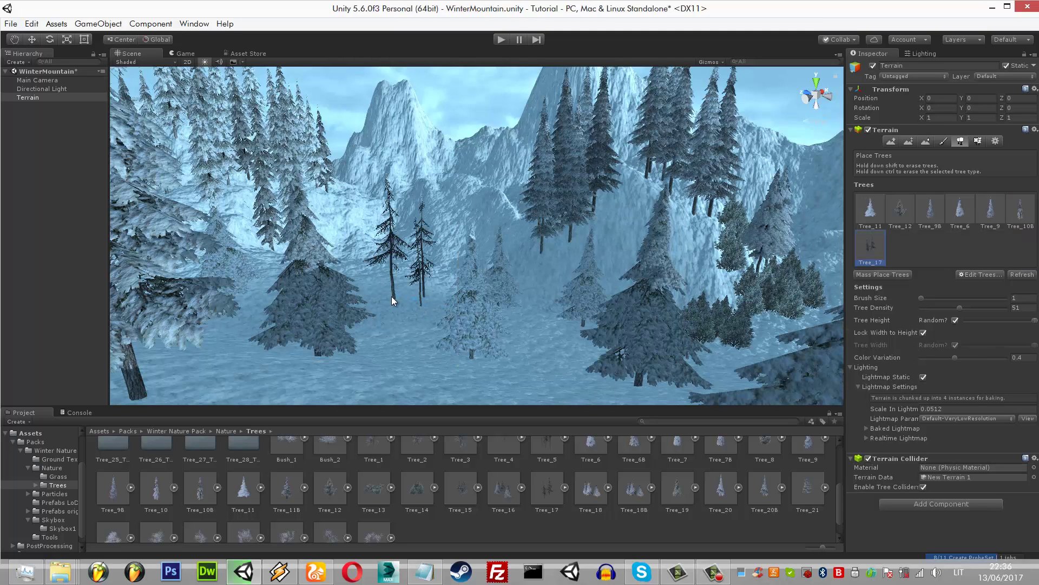
left_click(385, 297)
- Rotate the Directional Light to X -334.3 and Y 158.8
left_click(43, 89)
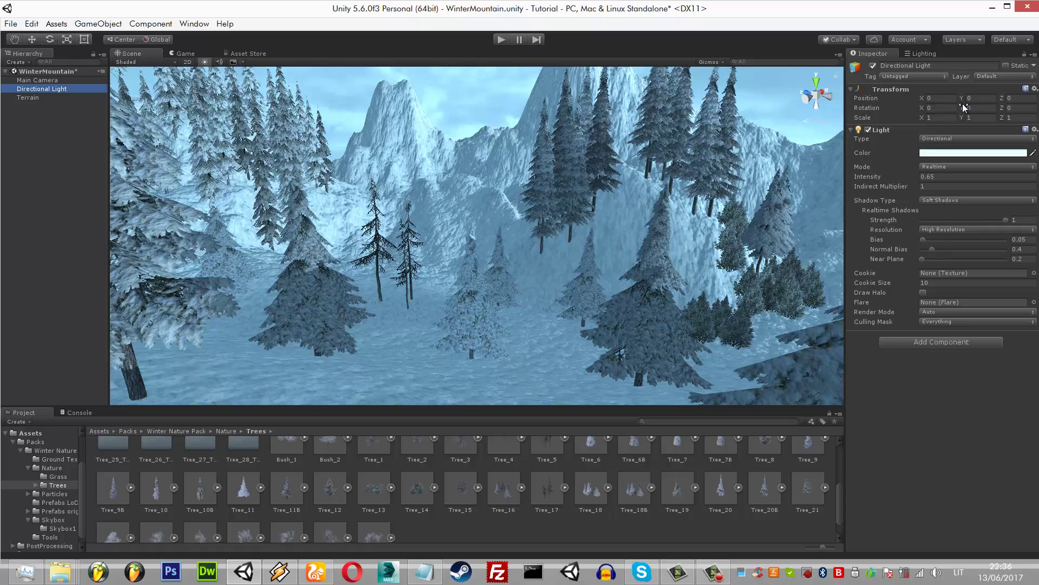
mouse_move(963, 108)
left_mouse_down()
mouse_move(453, 100)
mouse_move(411, 111)
left_mouse_up()
mouse_move(922, 108)
left_mouse_down()
mouse_move(724, 158)
mouse_move(551, 247)
mouse_move(596, 260)
left_mouse_up()
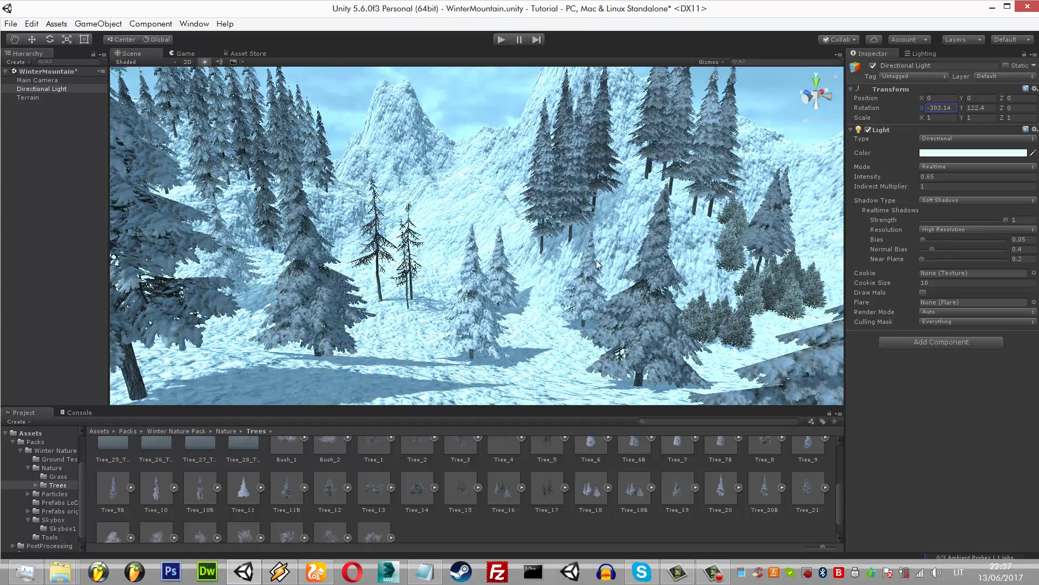
mouse_move(596, 260)
left_mouse_down()
mouse_move(878, 170)
mouse_move(433, 326)
left_mouse_up()
left_click(962, 113)
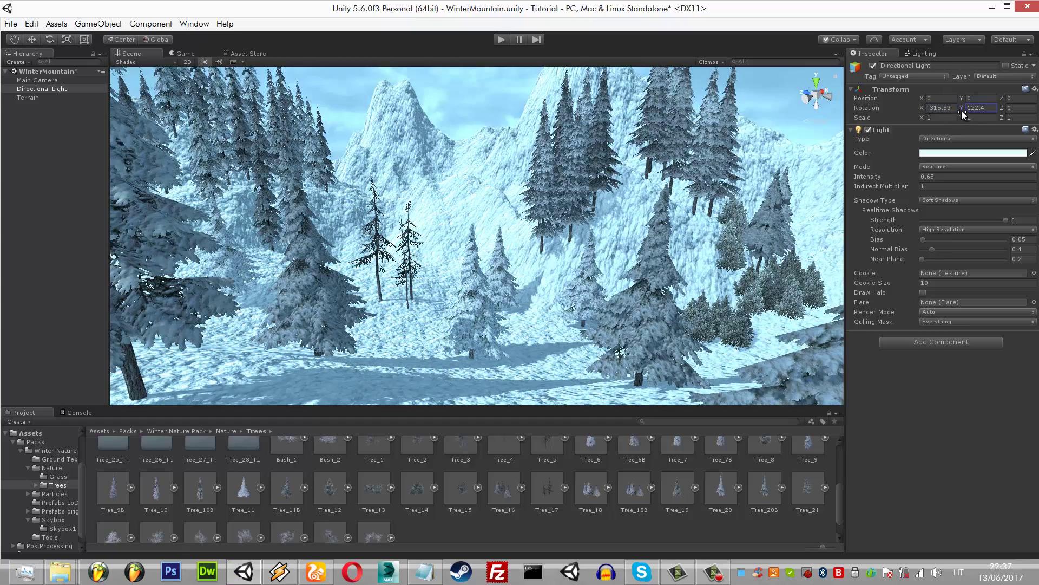
mouse_move(963, 113)
left_mouse_down()
mouse_move(469, 122)
mouse_move(599, 119)
mouse_move(498, 108)
left_mouse_up()
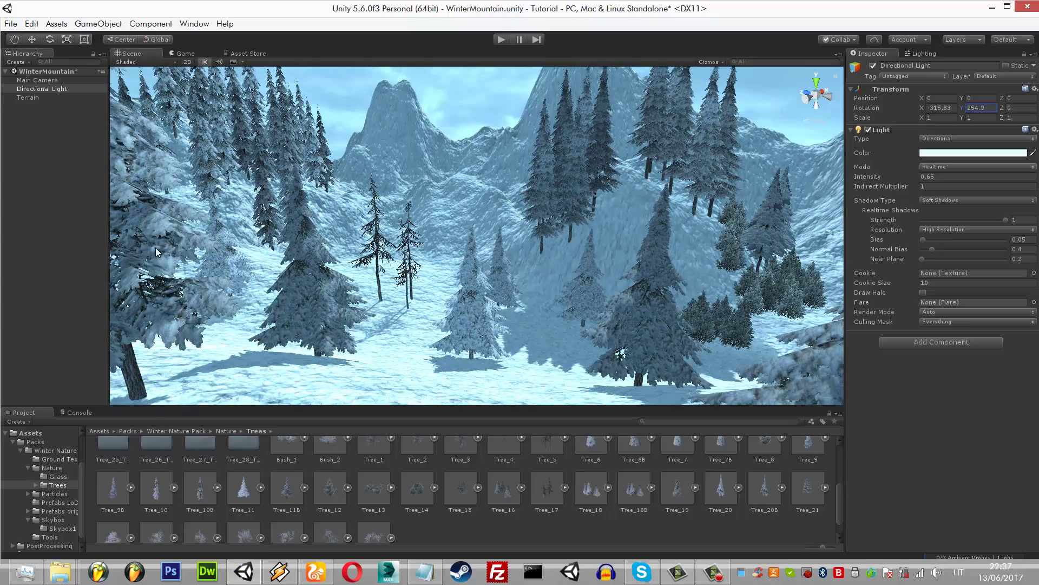
mouse_move(498, 109)
left_mouse_down()
mouse_move(1032, 279)
mouse_move(28, 269)
left_mouse_up()
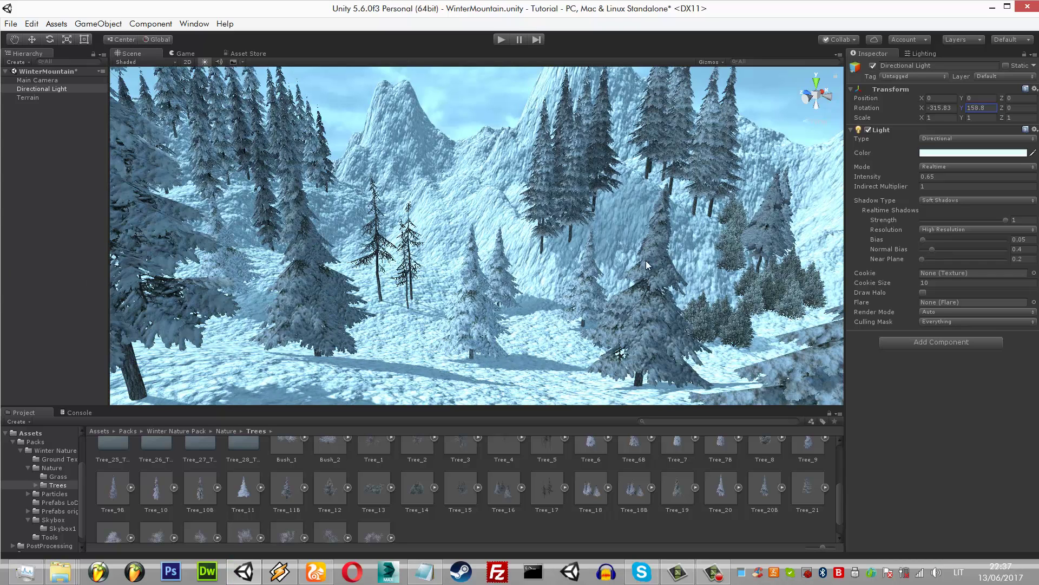
- Set the light's intensity to 0.5 and tilt the sun slightly lower
left_click(943, 176)
type(".5")
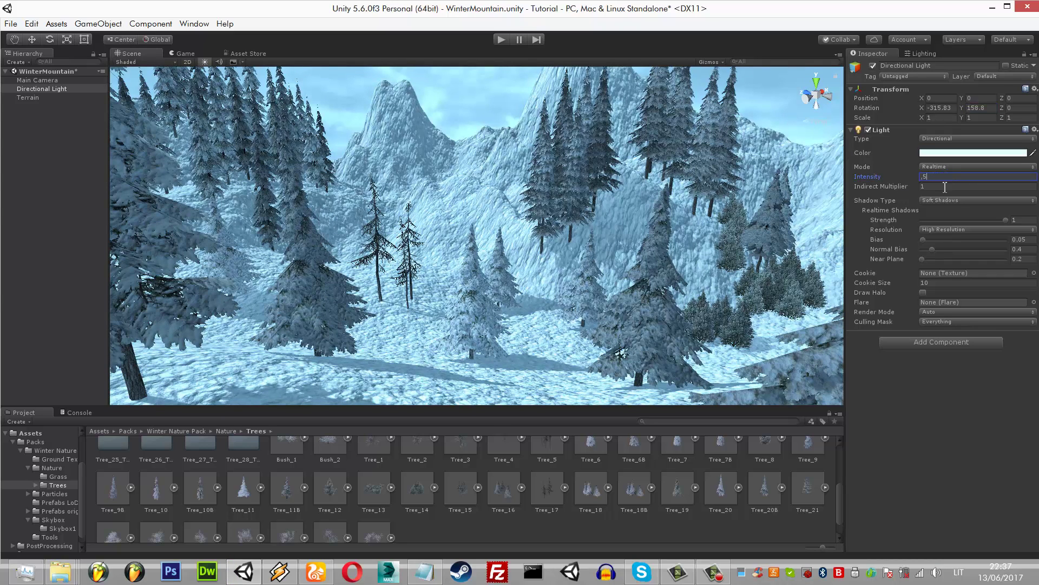
key("BackSpace")
type("1")
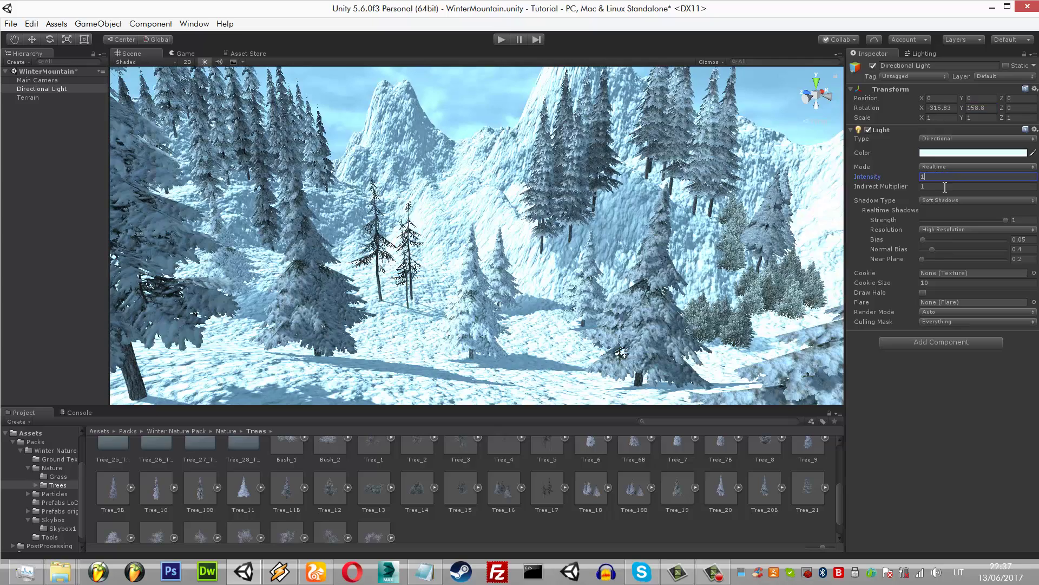
key("BackSpace")
type(".5")
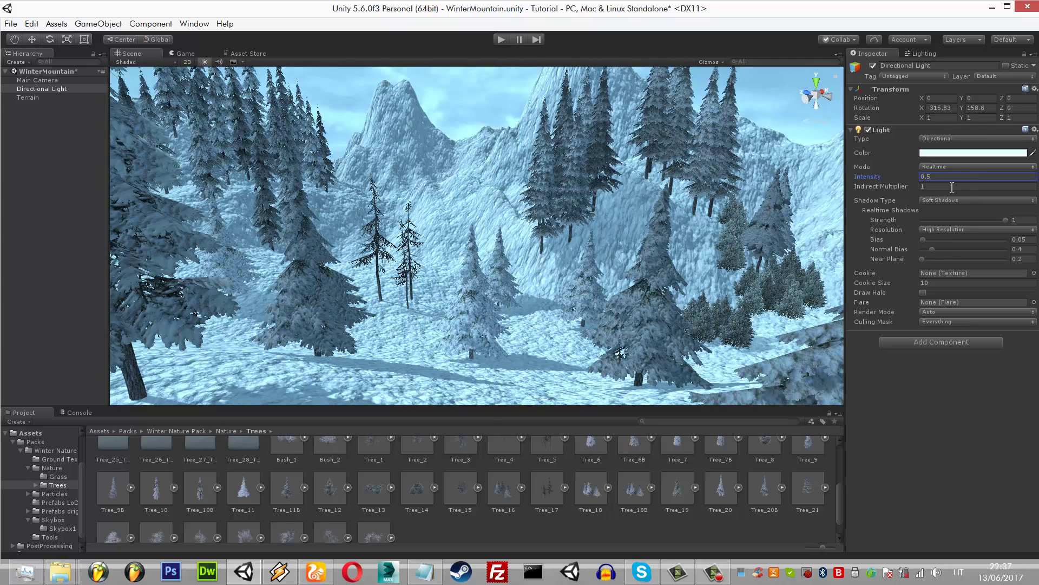
mouse_move(924, 109)
left_mouse_down()
mouse_move(832, 142)
mouse_move(898, 140)
left_mouse_up()
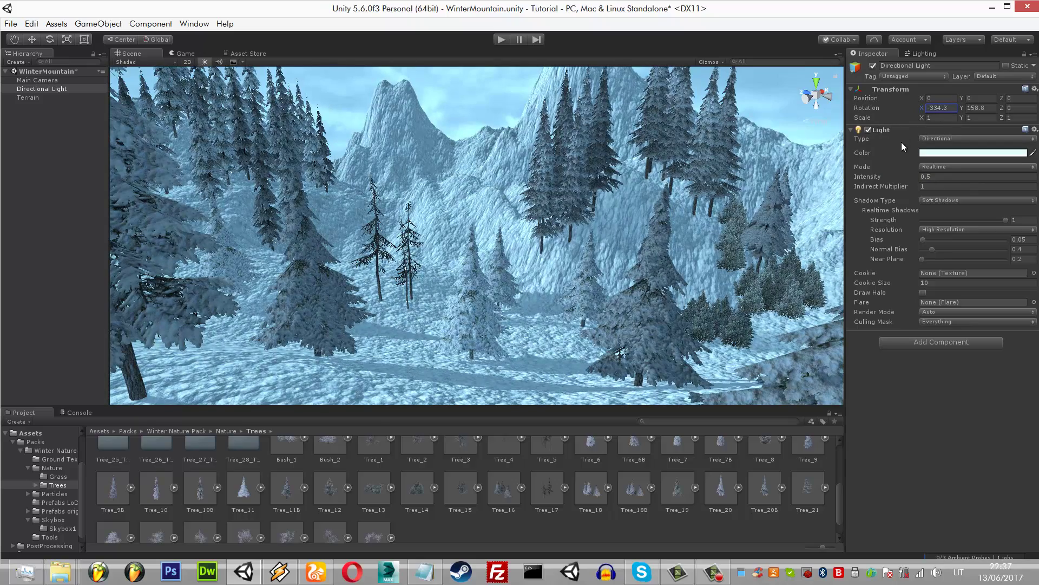
- Tint the directional light a deep orange (FF801EFF)
left_click(985, 153)
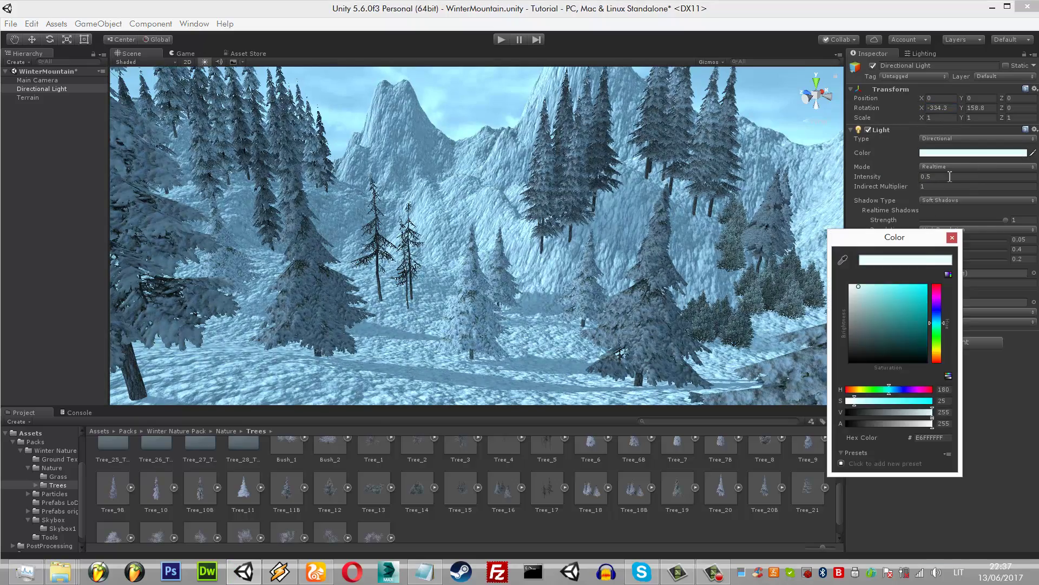
left_click(938, 350)
left_click_drag(941, 355, 941, 357)
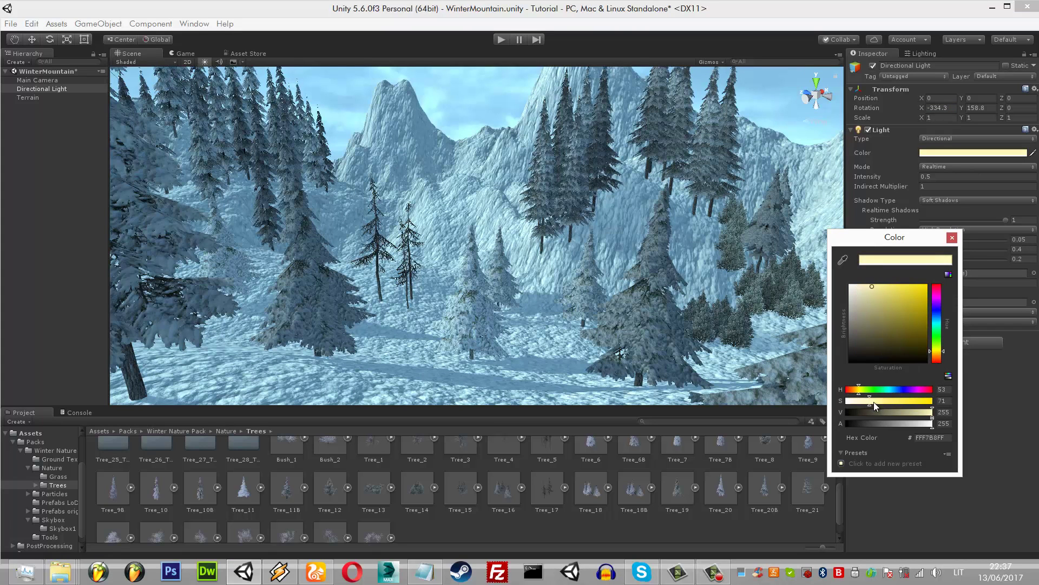
left_click_drag(873, 400, 904, 400)
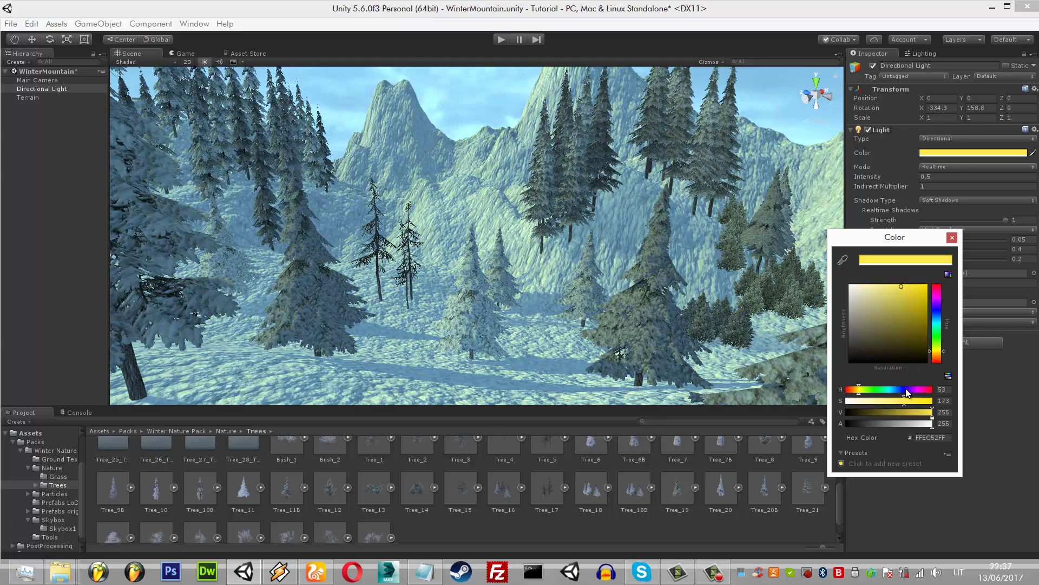
left_click(936, 358)
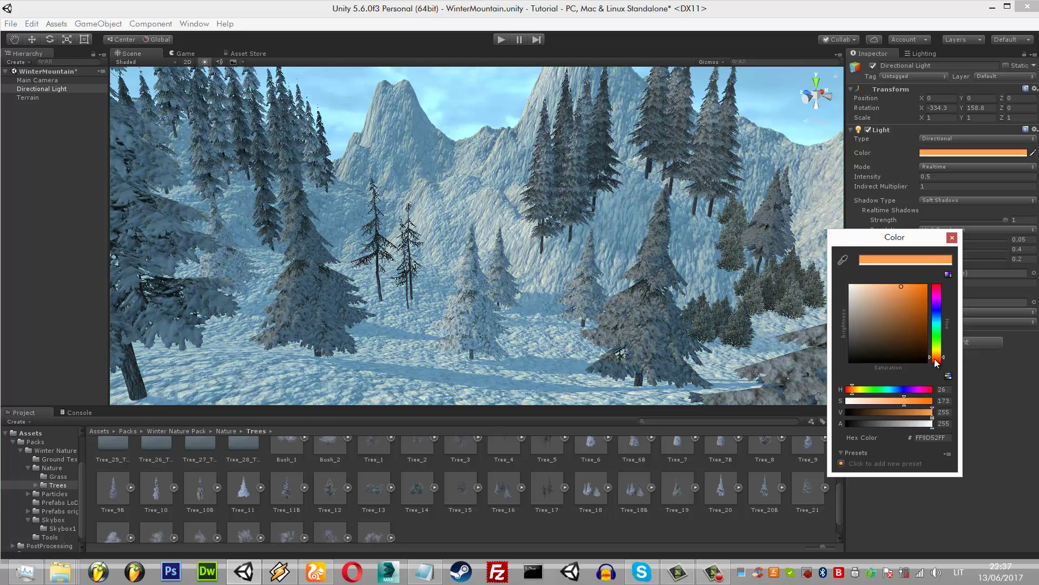
left_click_drag(904, 401, 924, 398)
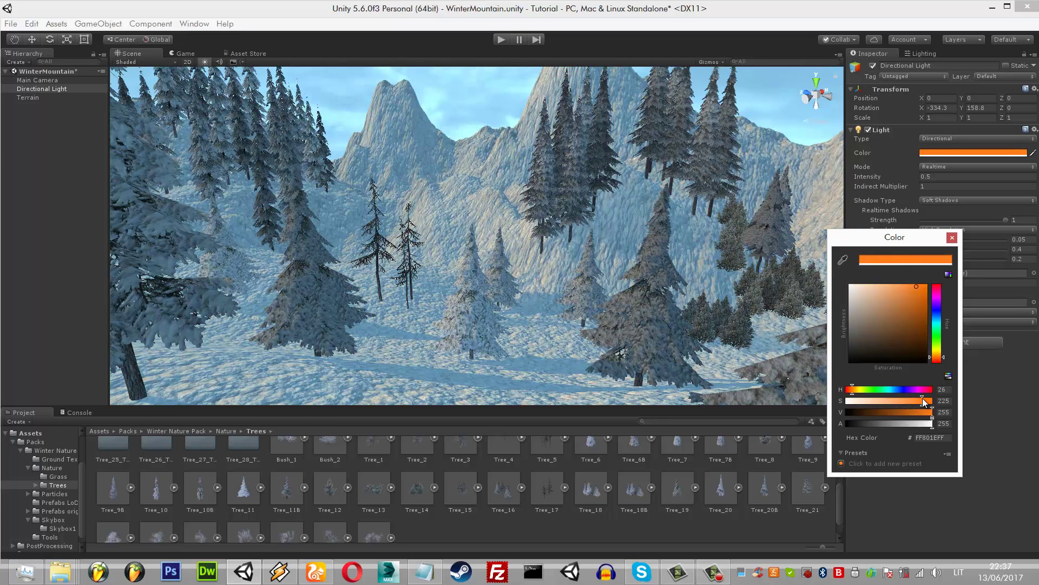
left_click(970, 180)
- Set the directional light's intensity to 0.6
left_click(970, 180)
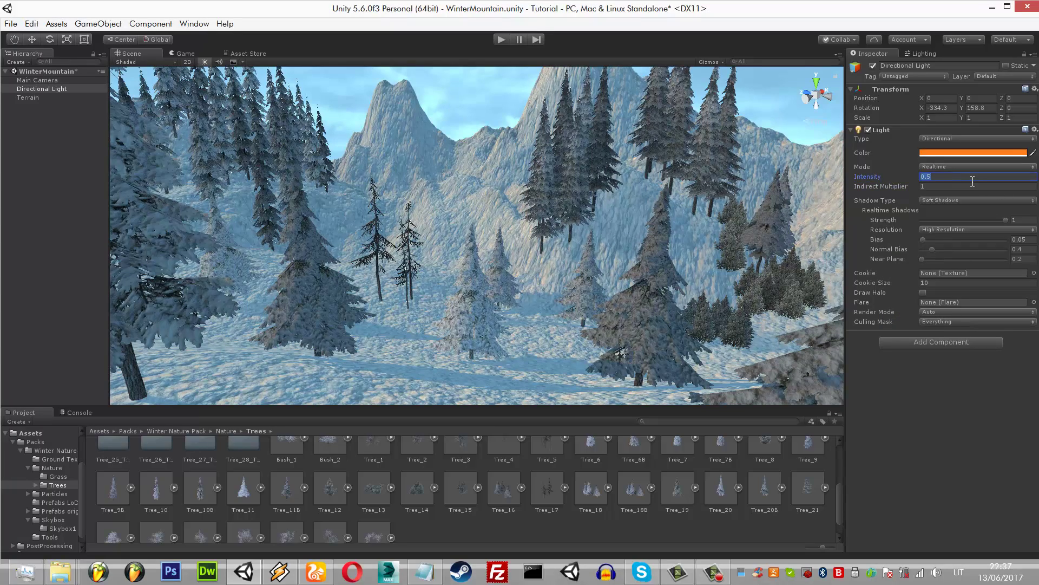
type("1")
key("BackSpace")
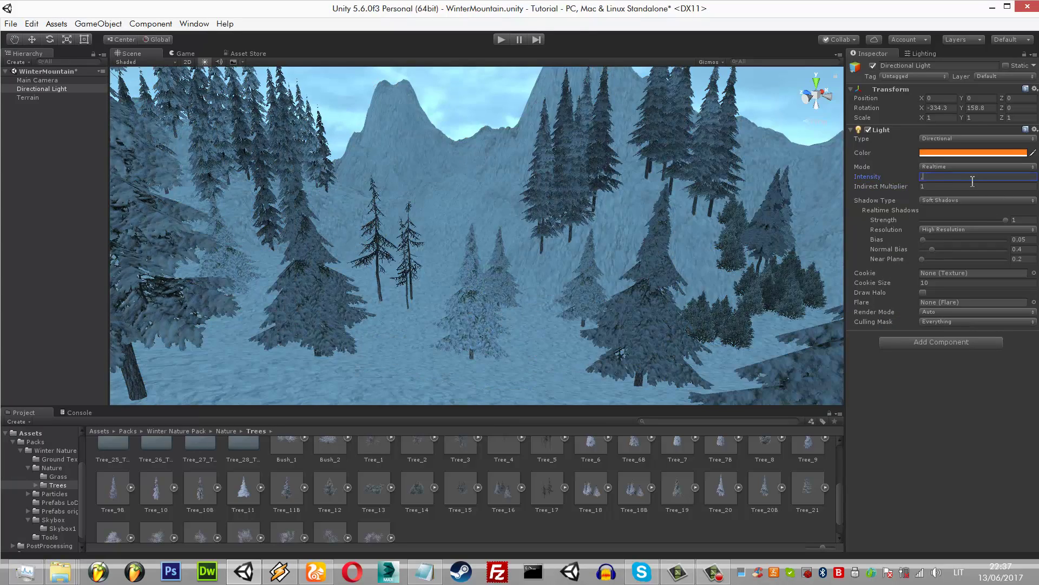
type(".8")
key("BackSpace")
type("7")
key("BackSpace")
type("6")
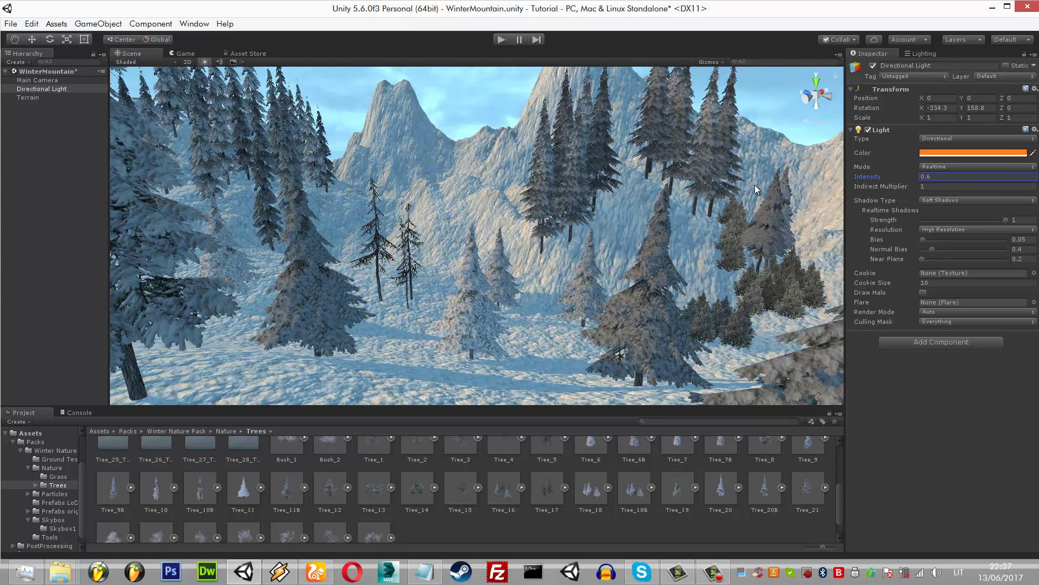
- Open the skybox1B material from the Lighting settings and try a reddish tint
left_click(926, 54)
double_click(950, 92)
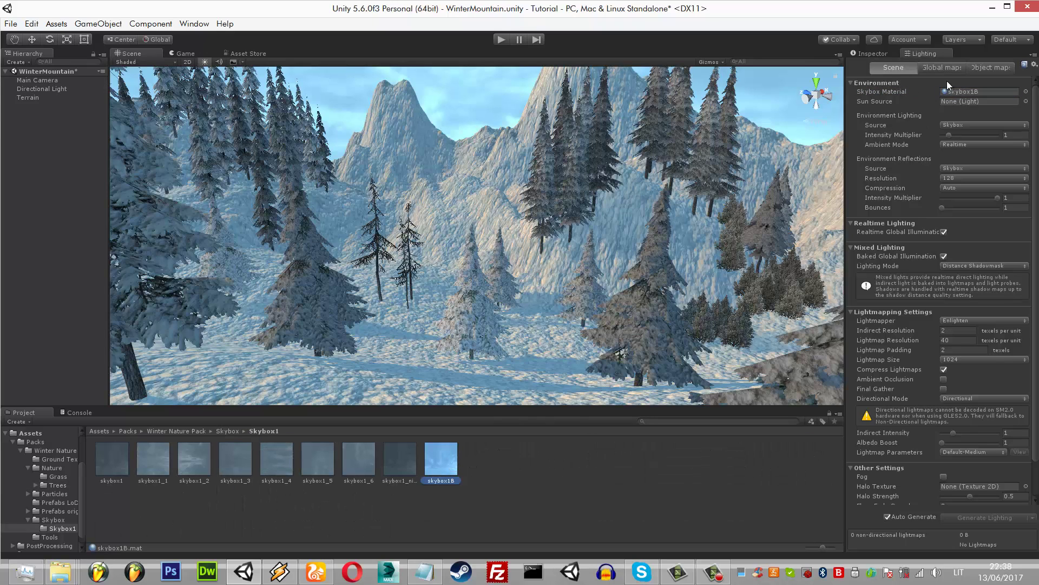
left_click(873, 54)
left_click(1015, 89)
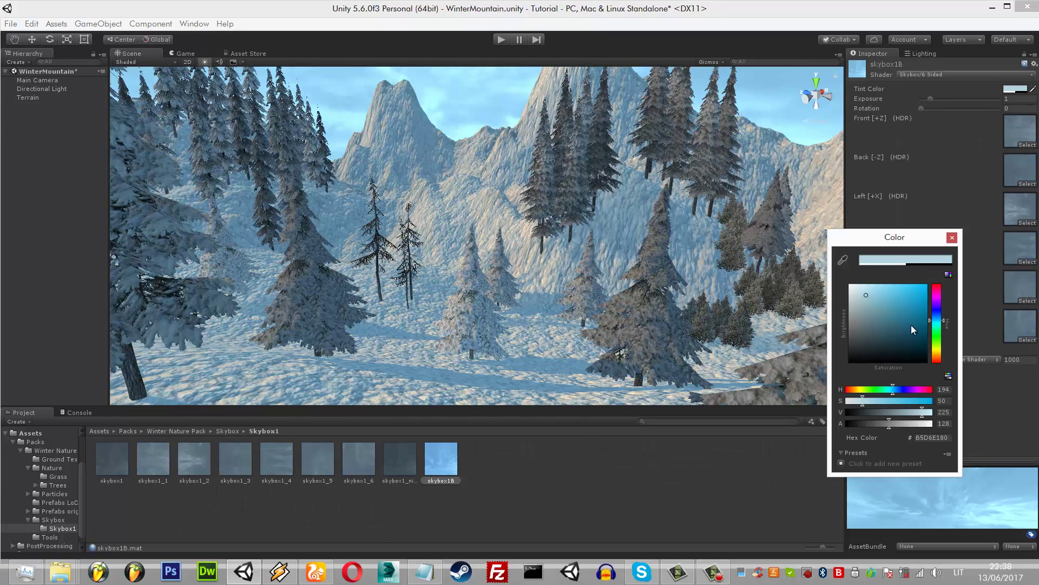
left_click_drag(938, 354, 943, 358)
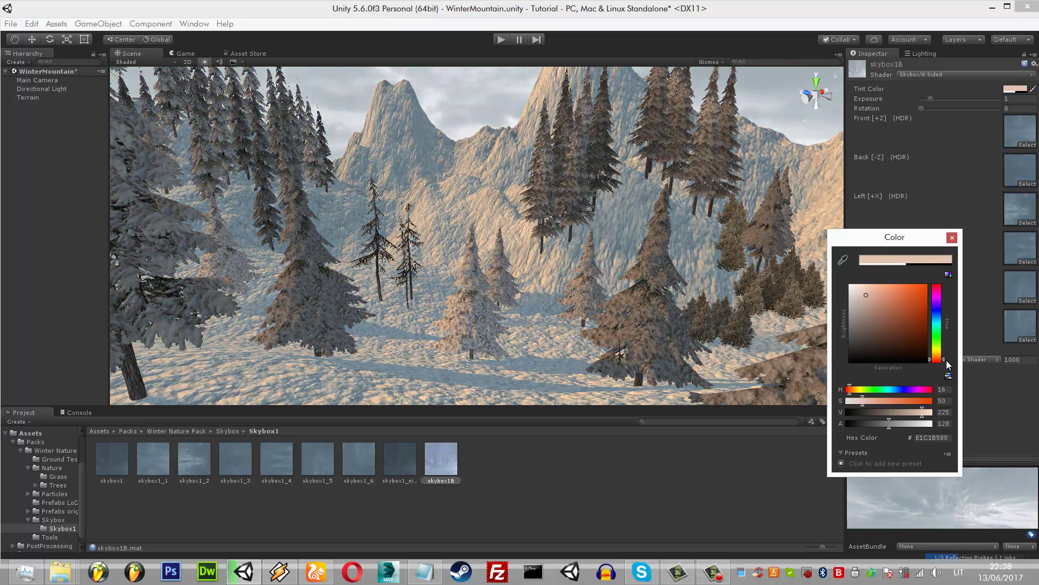
left_click(699, 287)
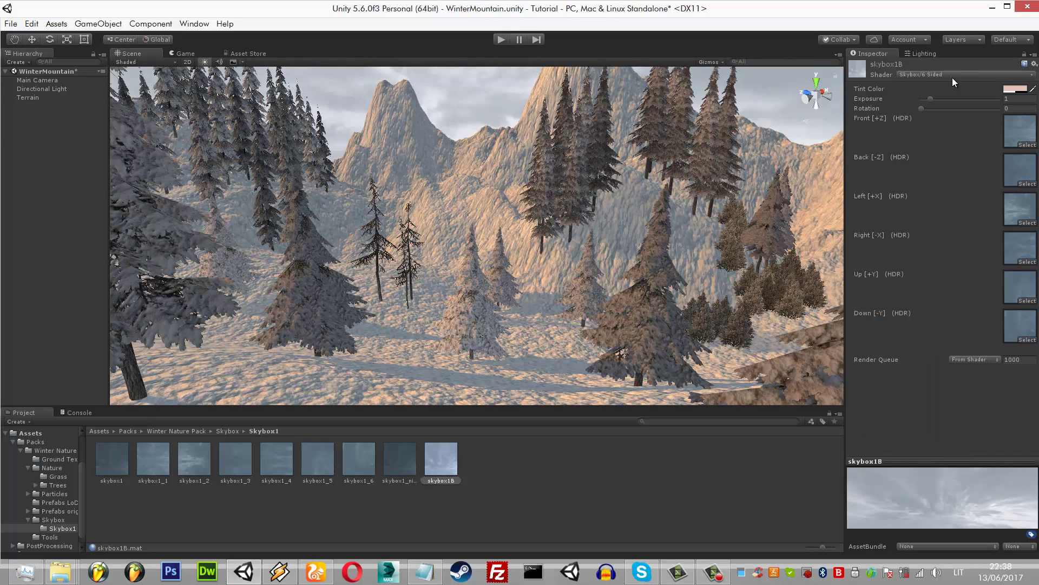
- Shift the skybox Tint Color through cyan to a pale blue (B5C6E1)
left_click(1013, 88)
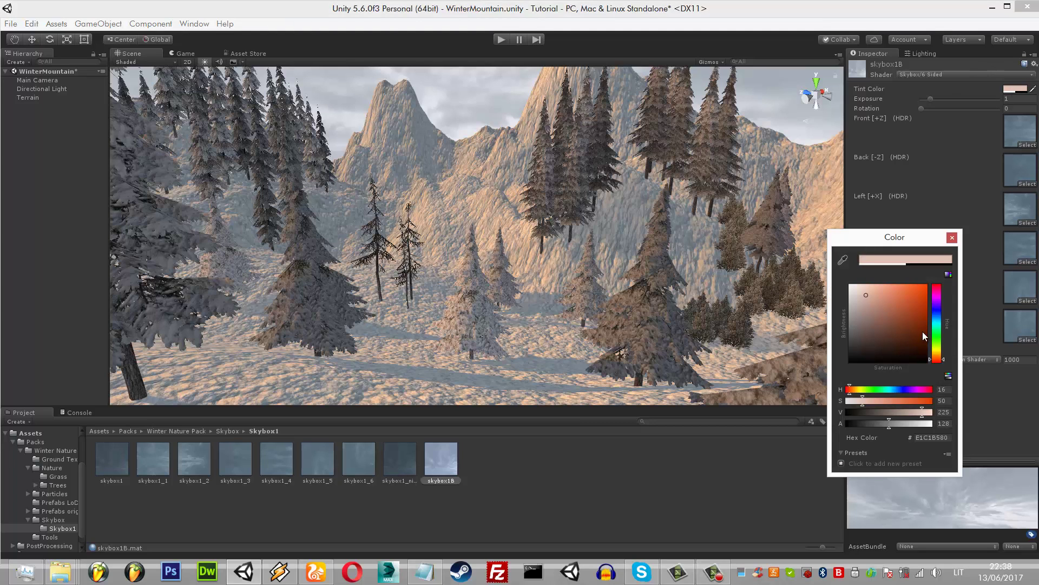
left_click(940, 334)
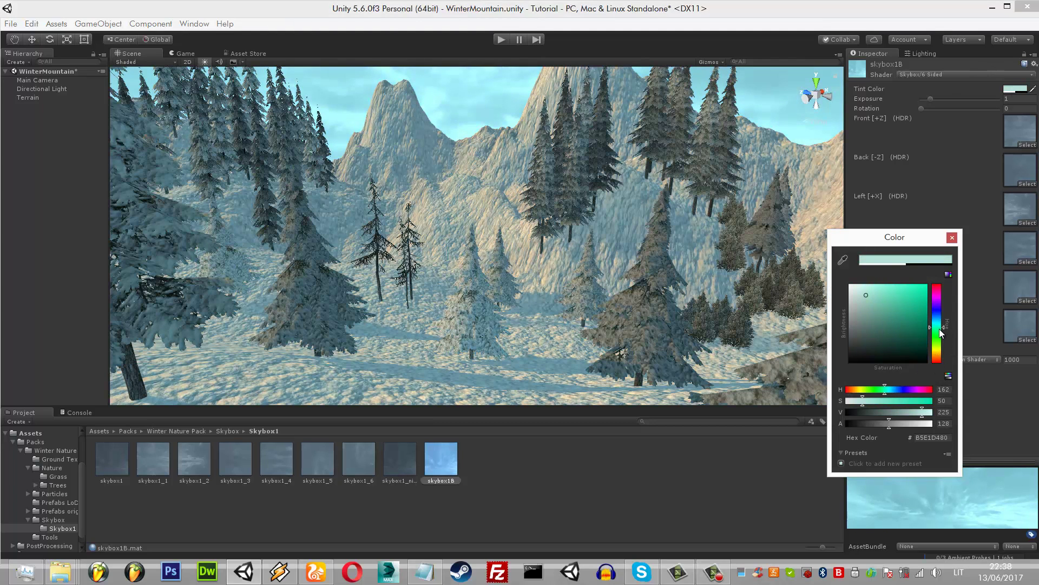
left_click_drag(941, 338, 942, 330)
left_click(952, 237)
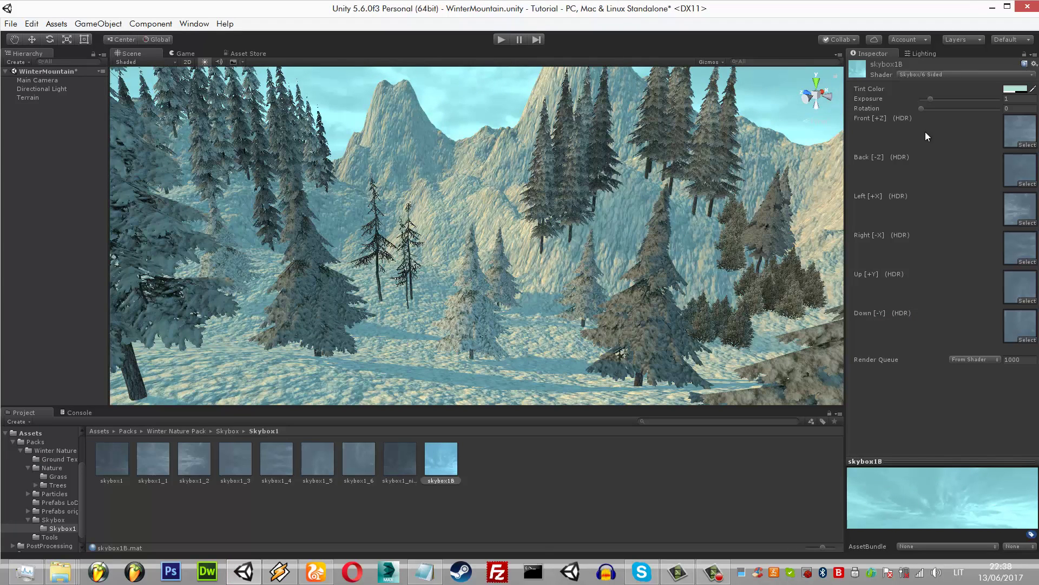
left_click(1020, 88)
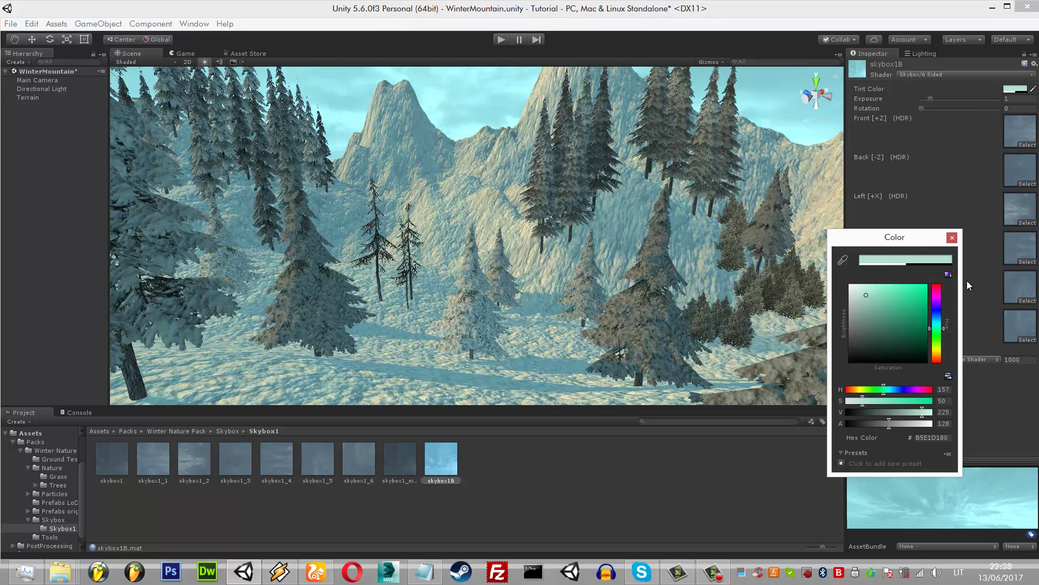
left_click_drag(938, 321, 939, 324)
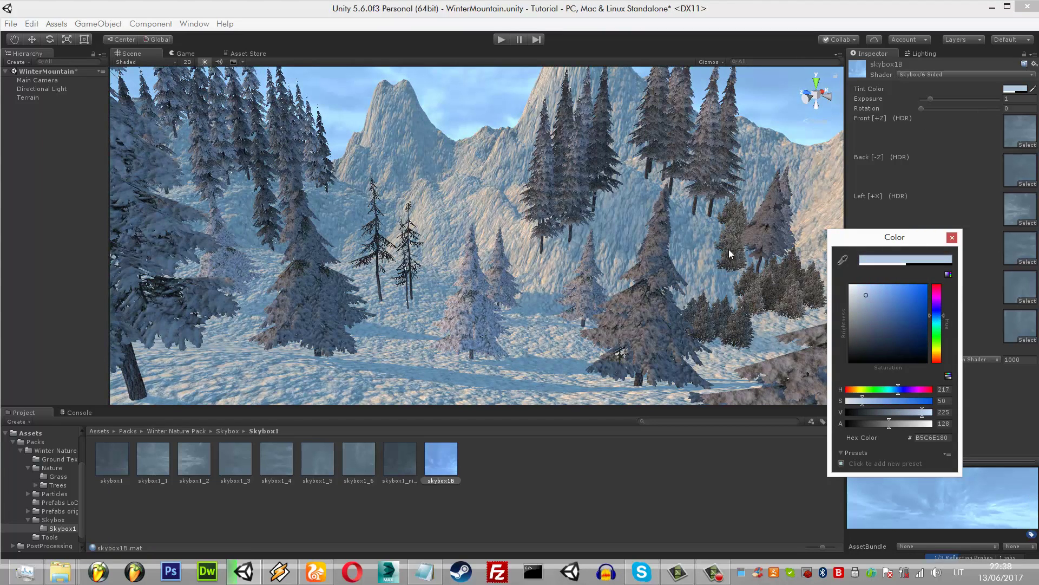
left_click(666, 208)
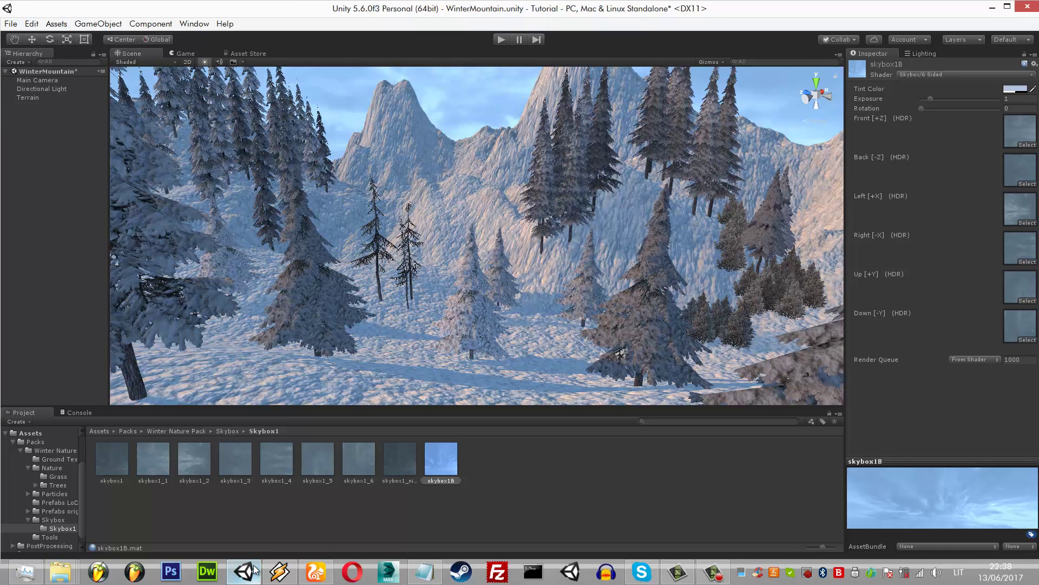
- Plant a Tree_9 pine lower on the slope, undoing one placed on the ridge
mouse_move(254, 567)
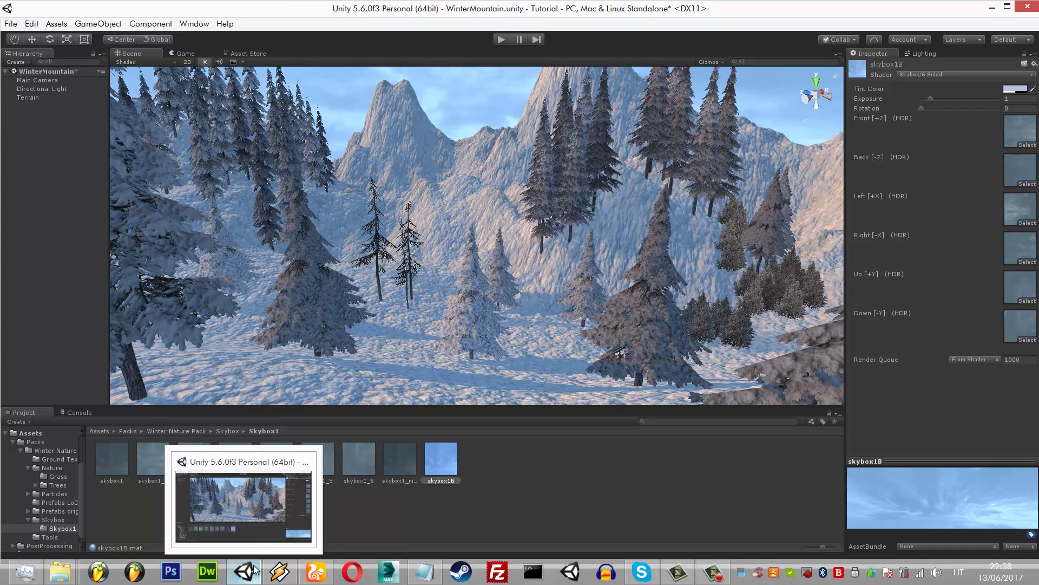
left_click(464, 209)
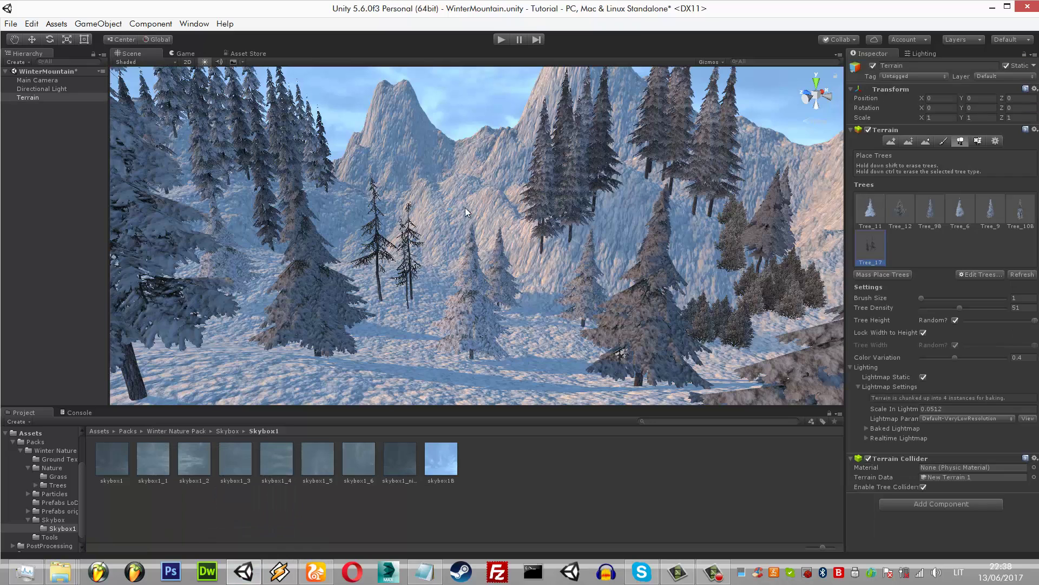
left_click(991, 211)
left_click(463, 149)
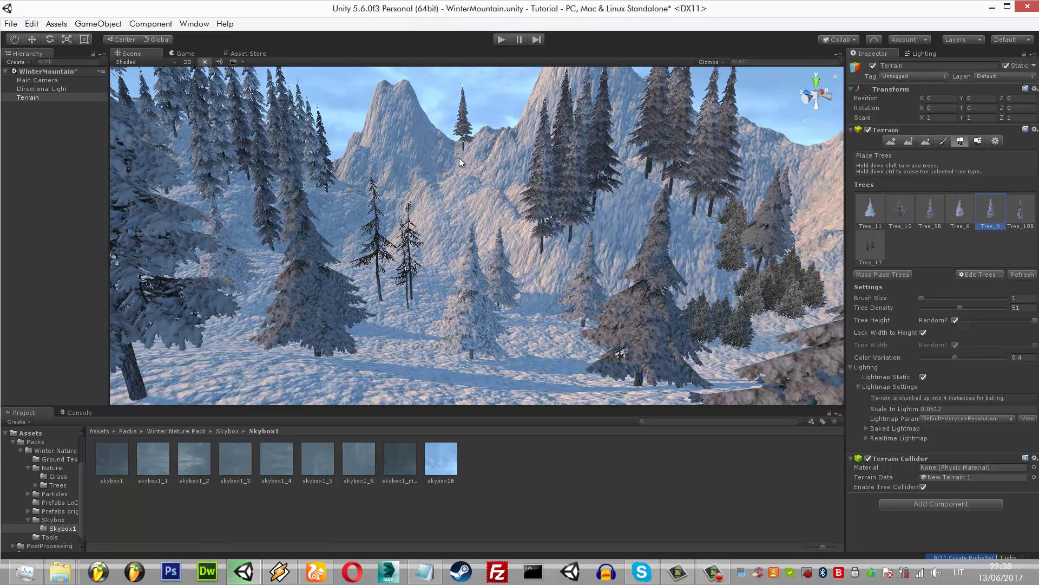
key("ctrl+z")
left_click(461, 177)
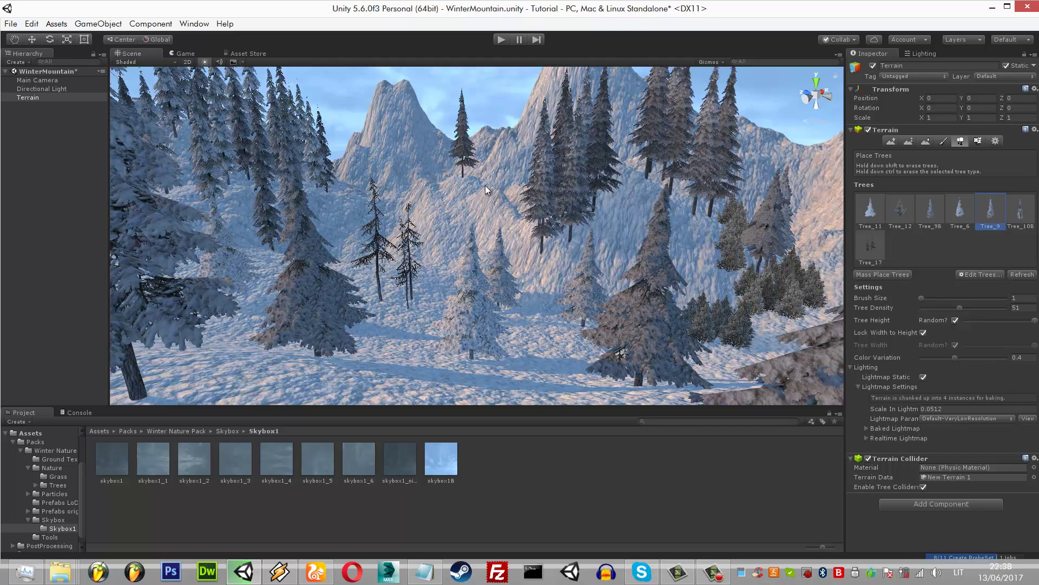
- Add Tree_8 from the Trees folder as a tree type and plant one in the foreground
left_click(980, 275)
left_click(953, 278)
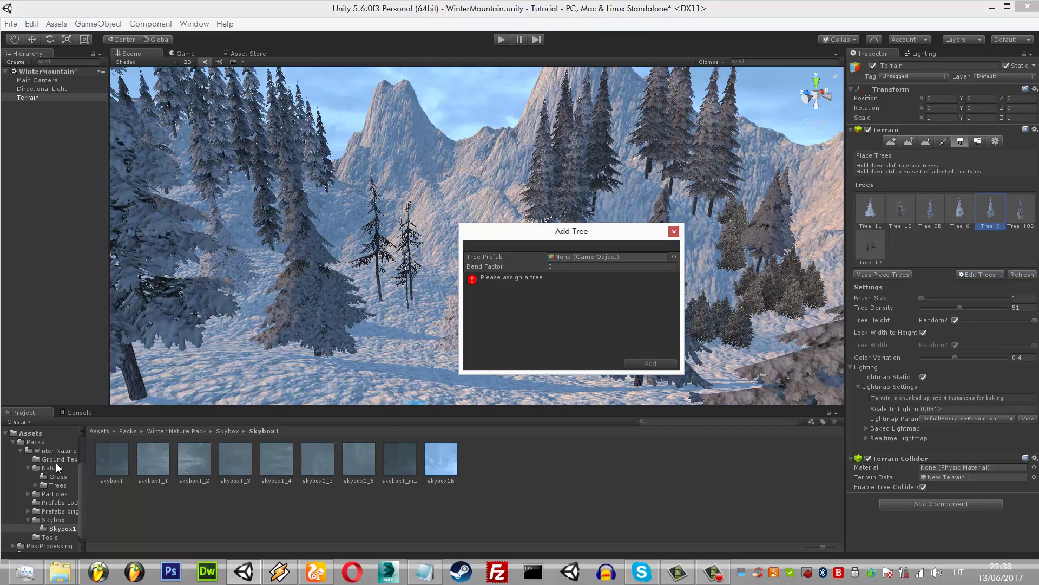
scroll(47, 494, "down", 1)
scroll(49, 520, "up", 3)
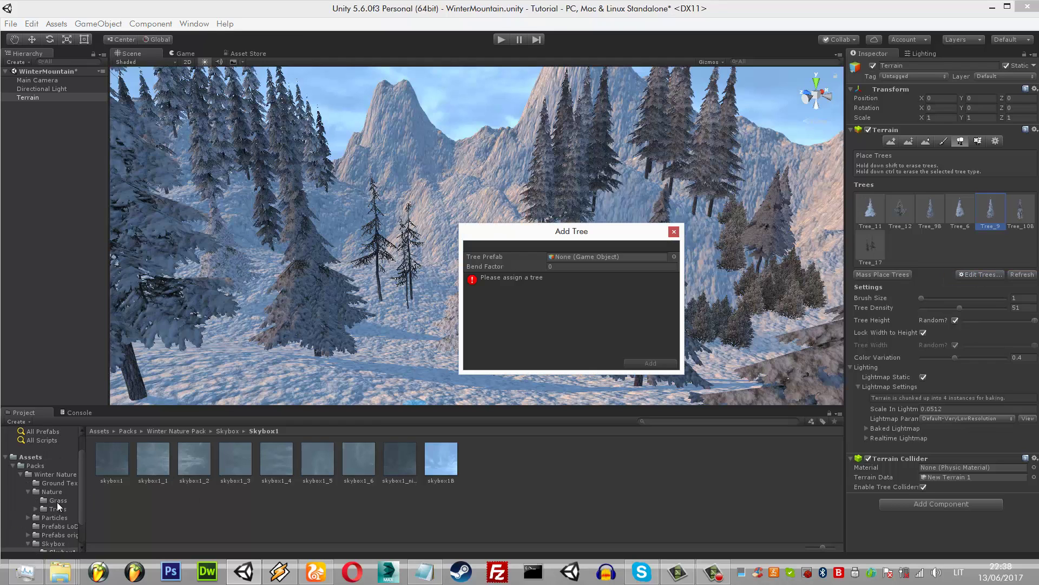
left_click(59, 507)
scroll(363, 482, "down", 5)
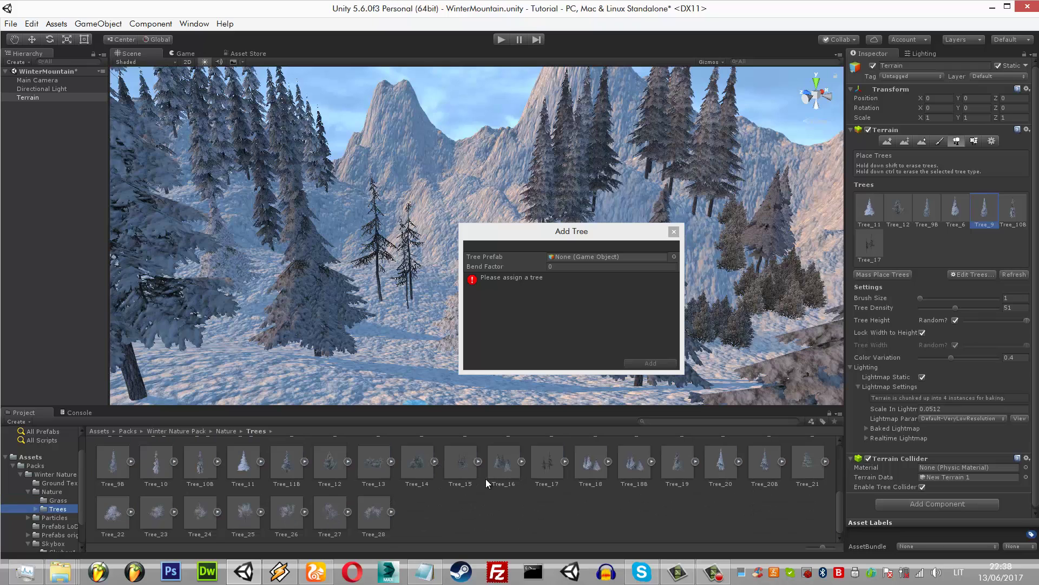
scroll(379, 517, "up", 1)
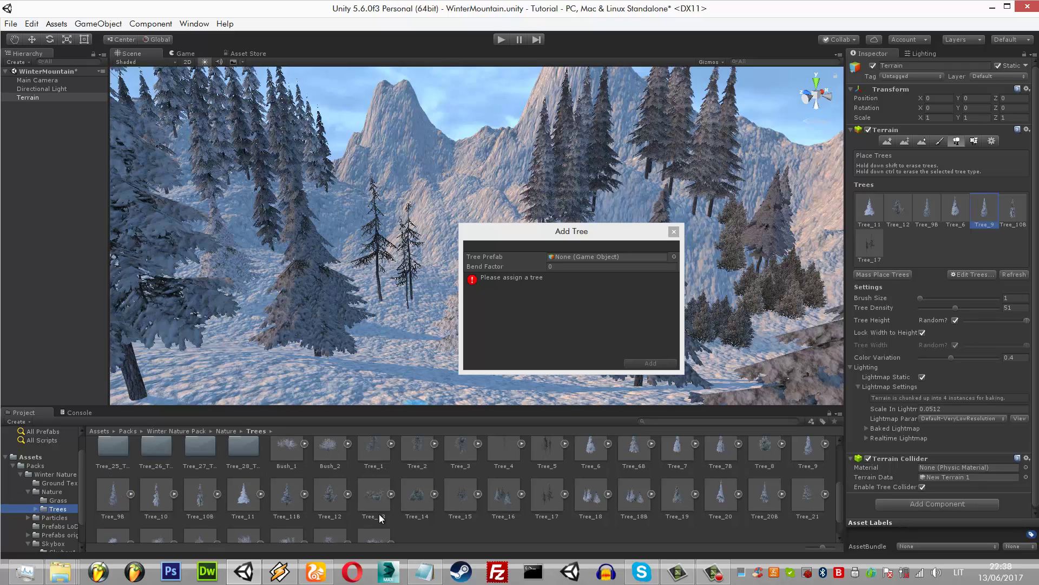
scroll(504, 489, "up", 1)
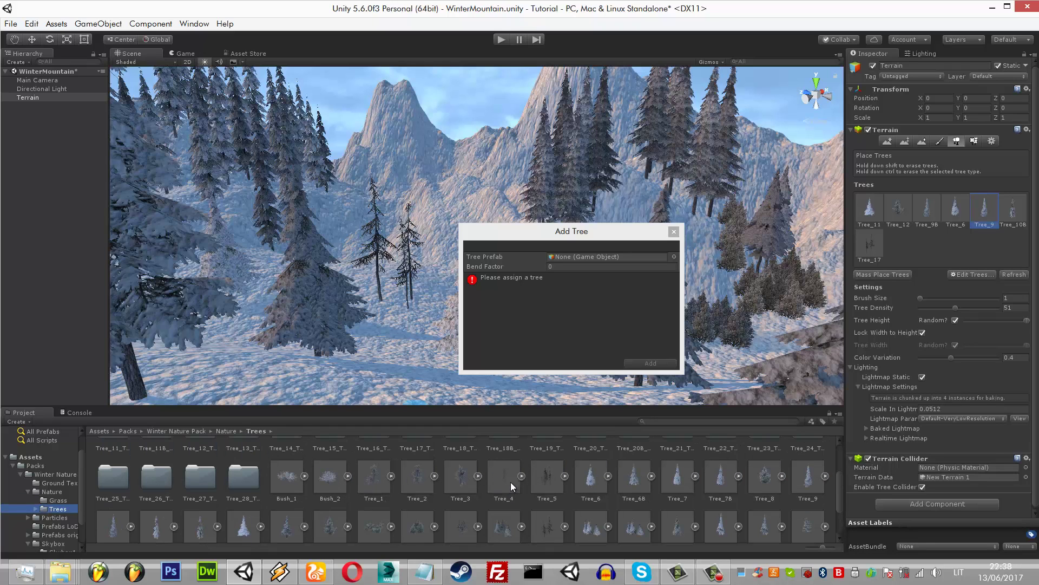
mouse_move(511, 482)
left_mouse_down()
mouse_move(404, 353)
mouse_move(430, 362)
left_mouse_up()
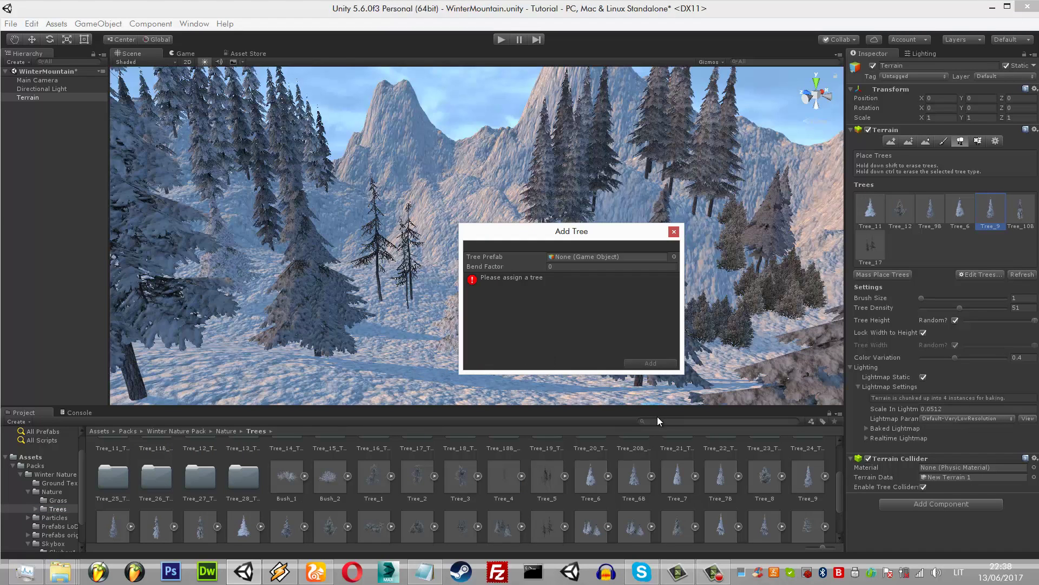
scroll(724, 488, "down", 1)
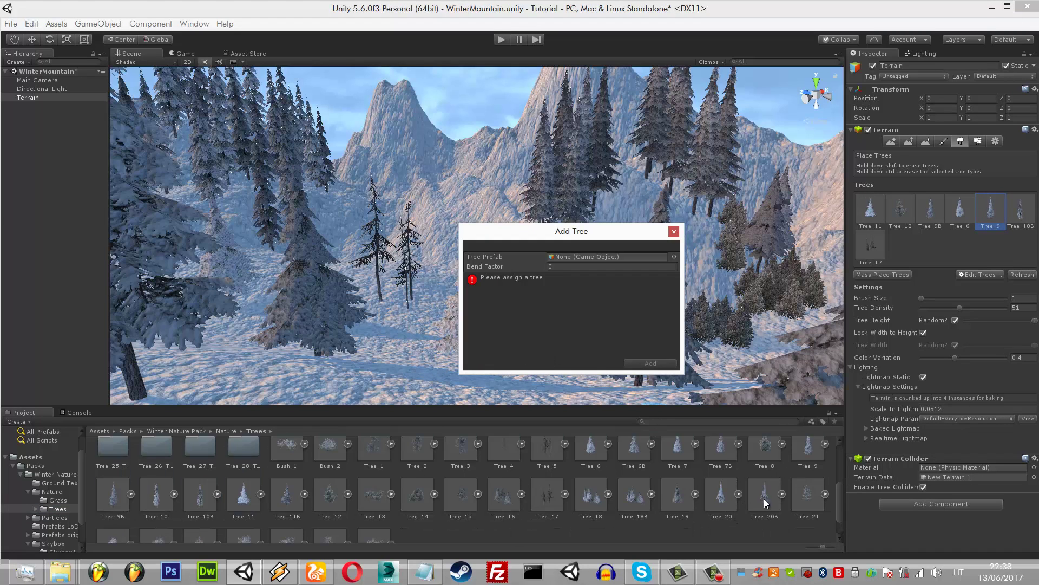
left_click_drag(756, 482, 577, 258)
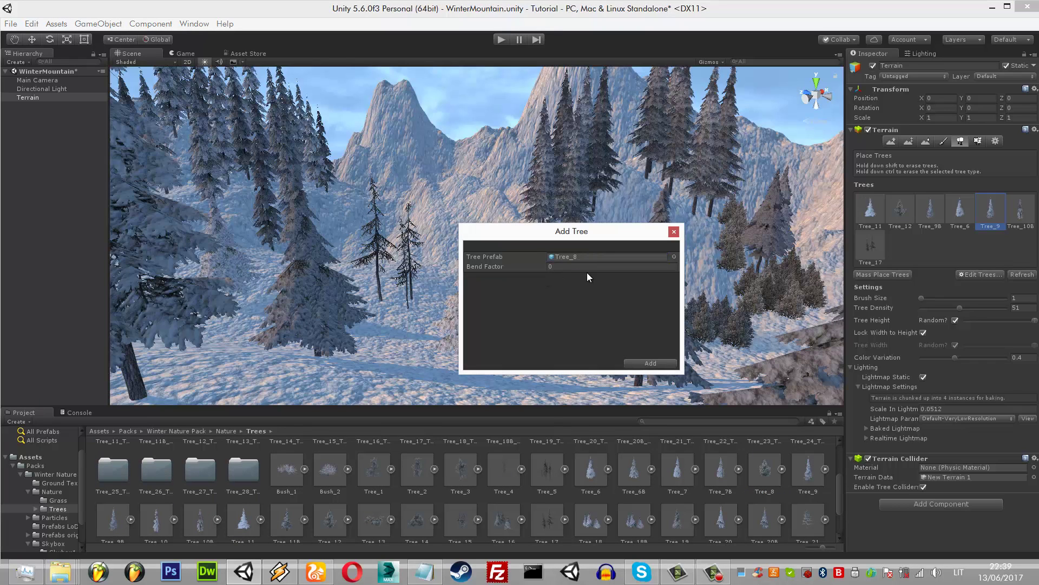
left_click(656, 362)
left_click(448, 402)
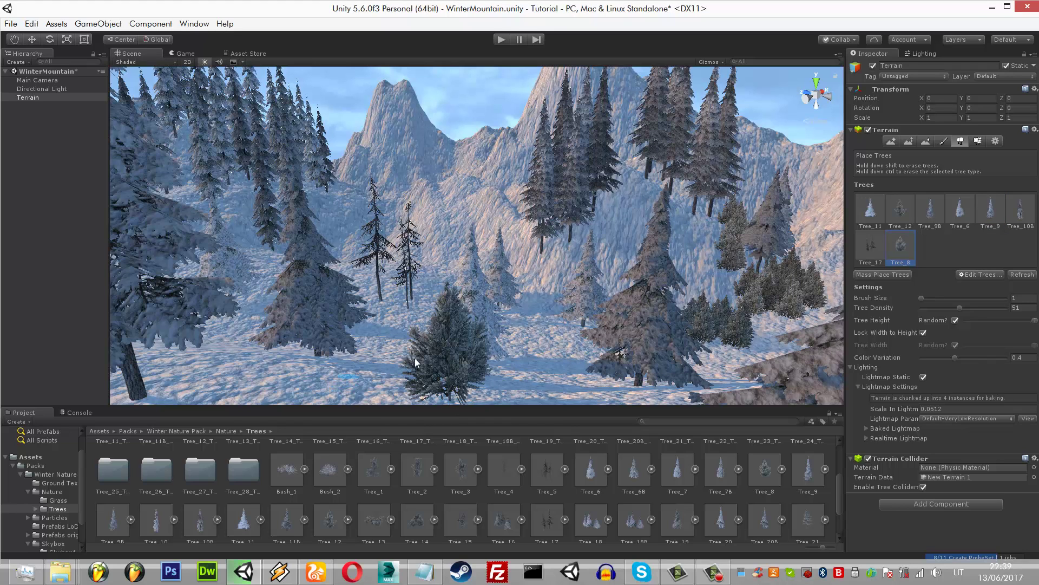
- Replace the large foreground bush with a smaller Tree_8 in the middle ground
key("ctrl+z")
left_click(405, 325)
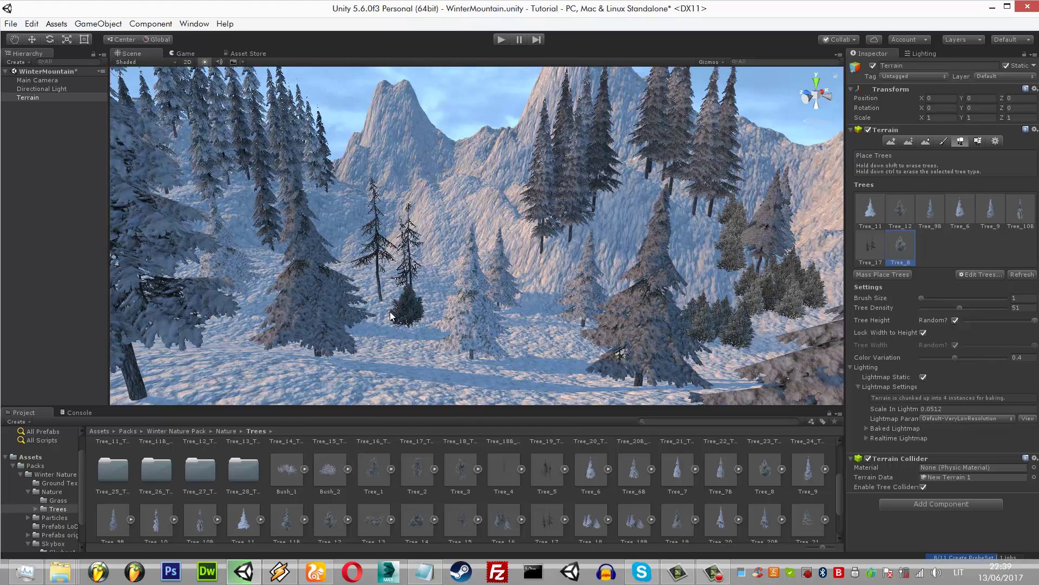
key("ctrl+z")
left_click(408, 305)
left_click(417, 332)
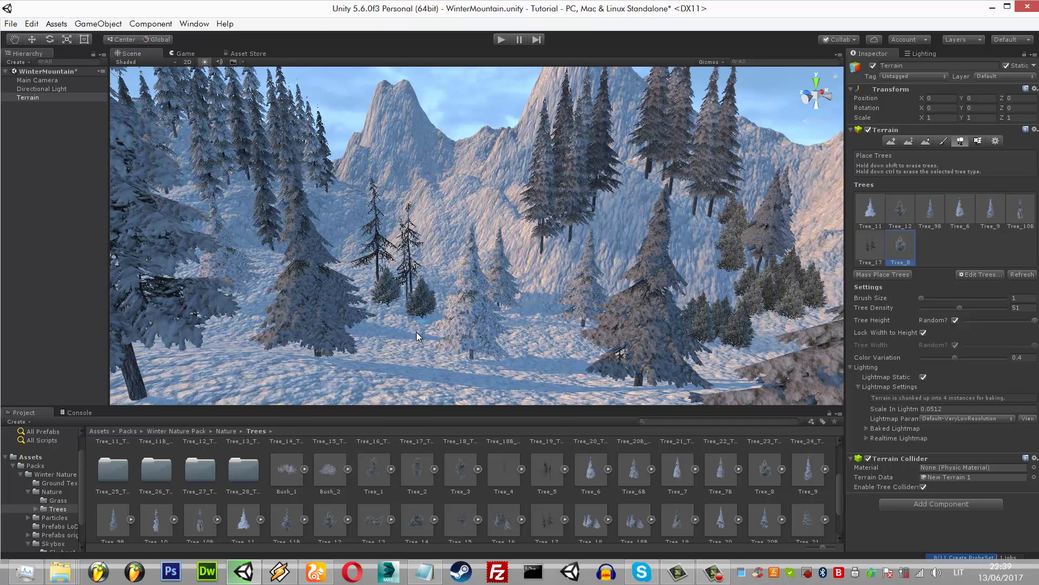
key("ctrl+z")
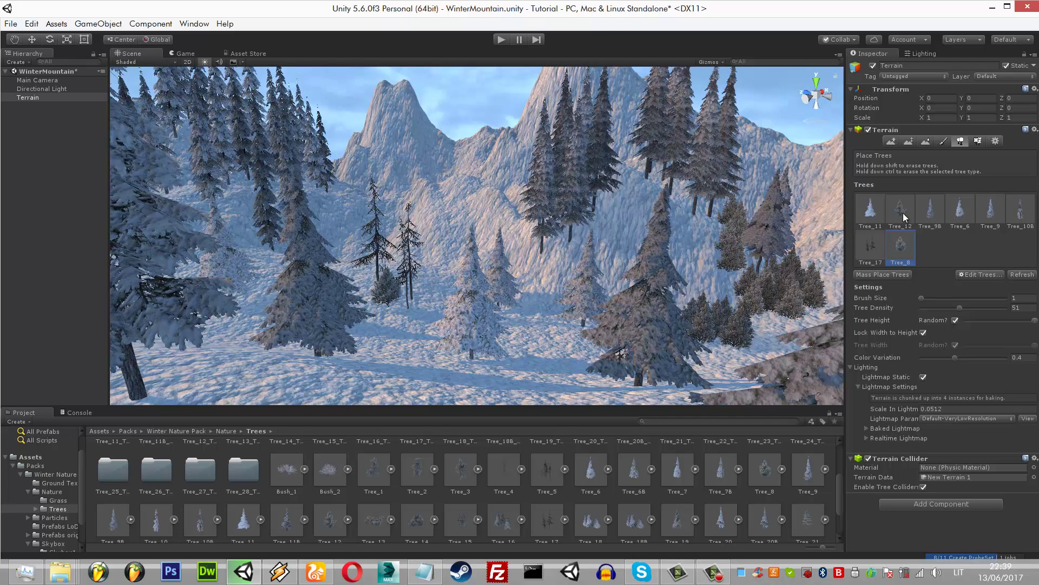
- Plant a small Tree_12 conifer beside the bush, erasing extra trees at lower left
left_click(900, 211)
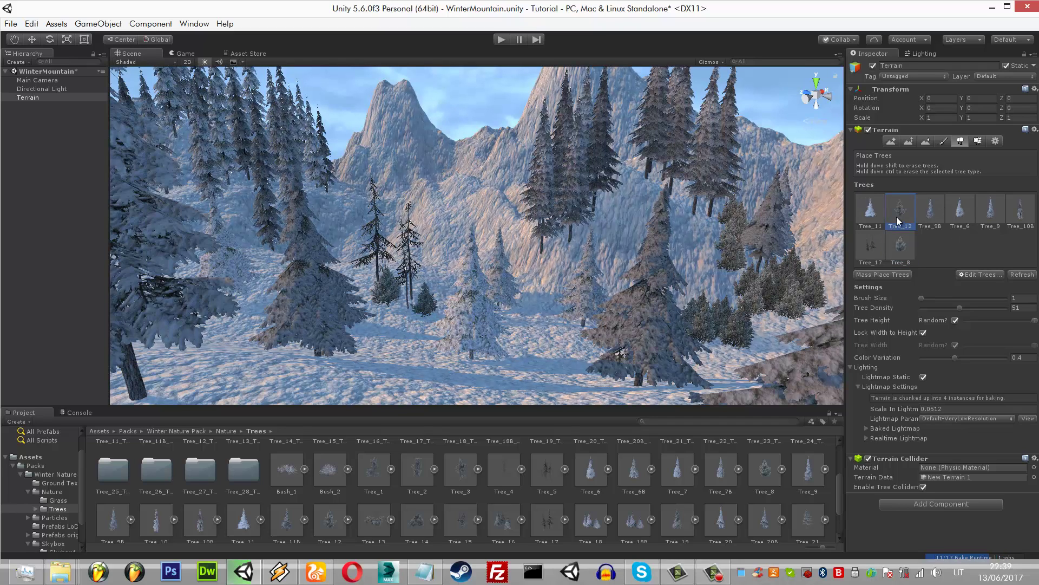
left_click(425, 310)
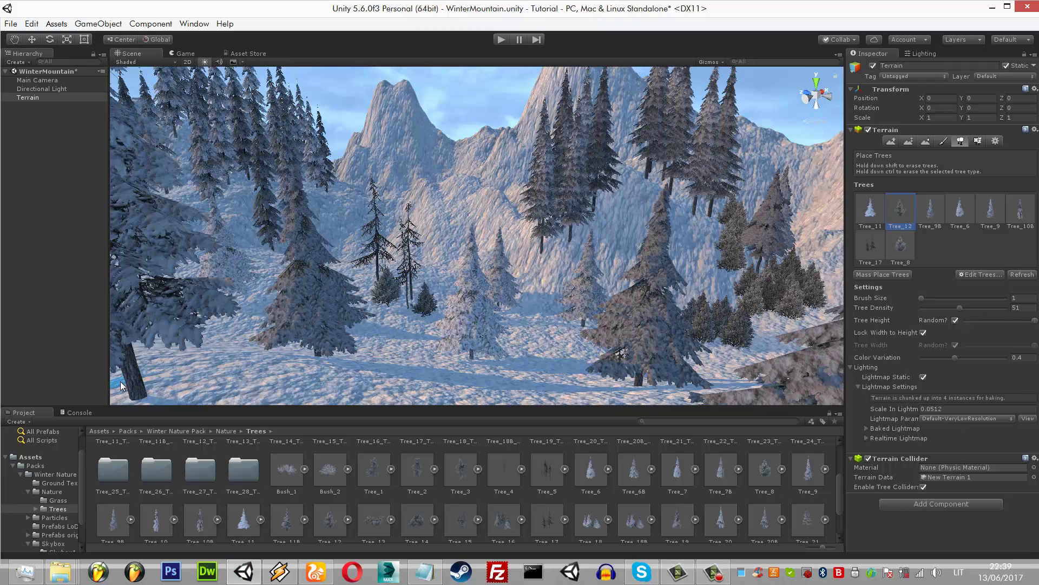
left_click(161, 383)
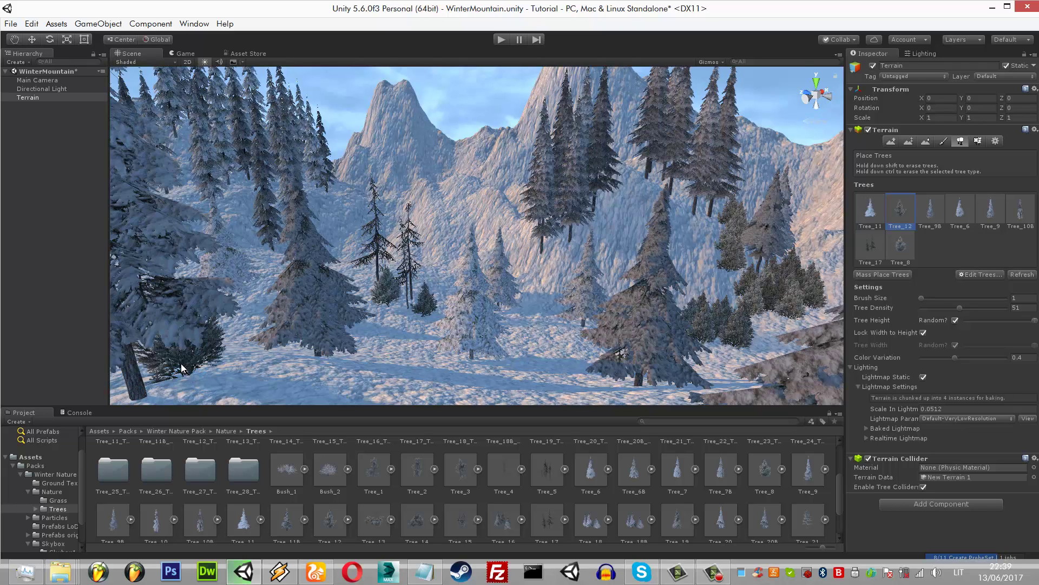
left_click(184, 370, "shift")
left_click(900, 247)
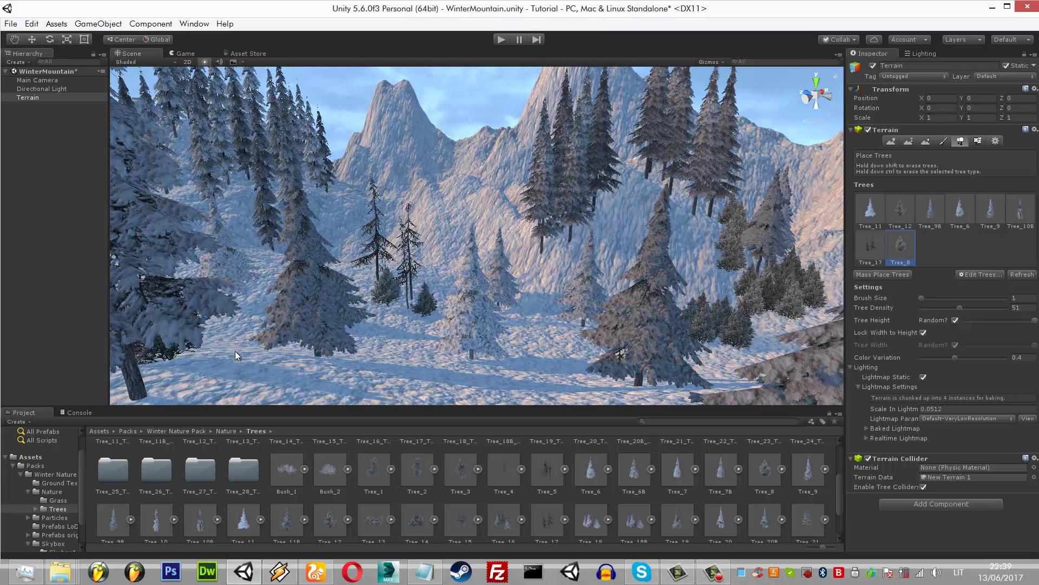
left_click(270, 373)
left_click(261, 340, "shift")
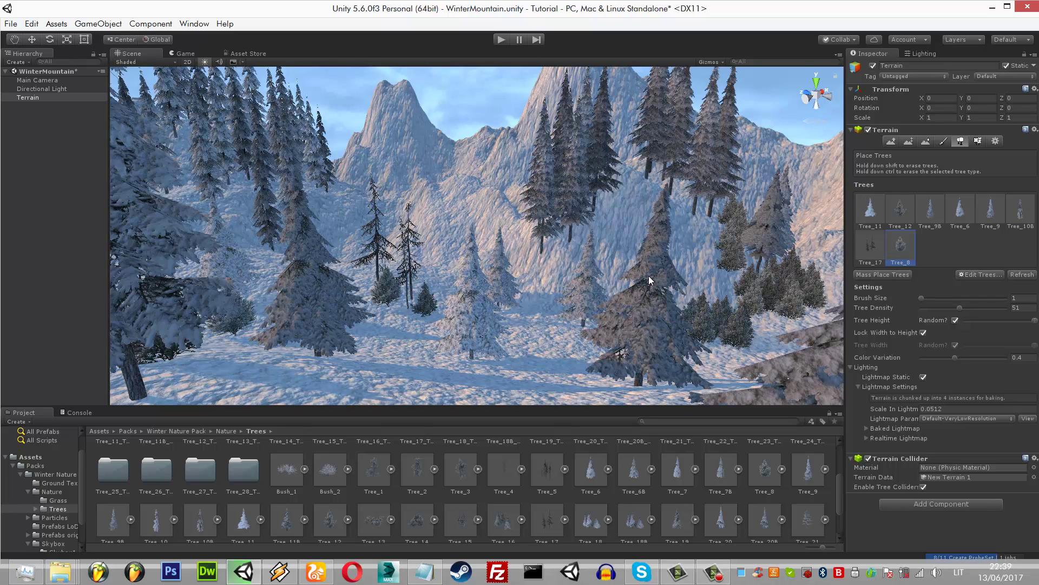
- Add Tree_16 as a new terrain tree type
left_click(1002, 277)
left_click(958, 280)
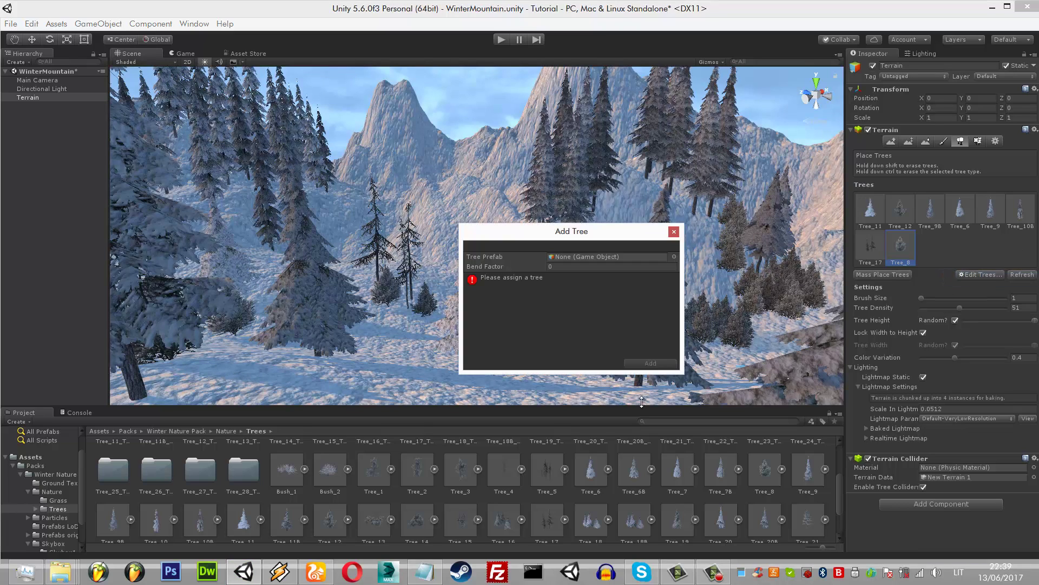
scroll(648, 446, "down", 3)
mouse_move(522, 485)
left_mouse_down()
mouse_move(422, 379)
mouse_move(587, 257)
left_mouse_up()
left_click(650, 364)
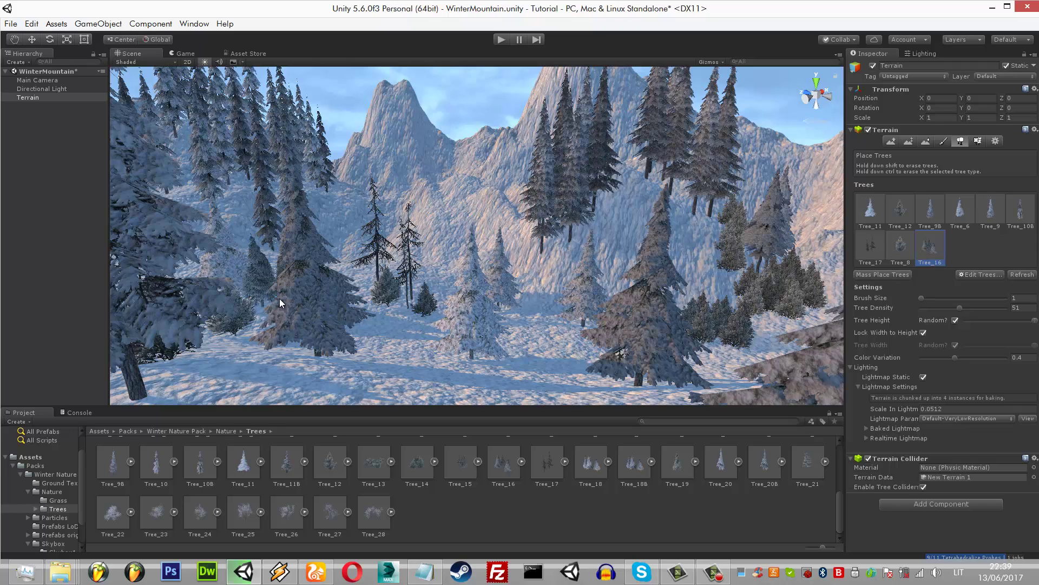
- Plant dark Tree_16 pines on the left slope, adjusting their placement
left_click(258, 292)
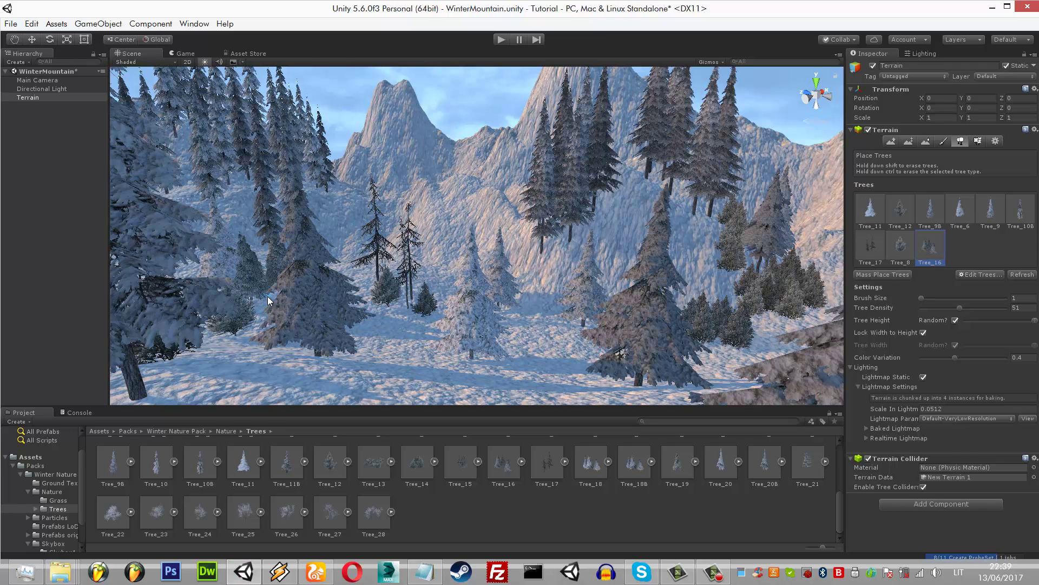
left_click(268, 296)
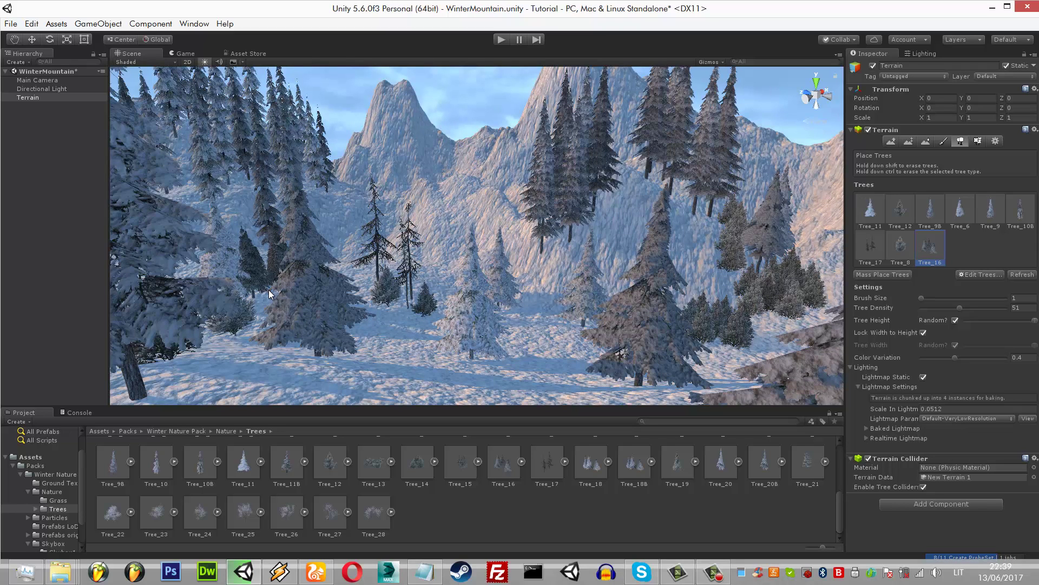
left_click(270, 293)
left_click(272, 289)
left_click(271, 287)
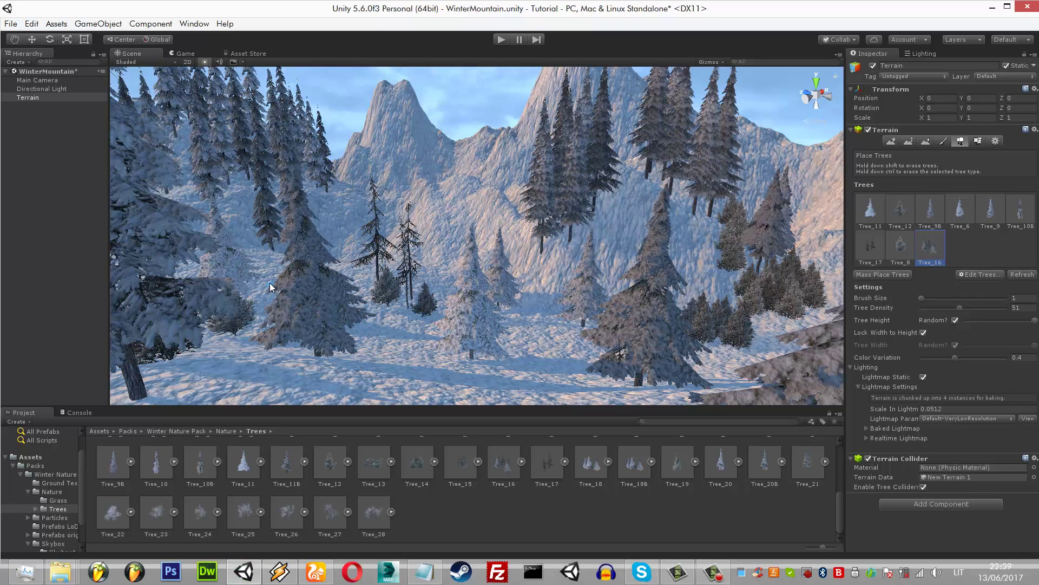
left_click(269, 277)
left_click(288, 296)
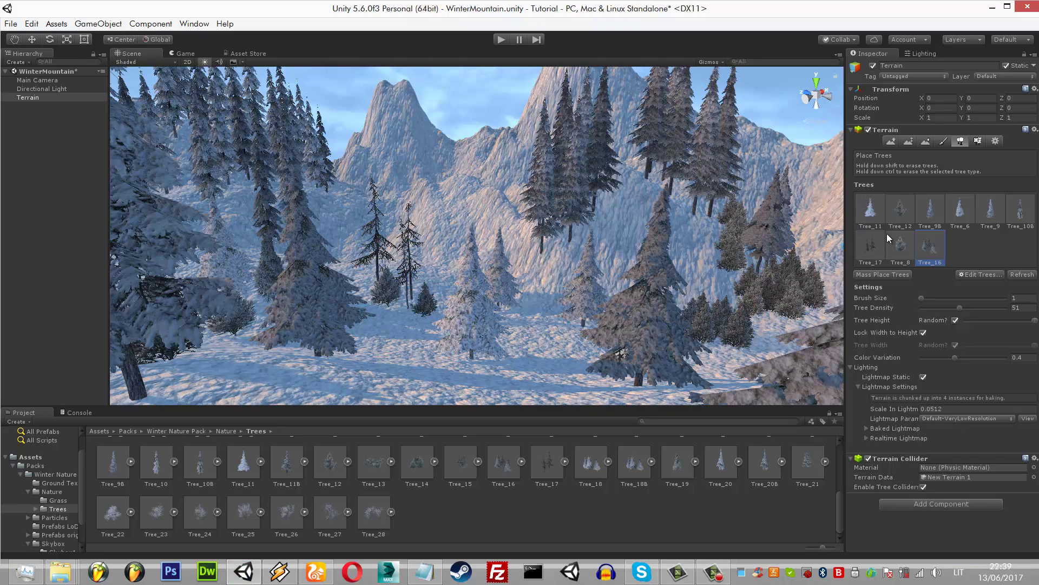
- Plant a Tree_17, a Tree_16 and Tree_6 pines across the hillside
left_click(870, 248)
left_click(360, 274)
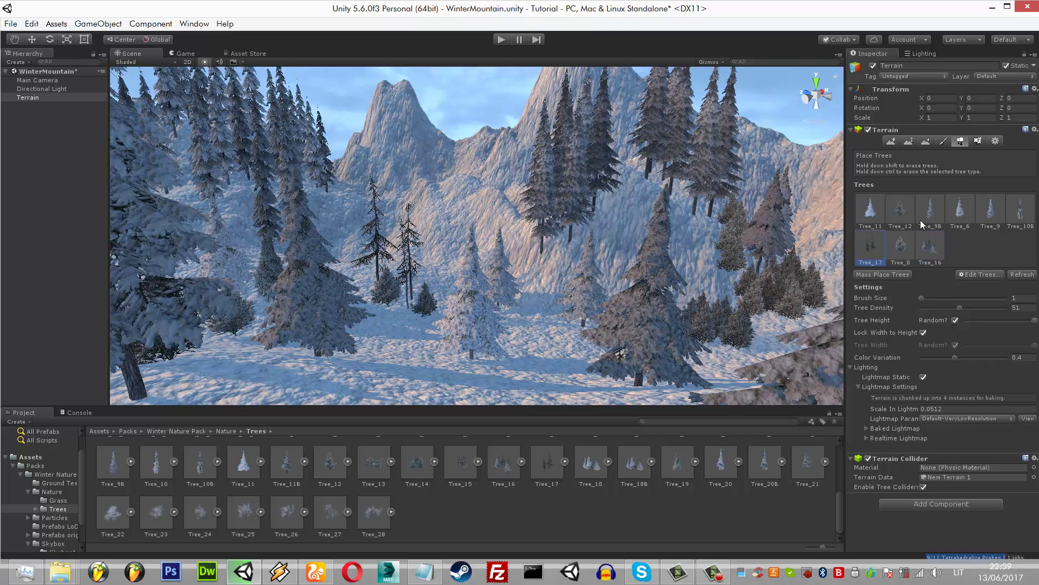
left_click(929, 248)
left_click(362, 275)
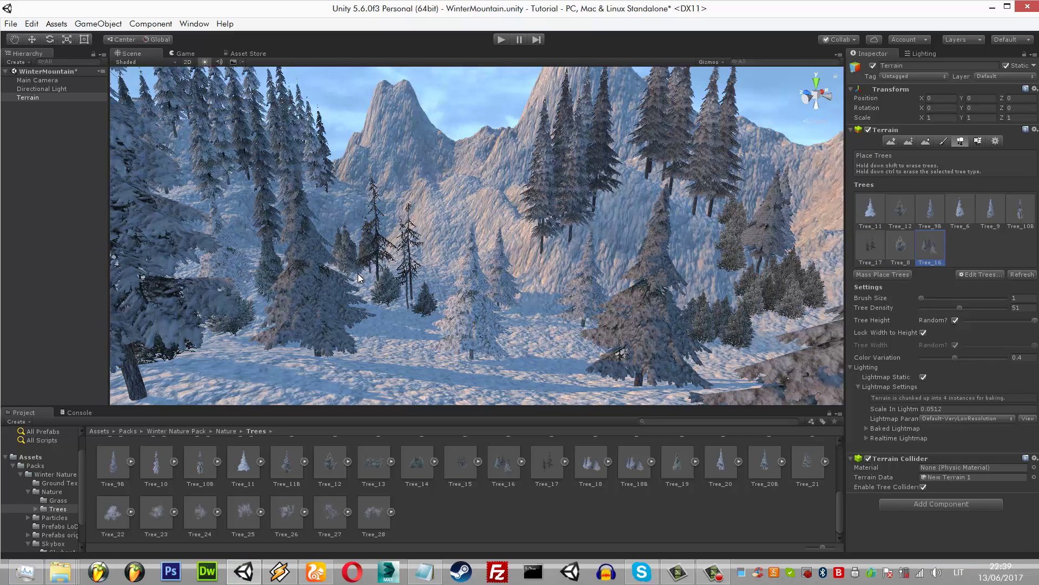
left_click(960, 210)
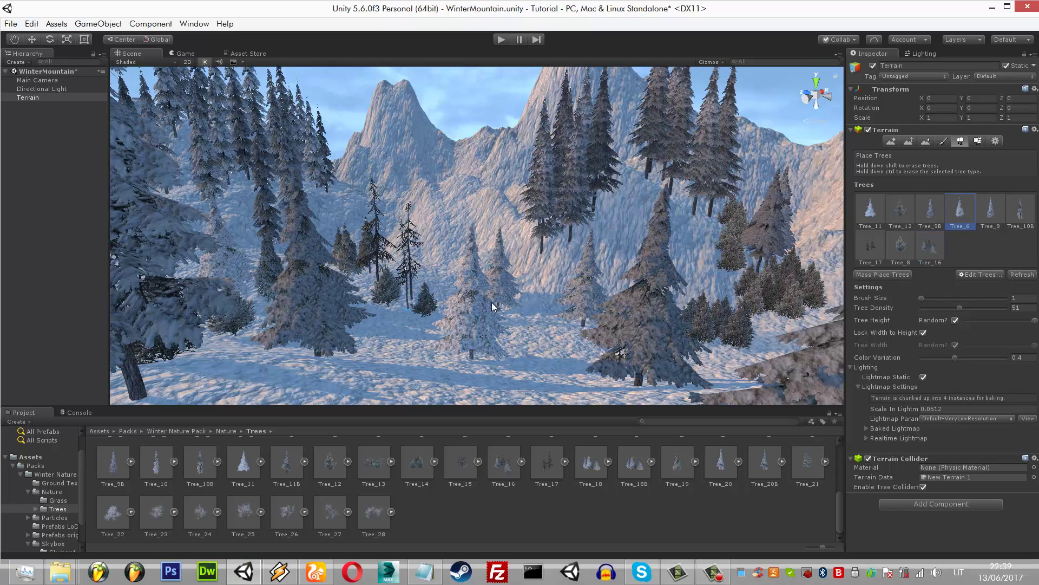
left_click(443, 290)
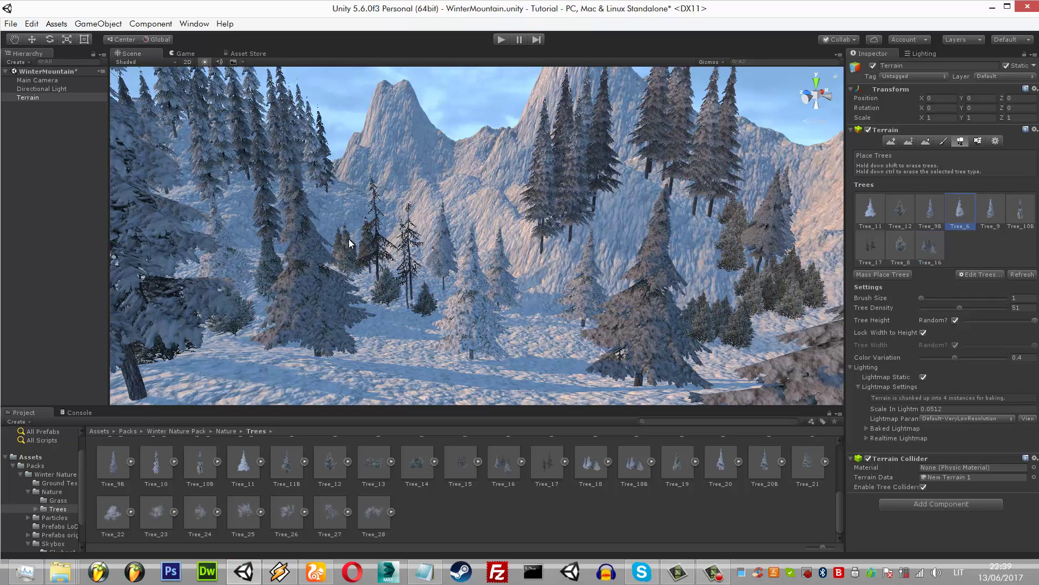
left_click(352, 197)
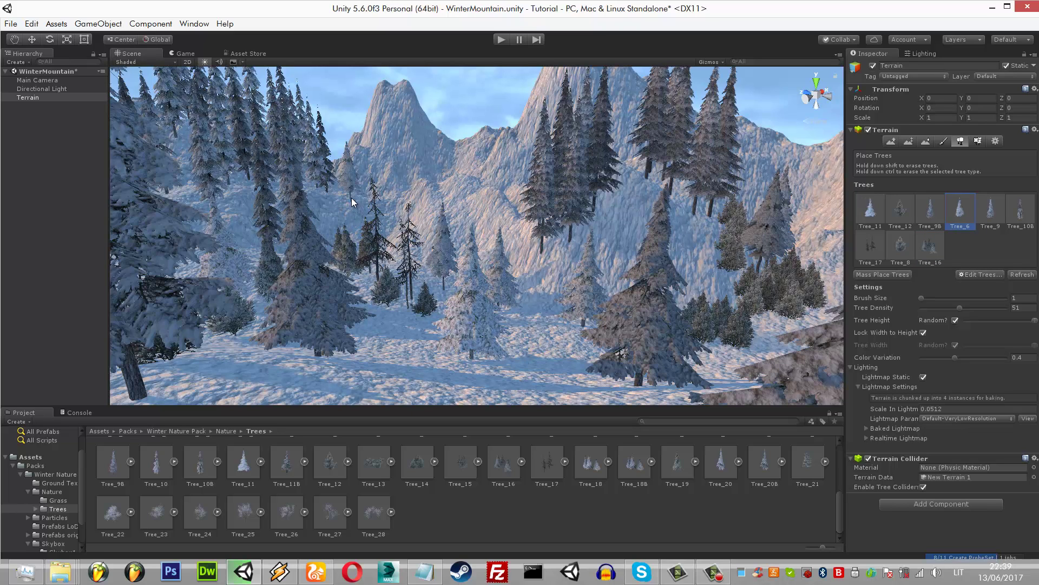
- Plant several small Tree_8 trees higher on the slope, undoing misplaced ones
left_click(900, 247)
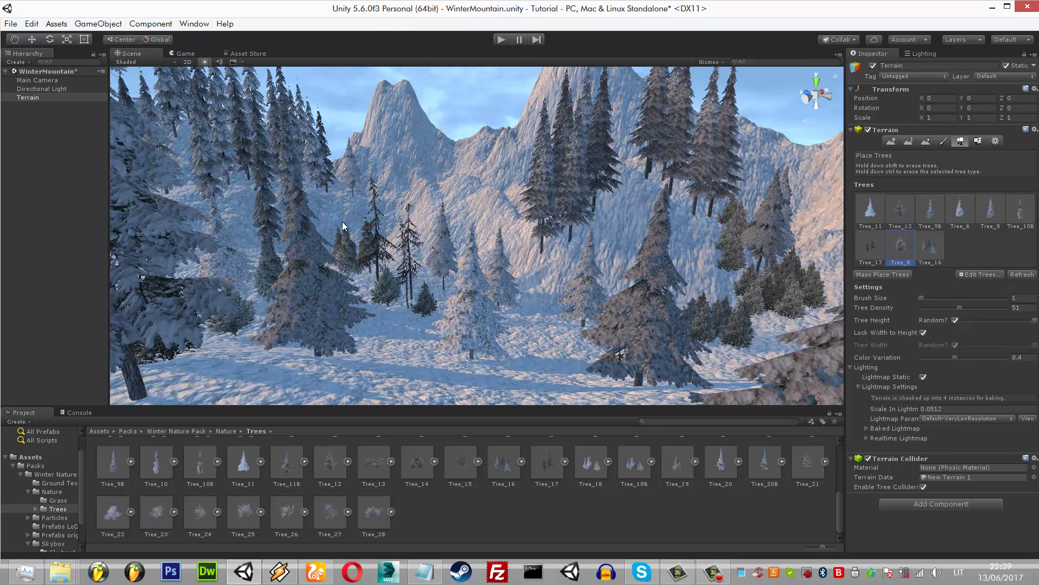
left_click(333, 247)
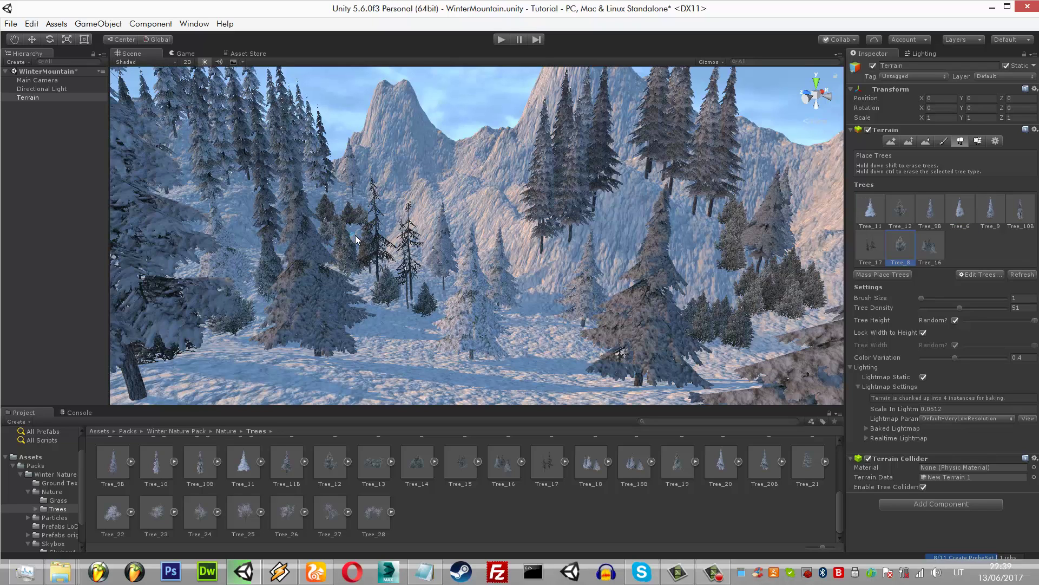
left_click(330, 241)
left_click(326, 224)
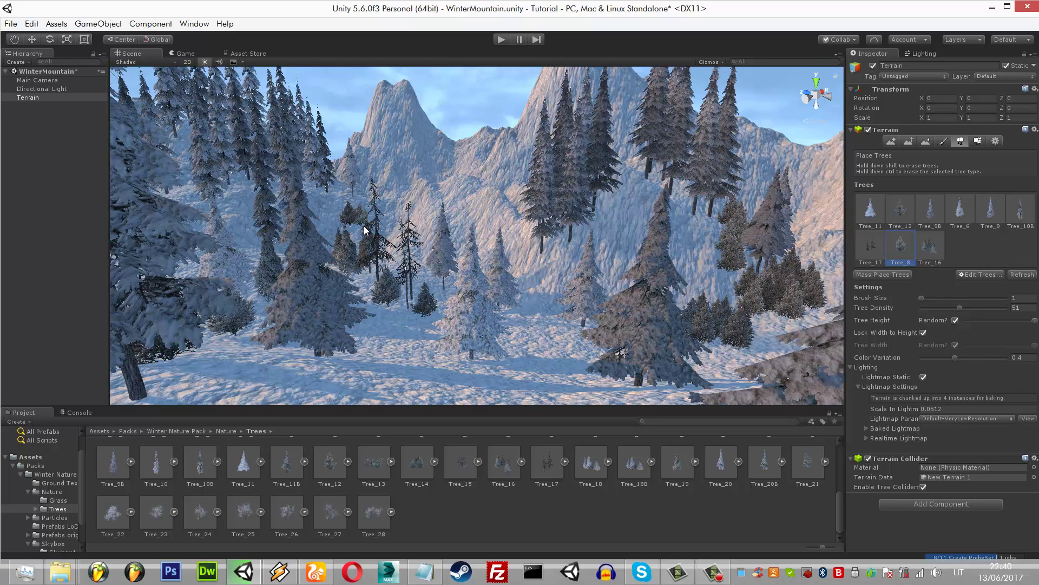
left_click(359, 224)
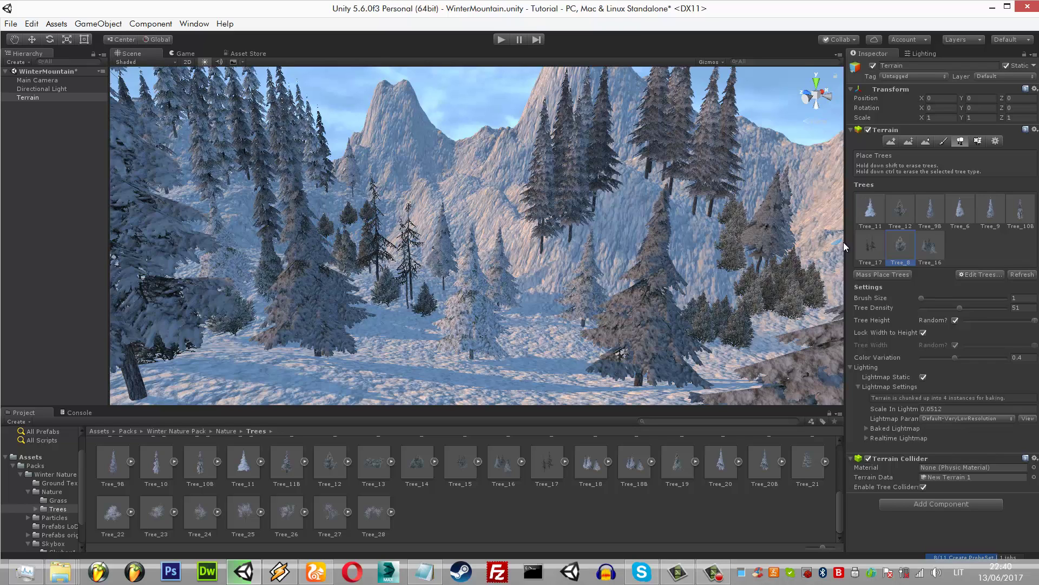
key("ctrl+z")
key("ctrl+z")
left_click(900, 211)
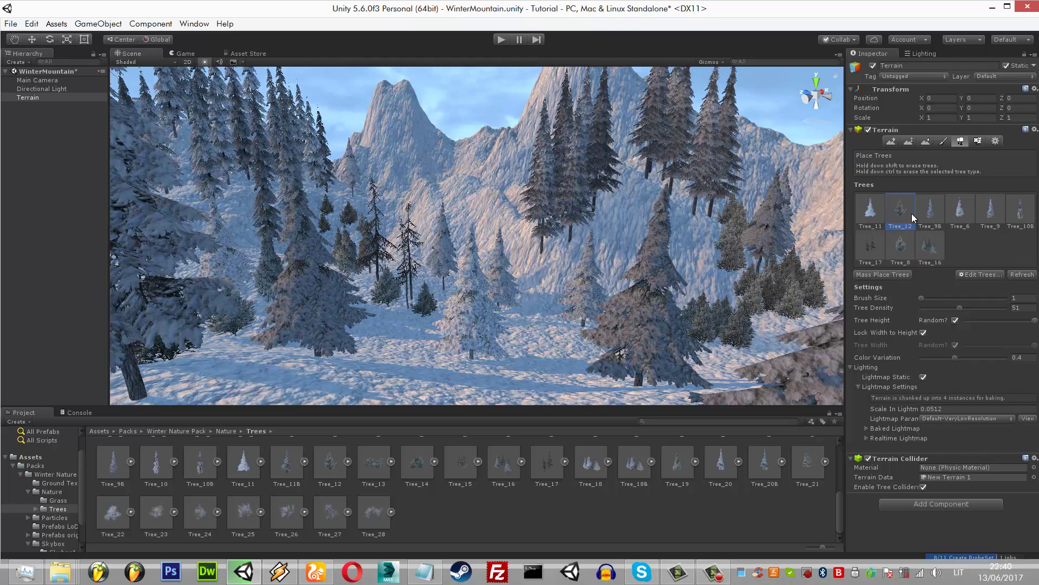
left_click(900, 247)
left_click(329, 222)
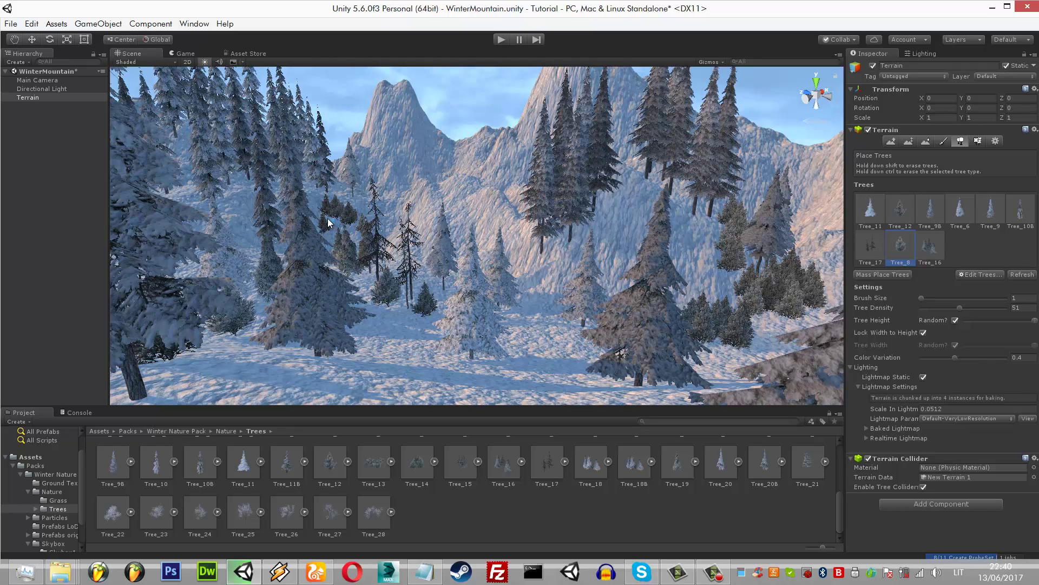
left_click(318, 220)
left_click(362, 206)
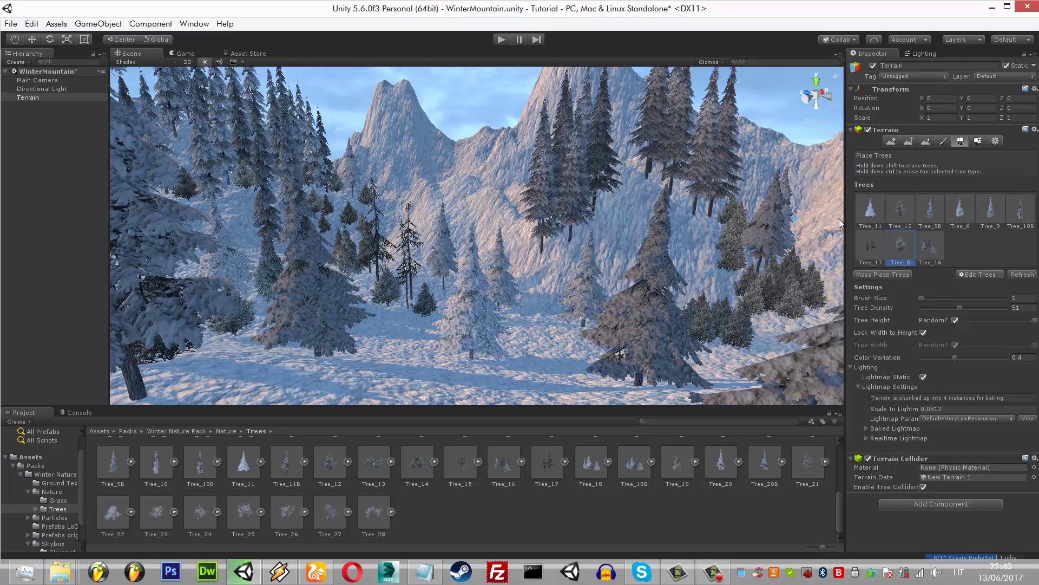
- Raise the terrain's Detail Distance to 250 in Terrain Settings
left_click(870, 210)
left_click(908, 209)
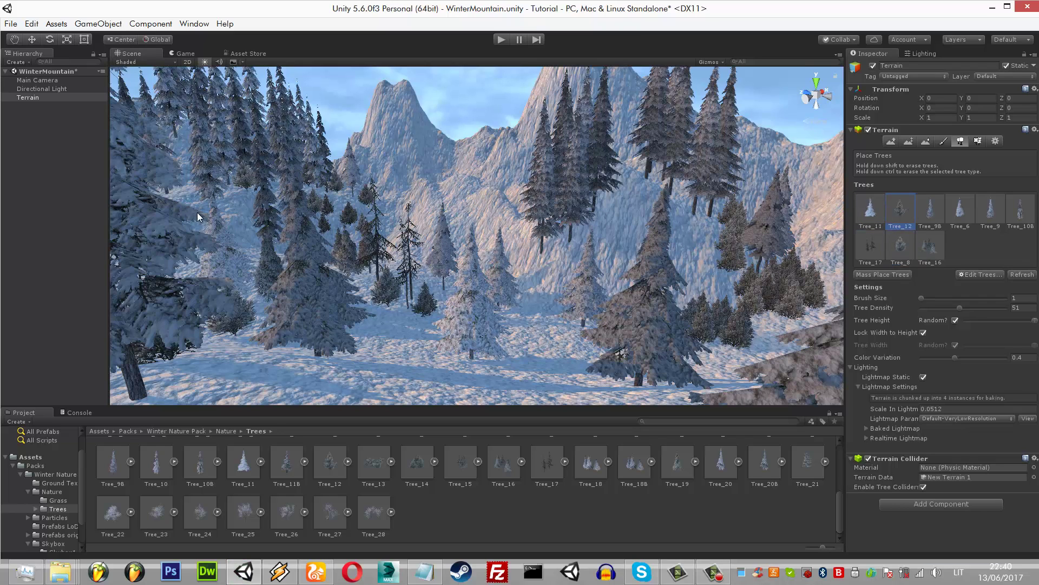
left_click(994, 141)
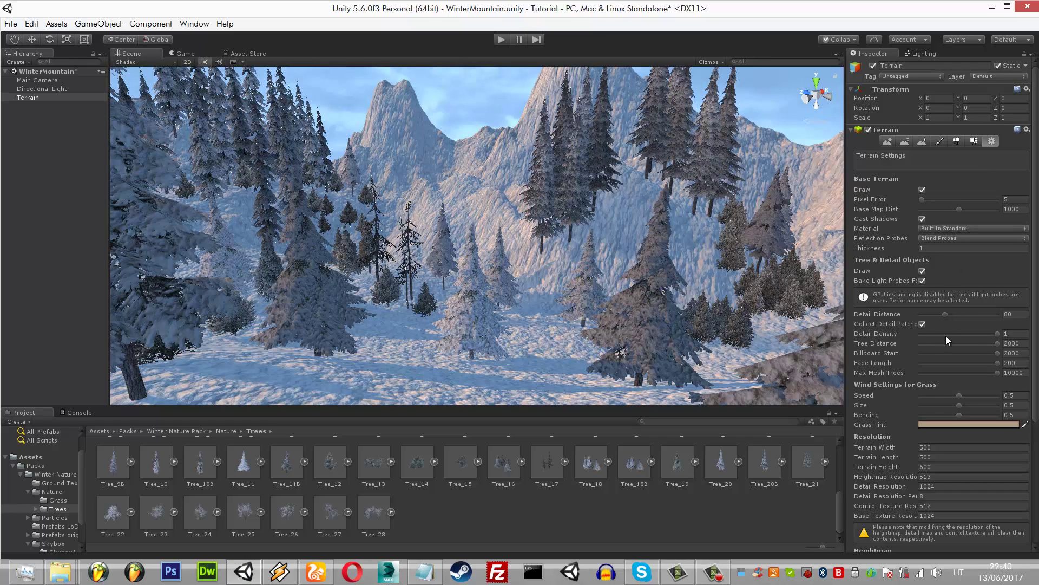
left_click_drag(963, 312, 1006, 288)
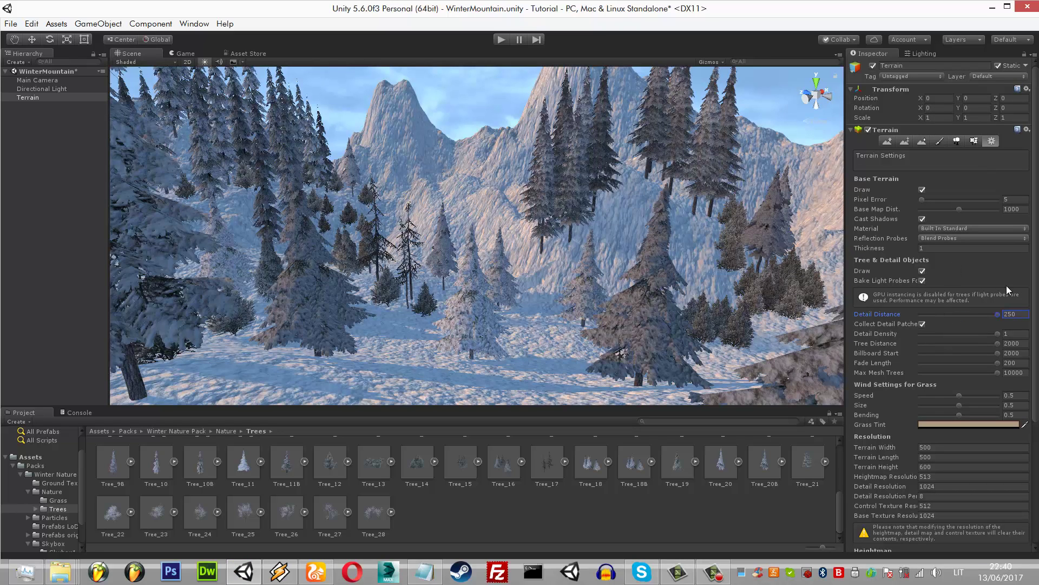
left_click(932, 140)
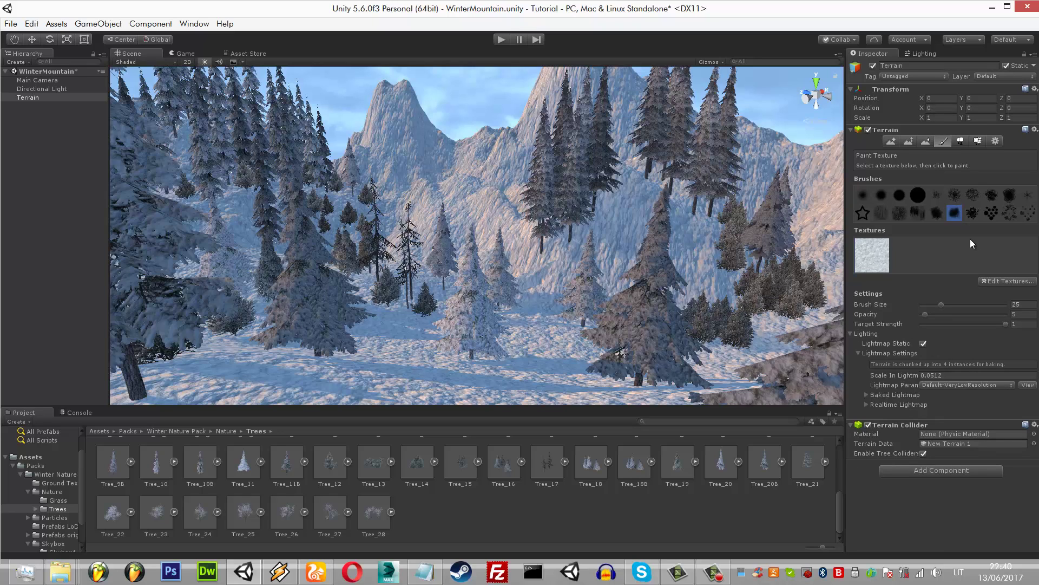
- Add Ground8 from Nature > Ground Textures as albedo, with its normal map, as a terrain texture
left_click(1002, 283)
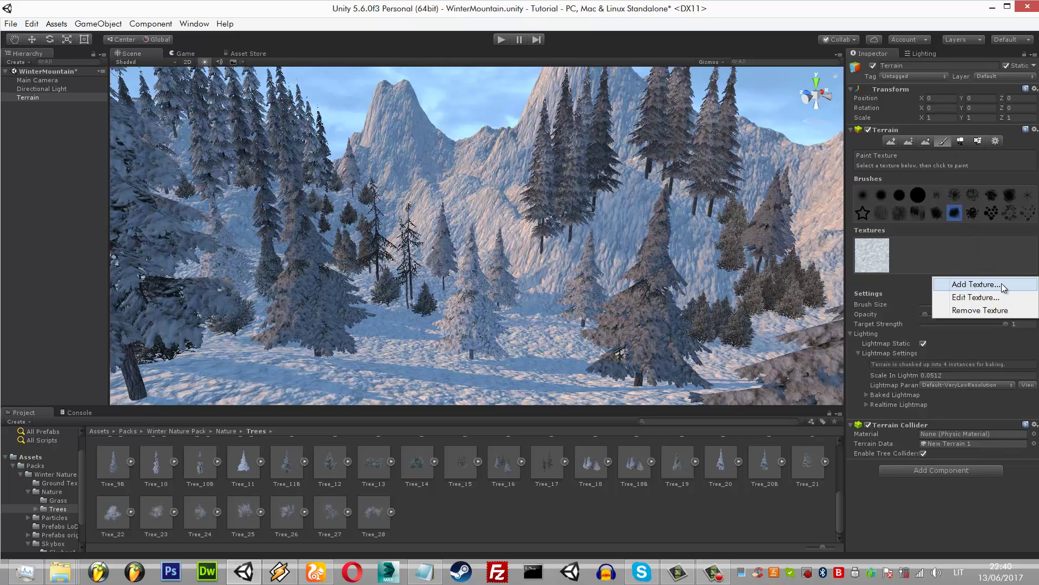
left_click(1001, 283)
left_click(62, 474)
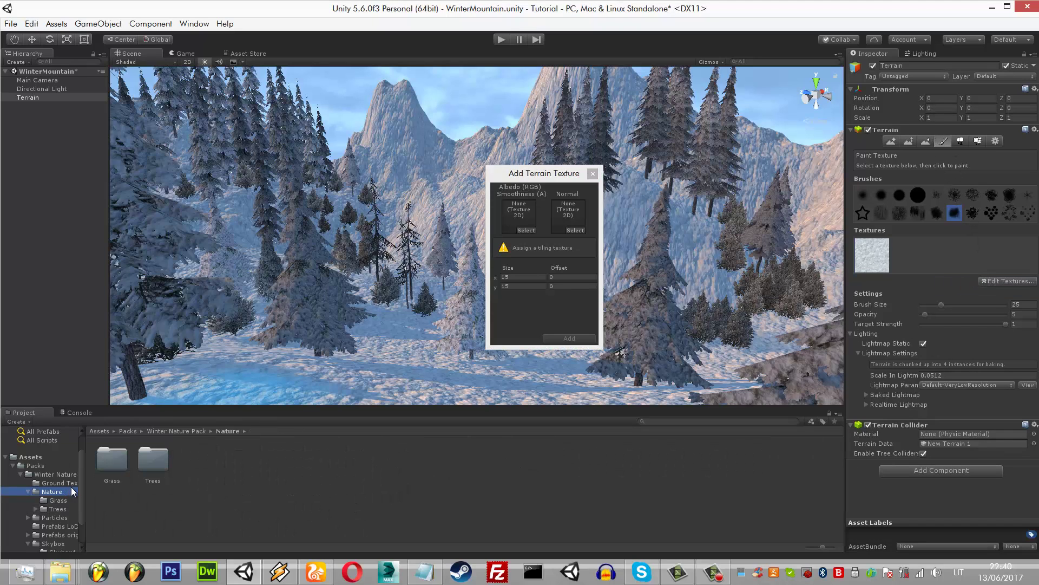
left_click(70, 483)
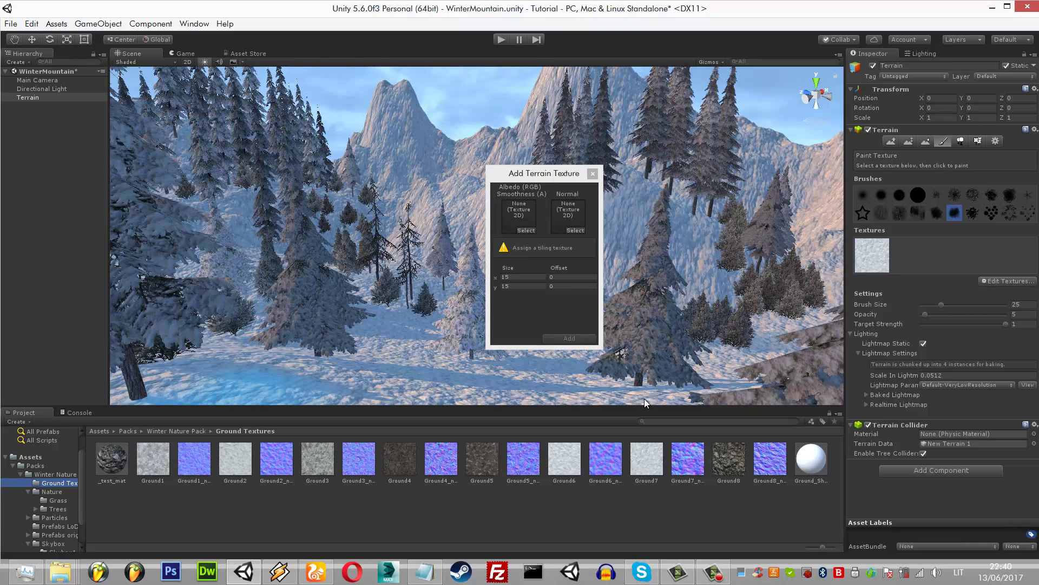
left_click(729, 458)
left_click_drag(599, 284, 521, 216)
left_click_drag(763, 462, 557, 221)
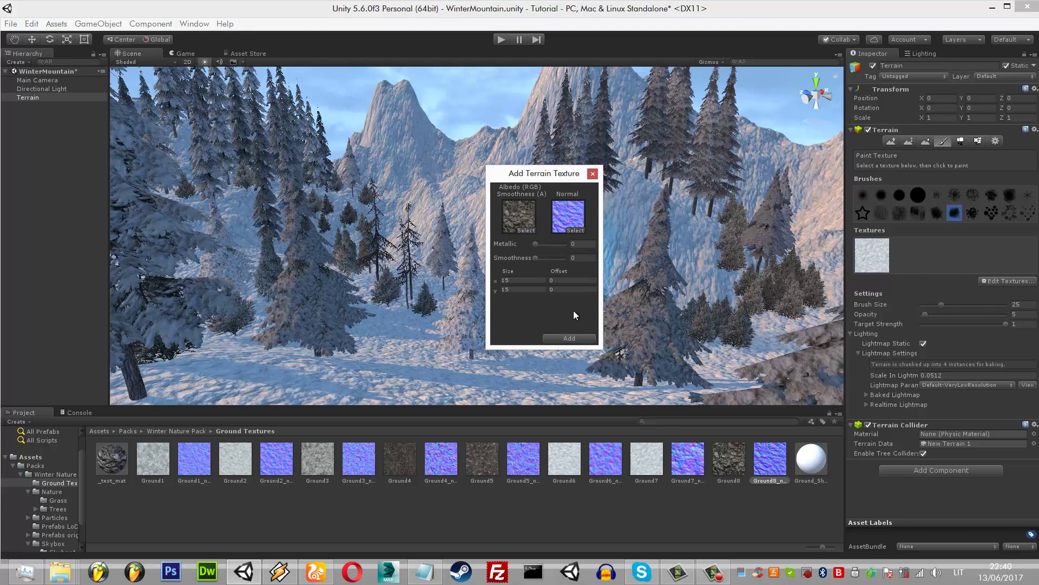
left_click(569, 338)
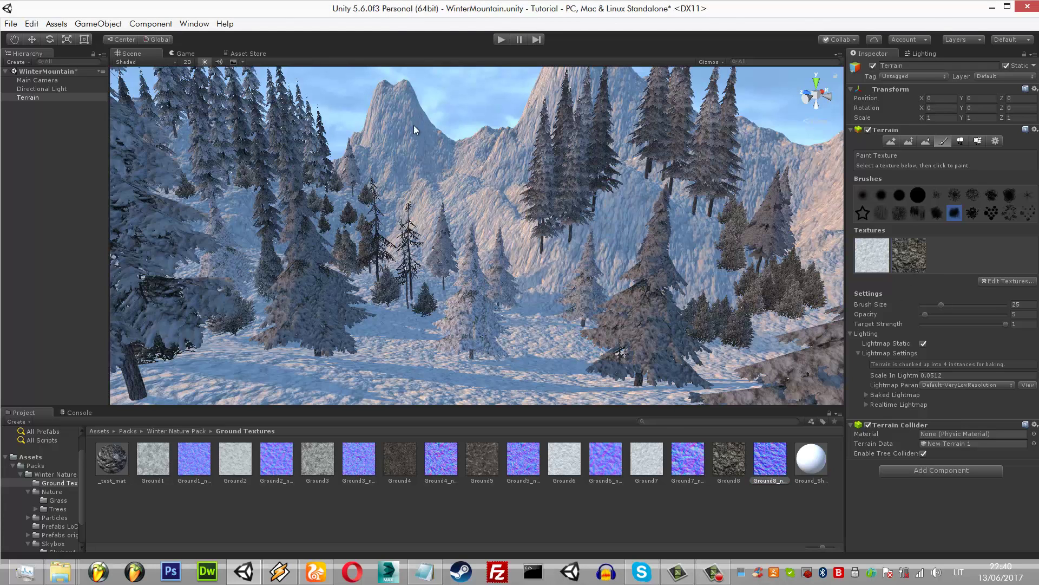
- Enlarge the texture brush and set painting opacity to 100
left_click(958, 305)
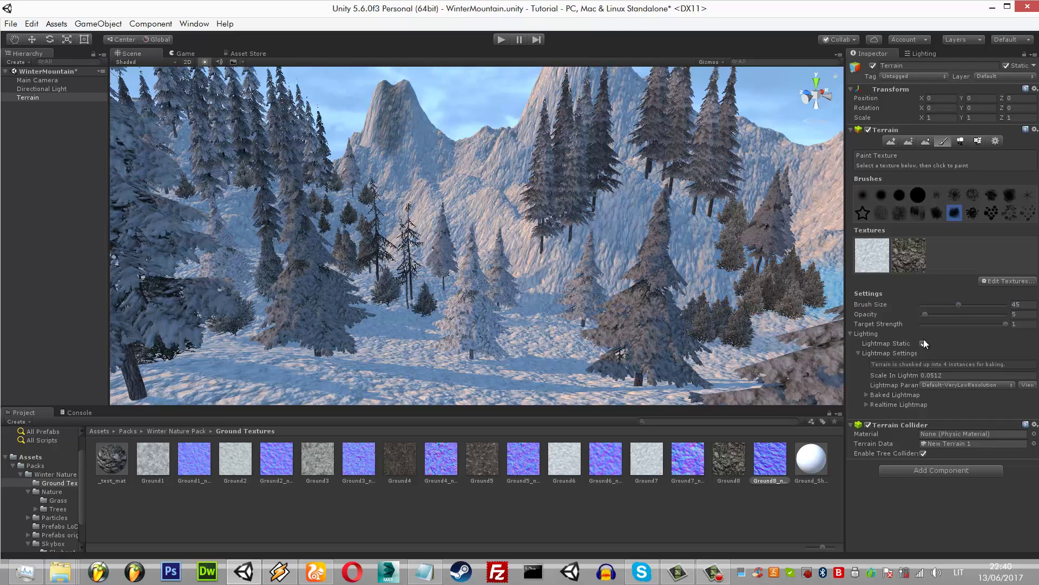
left_click_drag(940, 314, 992, 315)
left_click(1007, 317)
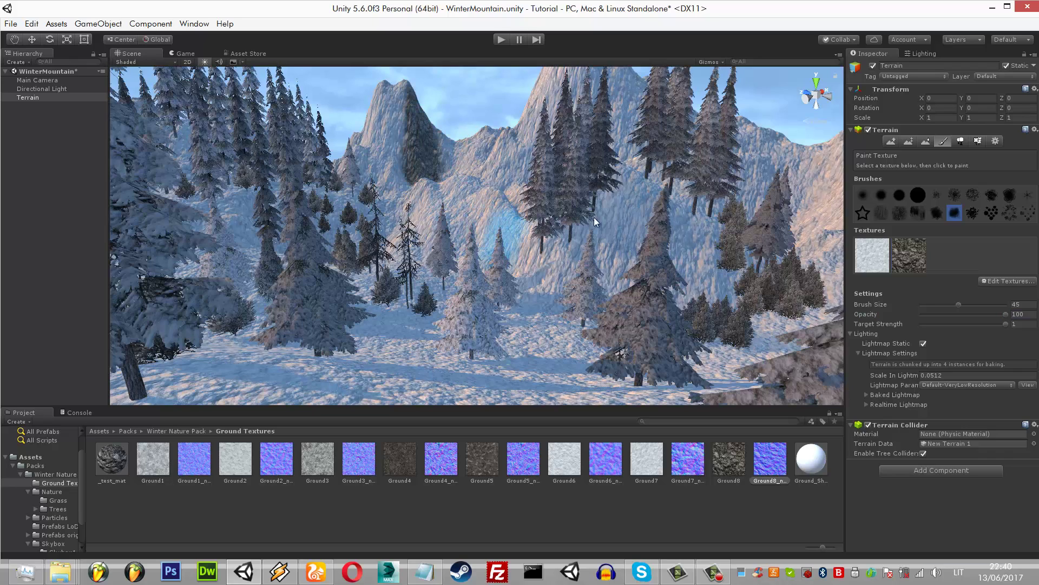
left_click(963, 313)
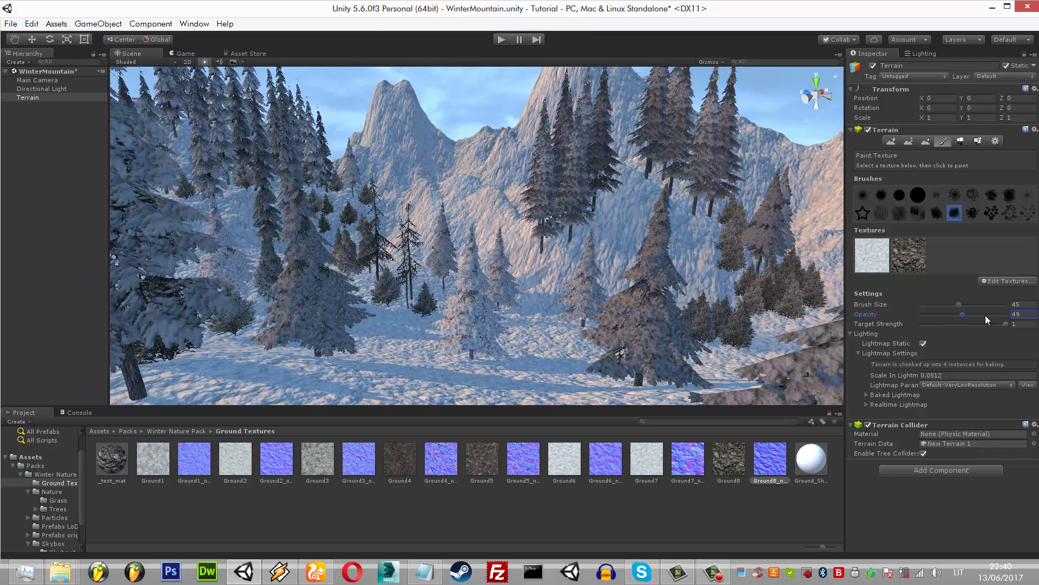
key("ctrl+z")
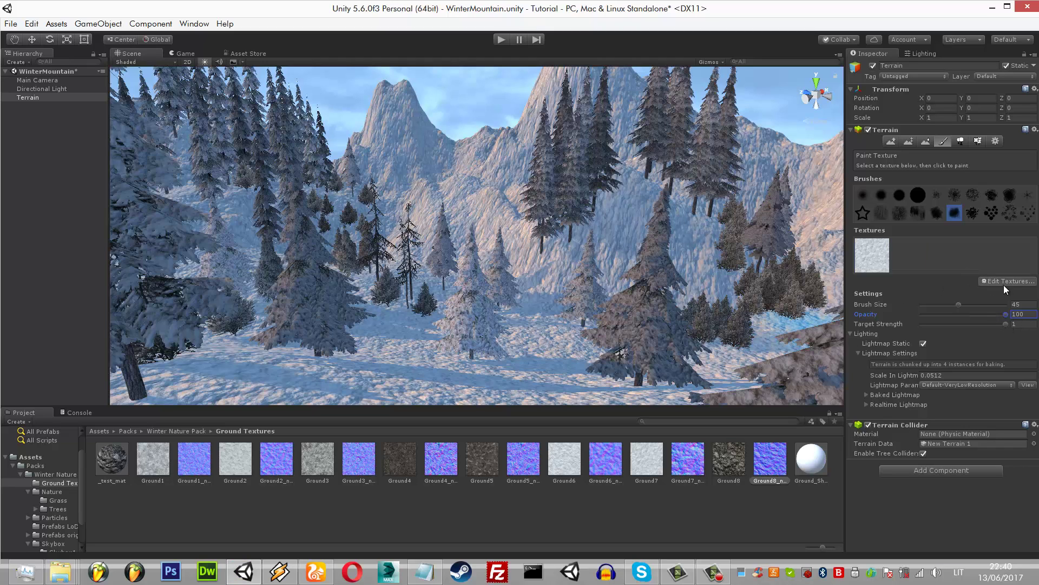
- Re-add Ground8 with its normal map, then pick a scattered brush at strength 0.5, size 57
left_click(1003, 284)
left_click(1001, 293)
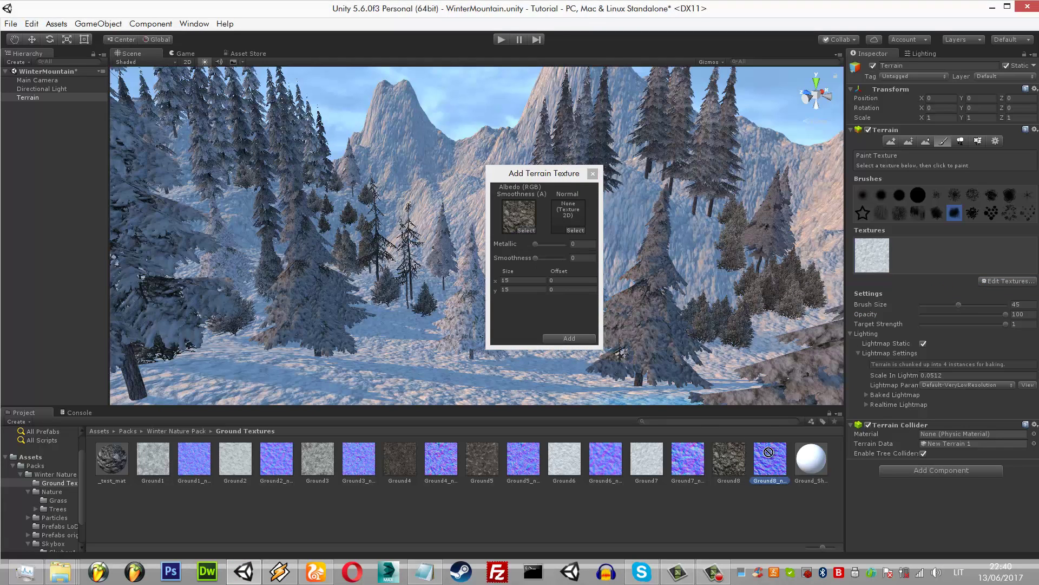
left_click_drag(768, 451, 563, 219)
left_click(570, 338)
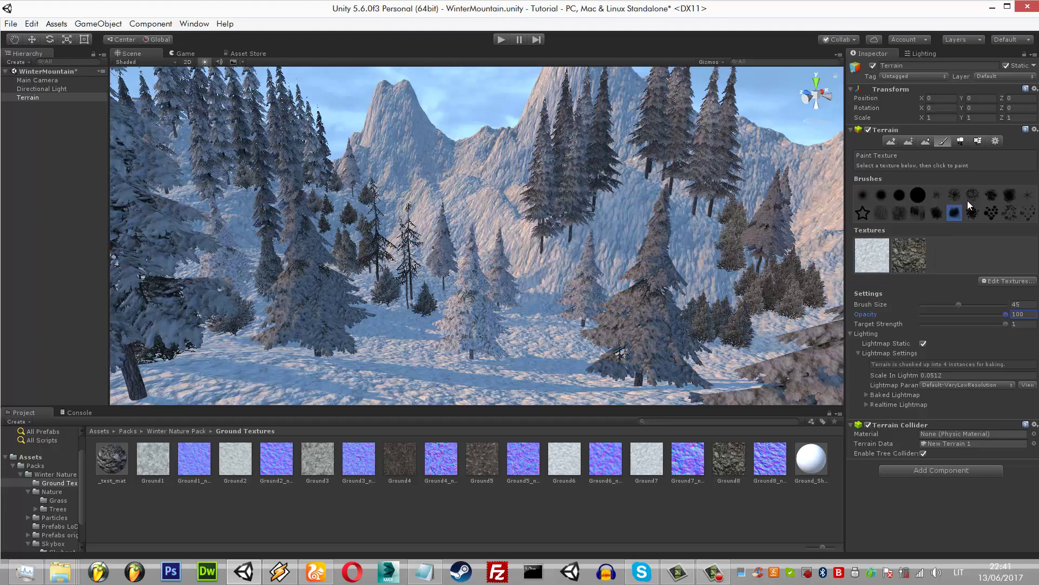
left_click(973, 213)
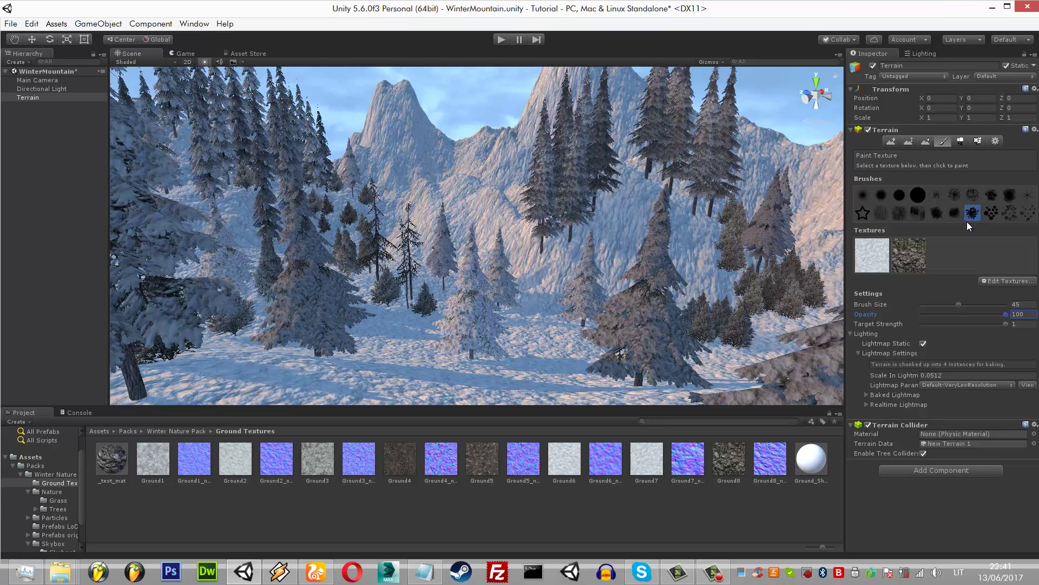
left_click(1022, 324)
type("0.5")
left_click(969, 304)
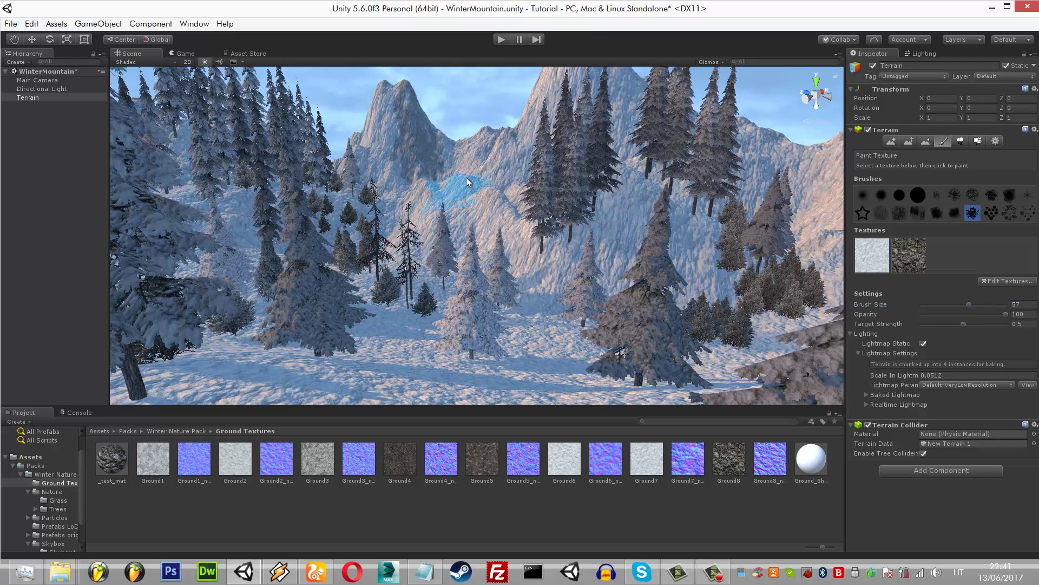
- Shrink the brush to 28 and paint rock texture onto the mountainside slopes
left_click_drag(968, 305, 945, 304)
left_click(366, 163)
left_click(407, 177)
left_click(403, 178)
left_click(367, 160)
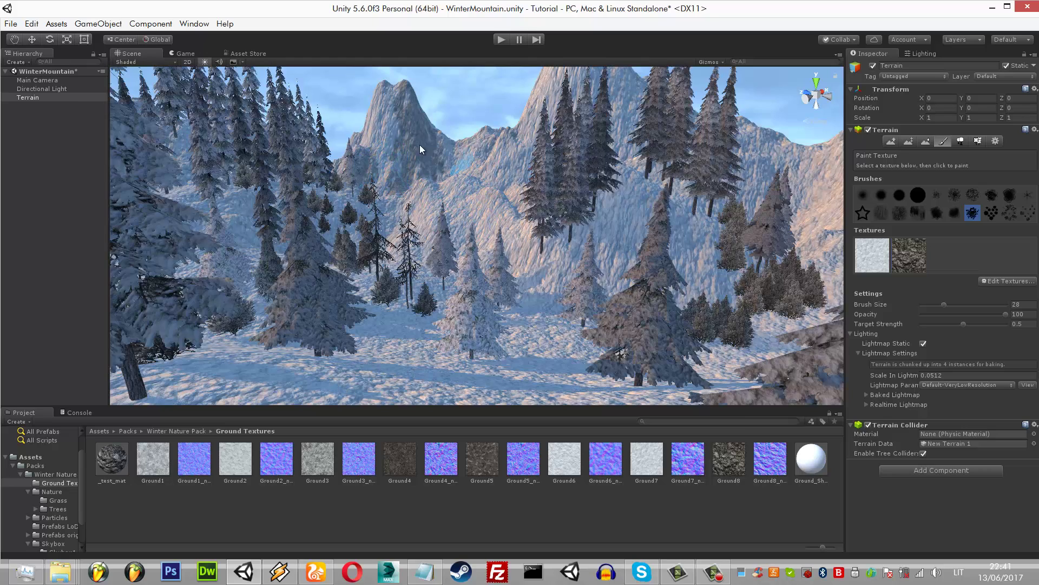
left_click(385, 128)
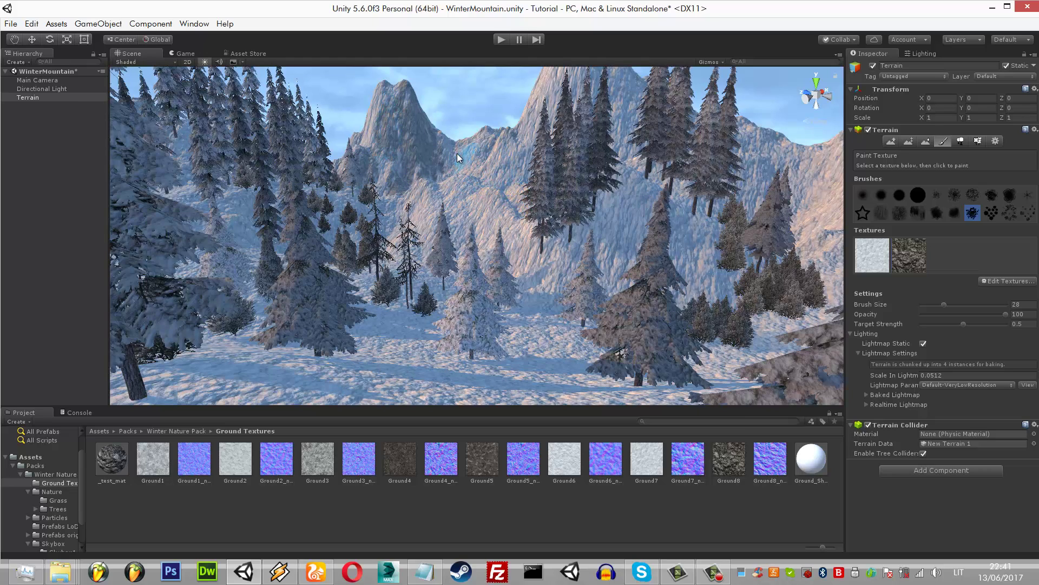
- Select the snow ground texture and paint it over the mountain peak
left_click(886, 245)
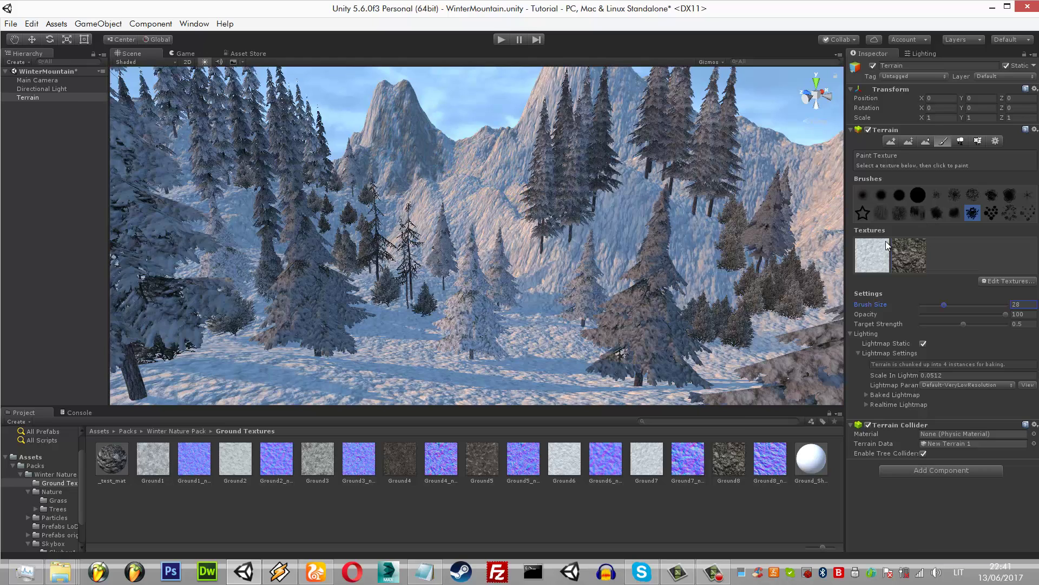
left_click(414, 128)
left_click(408, 130)
left_click(414, 126)
left_click(413, 125)
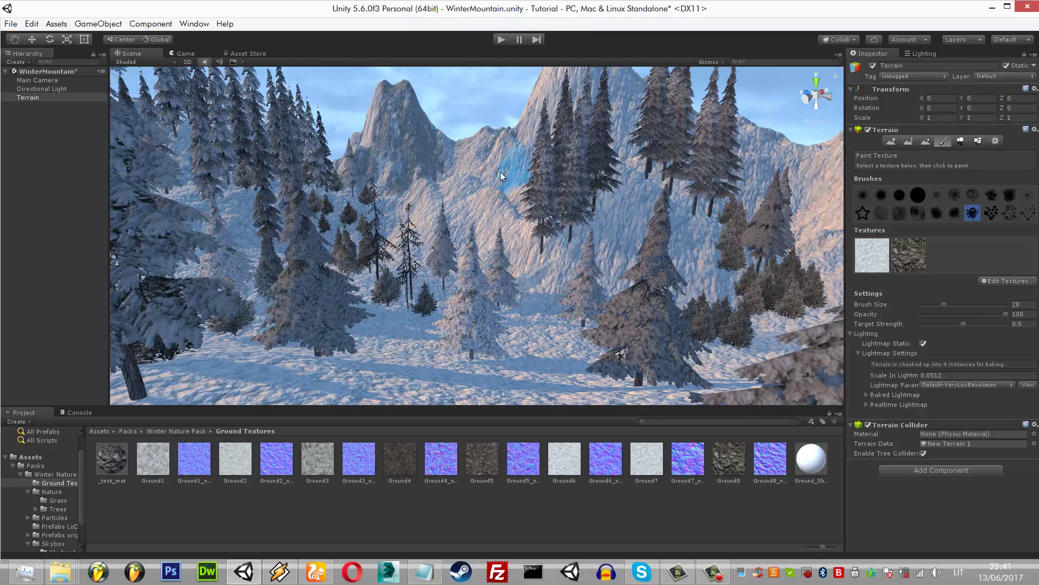
- Shrink the brush to about 11 and paint the first ground texture at target strength 1
left_click_drag(944, 304, 930, 305)
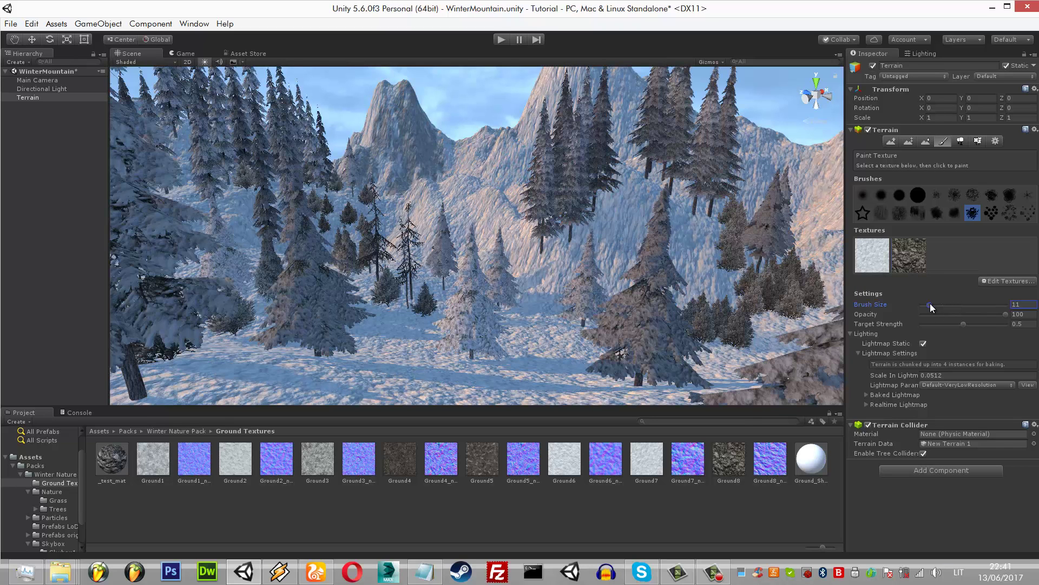
left_click(389, 87)
left_click(872, 252)
left_click(1005, 325)
left_click(416, 136)
left_click_drag(406, 127, 401, 122)
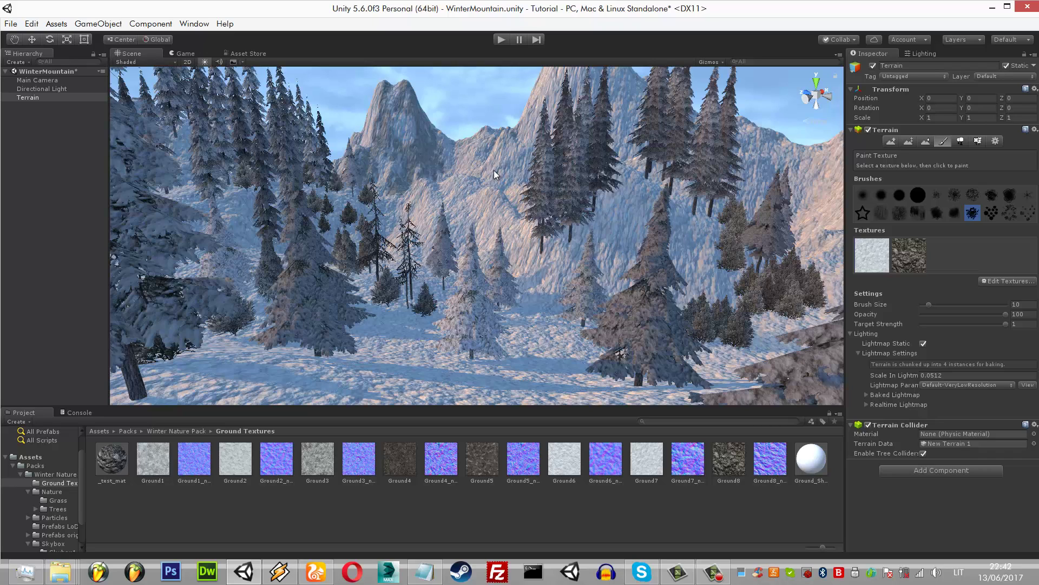
- Lower target strength to 0.5 and dab the first ground texture onto the slope
left_click(414, 128)
left_click(1023, 324)
type(".5")
key("Return")
left_click(409, 128)
left_click(489, 145)
- Dab rock texture repeatedly across the slope and hillside
left_click(492, 142)
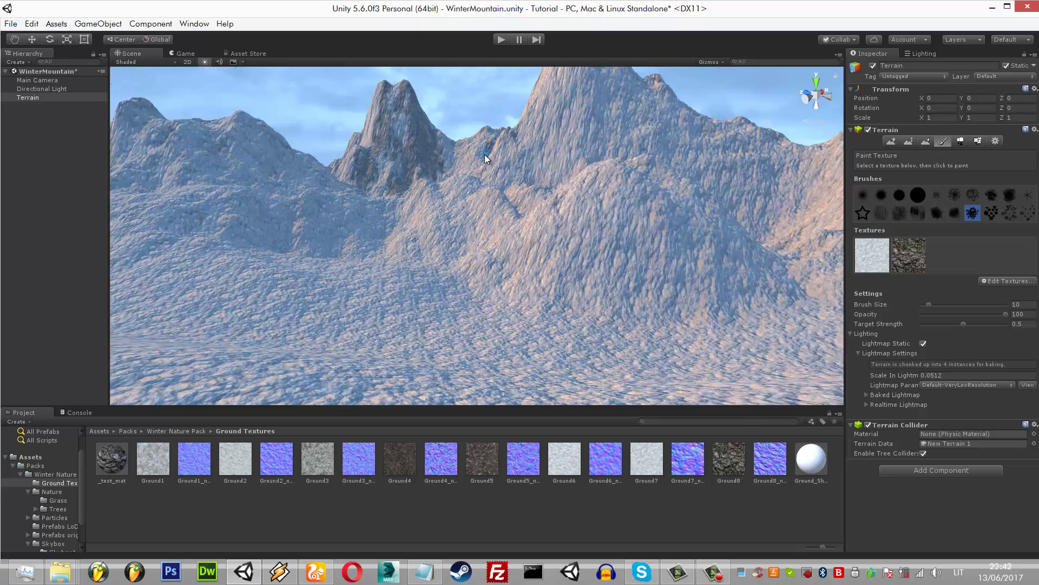
left_click(490, 130)
left_click(493, 133)
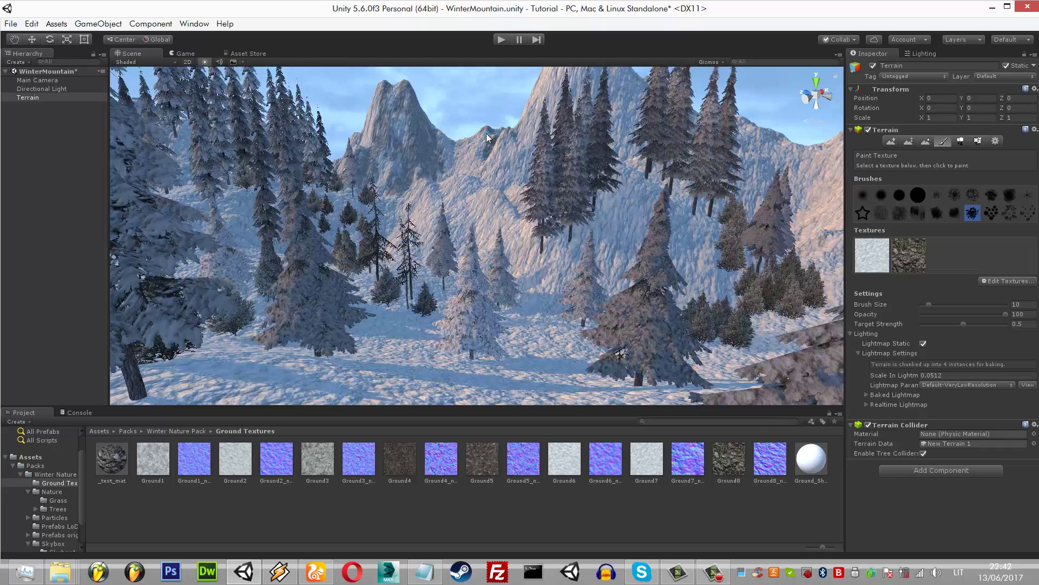
left_click(484, 184)
left_click(469, 190)
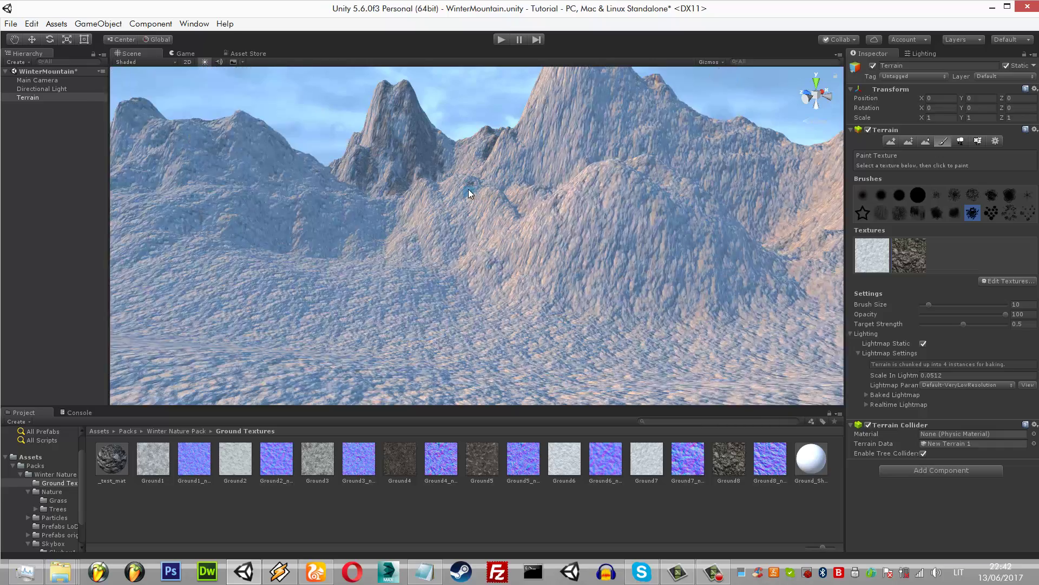
left_click(476, 186)
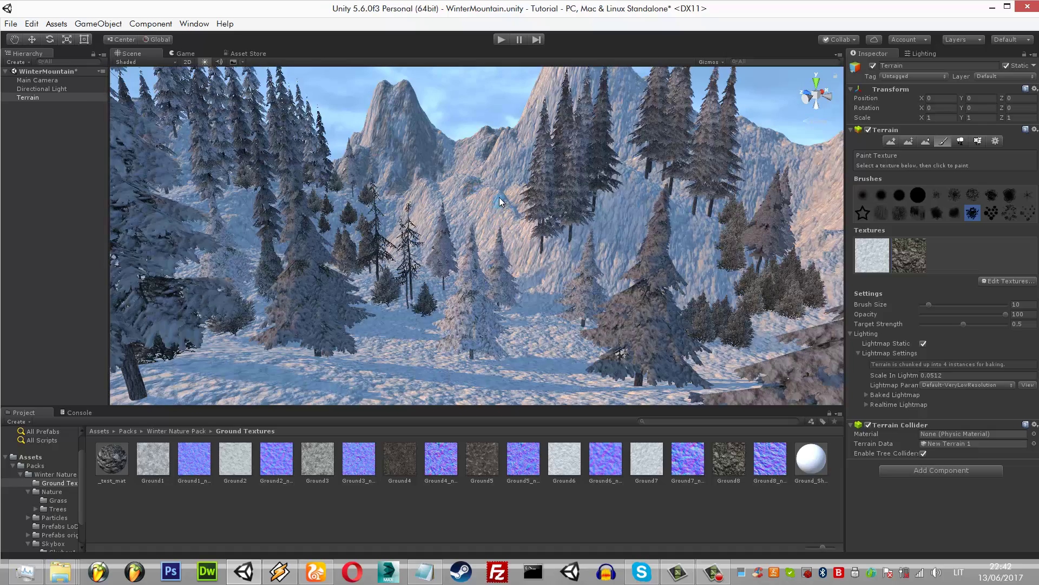
left_click(513, 208)
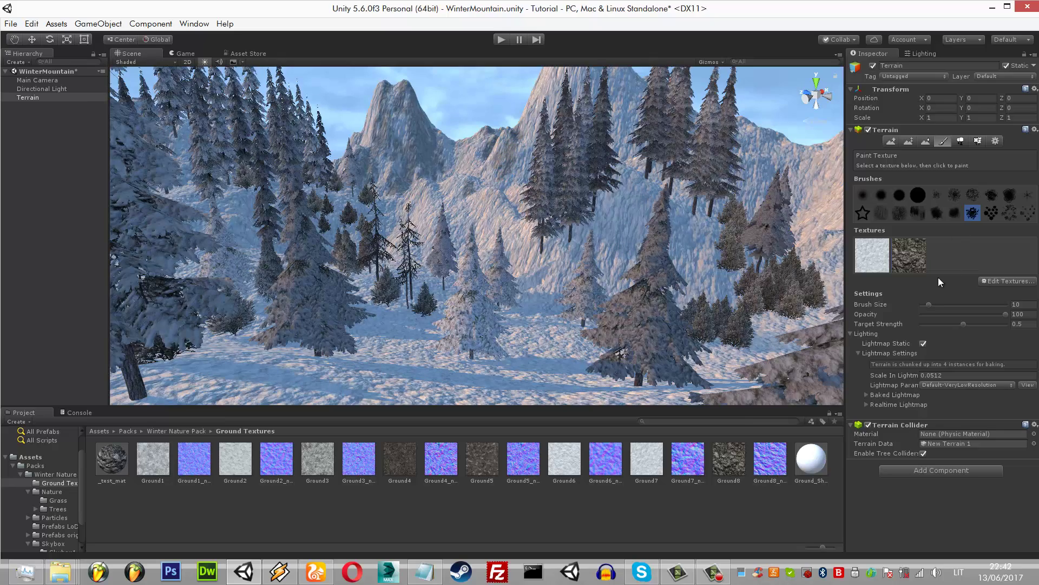
- Enlarge the brush to size 18 and paint rock onto the right-hand slope
left_click_drag(929, 306, 931, 307)
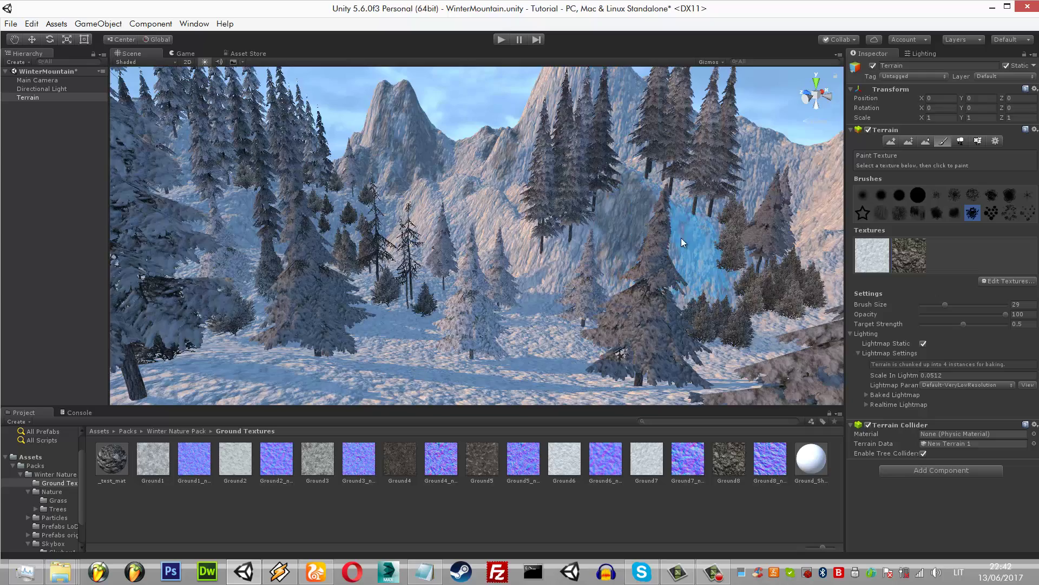
left_click(935, 304)
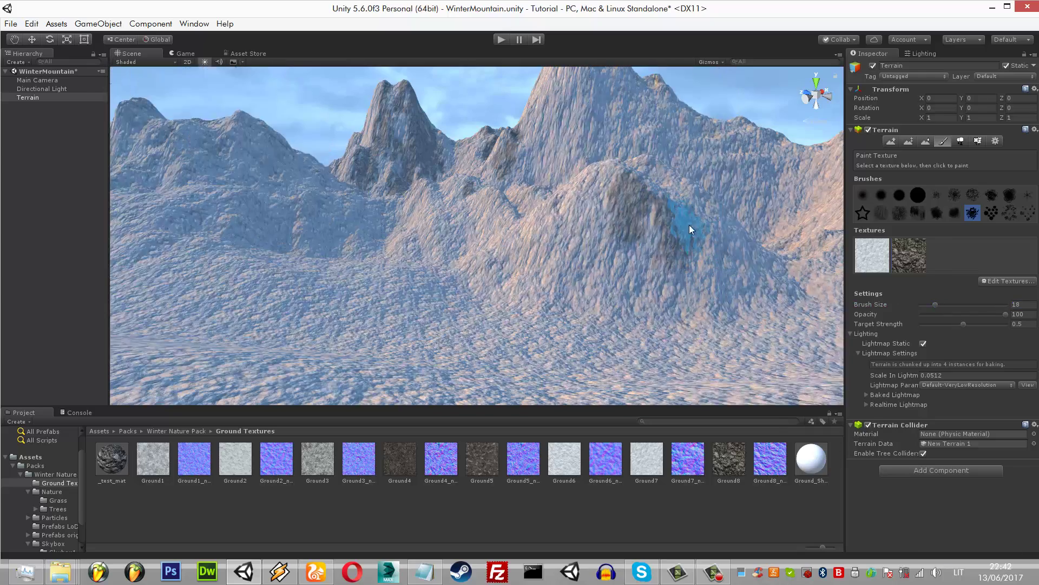
left_click(602, 215)
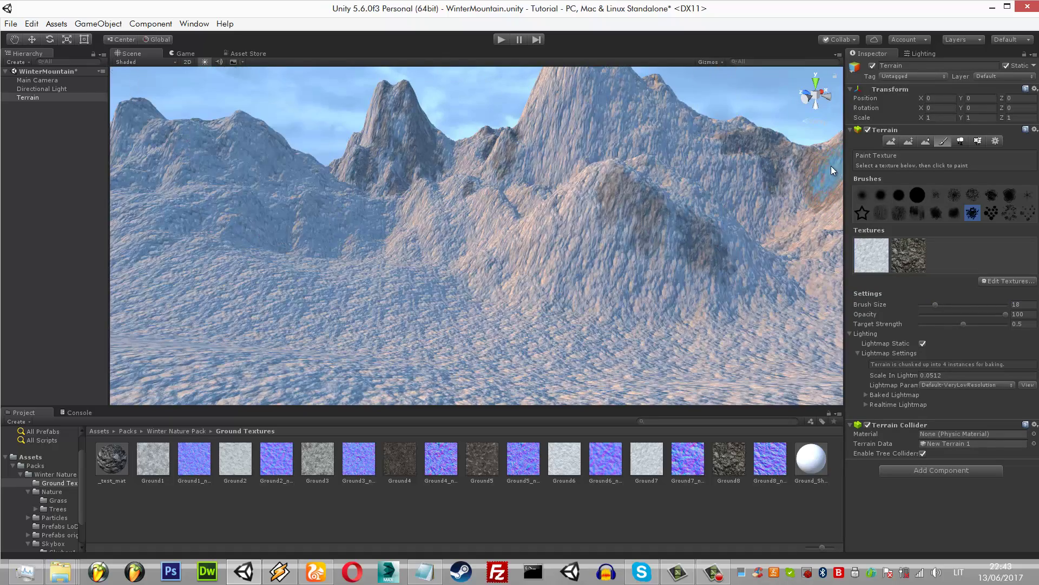
- Set target strength to 0.5 and switch to a different brush shape
left_click_drag(964, 324, 1008, 324)
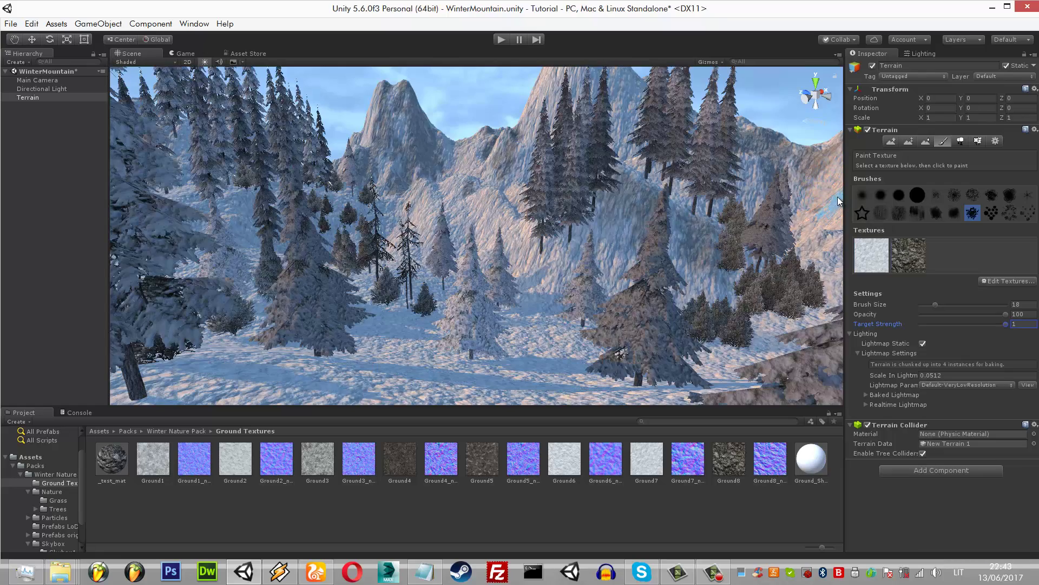
left_click(1026, 326)
type("0.5")
key("Return")
key("period")
key("period")
left_click(834, 194)
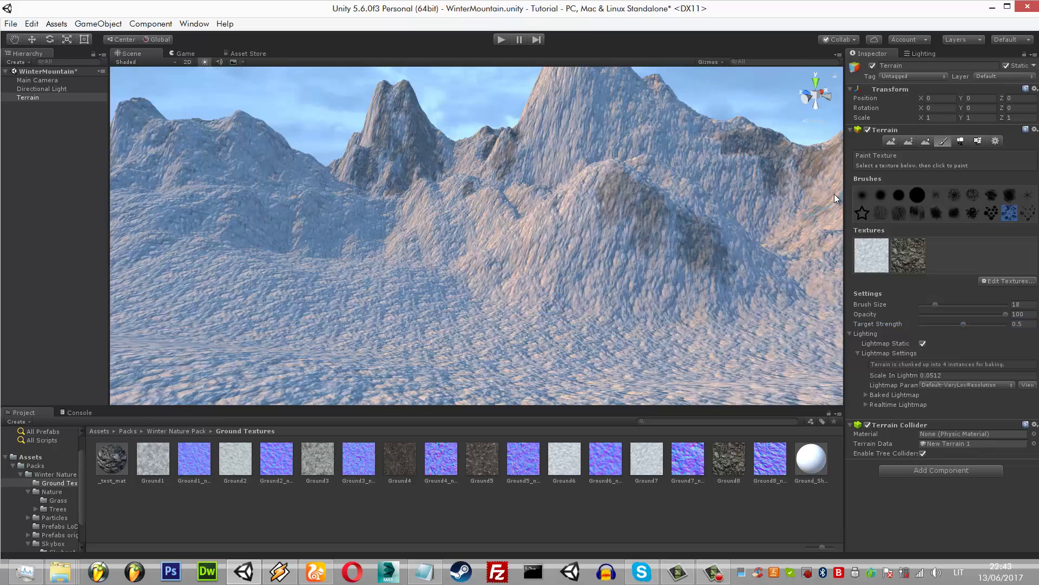
- Try several brush shapes, shrink the brush to 8, and paint a small hillside patch
left_click(988, 202)
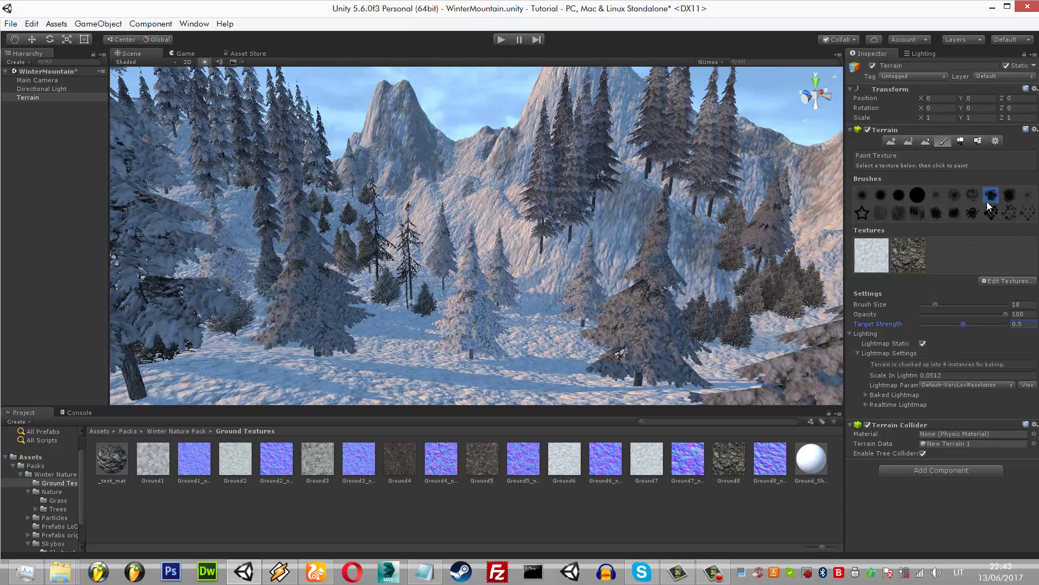
left_click(955, 211)
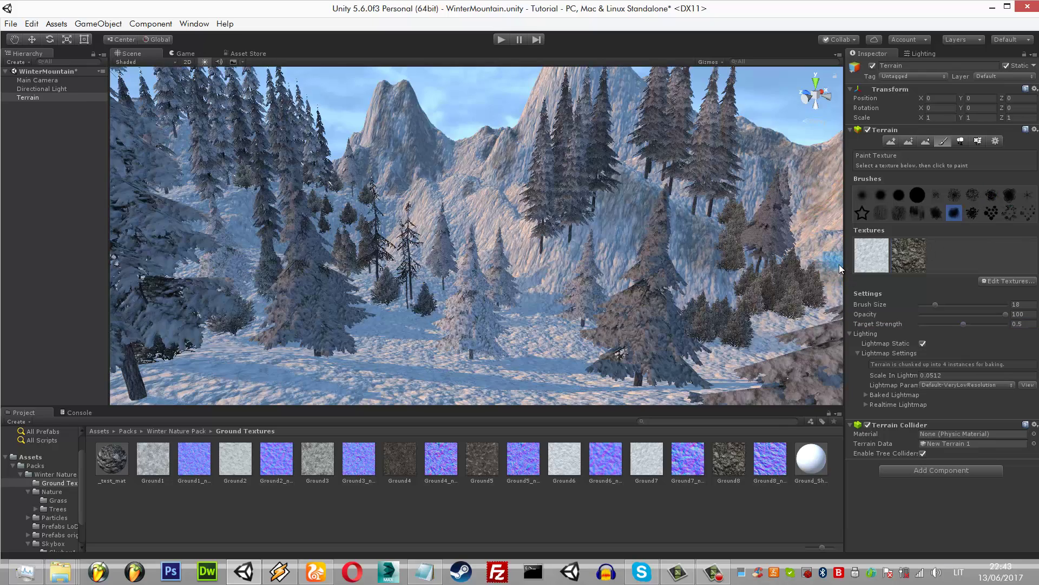
left_click(935, 212)
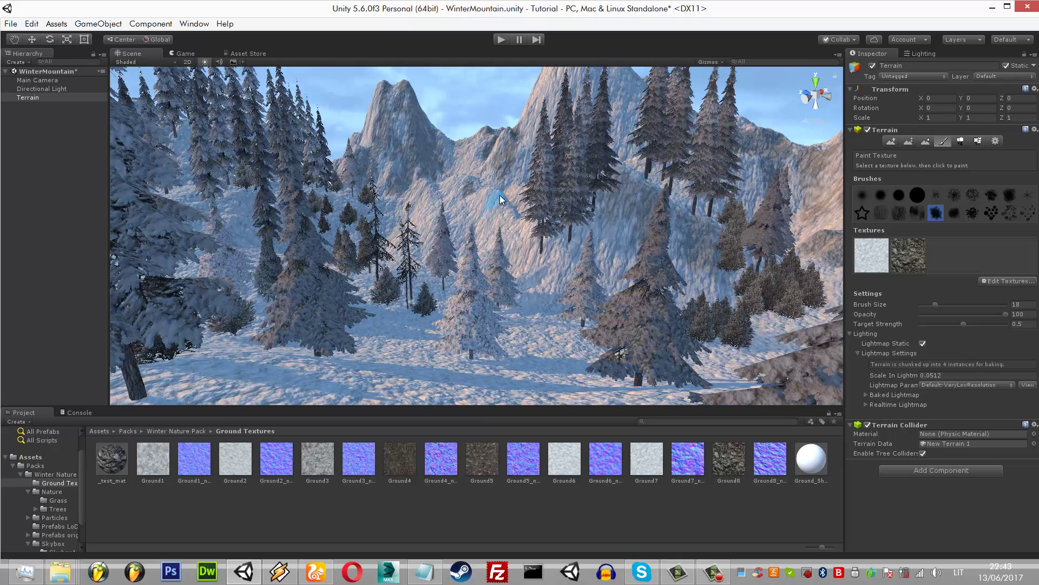
left_click_drag(934, 305, 926, 305)
mouse_move(498, 198)
left_mouse_down()
mouse_move(511, 211)
mouse_move(490, 191)
left_mouse_up()
- Raise target strength to 1 with another brush shape and paint two hillside spots
left_click(993, 315)
left_click_drag(995, 323, 1015, 324)
left_click(1010, 213)
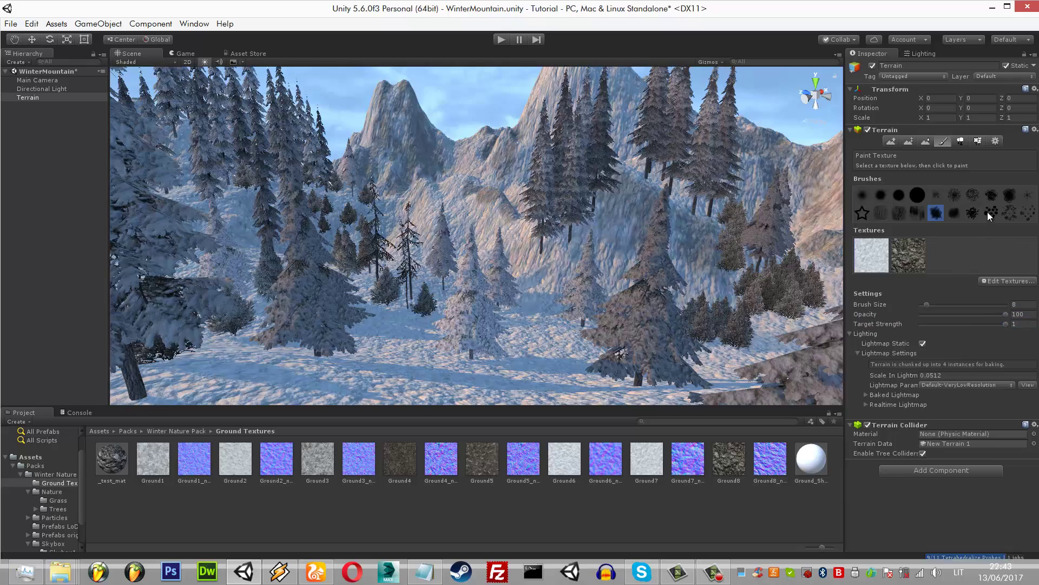
left_click(544, 219)
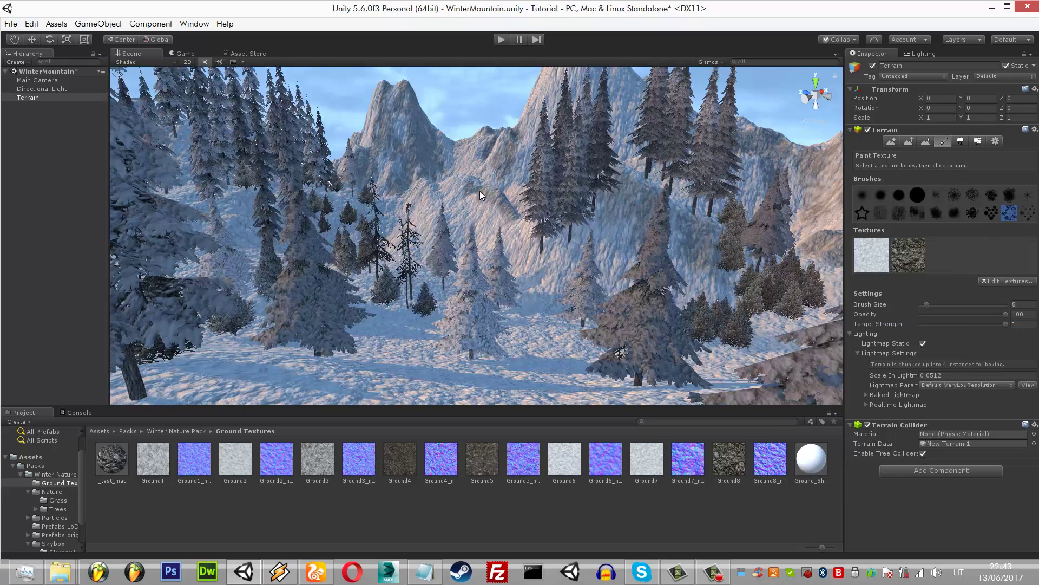
left_click(512, 220)
- Set target strength to 0.5 and cycle through more brush shapes
left_click(924, 264)
type("0.5")
left_click(972, 213)
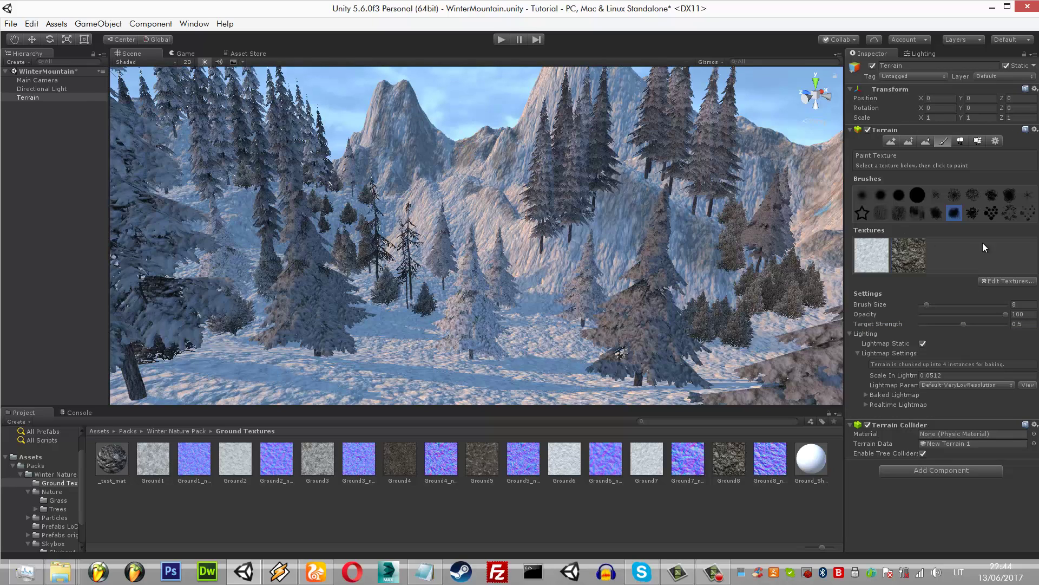
key("period")
key("period")
key("period")
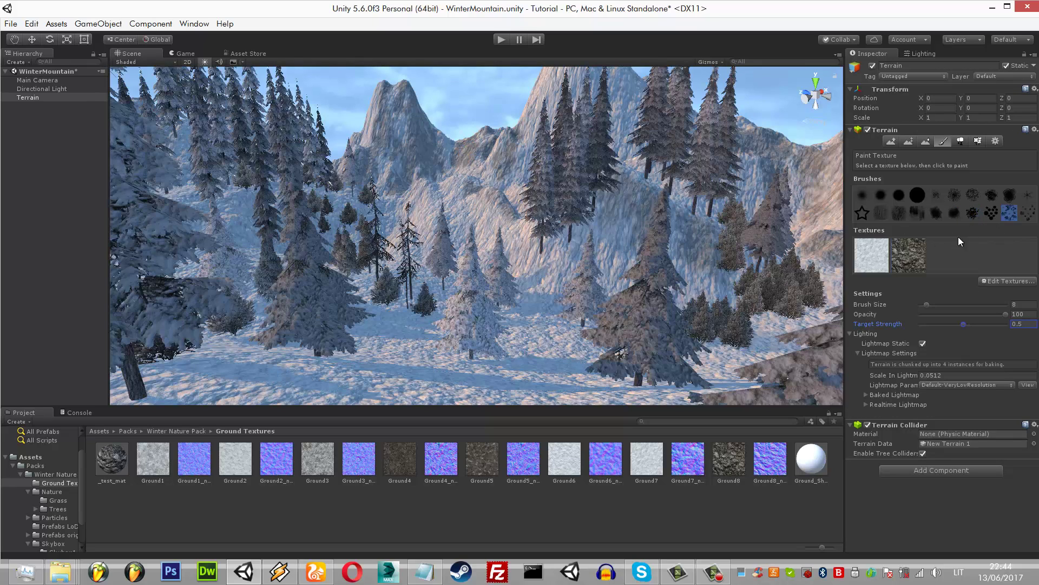
type("1")
- Try brush sizes 72, 48 and 30 with different shapes, ending on the dotted brush
type(",5")
left_click(982, 304)
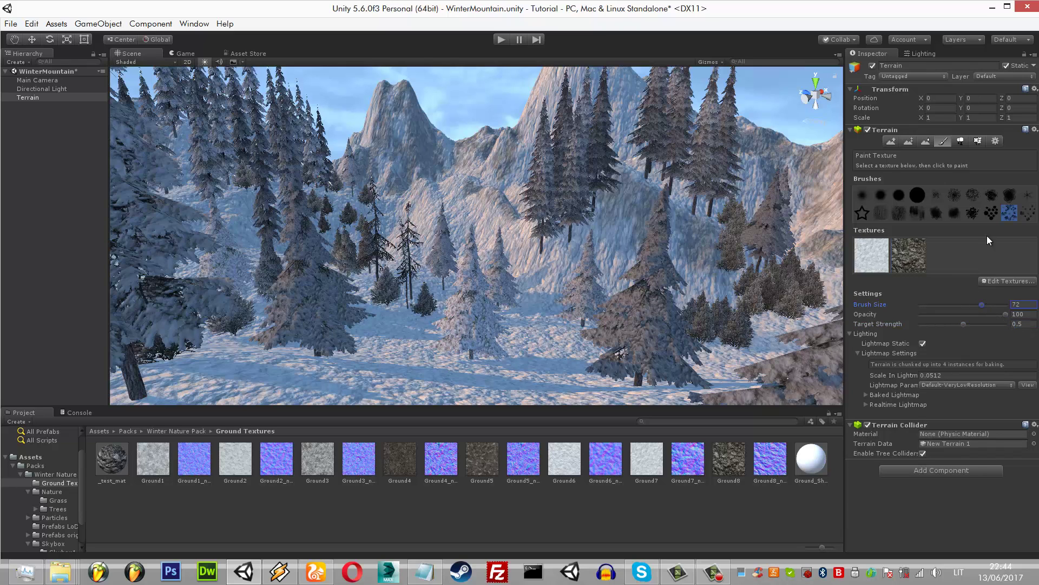
left_click(992, 196)
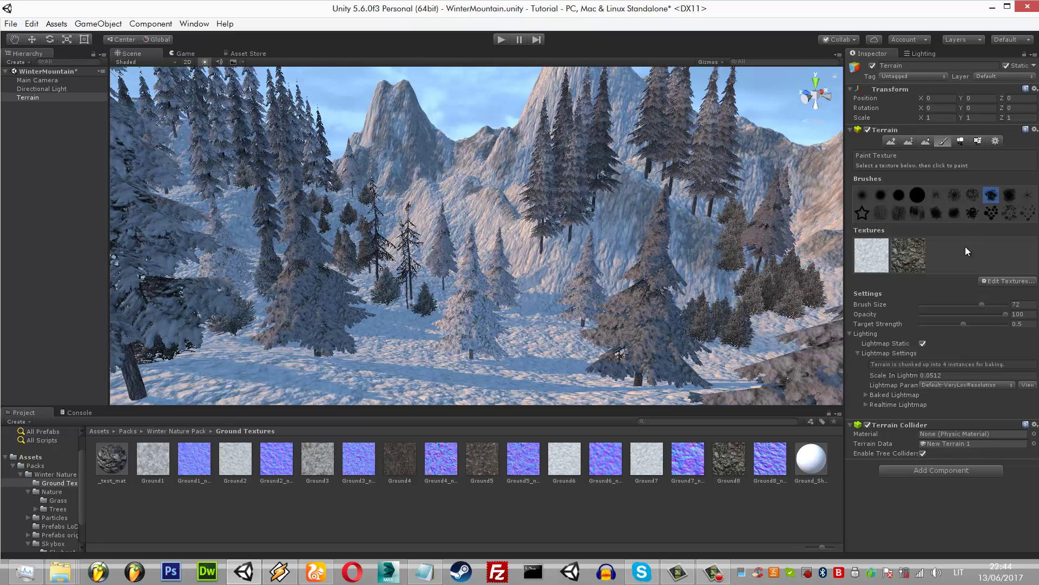
left_click(961, 304)
left_click(955, 214)
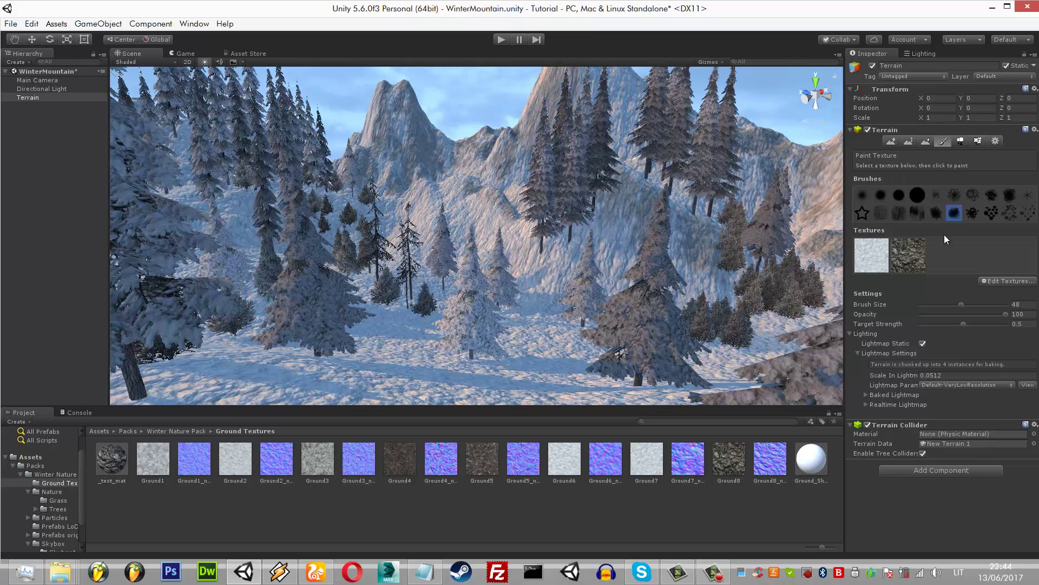
left_click(946, 304)
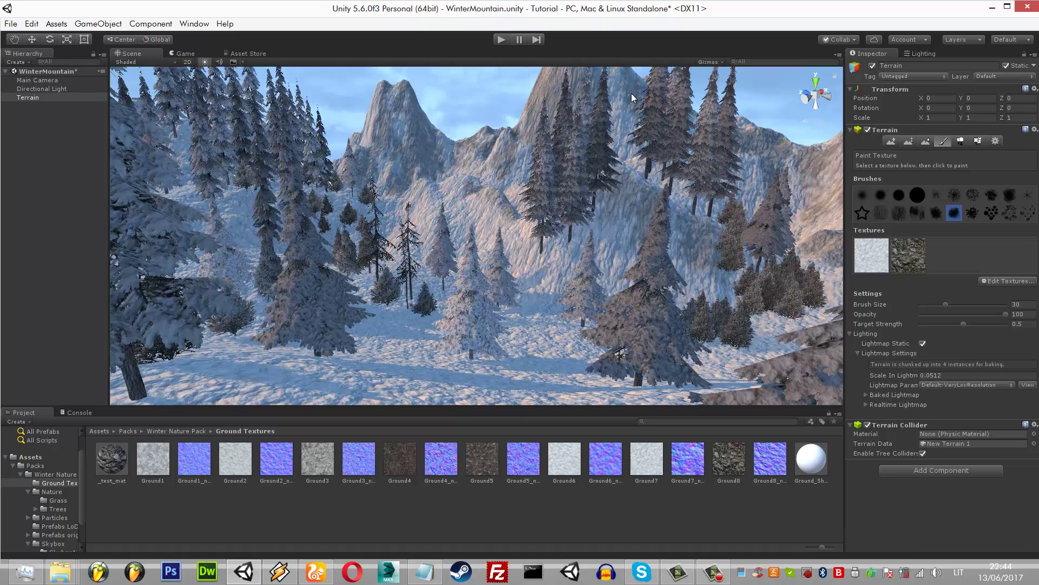
left_click(990, 211)
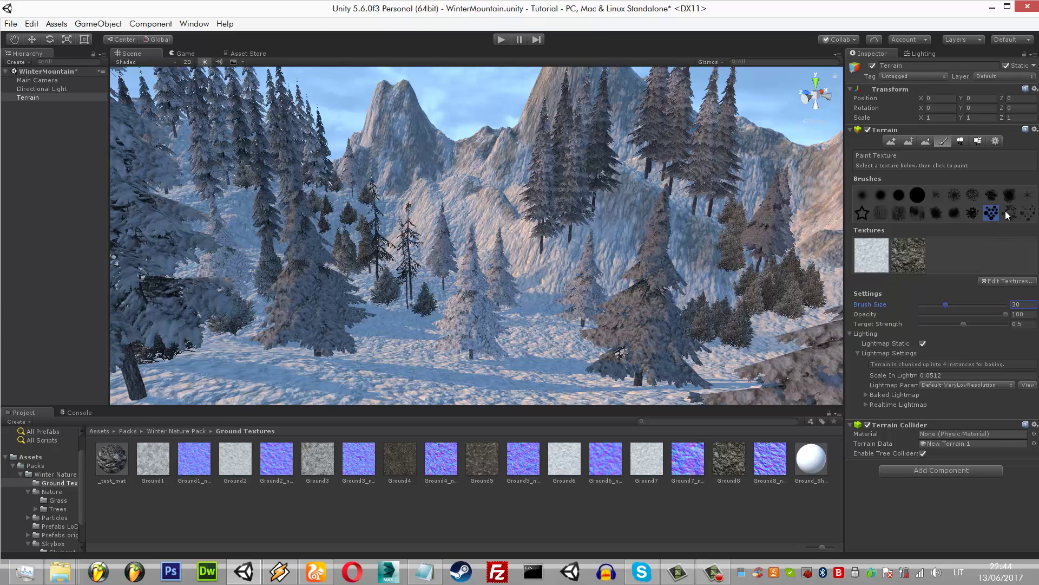
- Shrink the brush to 9, set target strength to 0.5, and paint a slope patch
left_click(1032, 323)
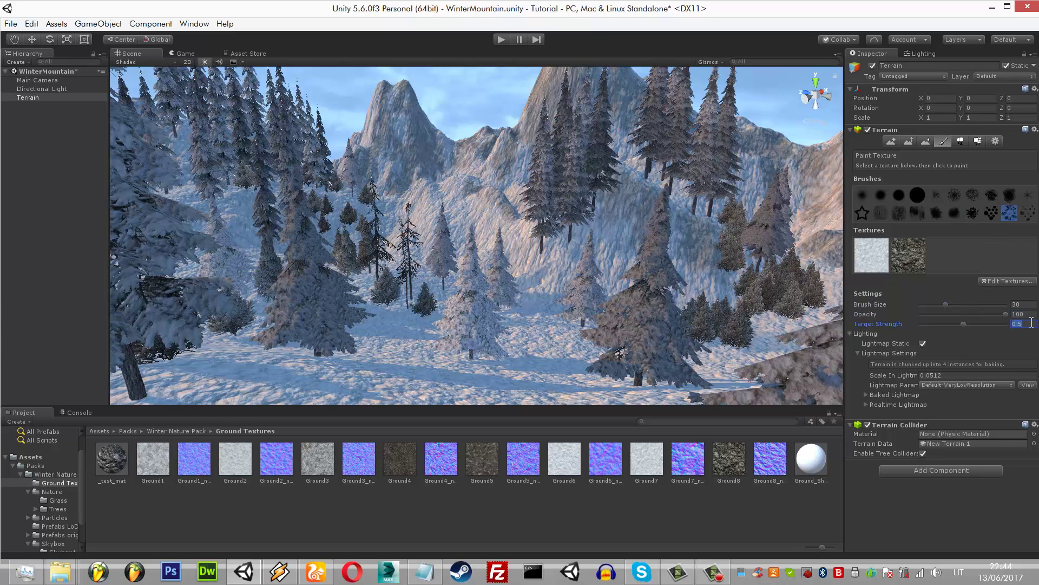
type("1")
key("Return")
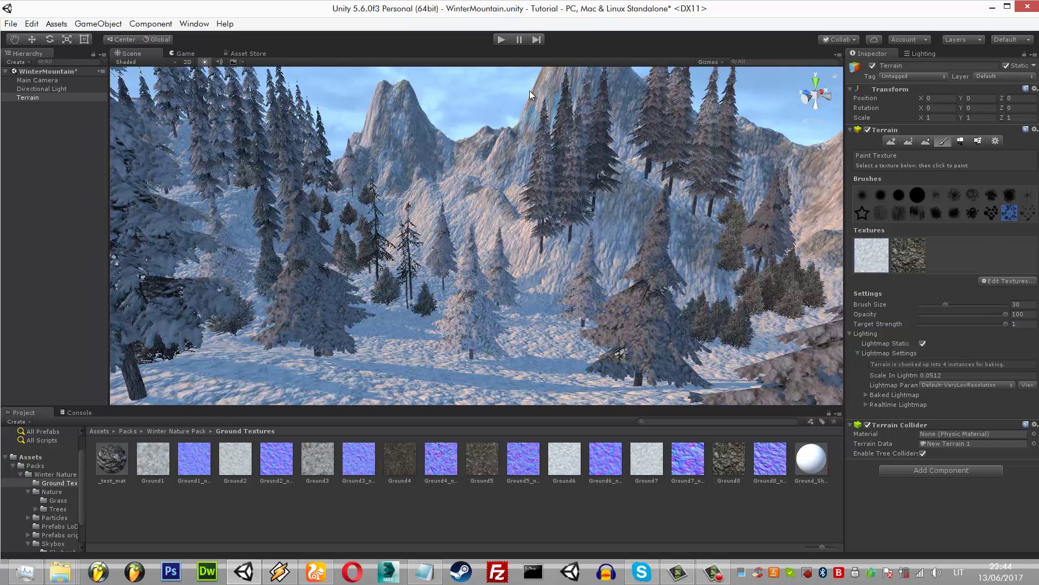
left_click_drag(940, 303, 927, 303)
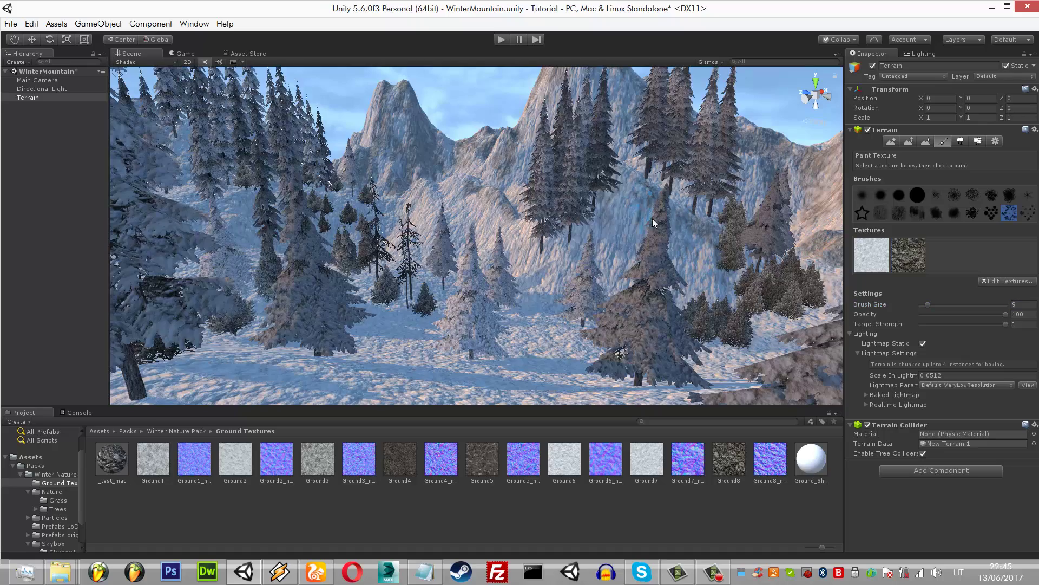
left_click(1024, 323)
key("Return")
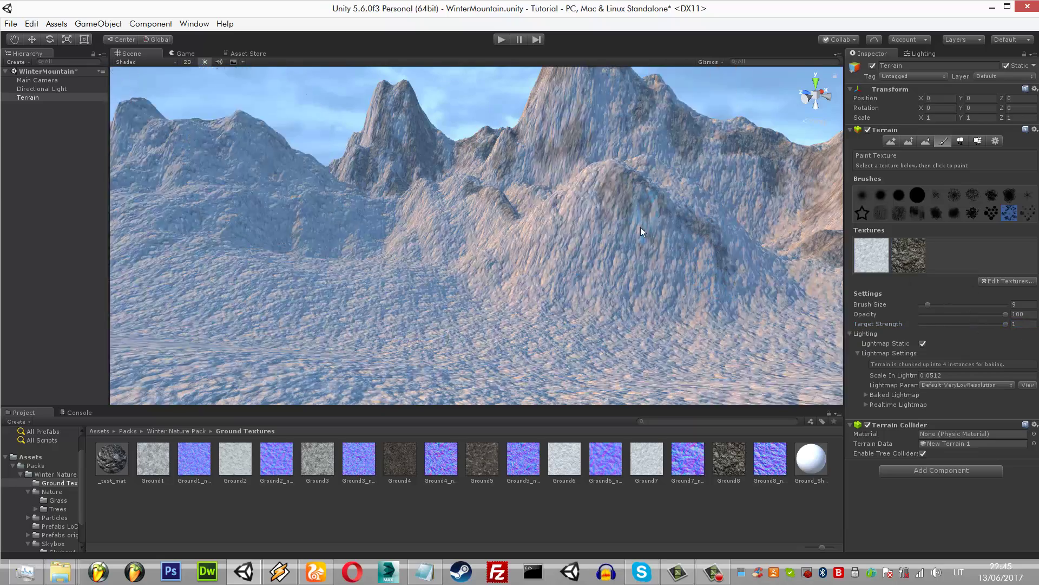
left_click_drag(632, 217, 667, 258)
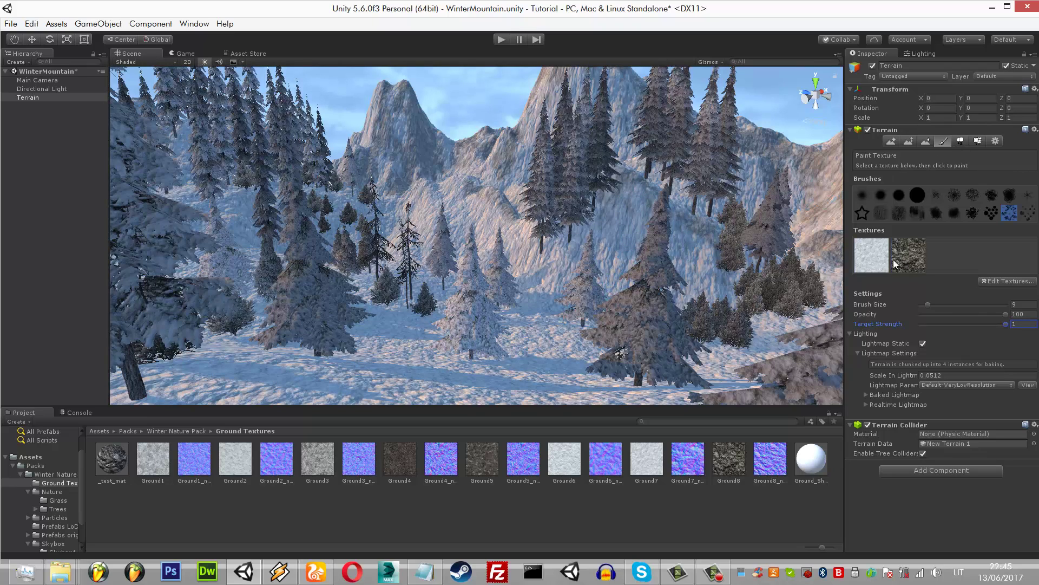
- Switch to Paint Details and open the Add Grass Texture dialog
left_click(977, 140)
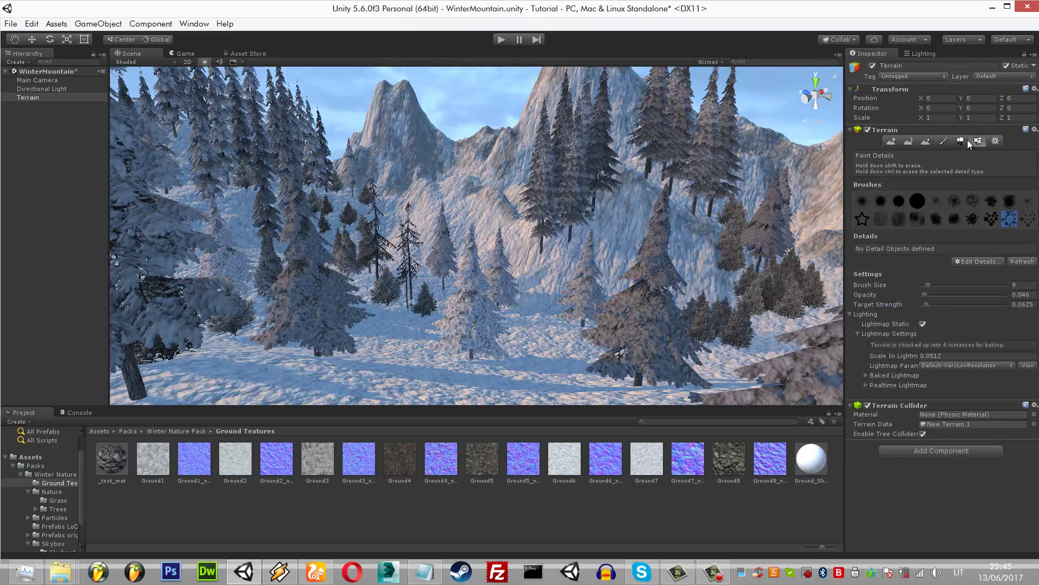
left_click(984, 261)
left_click(985, 264)
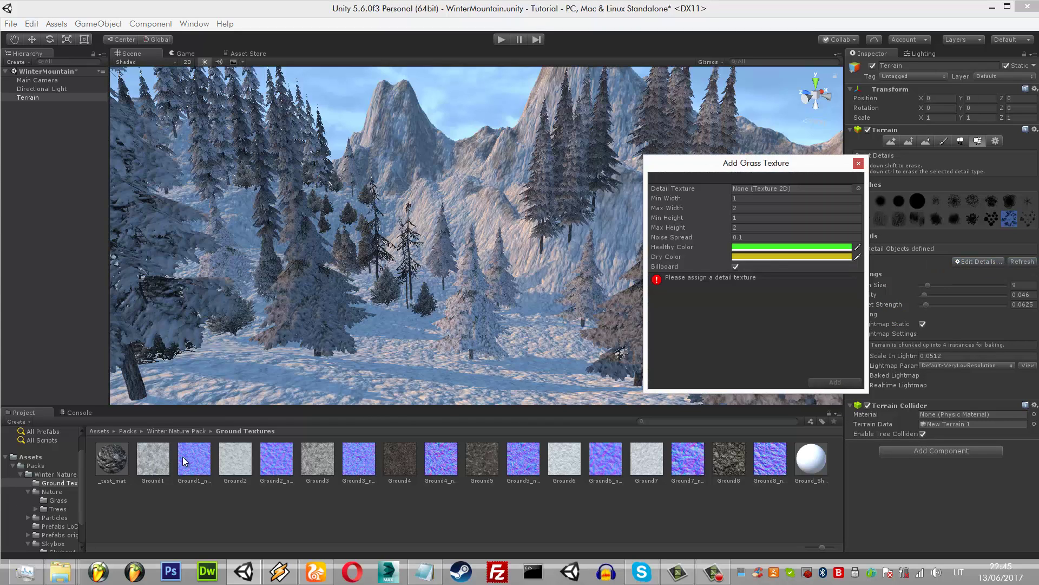
key("Escape")
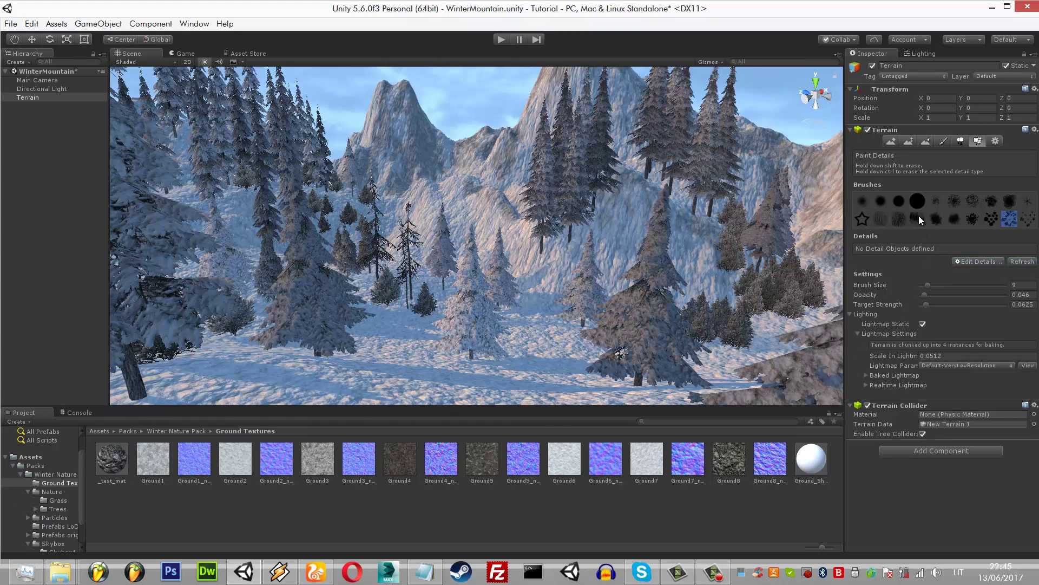
left_click(959, 263)
left_click(965, 269)
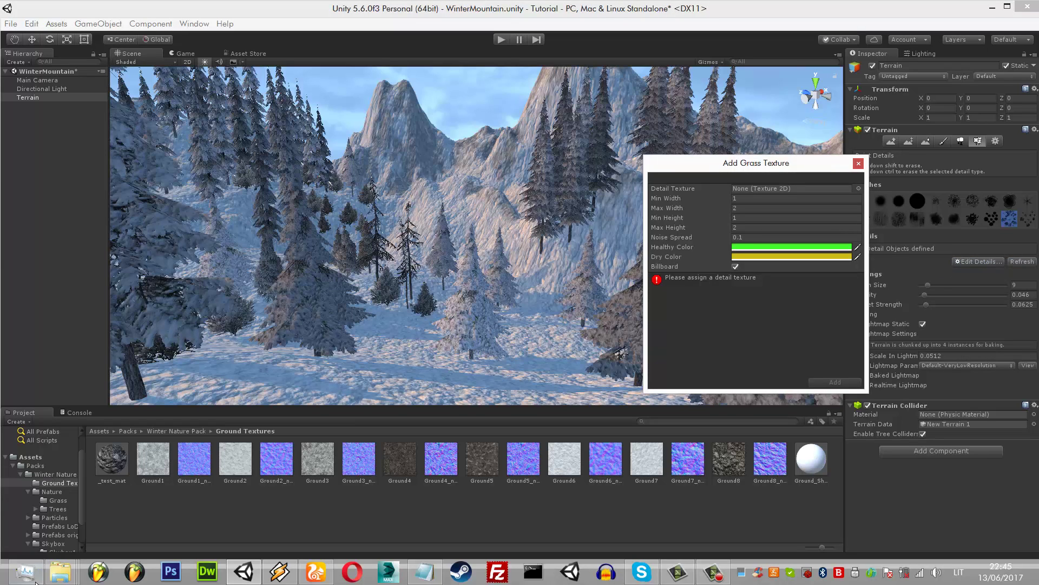
- Add Grass04 as a grass detail with white healthy and dry colours, billboard off
left_click(57, 500)
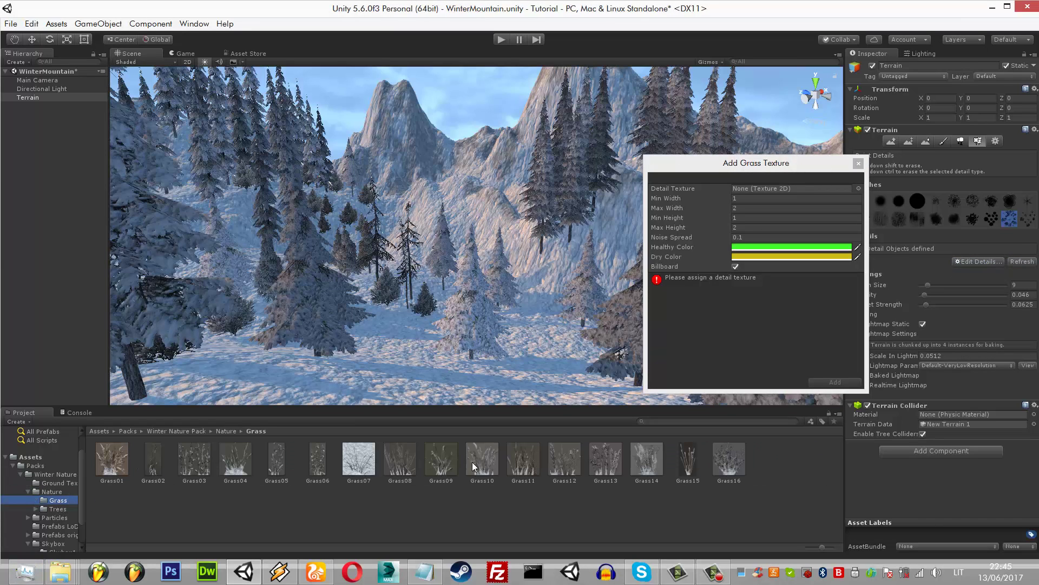
left_click_drag(236, 459, 780, 188)
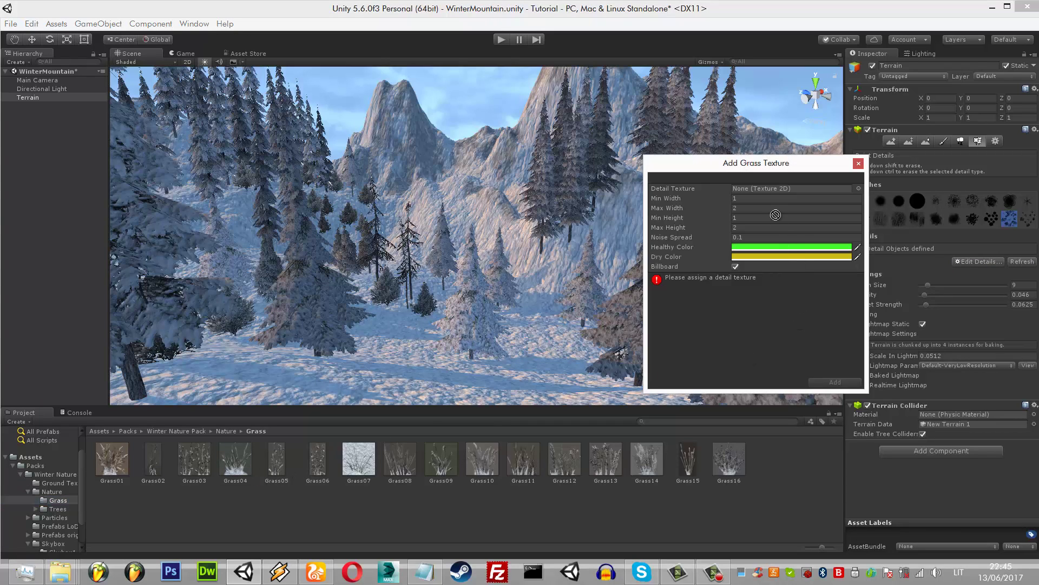
left_click(796, 249)
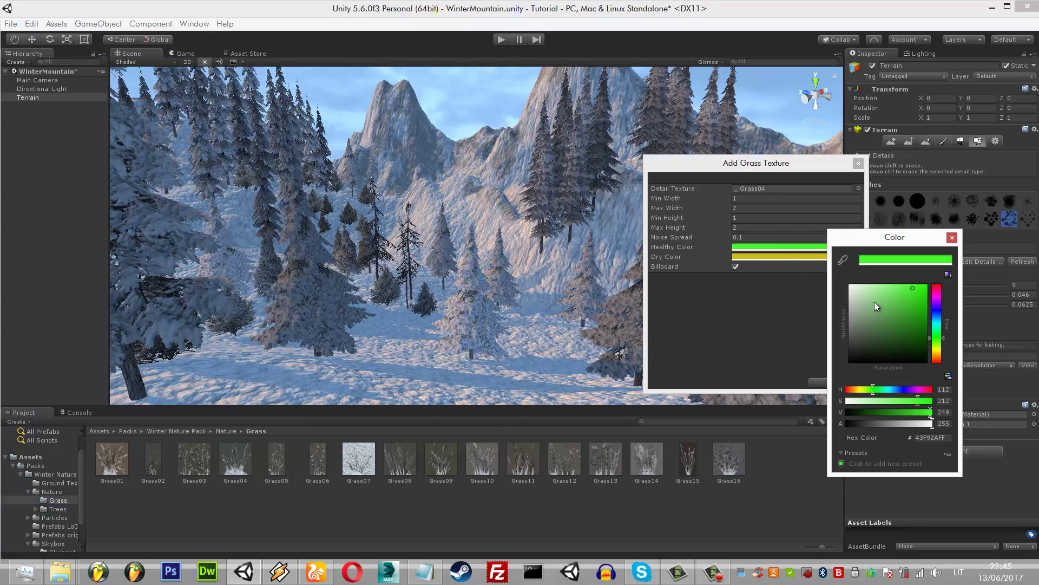
left_click_drag(874, 301, 851, 286)
left_click(761, 258)
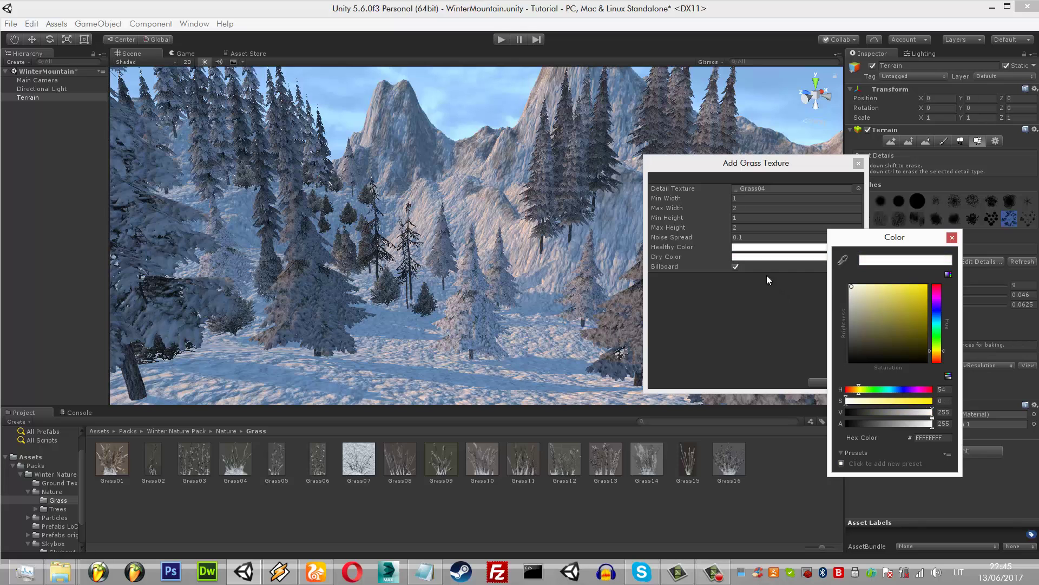
left_click(736, 267)
left_click(819, 382)
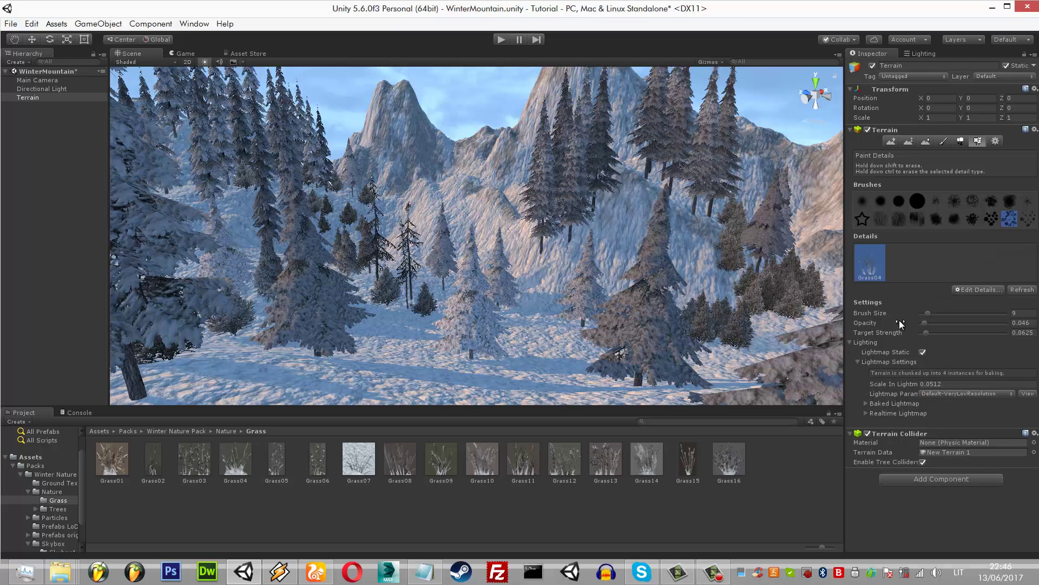
- Set the grass brush to 28 and align the Scene view to the Main Camera
left_click(944, 313)
right_click_drag(468, 307, 161, 95)
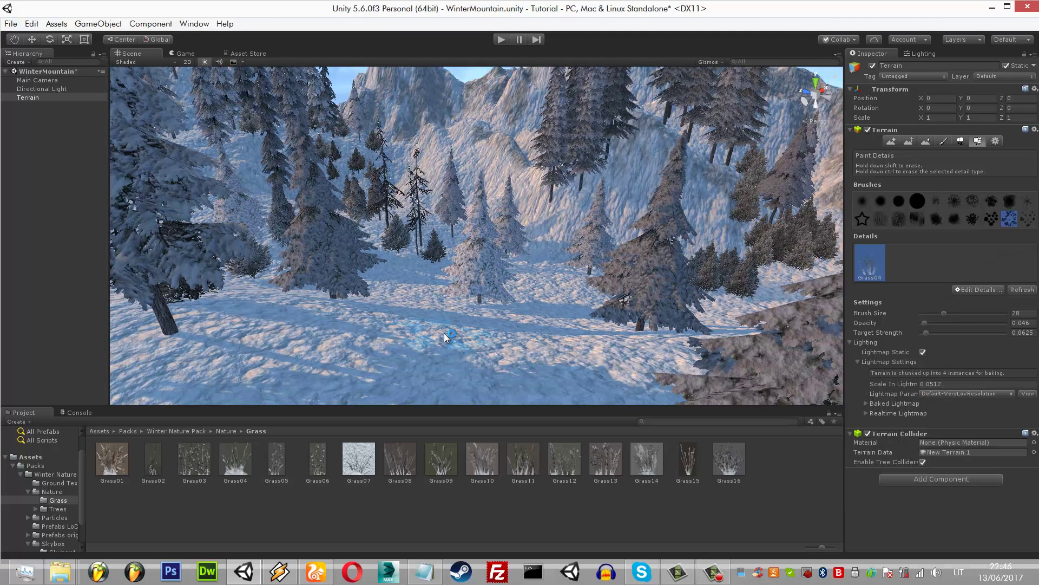
left_click(36, 80)
left_click(98, 24)
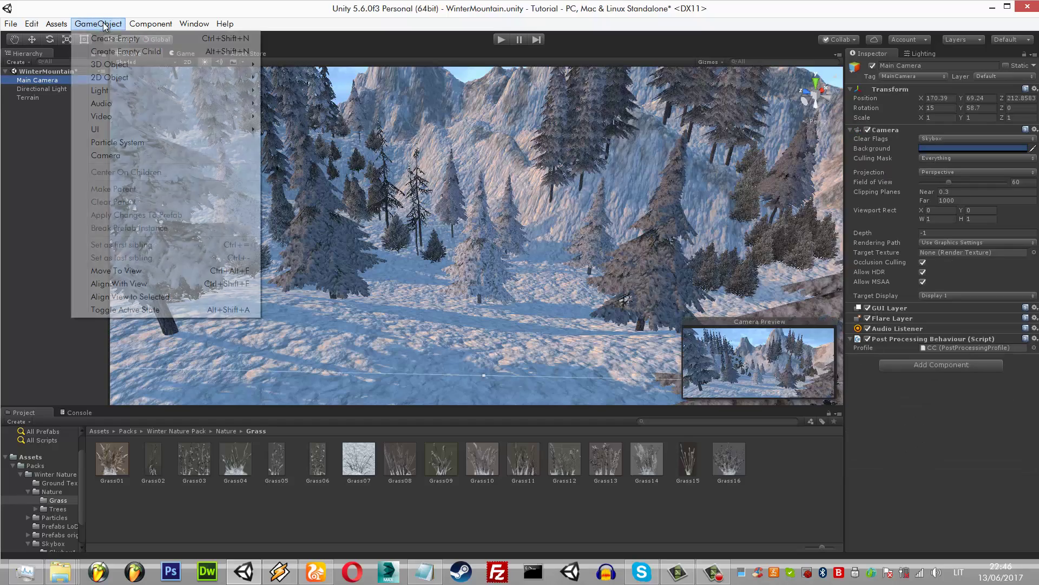
left_click(142, 297)
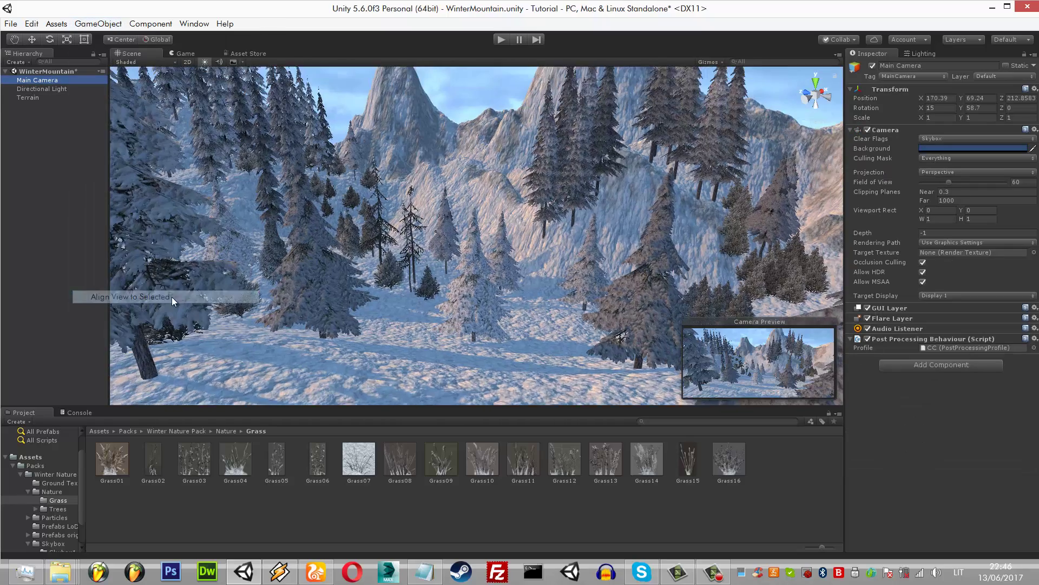
left_click(546, 332)
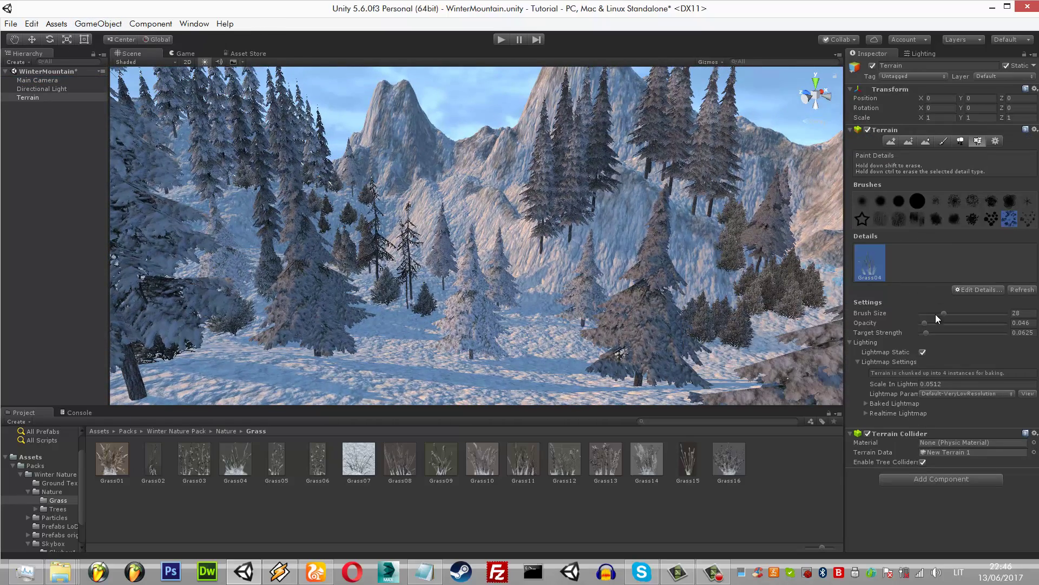
- Paint Grass04 tufts across the snowy foreground
mouse_move(463, 372)
left_mouse_down()
mouse_move(166, 379)
mouse_move(733, 401)
left_mouse_up()
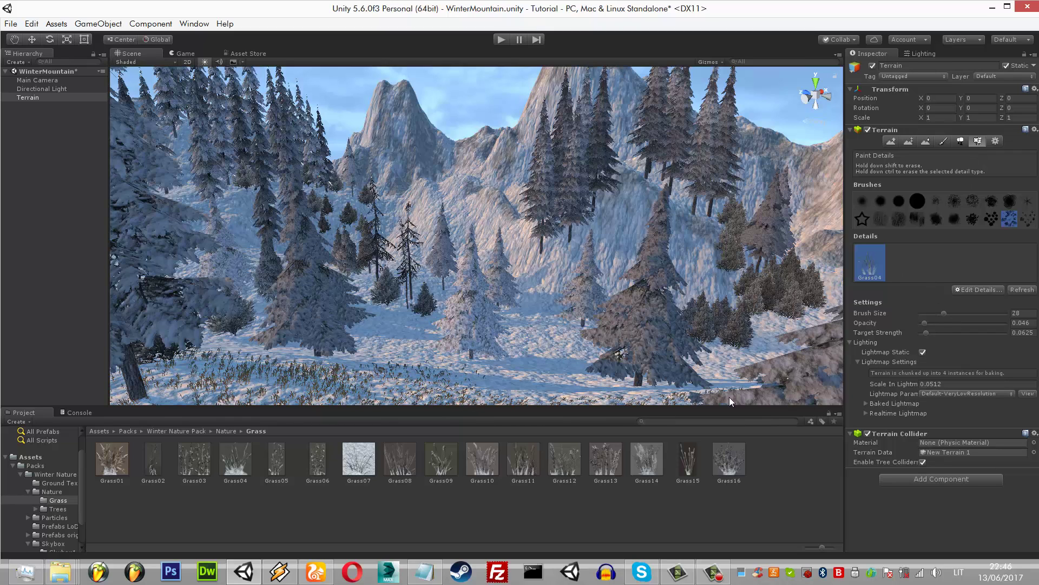
mouse_move(735, 407)
left_mouse_down()
mouse_move(735, 386)
mouse_move(758, 475)
left_mouse_up()
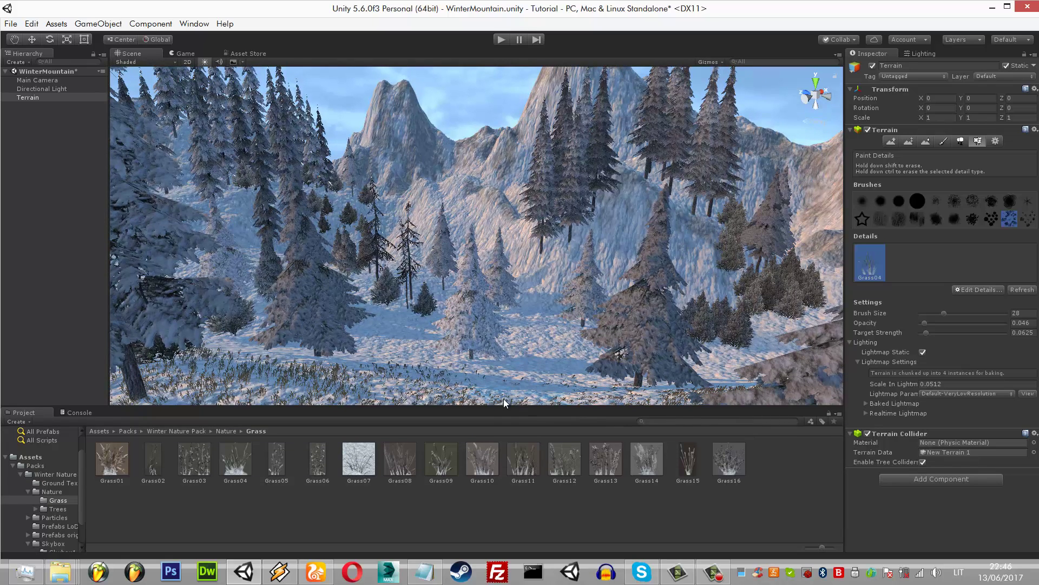
left_click(979, 290)
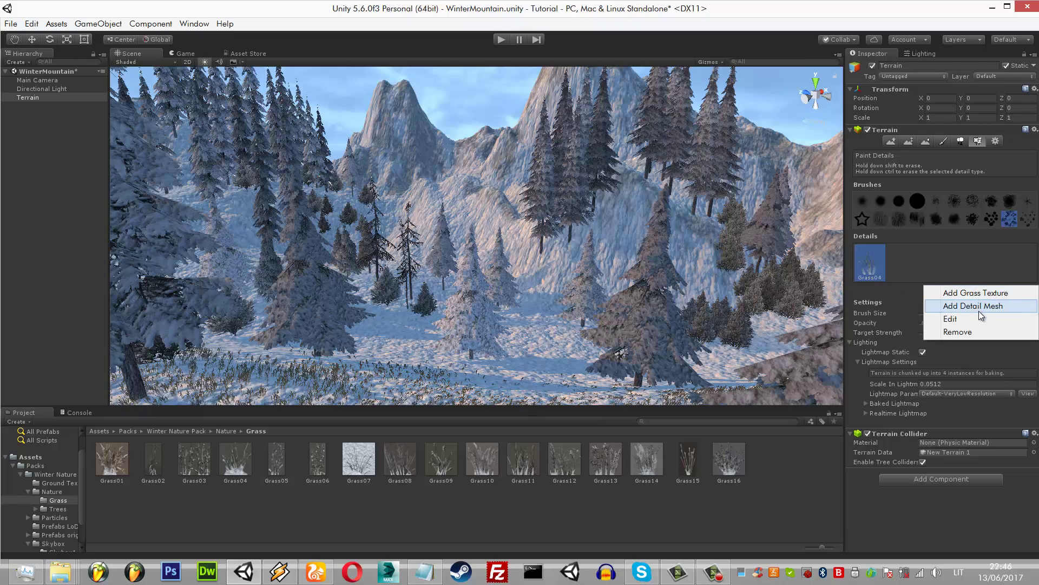
- Swap to Grass07 with width 0.51–7.7, height 1.53–4.48, noise spread 1.92, and apply
left_click(978, 319)
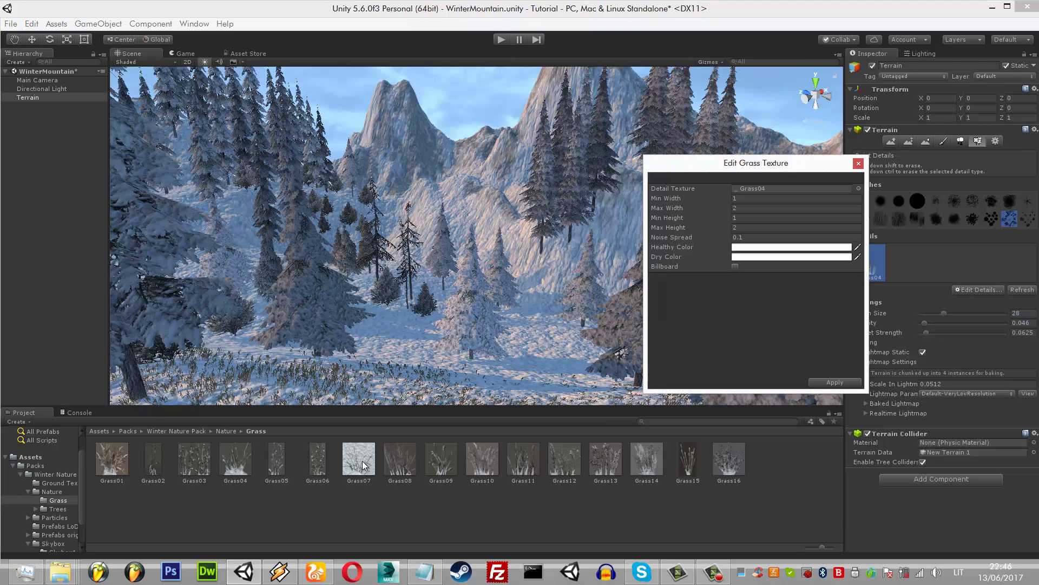
mouse_move(738, 236)
left_mouse_down()
mouse_move(768, 191)
mouse_move(724, 203)
mouse_move(789, 228)
mouse_move(775, 229)
left_mouse_up()
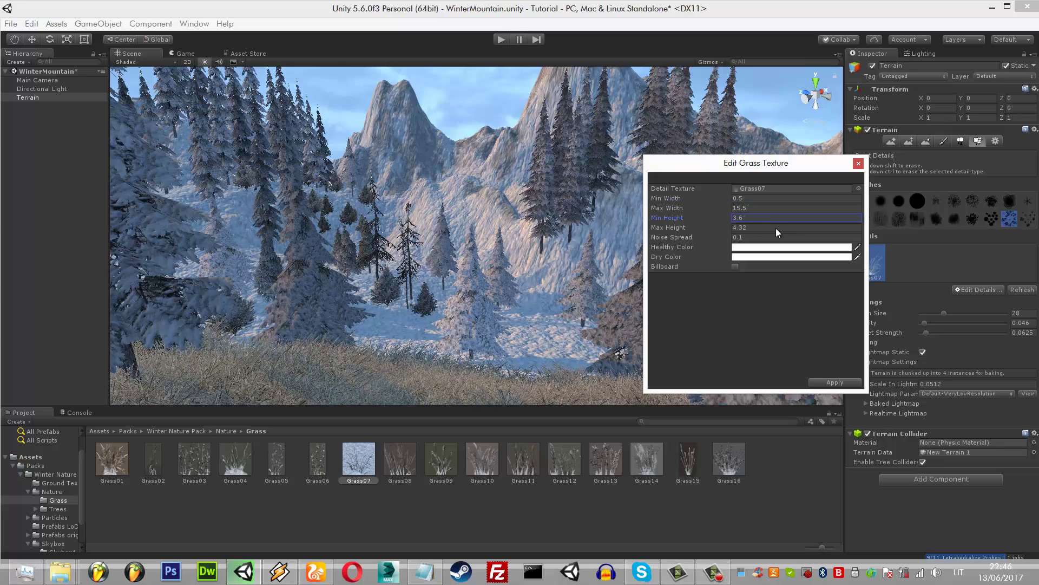
left_click(725, 197)
mouse_move(725, 200)
left_mouse_down()
mouse_move(731, 209)
mouse_move(609, 223)
mouse_move(714, 203)
mouse_move(686, 202)
mouse_move(689, 222)
mouse_move(729, 228)
left_mouse_up()
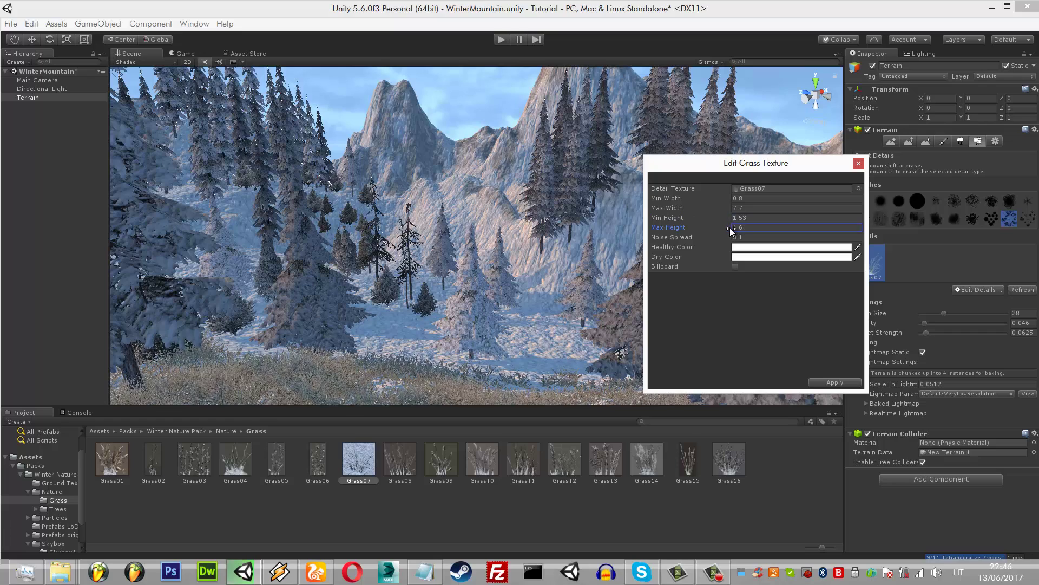
left_click(727, 199)
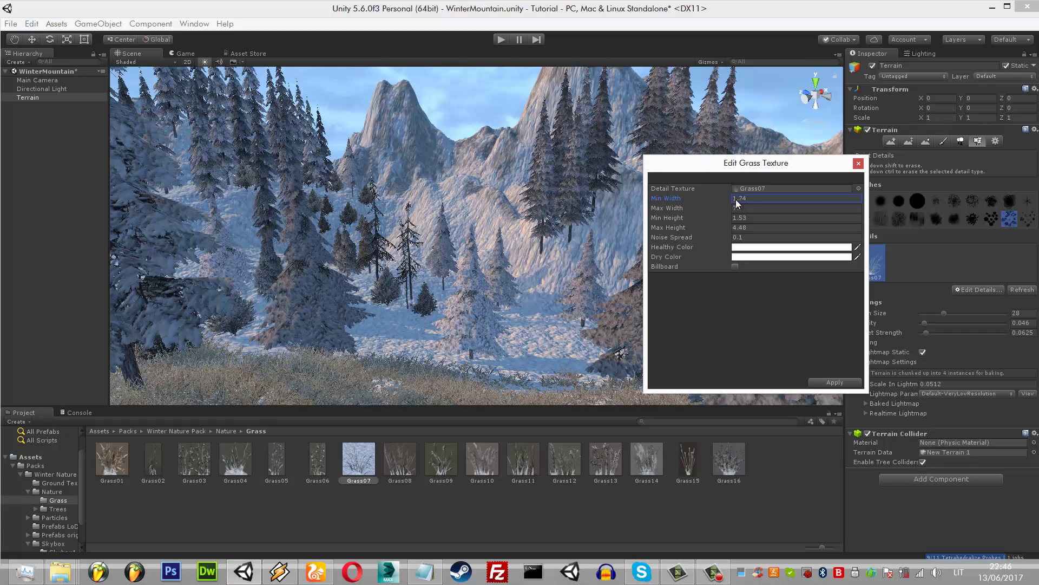
left_click_drag(727, 199, 764, 239)
left_click(766, 238)
type("1.92")
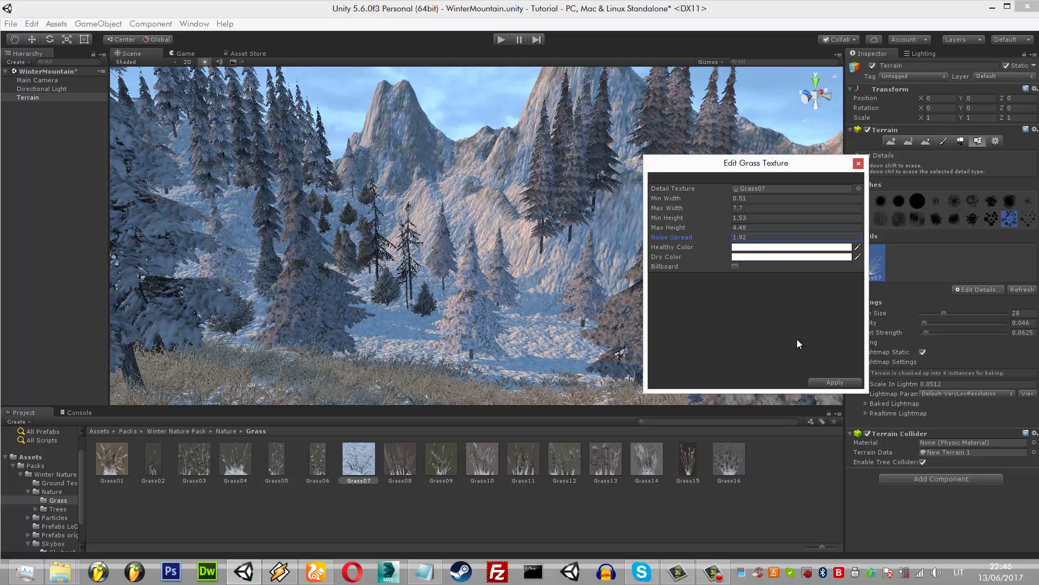
left_click(823, 381)
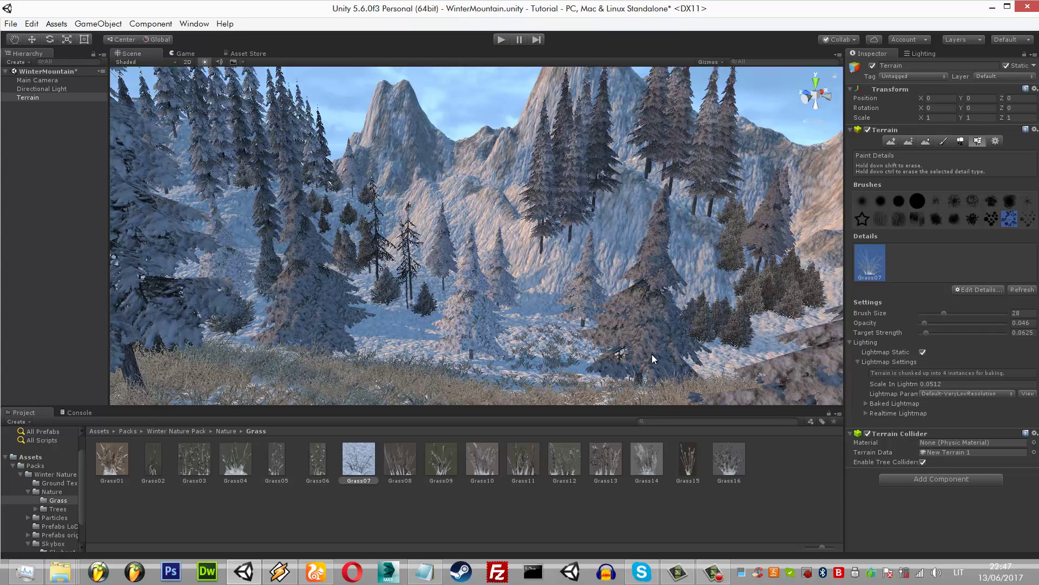
- Paint Grass07 from the tree bases up the snowy slopes
mouse_move(696, 368)
left_mouse_down()
mouse_move(784, 322)
mouse_move(367, 354)
left_mouse_up()
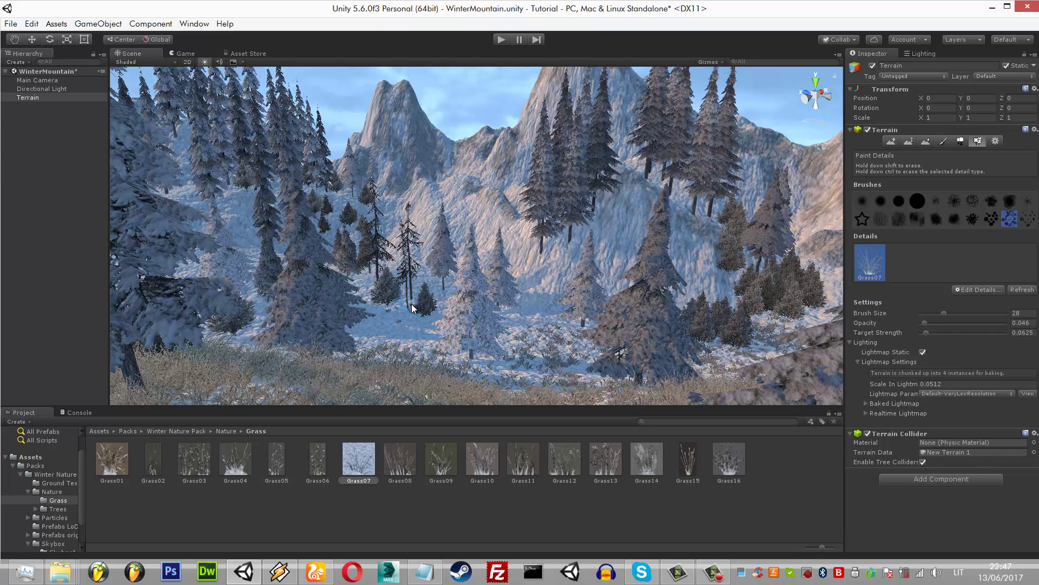
left_click_drag(412, 308, 398, 314)
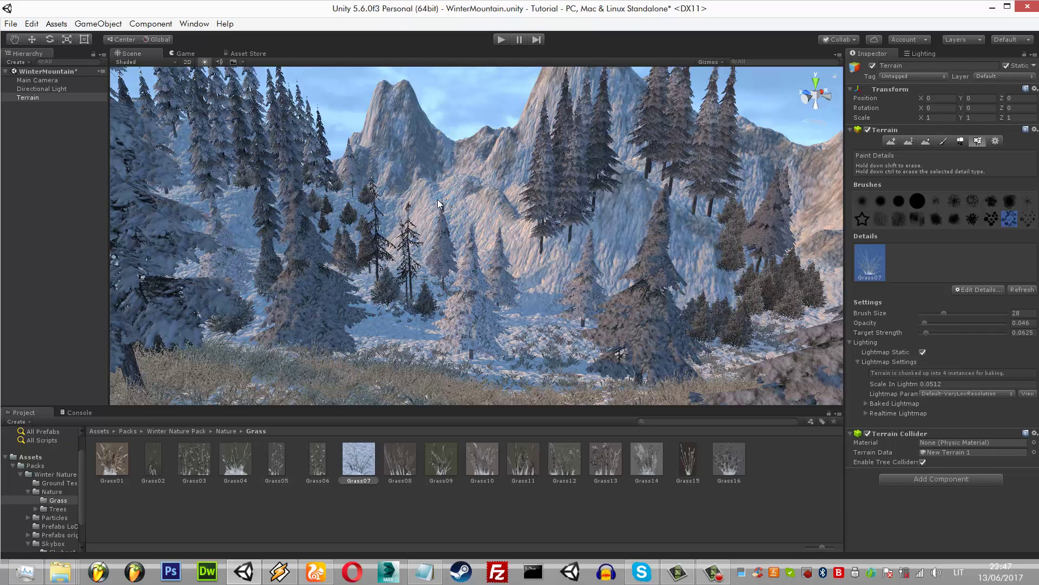
left_click_drag(428, 195, 455, 246)
left_click_drag(563, 233, 539, 292)
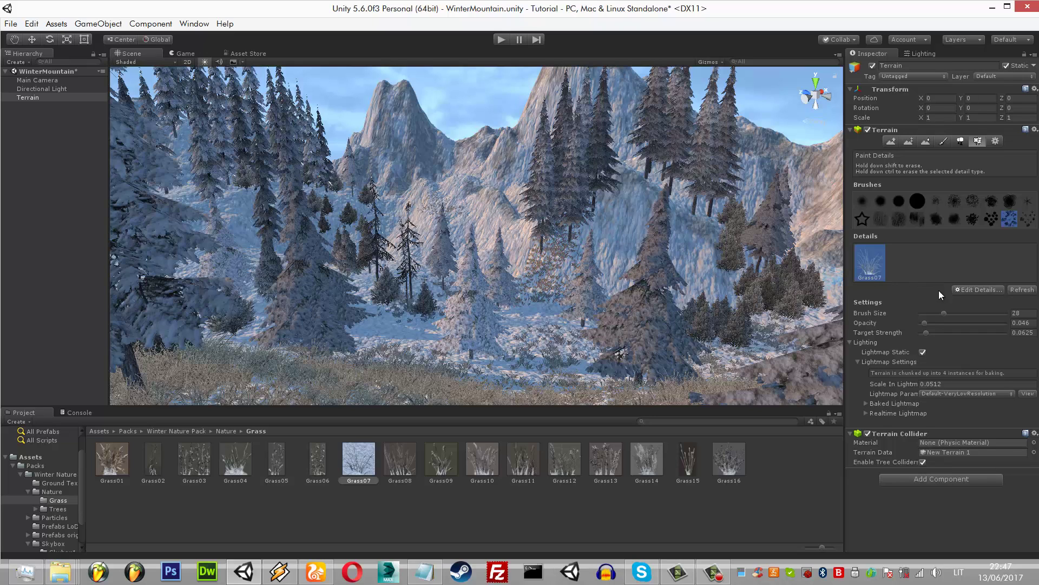
- Resize the brush, switch to the solid round shape at low opacity, and paint grass toward the cliff
left_click(928, 313)
left_click(938, 315)
left_click_drag(544, 274, 533, 274)
left_click(899, 200)
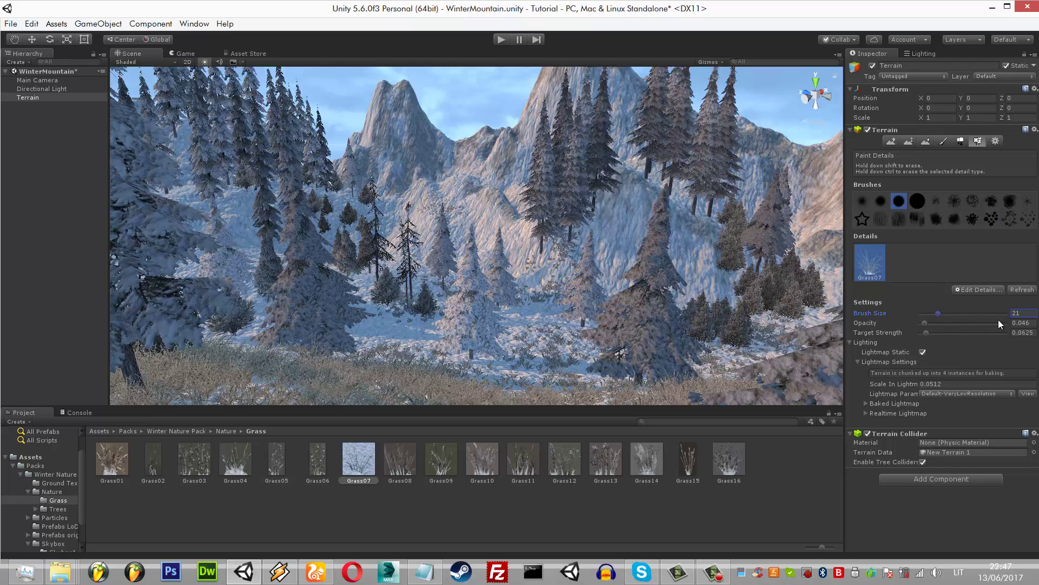
left_click(978, 323)
left_click_drag(962, 323, 920, 323)
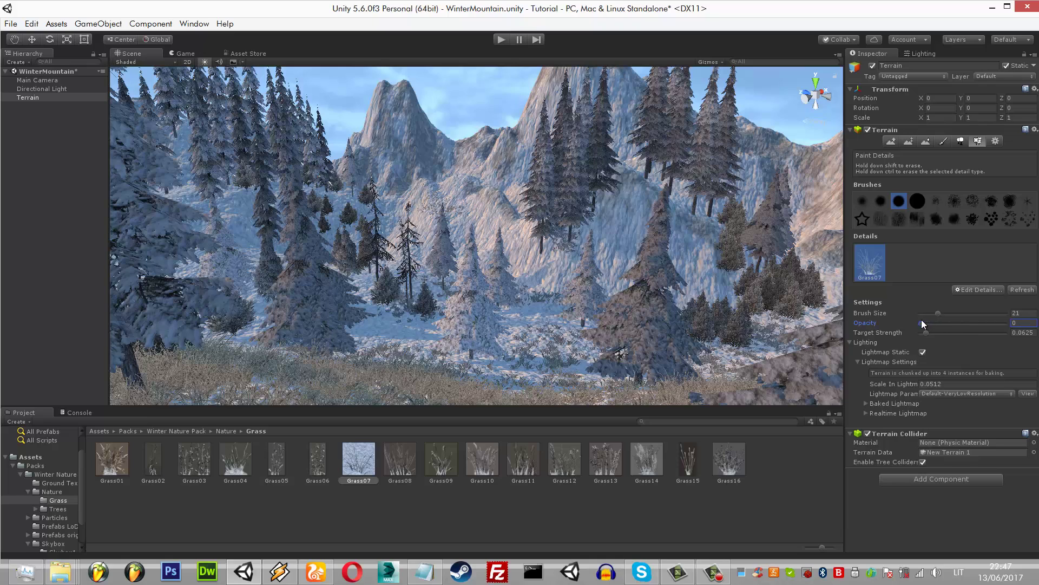
left_click(946, 314)
left_click(925, 325)
left_click_drag(548, 295, 543, 254)
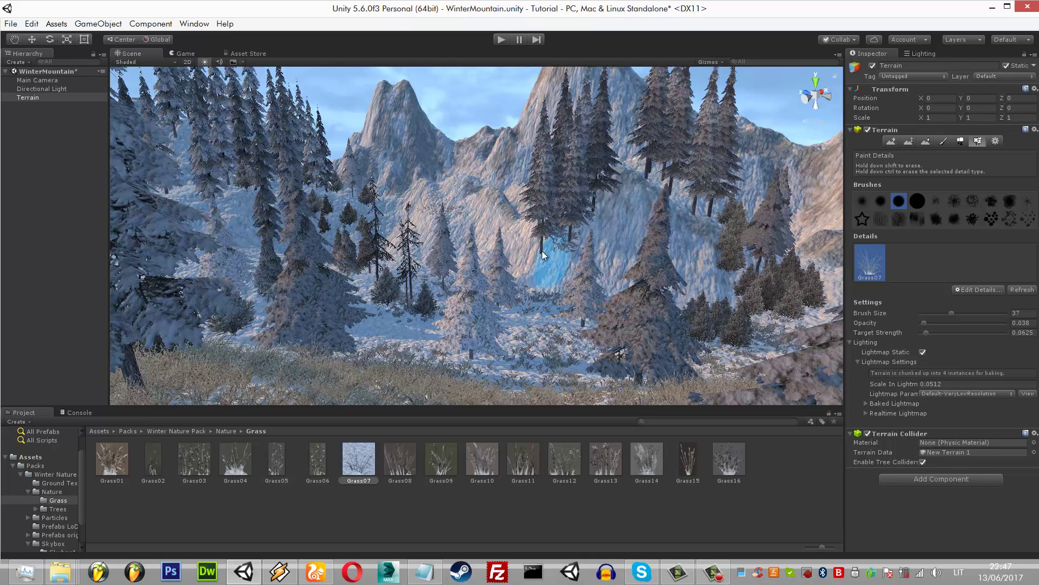
- Plant Tree_16, Tree_9B and Tree_11 pines on the right slope, undoing one misplacement
left_click(961, 141)
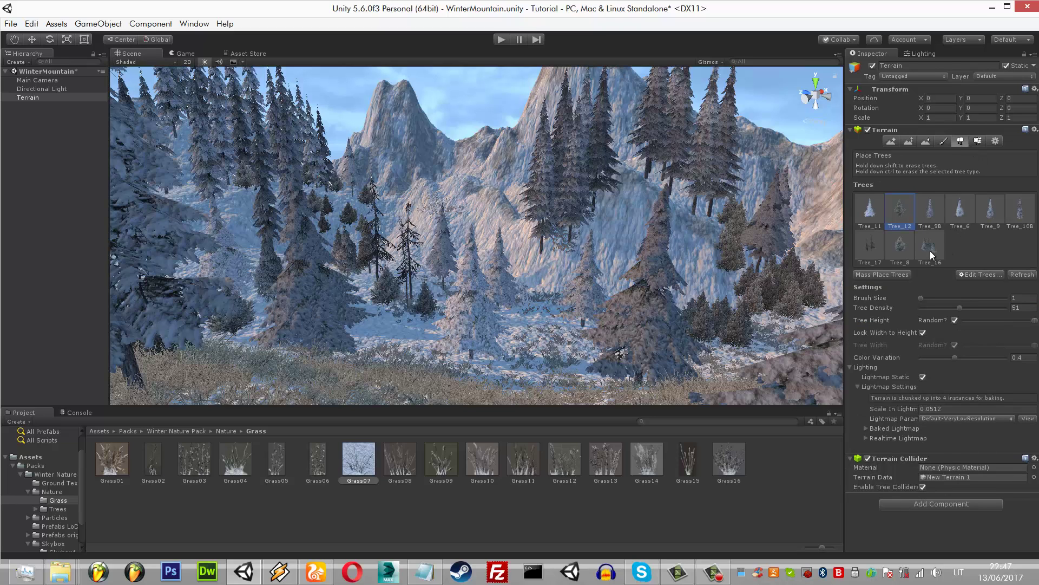
left_click(533, 264)
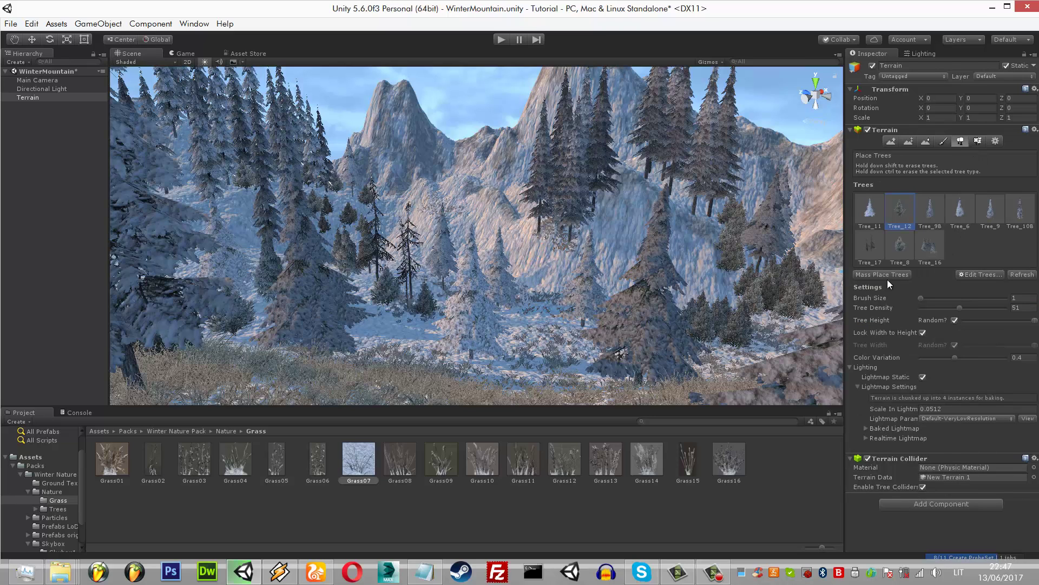
left_click(930, 244)
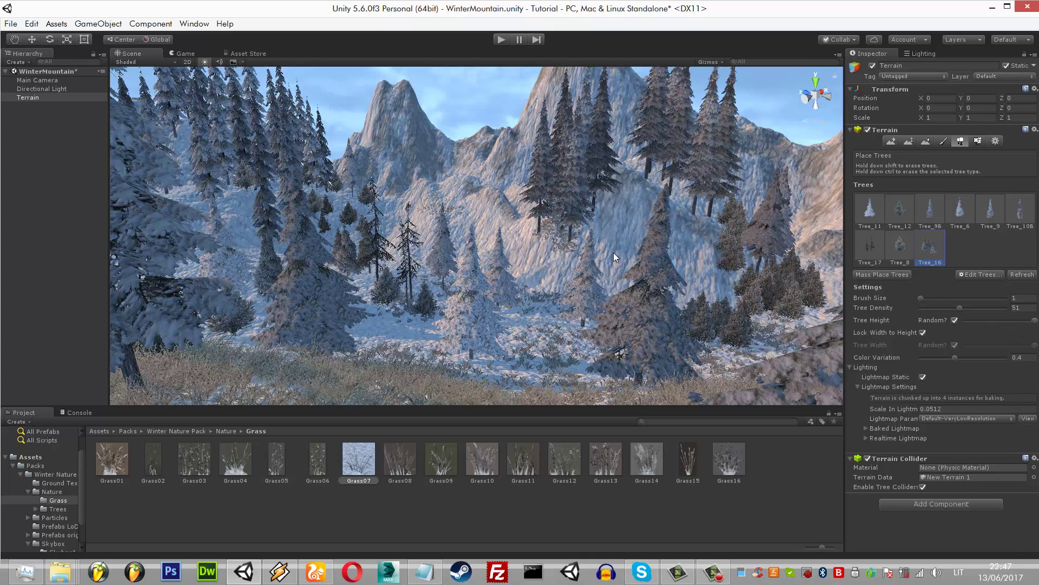
left_click(445, 188)
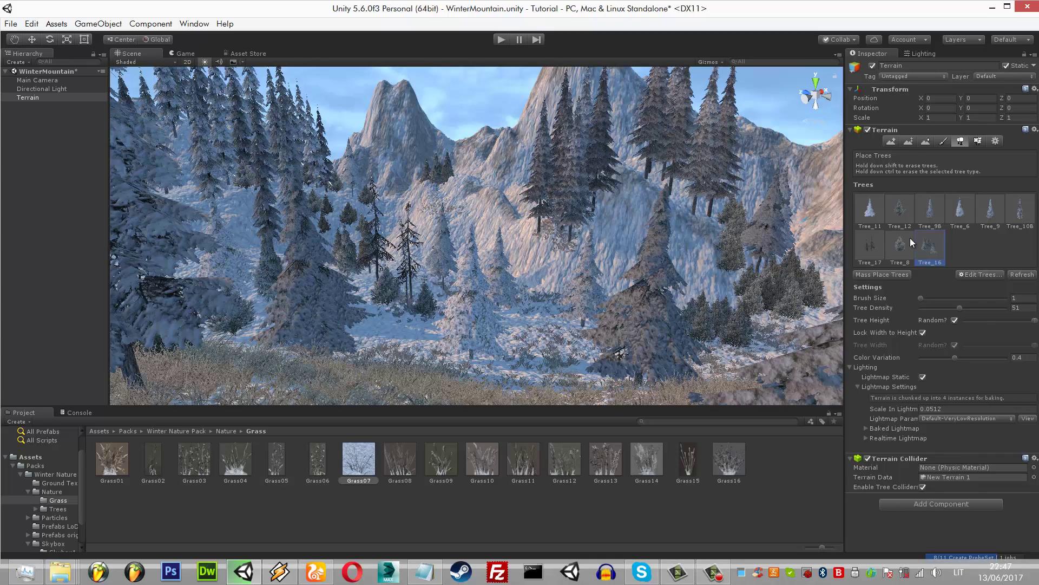
left_click(930, 214)
left_click(458, 209)
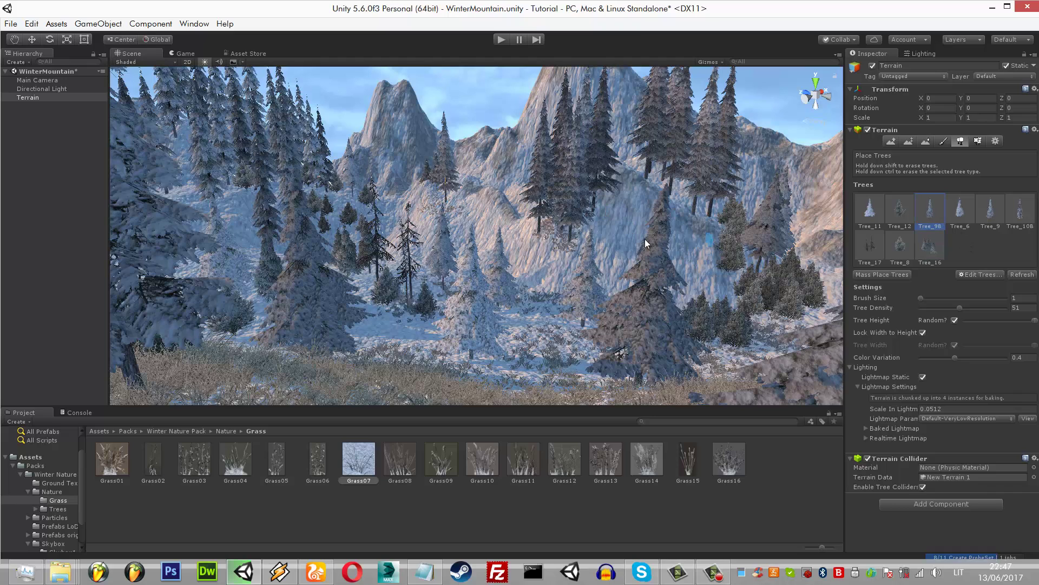
left_click(473, 186)
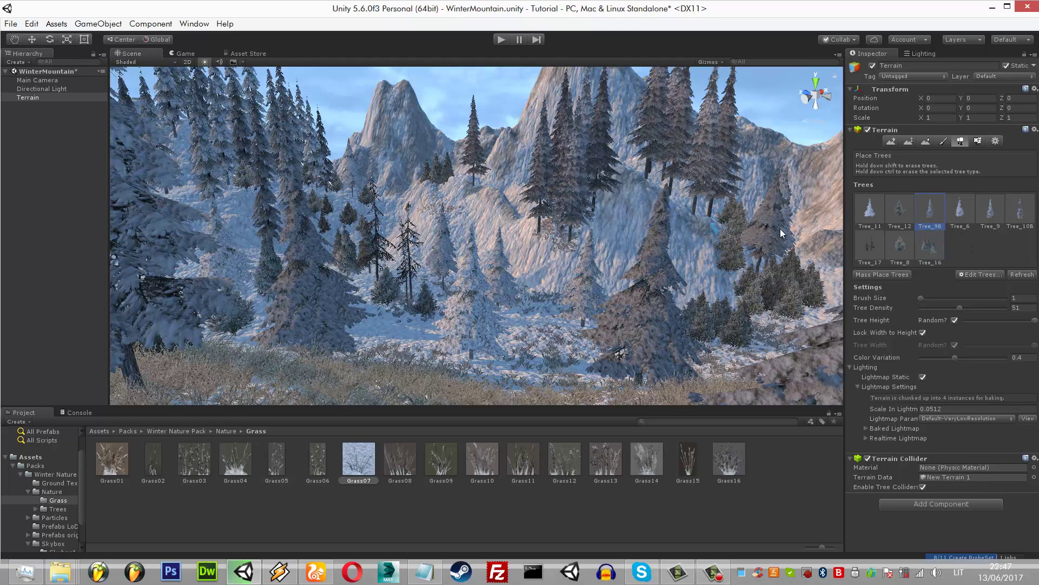
left_click(882, 207)
left_click(454, 220)
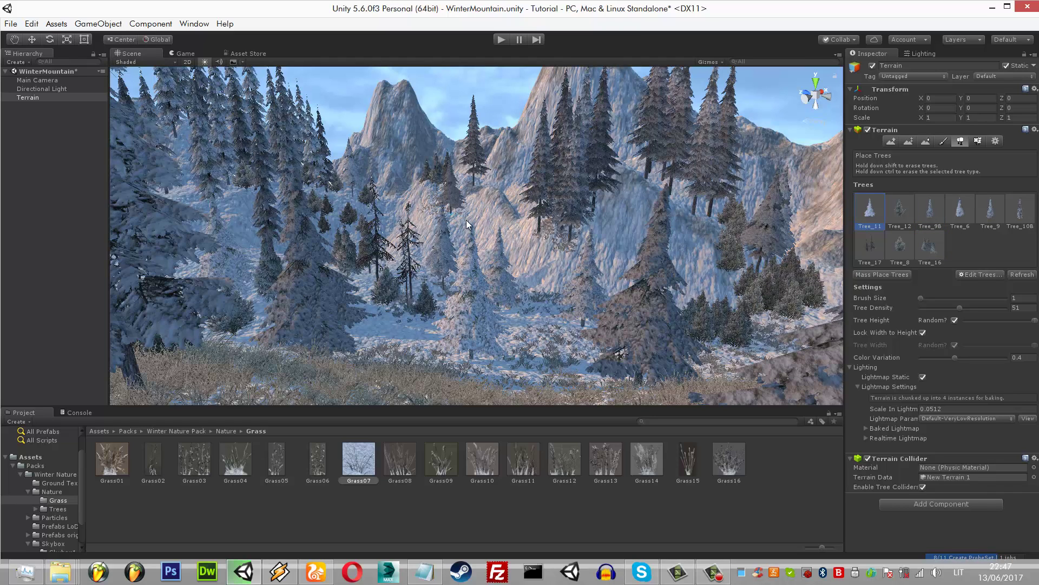
key("ctrl+z")
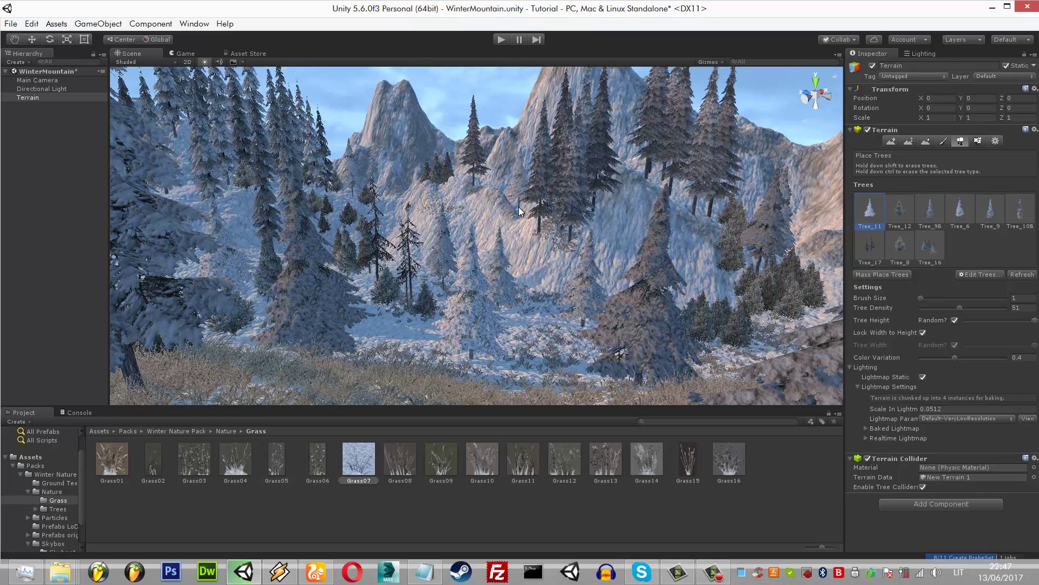
left_click(509, 184)
left_click(386, 210)
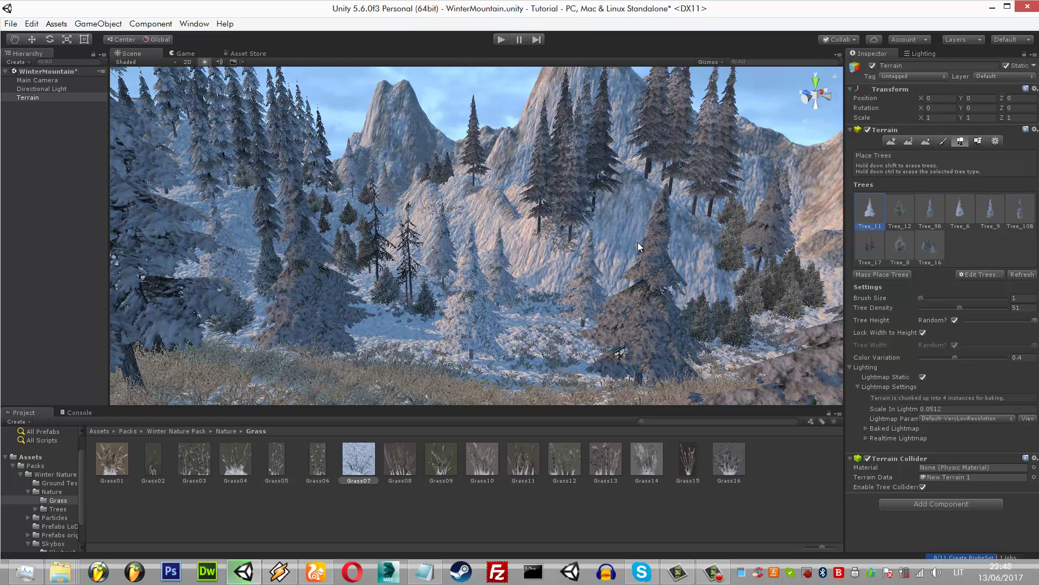
- Add Tree_10B, Tree_11, Tree_9 and Tree_9B pines along the ridge, removing one tall pine
left_click(1020, 210)
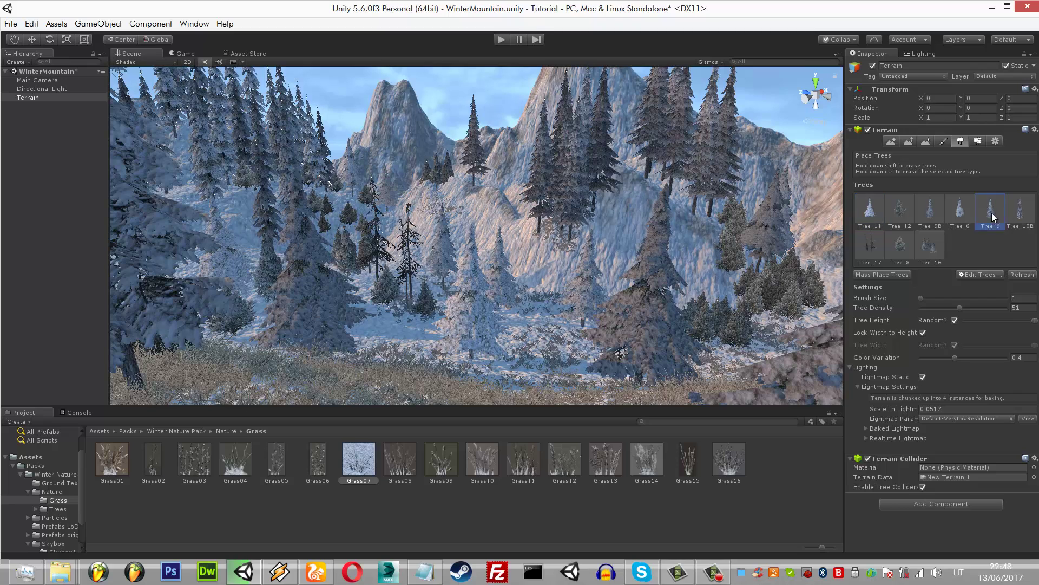
left_click(431, 194)
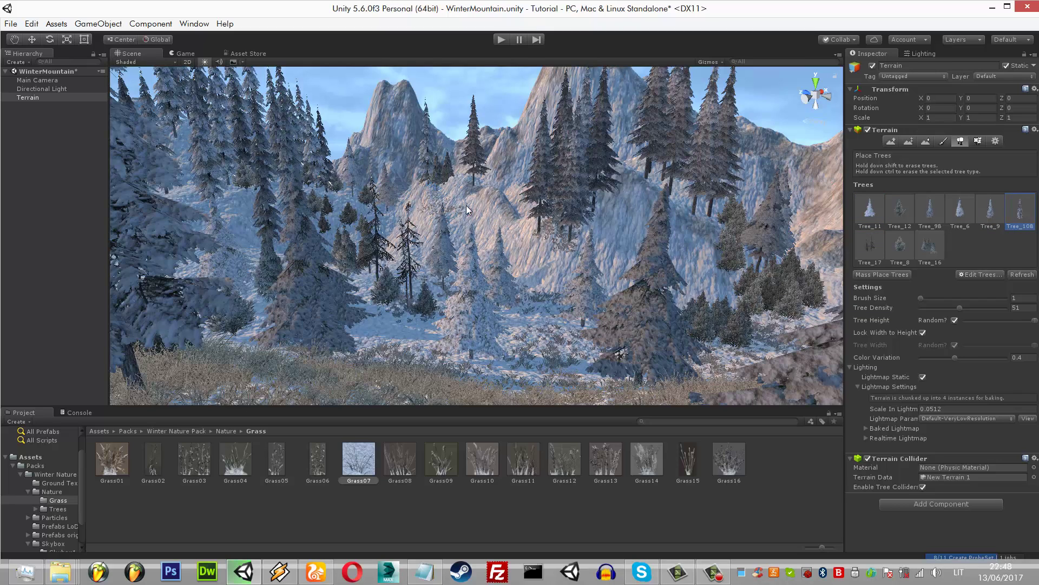
left_click(901, 208)
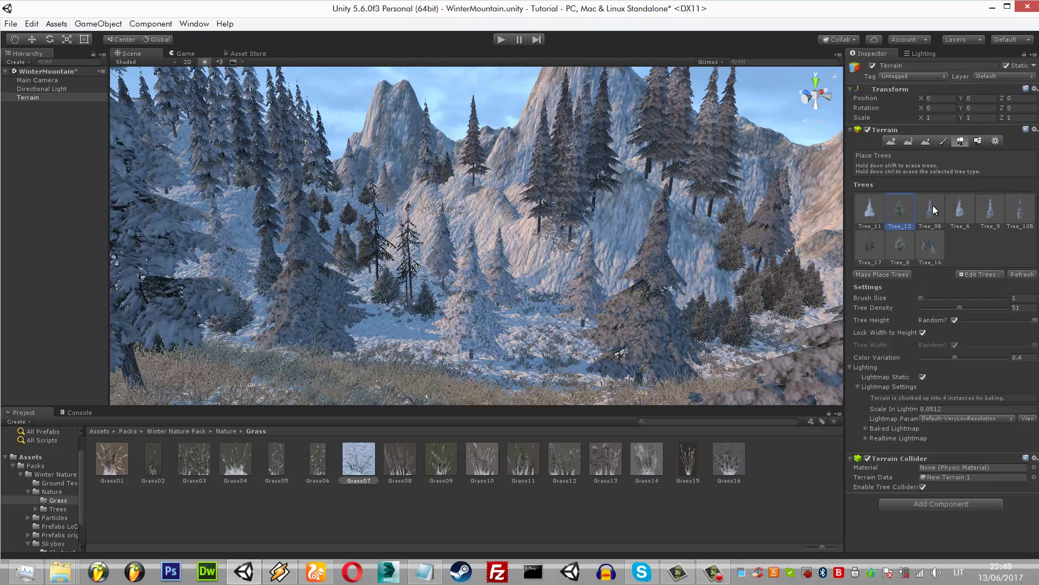
left_click(882, 210)
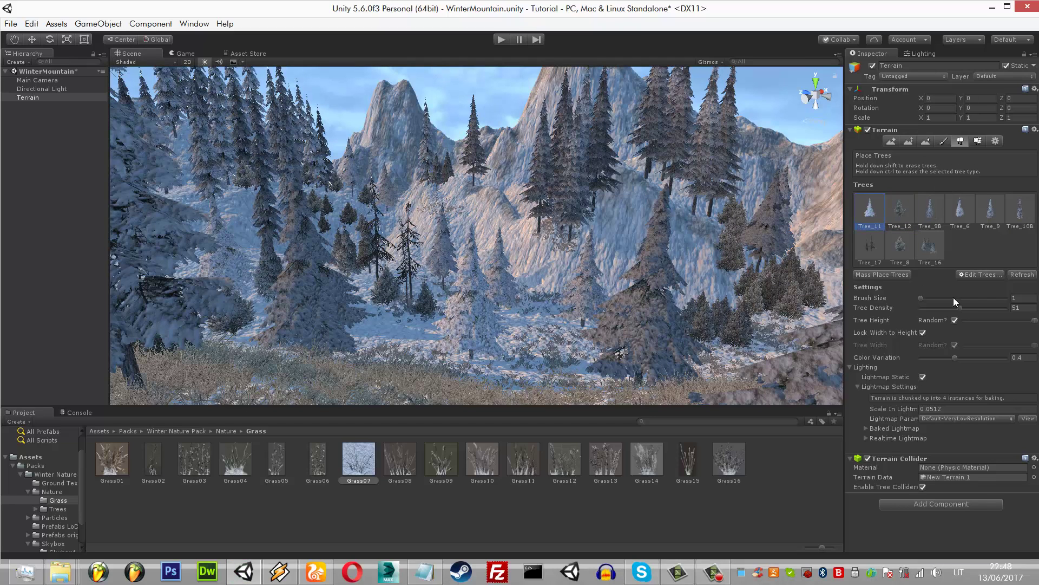
left_click(495, 135)
left_click(987, 206)
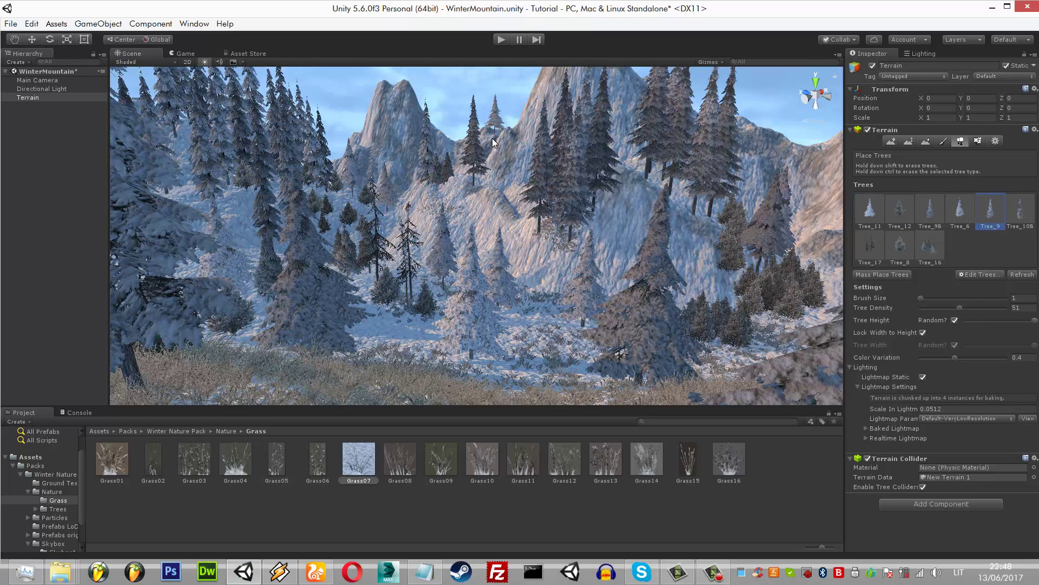
left_click(510, 137)
left_click(509, 139)
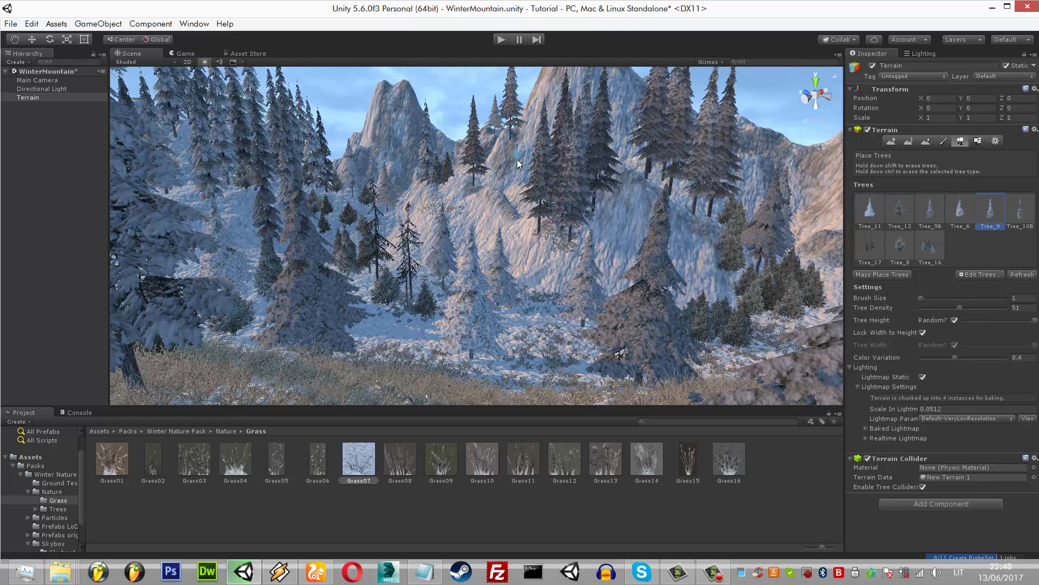
left_click(930, 211)
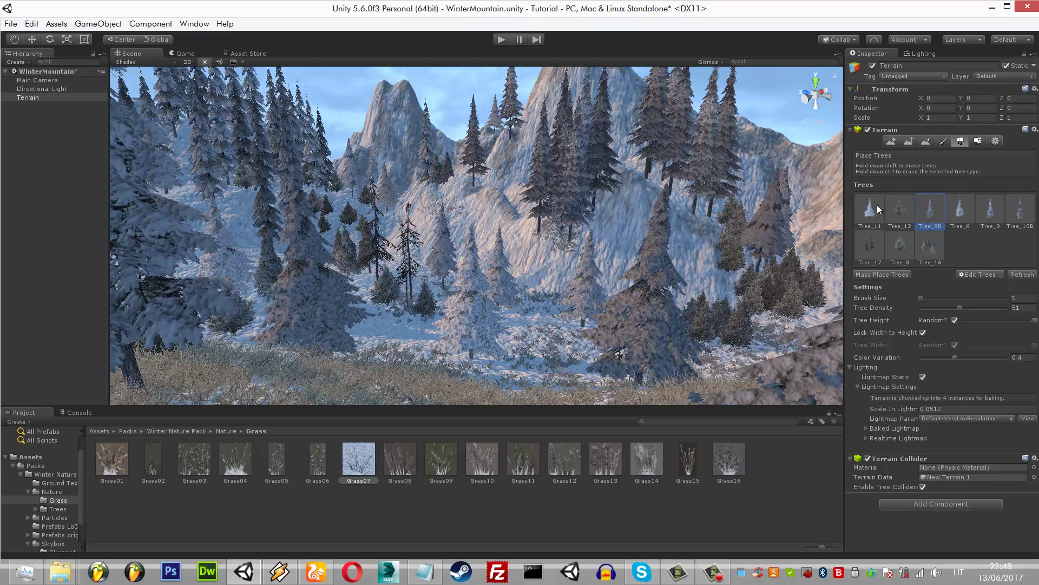
left_click(511, 137)
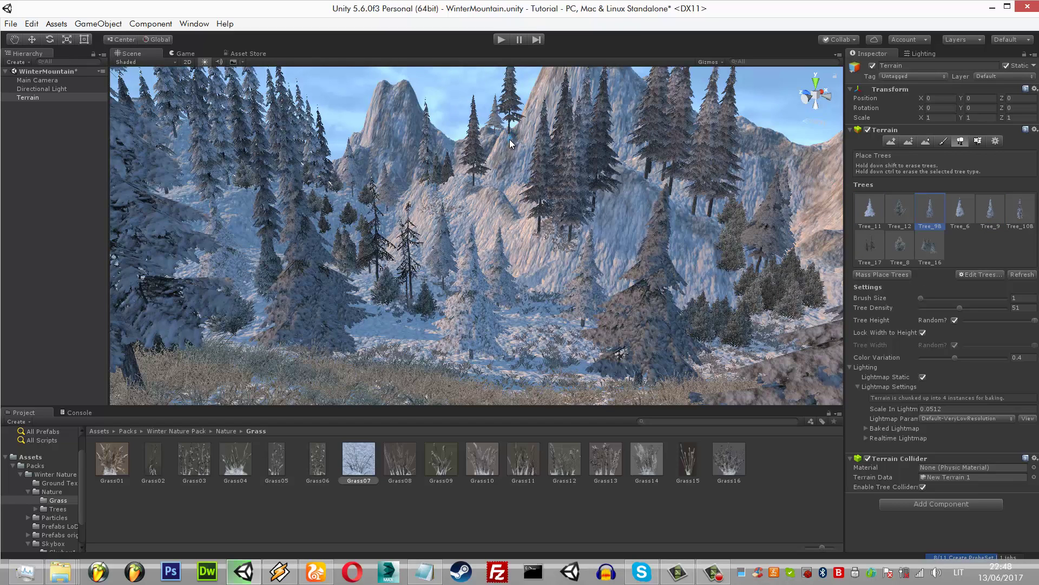
left_click(509, 138, "shift")
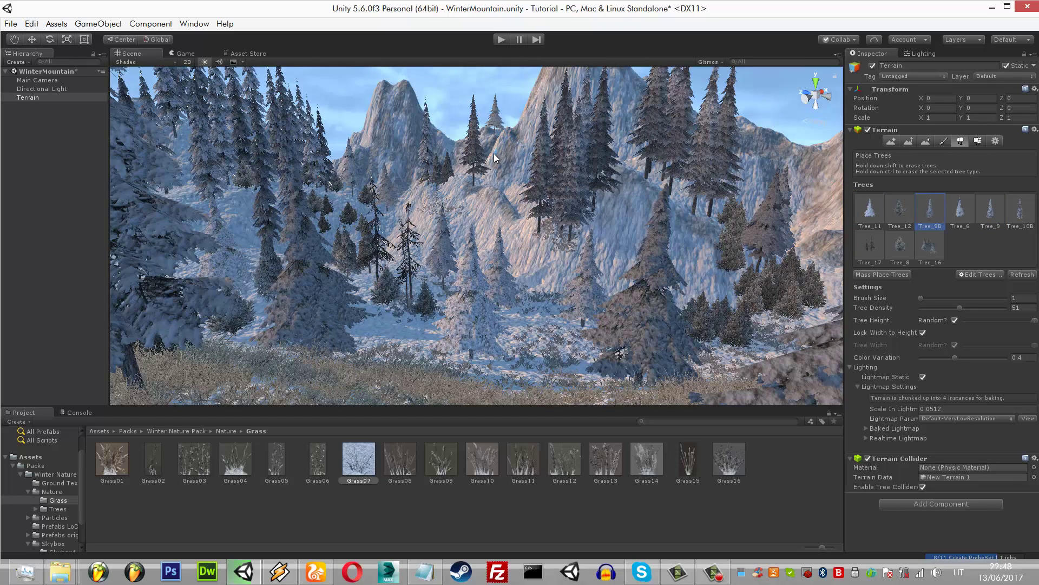
left_click(451, 144)
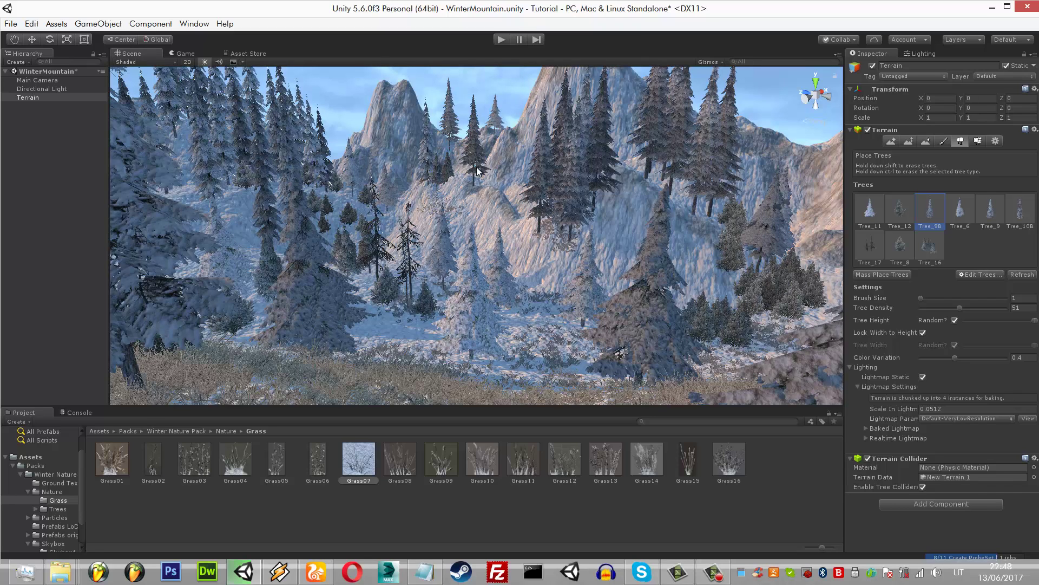
- Place more Tree_11 and Tree_9 pines on the ridge and a small pine on the left slope
left_click(883, 202)
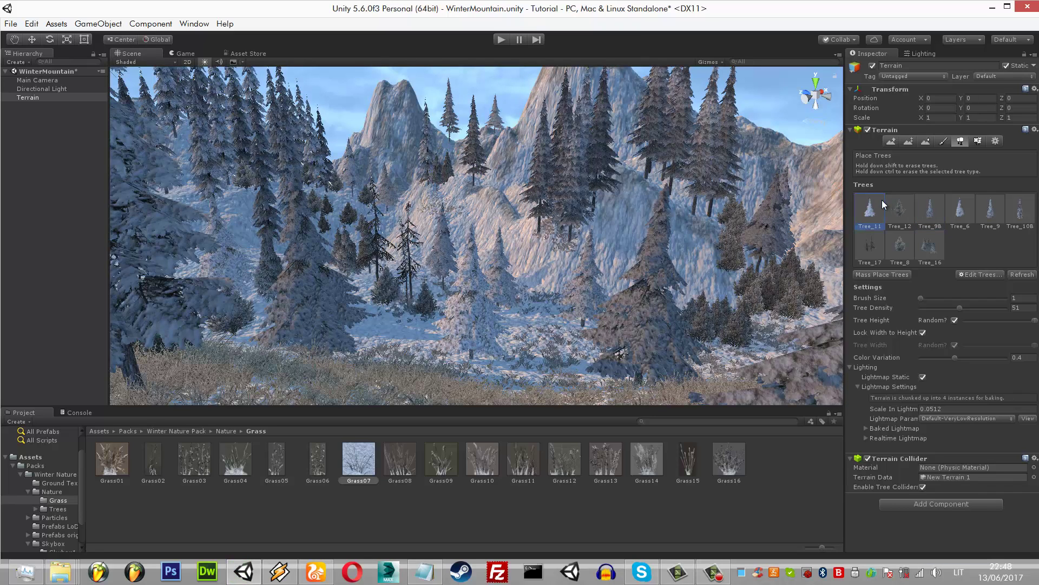
left_click(462, 150)
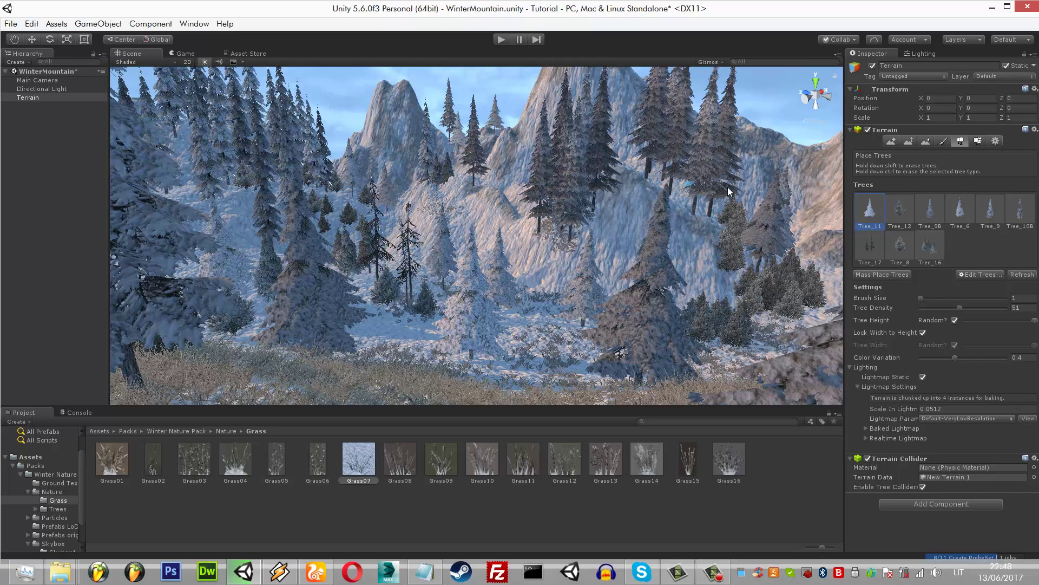
left_click(990, 212)
left_click(457, 154)
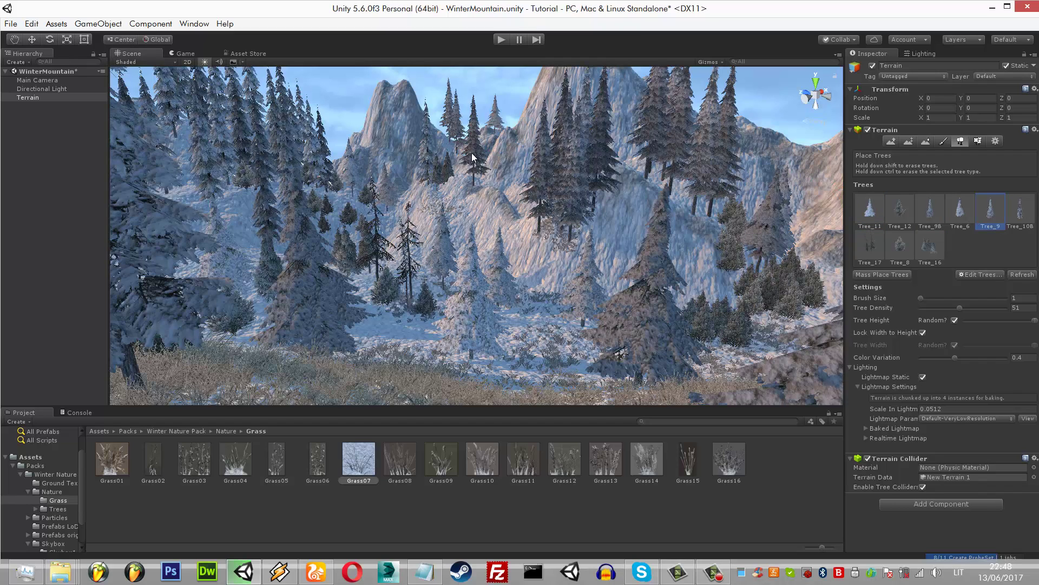
left_click(462, 151)
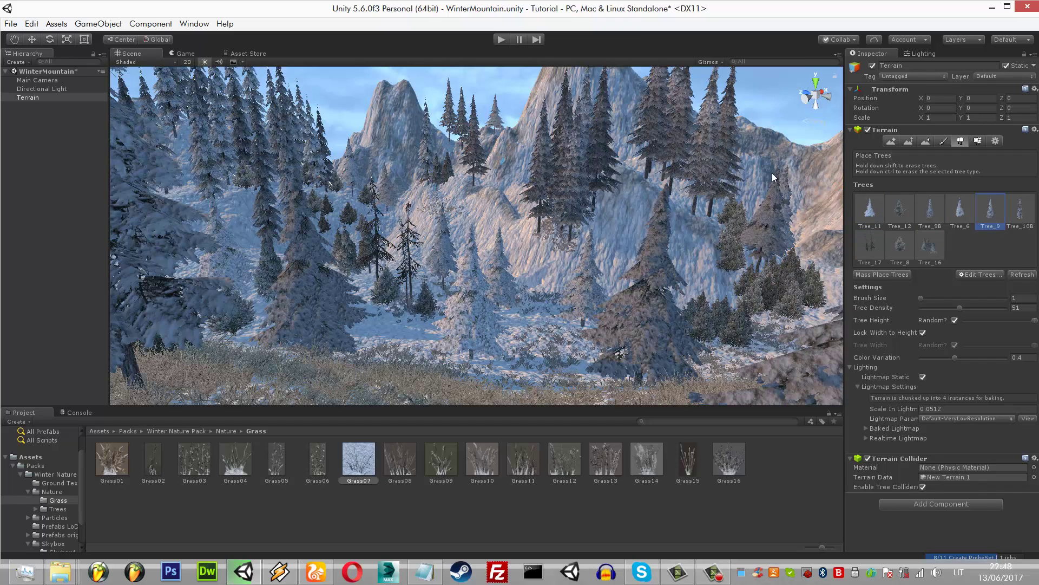
left_click(448, 151)
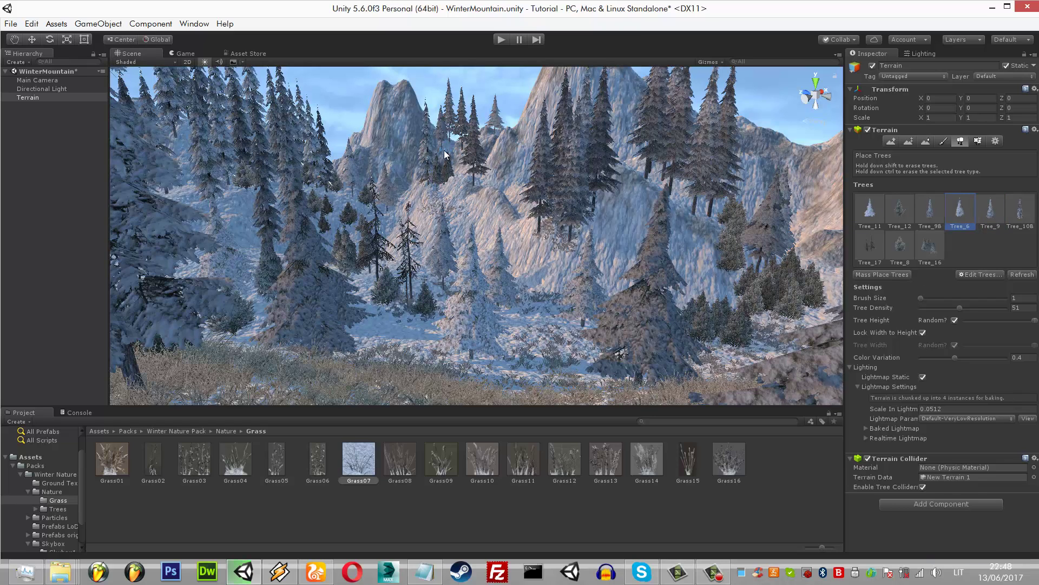
left_click(870, 209)
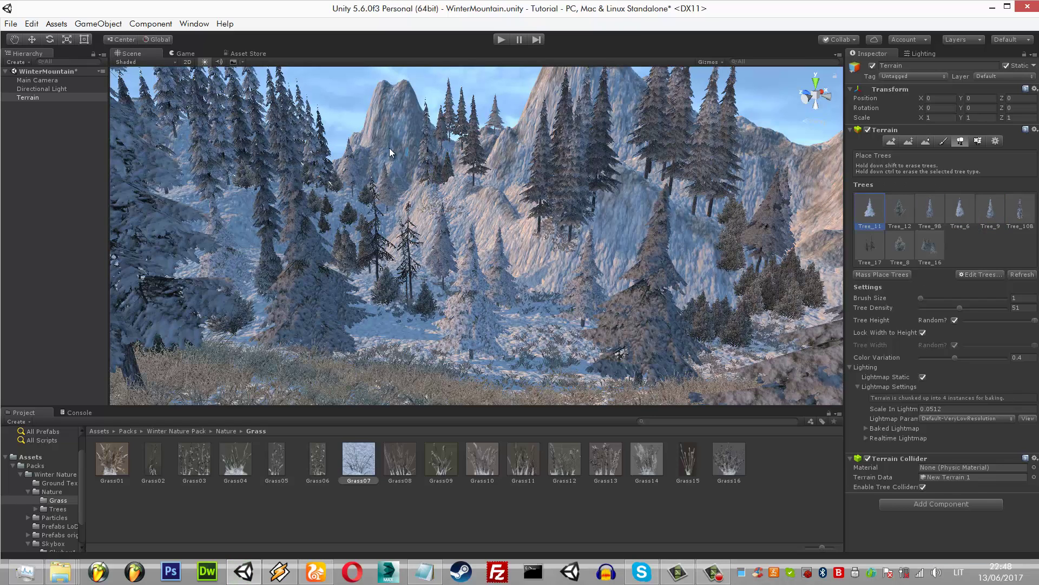
left_click(362, 146)
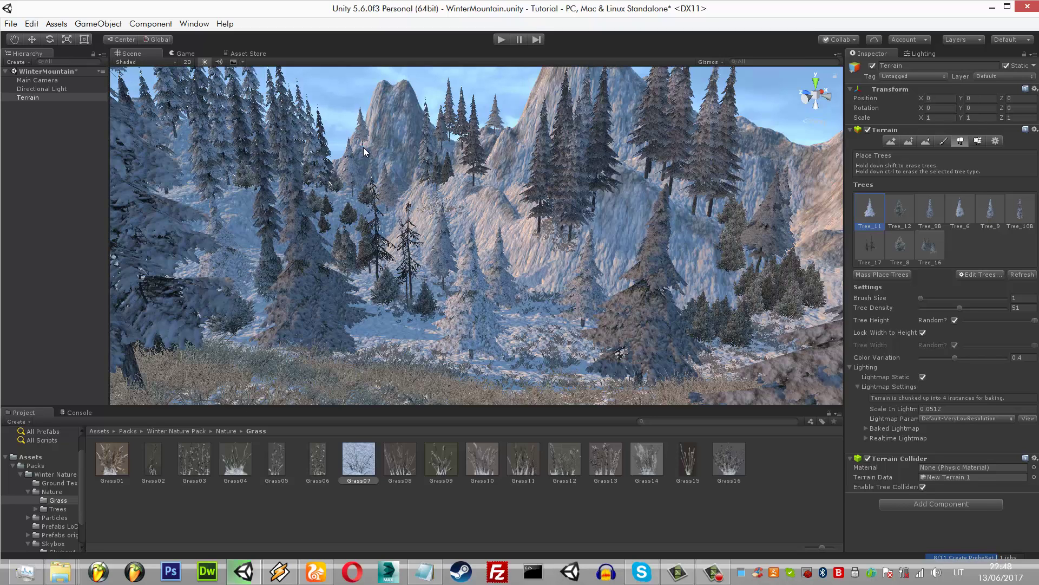
left_click(900, 209)
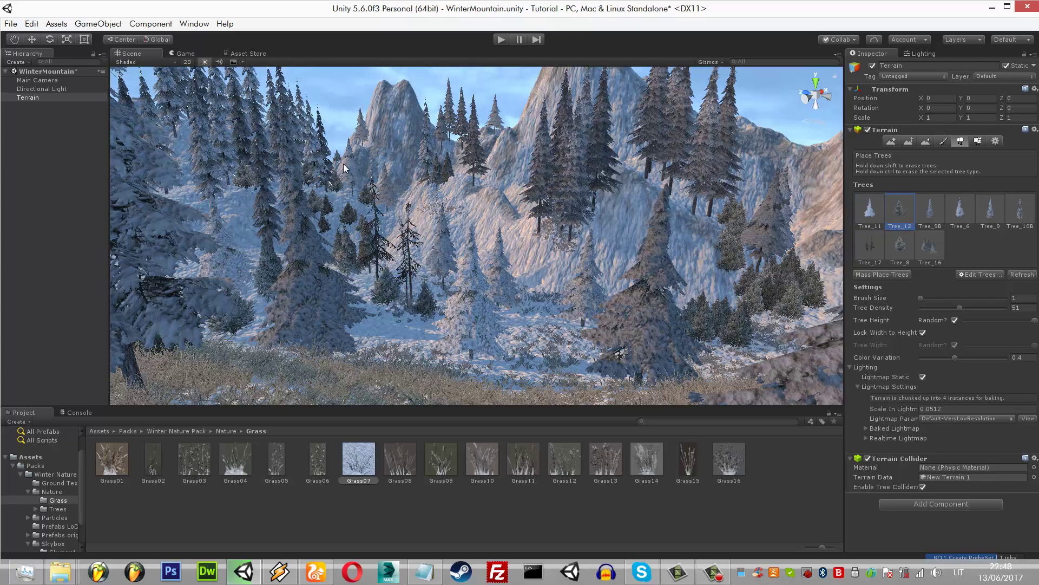
left_click(869, 209)
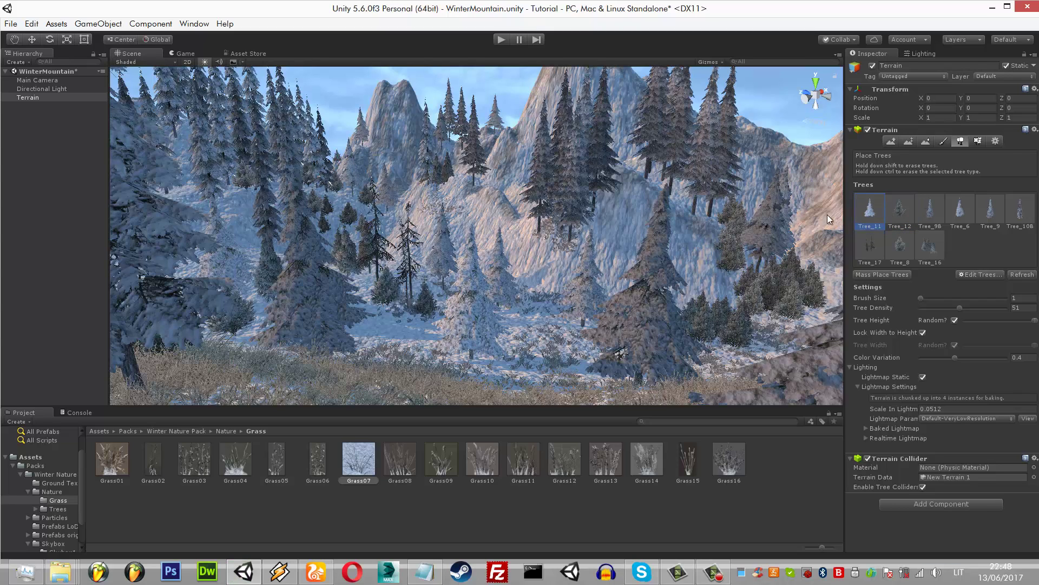
left_click(342, 169)
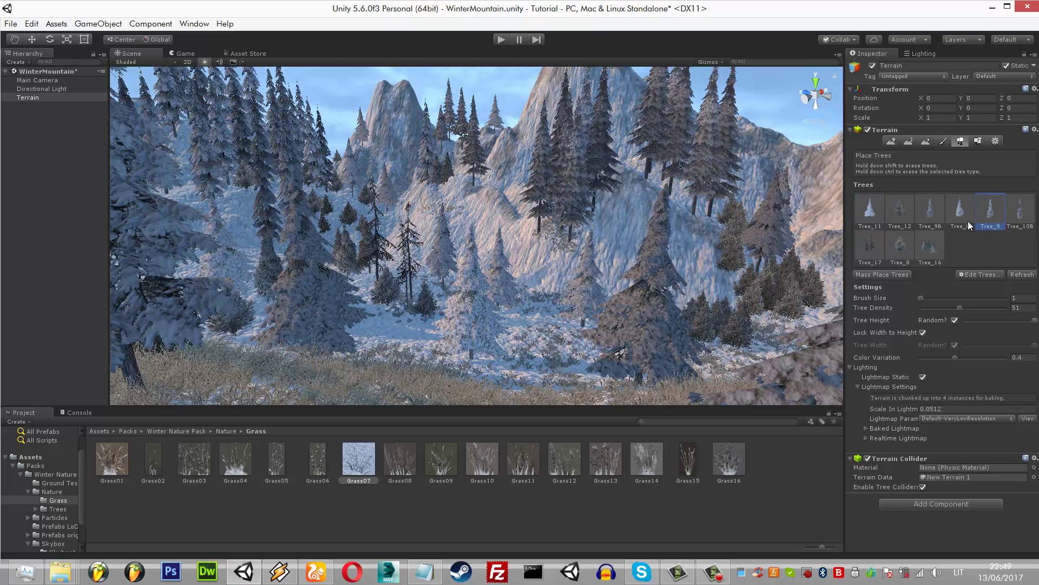
- Scatter Tree_11 pines on the right mountainside, undoing a stray Tree_10B and an extra pine
left_click(1020, 211)
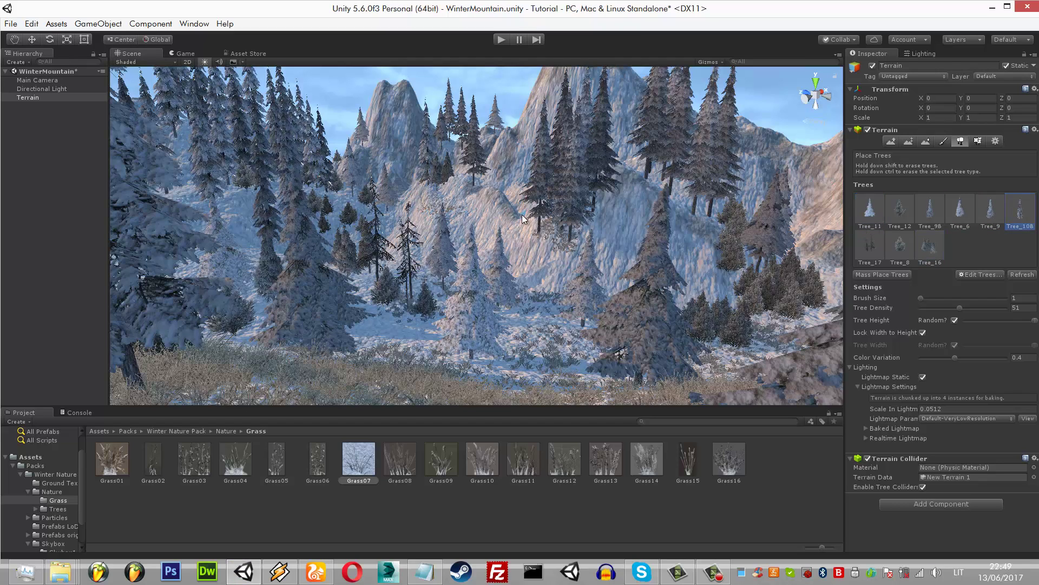
left_click(451, 217)
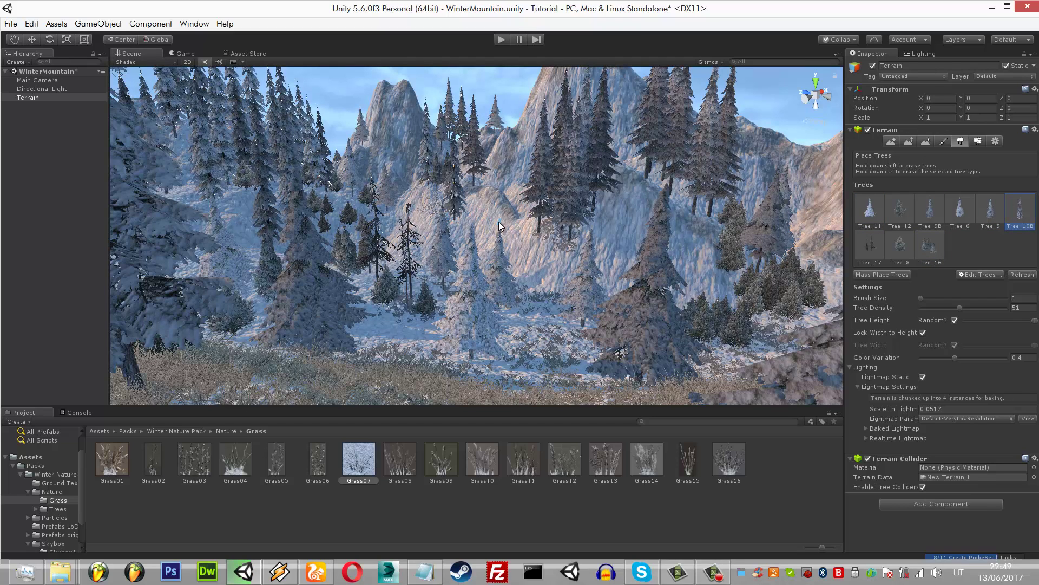
key("ctrl+z")
left_click(869, 211)
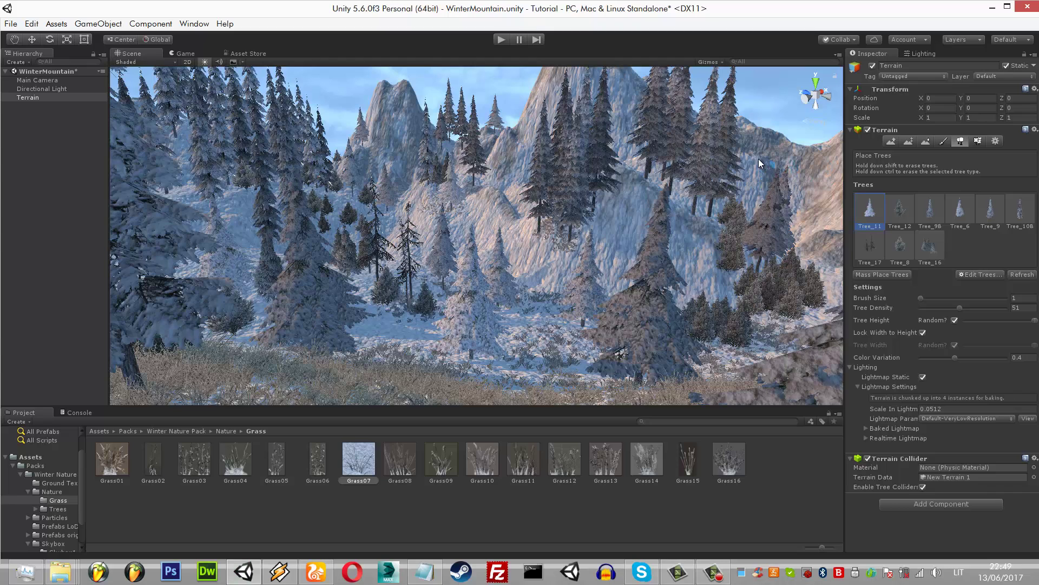
left_click(791, 157)
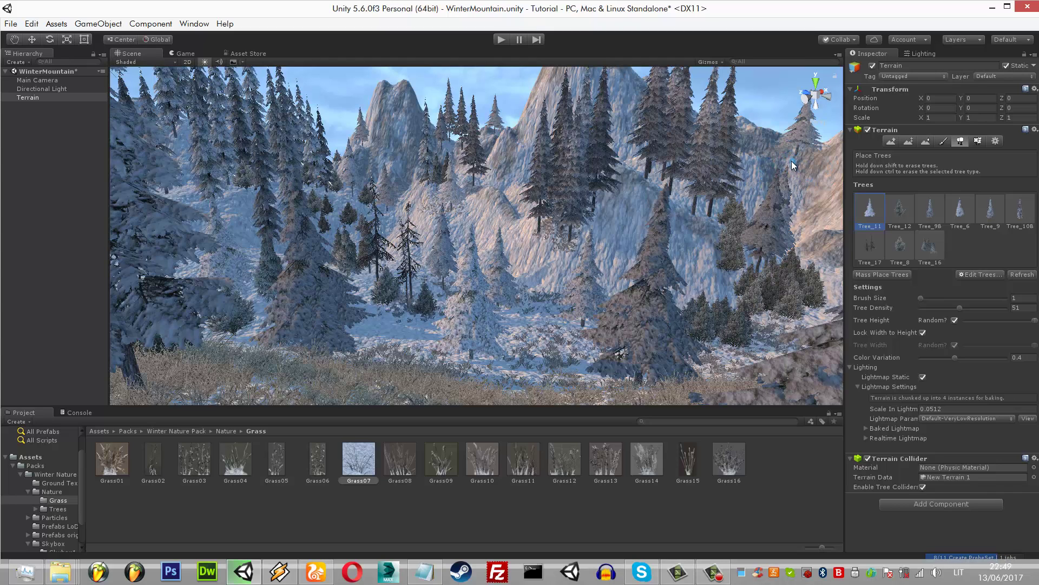
left_click(915, 216)
left_click(804, 238)
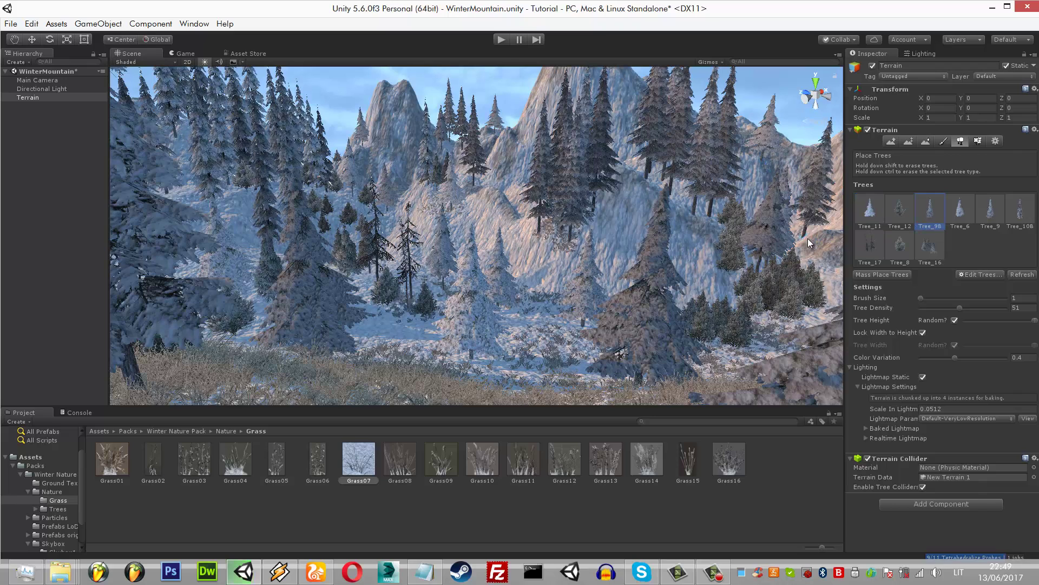
left_click(879, 226)
key("ctrl+z")
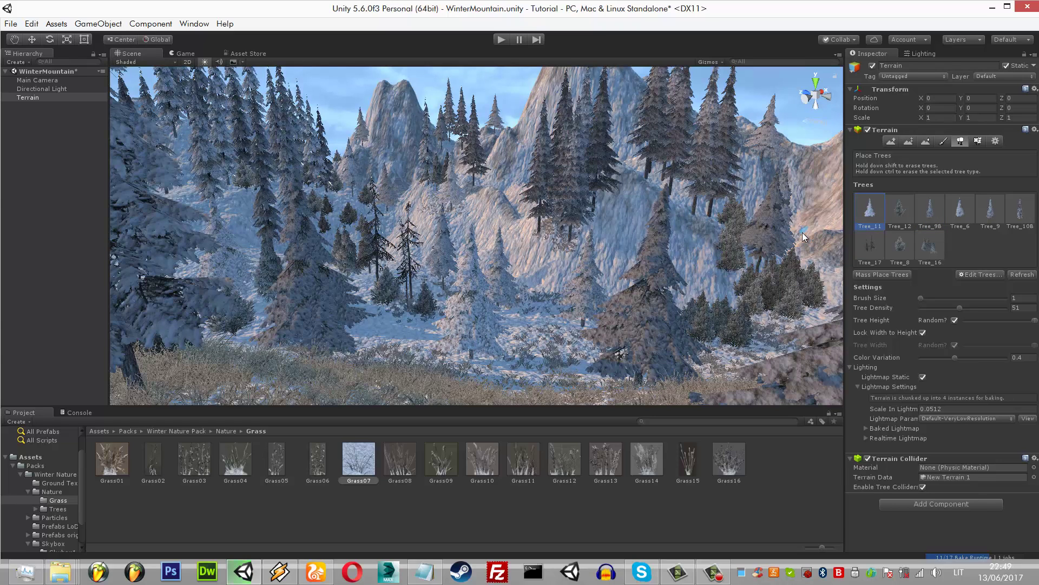
left_click(802, 233)
left_click(808, 237)
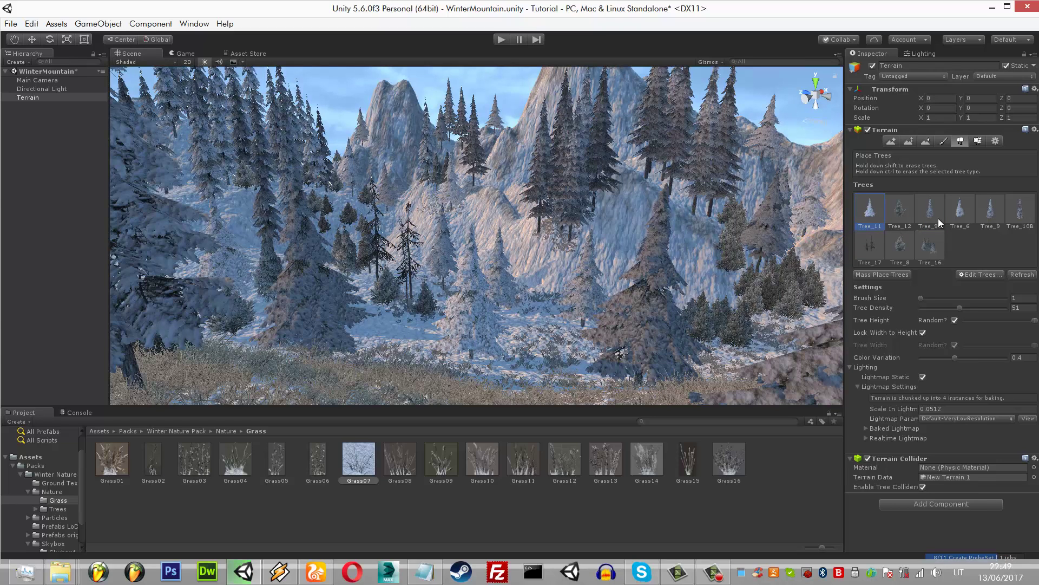
- Trial large Tree_9B firs mid-scene, undoing each, and keep one fir on the central slope
left_click(984, 207)
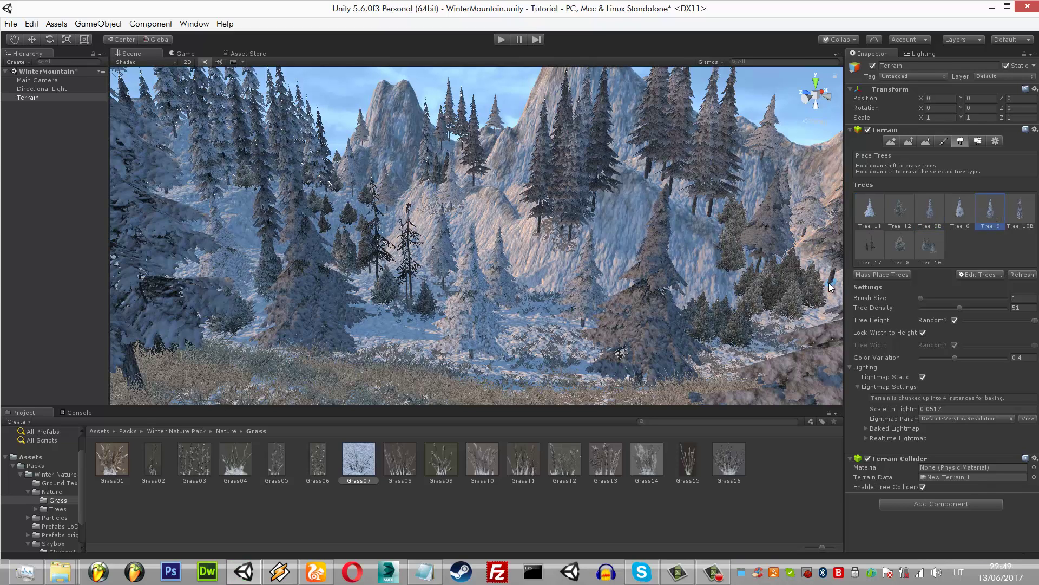
left_click(1006, 216)
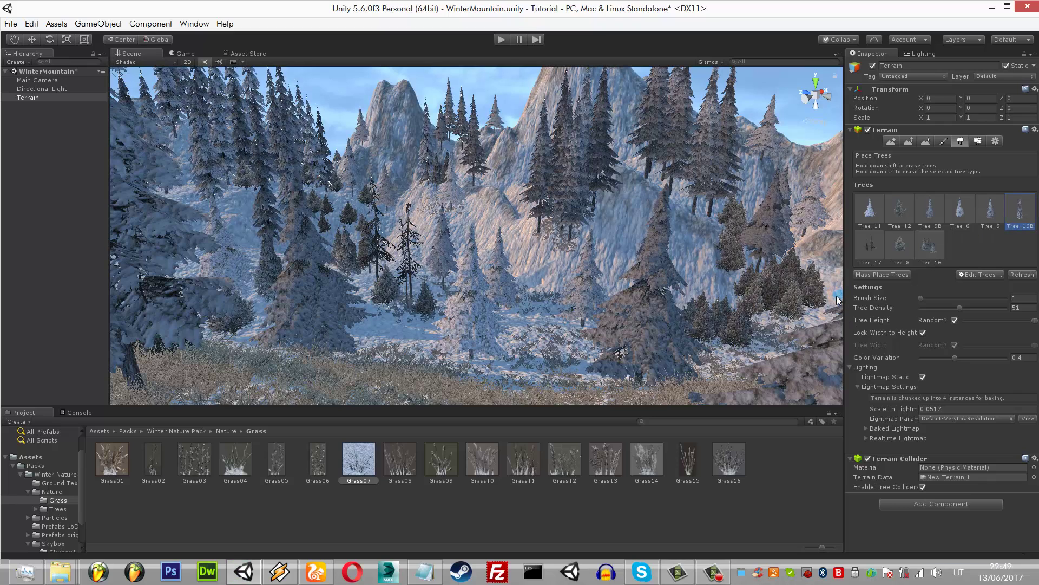
left_click(940, 218)
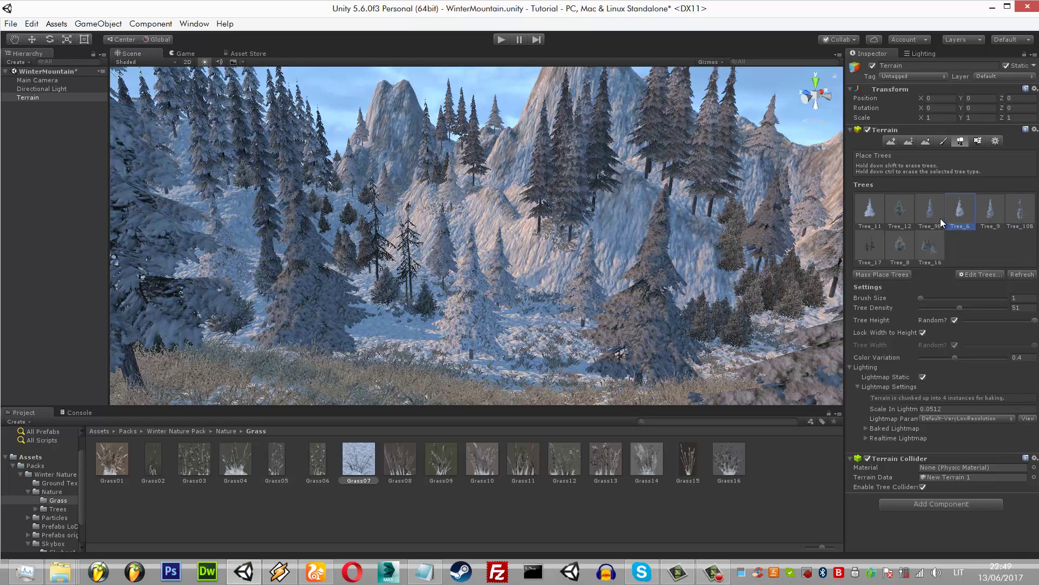
left_click(552, 401)
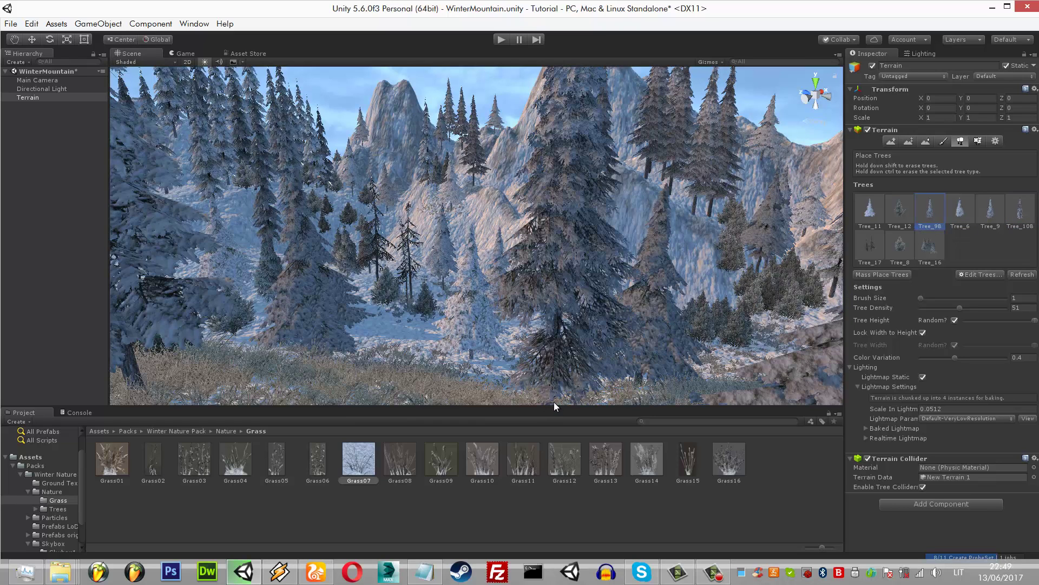
key("ctrl+z")
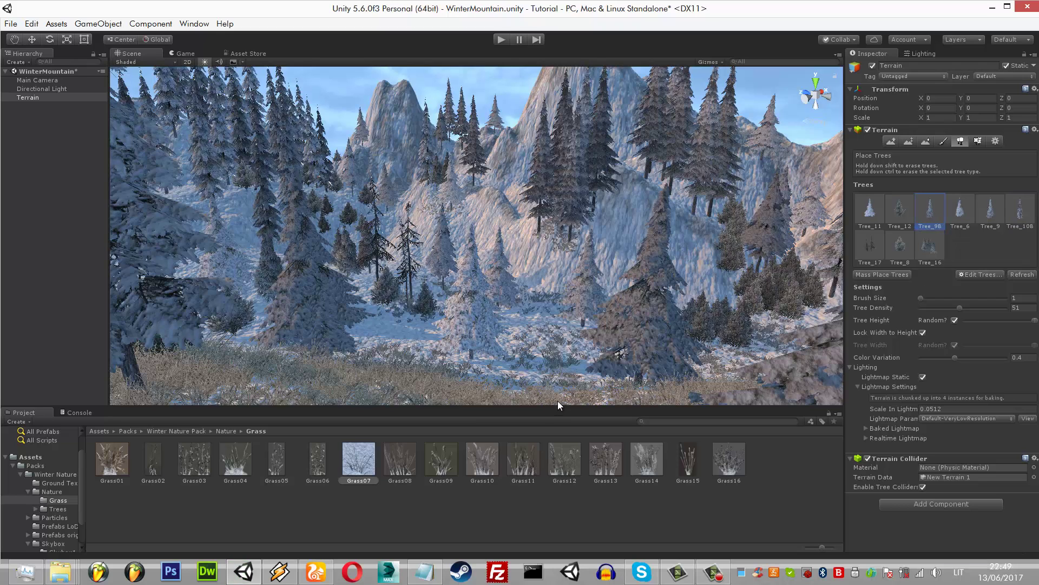
left_click(556, 398)
key("ctrl+z")
left_click(557, 401)
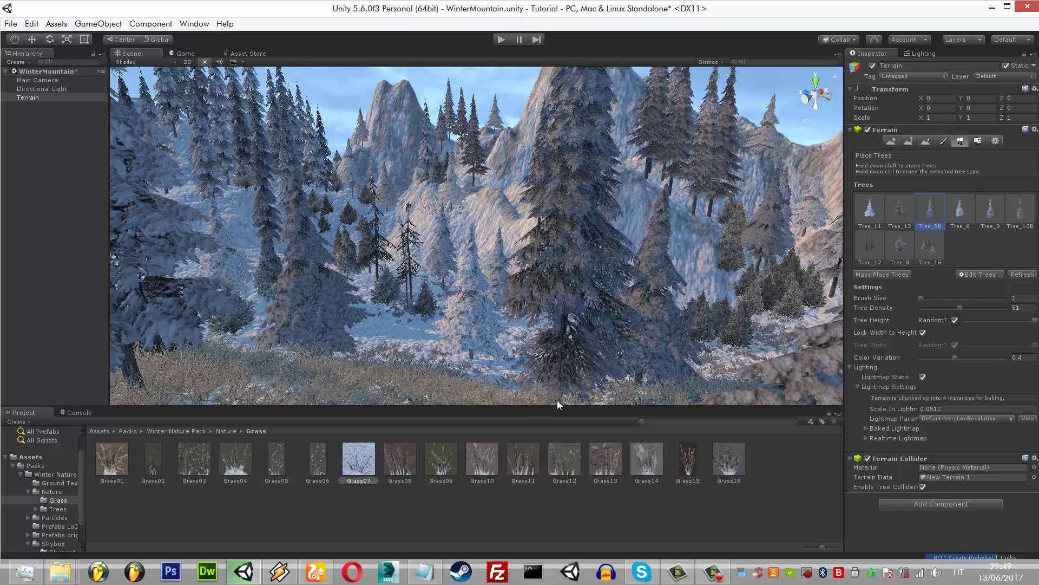
key("ctrl+z")
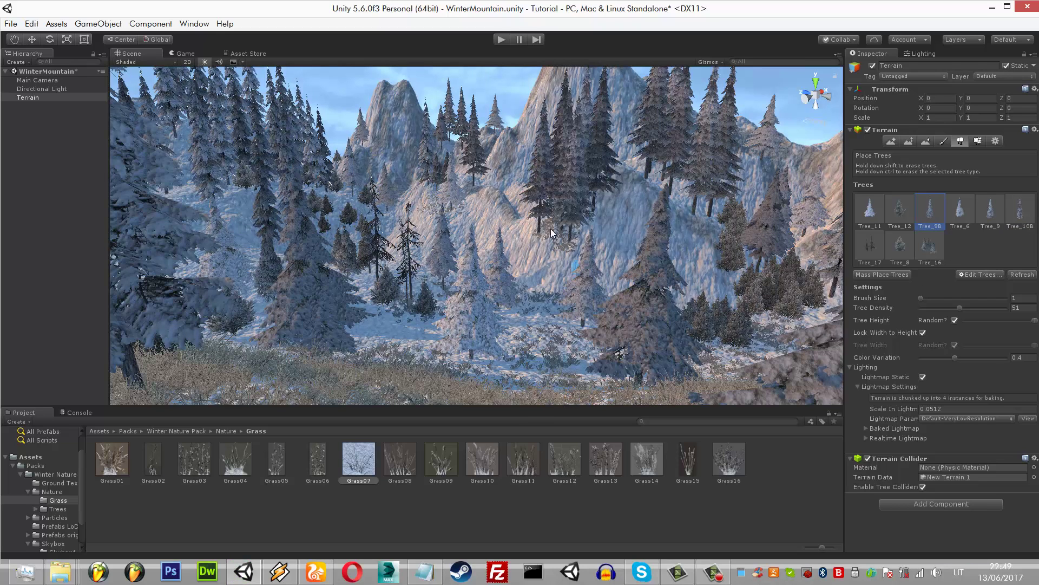
left_click(487, 205)
key("ctrl+z")
left_click(520, 190)
key("ctrl+z")
left_click(512, 191)
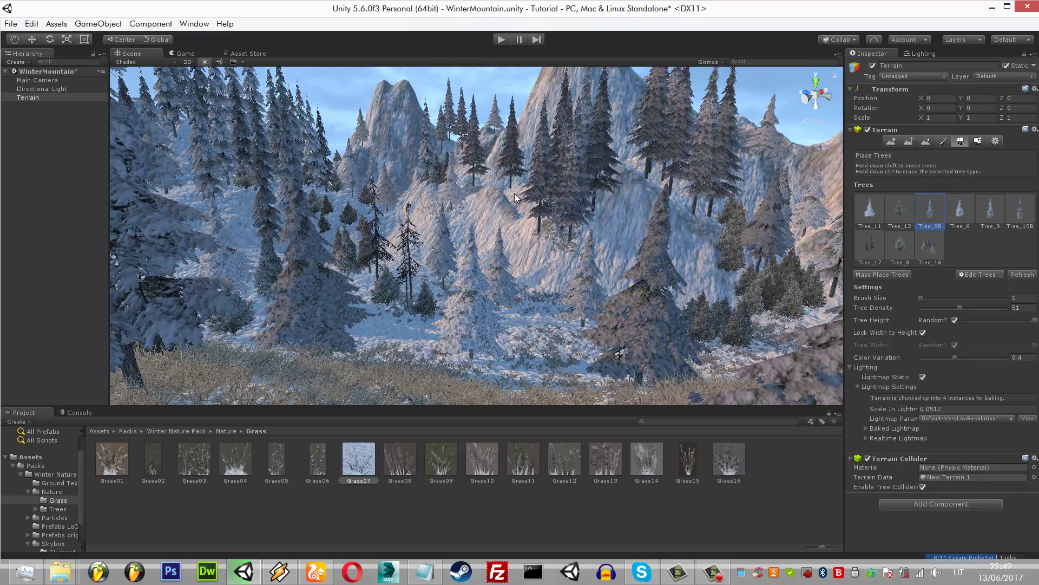
key("ctrl+z")
left_click(518, 189)
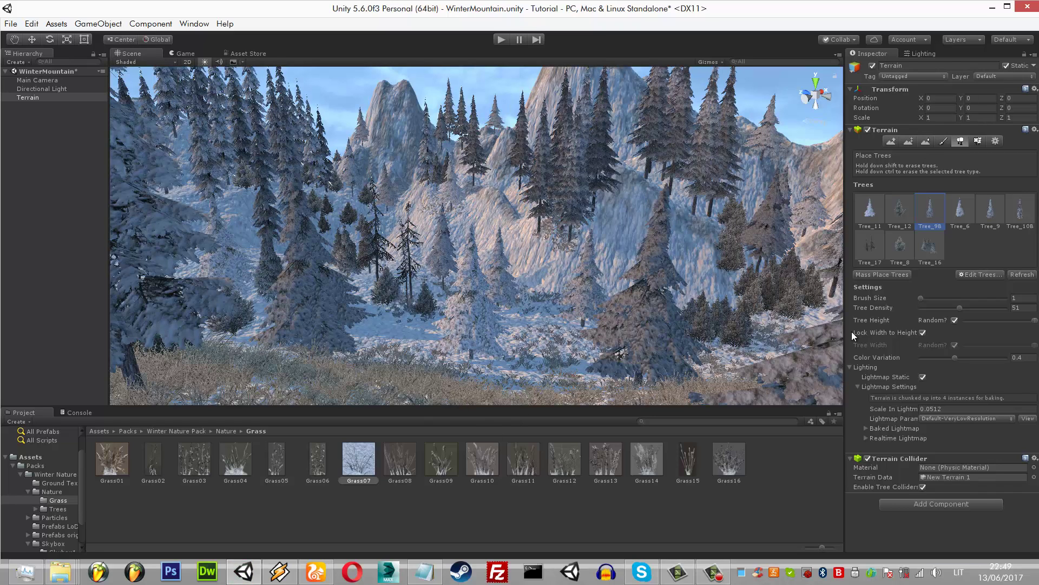
- Try Tree_17 trees in the foreground, undo them, and open the Edit Trees options
left_click(883, 246)
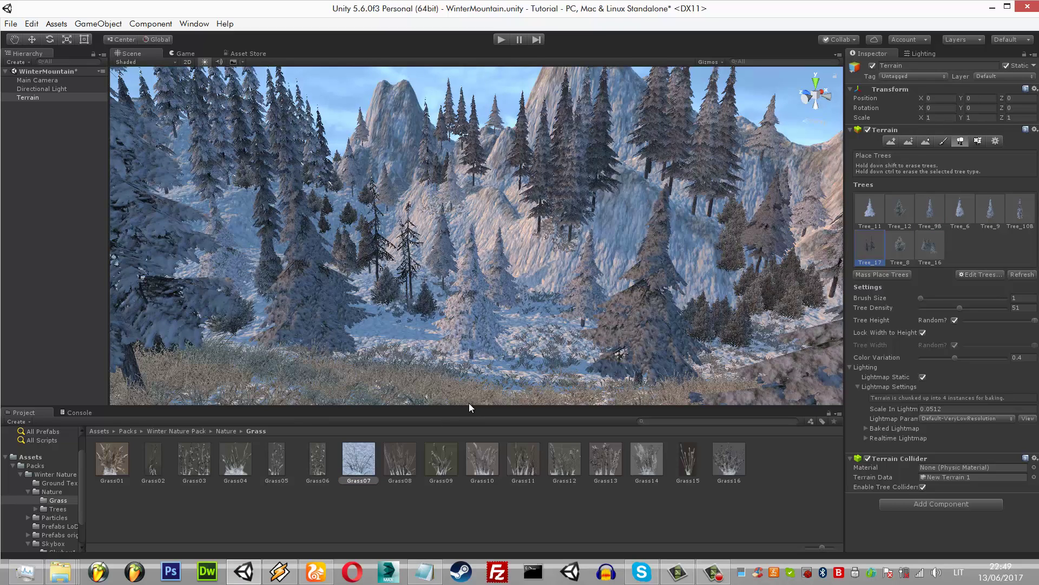
left_click(482, 401)
key("ctrl+z")
left_click(425, 403)
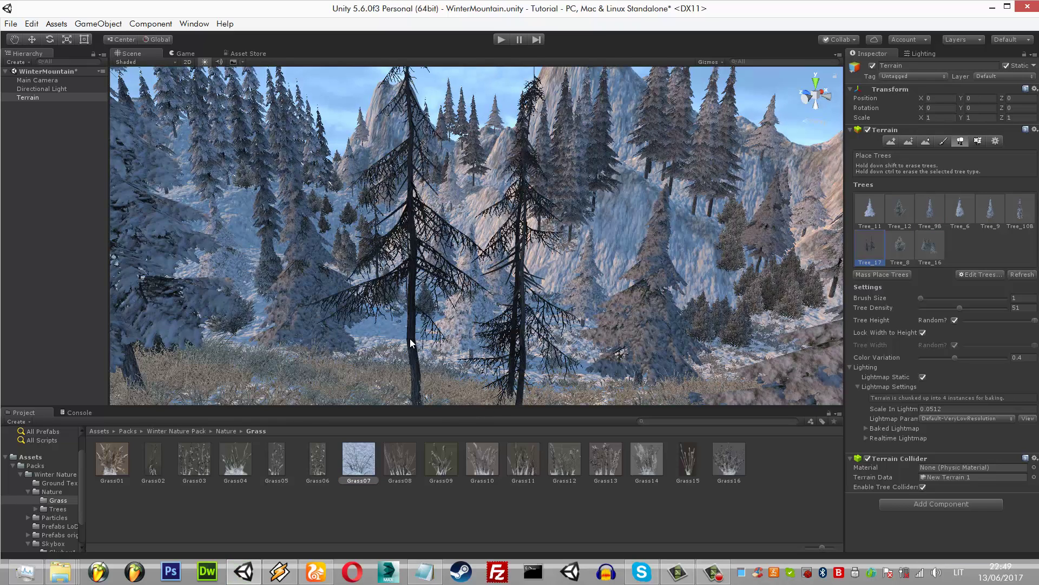
key("ctrl+z")
left_click(980, 274)
- Add Tree_13 from the Trees folder as a new terrain tree prefab
left_click(958, 276)
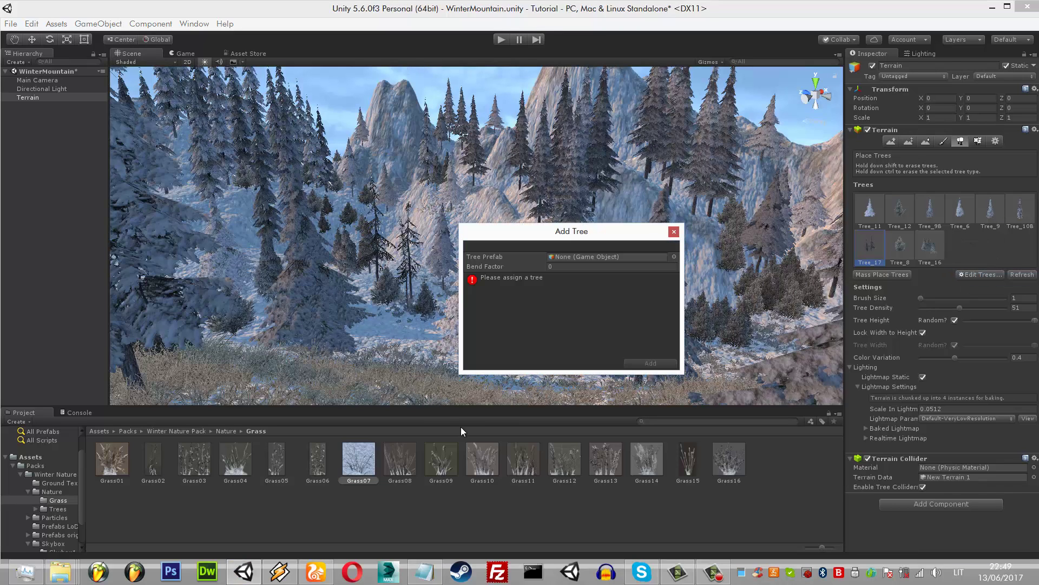
left_click(56, 509)
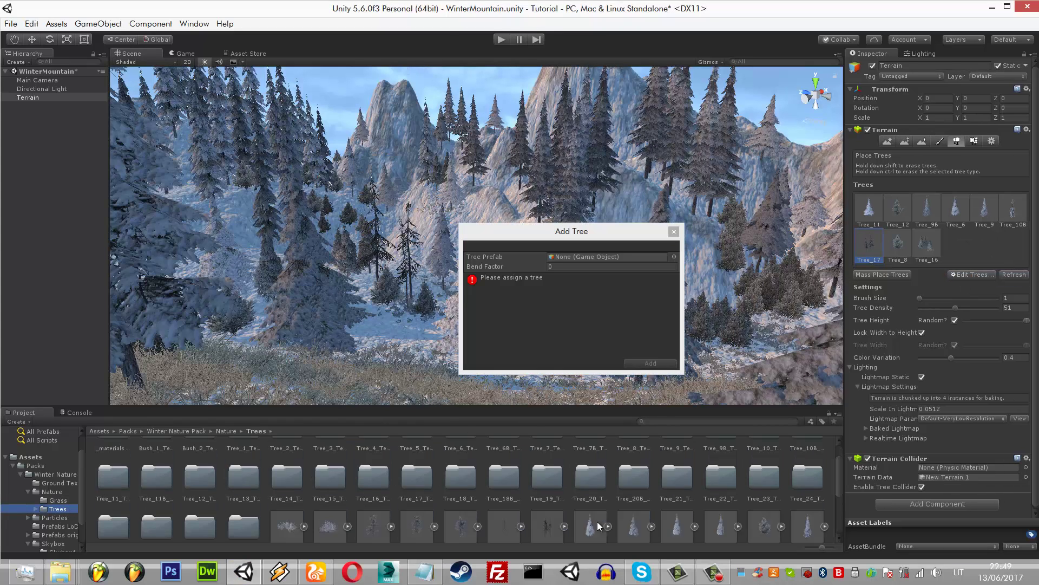
scroll(462, 482, "up", 2)
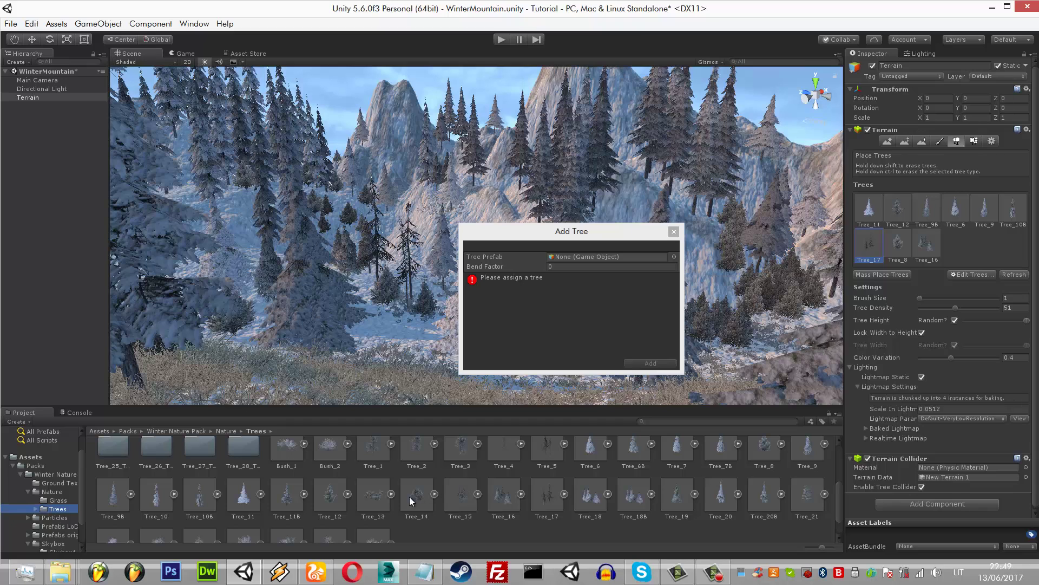
left_click_drag(373, 493, 638, 259)
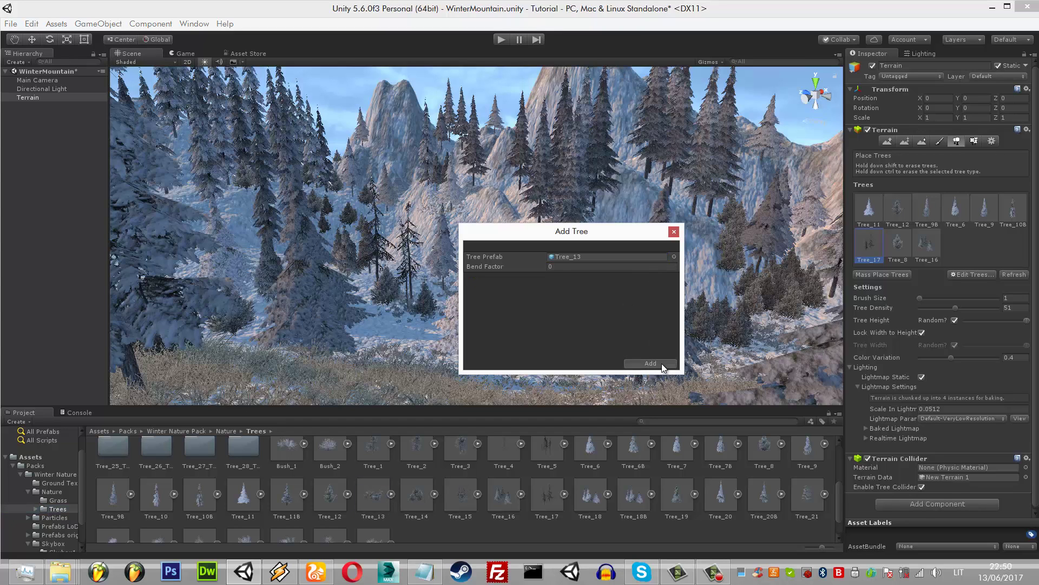
left_click(662, 363)
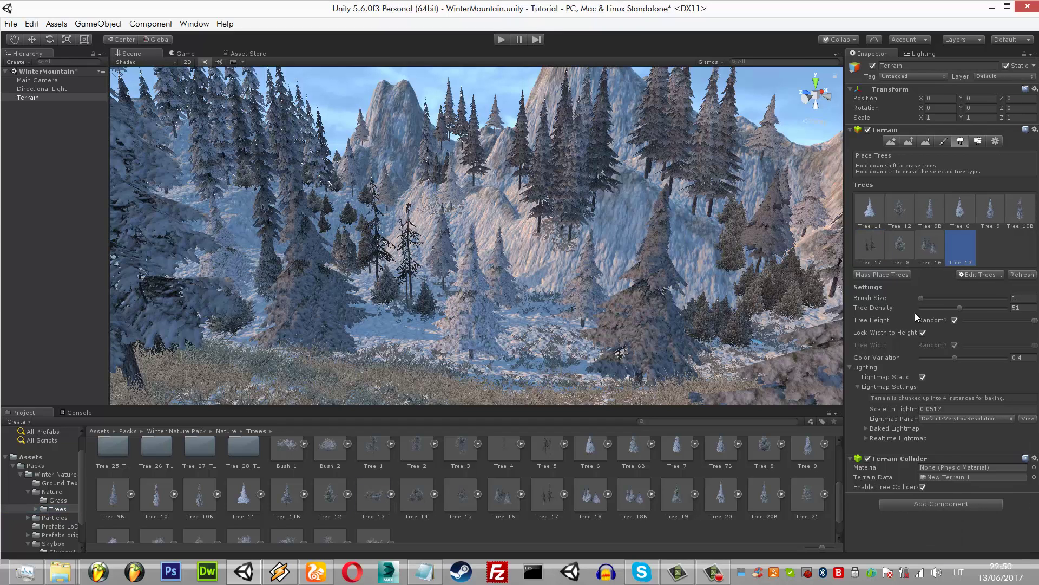
- Paint Tree_13 bush clusters along the foreground, plus one small bush further left
left_click(451, 402)
mouse_move(516, 404)
left_mouse_down()
mouse_move(502, 402)
mouse_move(508, 365)
left_mouse_up()
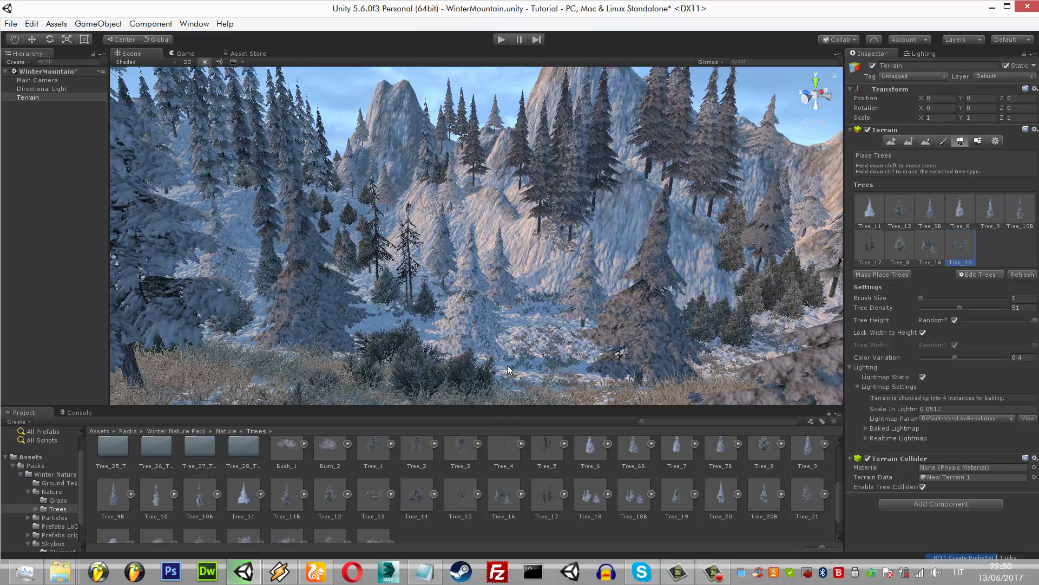
left_click(534, 349)
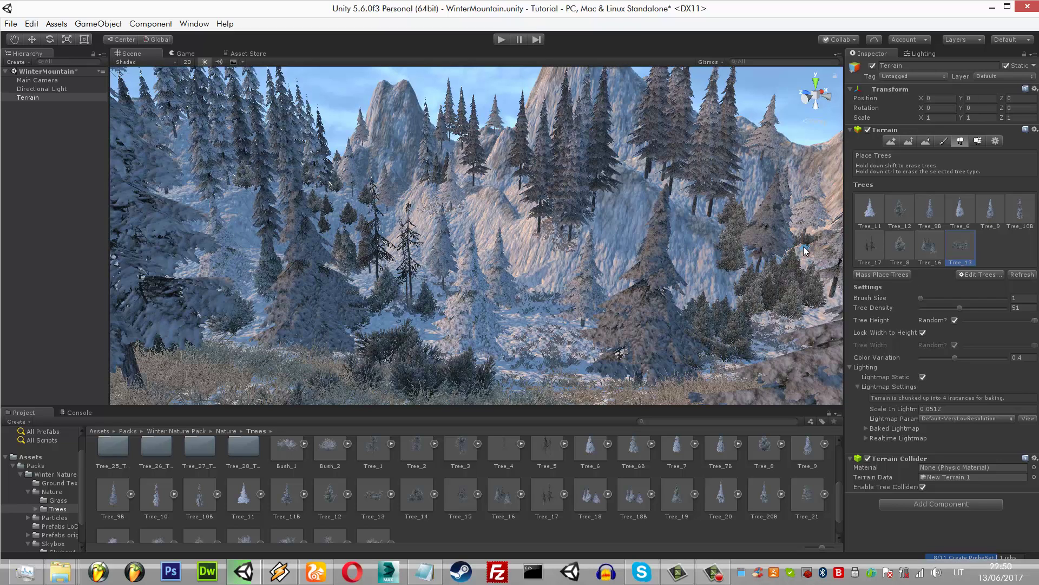
left_click(922, 223)
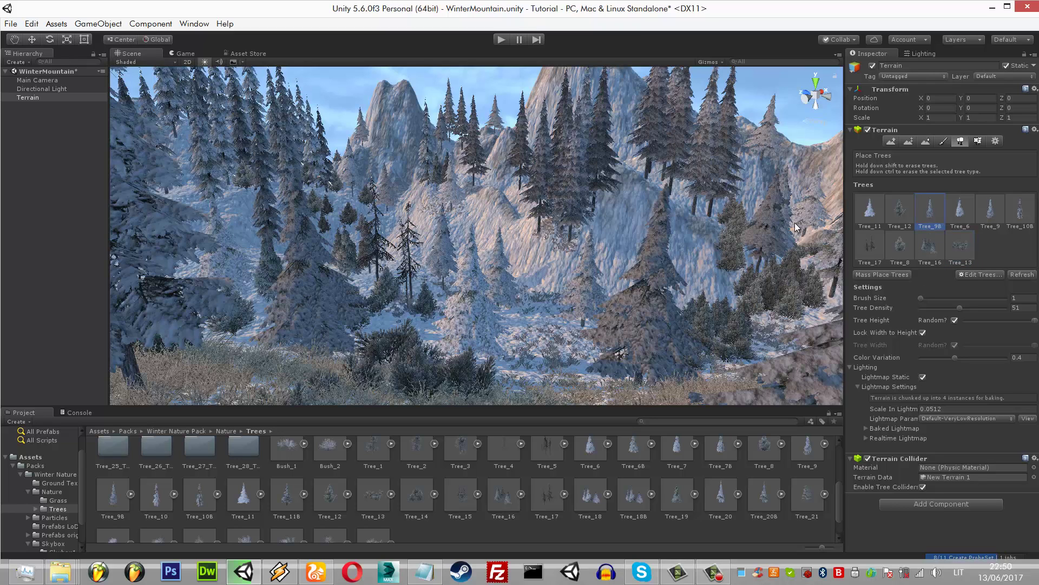
left_click(893, 215)
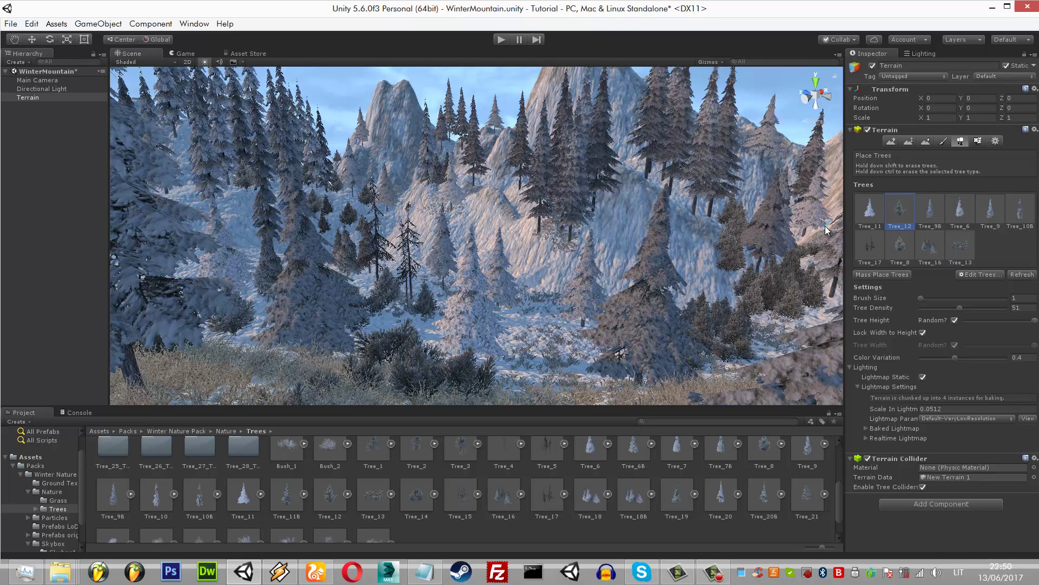
left_click(921, 246)
left_click(959, 254)
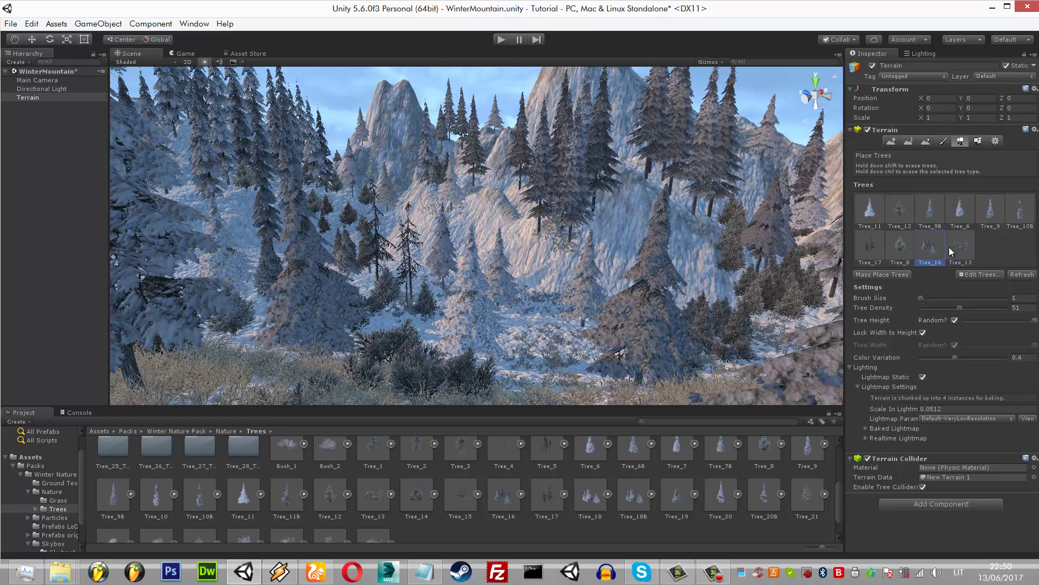
left_click(333, 232)
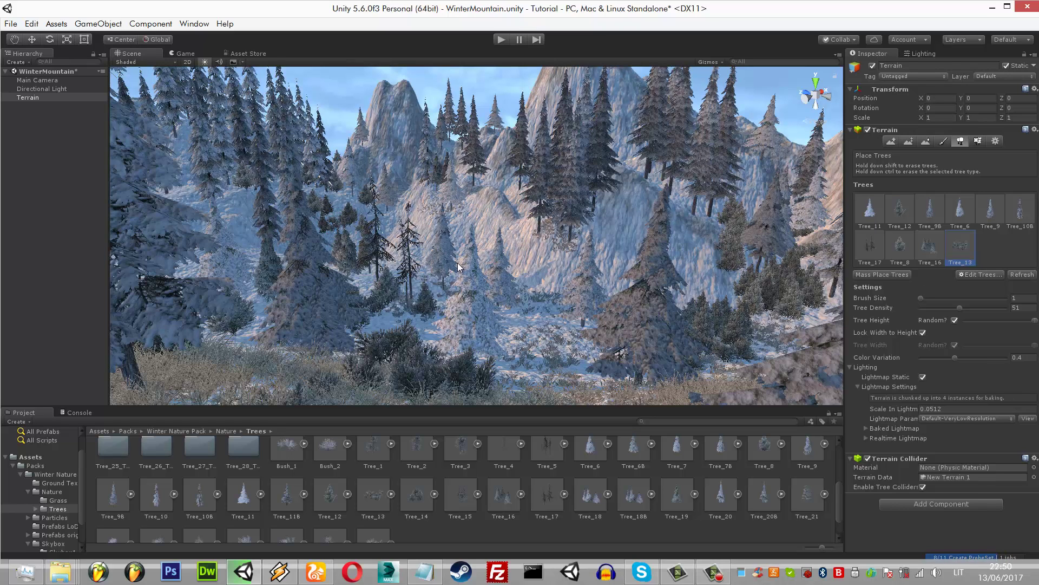
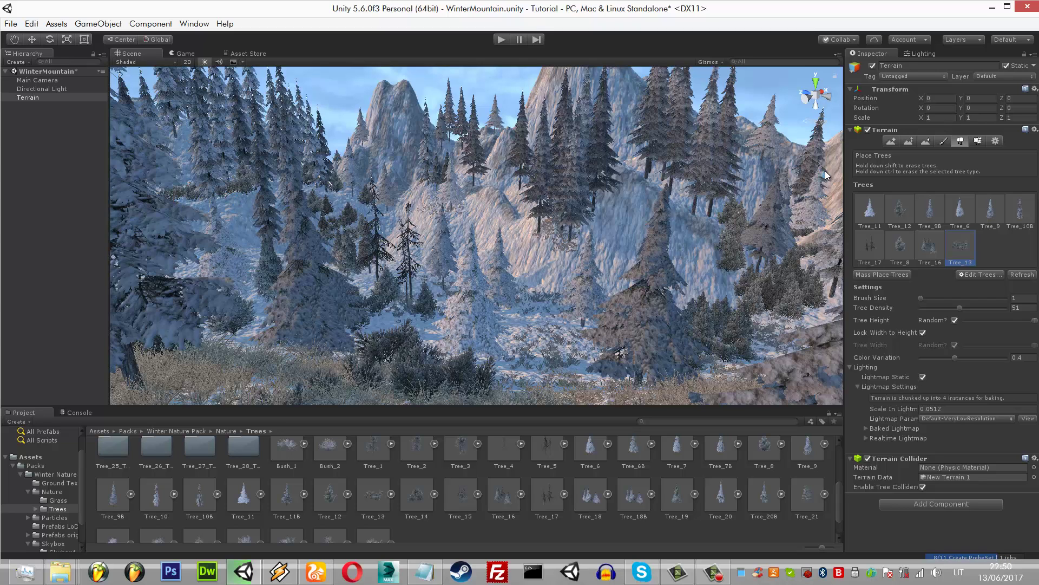
- Switch the terrain tool between tree placement and detail painting, ending on details
left_click(977, 142)
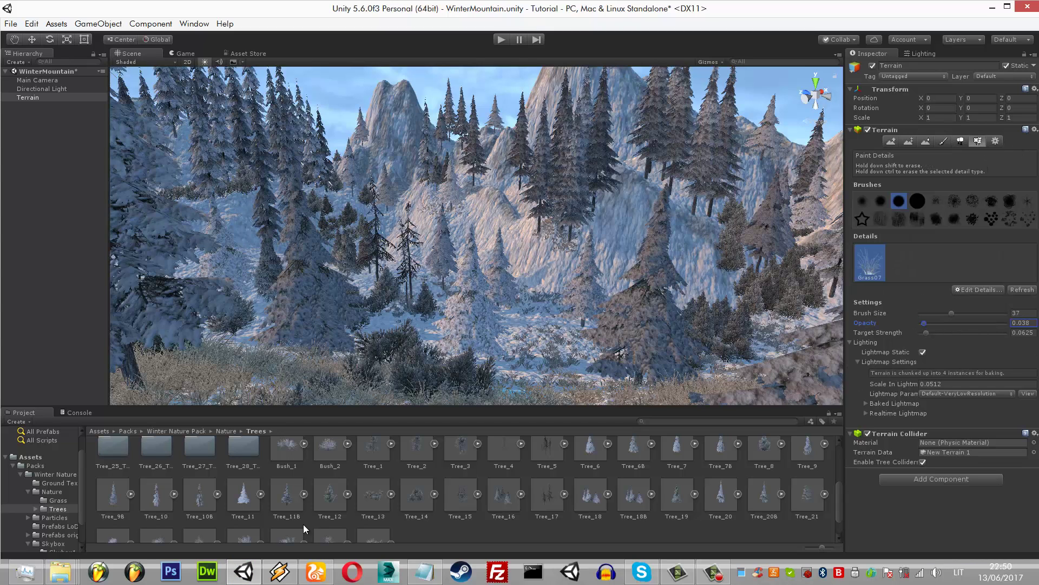
mouse_move(246, 569)
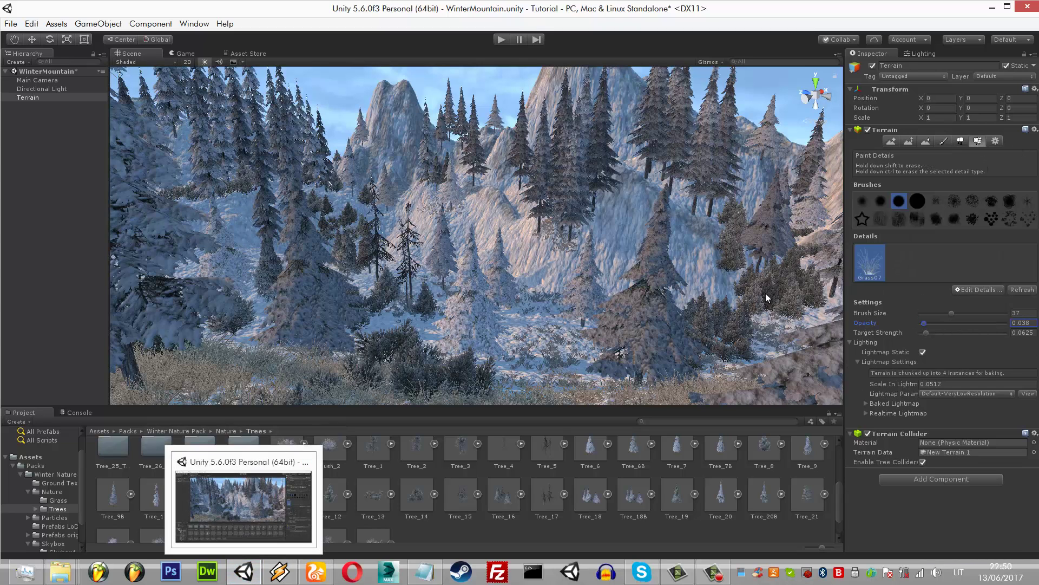
left_click(960, 141)
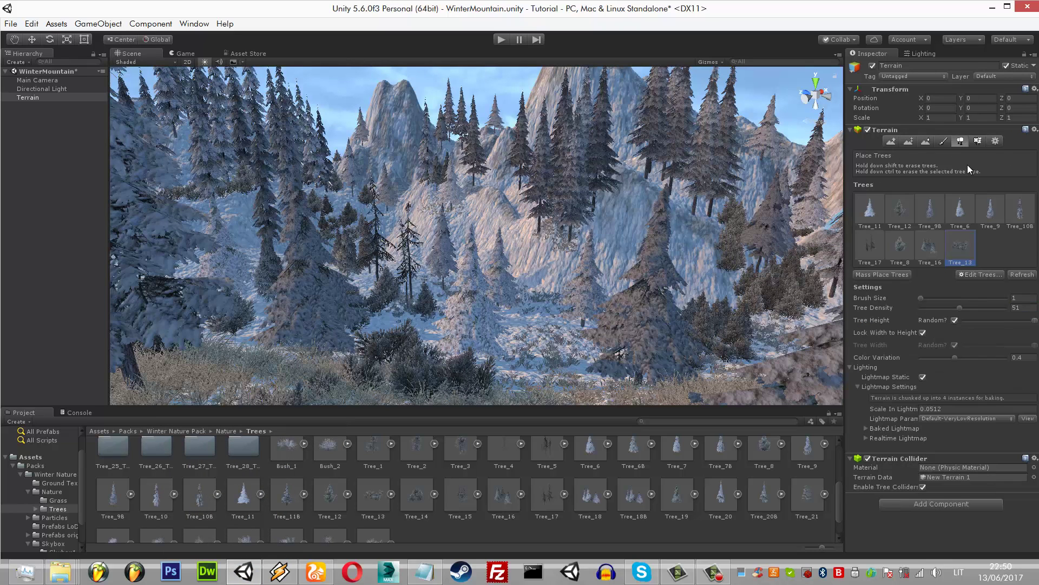
left_click(977, 142)
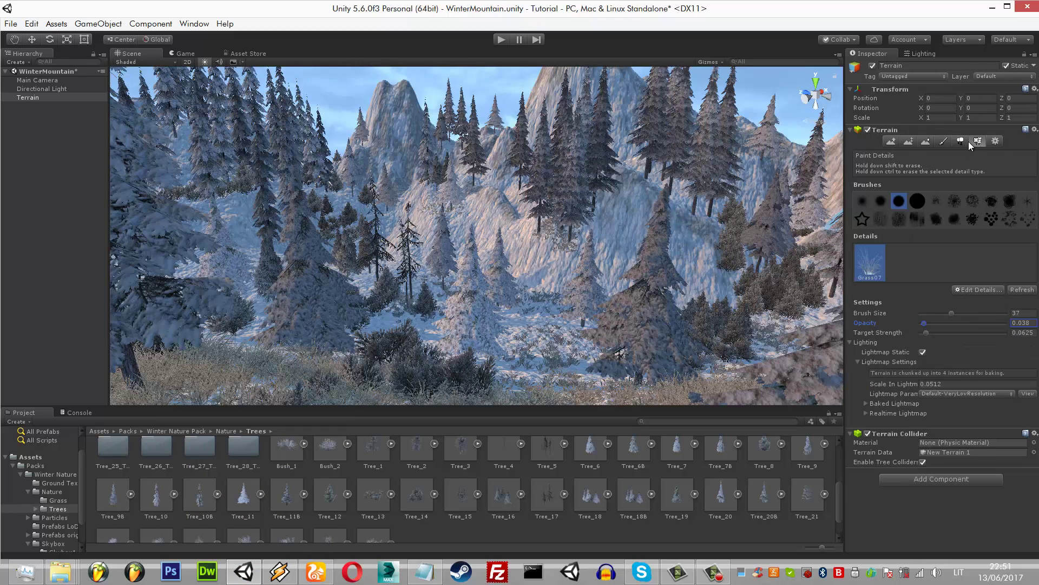
- Select Main Camera and open its CC post-processing profile settings
left_click(57, 81)
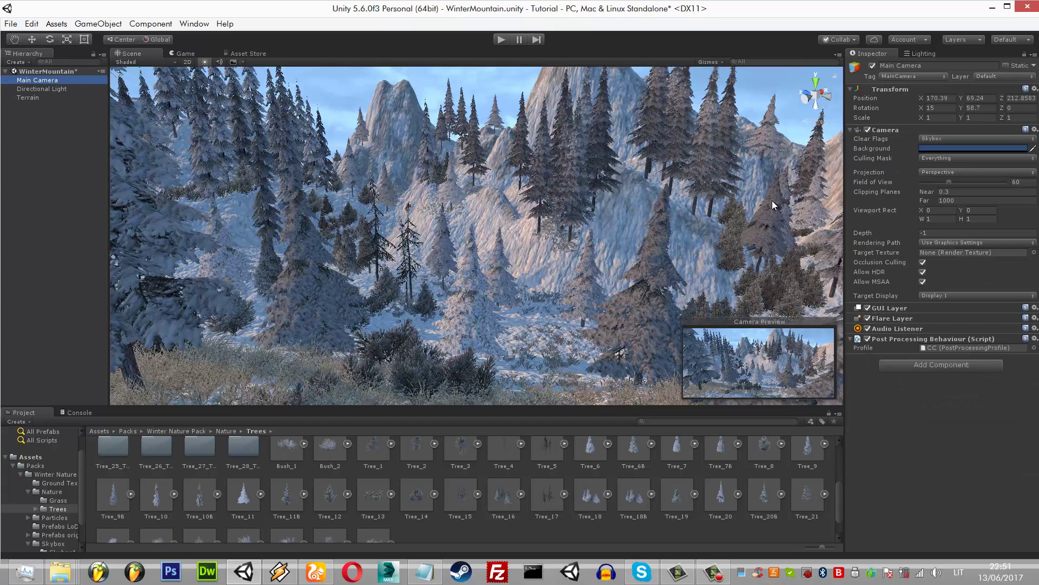
left_click(950, 348)
left_click(236, 460)
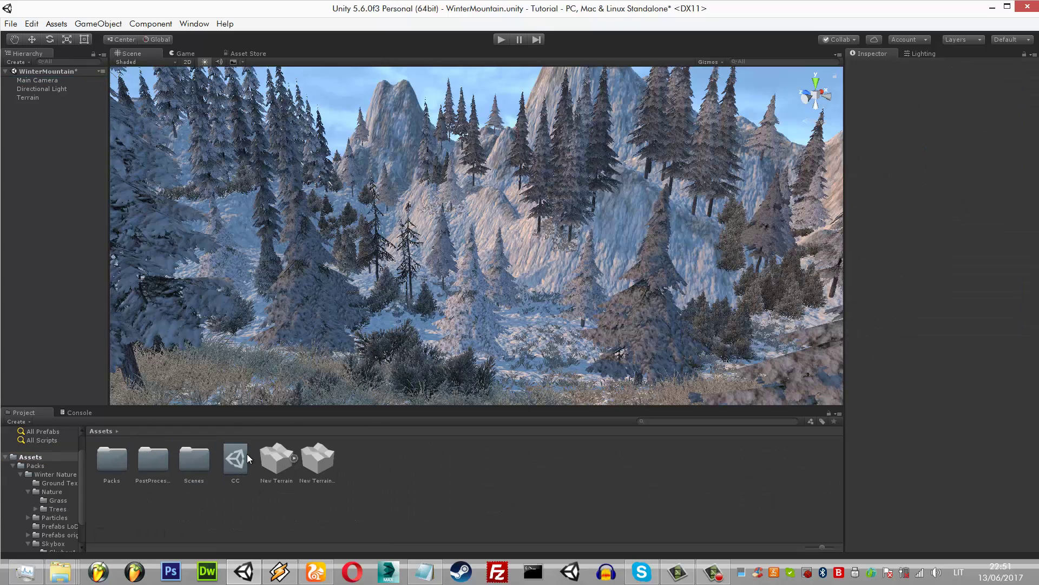
- Enable Antialiasing and Ambient Occlusion in the CC profile
left_click(856, 123)
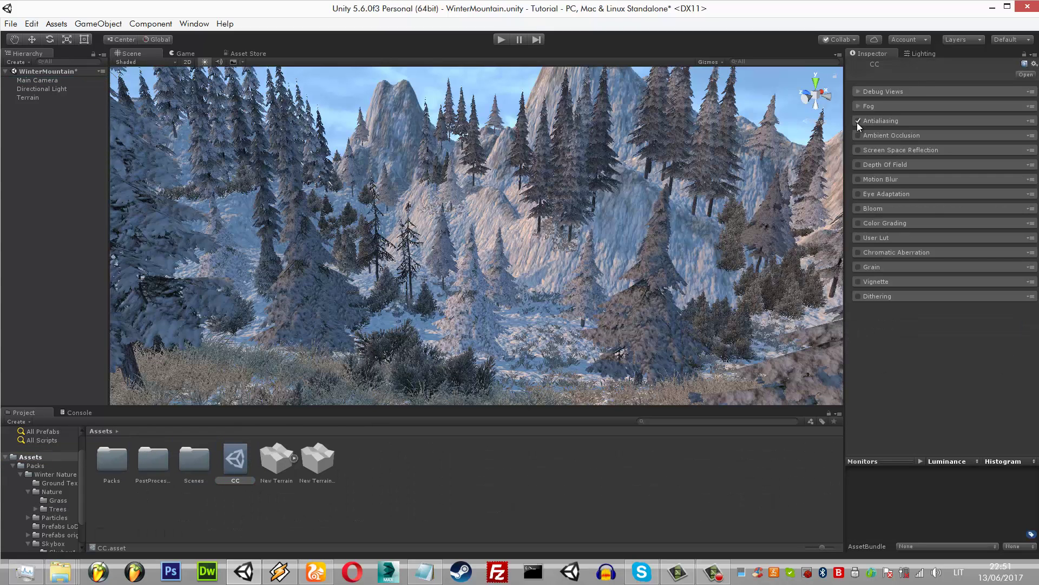
left_click(881, 122)
left_click(888, 126)
left_click(859, 135)
left_click(878, 137)
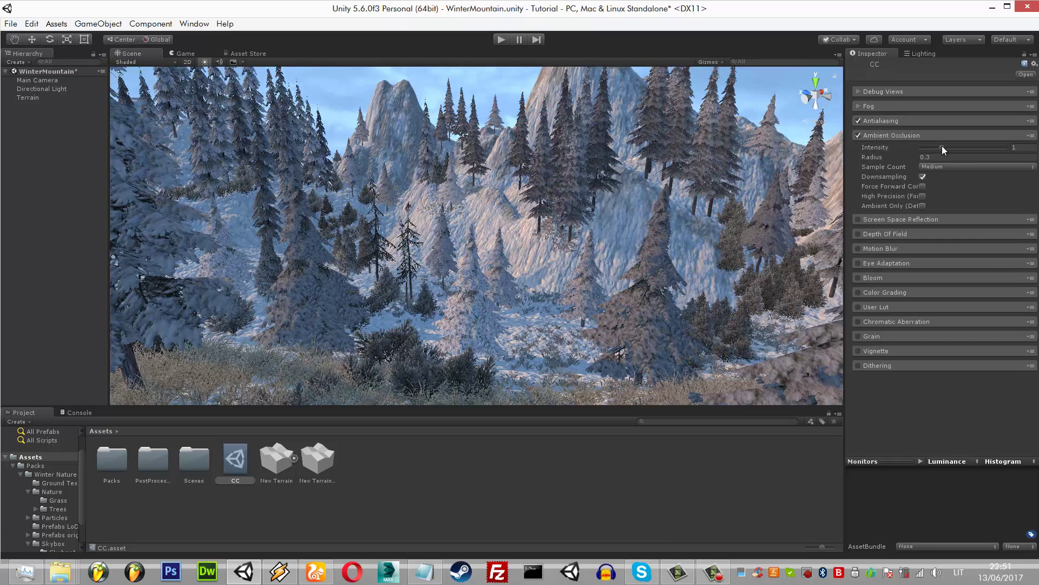
- Set occlusion Intensity to 4, Sample Count High, High Precision on, Force Forward off
left_click_drag(942, 147, 968, 148)
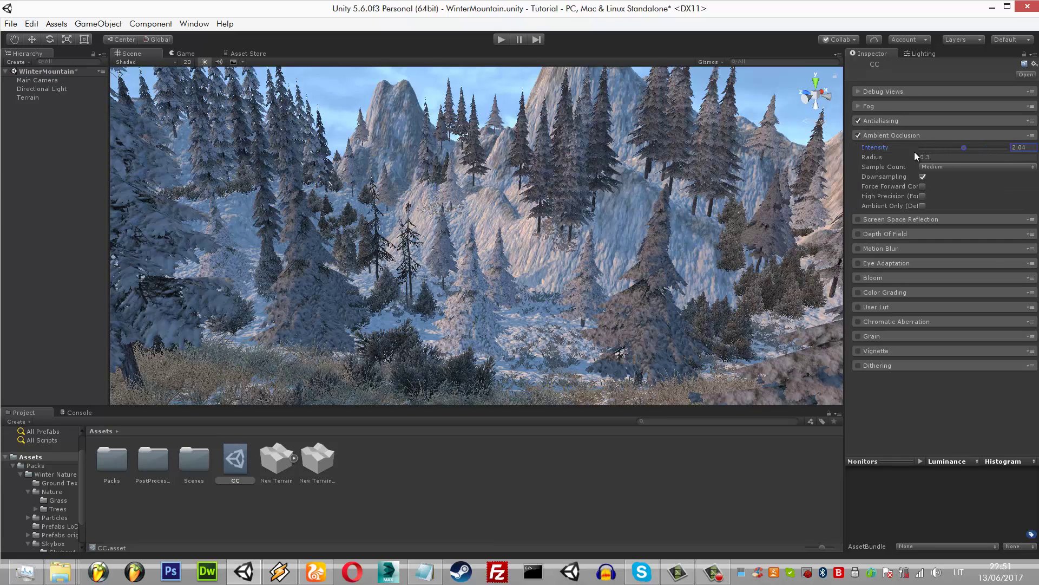
left_click_drag(965, 148, 1029, 157)
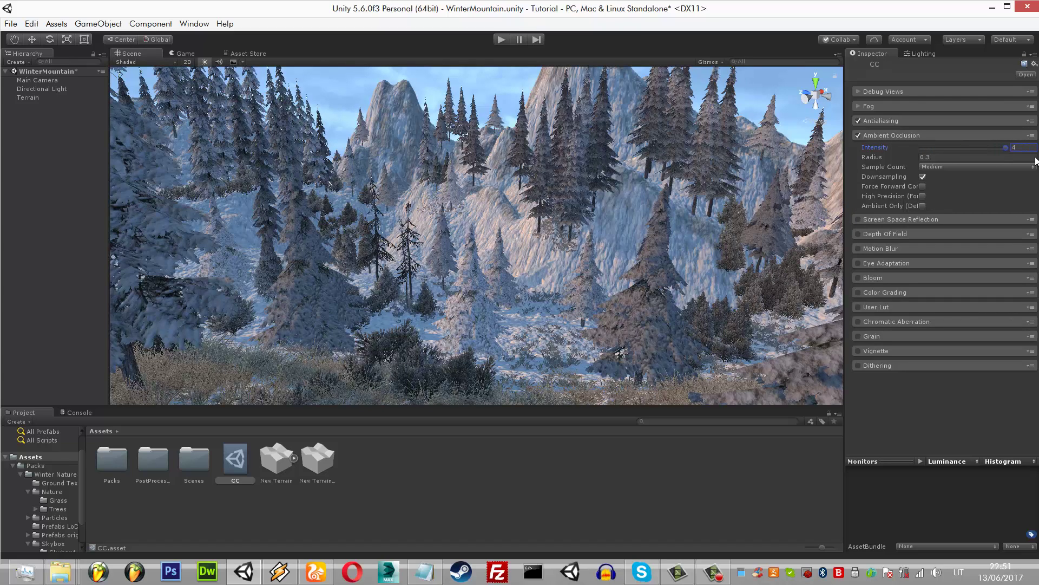
left_click(916, 156)
left_click(932, 166)
left_click(923, 196)
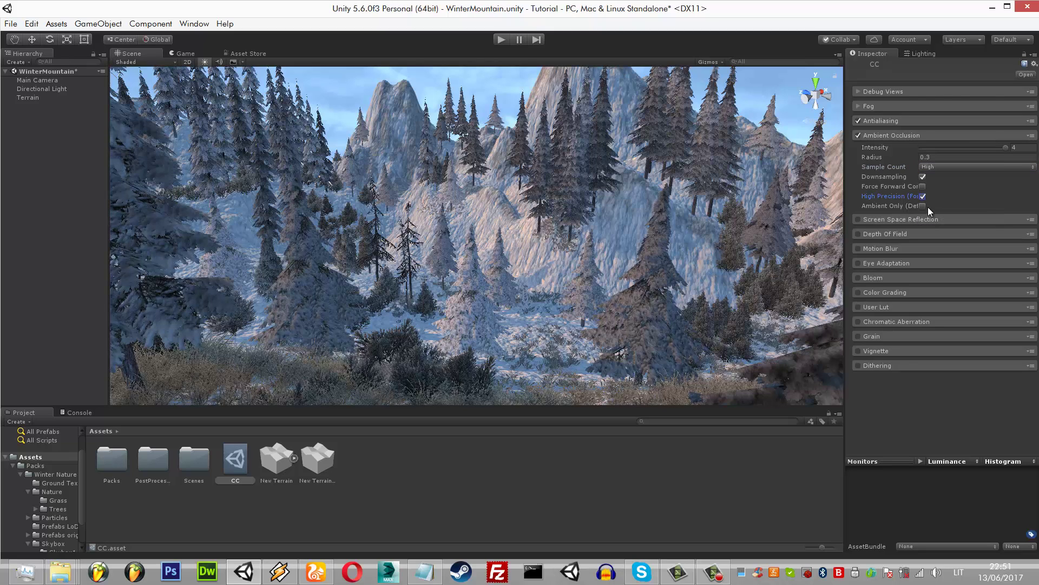
left_click(924, 206)
left_click(923, 187)
left_click(923, 187)
- Shrink the ambient occlusion radius to 0.1
left_click_drag(917, 155, 886, 173)
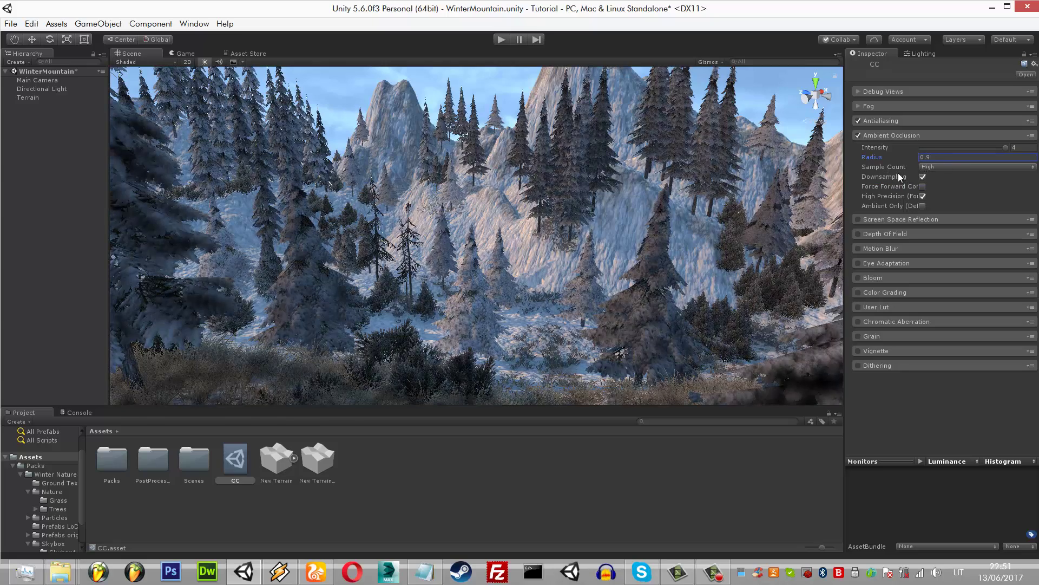
type("0.05")
left_click(937, 165)
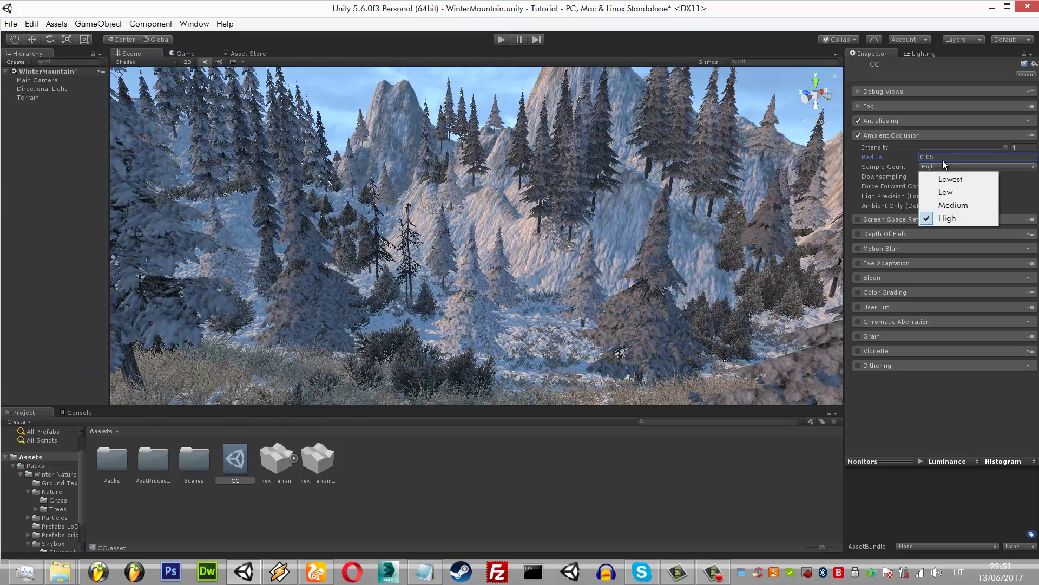
left_click(945, 157)
left_click(956, 157)
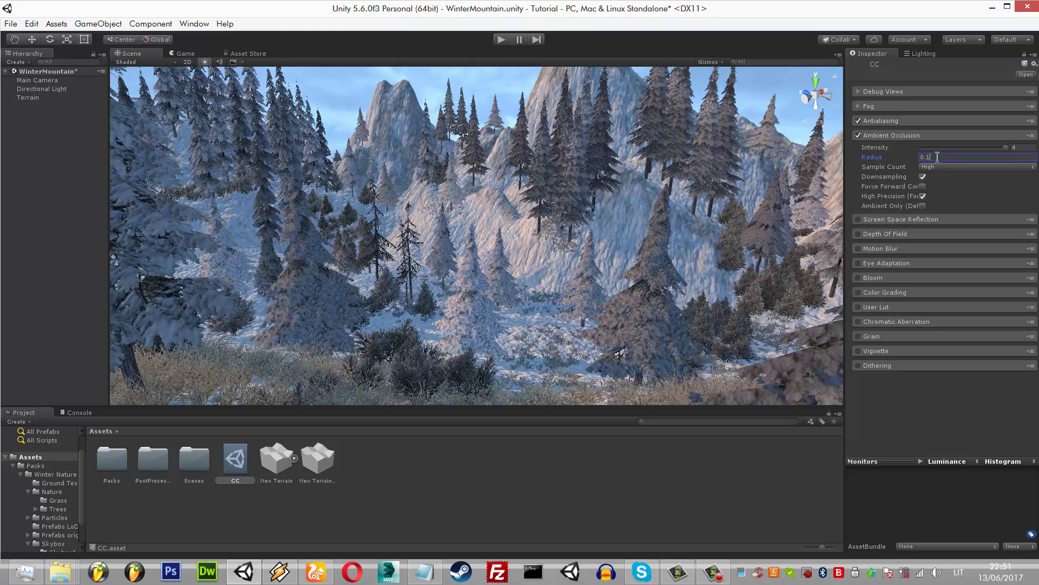
type("0.1")
left_click(993, 146)
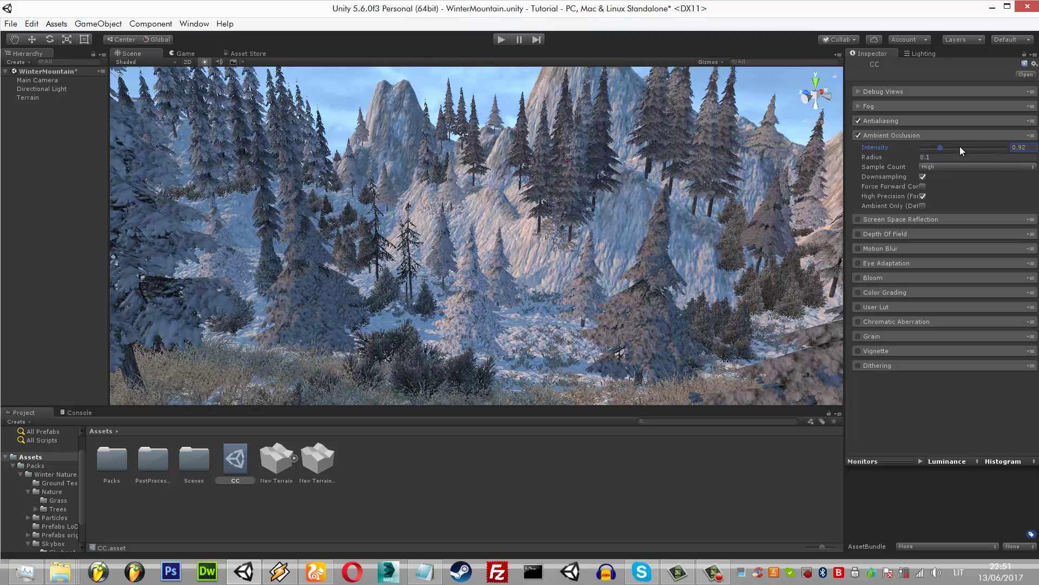
- Try occlusion radii of 0.5 and 0.25, with High Precision back on
left_click(927, 195)
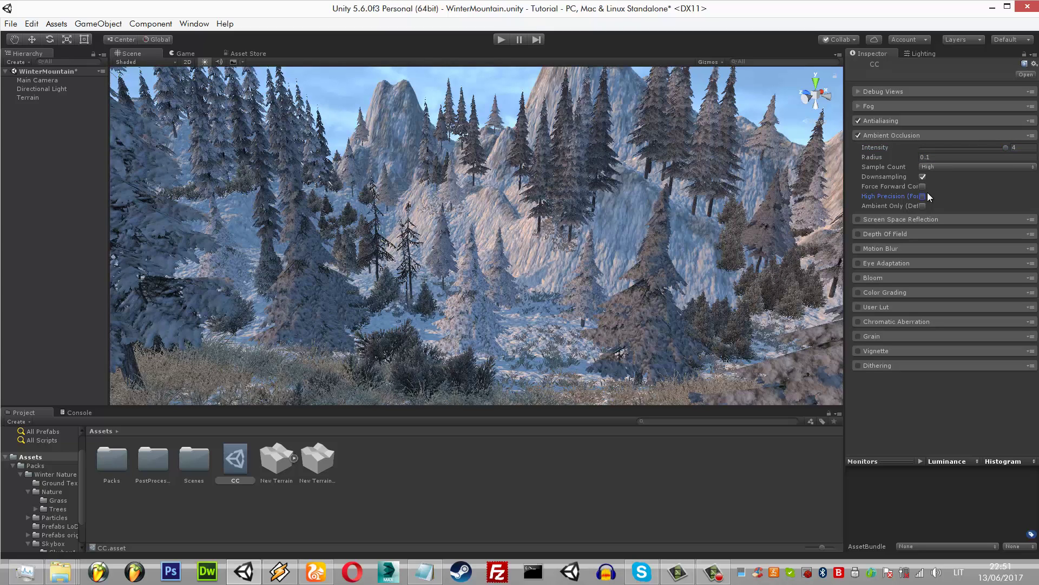
left_click_drag(914, 158, 1002, 167)
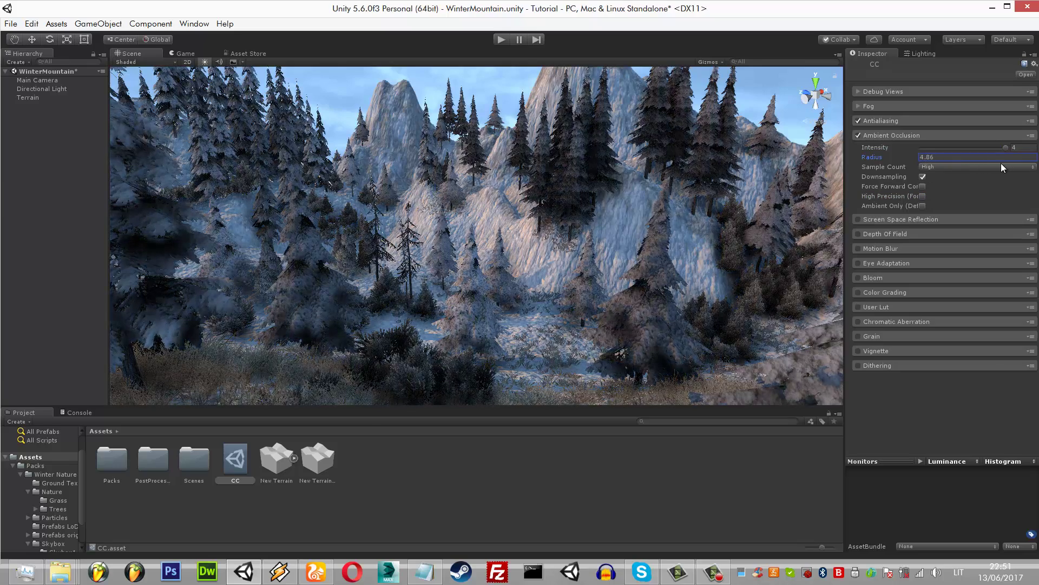
left_click_drag(1001, 163, 917, 173)
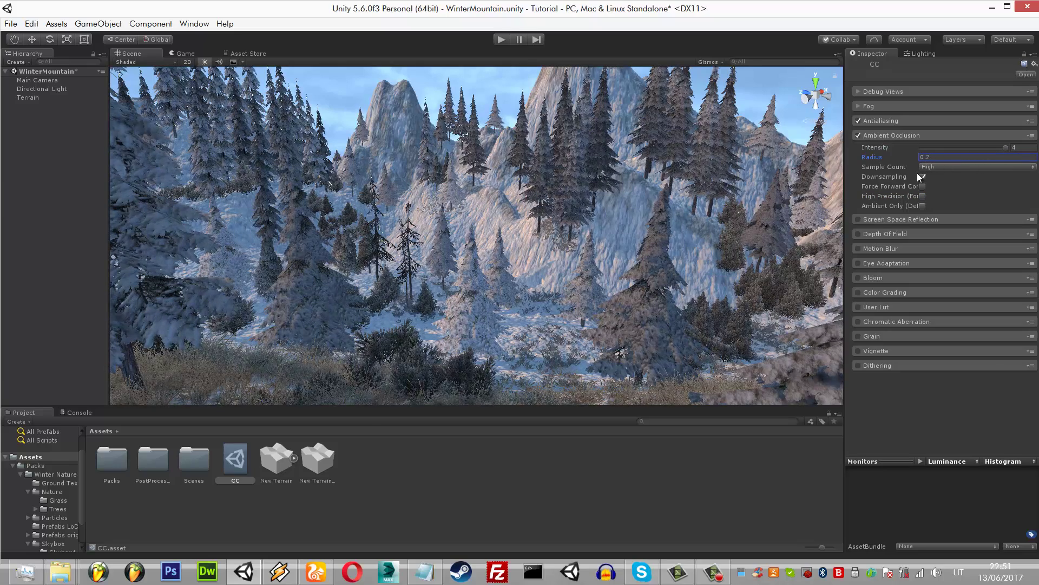
left_click(954, 157)
type(".5")
left_click(923, 195)
left_click(956, 157)
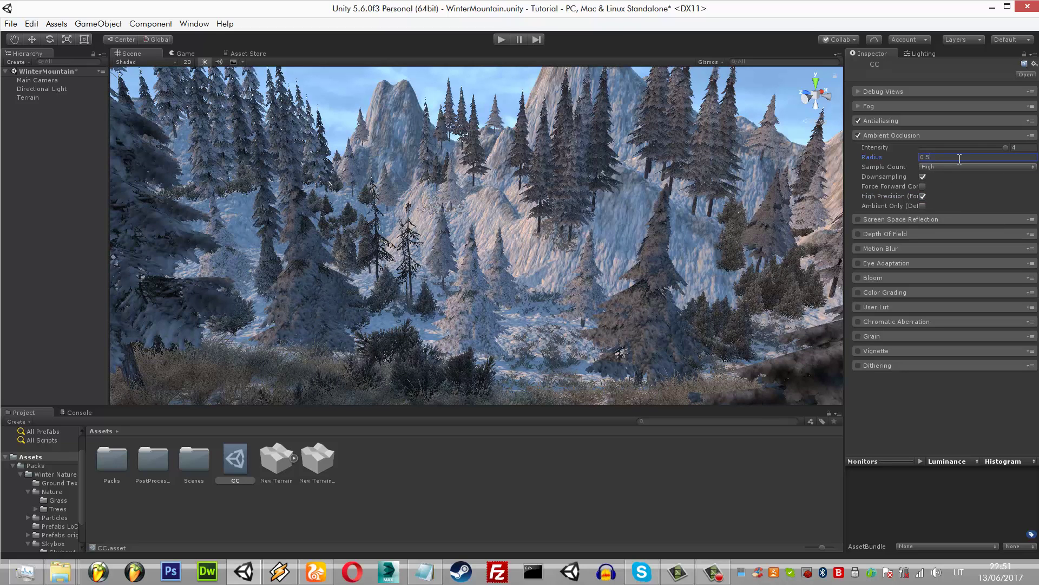
type("0.25")
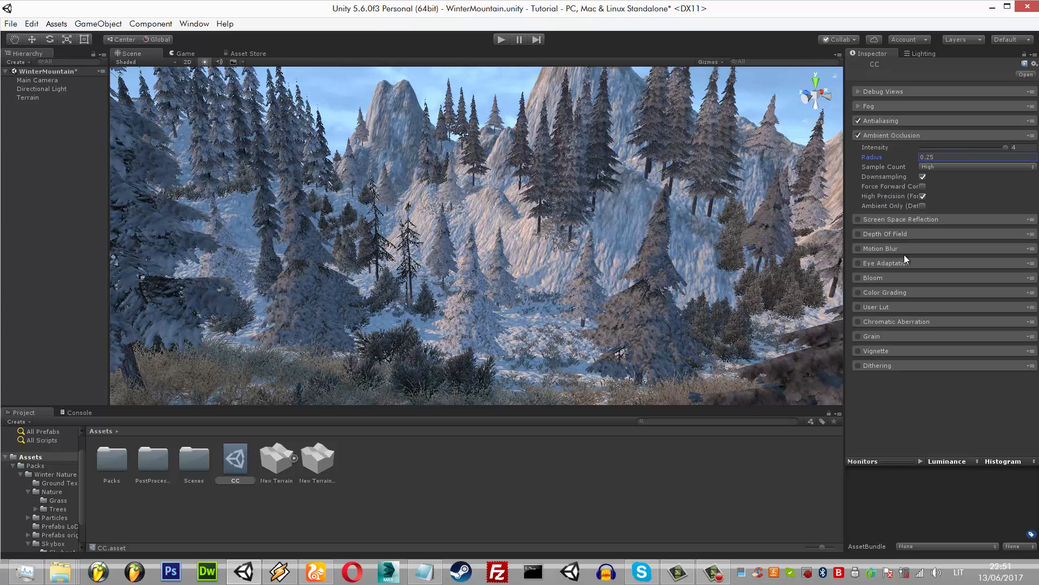
left_click(858, 233)
left_click(955, 157)
- Settle the occlusion radius at 0.2 and enable Depth of Field with focus distance 10
type("0.2")
left_click(858, 233)
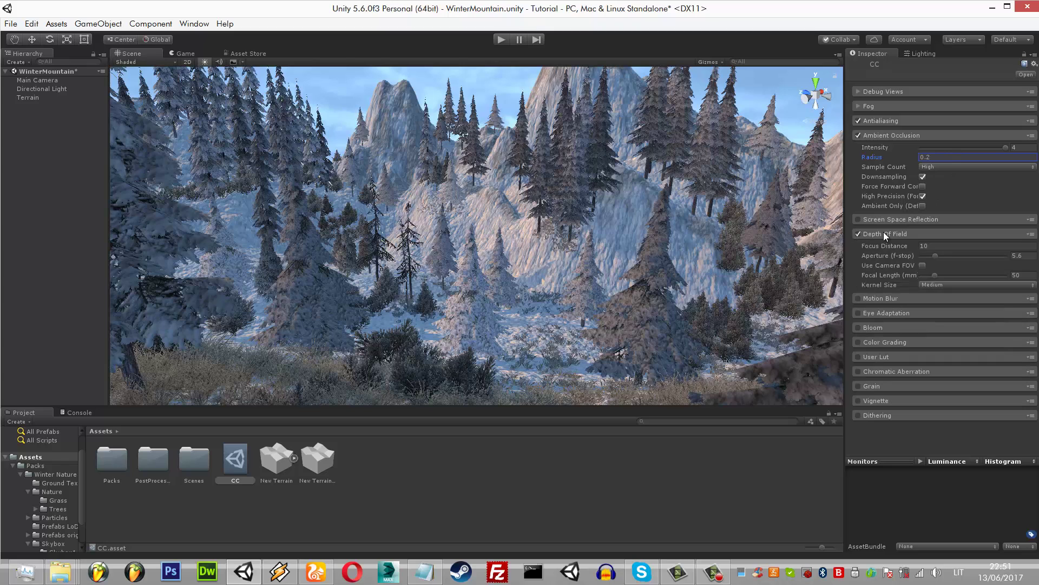
left_click(921, 245)
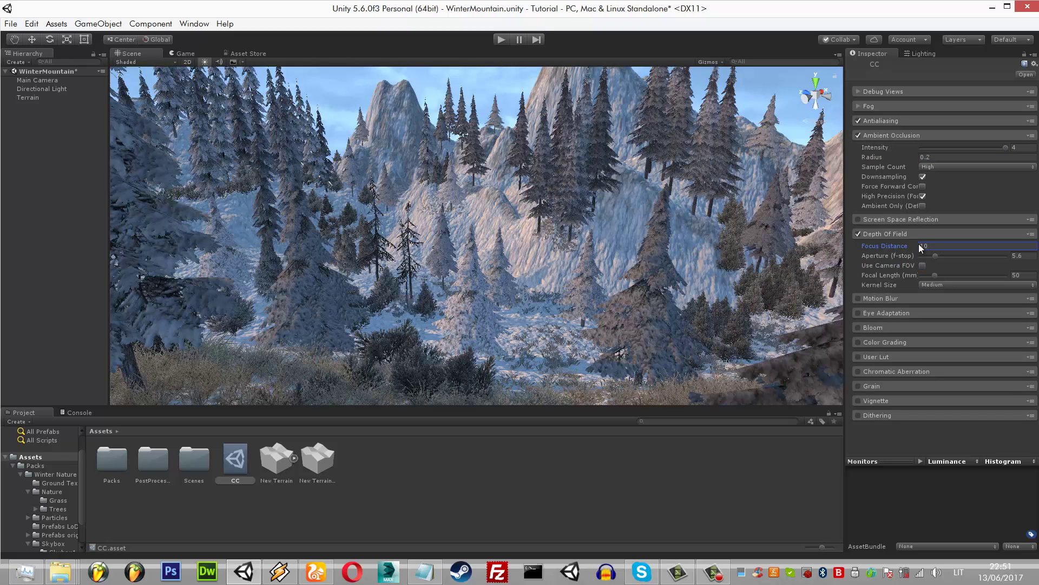
type("53.720.1")
key("BackSpace")
key("BackSpace")
key("BackSpace")
type("10")
- Try aperture 32 and focal length 134, testing focus distances before returning to 10
left_click_drag(938, 257, 1002, 264)
left_click_drag(936, 275, 963, 275)
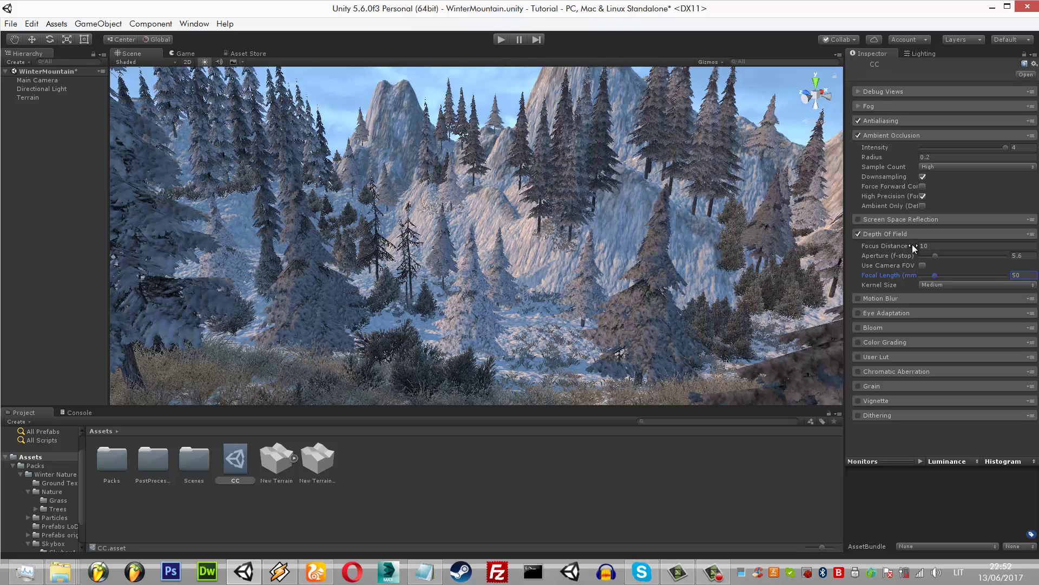
left_click_drag(913, 246, 106, 251)
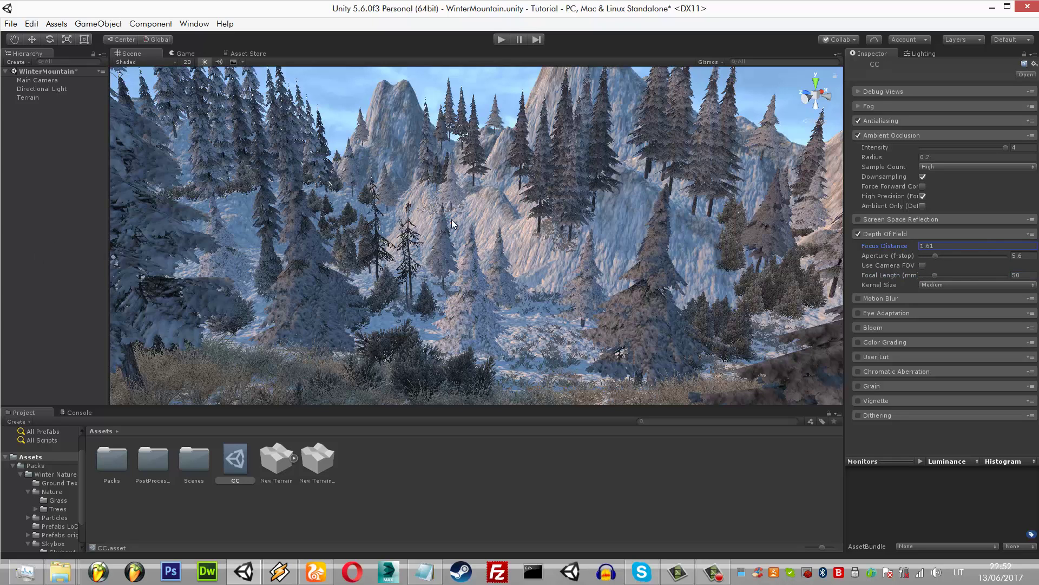
left_click_drag(452, 219, 667, 206)
type("10")
- Enable Use Camera FOV, keep focus distance 10, and preview the Game view
left_click(924, 265)
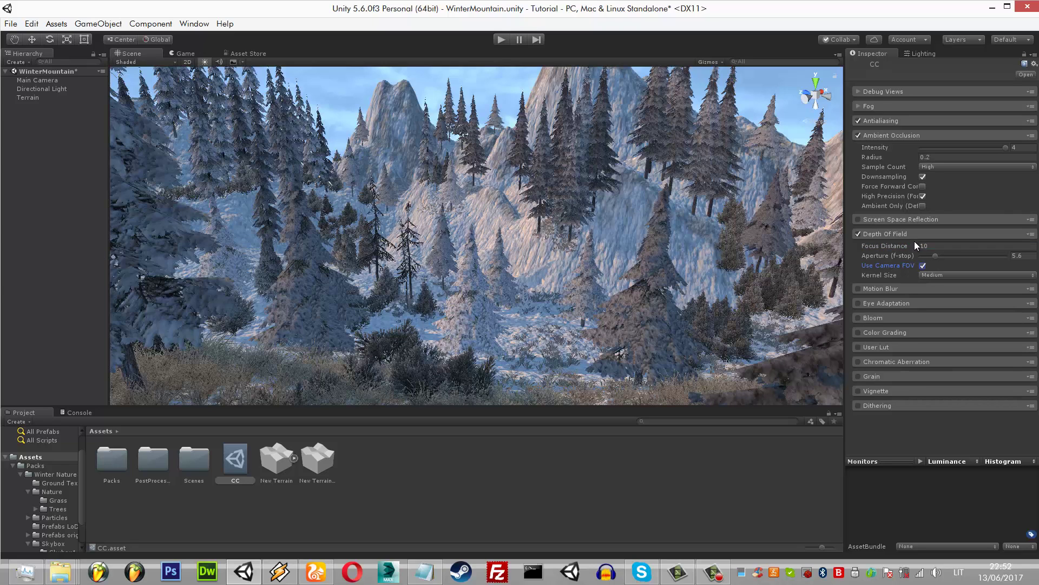
left_click_drag(914, 242, 80, 253)
type("10")
left_click(187, 53)
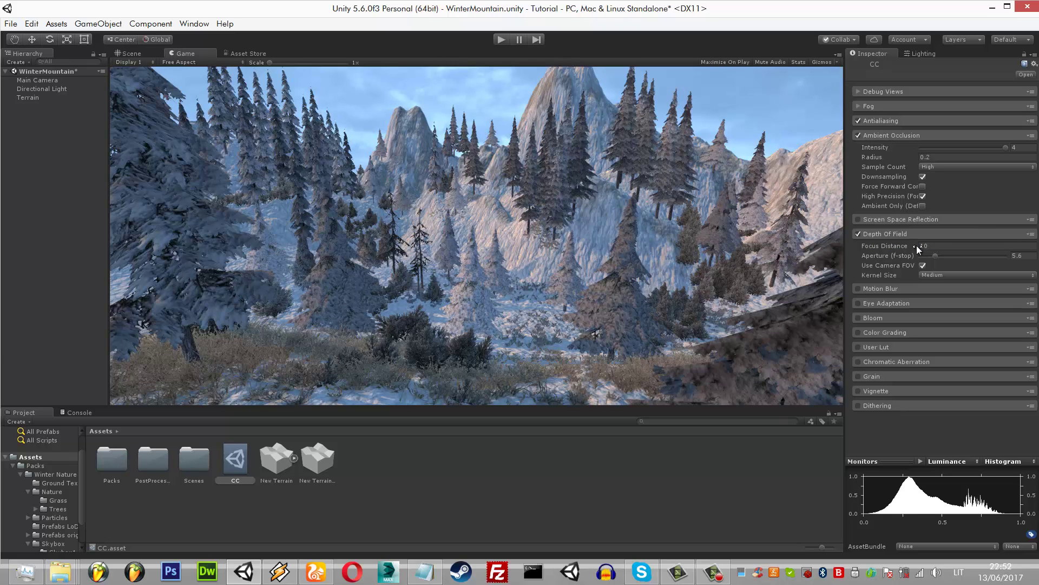
- Compare blur at various focus distances, entering 0.34
mouse_move(888, 246)
left_mouse_down()
mouse_move(857, 237)
mouse_move(45, 246)
mouse_move(975, 247)
mouse_move(824, 251)
left_mouse_up()
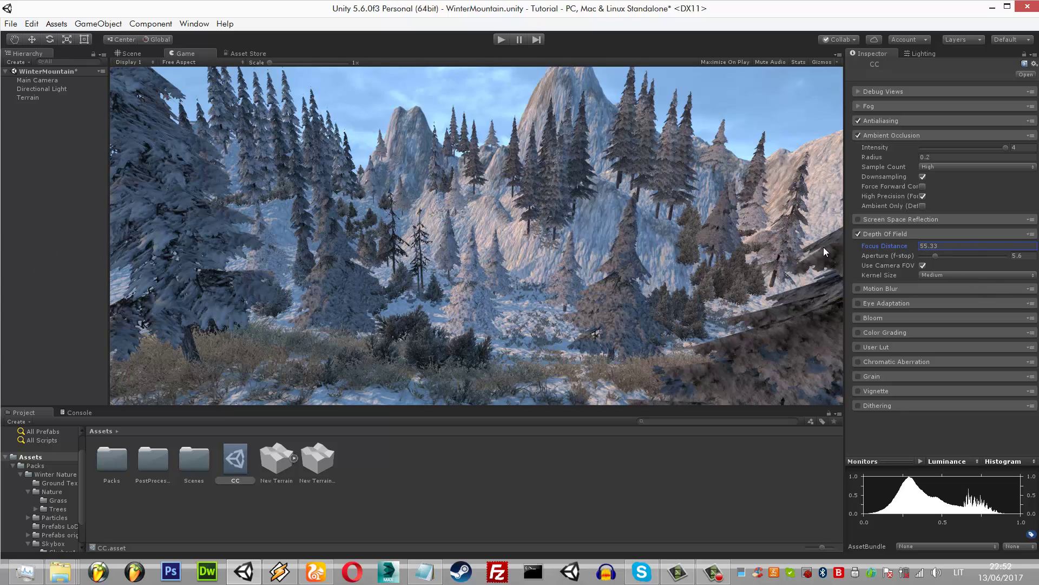
left_click_drag(682, 252, 518, 254)
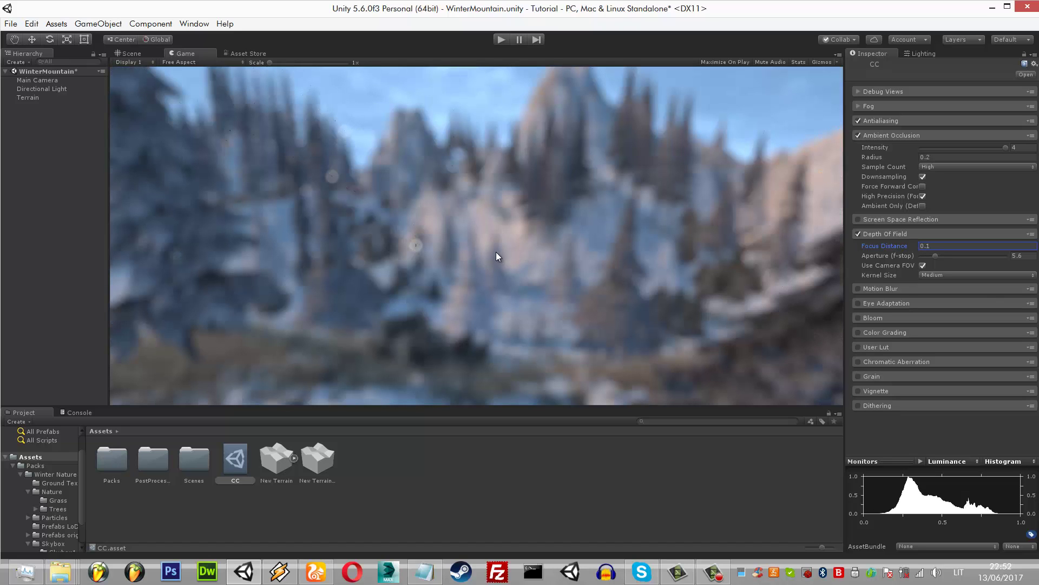
mouse_move(442, 249)
left_mouse_down()
mouse_move(456, 244)
mouse_move(363, 246)
mouse_move(381, 251)
left_mouse_up()
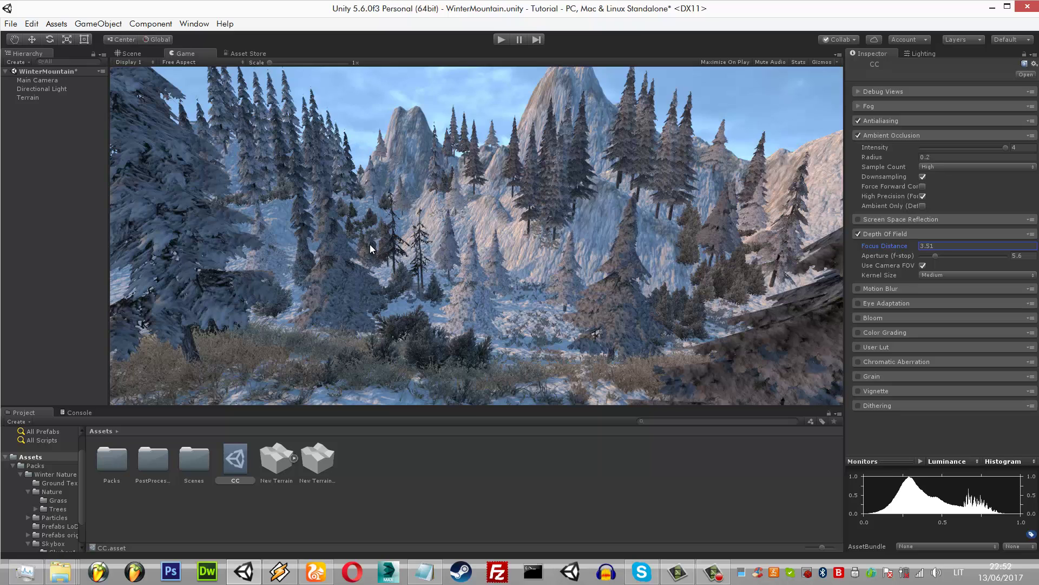
double_click(955, 244)
type("0.")
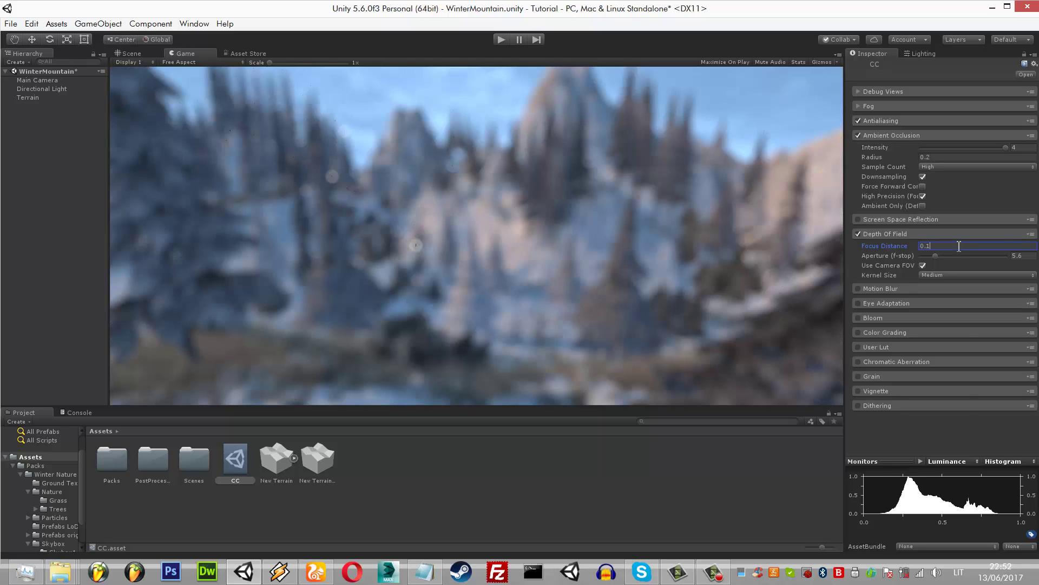
type("33")
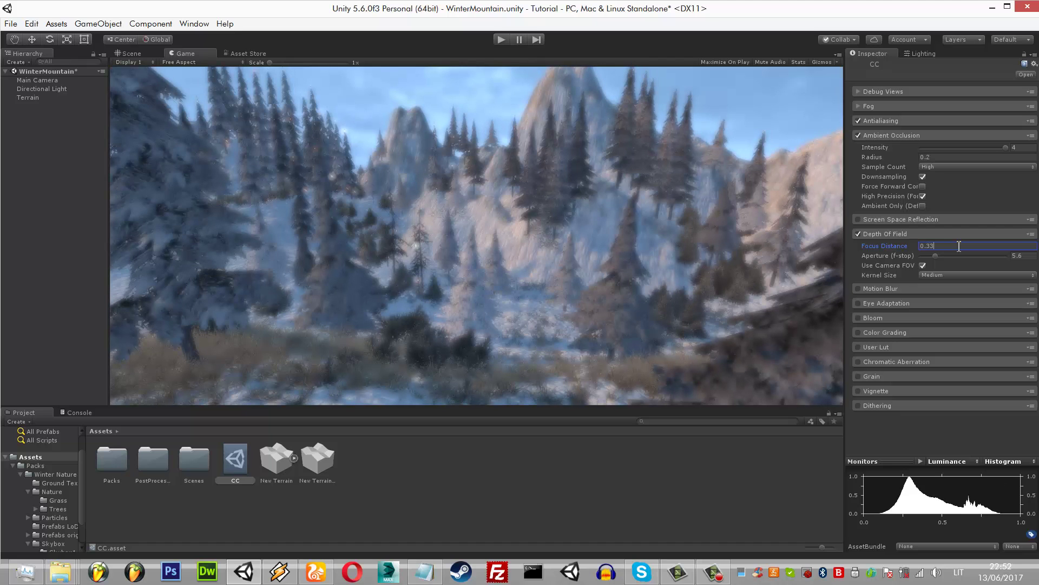
key("BackSpace")
key("BackSpace")
type("4")
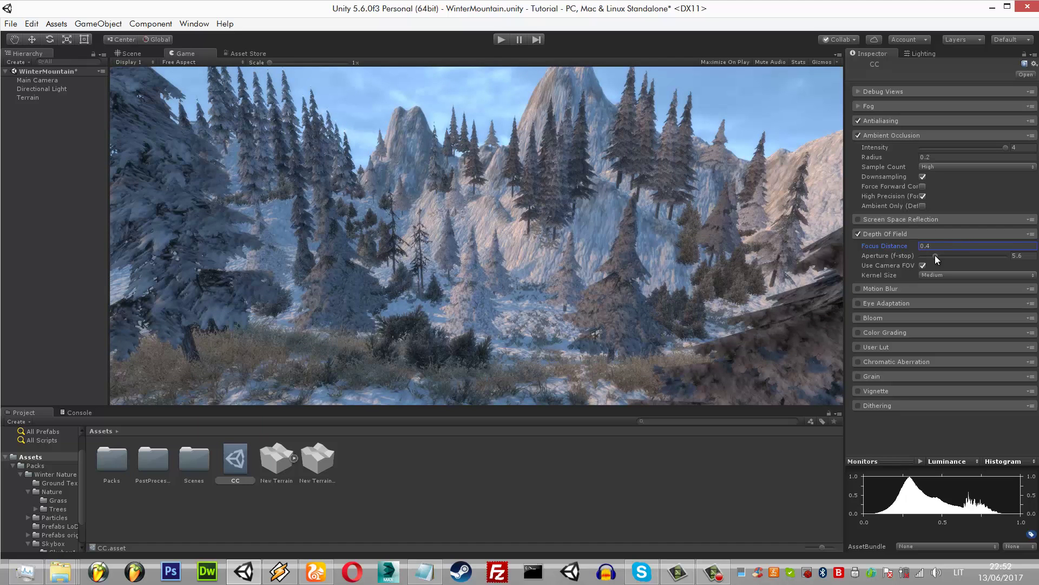
- Lower the aperture to about 4.4, keep Use Camera FOV, and set Kernel Size to Small
left_click_drag(935, 256, 936, 260)
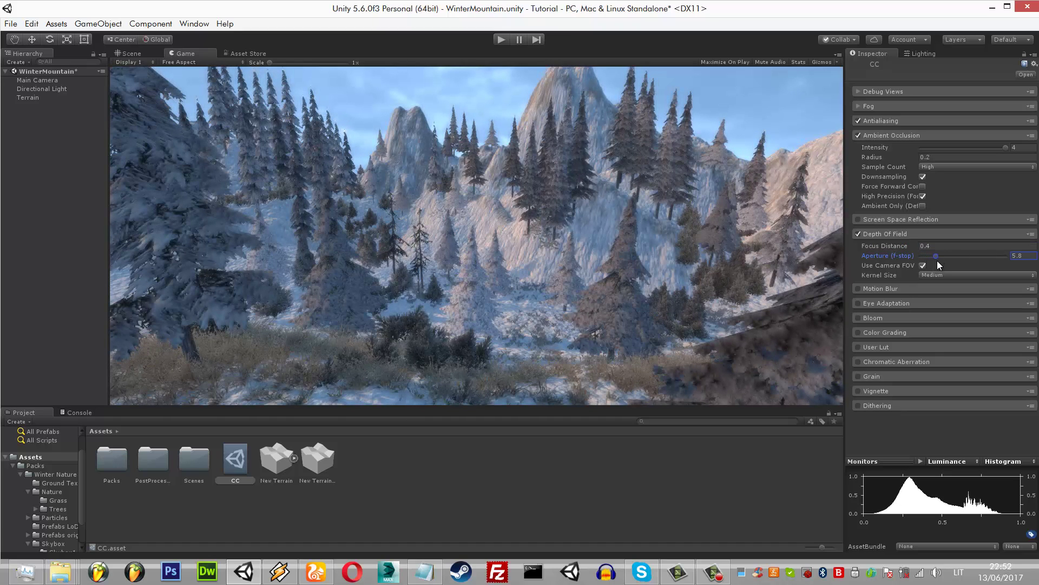
left_click_drag(935, 255, 932, 255)
left_click(938, 265)
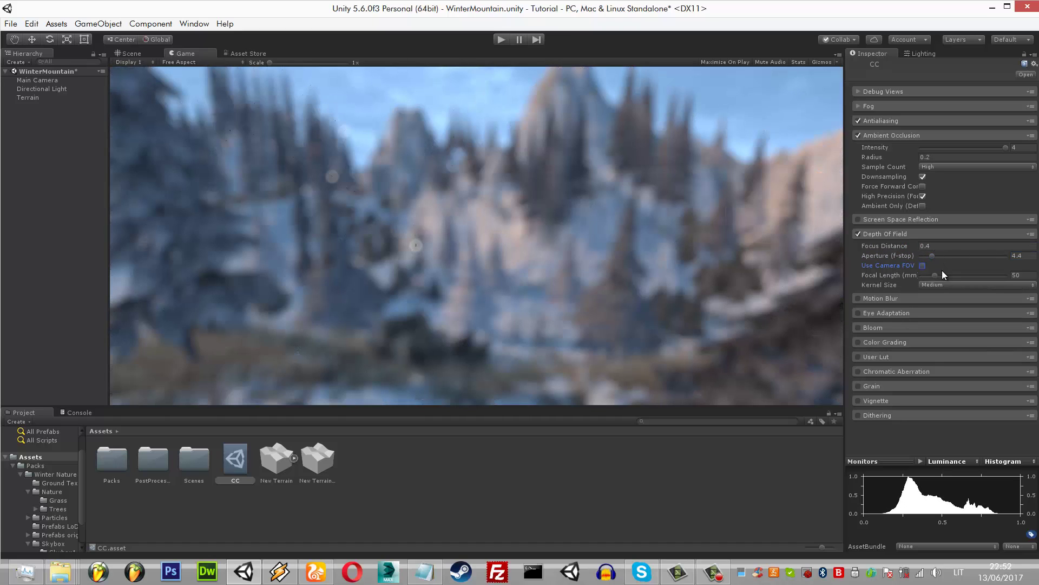
left_click(922, 265)
left_click(933, 275)
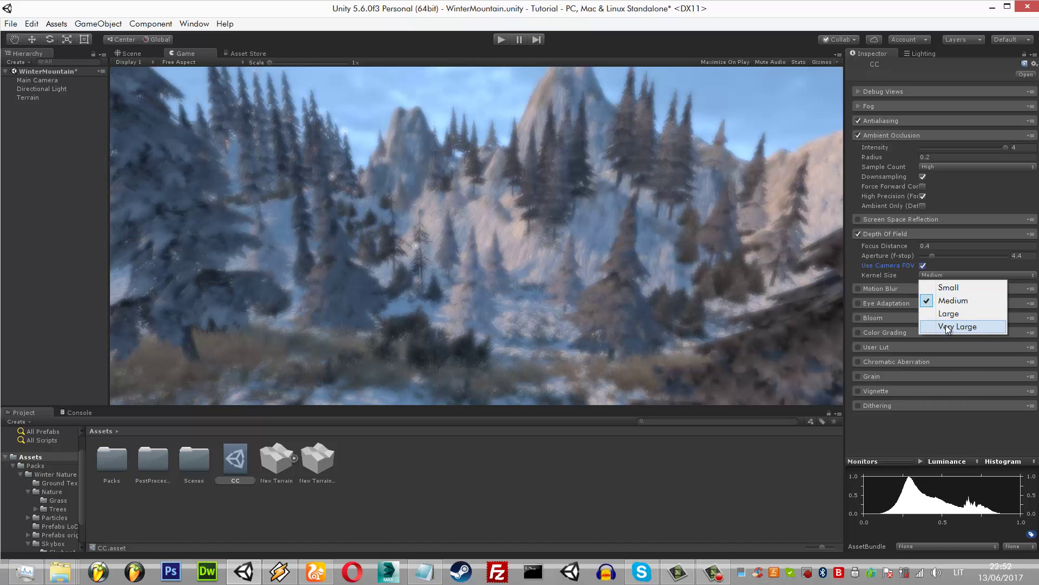
left_click(946, 327)
left_click(929, 277)
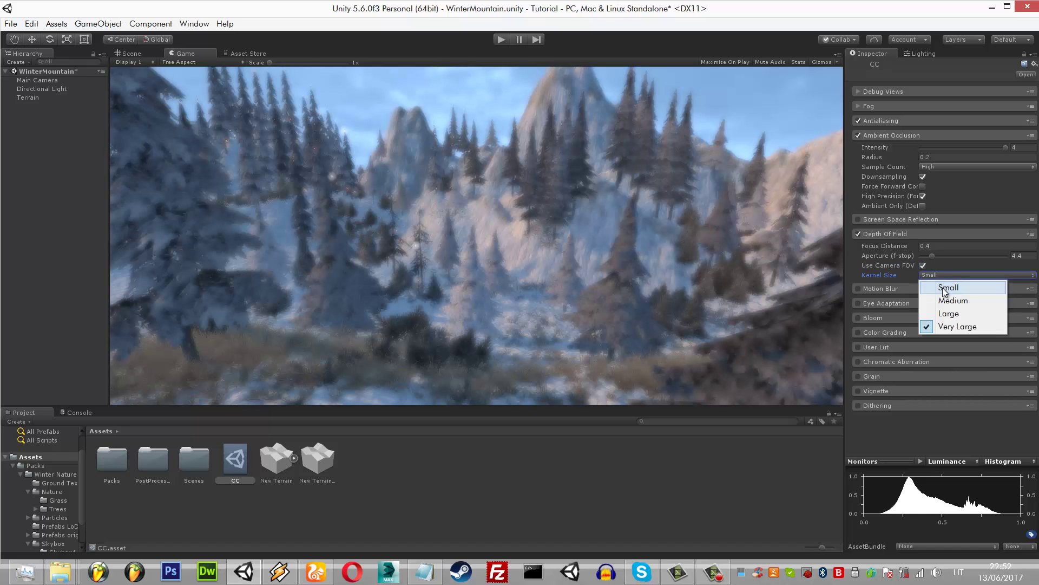
left_click(936, 281)
- Set the focus distance to 0.9 and lower the aperture
left_click(926, 246)
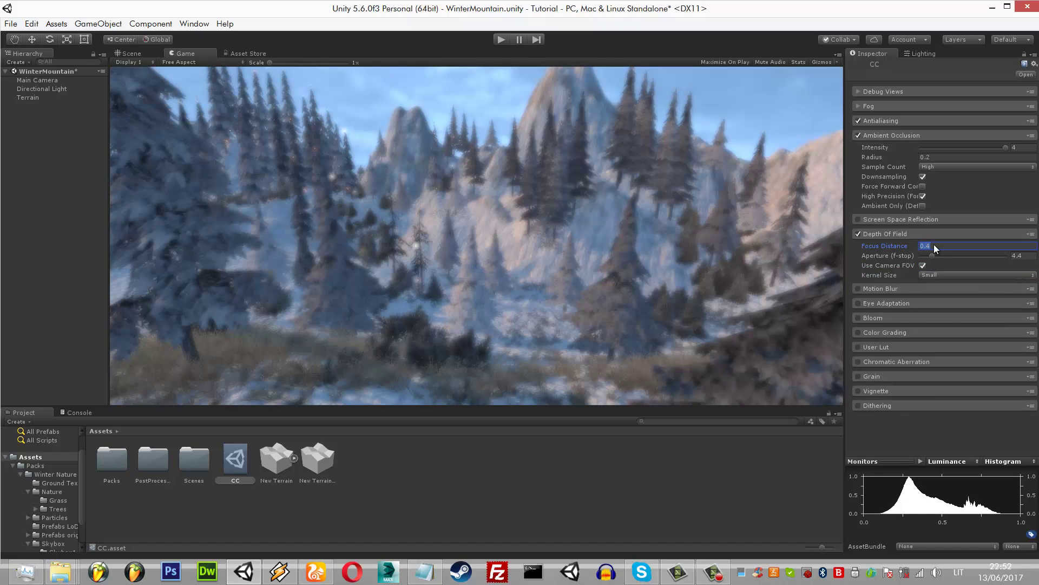
type("0.8")
key("BackSpace")
type("9")
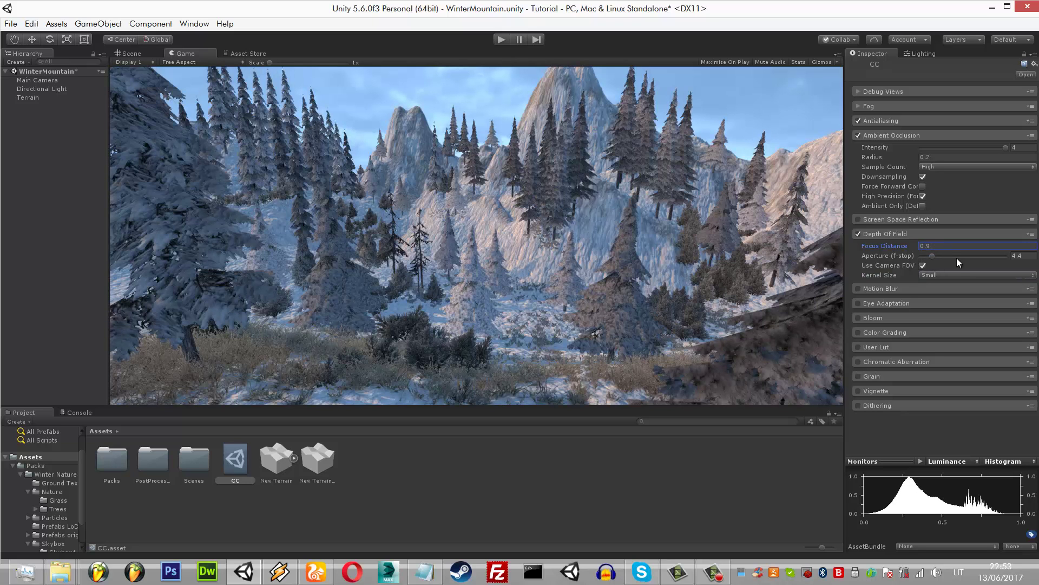
left_click_drag(932, 256, 909, 249)
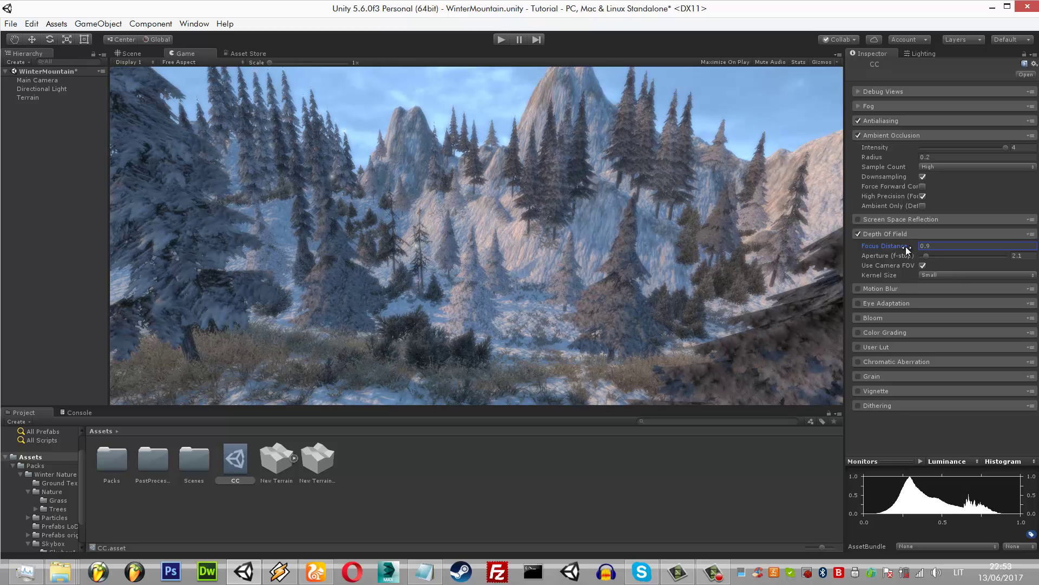
- Set the depth-of-field aperture to 2.3
left_click(929, 246)
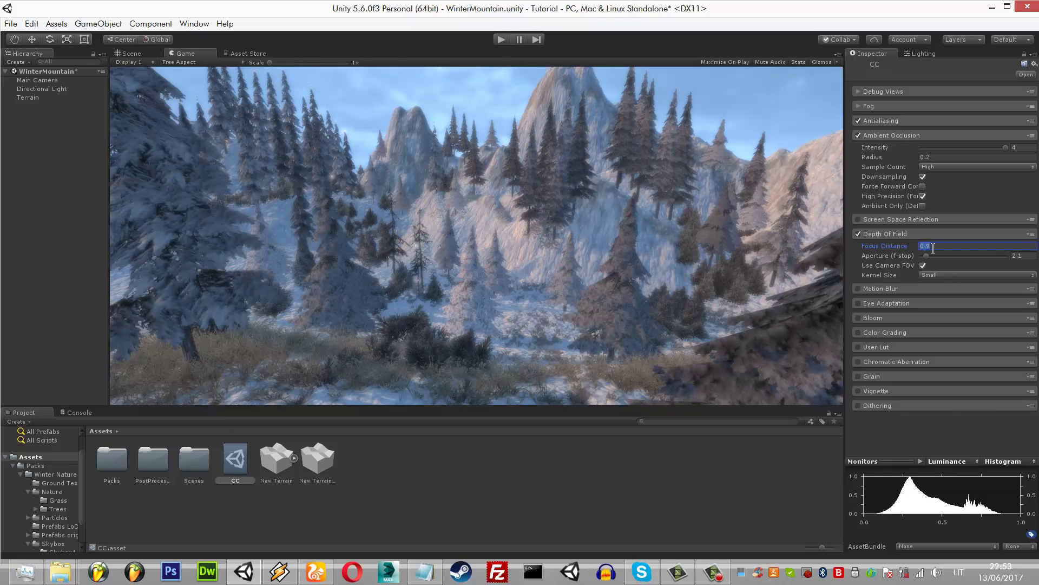
left_click(1021, 256)
type("2")
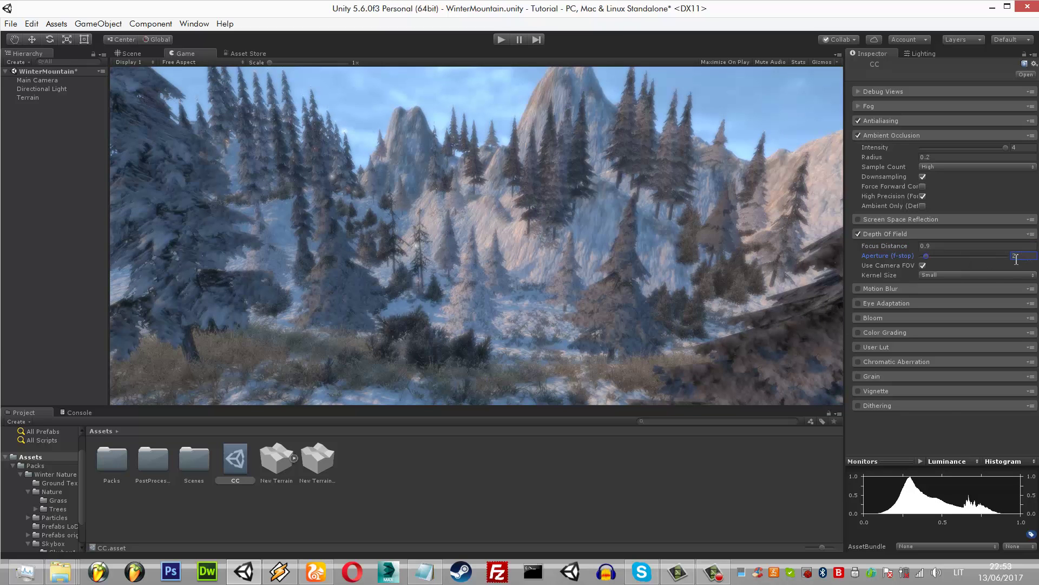
double_click(1020, 258)
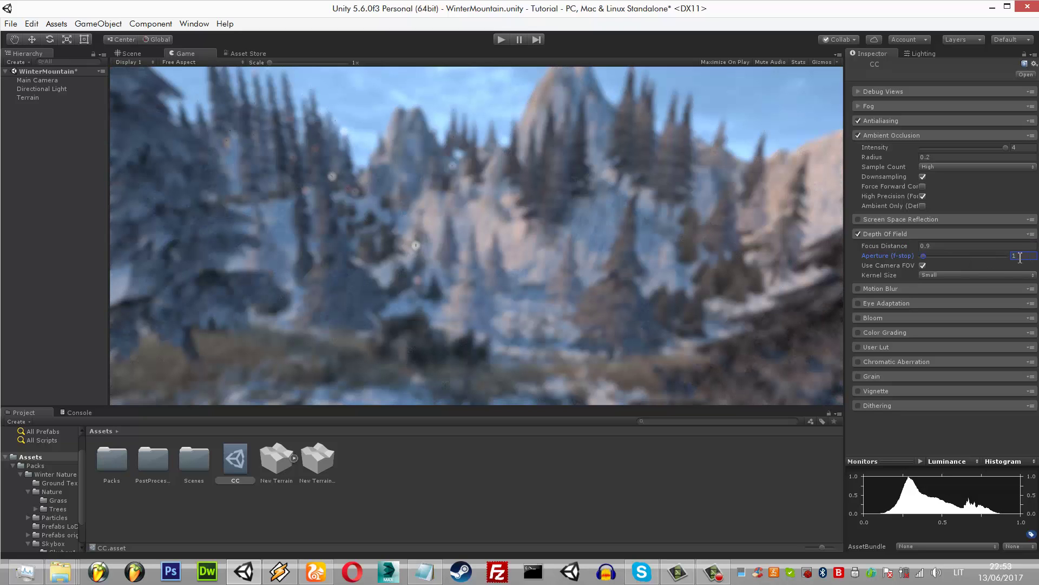
type("3")
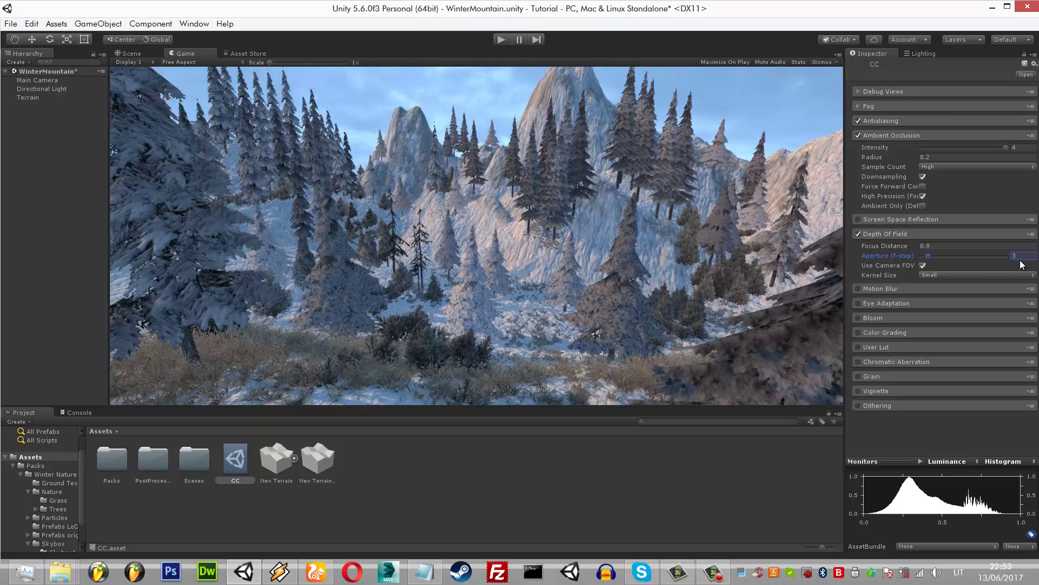
double_click(1024, 257)
type("2")
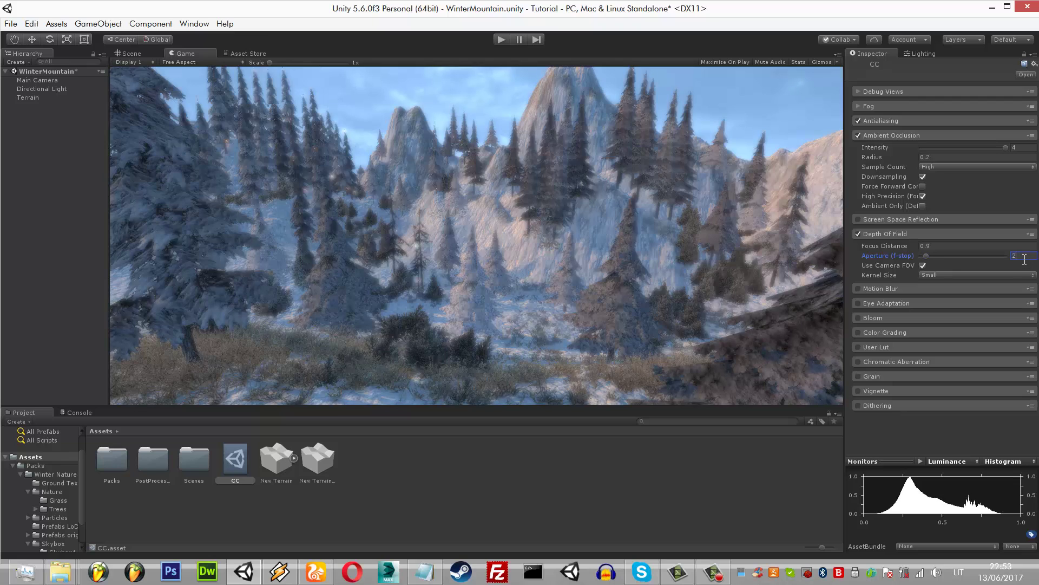
type(".2")
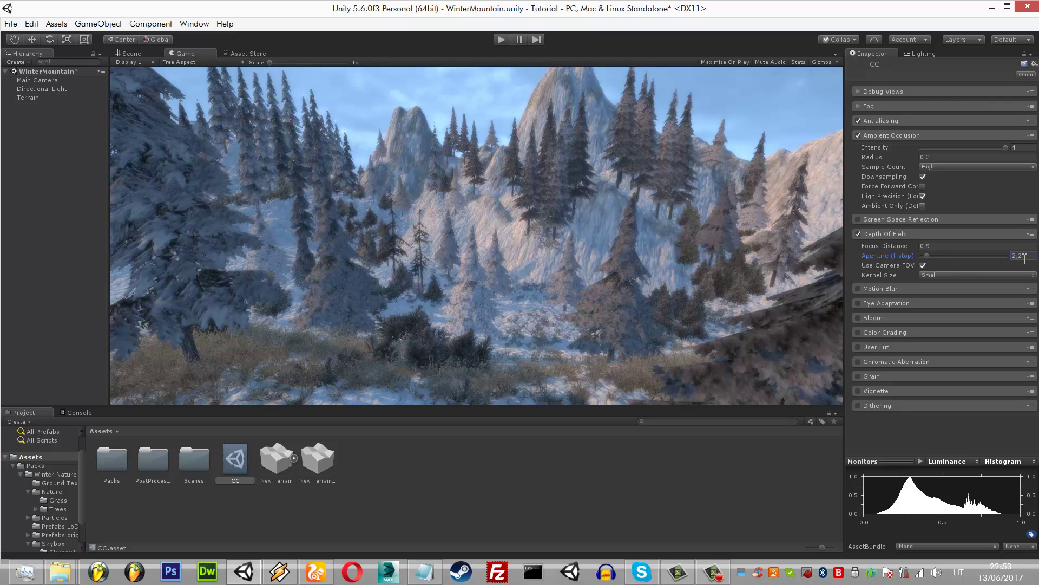
key("BackSpace")
type("3")
- Enable Bloom with intensity 0.02, undoing a threshold change back to 1.1
left_click(872, 318)
scroll(907, 340, "down", 3)
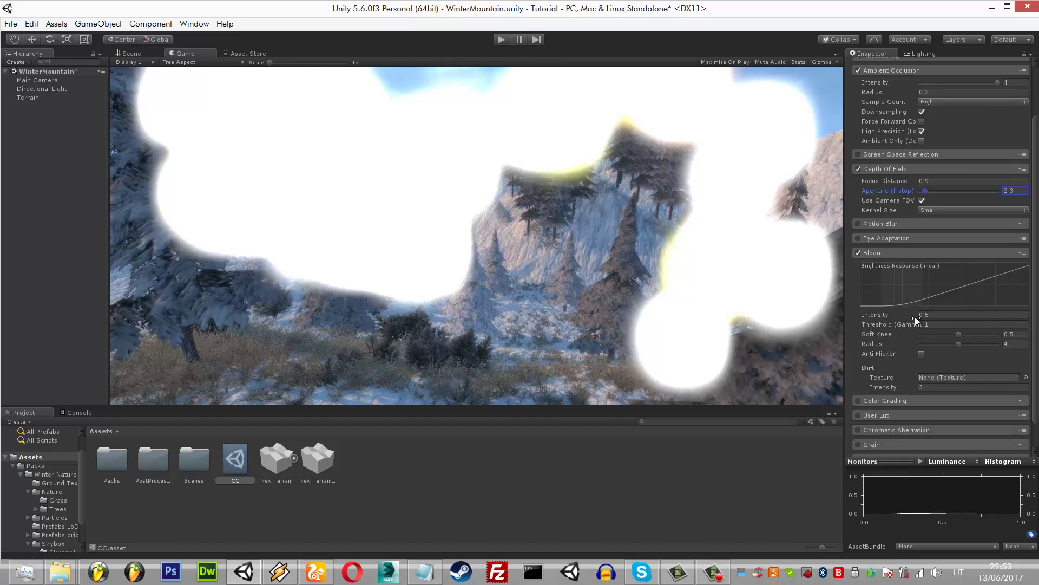
mouse_move(915, 317)
left_mouse_down()
mouse_move(885, 314)
mouse_move(931, 316)
left_mouse_up()
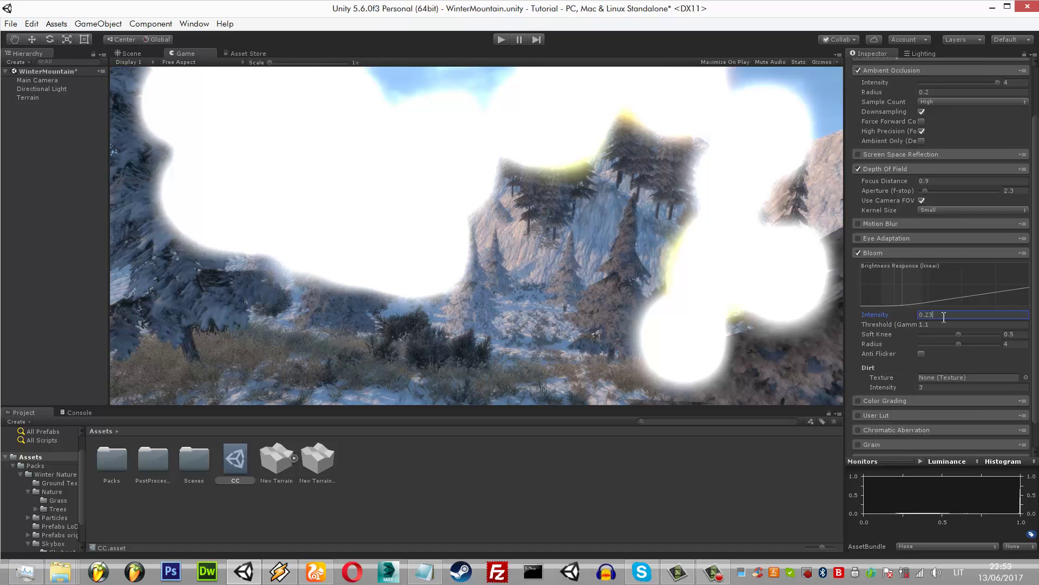
key("BackSpace")
key("BackSpace")
type("05")
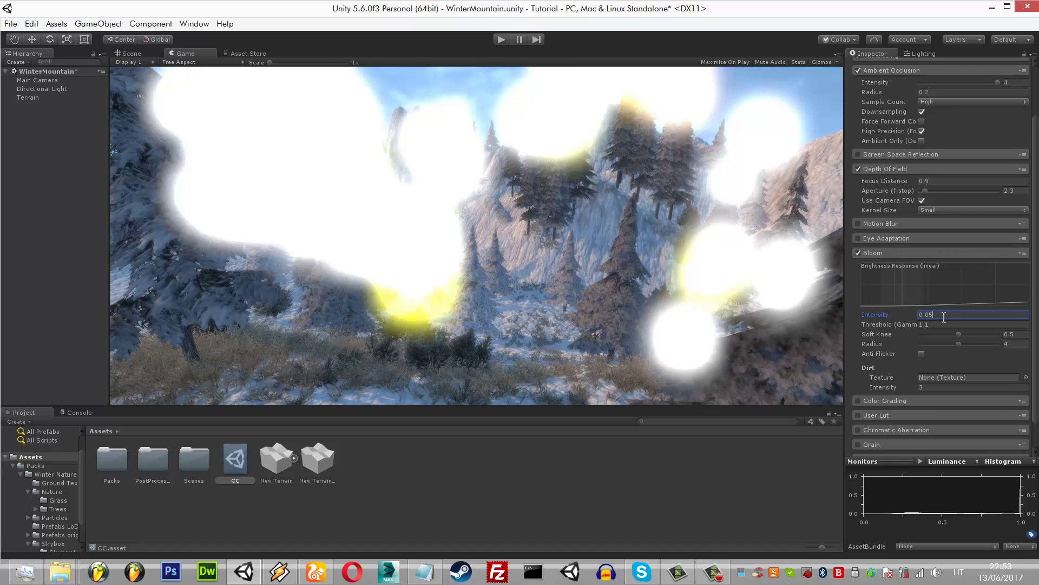
key("BackSpace")
type("2")
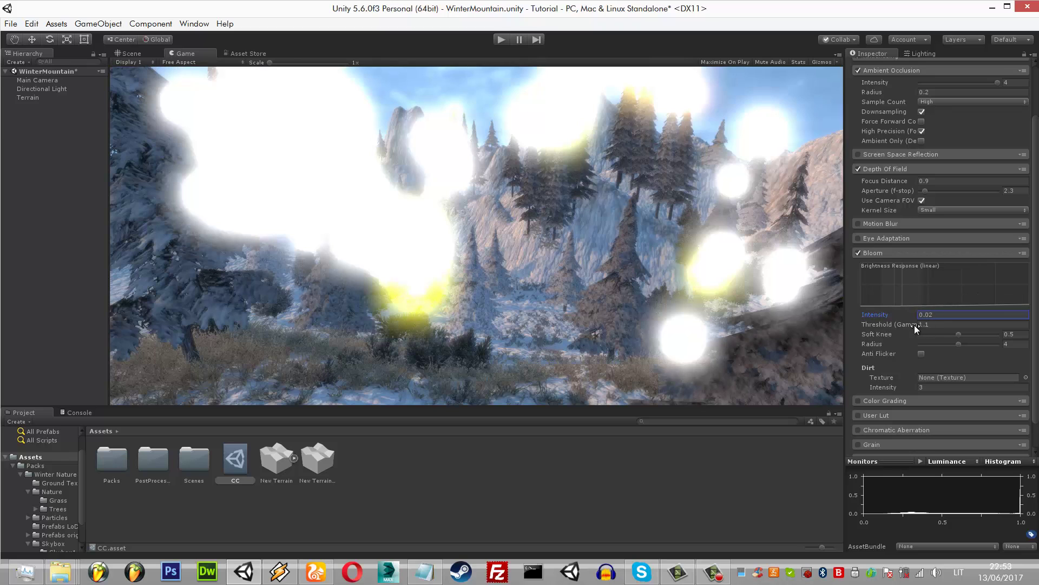
mouse_move(914, 325)
left_mouse_down()
mouse_move(936, 325)
mouse_move(958, 345)
mouse_move(912, 349)
left_mouse_up()
key("ctrl+z")
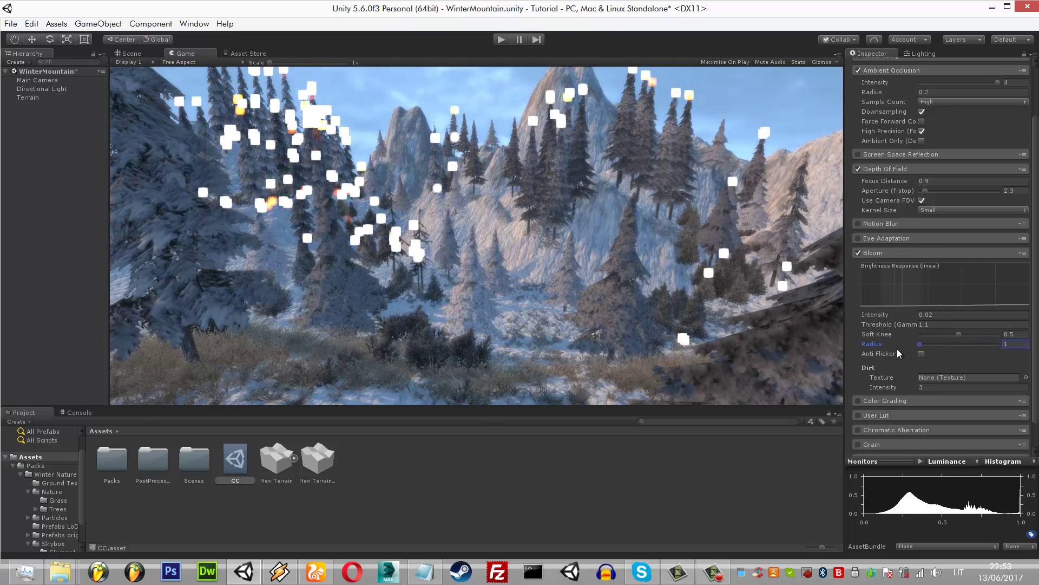
- Widen the bloom radius to 4.71, lower the intensity, and enable Anti Flicker
left_click_drag(898, 349, 967, 343)
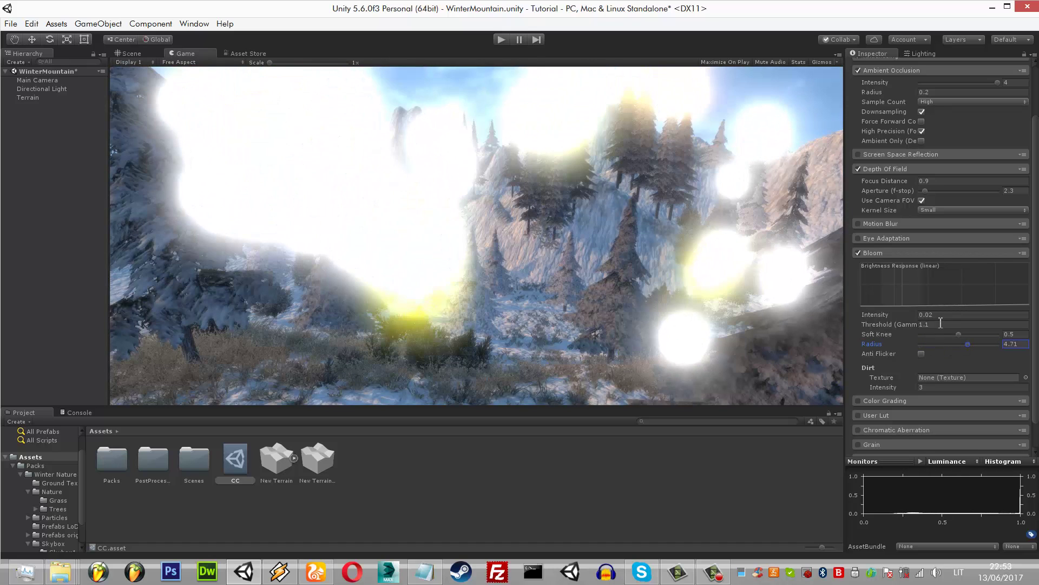
left_click(945, 315)
key("BackSpace")
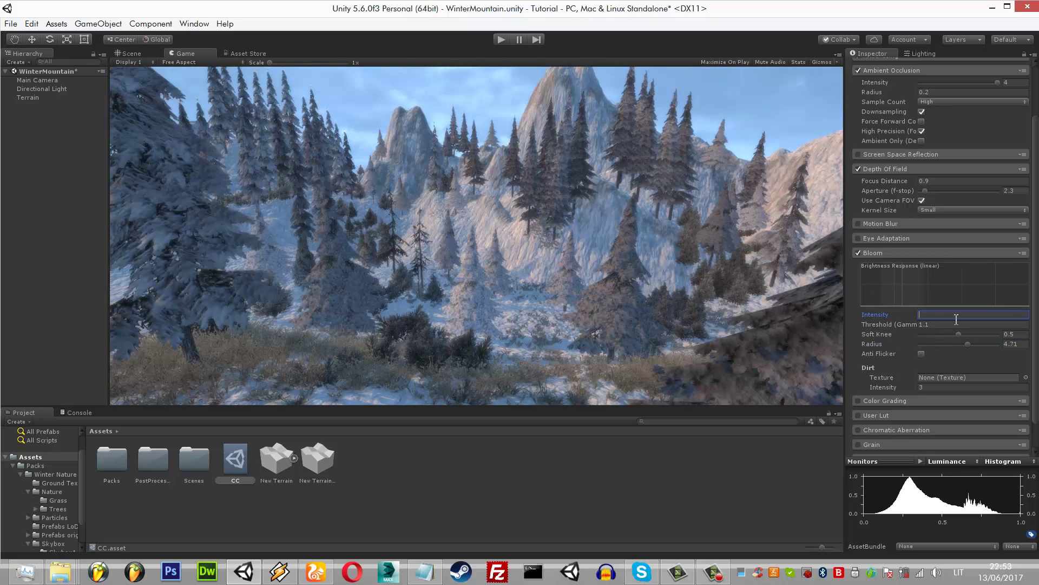
type("0.001")
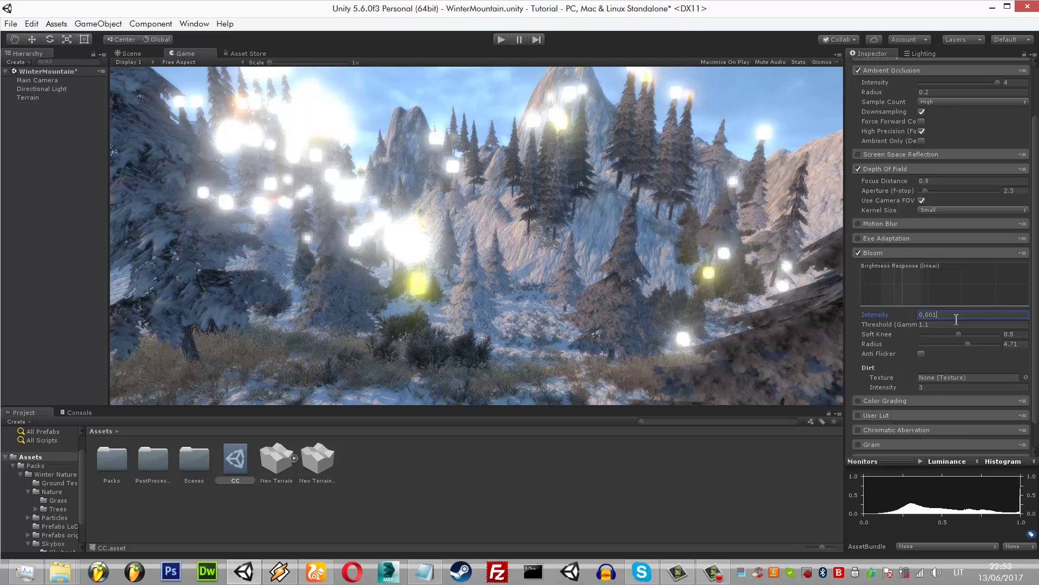
key("BackSpace")
type("0")
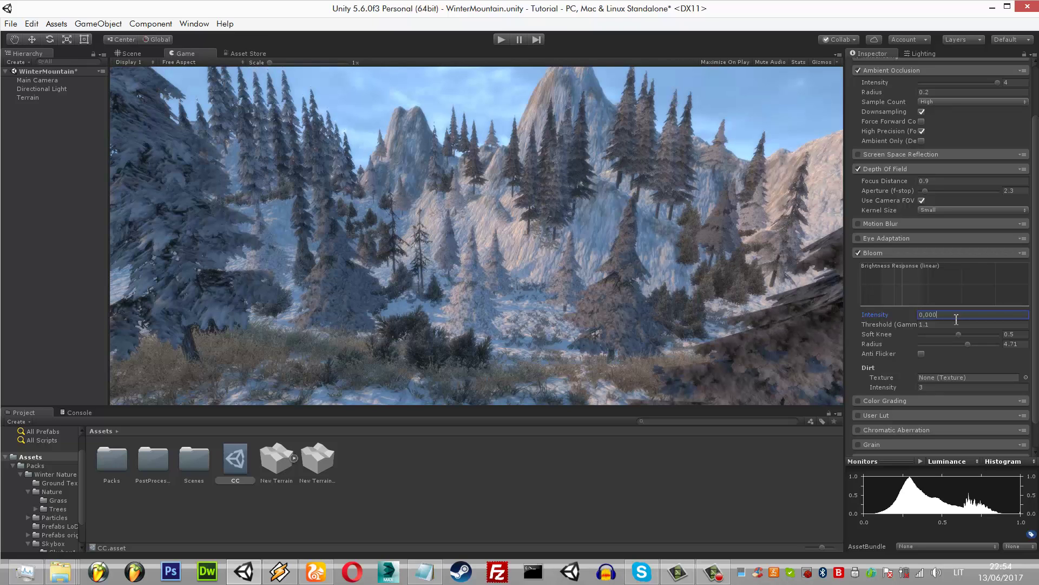
type("5")
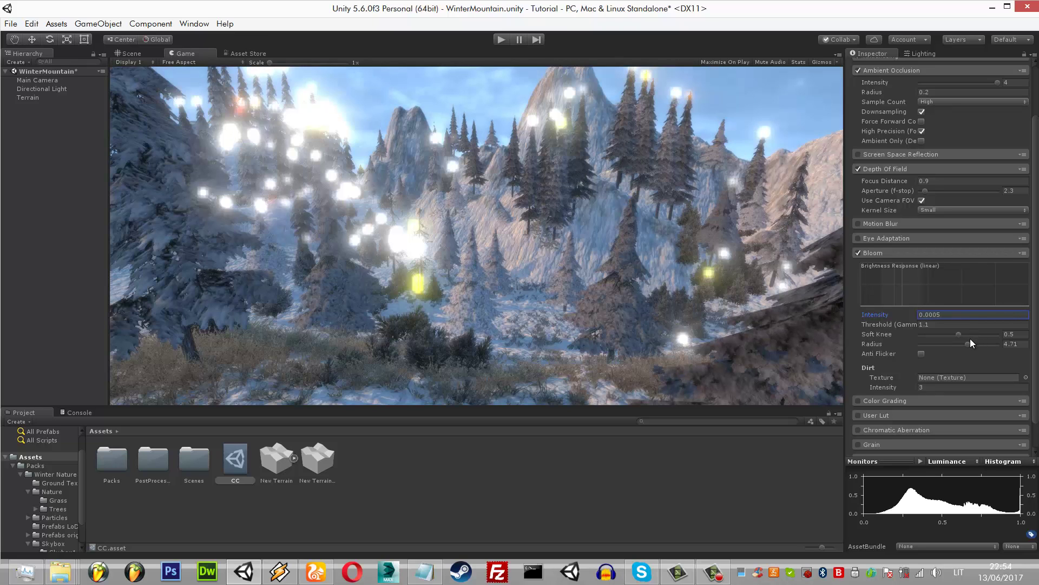
left_click(926, 353)
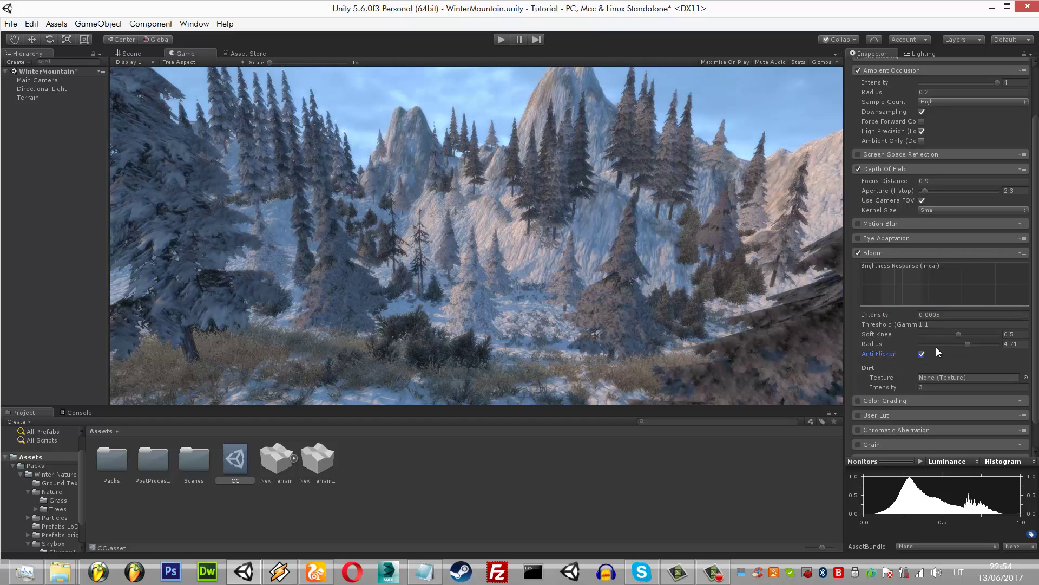
- Retype the bloom intensity and slightly reduce the Soft Knee
left_click(951, 316)
left_click(952, 316)
key("BackSpace")
key("BackSpace")
key("BackSpace")
type("1")
key("BackSpace")
key("BackSpace")
type("1")
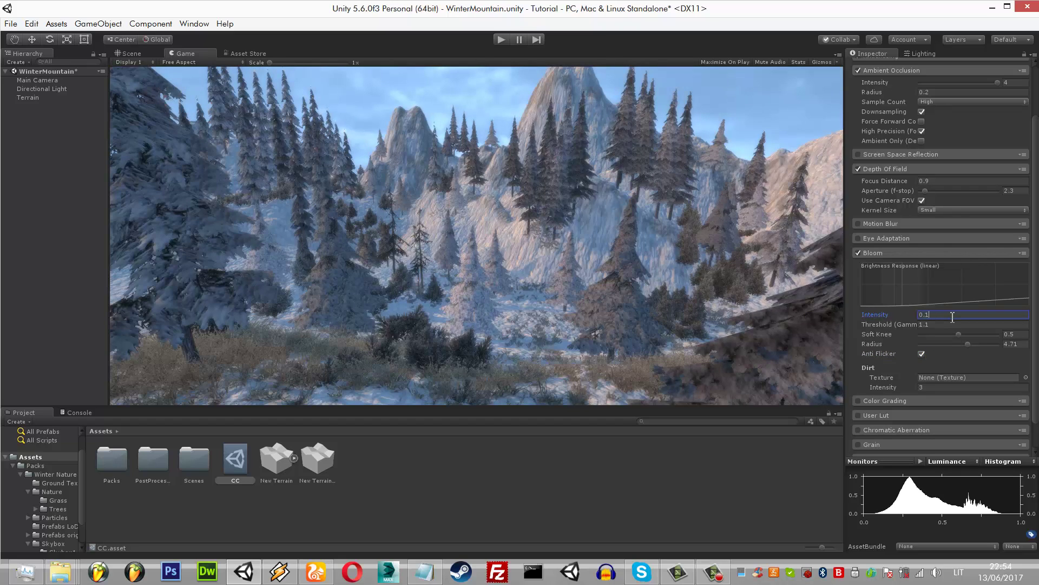
key("BackSpace")
type("1")
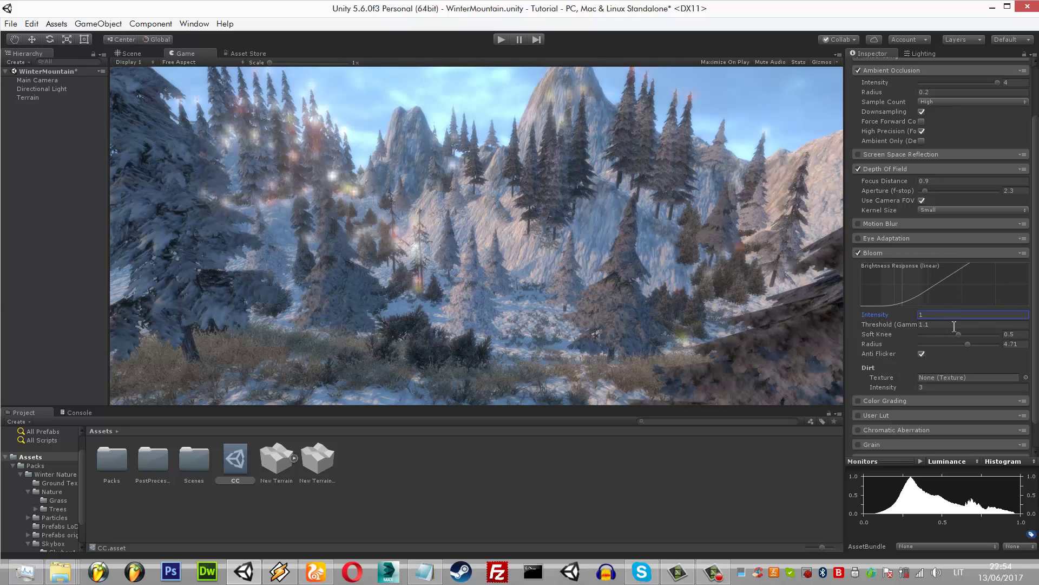
mouse_move(959, 334)
left_mouse_down()
mouse_move(948, 346)
mouse_move(987, 351)
mouse_move(959, 353)
left_mouse_up()
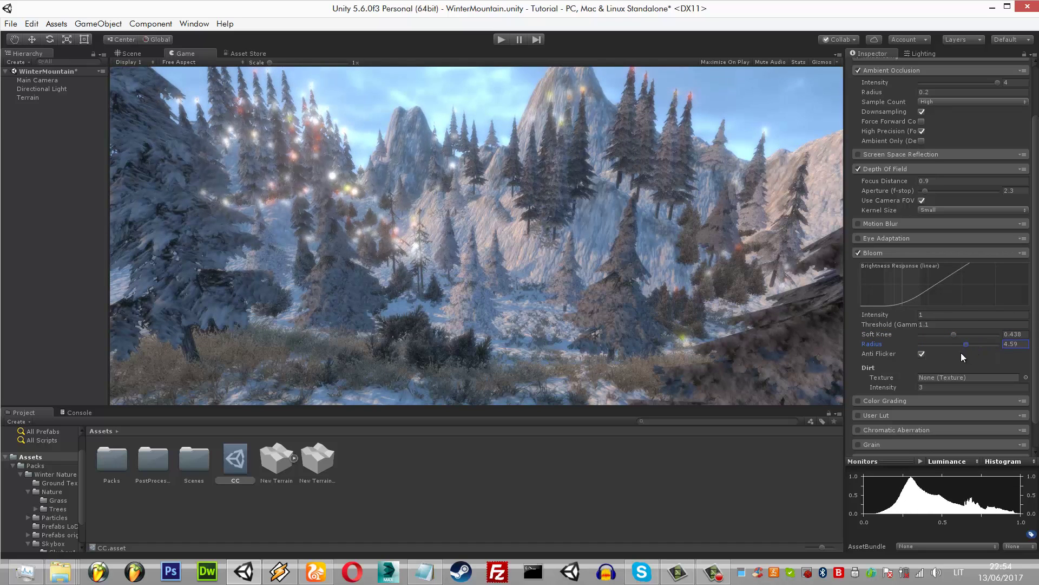
- Set bloom intensity 0.5, radius 4.5 and soft knee about 0.8
left_click(933, 315)
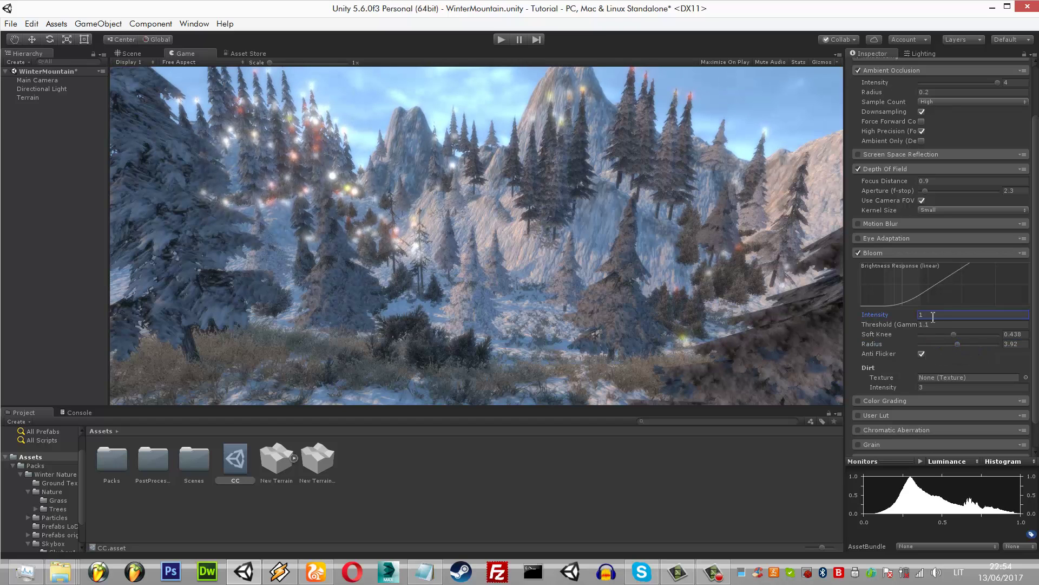
type(".5")
key("Return")
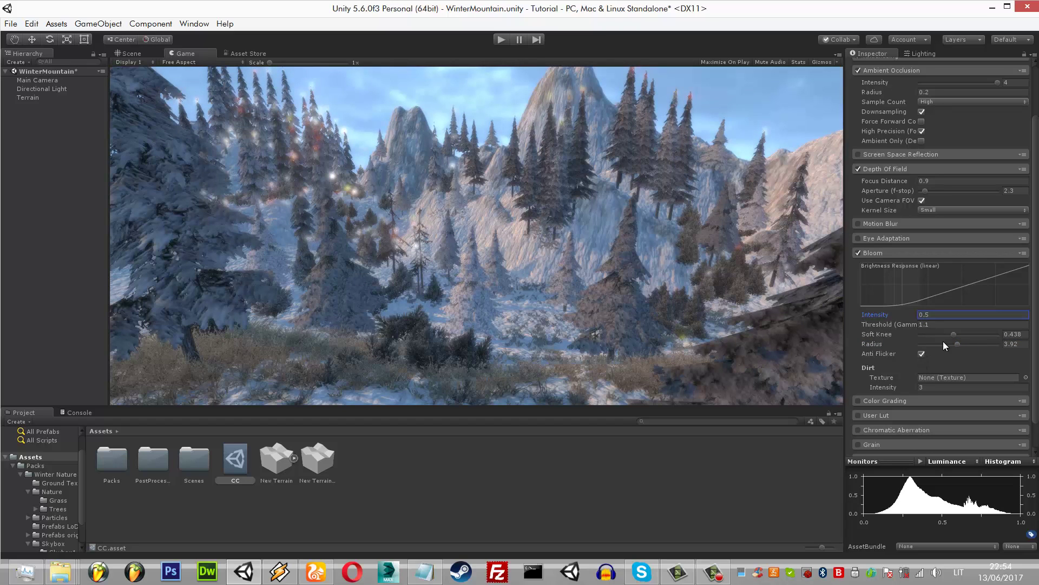
left_click_drag(944, 342, 1014, 350)
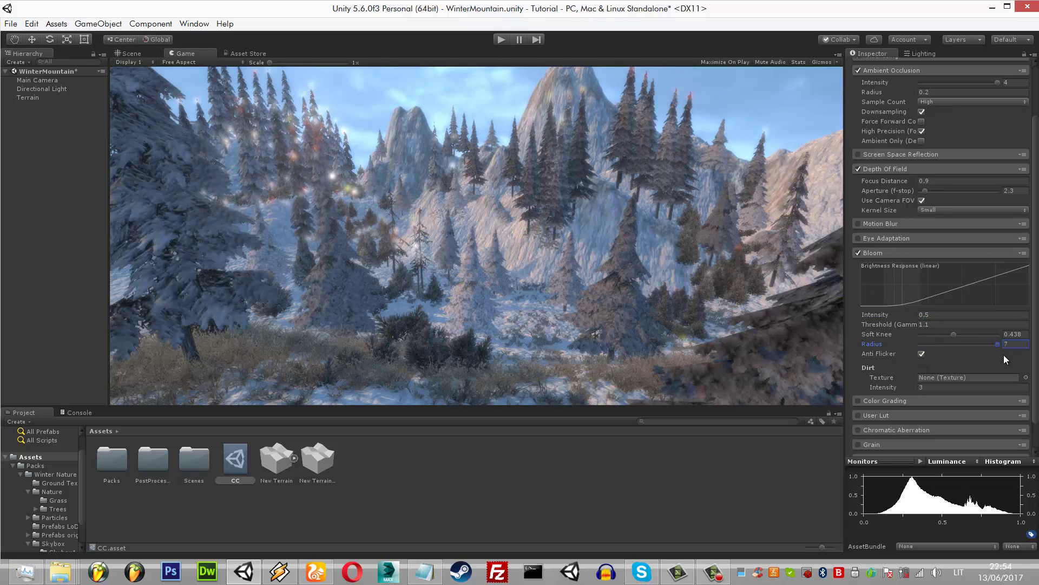
mouse_move(955, 335)
left_mouse_down()
mouse_move(918, 336)
mouse_move(987, 340)
mouse_move(966, 344)
left_mouse_up()
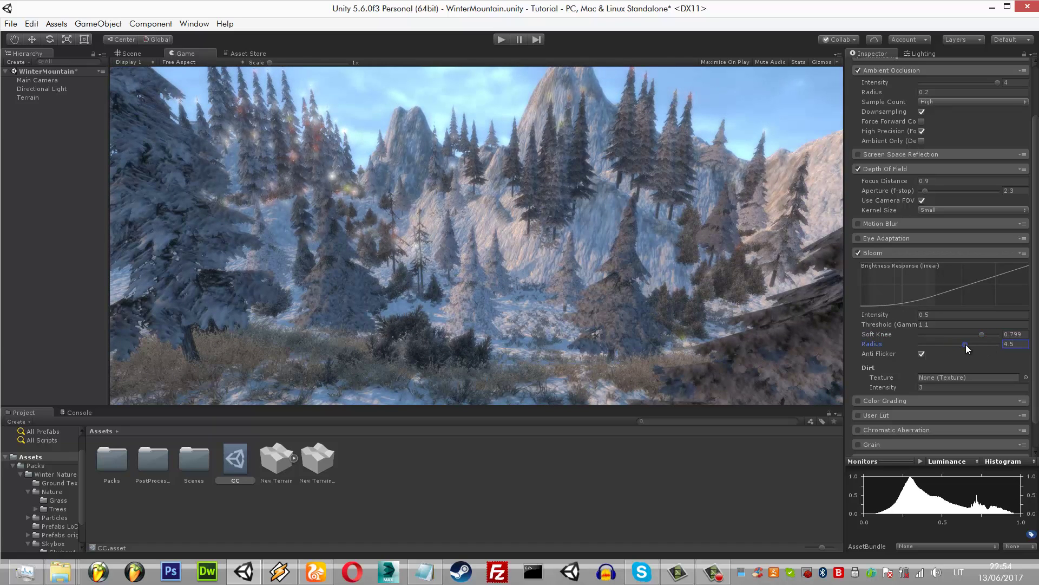
- Enable Eye Adaptation and Vignette, leaving Grain off
left_click(858, 239)
scroll(867, 371, "down", 2)
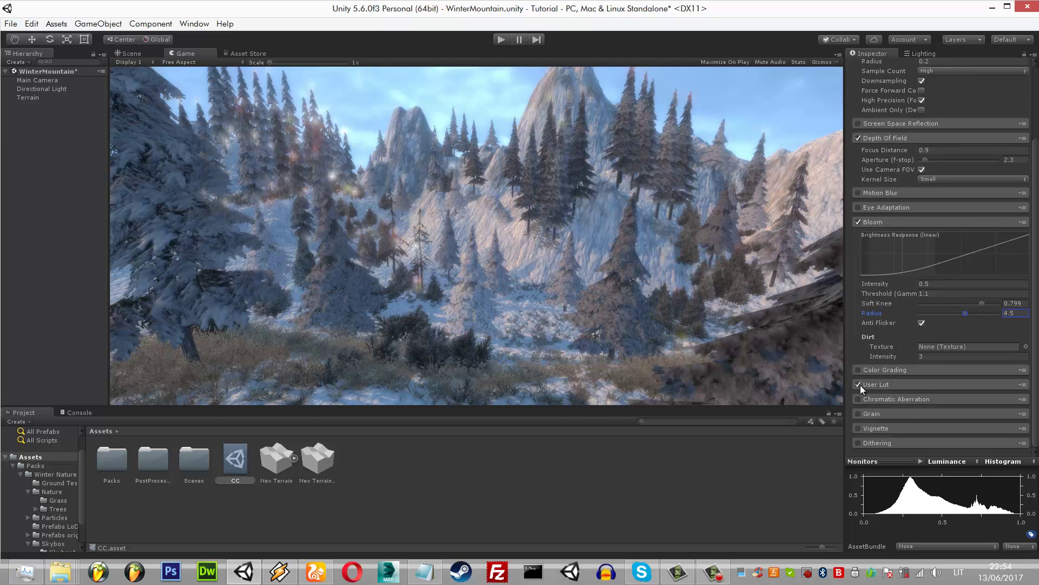
left_click(858, 385)
left_click(859, 414)
left_click(860, 414)
left_click(857, 428)
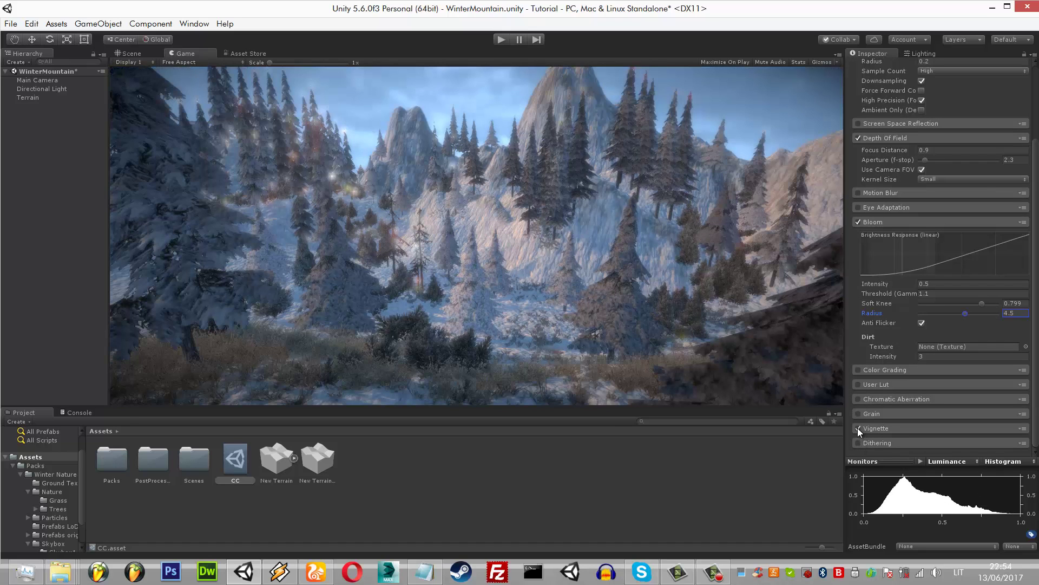
left_click(857, 428)
left_click(858, 427)
- Enable Color Grading with the Neutral tonemapper
left_click(858, 369)
scroll(910, 363, "down", 5)
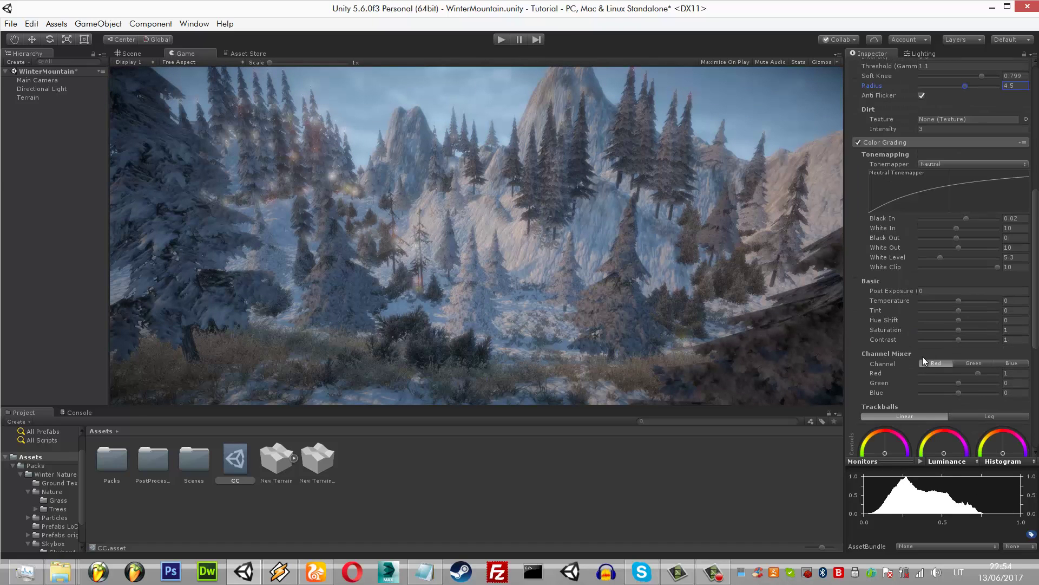
left_click(937, 161)
left_click(934, 160)
- Set Contrast to 1.5 and return Saturation to about 1
scroll(915, 277, "down", 3)
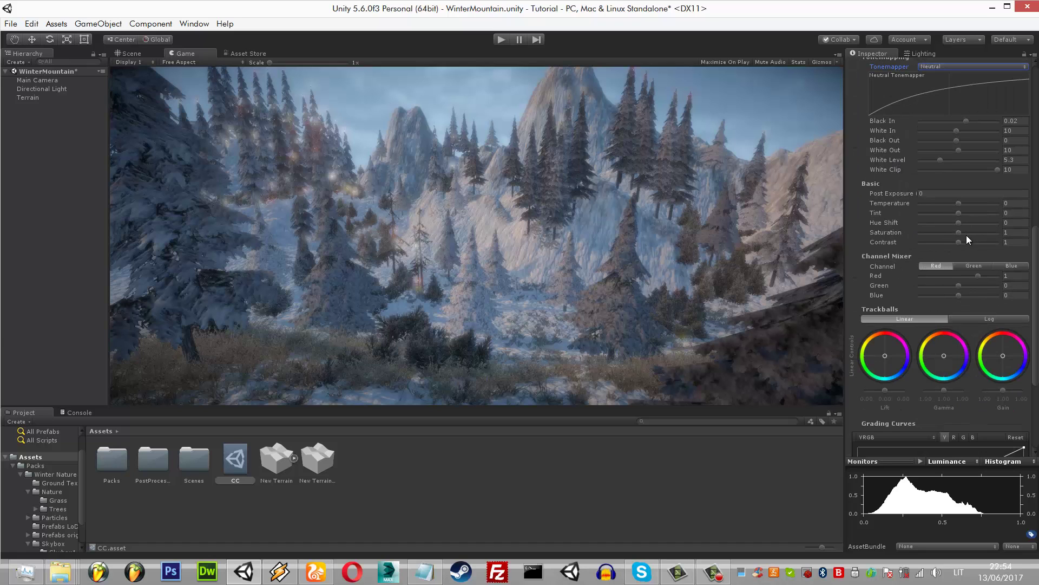
left_click_drag(960, 243, 988, 248)
left_click(1026, 246)
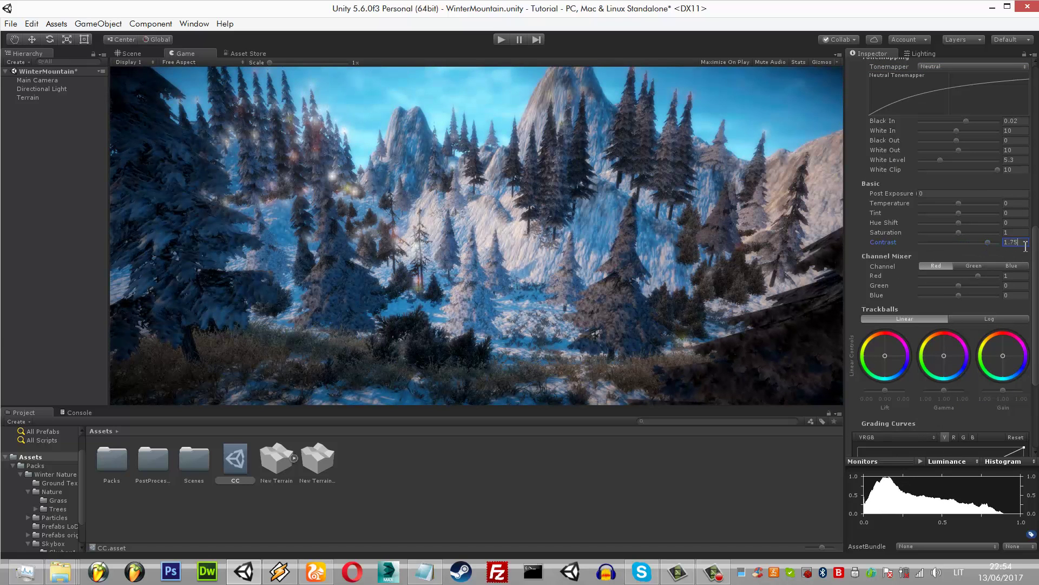
type("1.5")
left_click_drag(956, 232, 943, 242)
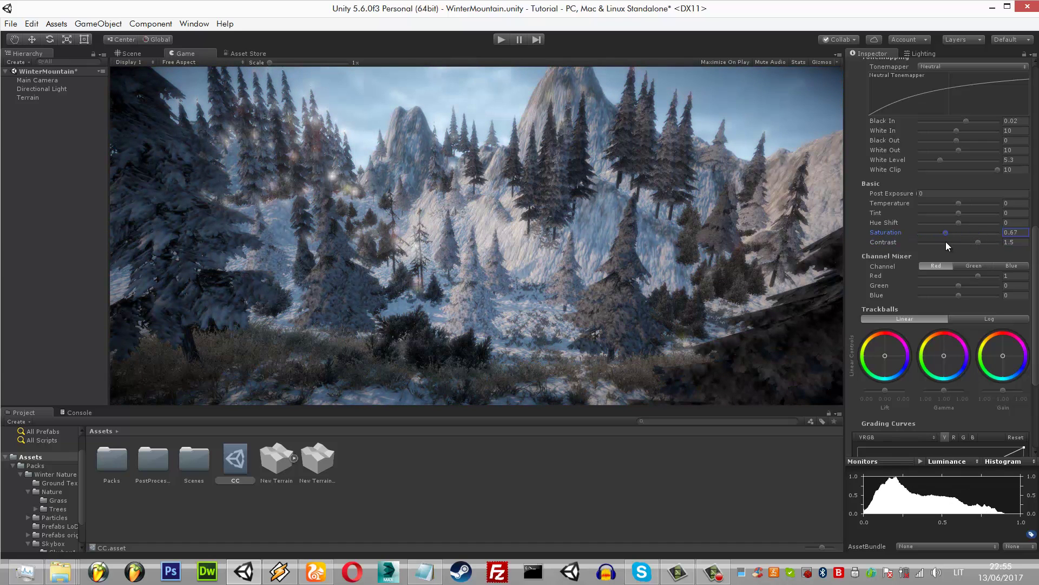
left_click_drag(943, 241, 959, 245)
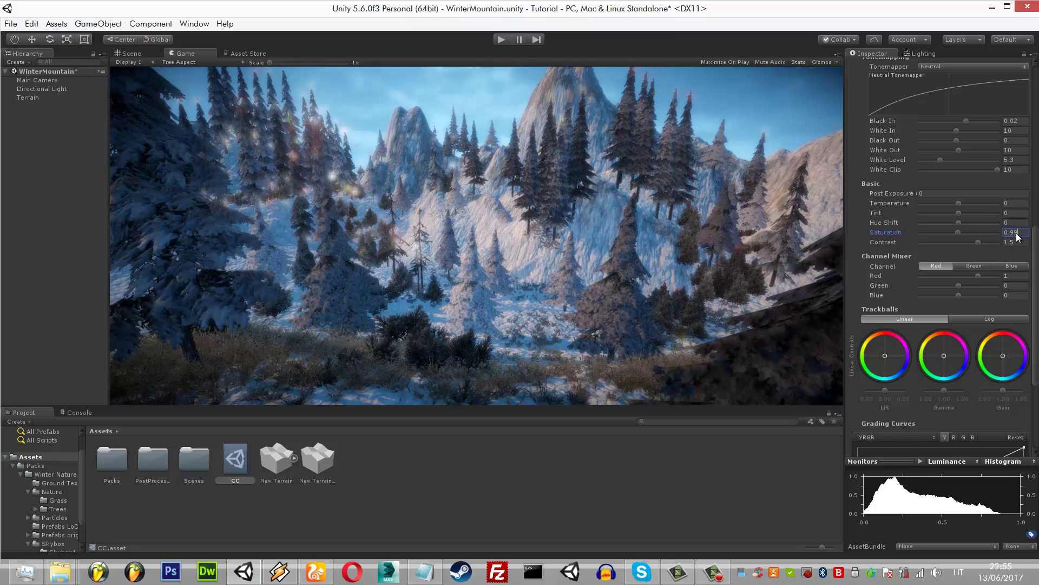
- Set the colour-grading Temperature to -15 to cool the image toward blue
type("1")
left_click_drag(960, 203, 976, 214)
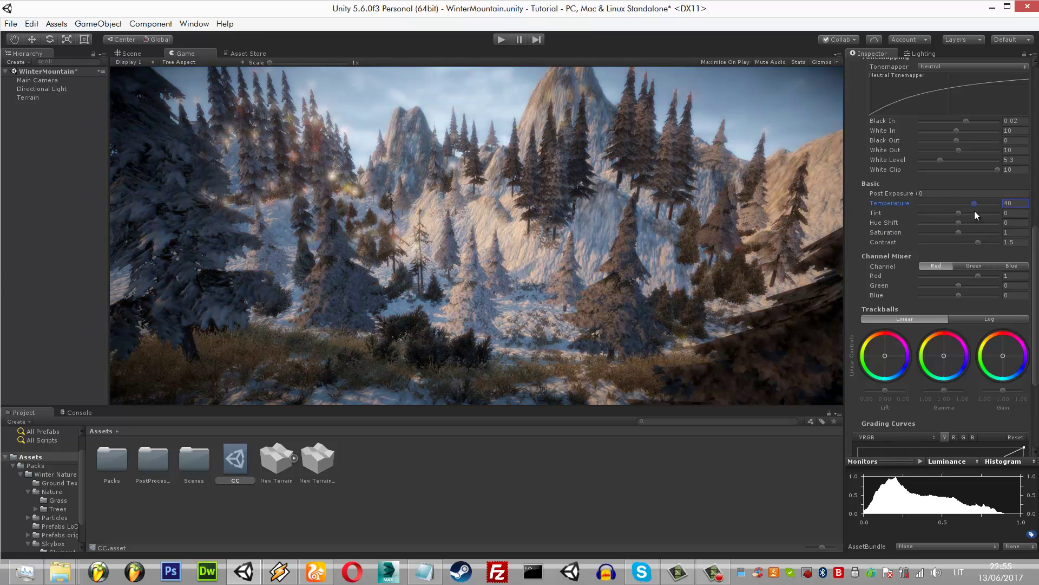
left_click_drag(975, 213, 960, 212)
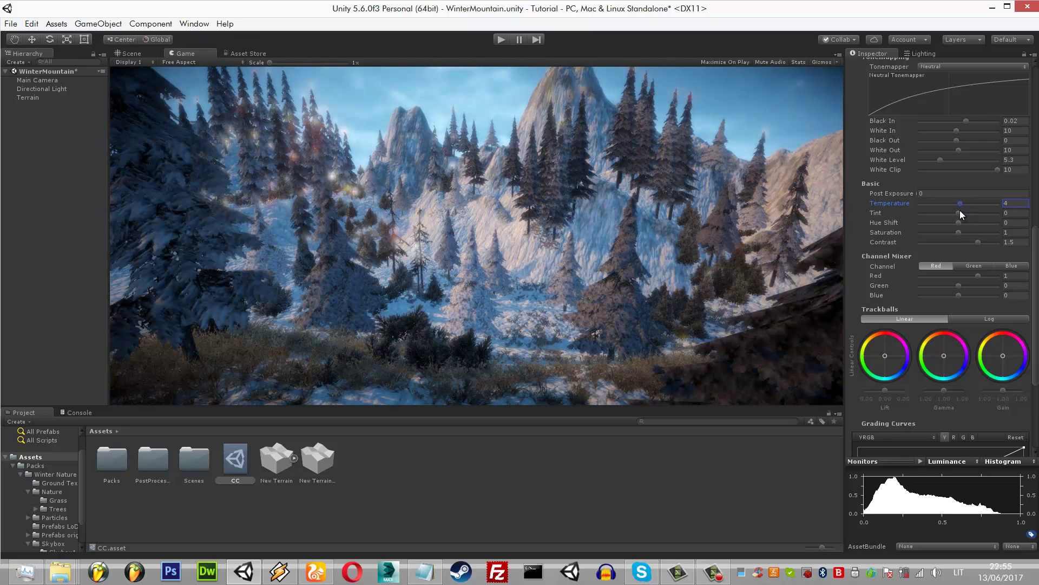
left_click(1019, 207)
left_click_drag(961, 207, 953, 204)
double_click(1012, 203)
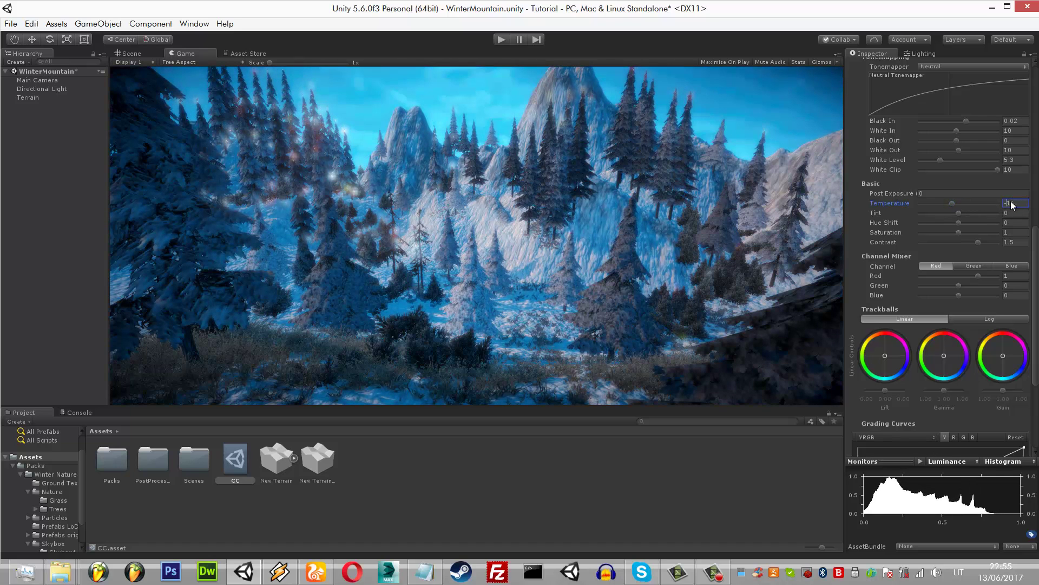
type("-15")
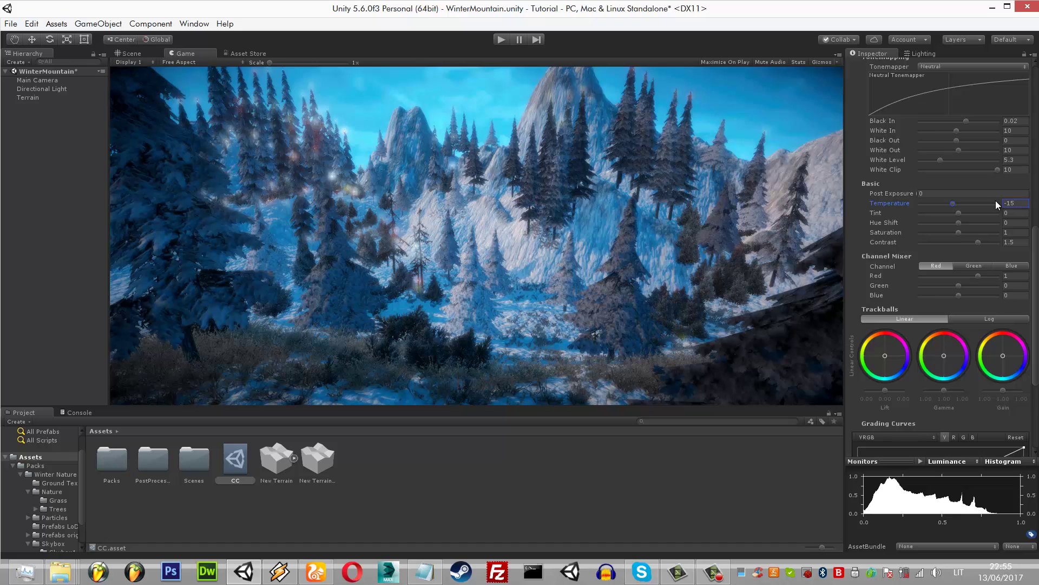
- Try out Tint and Hue Shift, then reset both to 0
left_click_drag(956, 214, 952, 215)
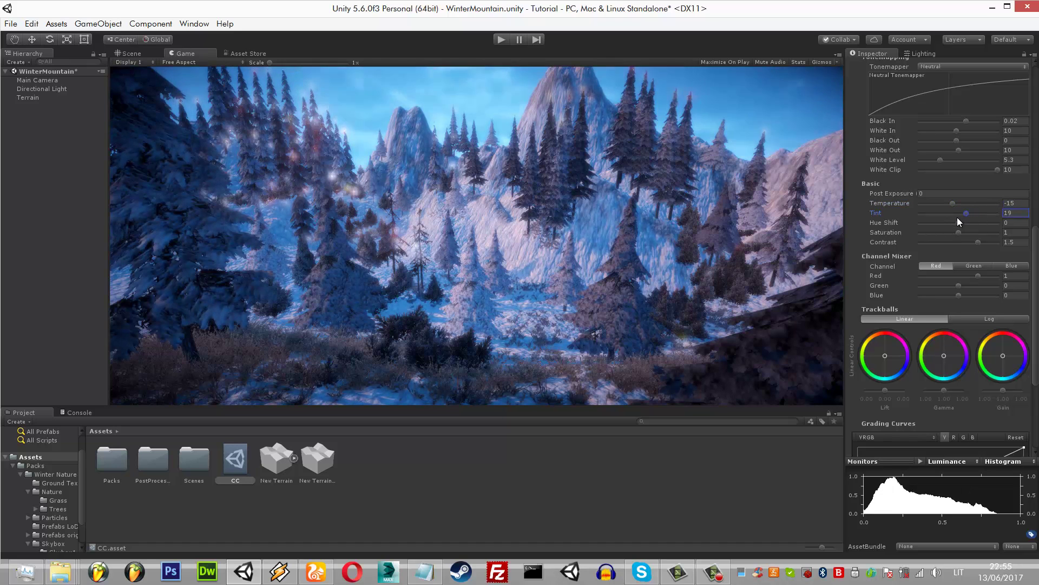
left_click_drag(952, 216, 973, 215)
left_click(1010, 214)
type("0")
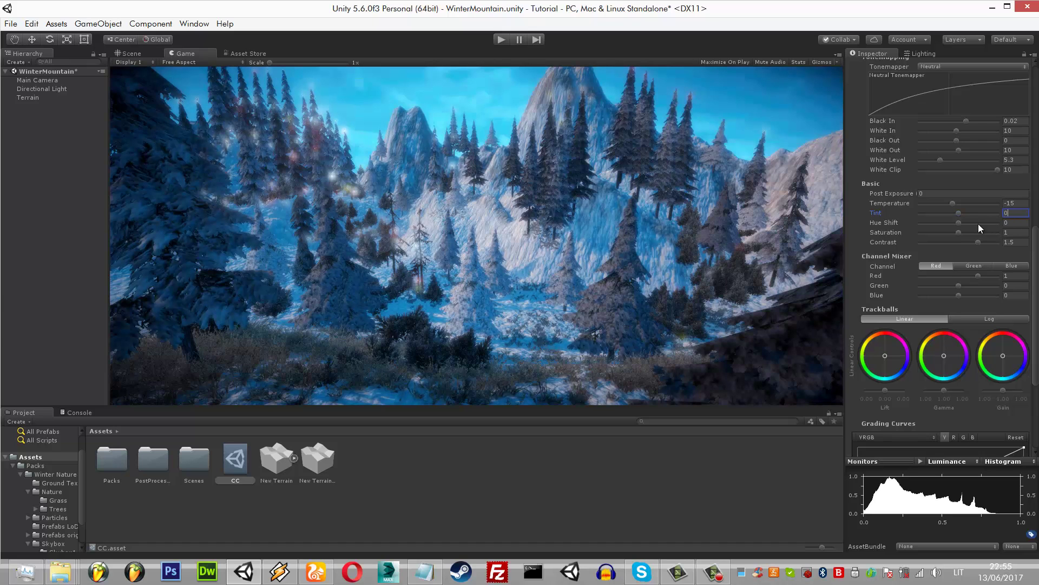
left_click_drag(962, 223, 947, 223)
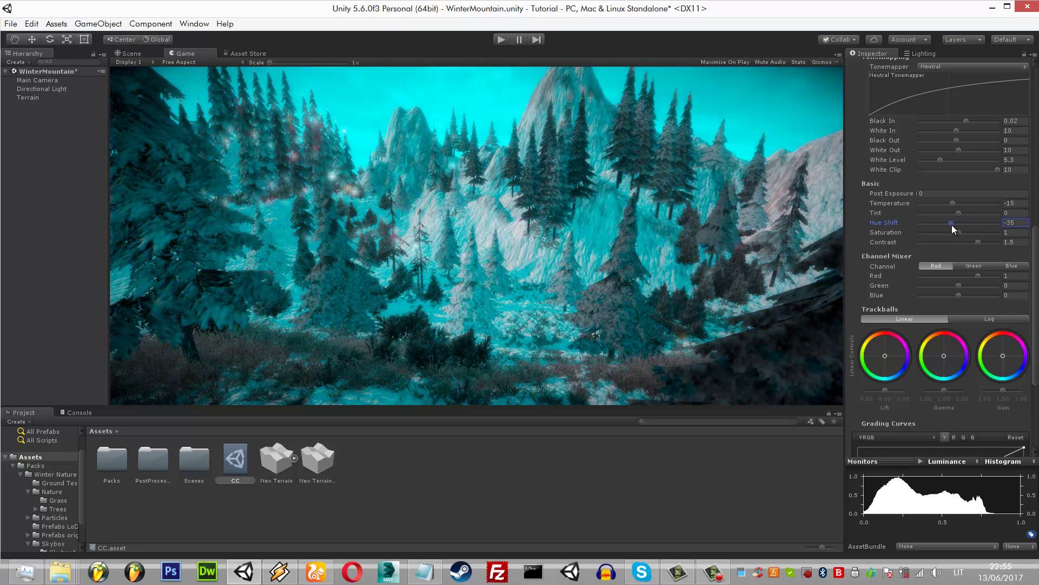
left_click(1014, 223)
type("0")
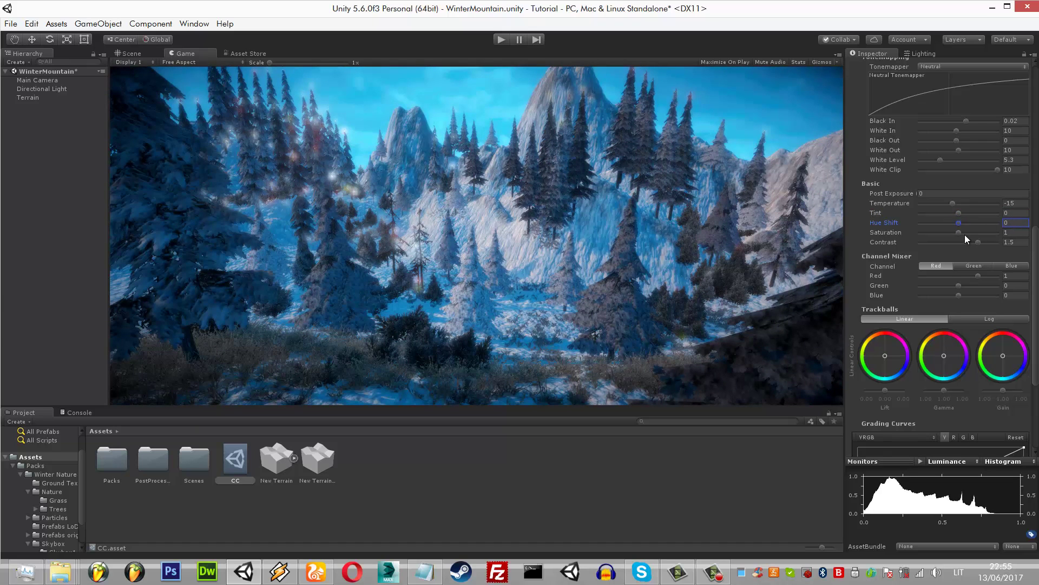
- Set Saturation to 0.65 to mute the colours, then begin shifting the shadow balance
left_click_drag(958, 232, 964, 233)
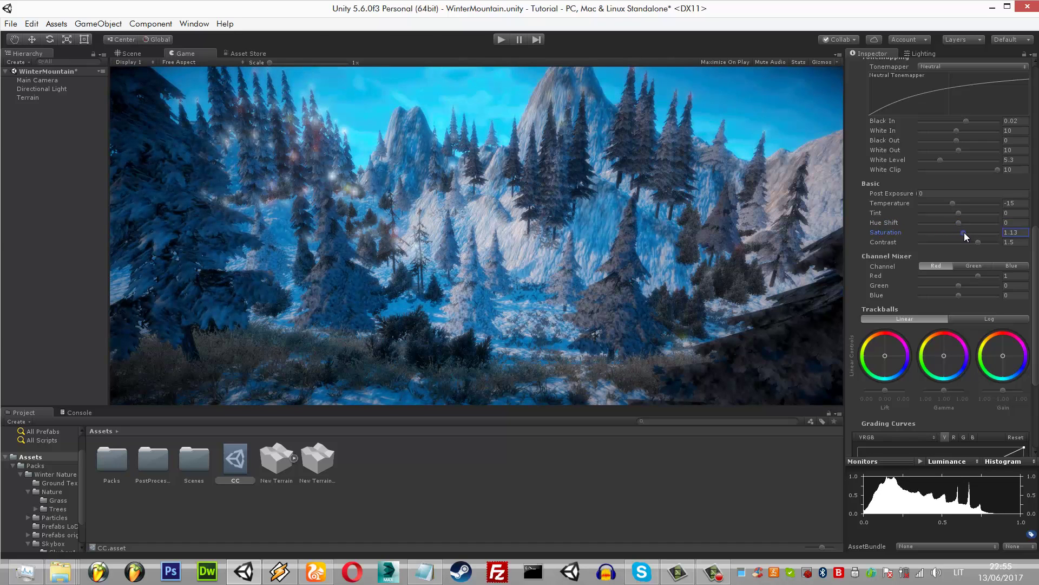
left_click_drag(967, 236, 961, 236)
left_click(1018, 233)
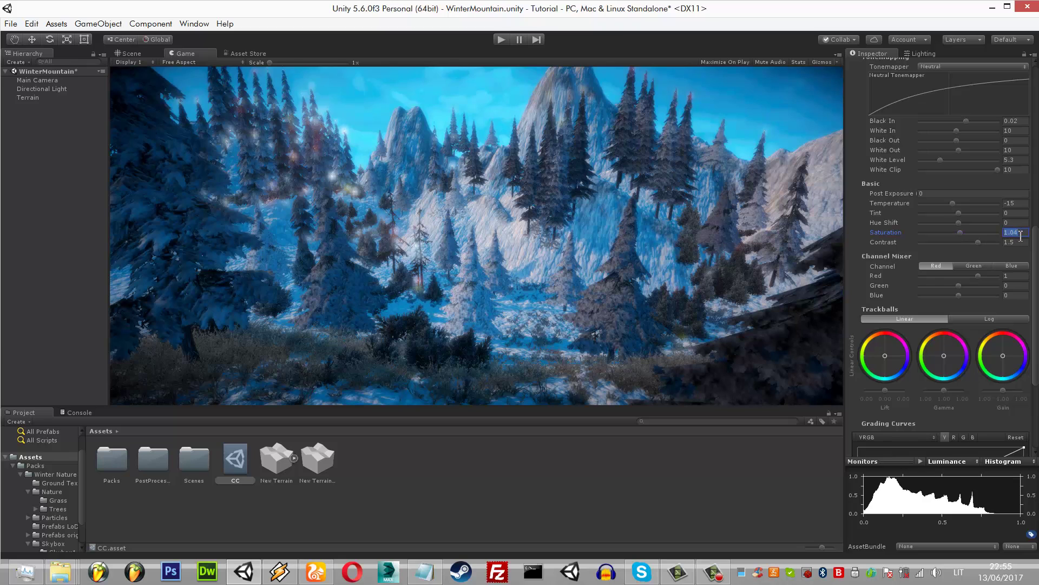
type("1.5")
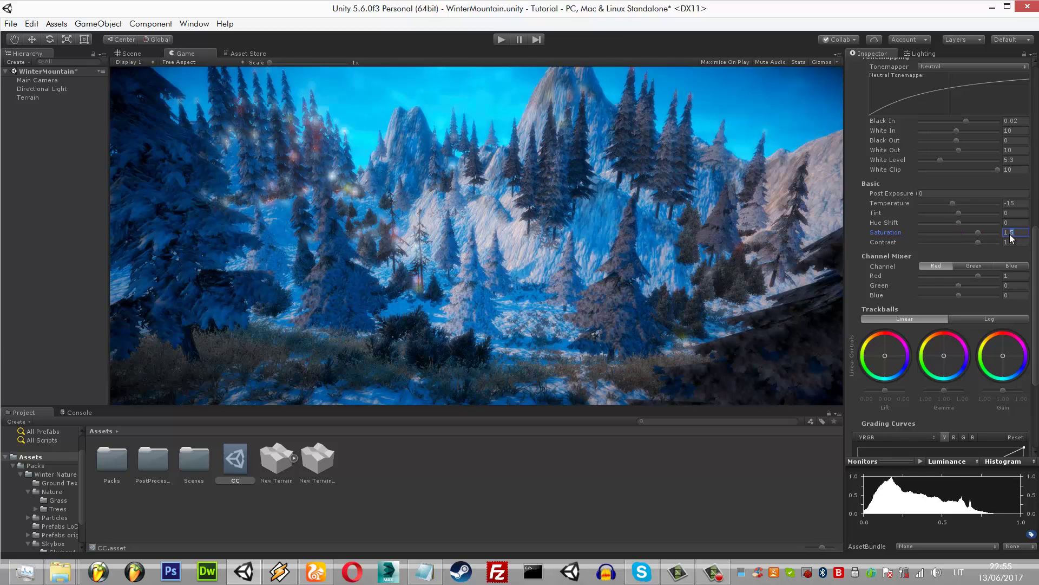
double_click(1012, 232)
type("1.")
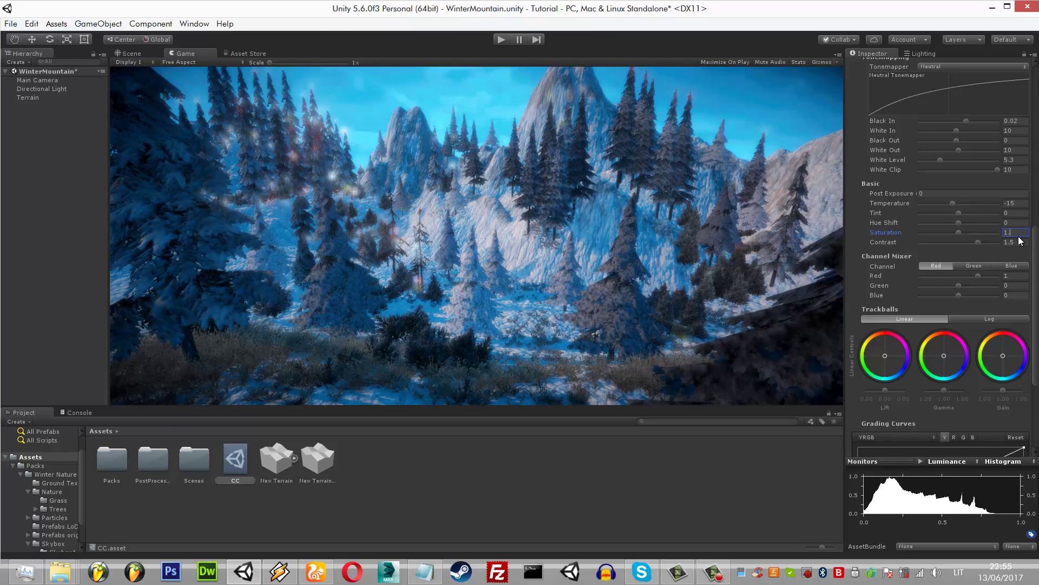
type("15")
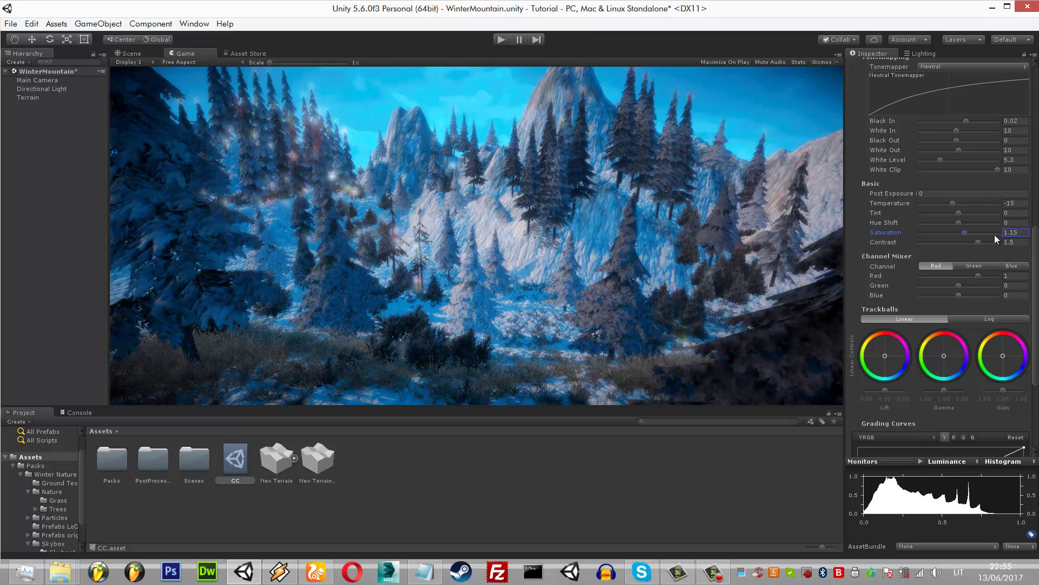
left_click_drag(964, 233, 942, 226)
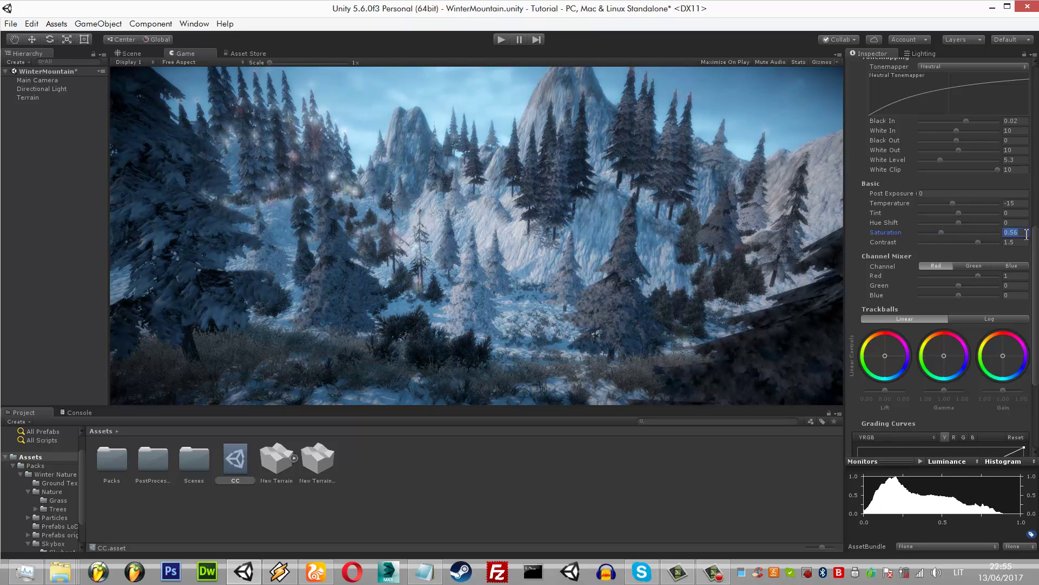
key("BackSpace")
key("BackSpace")
type("65")
key("Return")
left_click_drag(888, 350, 885, 356)
- Tint the shadows and midtones bluish, warm the highlights, and switch wheels to logarithmic grading
left_click(888, 356)
left_click_drag(888, 355, 887, 357)
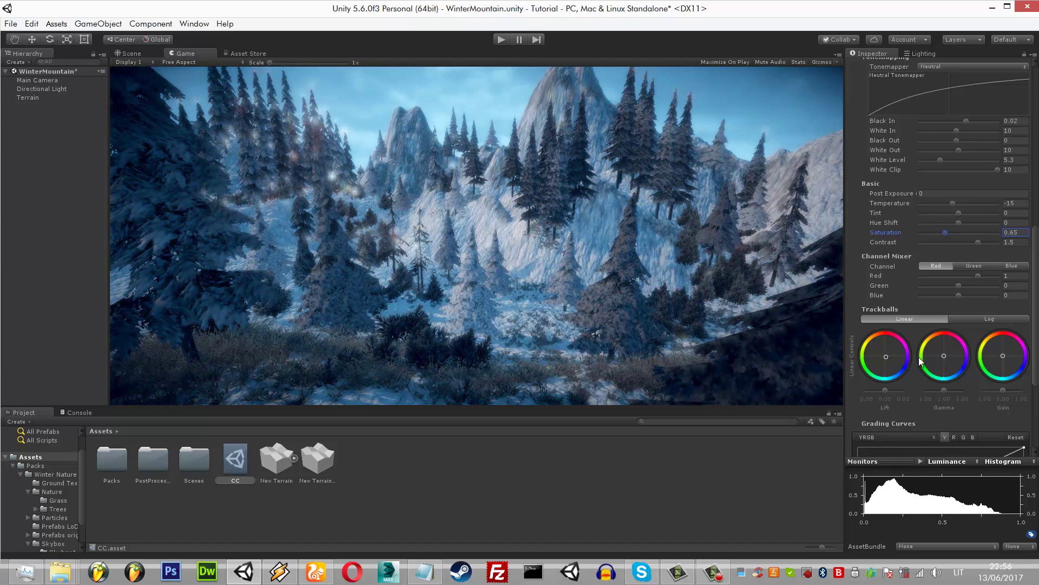
mouse_move(943, 357)
left_mouse_down()
mouse_move(930, 354)
mouse_move(941, 354)
left_mouse_up()
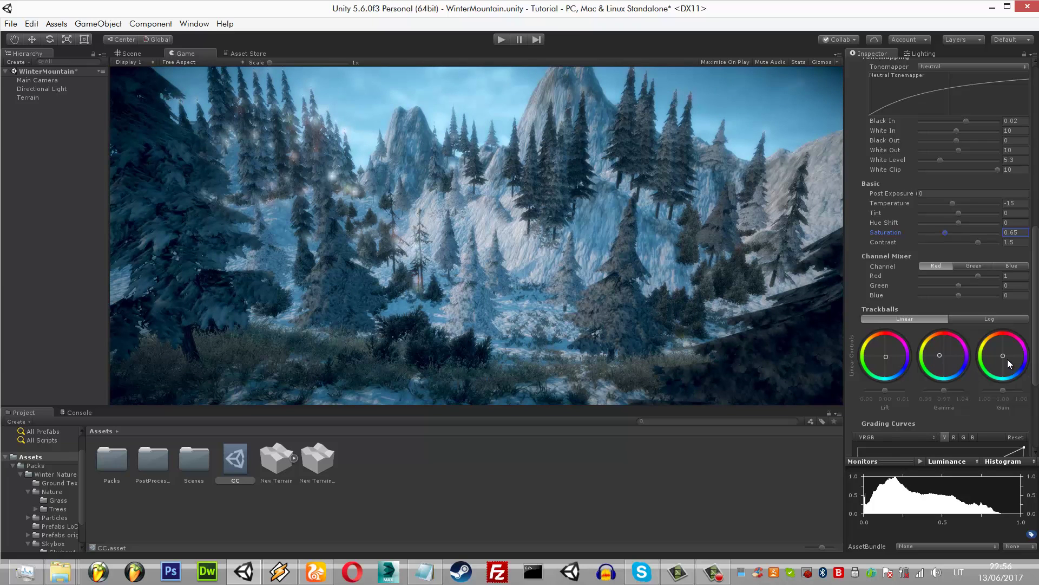
left_click_drag(1008, 359, 1014, 353)
left_click(999, 319)
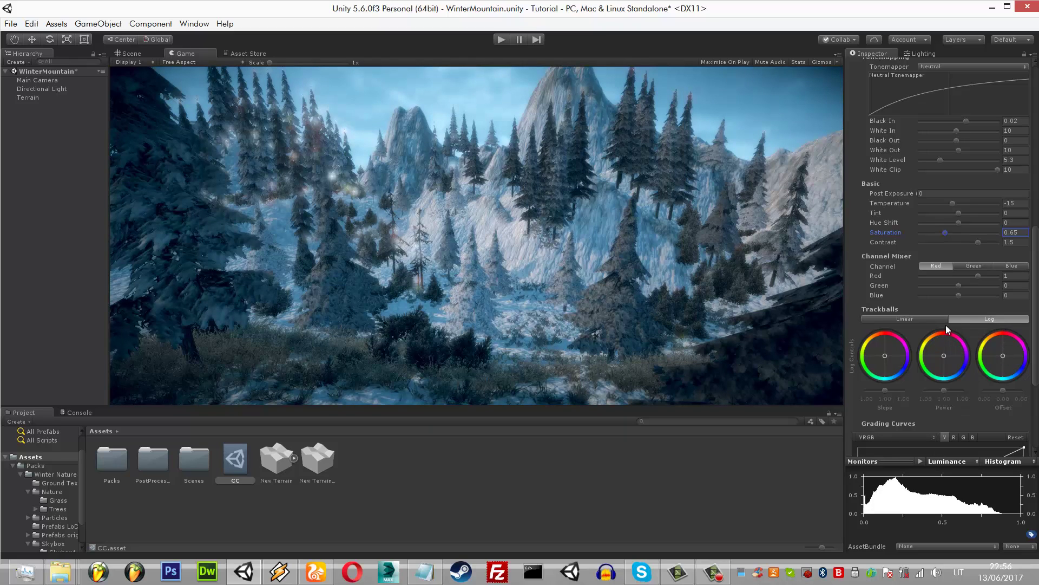
- Nudge the Slope wheel slightly pink and shift the Power colour balance slightly
scroll(923, 264, "down", 5)
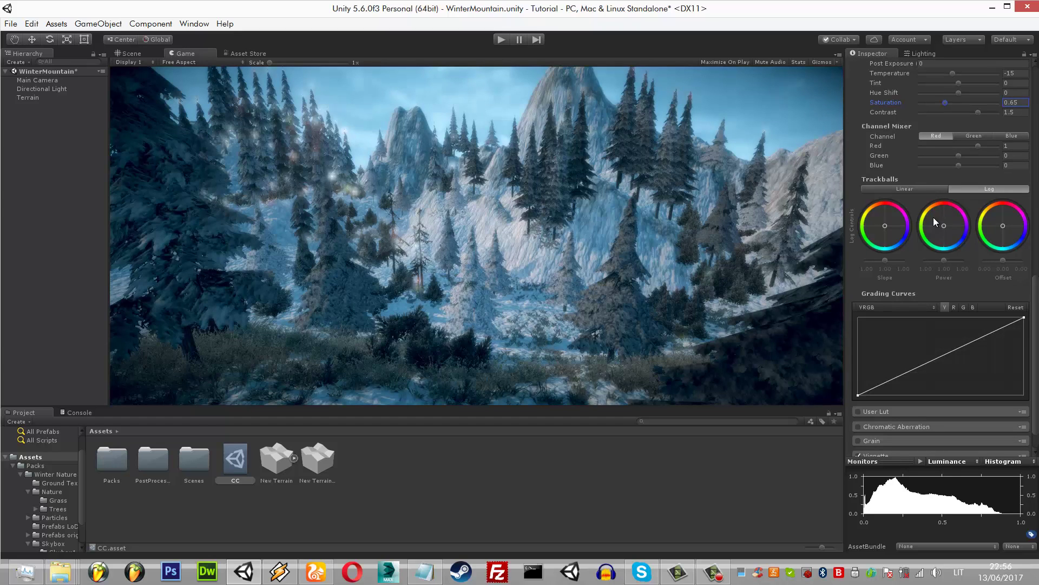
left_click_drag(888, 222, 884, 223)
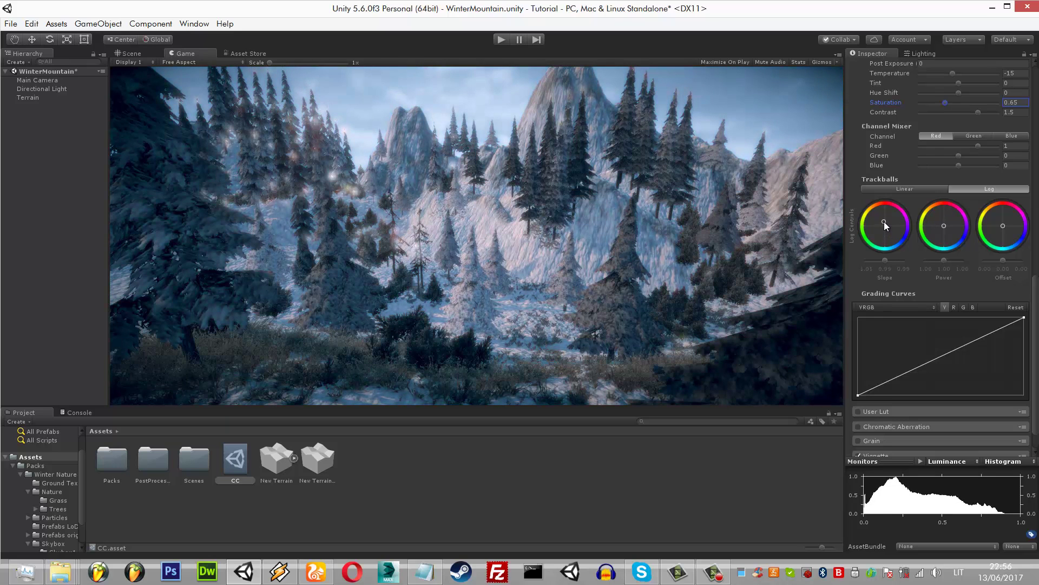
double_click(885, 222)
left_click_drag(889, 226, 887, 223)
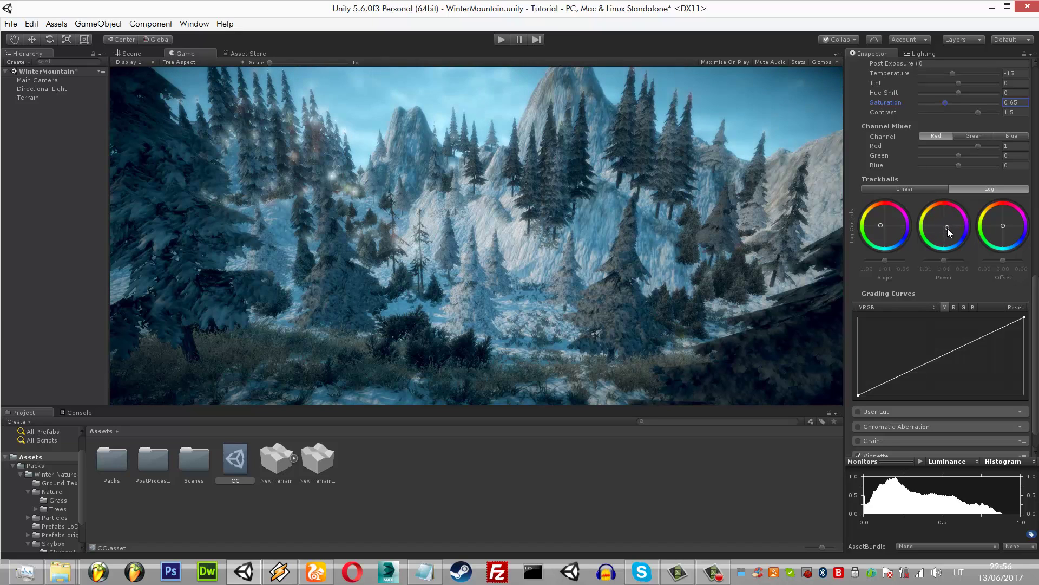
left_click_drag(944, 226, 1010, 232)
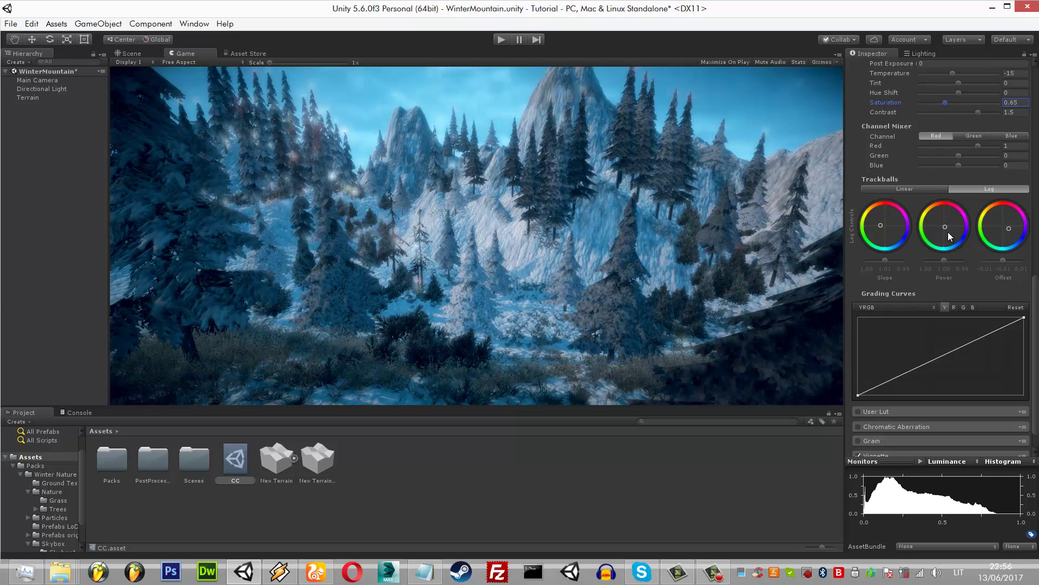
left_click_drag(943, 224, 999, 232)
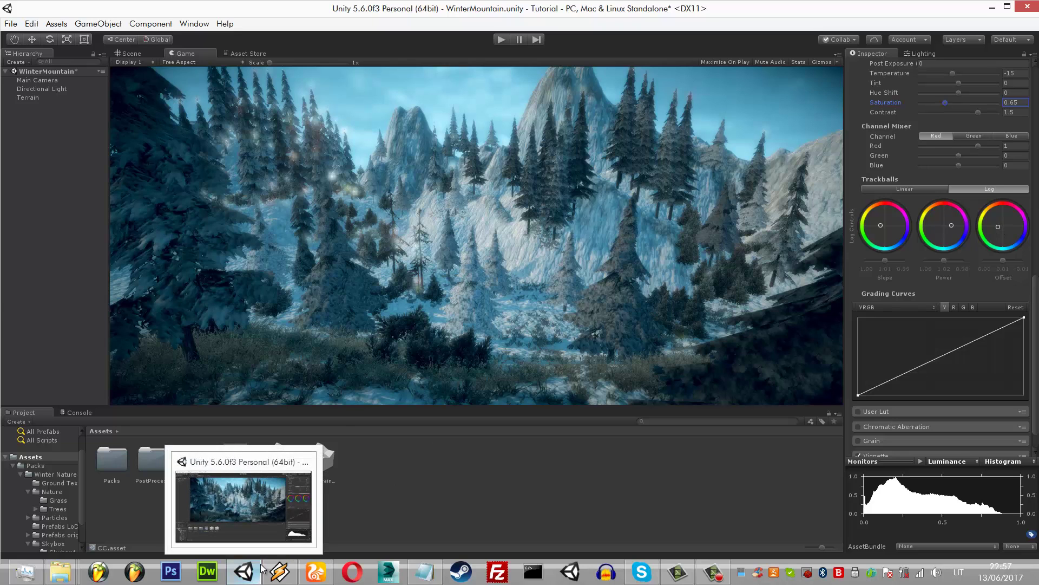
left_click(882, 225)
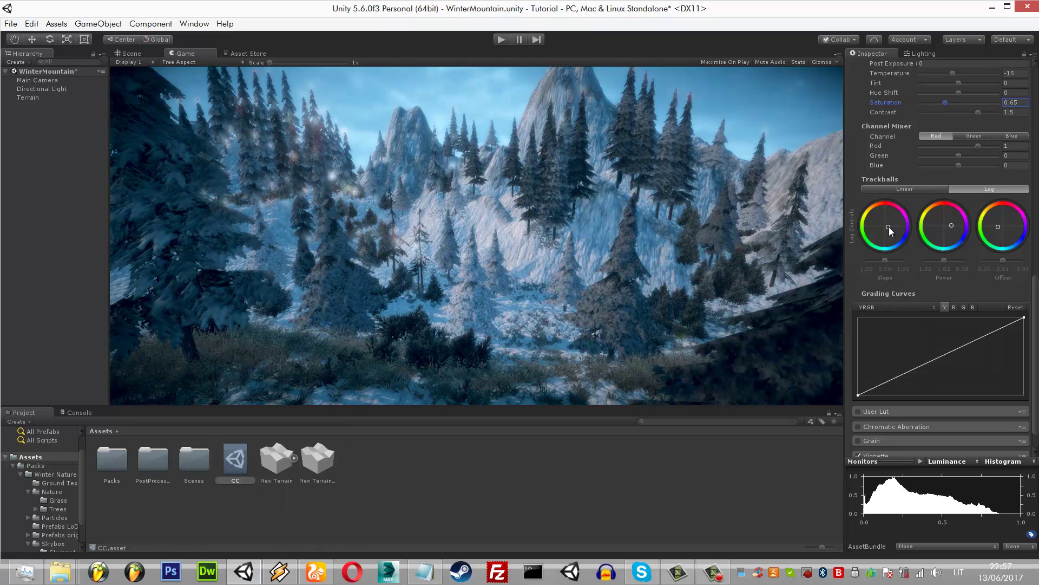
left_click_drag(889, 226, 881, 225)
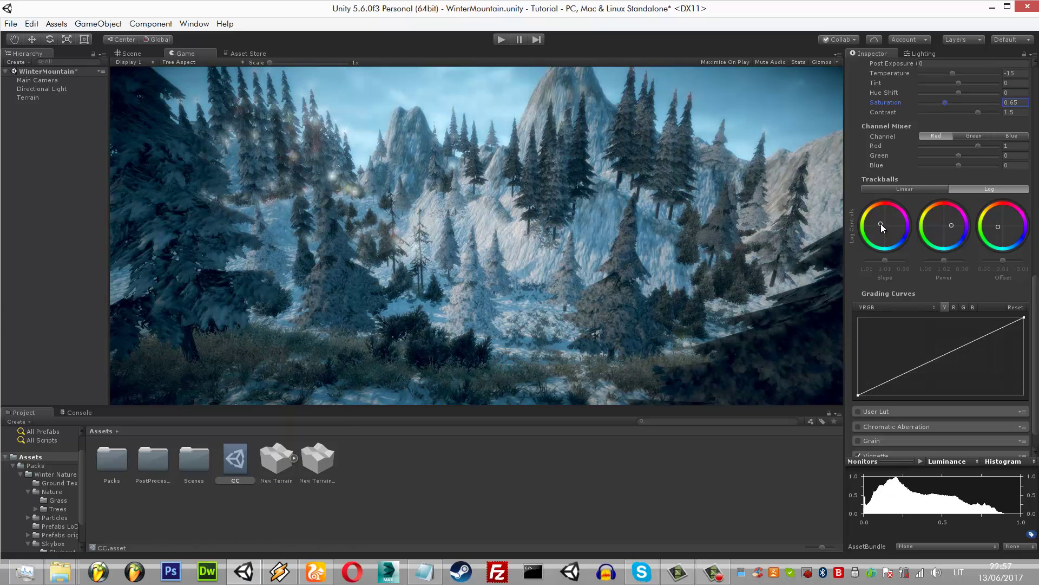
- Bring up the scene Lighting settings
scroll(927, 169, "up", 5)
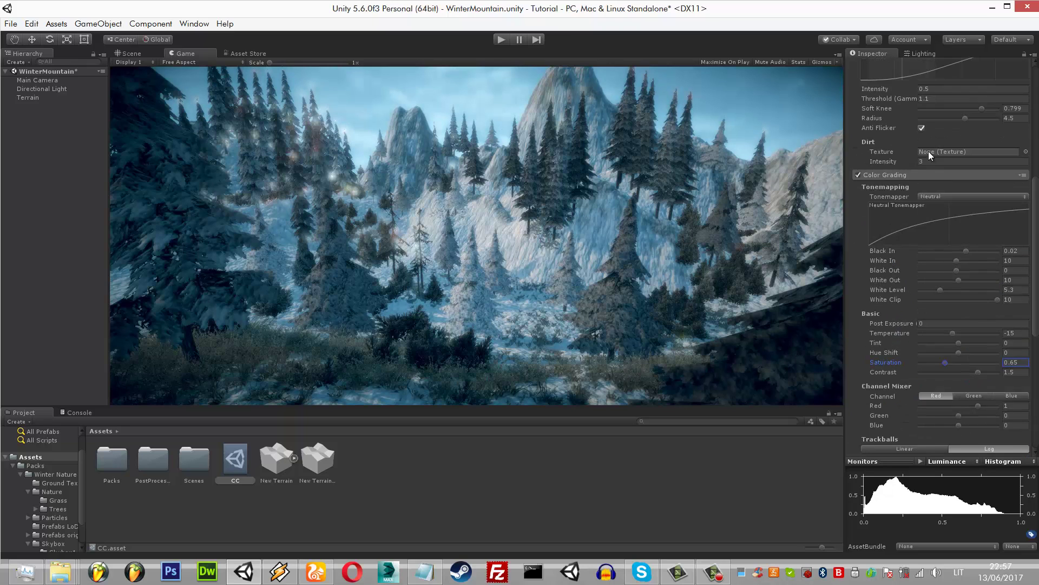
scroll(938, 82, "up", 5)
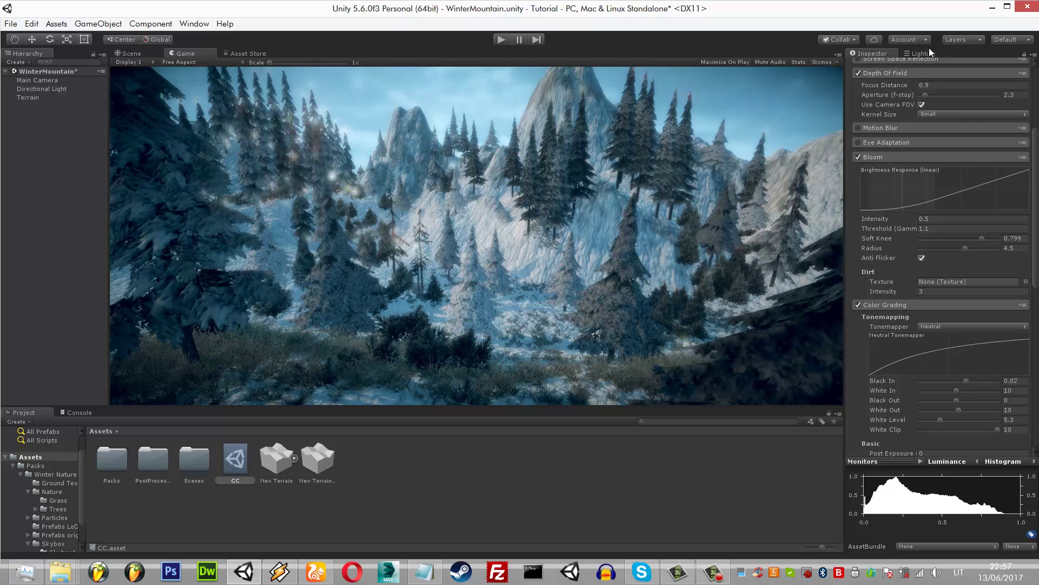
left_click(930, 53)
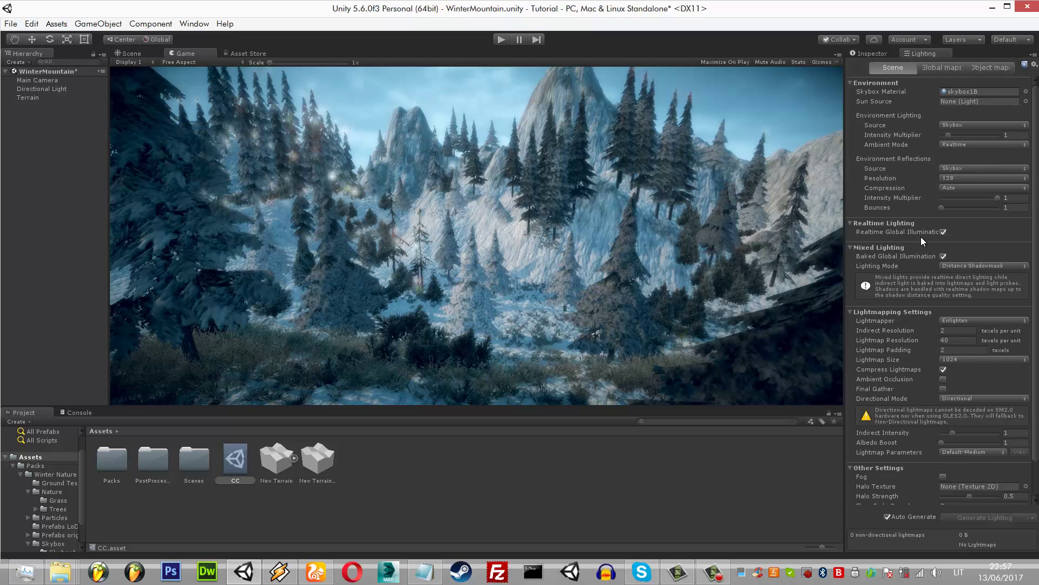
- Enable scene fog and set its mode to Exponential
scroll(923, 242, "down", 2)
left_click(947, 442)
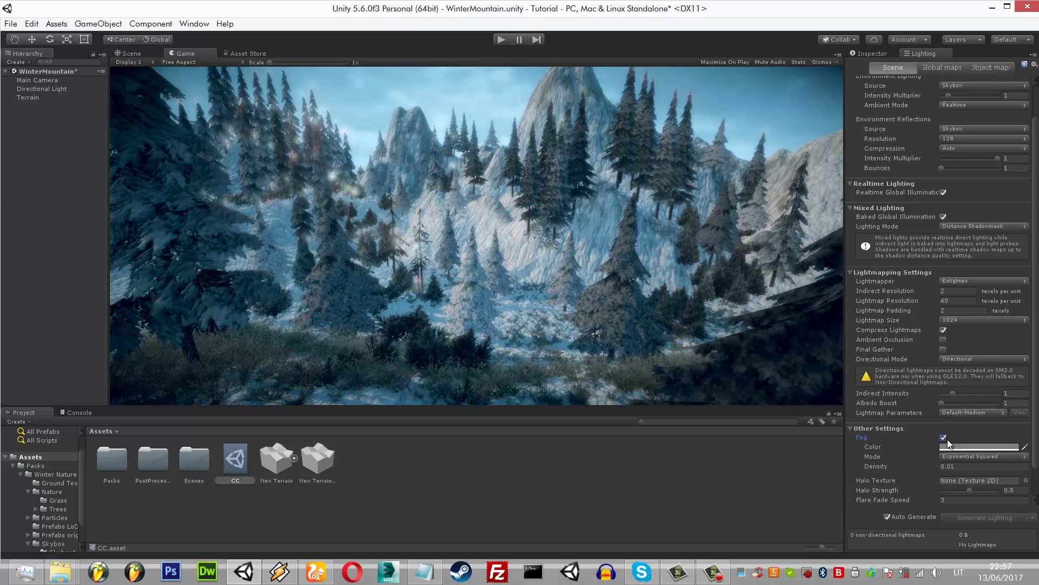
left_click(948, 456)
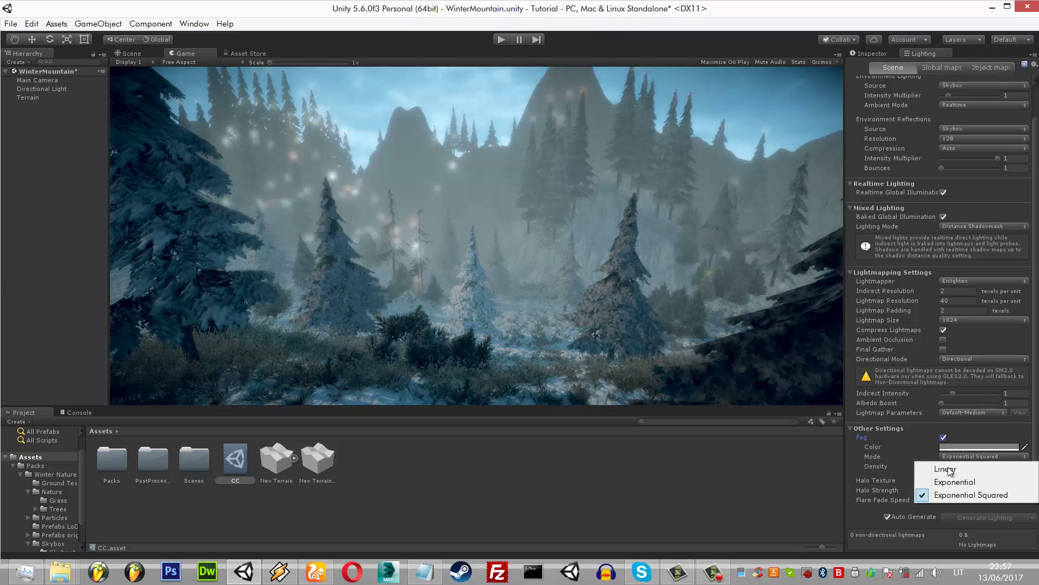
left_click(950, 482)
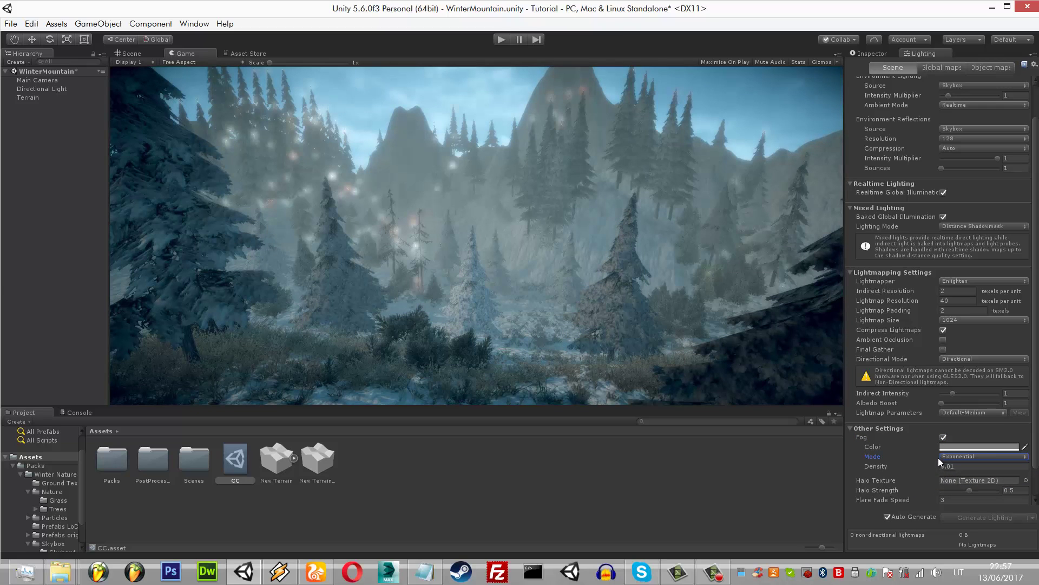
left_click(965, 459)
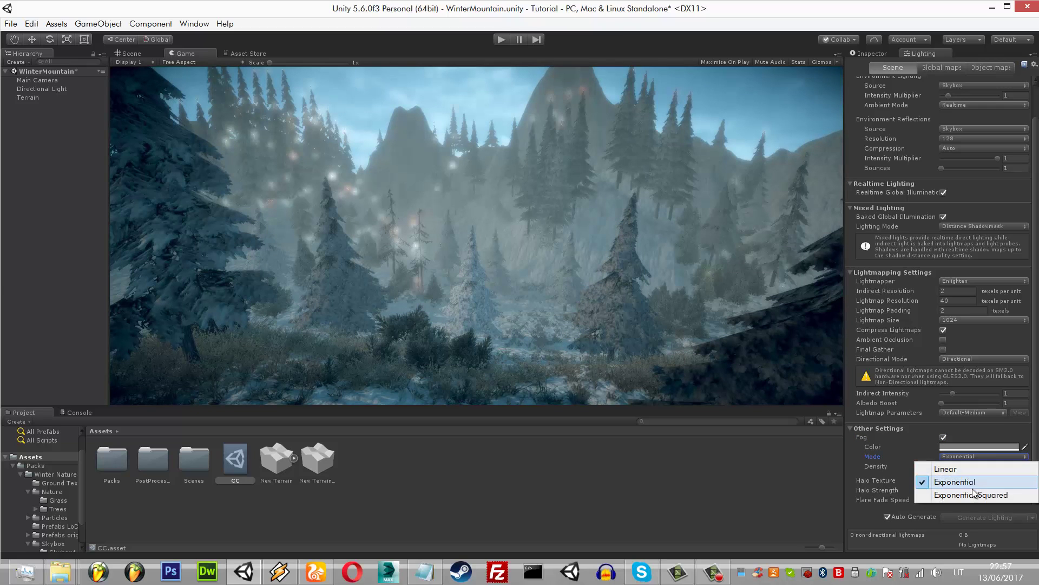
left_click(973, 491)
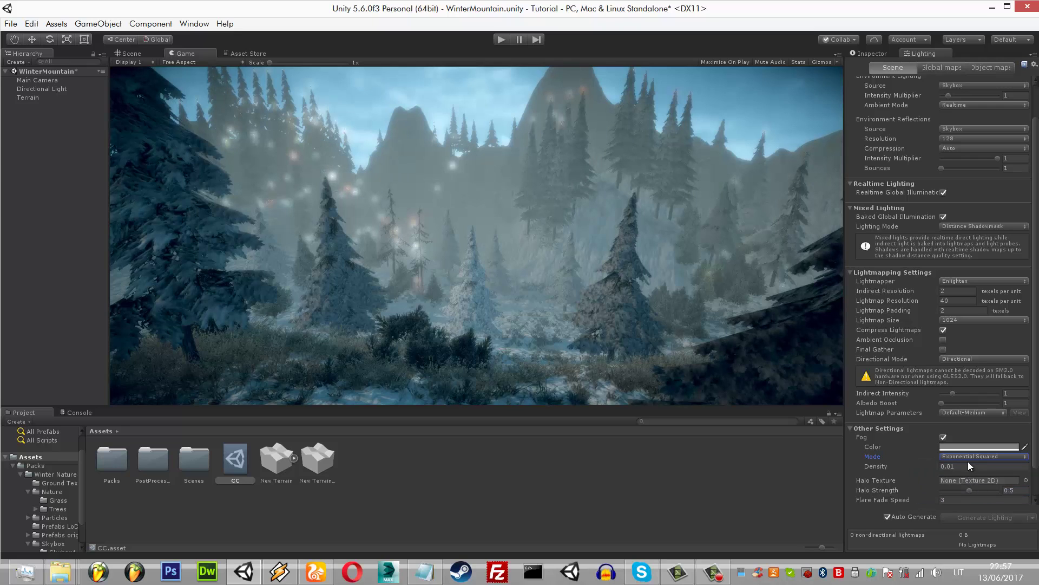
left_click(969, 456)
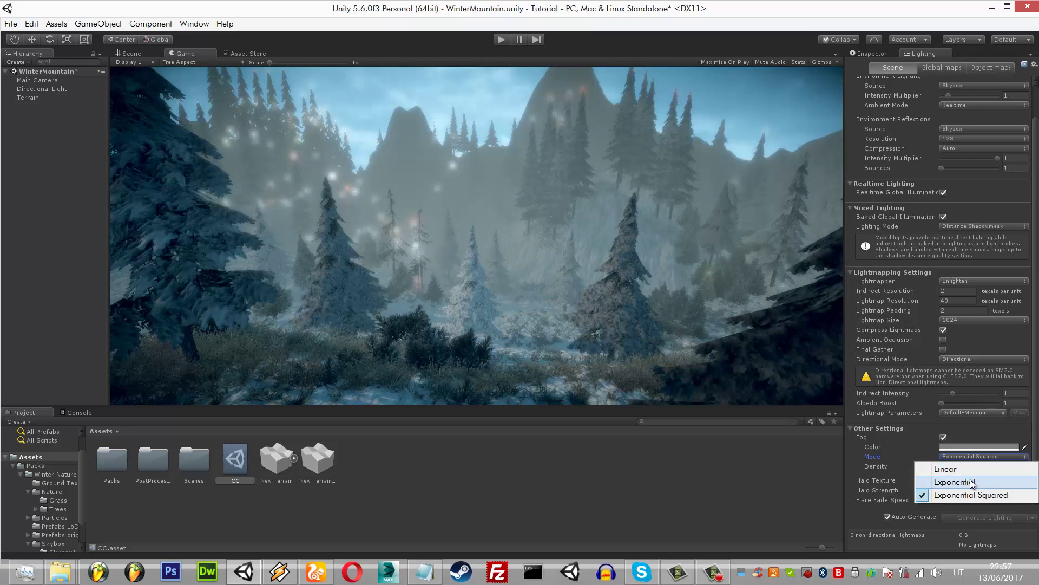
left_click(971, 481)
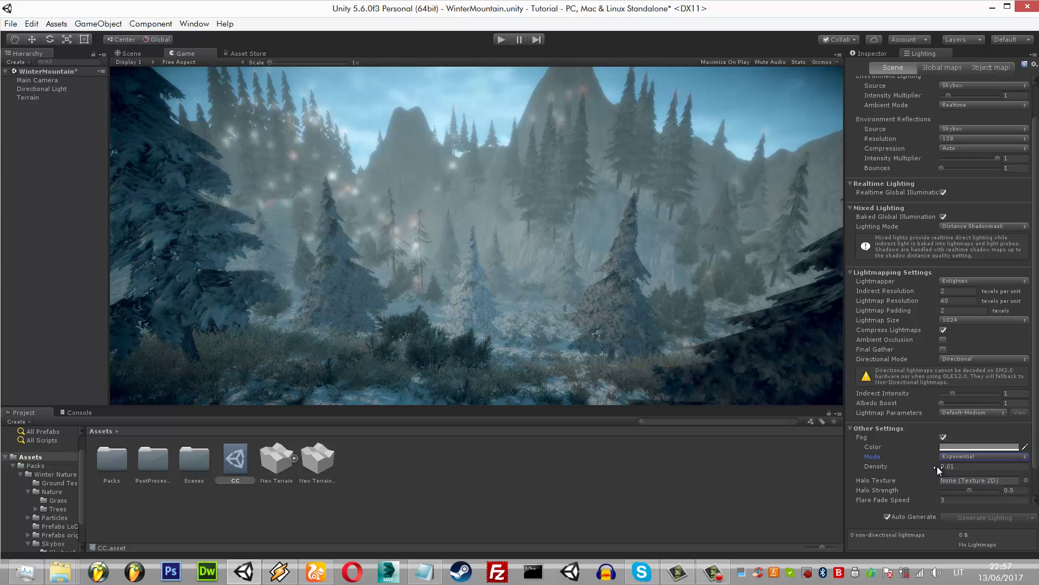
- Set fog density to 0.01 and start picking a greyish fog colour
left_click_drag(937, 466, 936, 469)
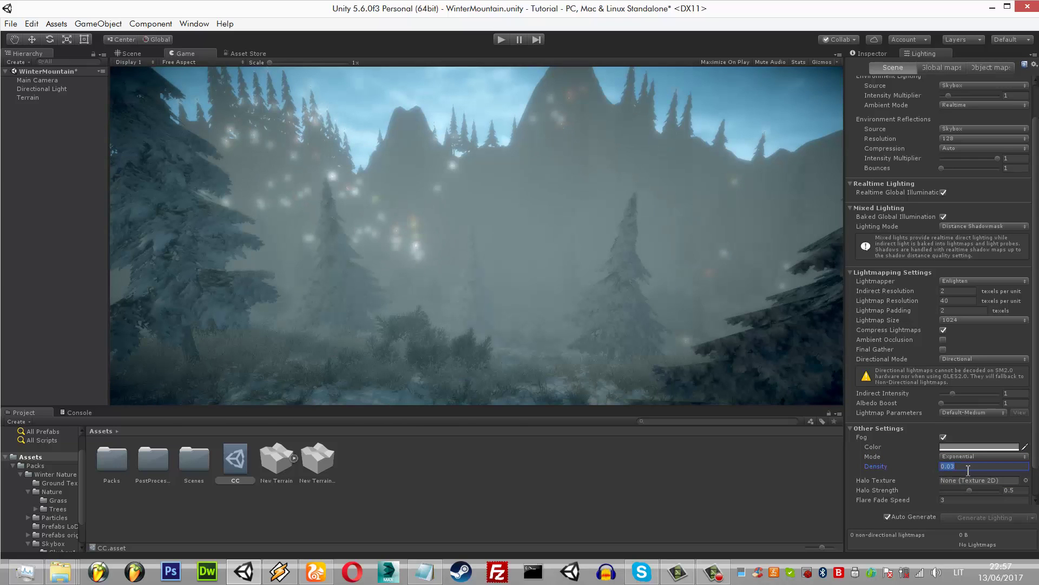
type("0.01")
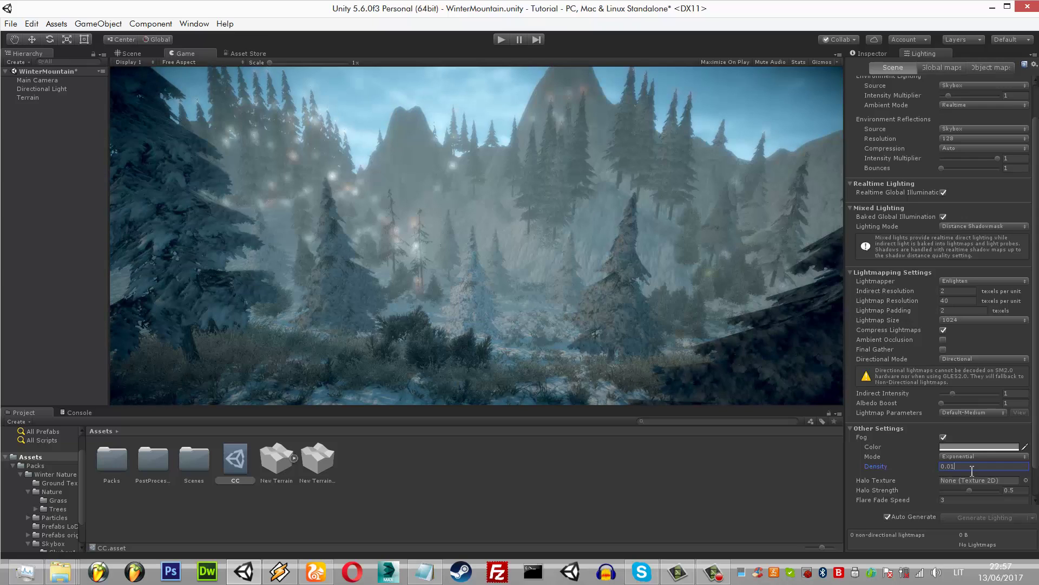
left_click(967, 447)
mouse_move(858, 307)
left_mouse_down()
mouse_move(865, 322)
mouse_move(851, 316)
left_mouse_up()
- Give the fog a slightly saturated teal colour
left_click(940, 327)
left_click_drag(940, 327, 940, 323)
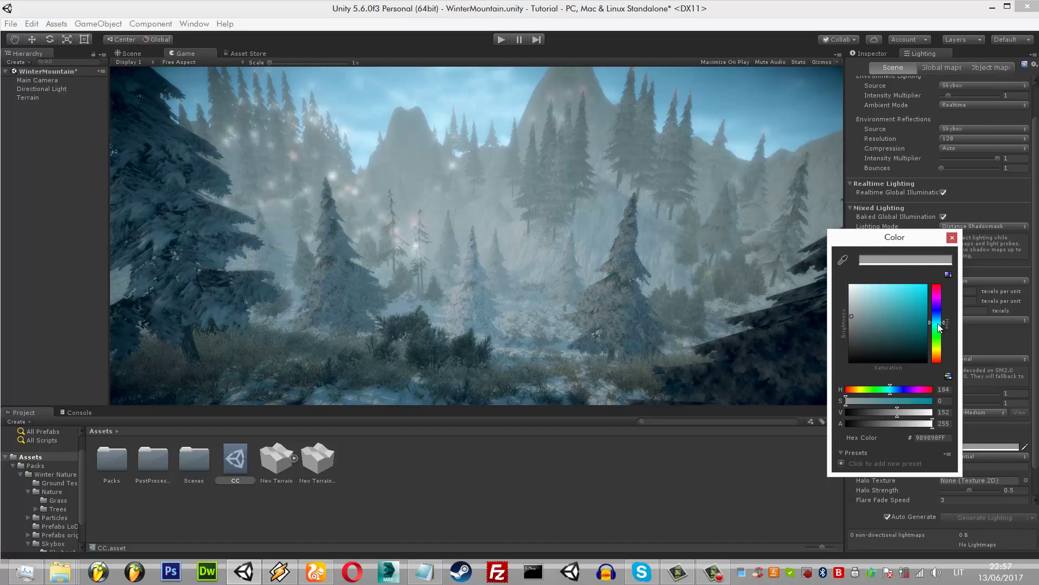
left_click(879, 401)
left_click_drag(879, 400, 883, 403)
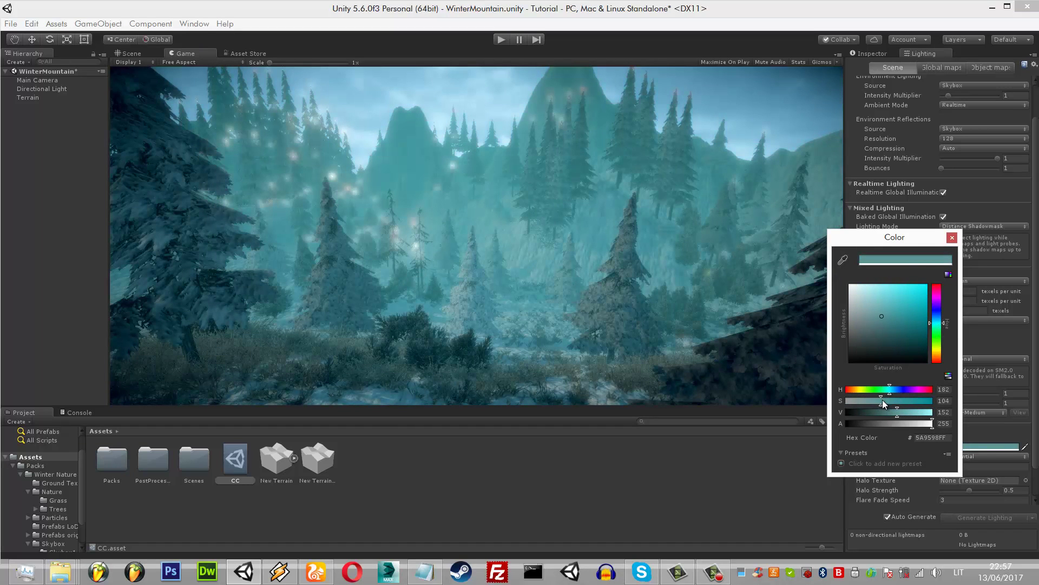
left_click(803, 450)
- Lower the fog density to 0.005
left_click(976, 466)
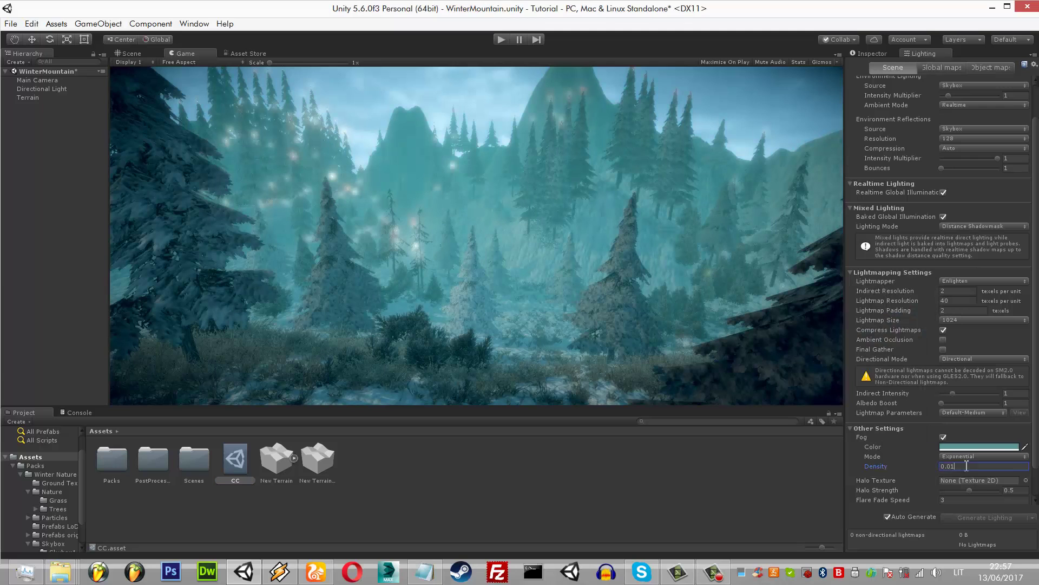
key("BackSpace")
type("0,")
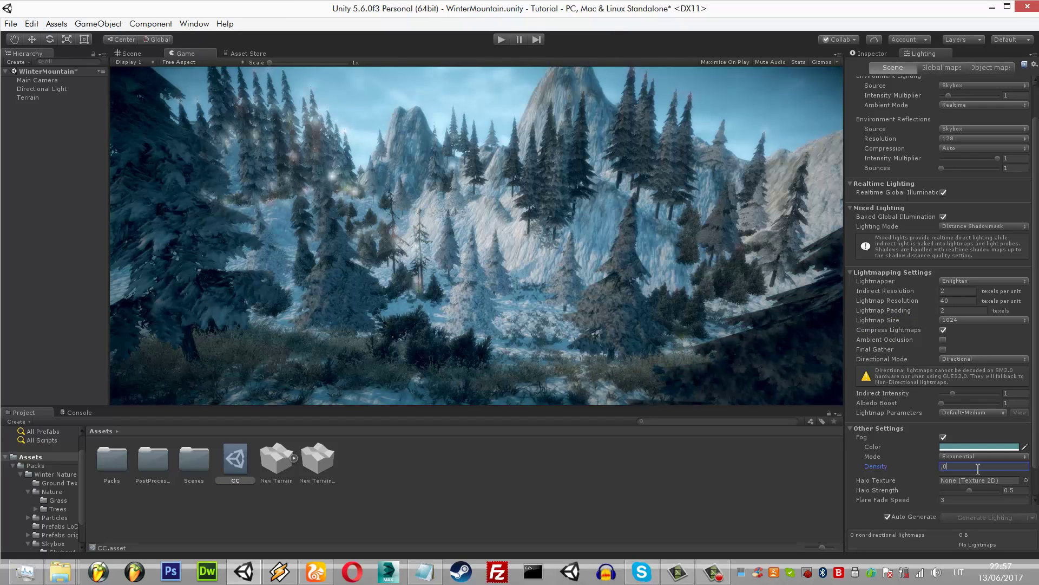
key("BackSpace")
type("5")
key("BackSpace")
type("05")
- Desaturate the fog colour and shift its hue to a pale blue-grey
left_click(980, 447)
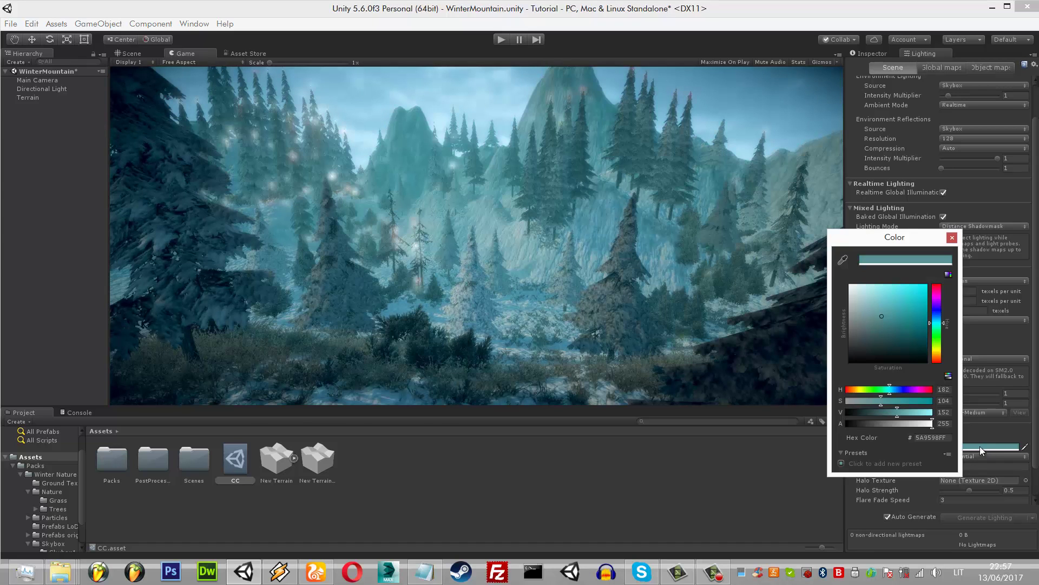
left_click_drag(878, 401, 863, 401)
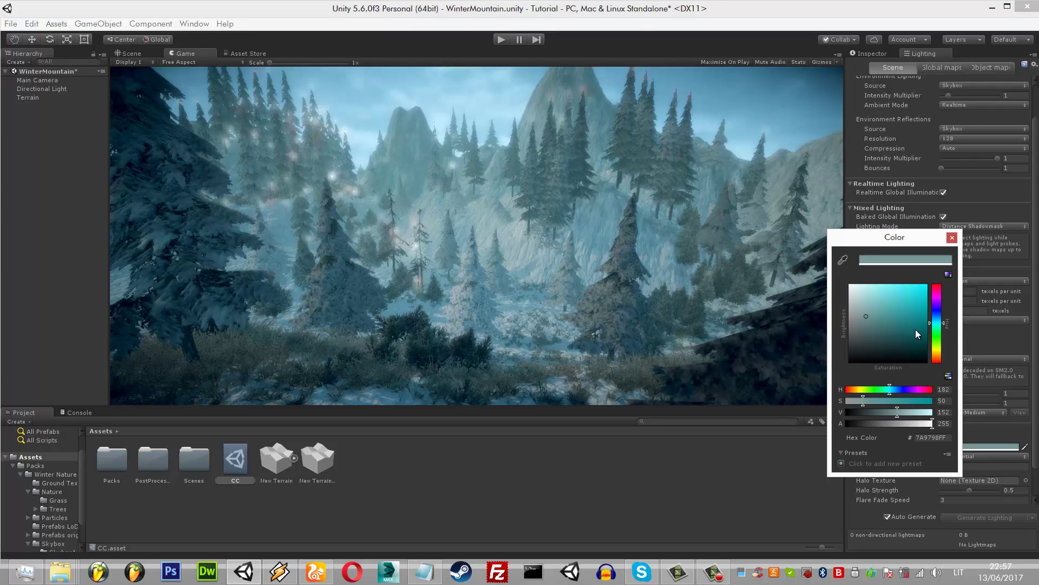
left_click_drag(938, 332, 942, 368)
left_click_drag(942, 360, 952, 324)
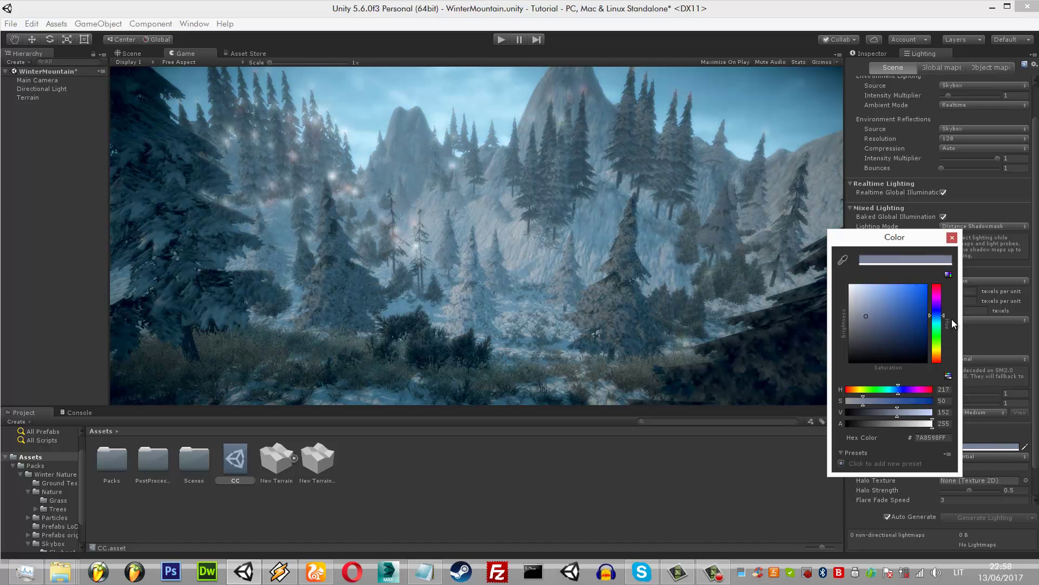
left_click(758, 271)
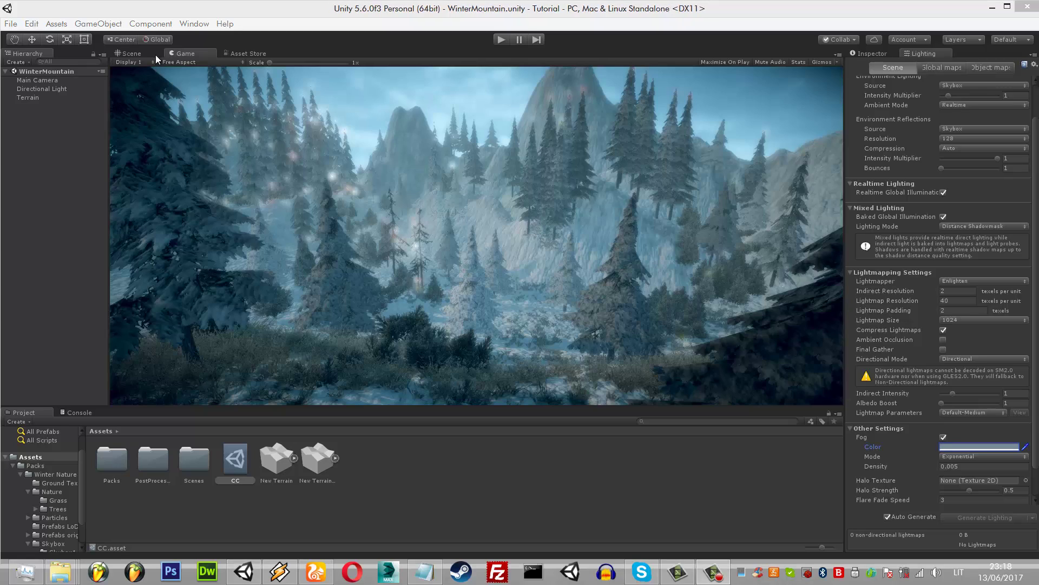
- Align the Scene view with the Main Camera's view
left_click(154, 52)
right_click_drag(457, 190, 222, 70)
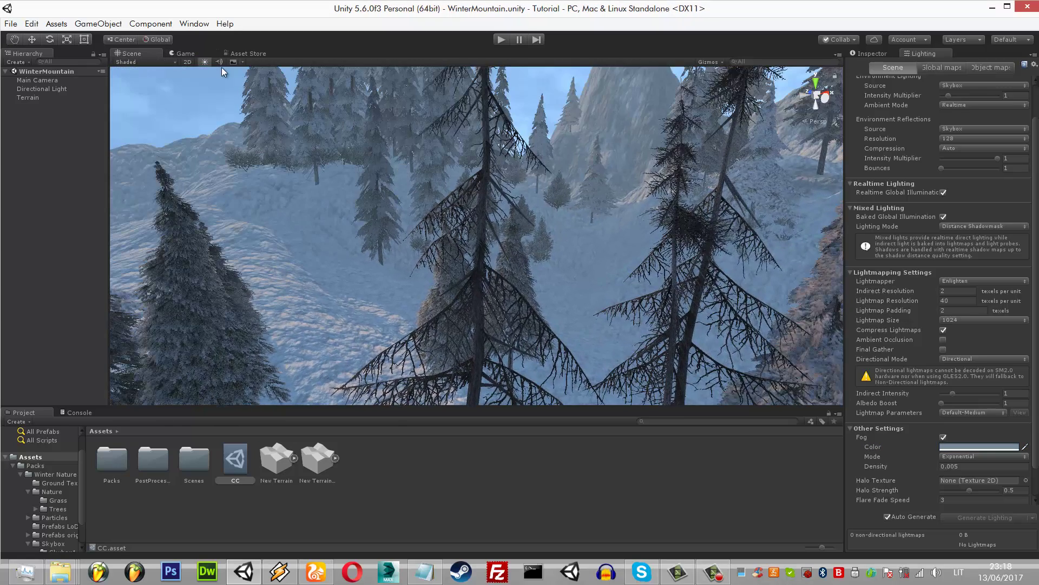
left_click(190, 53)
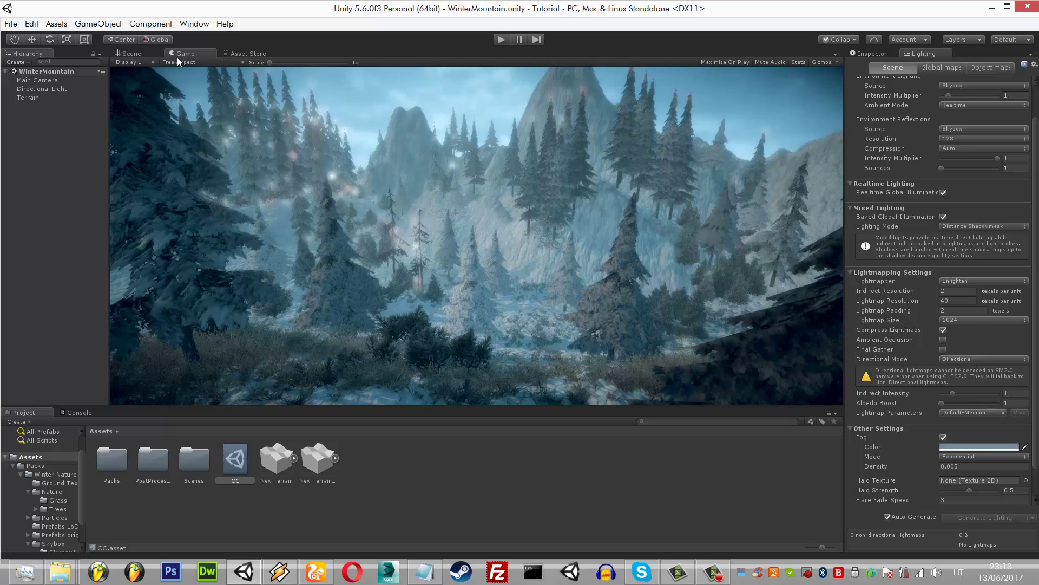
left_click(86, 80)
left_click(131, 53)
left_click(98, 23)
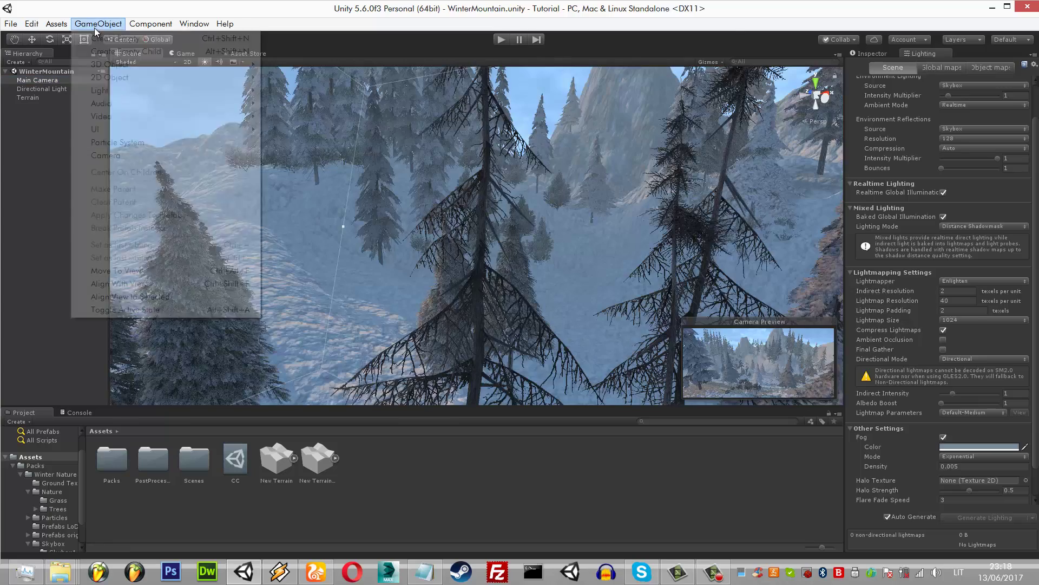
left_click(173, 294)
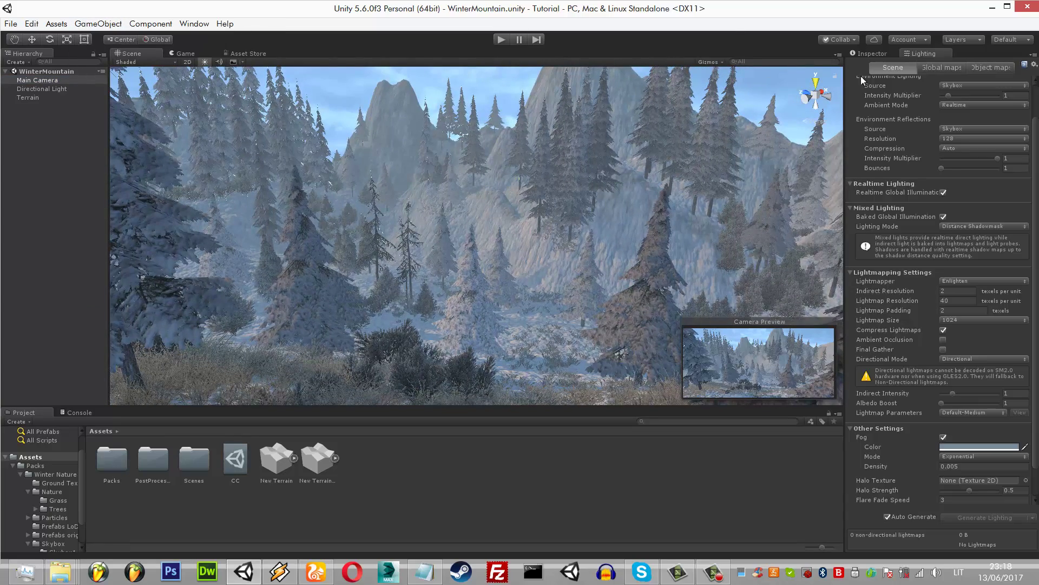
left_click(866, 54)
- Select the Terrain and switch to the Paint Height tool
left_click(632, 258)
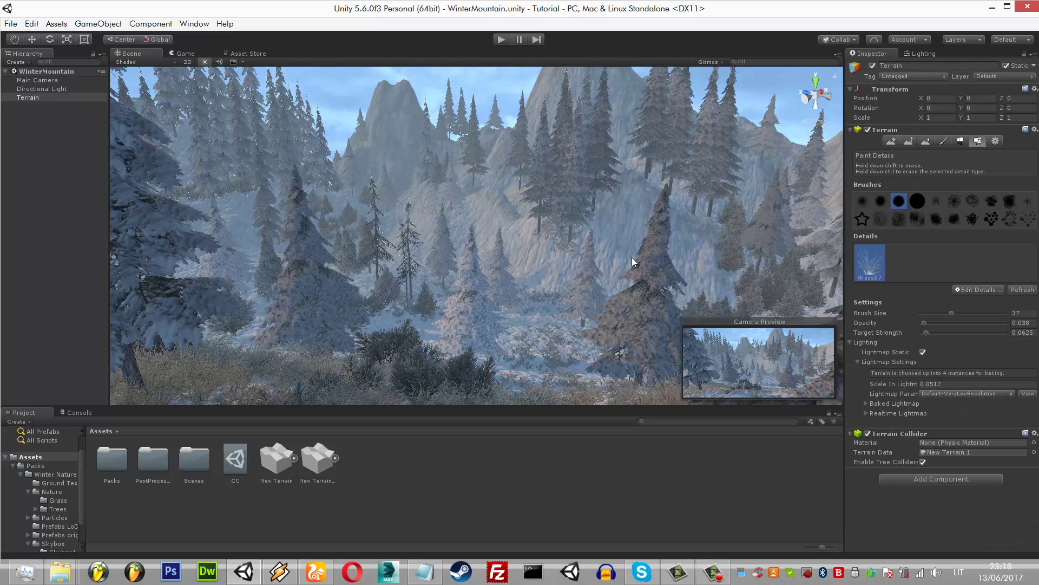
left_click(928, 131)
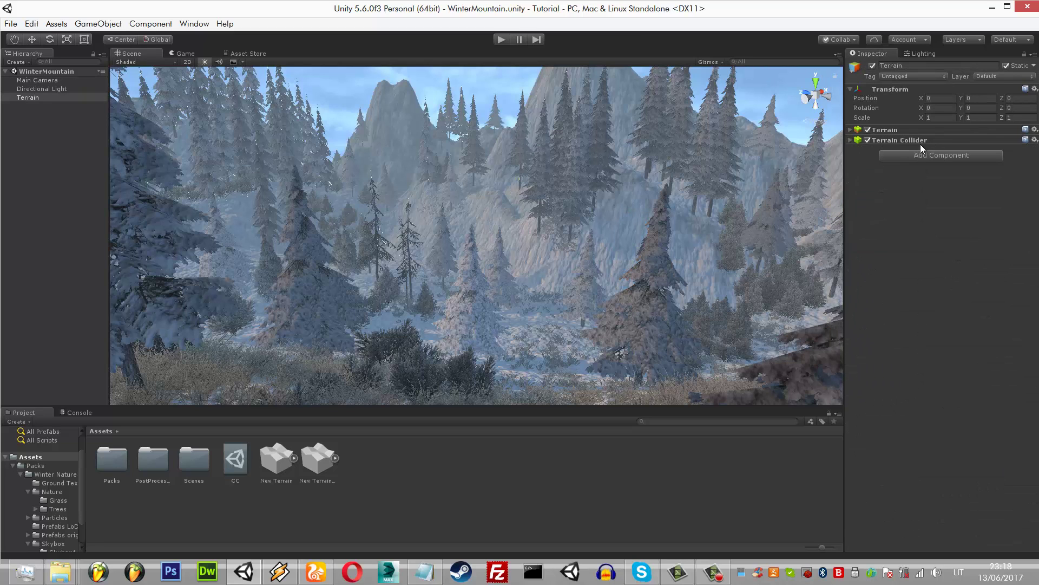
left_click(919, 142)
left_click(918, 132)
left_click(908, 141)
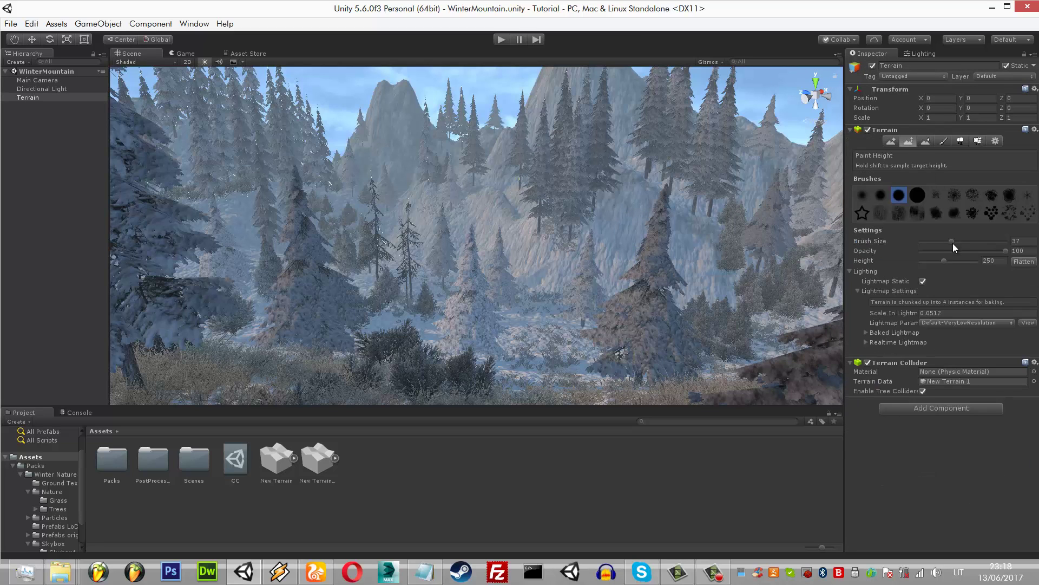
- Pick an irregular brush, set opacity to 5 and brush size to 13
left_click(940, 242)
left_click(936, 213)
left_click_drag(937, 242, 924, 241)
left_click(1021, 251)
type("1")
key("BackSpace")
type("5")
key("Return")
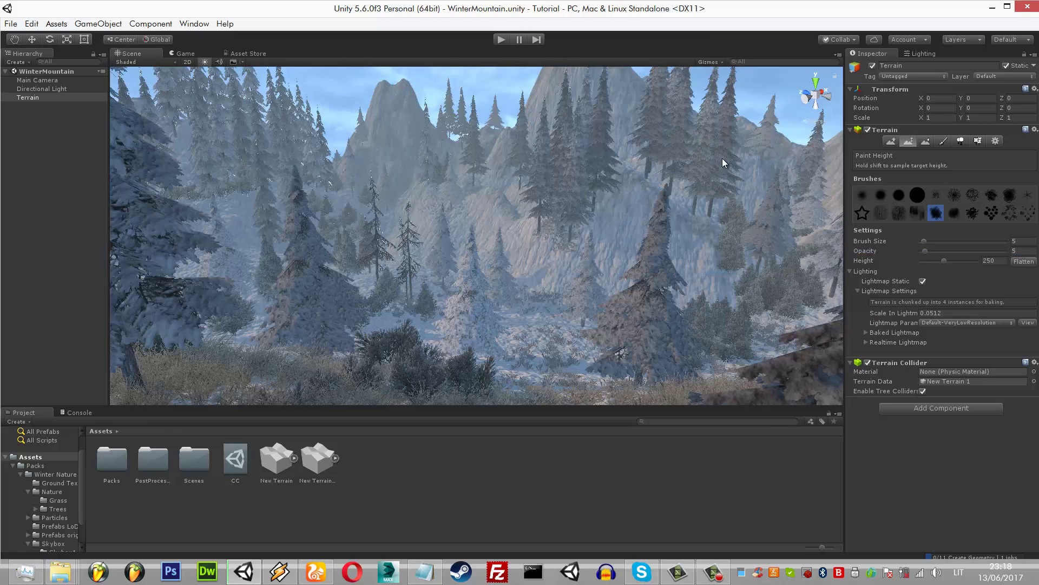
left_click_drag(928, 238, 932, 241)
- Paint height strokes onto the mountain peak, then reduce the brush to size 5 and change brush shape
mouse_move(401, 82)
left_mouse_down()
mouse_move(379, 79)
mouse_move(391, 83)
left_mouse_up()
mouse_move(394, 85)
left_mouse_down()
mouse_move(423, 93)
mouse_move(415, 99)
mouse_move(402, 67)
left_mouse_up()
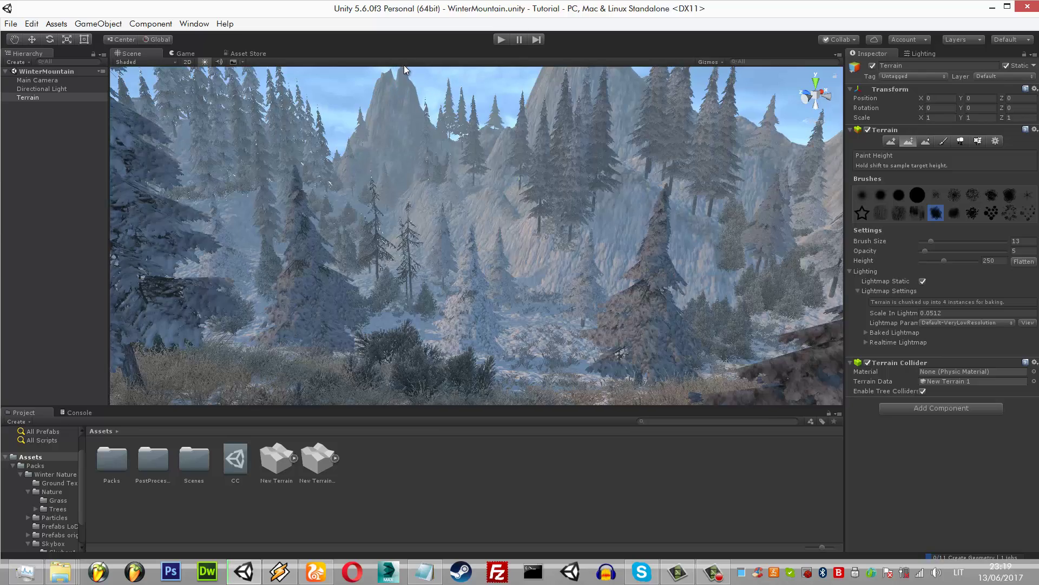
left_click_drag(931, 241, 924, 241)
key("period")
key("period")
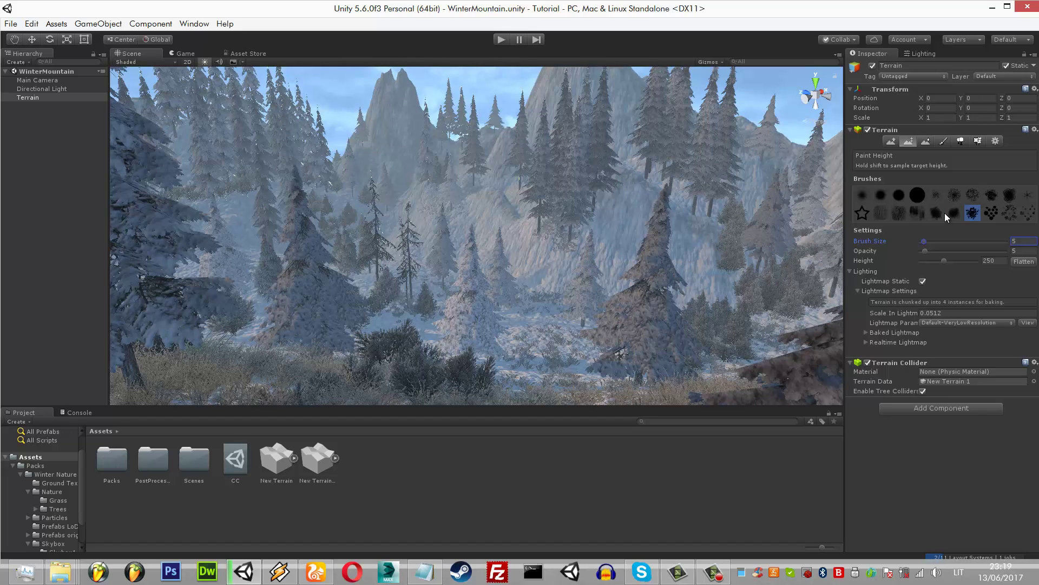
key("comma")
key("comma")
key("comma")
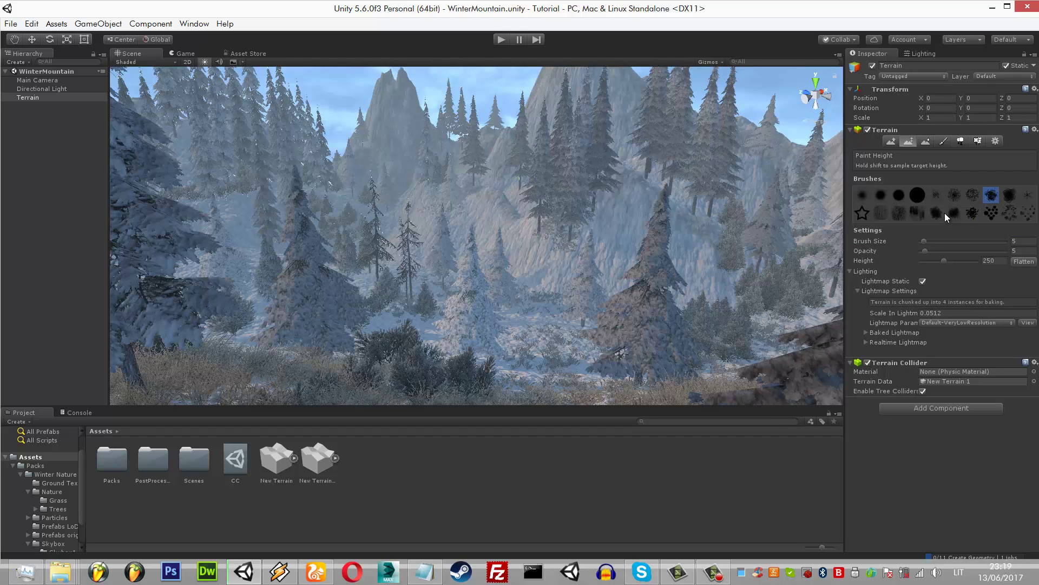
- Compare the sculpted peak between the Game and Scene views
key("ctrl+2")
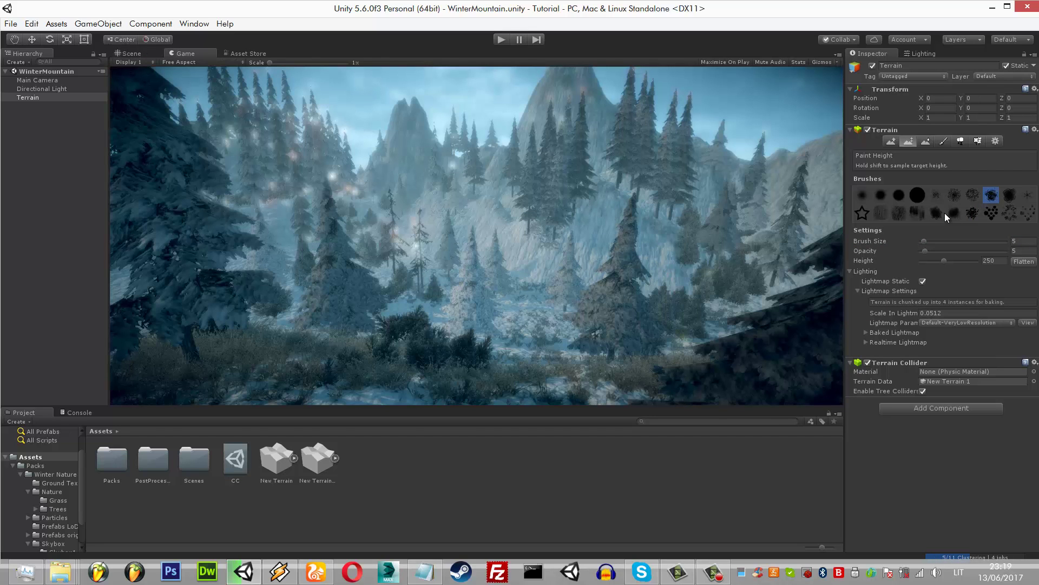
key("ctrl+1")
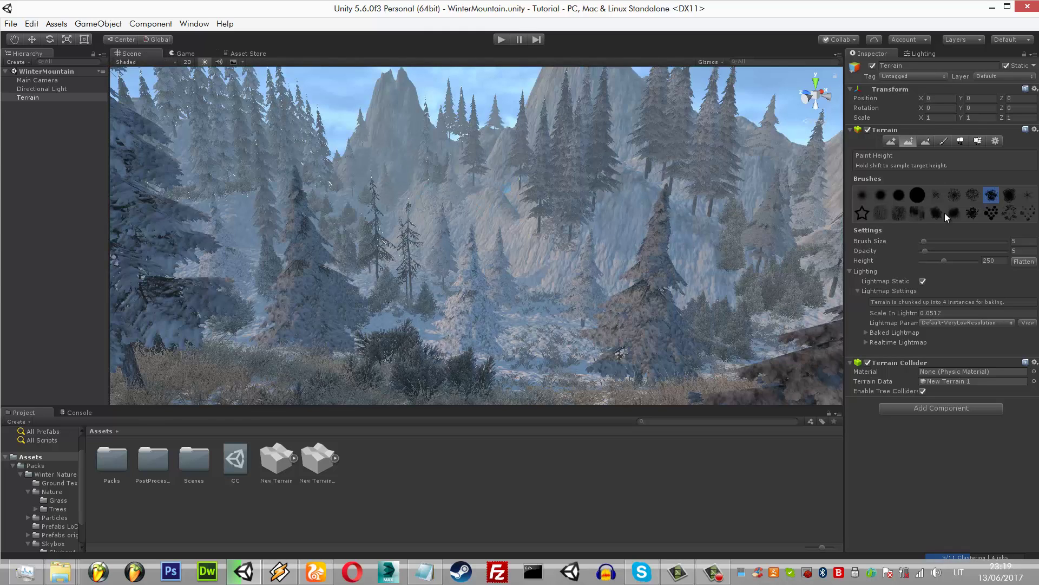
key("ctrl+2")
key("ctrl+1")
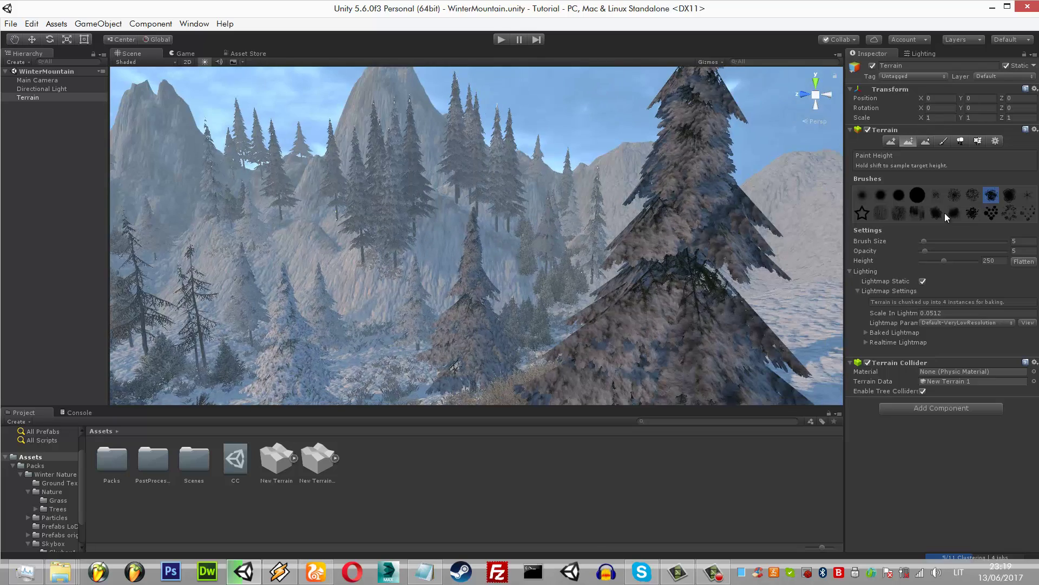
- Choose Place Trees, enter brush size 59 then 19.3, and view the Game render
key("shift+t")
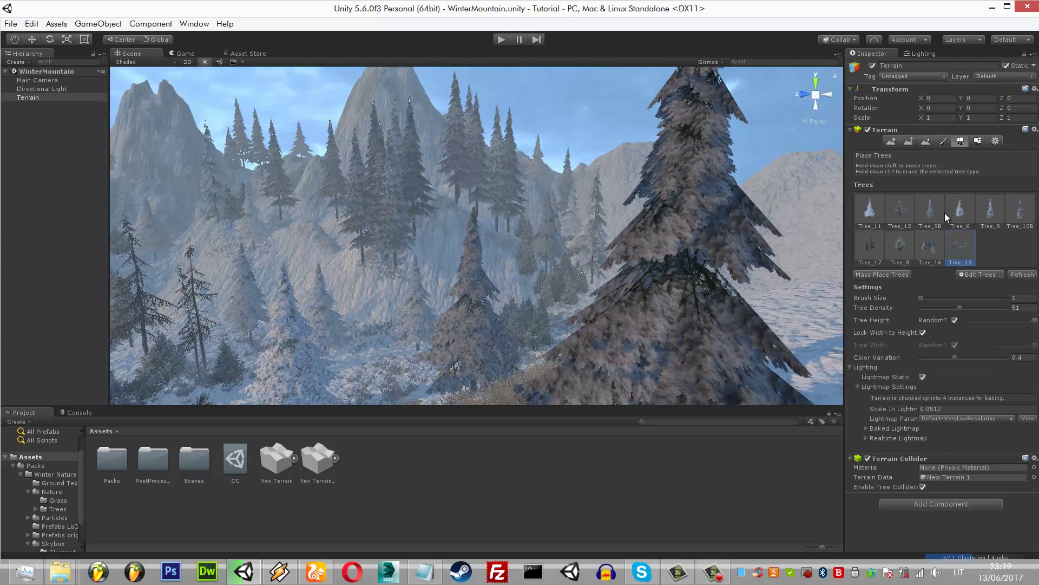
key("shift+y")
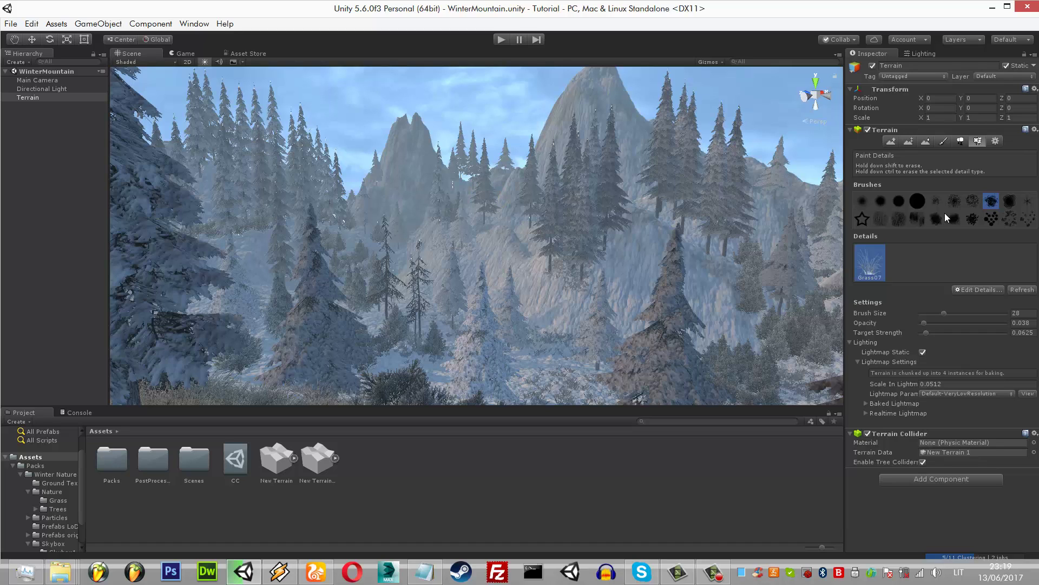
key("shift+t")
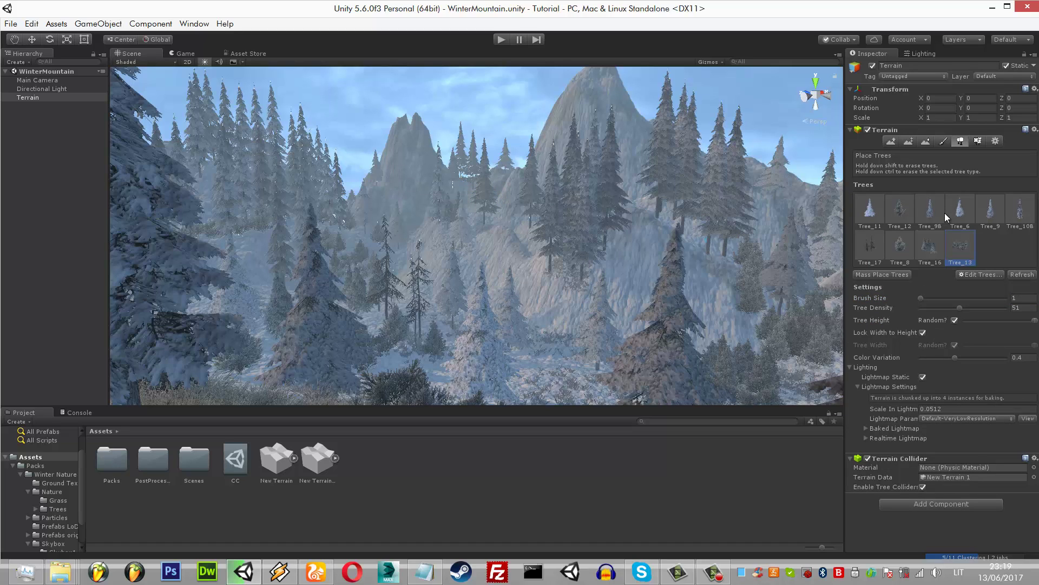
type("59")
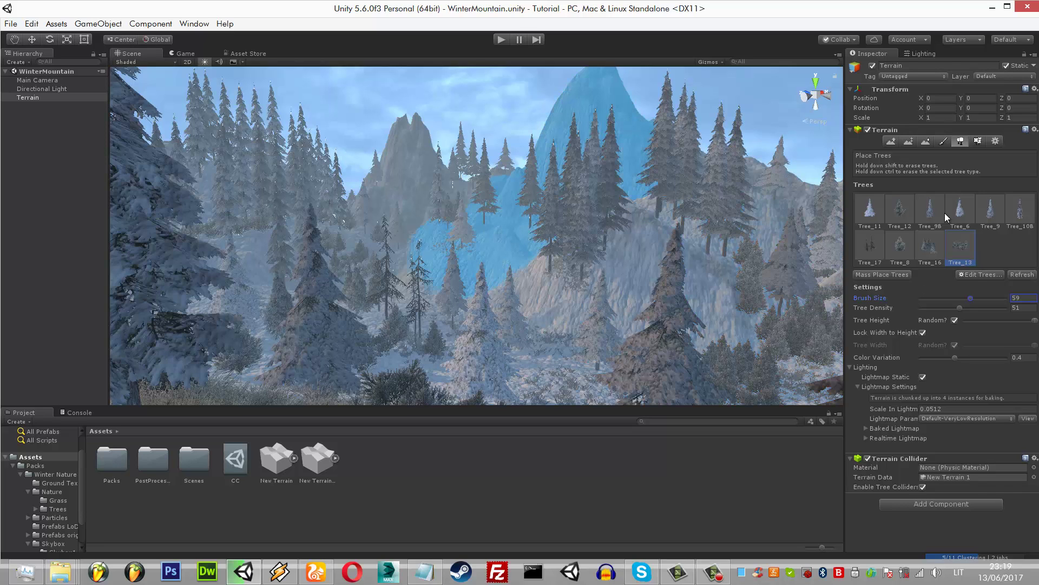
key("Return")
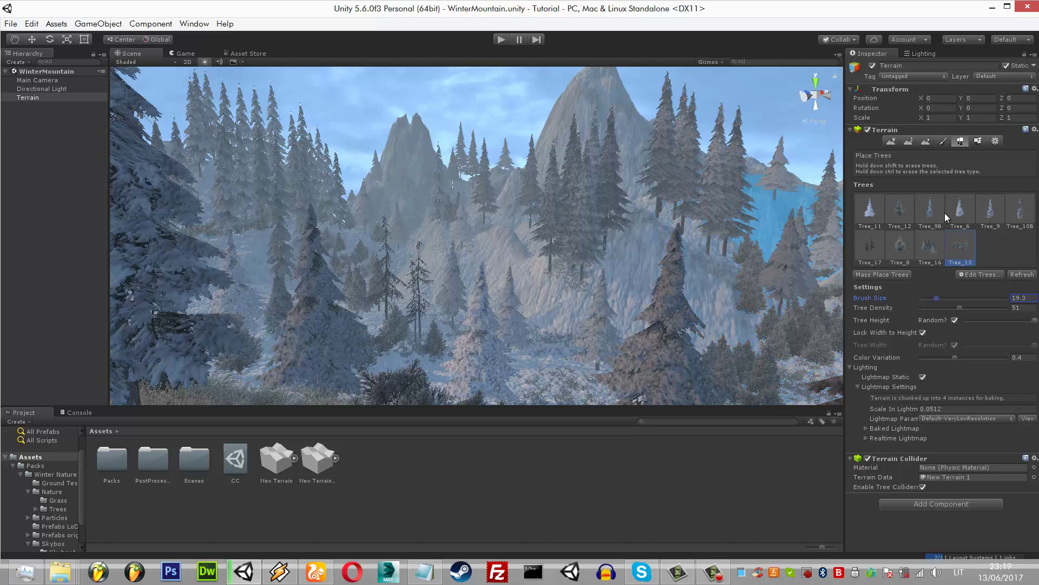
type("19.3")
key("Return")
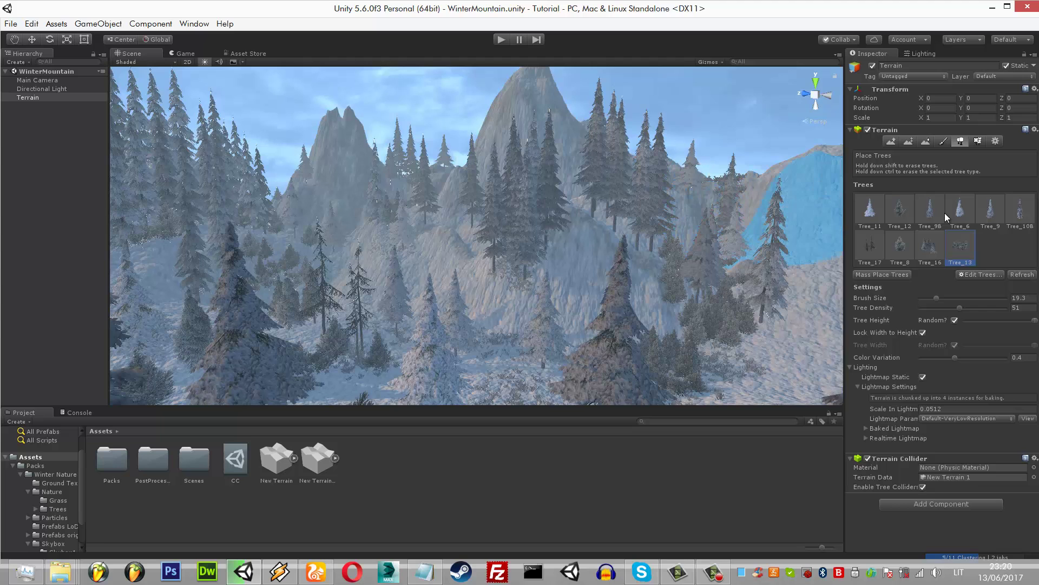
key("ctrl+2")
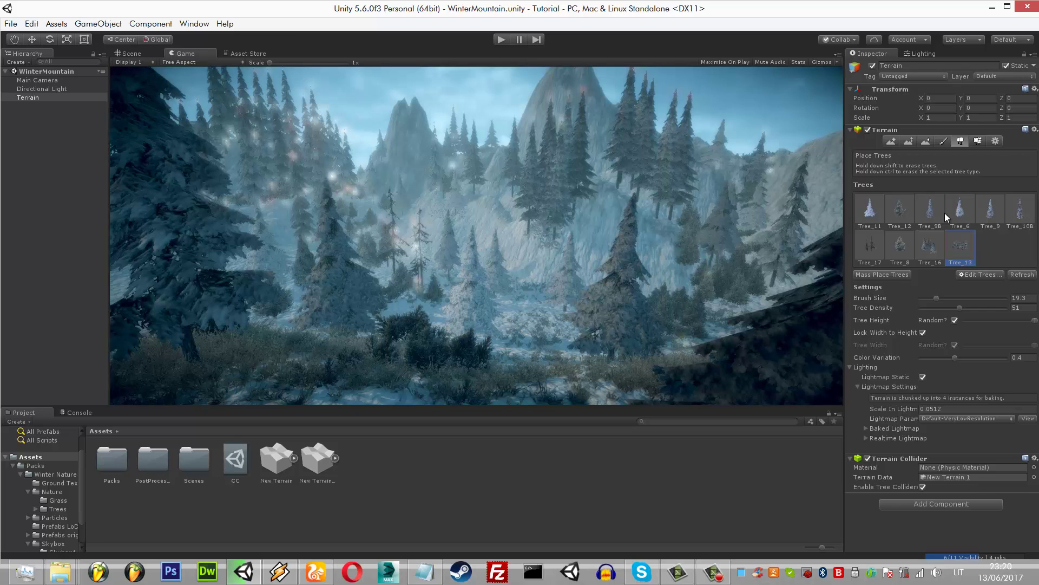
- Open the CC post-processing profile in the Inspector and enter trial values in its settings
key("Up")
left_click(235, 460)
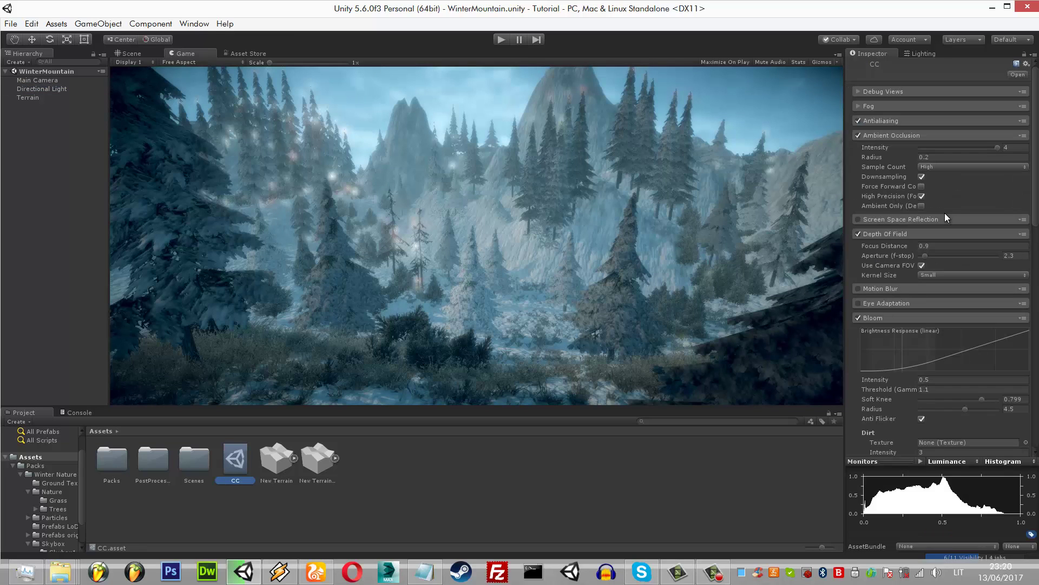
scroll(945, 218, "down", 5)
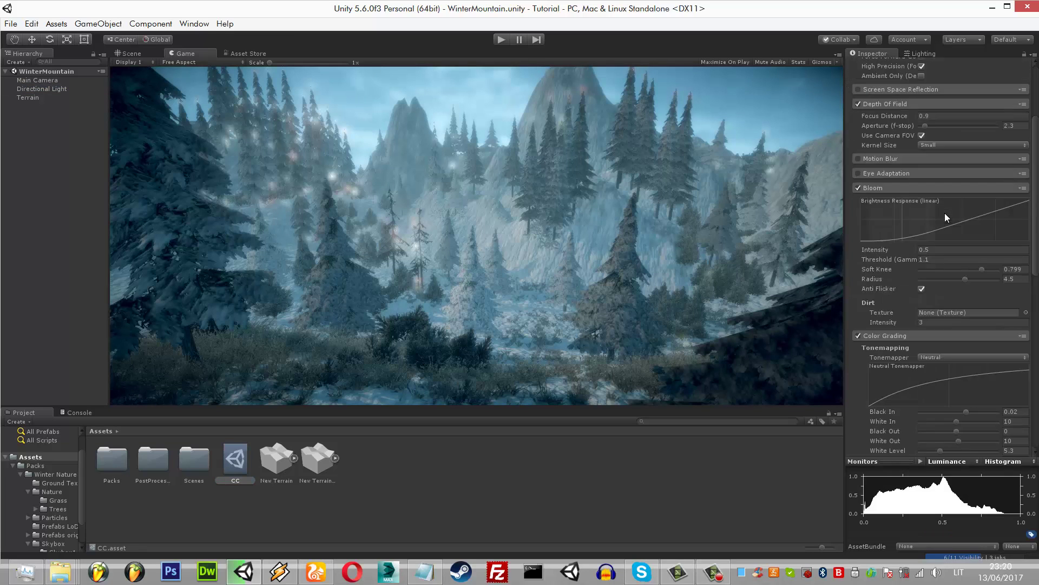
type("0.87")
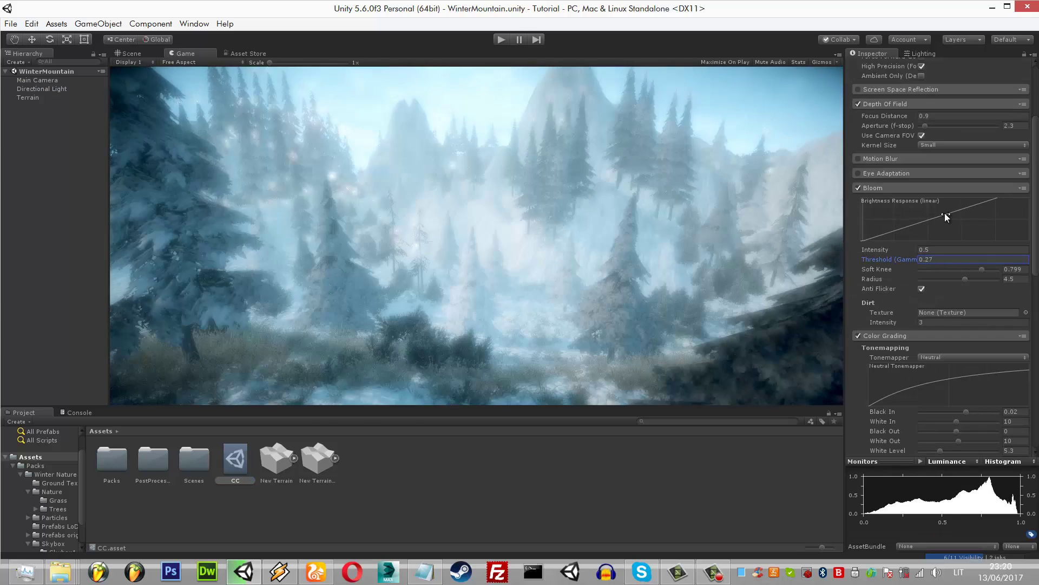
type("2.62")
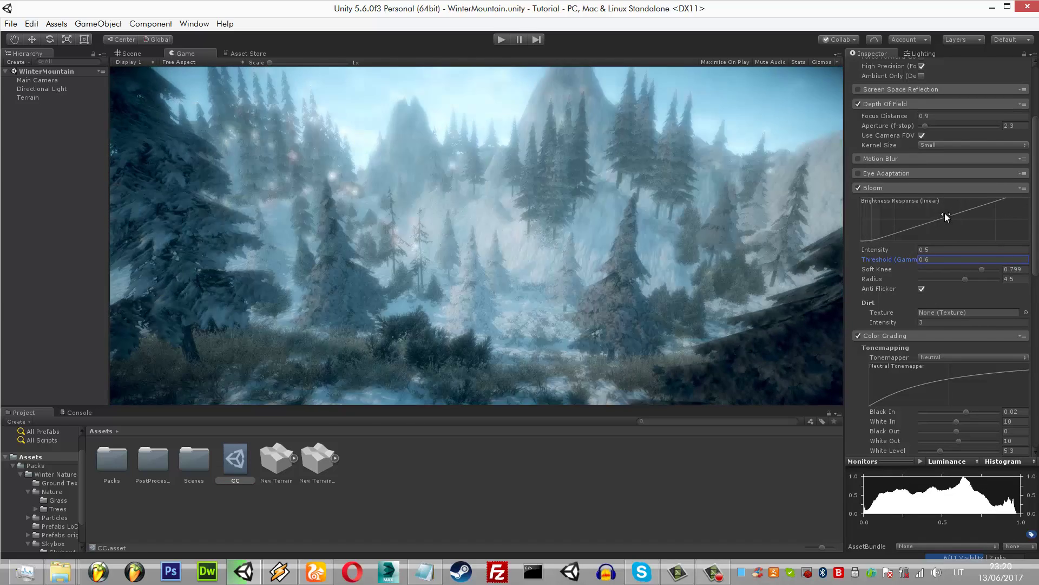
type("0.92")
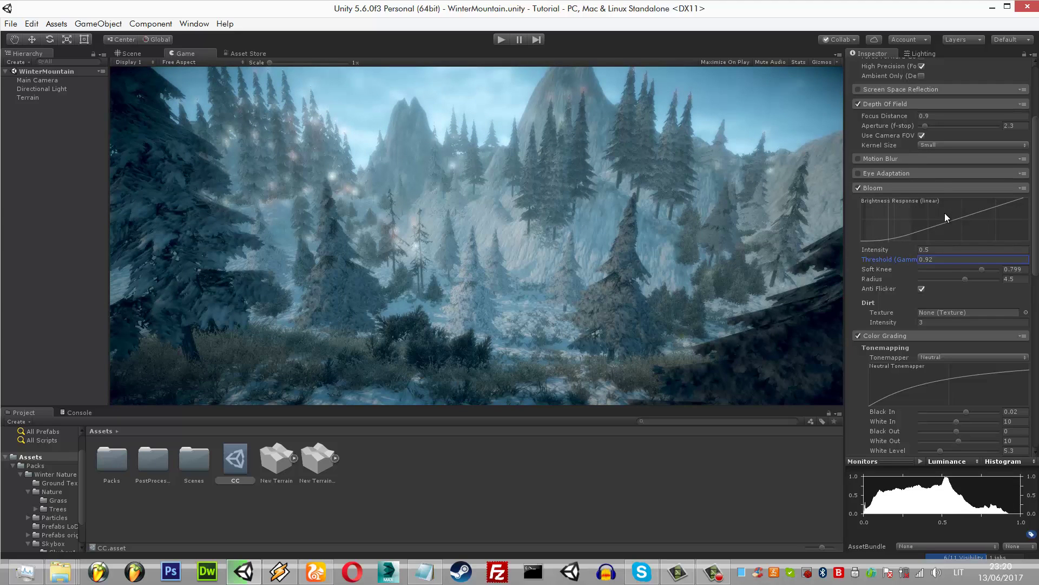
scroll(945, 218, "up", 3)
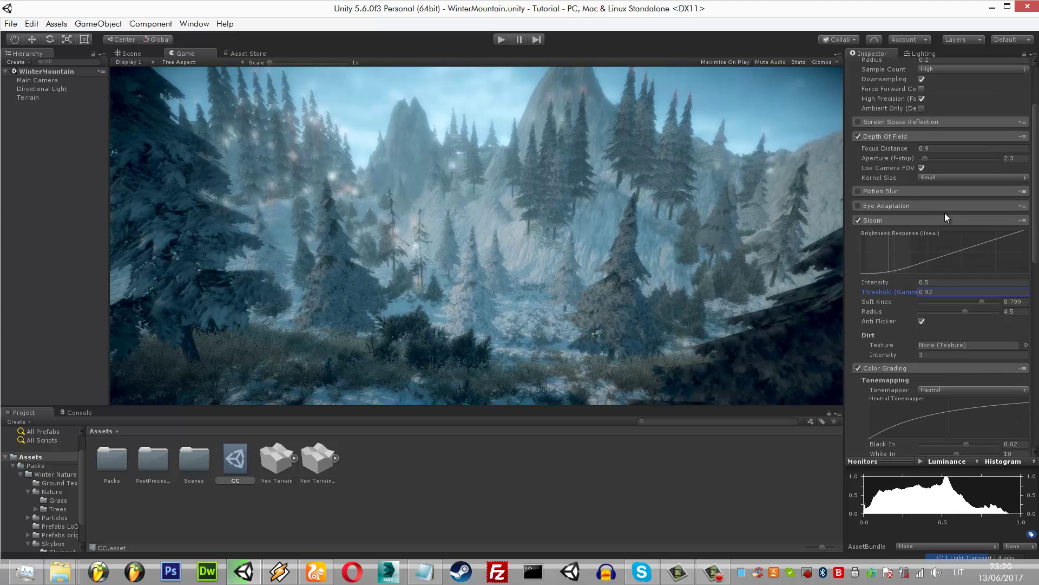
- Try depth of field focus distances around 0.9 and apertures of 1.6, 0.9 and 0.1
key("shift+Tab")
key("shift+Tab")
key("shift+Tab")
type("0.94")
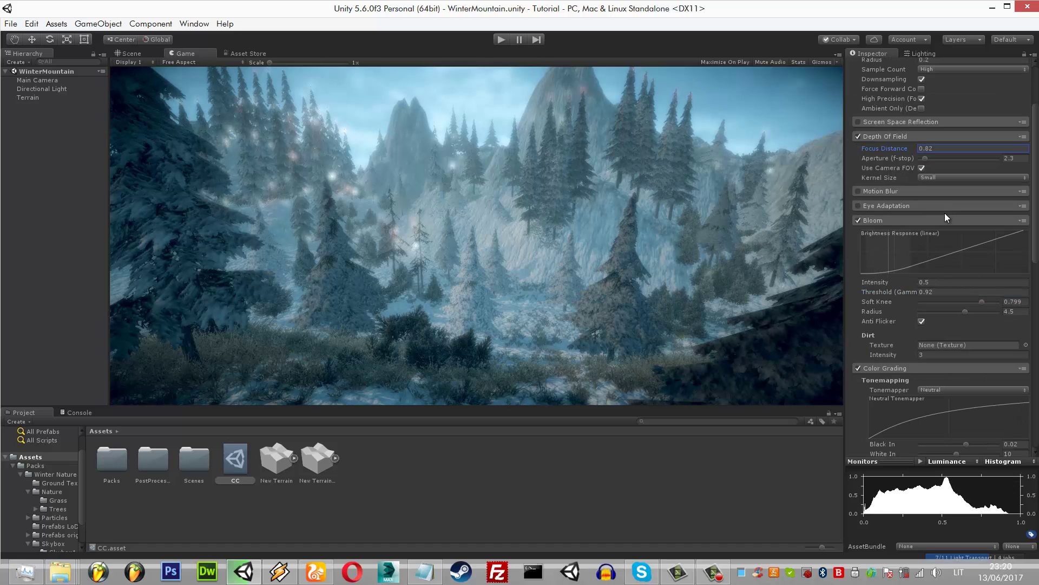
key("BackSpace")
key("BackSpace")
type("71")
key("BackSpace")
key("BackSpace")
type("9")
key("Tab")
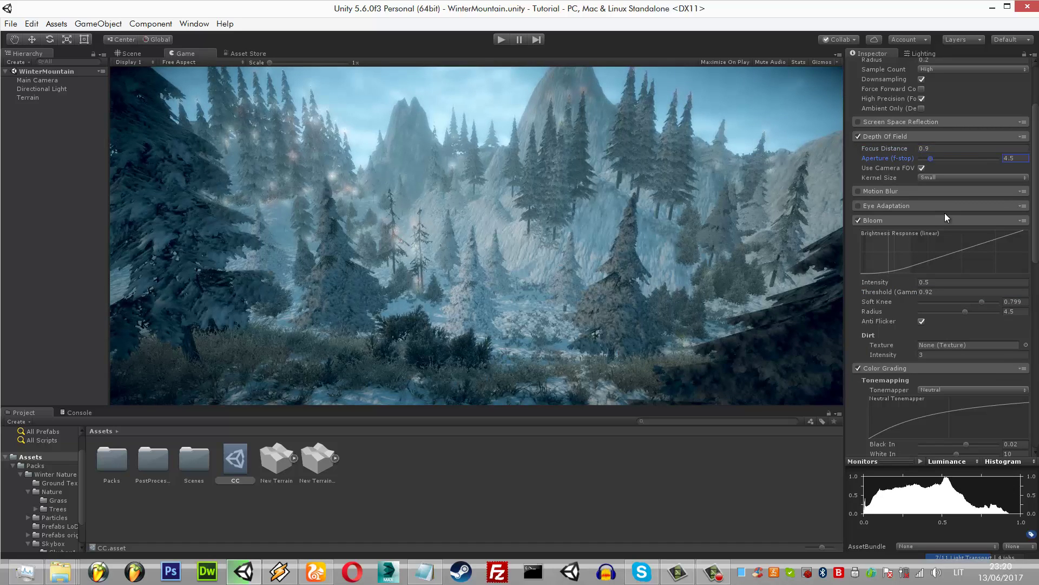
type("1.6")
key("BackSpace")
key("BackSpace")
key("BackSpace")
type("0.9")
key("BackSpace")
type("1")
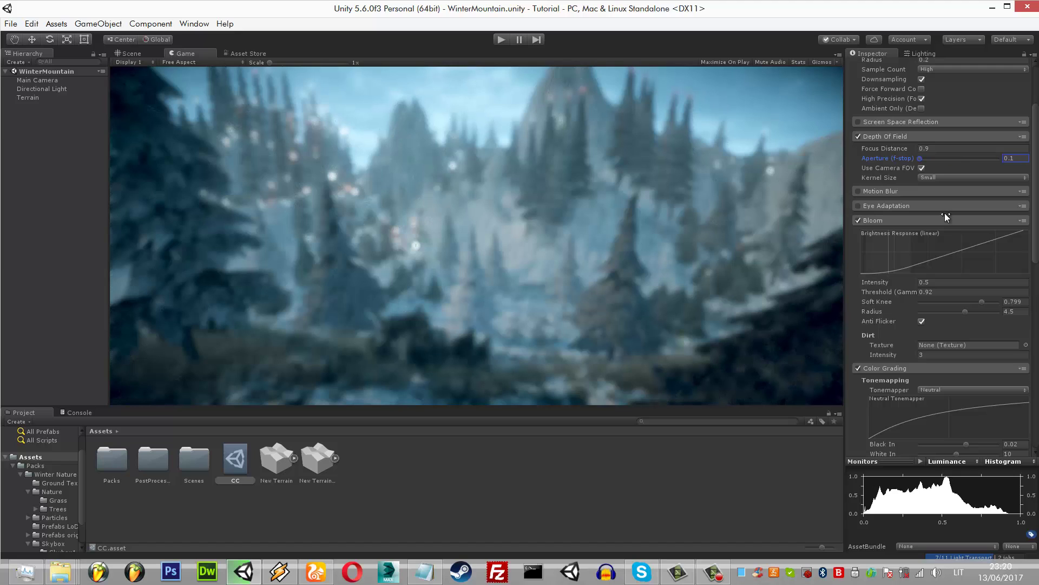
- Test focus distances from 13.86 to 18.53, settling on 15.59
key("shift+Tab")
type("1.15")
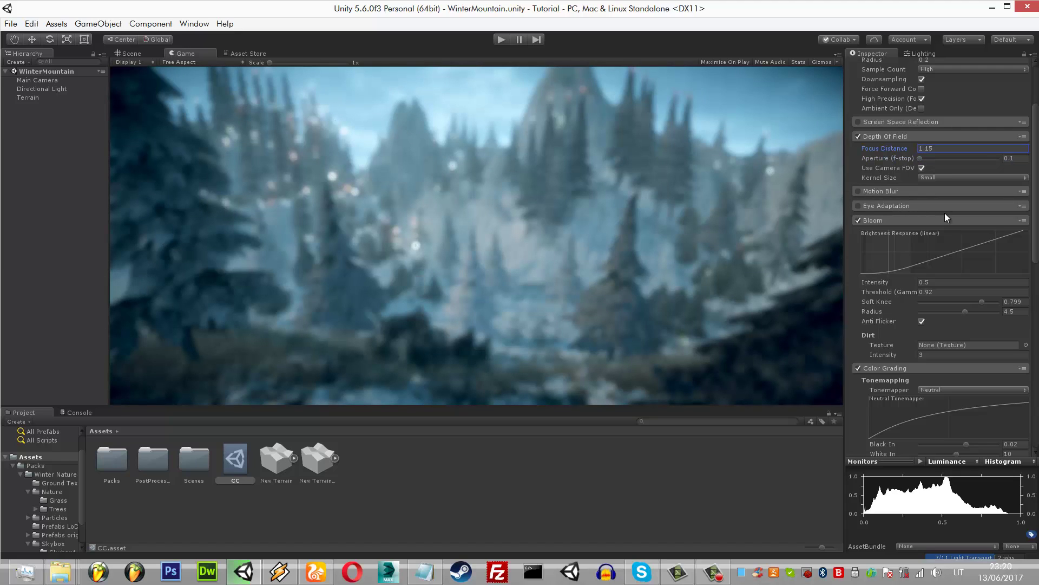
key("BackSpace")
type("9")
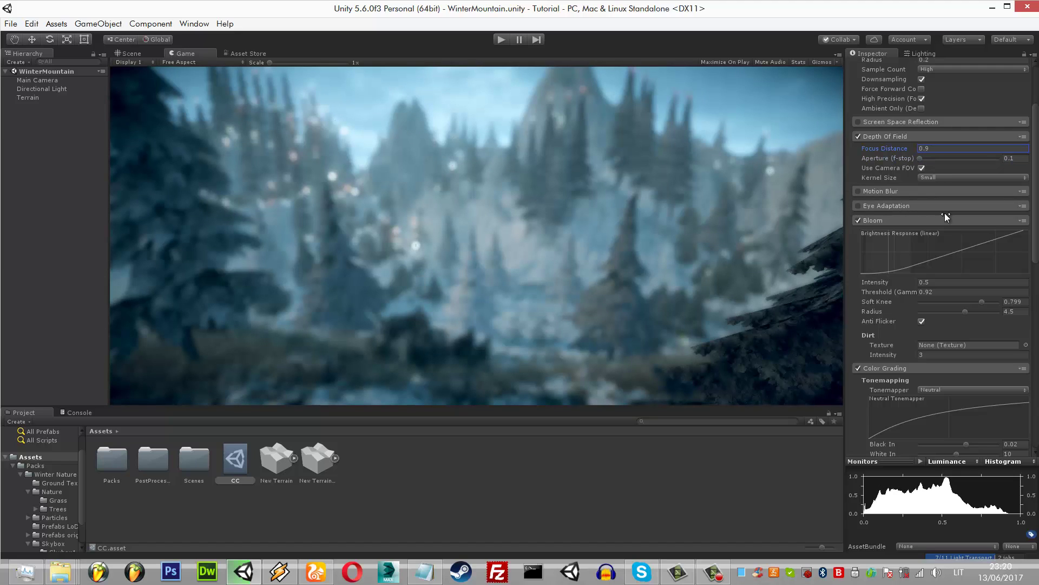
key("BackSpace")
type("38")
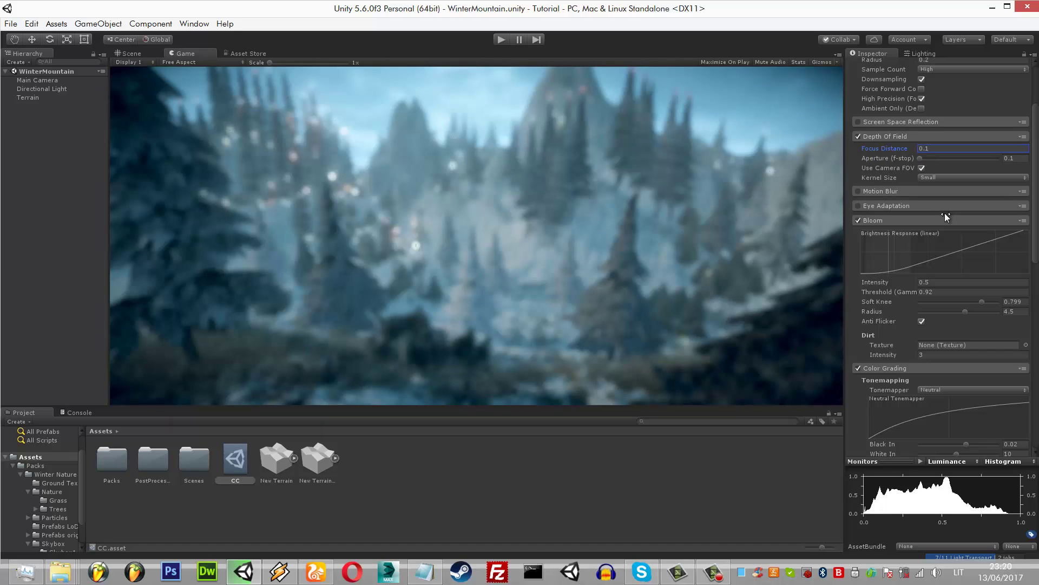
type("13.73")
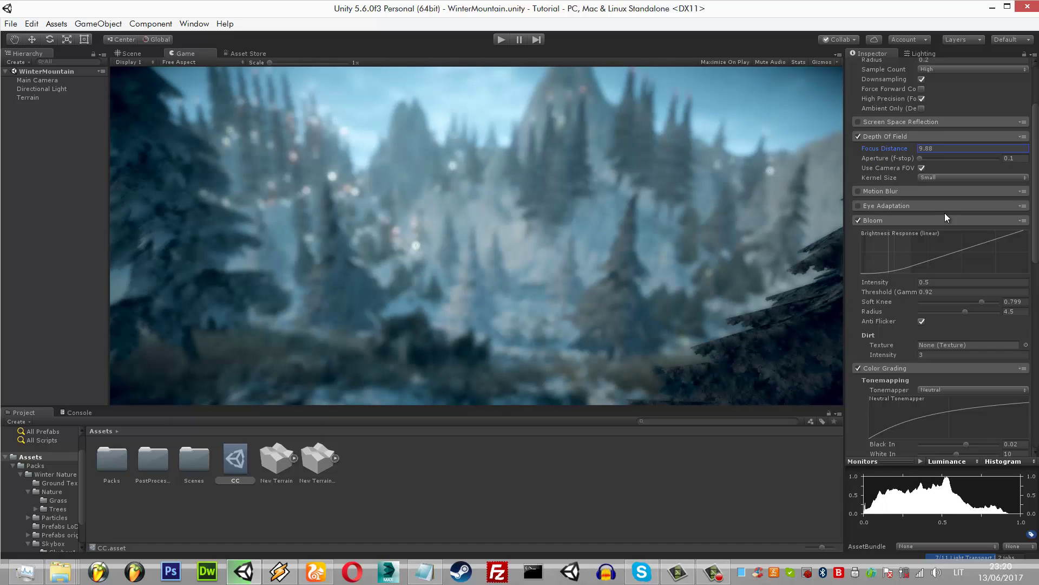
key("BackSpace")
key("BackSpace")
type("86")
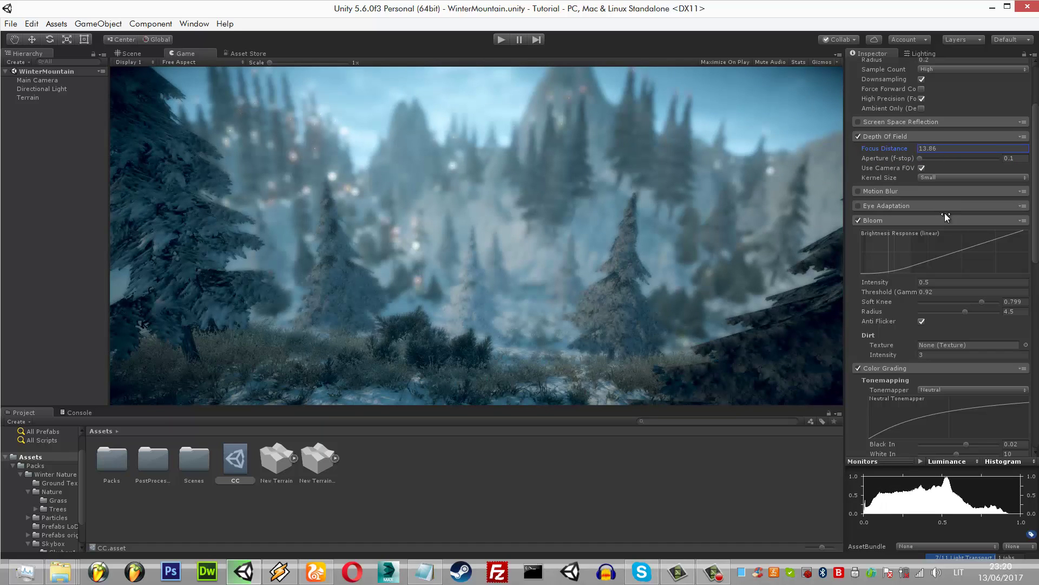
key("BackSpace")
key("BackSpace")
key("BackSpace")
type("5.14")
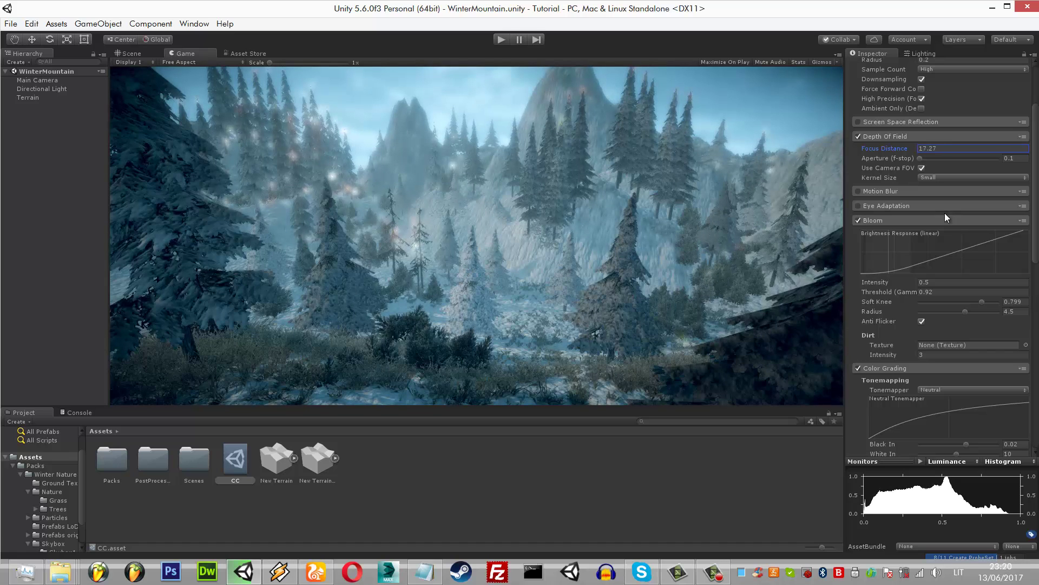
key("BackSpace")
key("BackSpace")
key("BackSpace")
type("8.53")
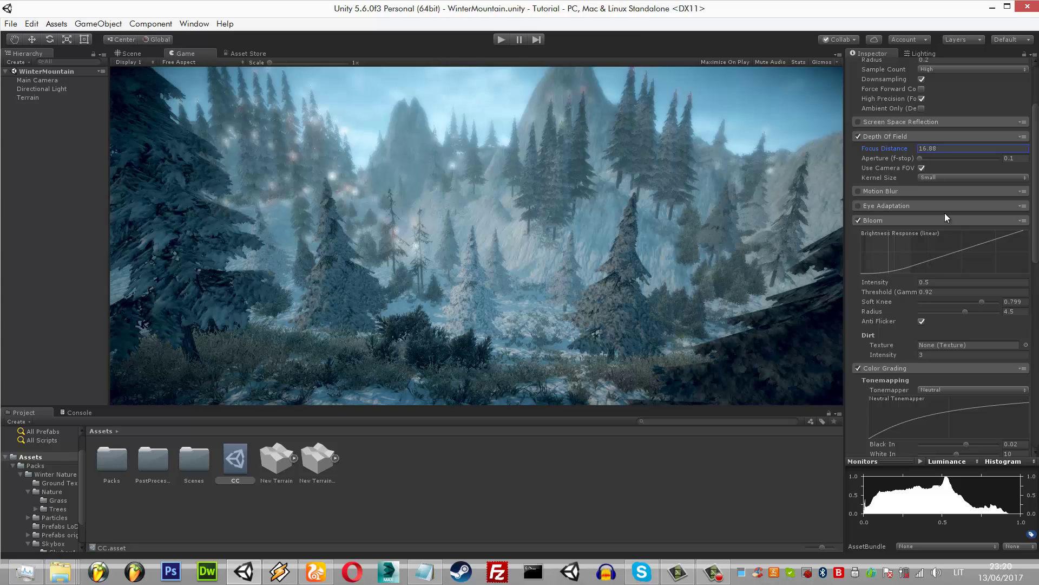
key("BackSpace")
key("BackSpace")
key("BackSpace")
type("5.59")
- Set the aperture to 0.115 and switch Bloom off to compare the look
key("Tab")
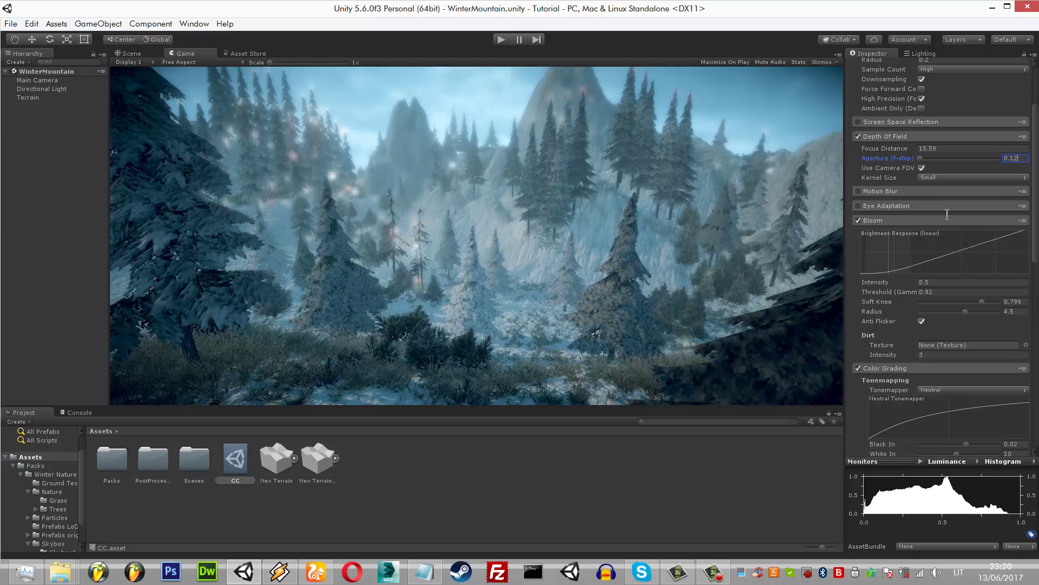
type("1")
type("5")
key("Return")
mouse_move(243, 571)
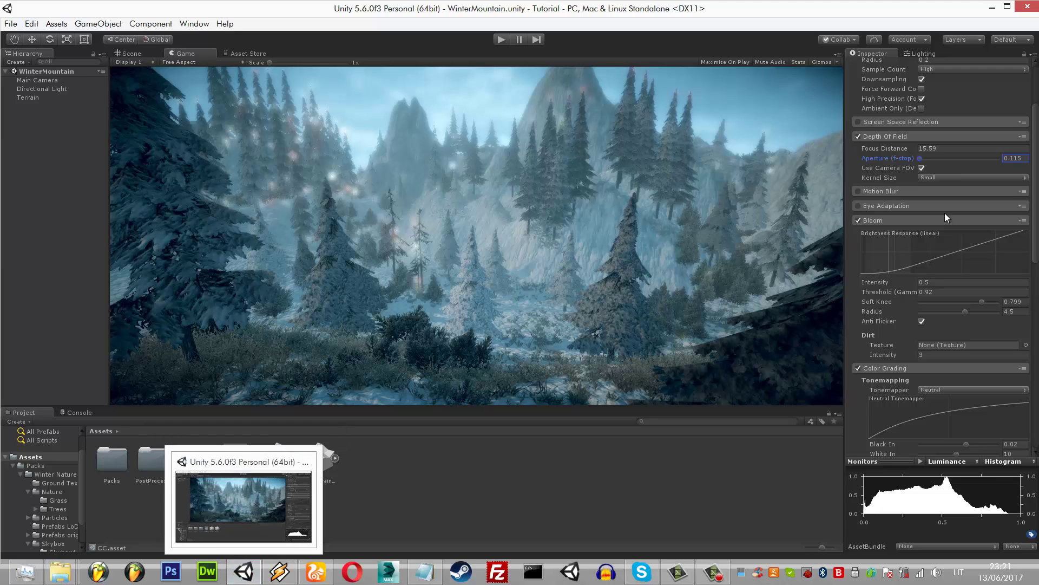
left_click(857, 221)
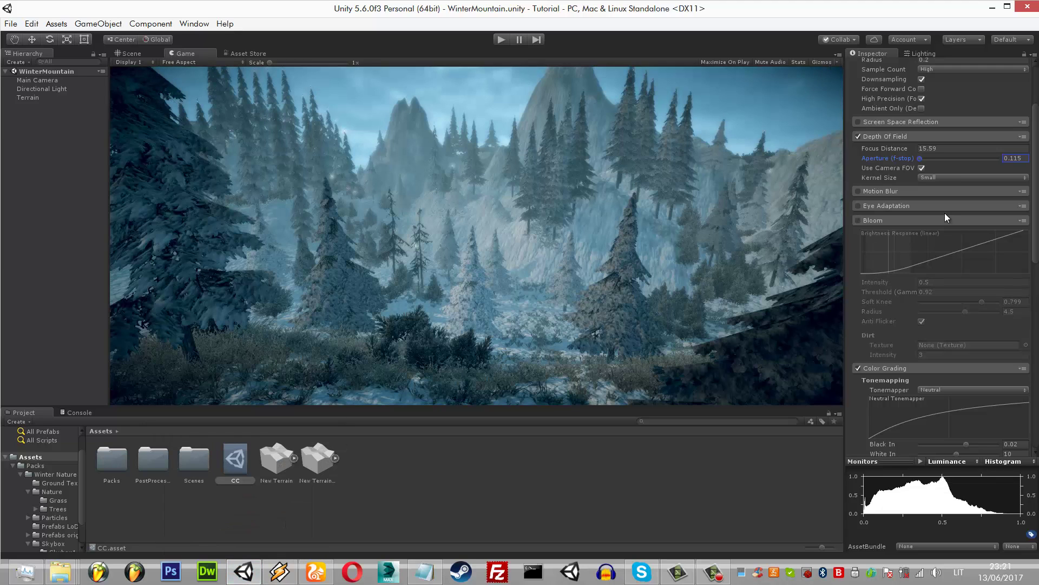
- Turn Bloom back on with radius 5.71, soft knee 1 and threshold 0.8
key("ctrl+z")
scroll(946, 218, "down", 3)
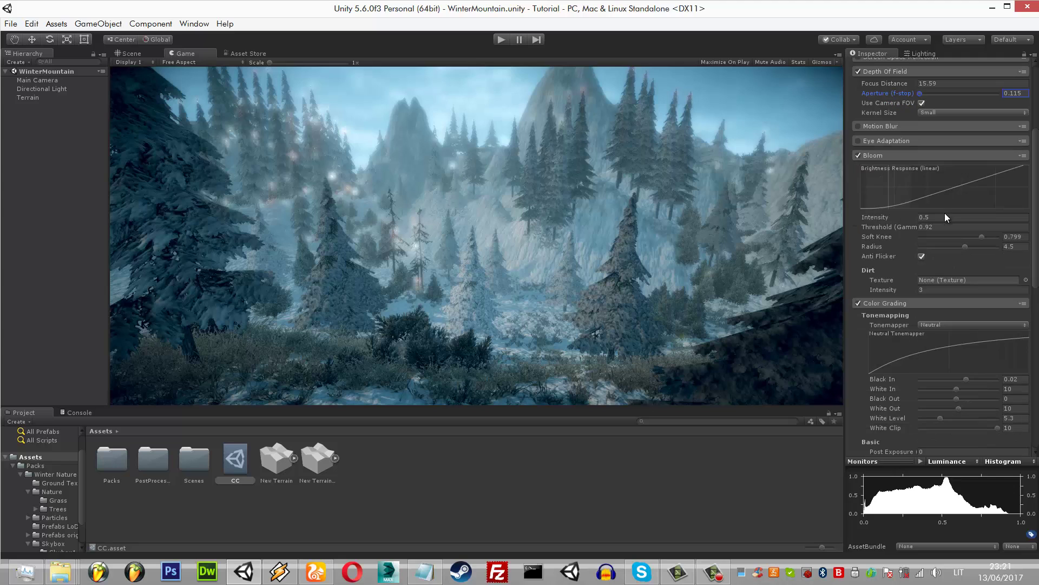
key("ctrl+z")
key("ctrl+z")
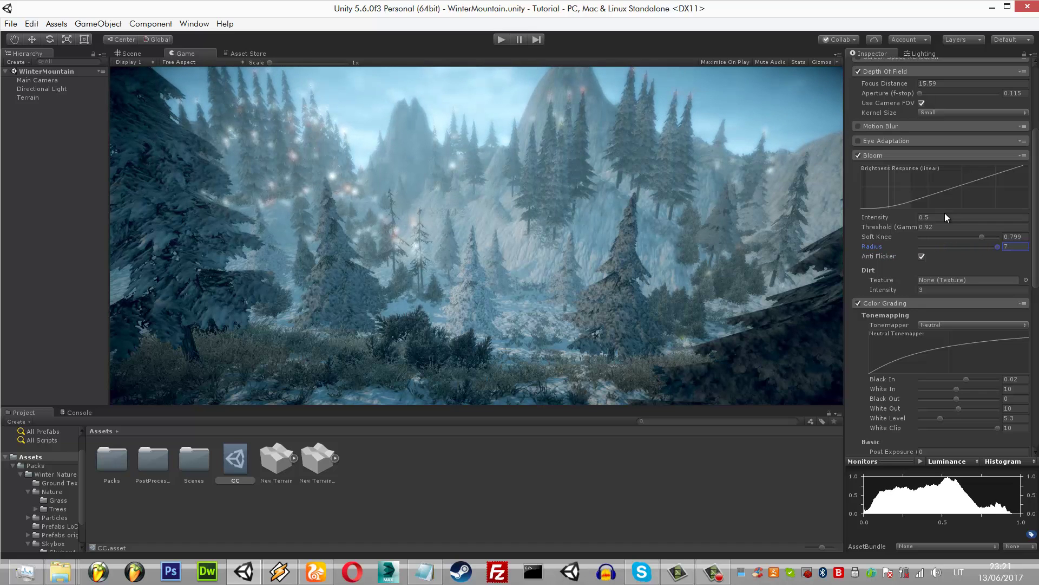
key("ctrl+z")
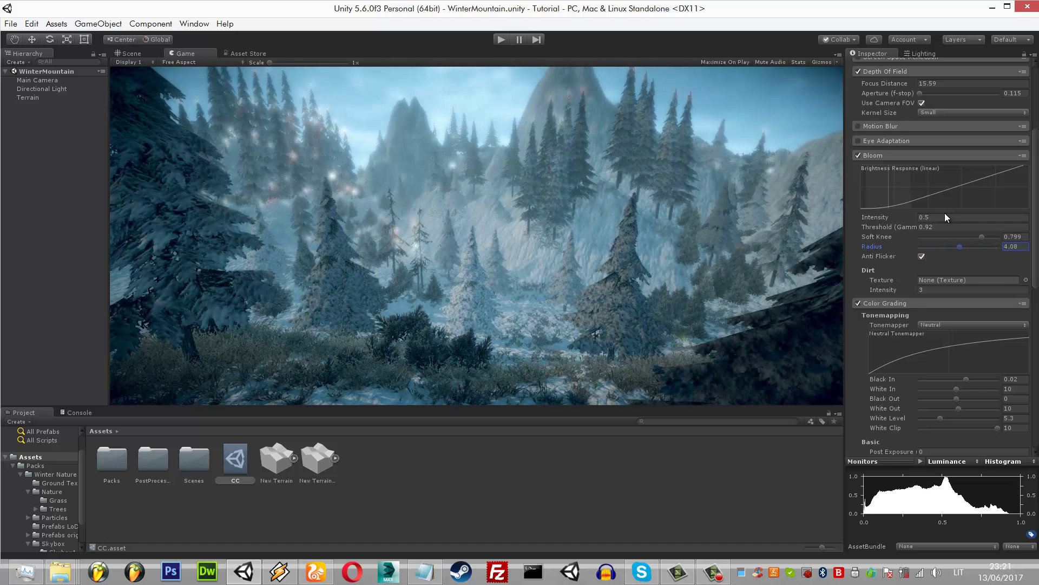
key("ctrl+z")
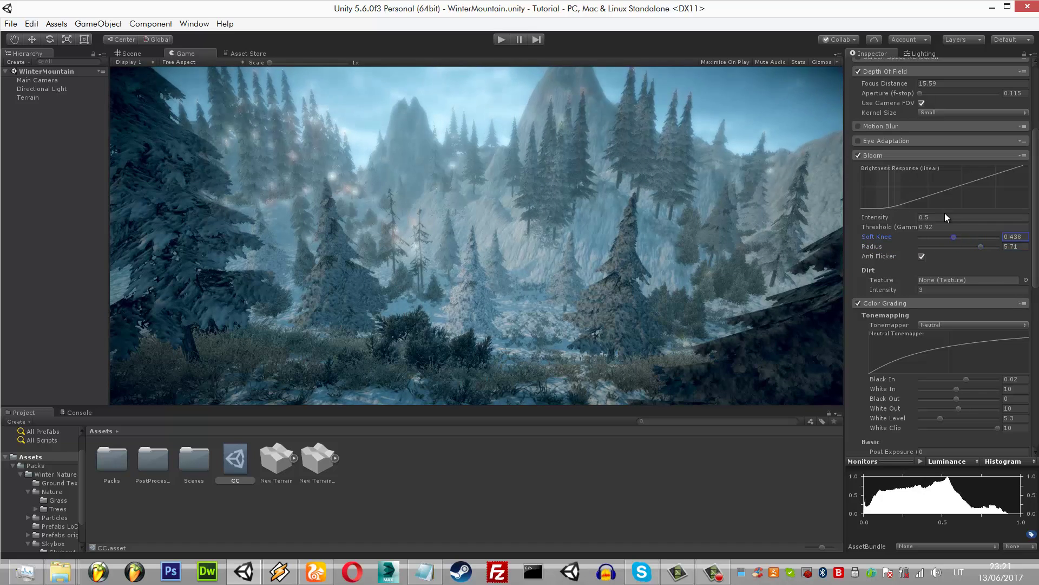
type("1")
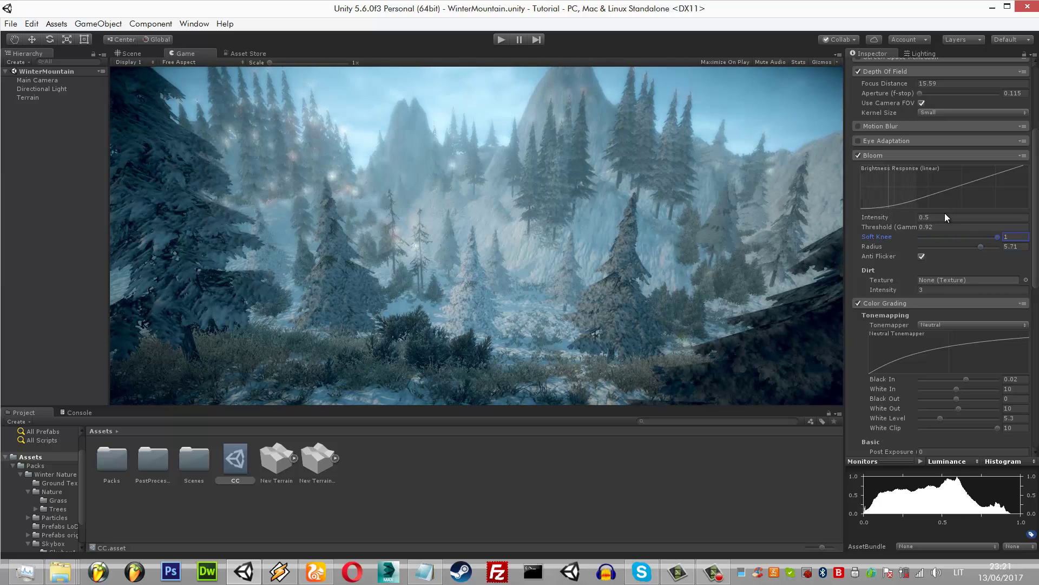
key("ctrl+z")
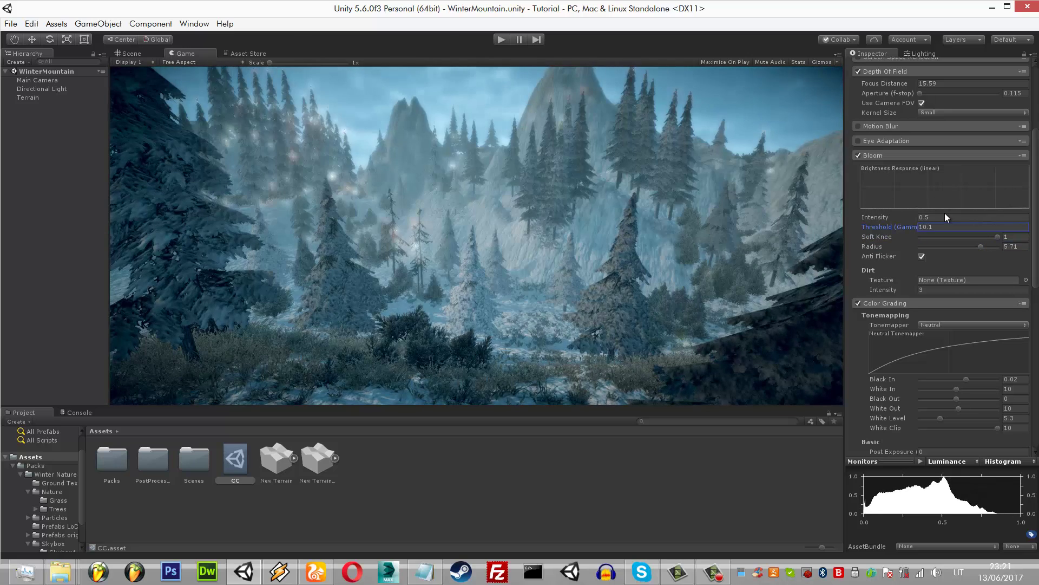
type("0.6")
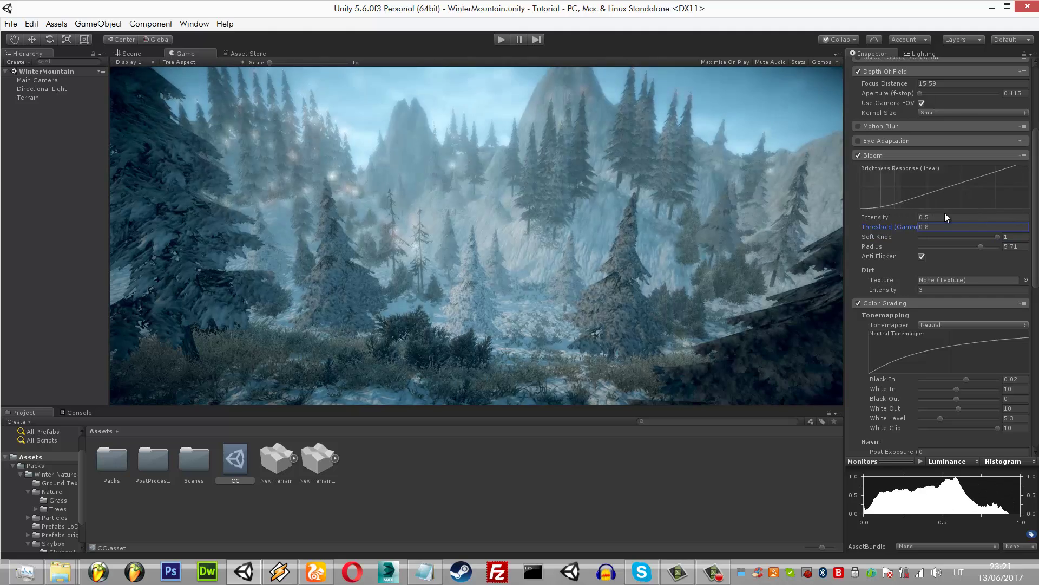
key("ctrl+z")
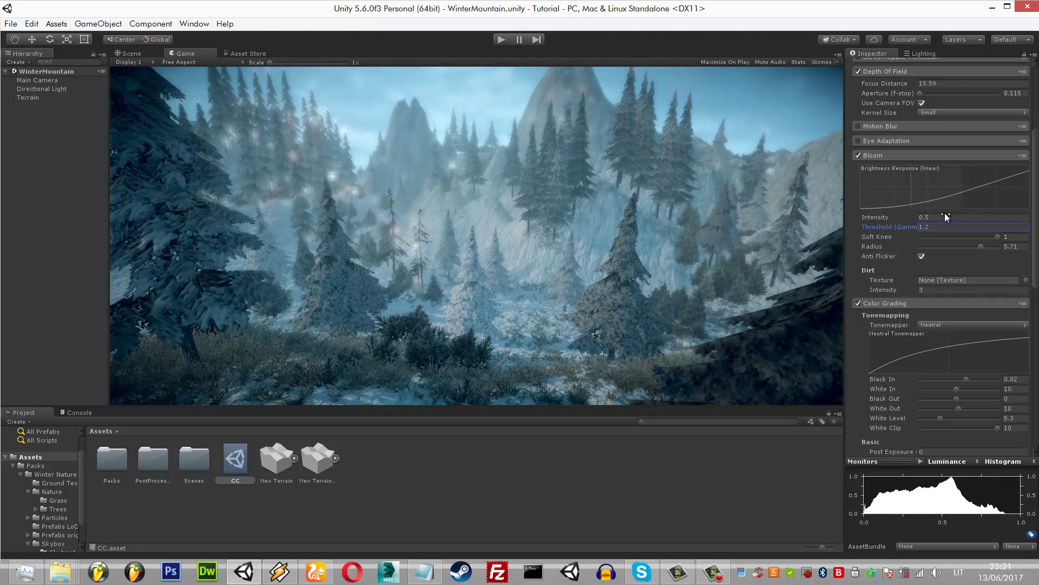
- Try bloom intensities of 0.35 and 0.45 before lowering it to 0.4
left_click(946, 217)
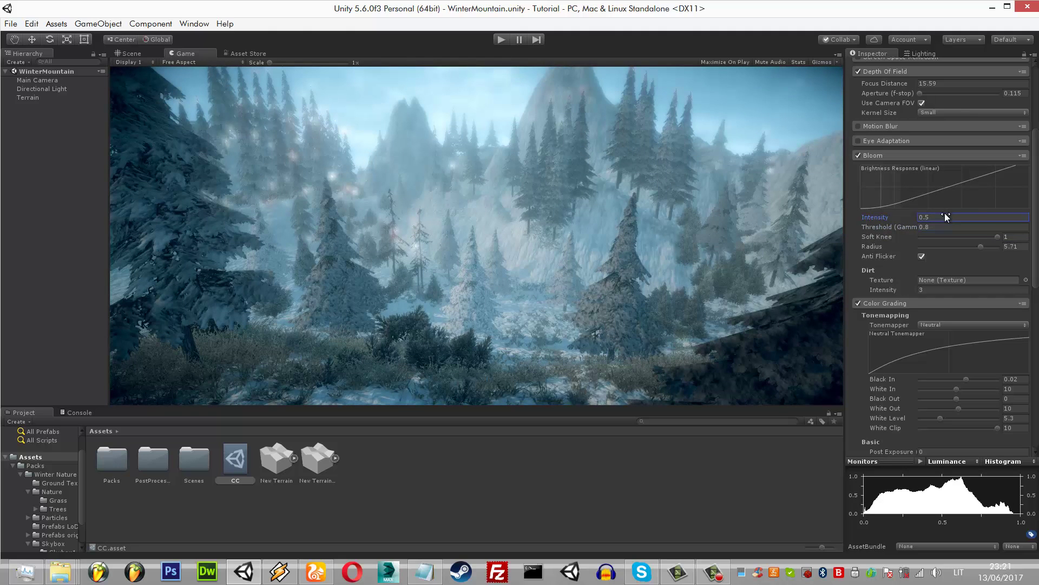
type("0.980.32")
key("BackSpace")
type("5")
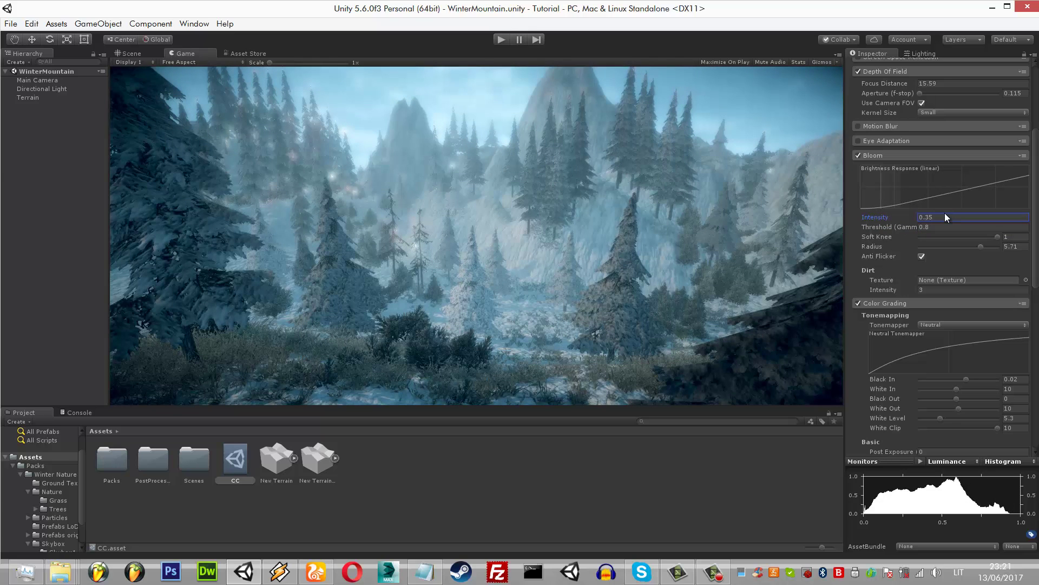
mouse_move(244, 572)
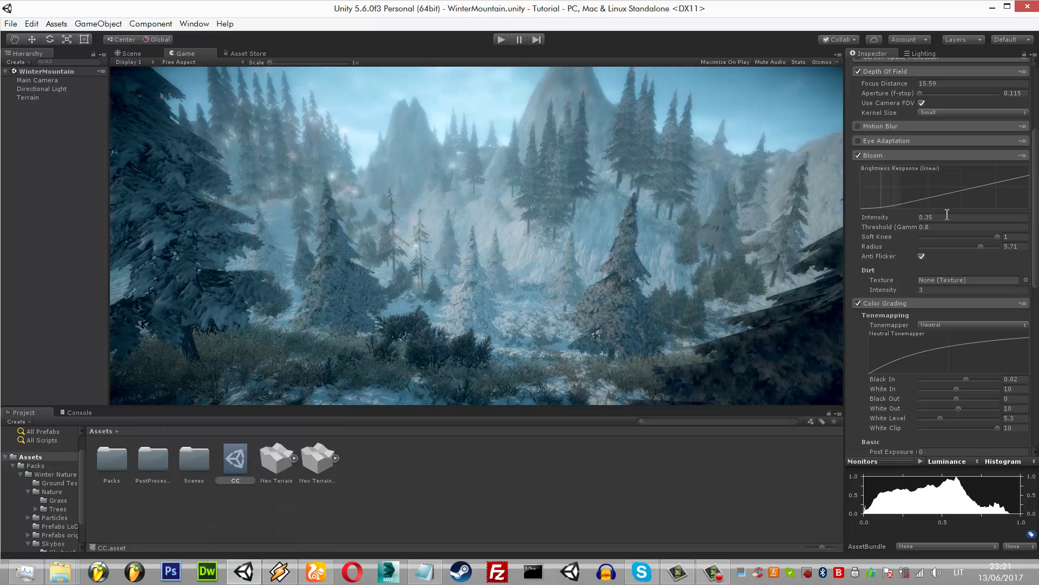
left_click(946, 217)
type("0")
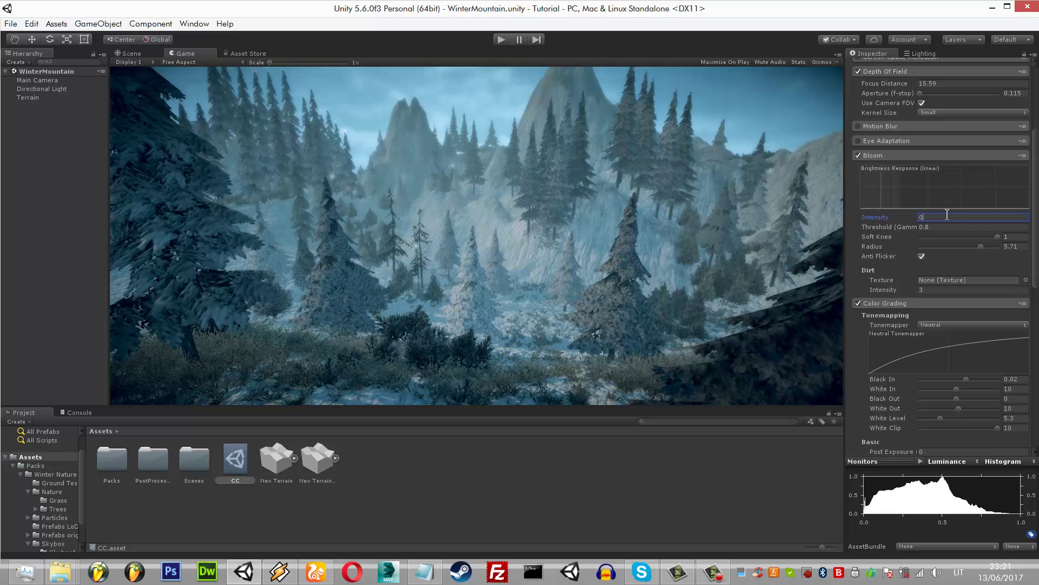
type(".,5")
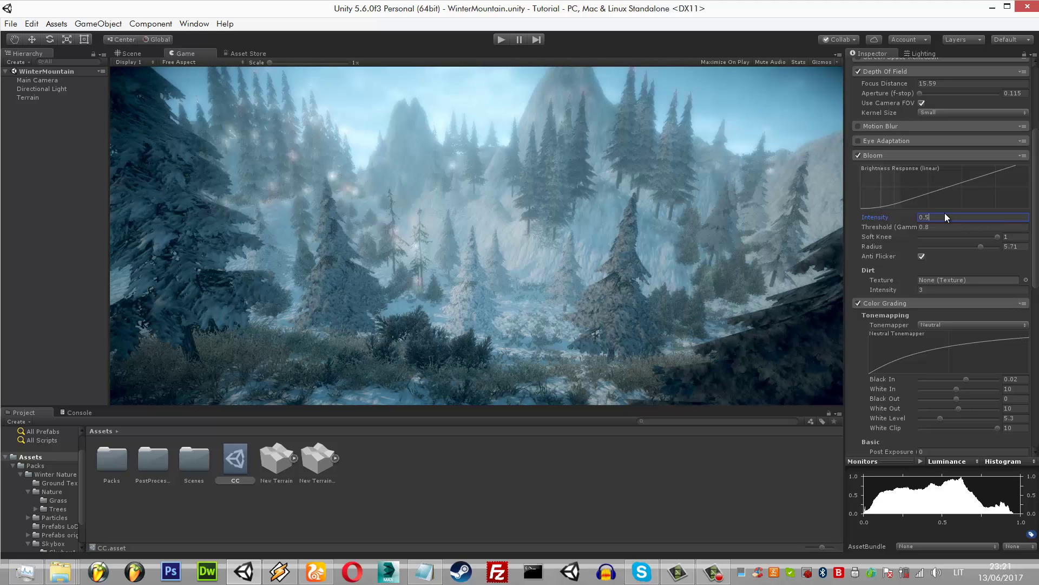
key("BackSpace")
type("45")
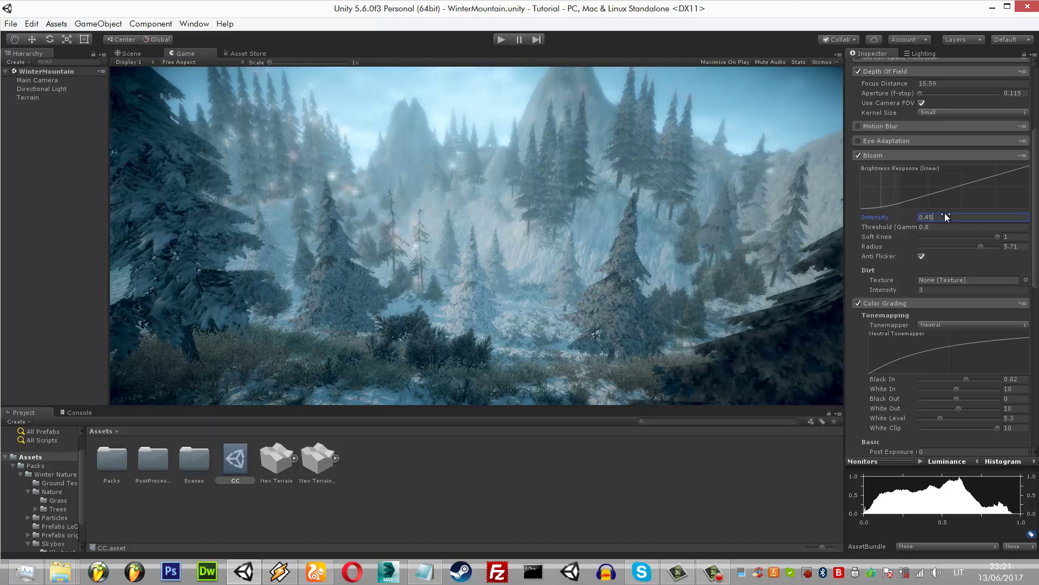
key("BackSpace")
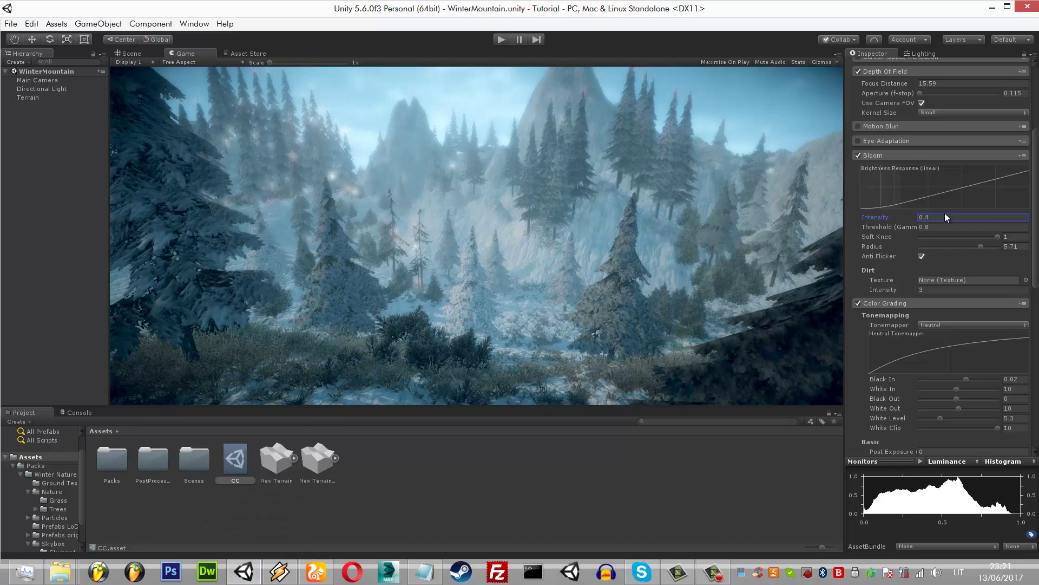
scroll(946, 217, "up", 3)
- Try post exposure 0.45, reset it to 0, and enter Tonemapping White Level 1.2
scroll(946, 217, "up", 5)
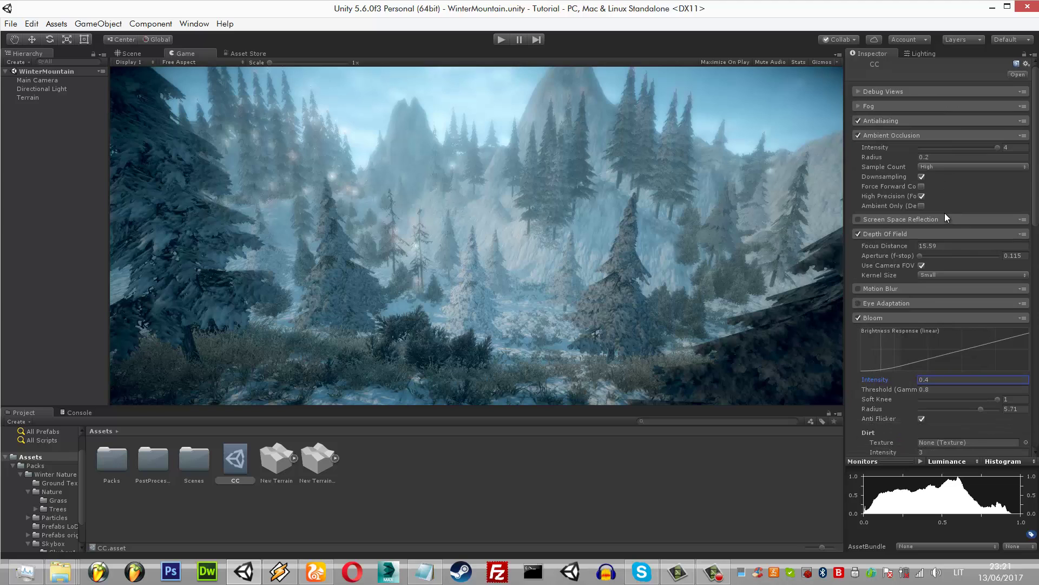
scroll(946, 217, "down", 5)
scroll(946, 217, "down", 5)
scroll(947, 217, "down", 5)
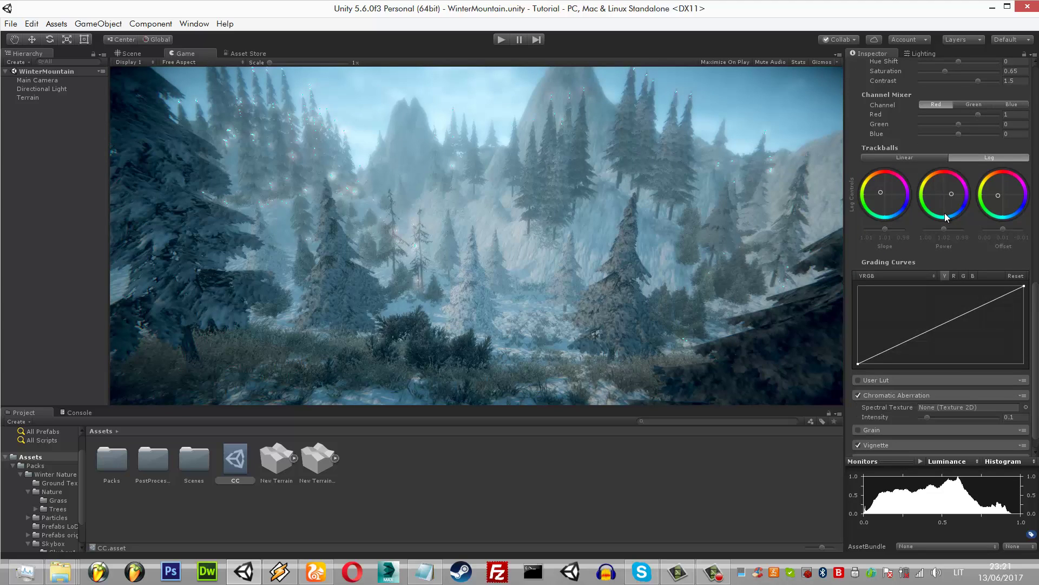
scroll(946, 217, "up", 4)
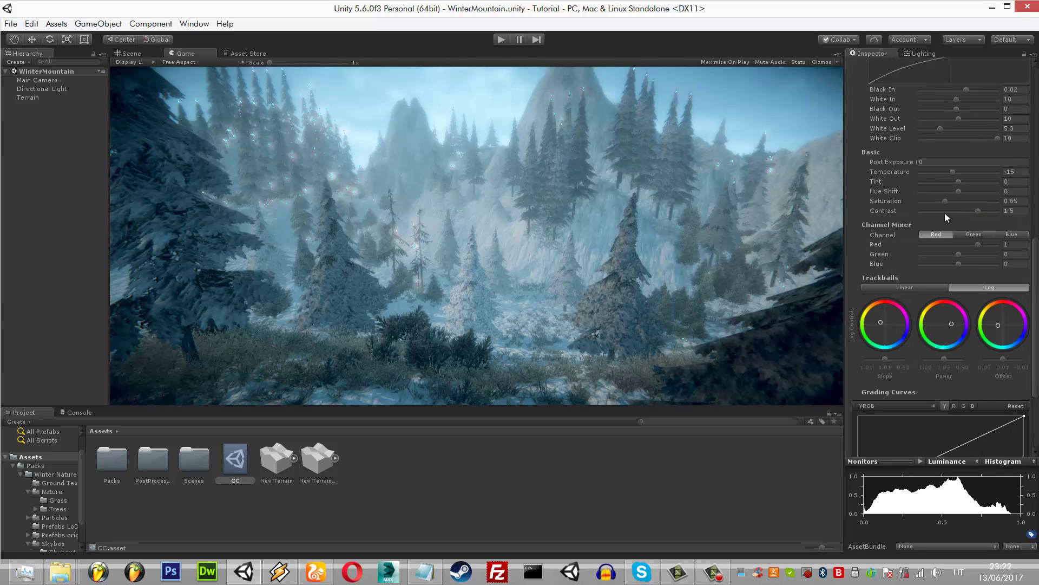
scroll(947, 217, "up", 2)
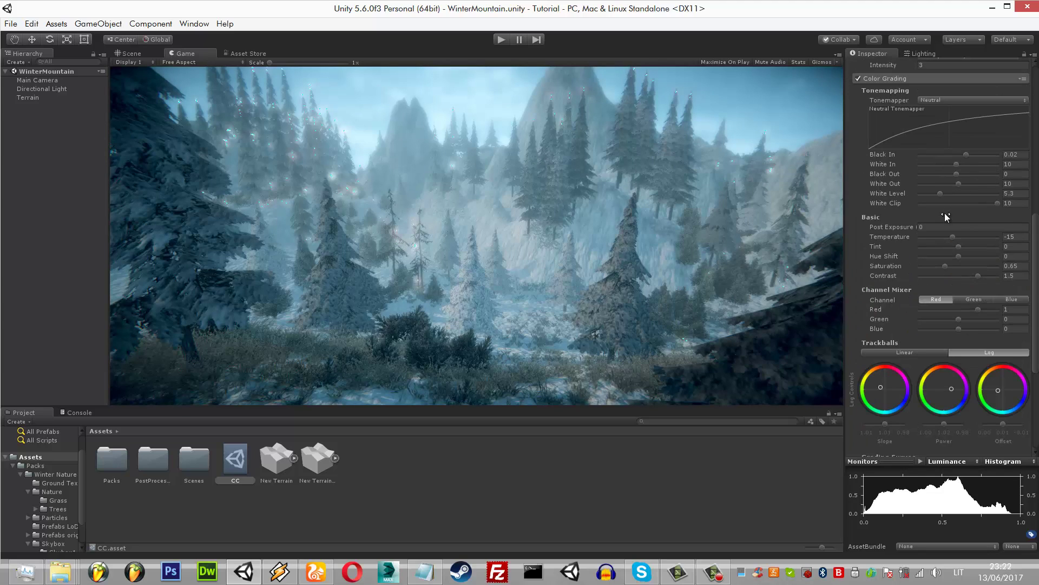
type("0.03")
key("BackSpace")
key("BackSpace")
type("45")
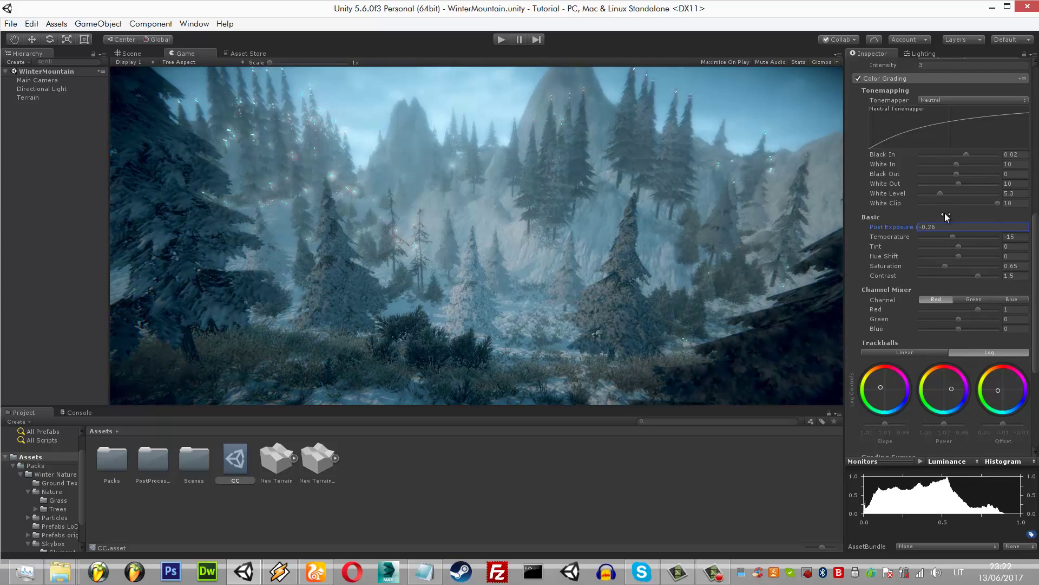
key("BackSpace")
key("BackSpace")
key("BackSpace")
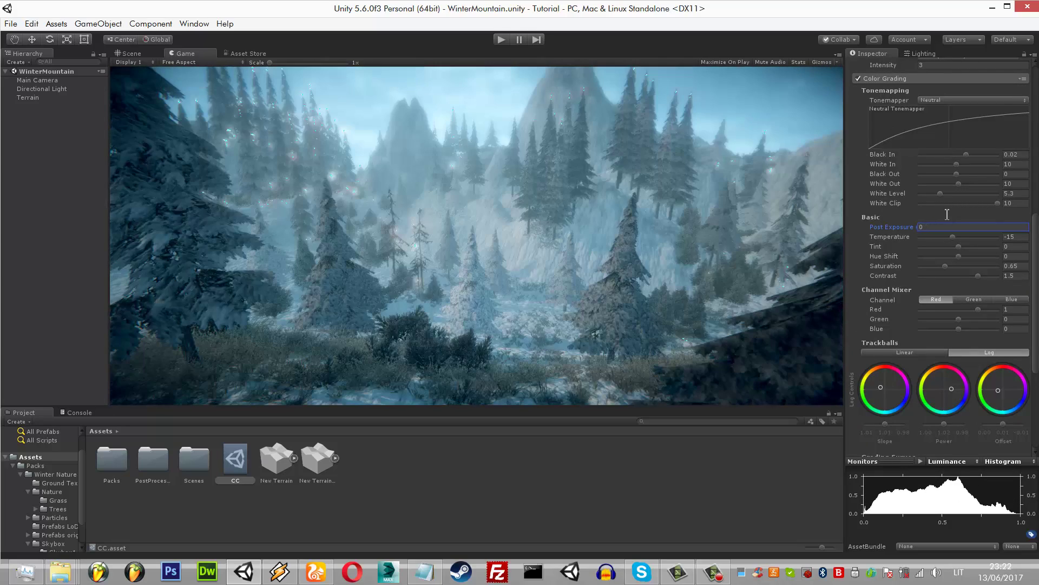
left_click(947, 217)
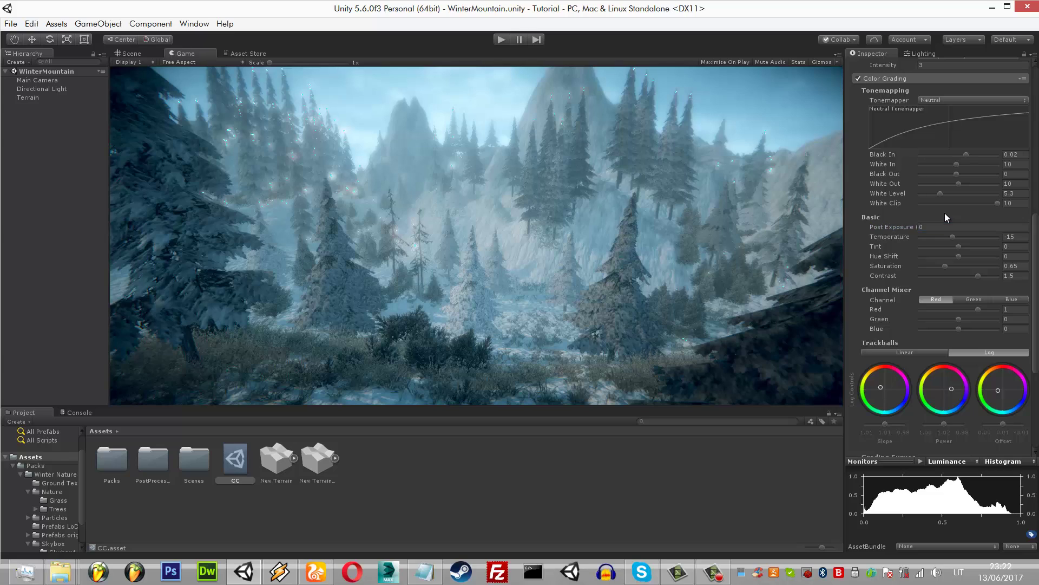
type("1.2")
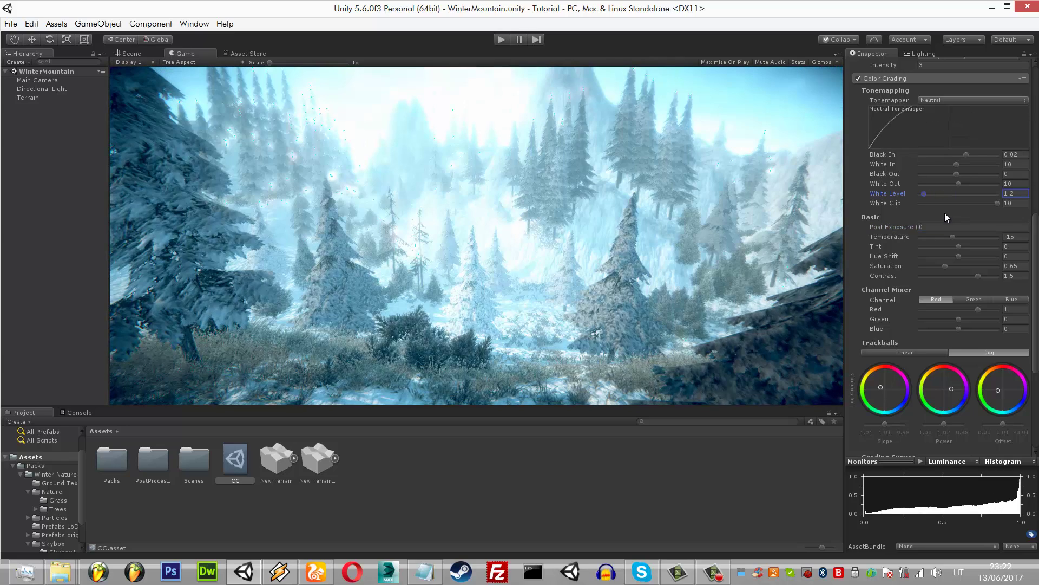
- Try White Level values of 1.3, 2 and 3, landing on 2.5
key("BackSpace")
type("3")
key("BackSpace")
type("2")
key("BackSpace")
key("BackSpace")
key("BackSpace")
type("2")
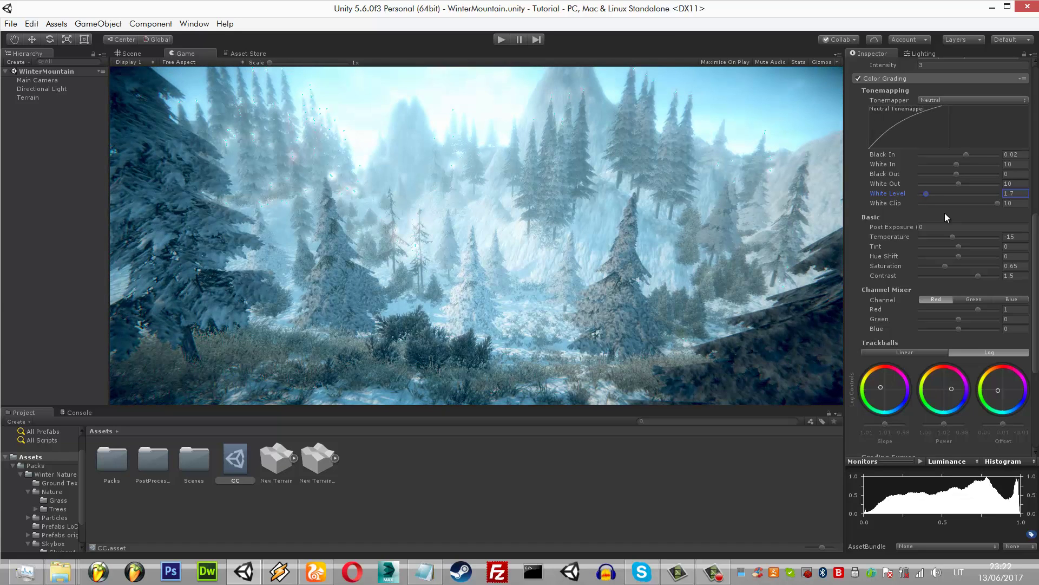
key("Return")
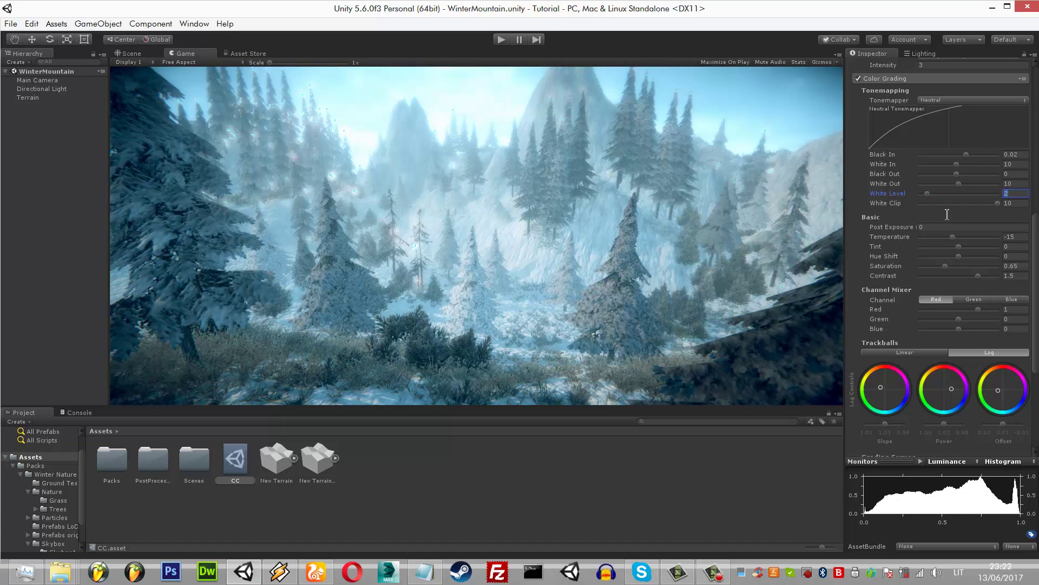
key("BackSpace")
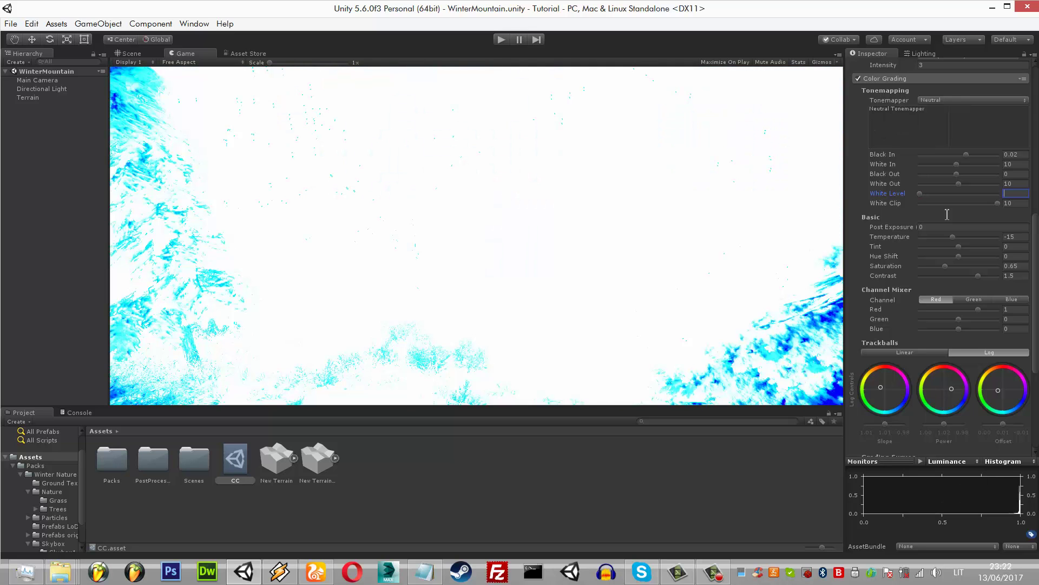
type("3")
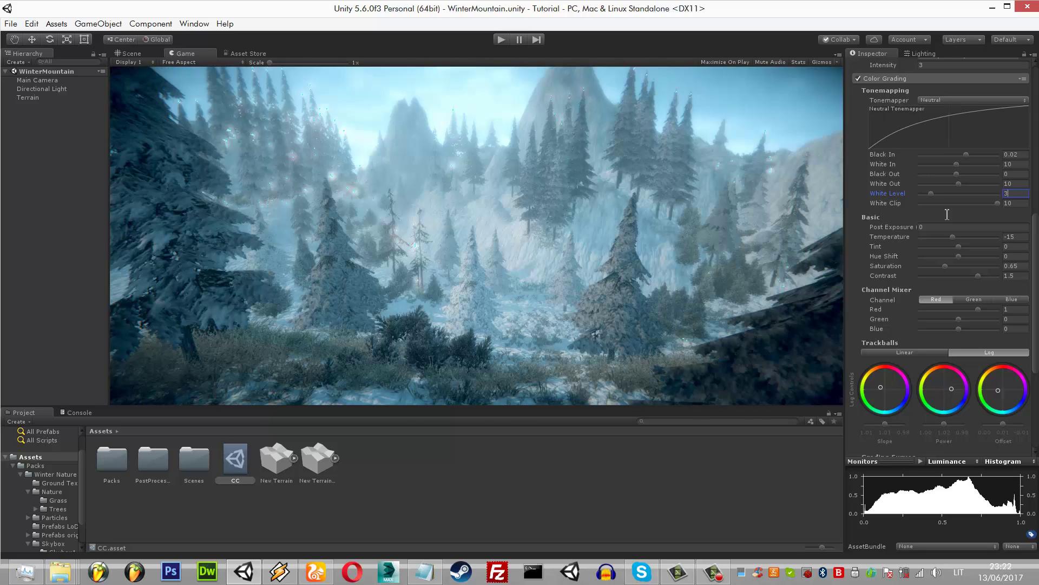
key("BackSpace")
type("2.5")
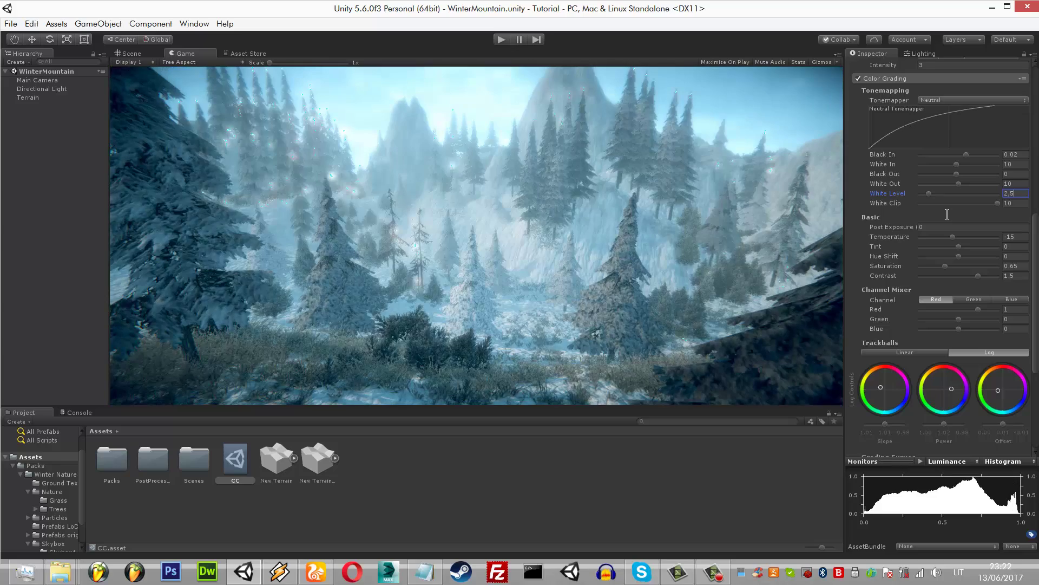
- Try White Clip 9.75 and 7.19, revise White Level, then set White Clip to 8
key("Tab")
key("BackSpace")
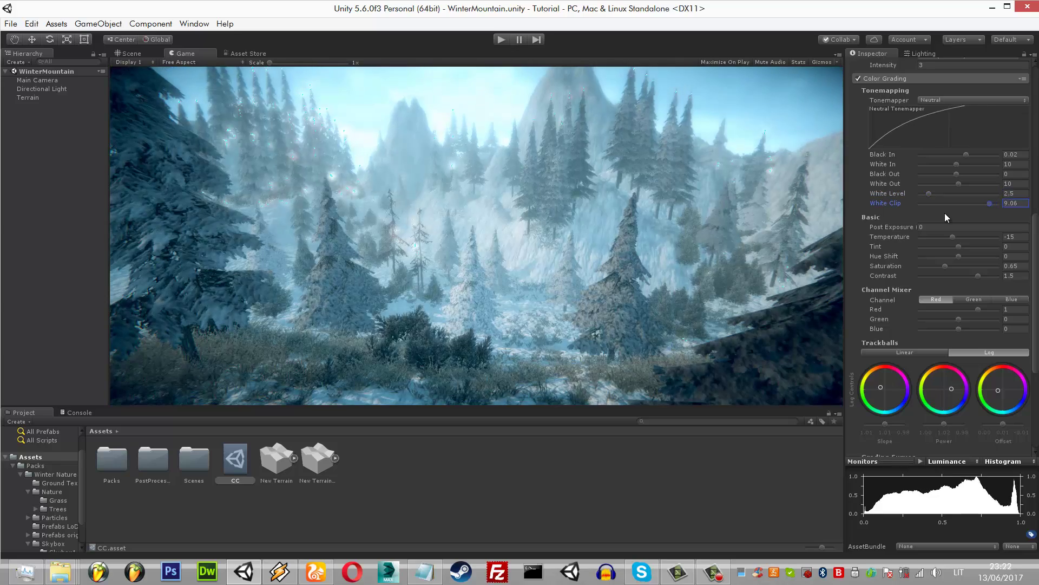
type("9.75")
key("BackSpace")
key("BackSpace")
key("BackSpace")
type("7.19")
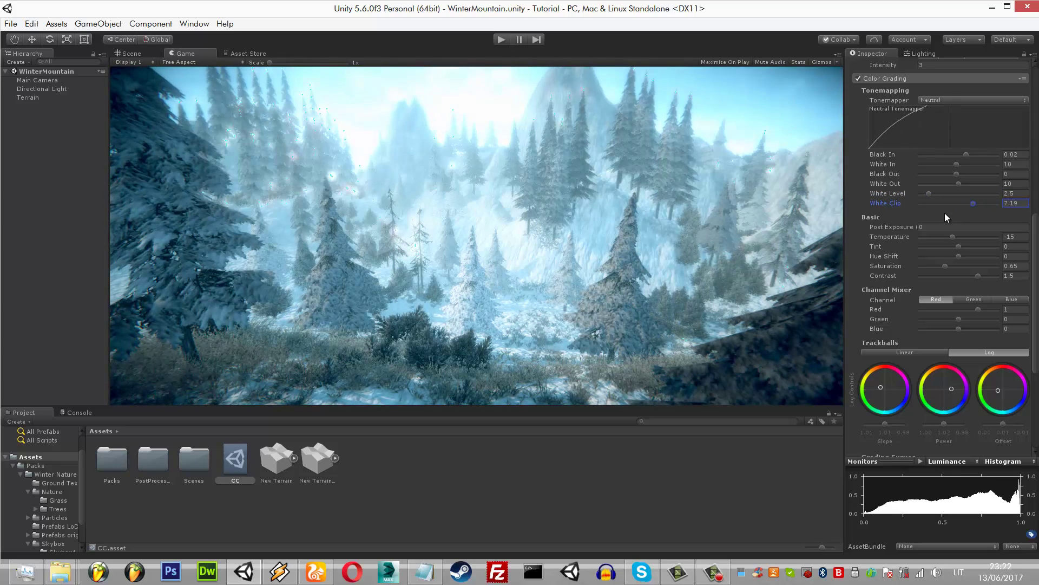
key("shift+Tab")
type("4")
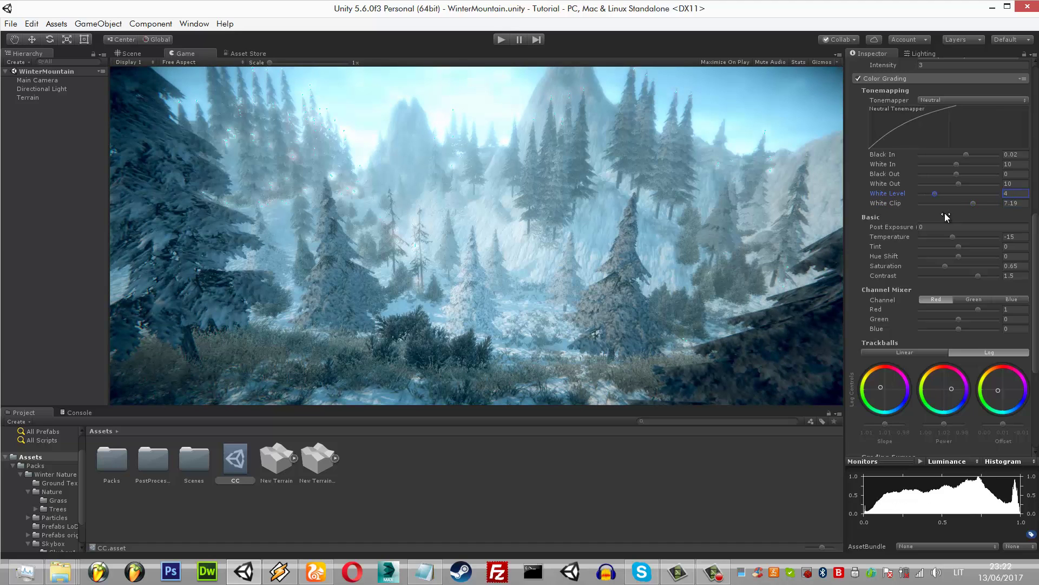
type("5")
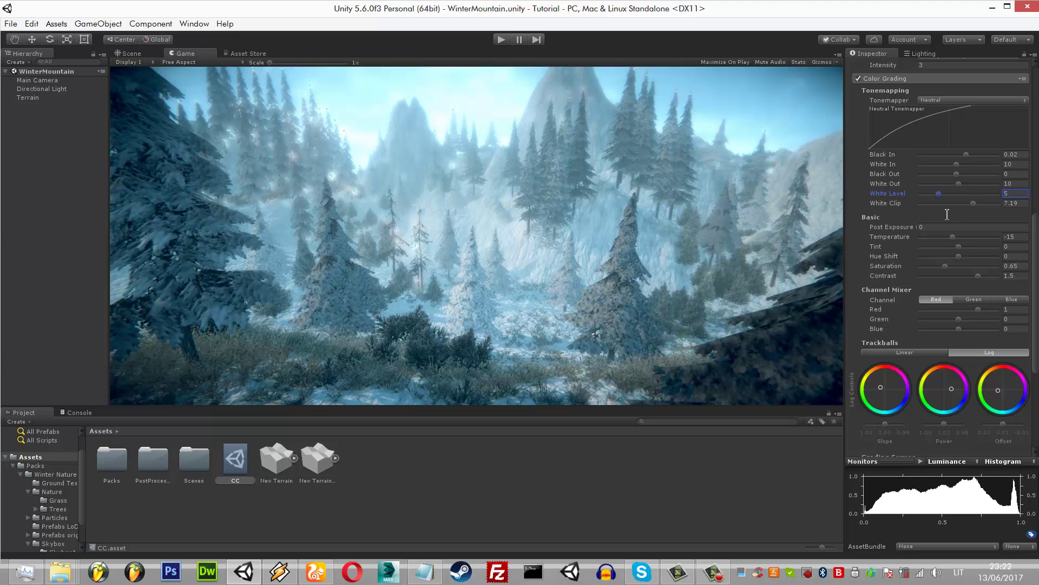
key("Tab")
type("8")
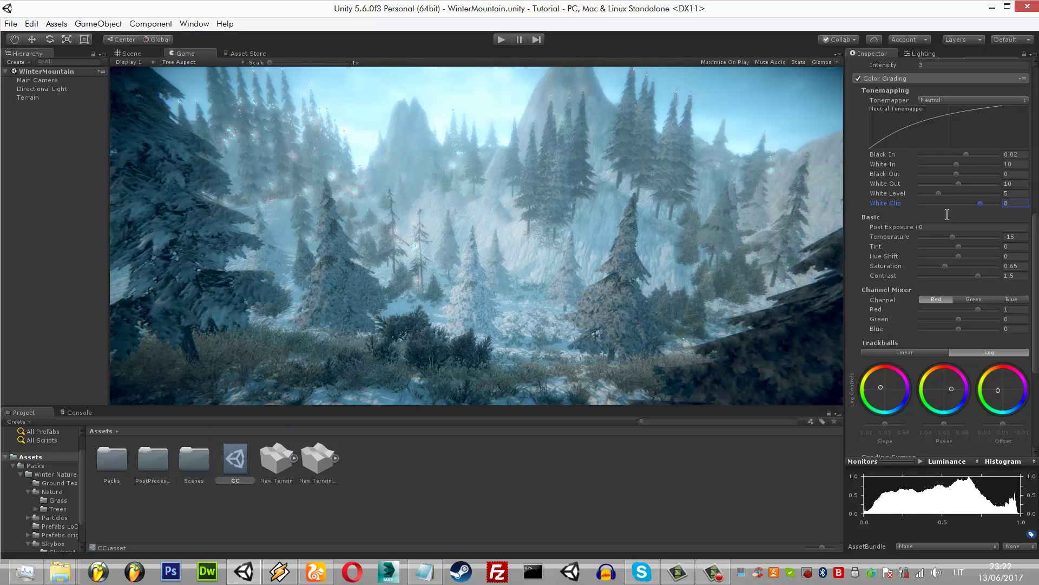
key("Return")
type("6")
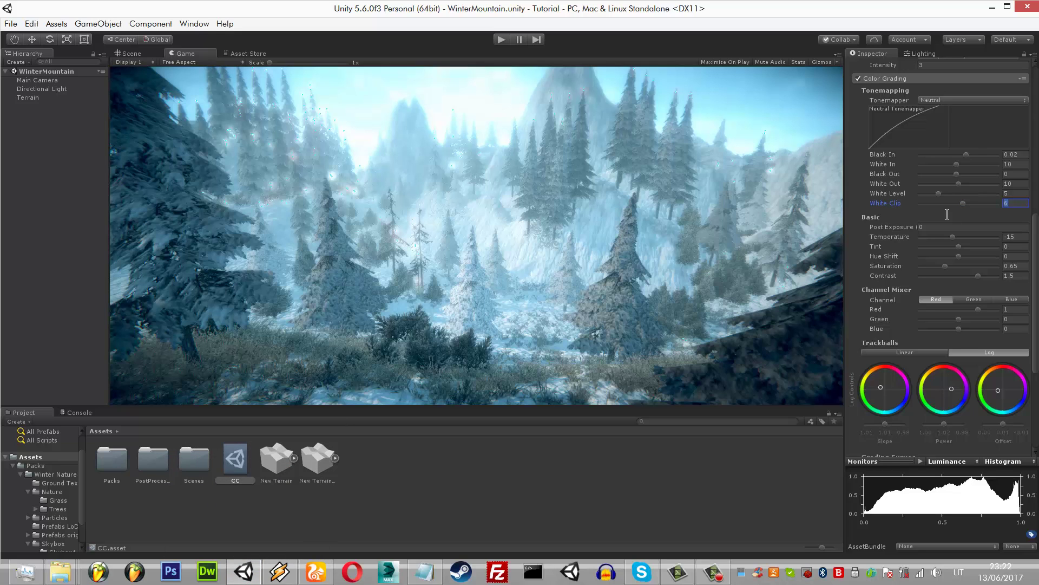
type("8")
- Compare White Out values between 12 and 15, settling on 13
key("shift+Tab")
key("shift+Tab")
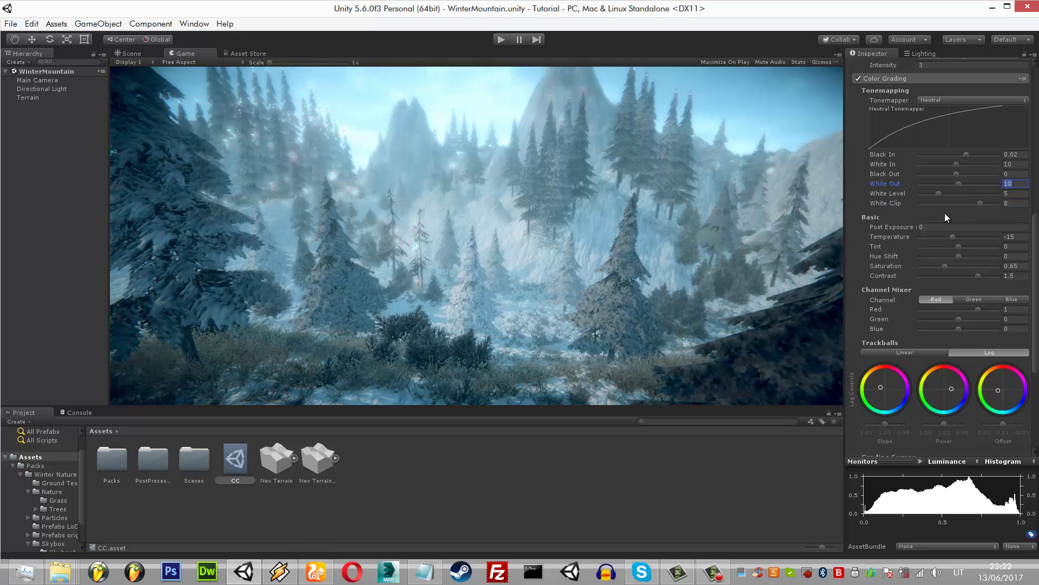
type("5.92.1")
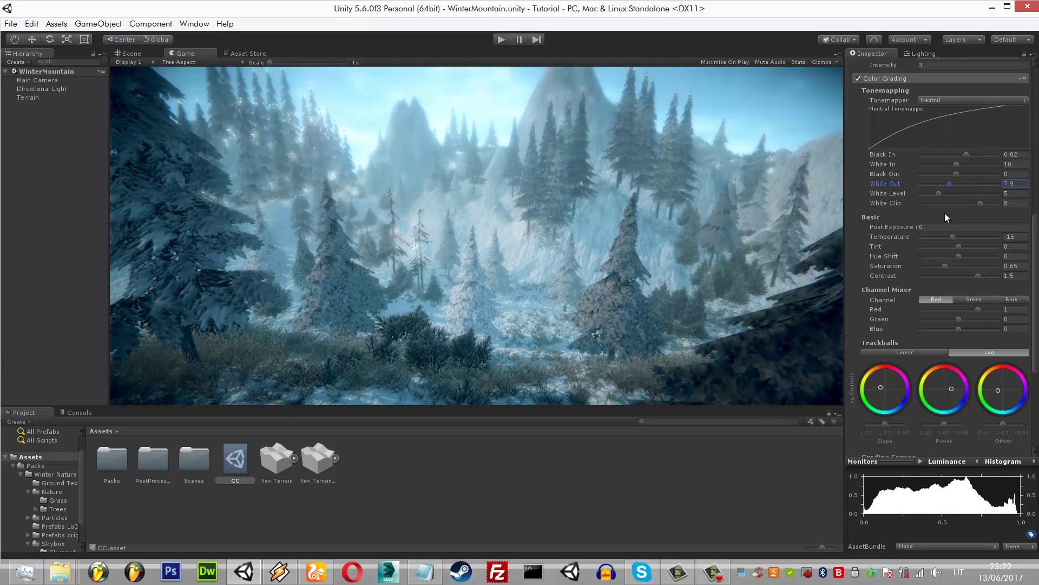
type("1")
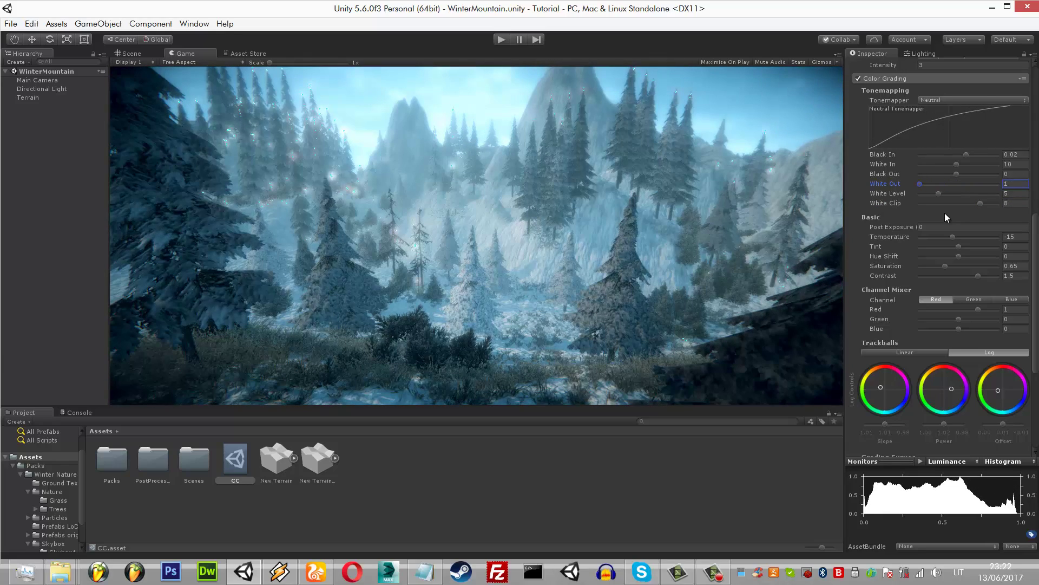
type("2.6")
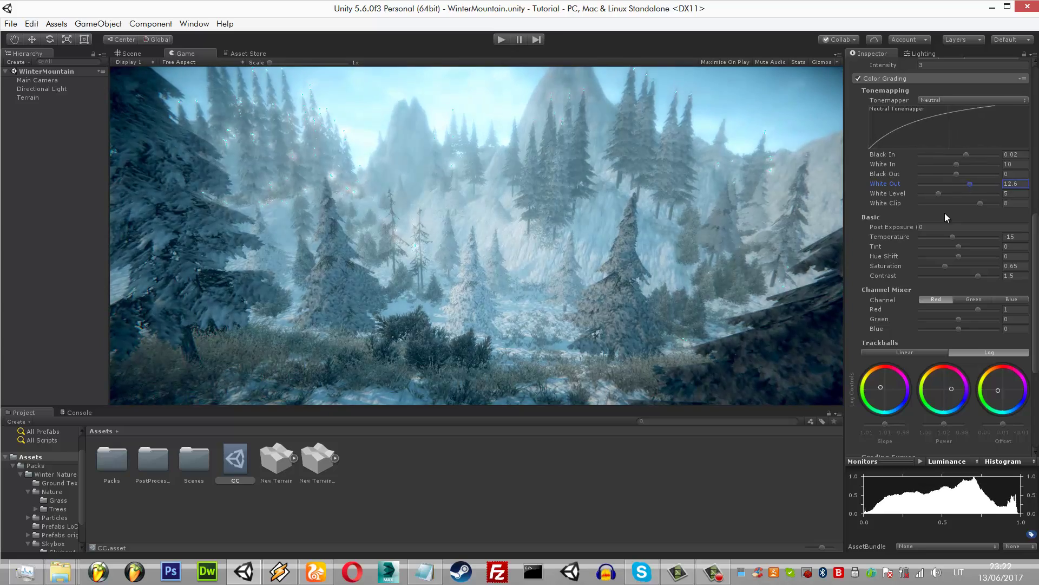
key("BackSpace")
key("BackSpace")
key("BackSpace")
type("3.3")
key("BackSpace")
type("1")
key("BackSpace")
key("BackSpace")
key("BackSpace")
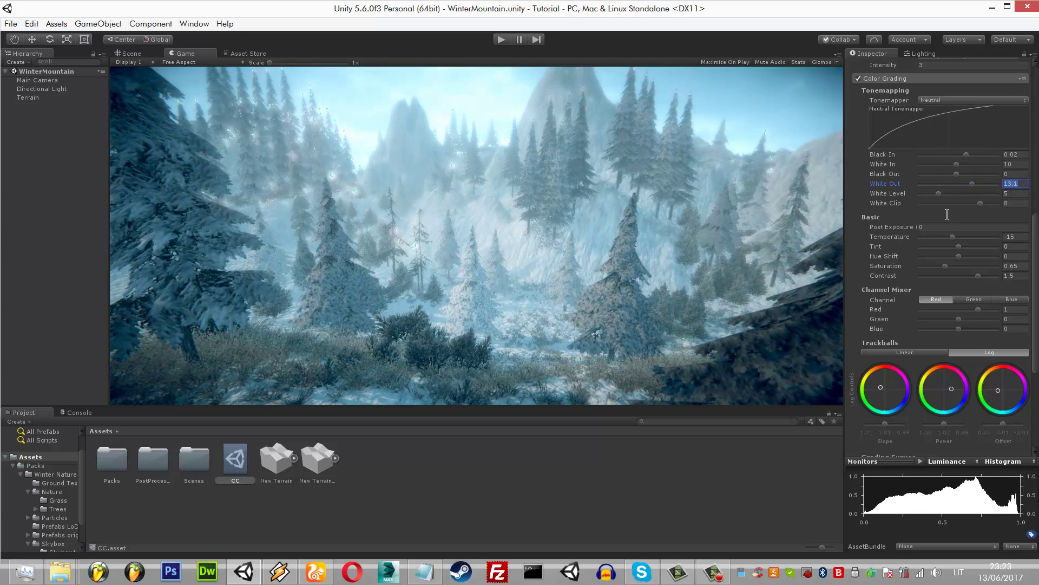
type("2")
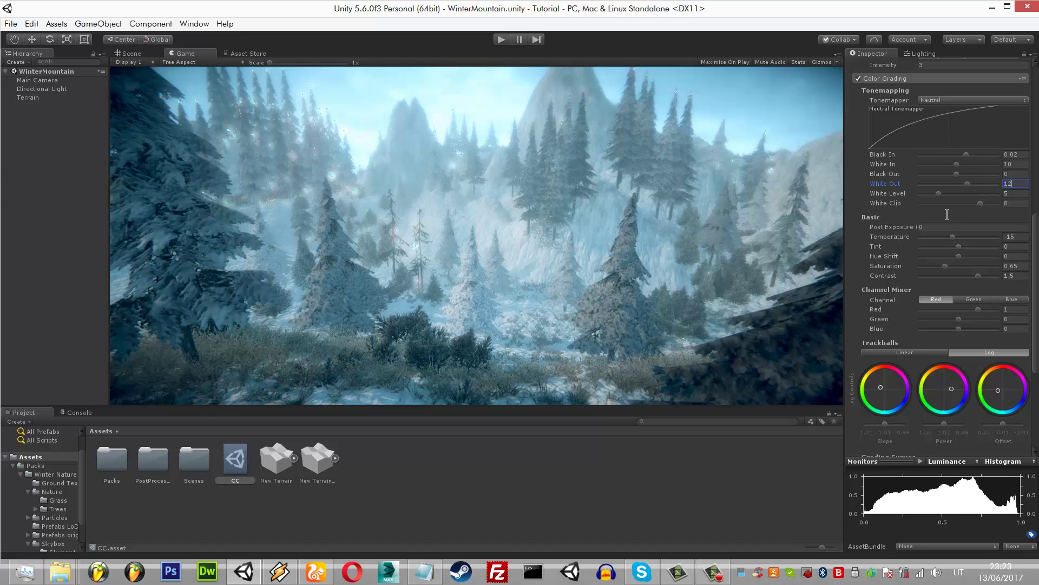
key("BackSpace")
type("5")
key("BackSpace")
type("4")
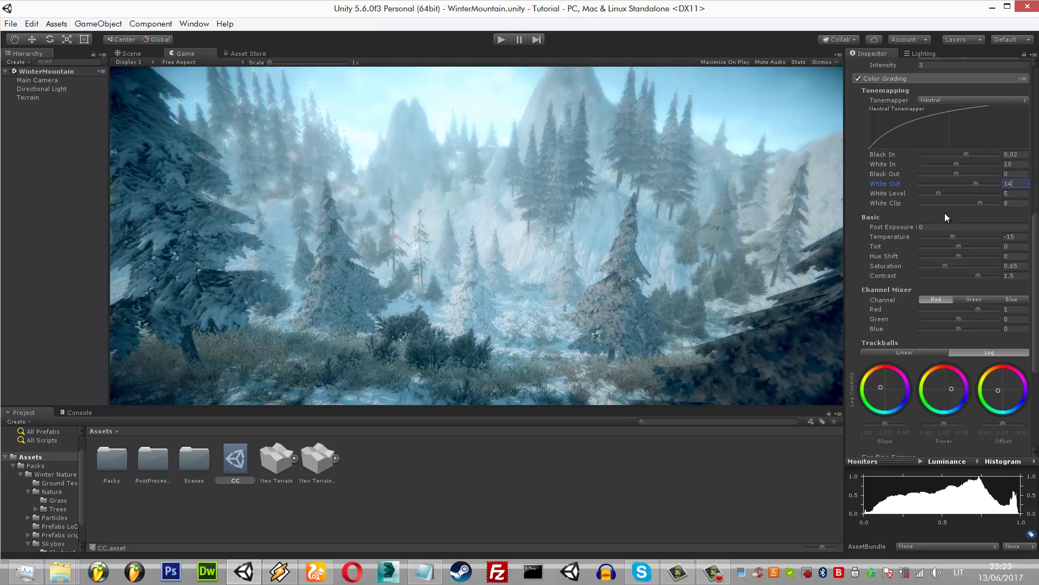
key("BackSpace")
type("3")
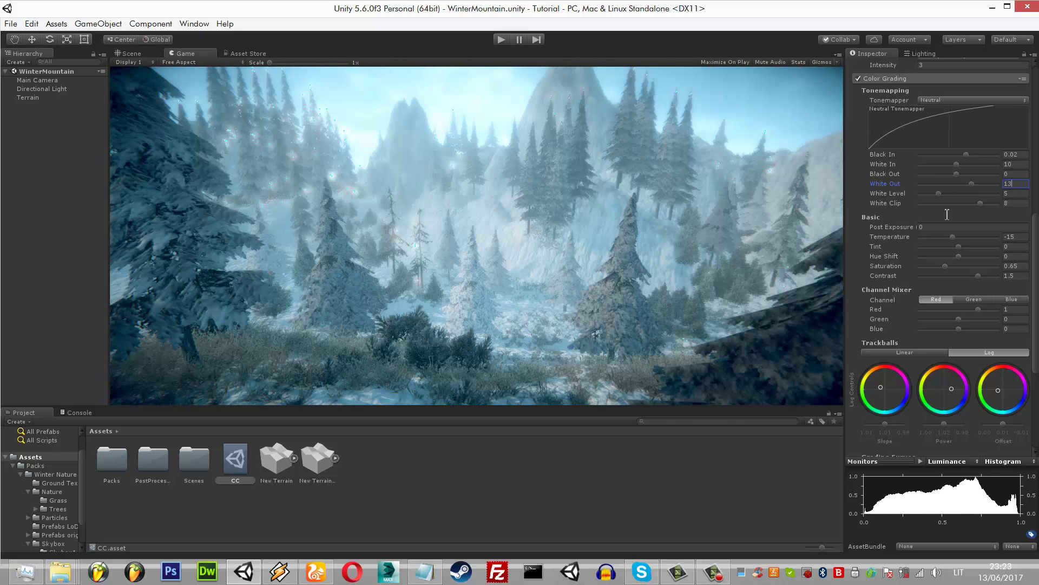
- Trial Black Out values from -0.078 up to 0.1 to gauge shadow darkness
left_click_drag(957, 174, 940, 174)
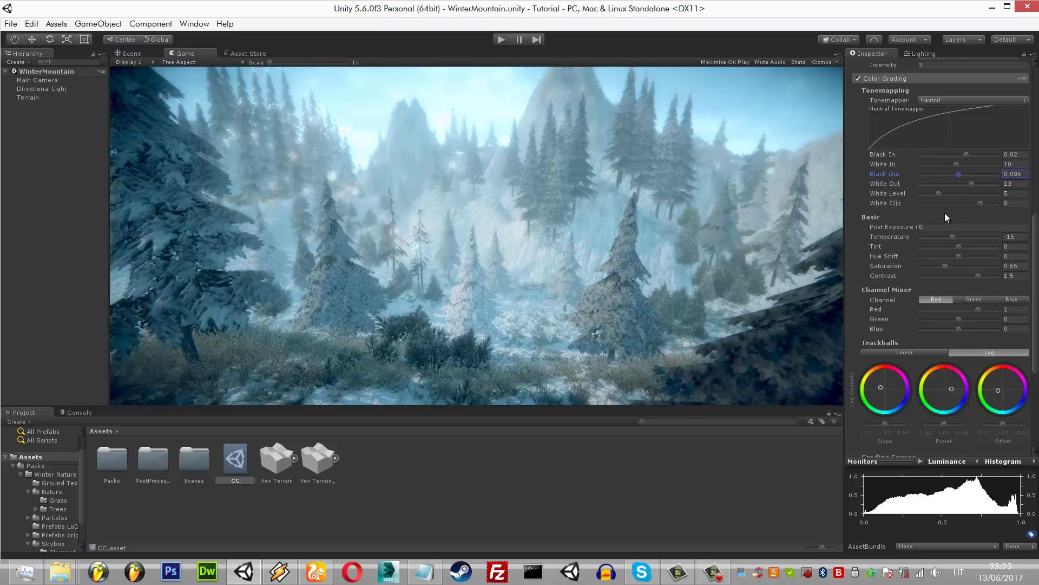
key("BackSpace")
key("BackSpace")
type("78")
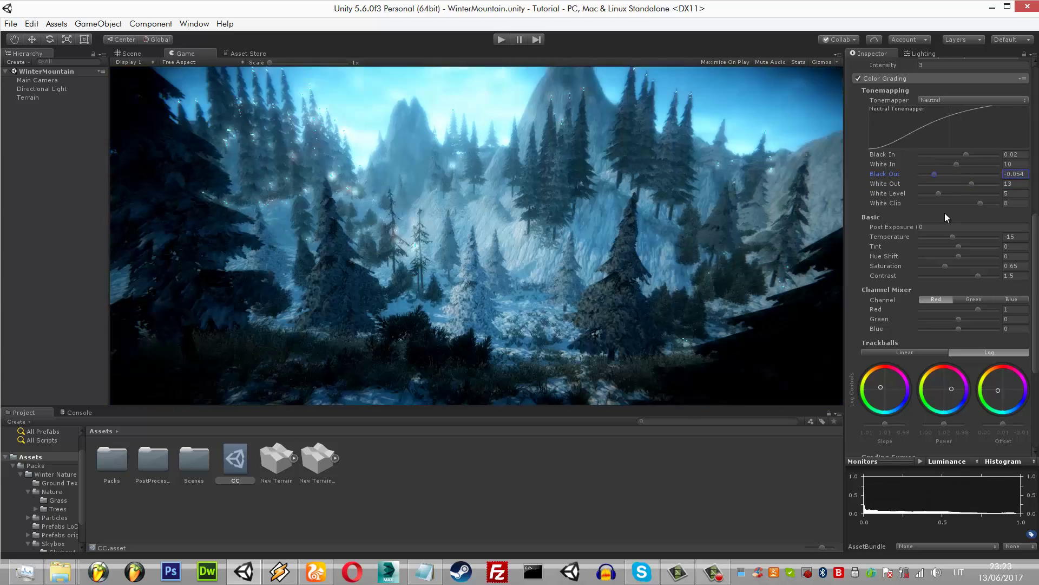
key("BackSpace")
key("BackSpace")
key("BackSpace")
type("0.1")
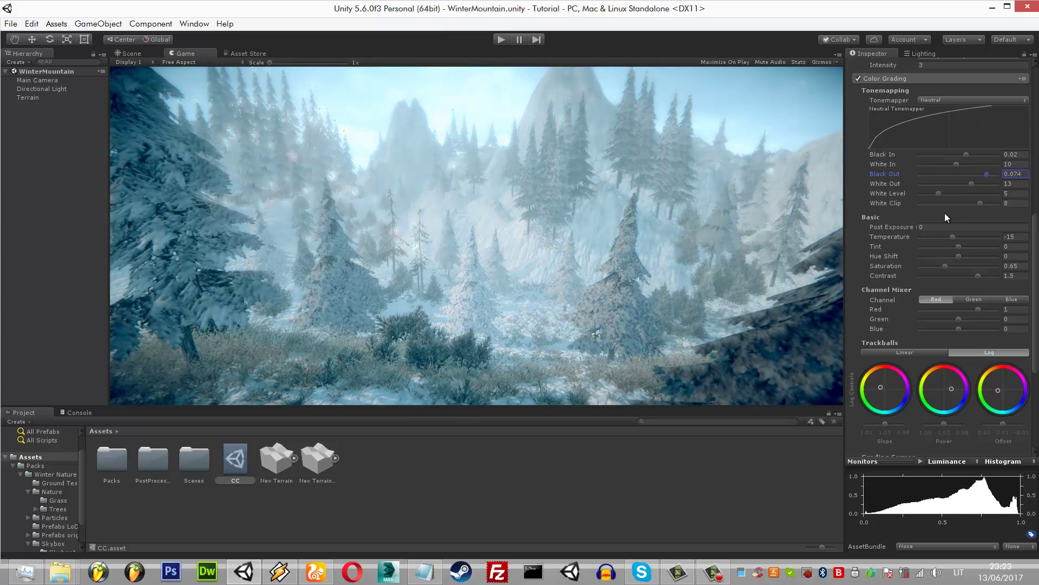
key("BackSpace")
type("025")
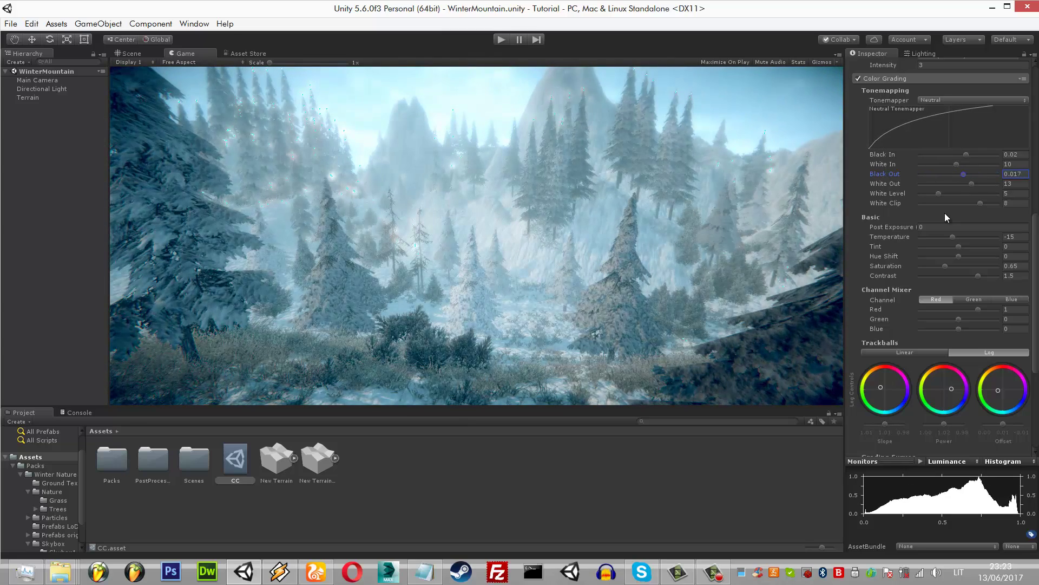
key("BackSpace")
key("BackSpace")
type("87")
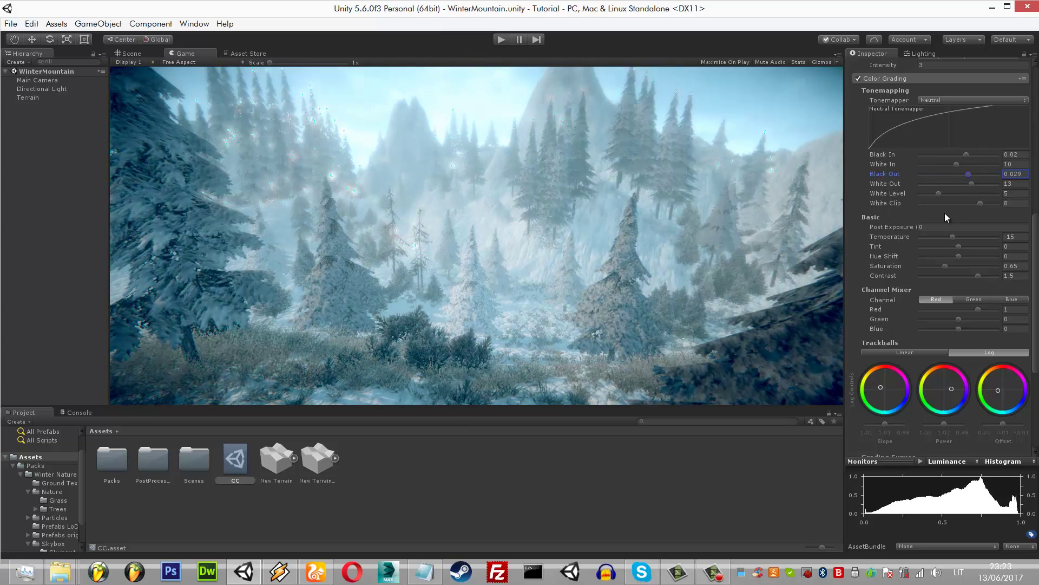
key("BackSpace")
key("BackSpace")
type("37")
- Compare Black Out values between -0.043 and 0.08, then settle at 0.05
key("BackSpace")
key("BackSpace")
type("6")
key("BackSpace")
type("8")
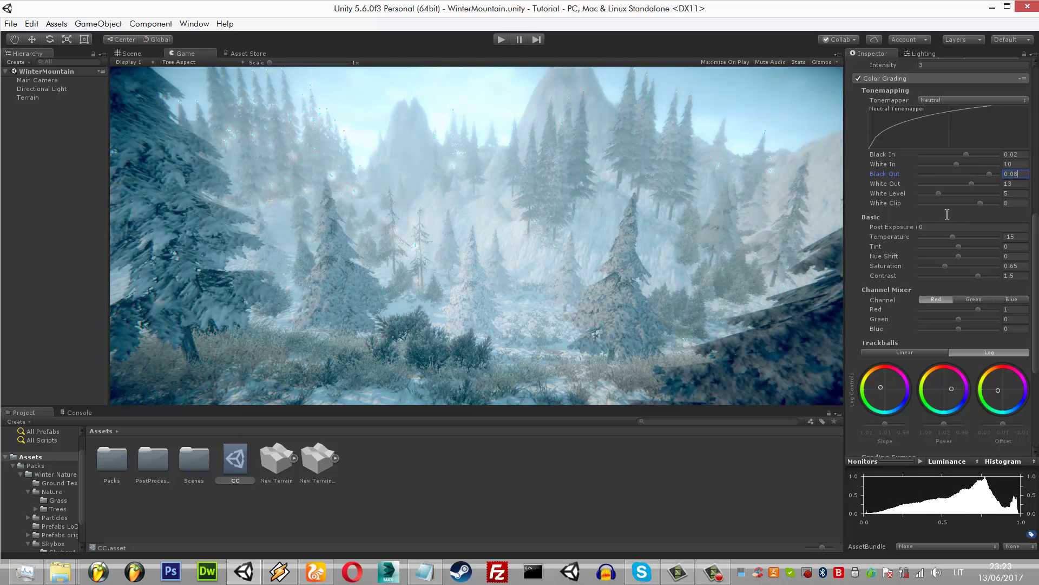
key("BackSpace")
type("6")
type("5")
key("ctrl+a")
type("-0.005")
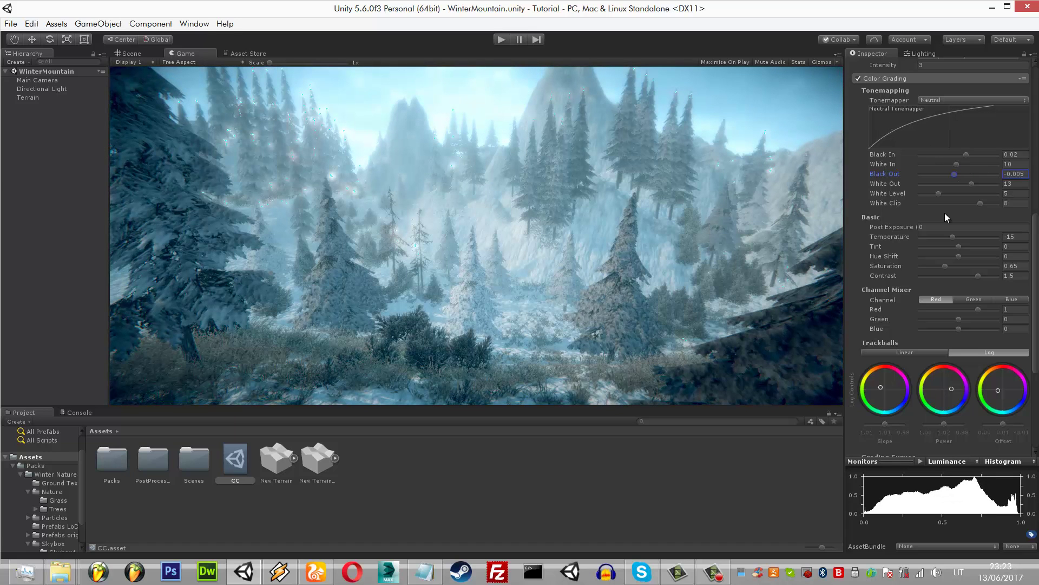
key("ctrl+a")
type("0.074")
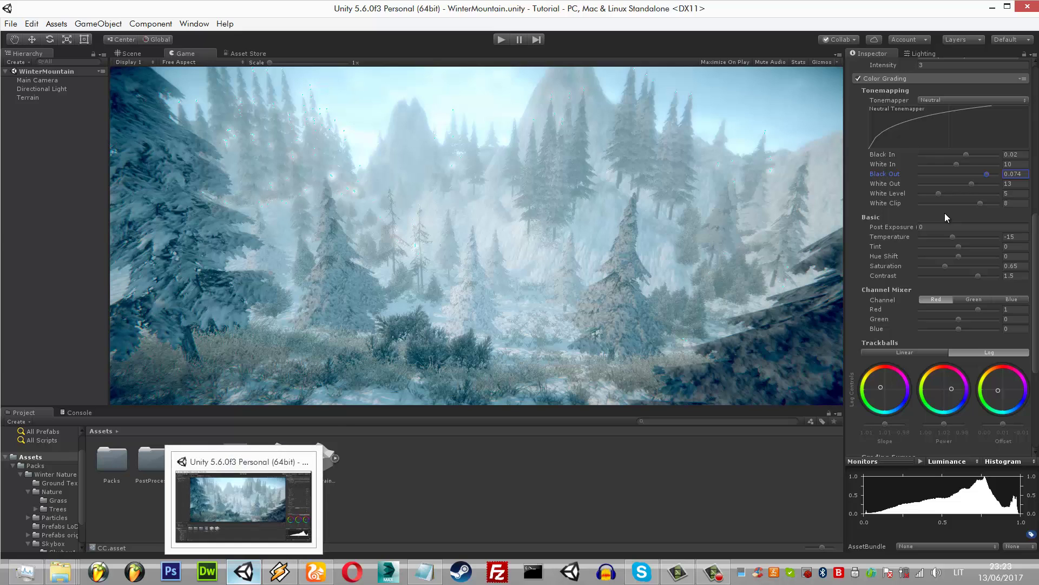
key("ctrl+a")
type("-0.043")
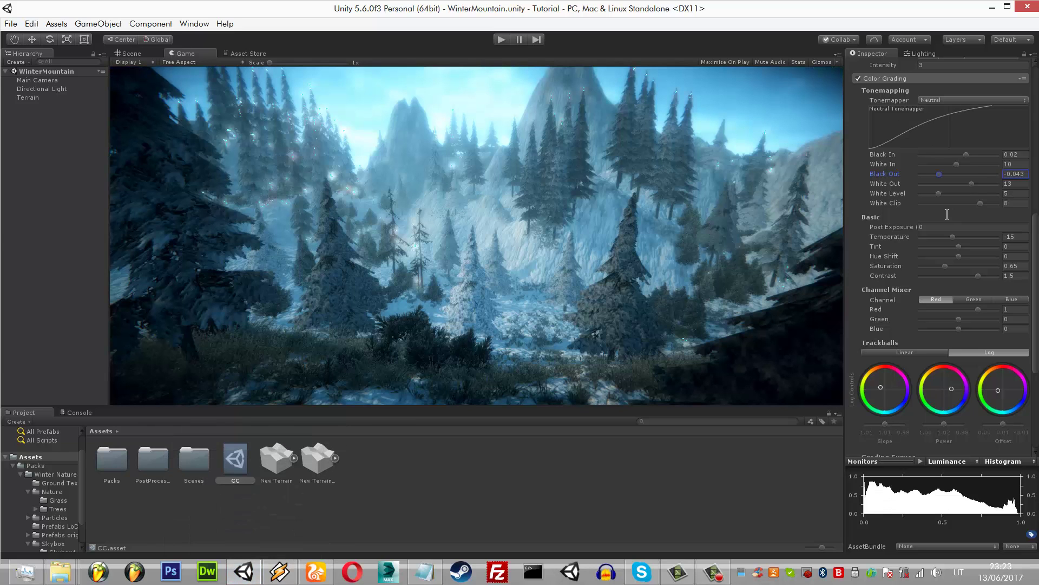
key("ctrl+a")
type("0.066")
key("ctrl+a")
- Set the Neutral tonemapper's White In to 5.5
type("0.05")
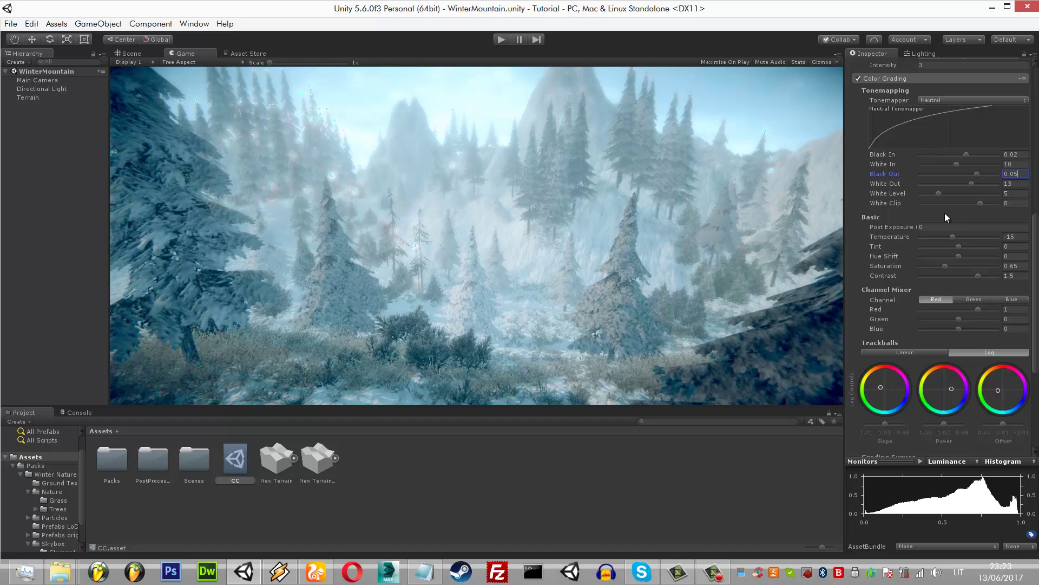
key("shift+Tab")
type("14.2")
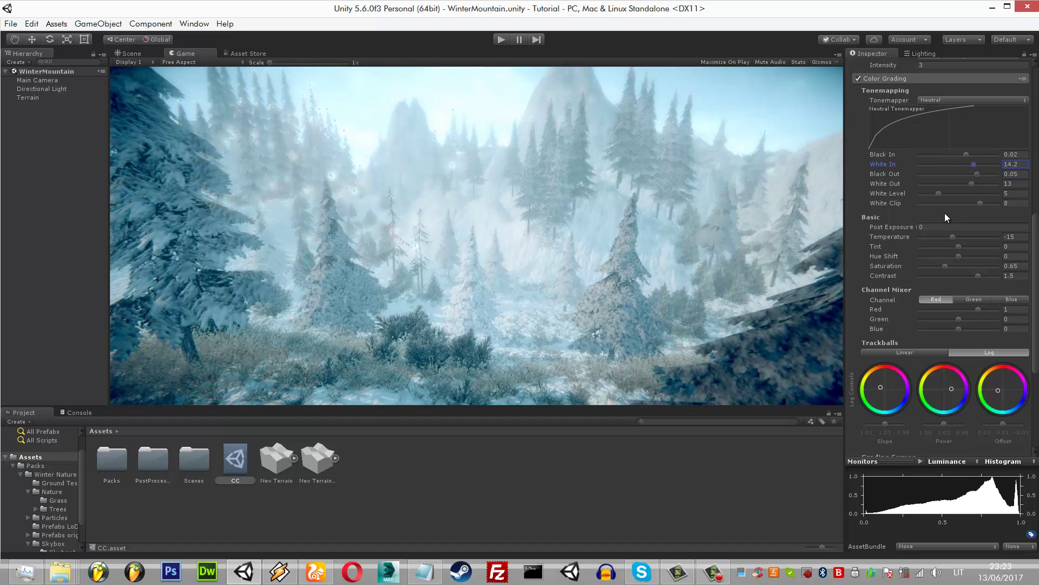
type("6.4")
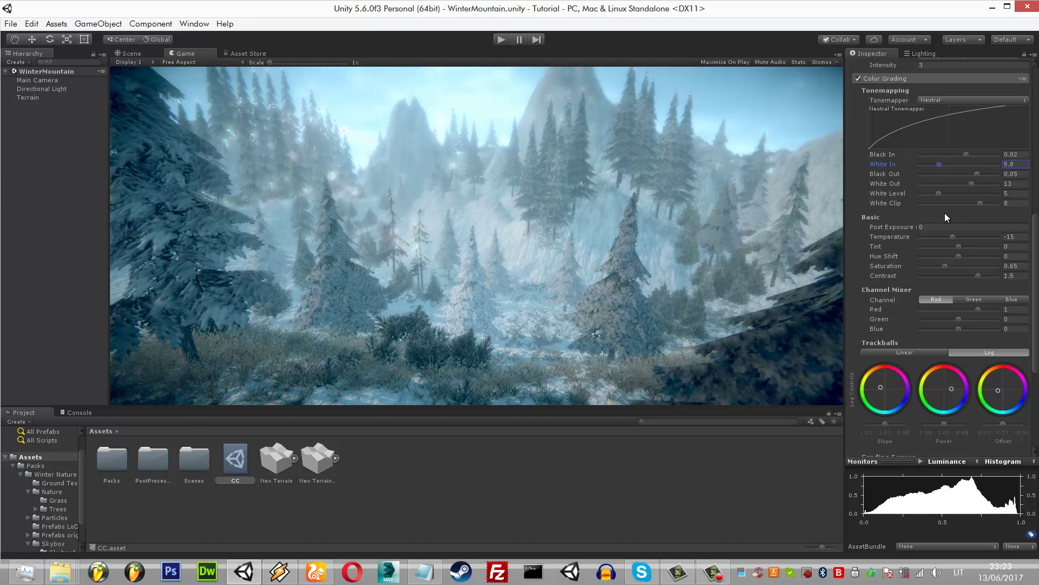
key("ctrl+a")
type("5.5")
- Set Black In to 0.029, try White In 5.6 and revert to 5.5, then move to Black Out
key("shift+Tab")
type("-0.001")
type("-0.015")
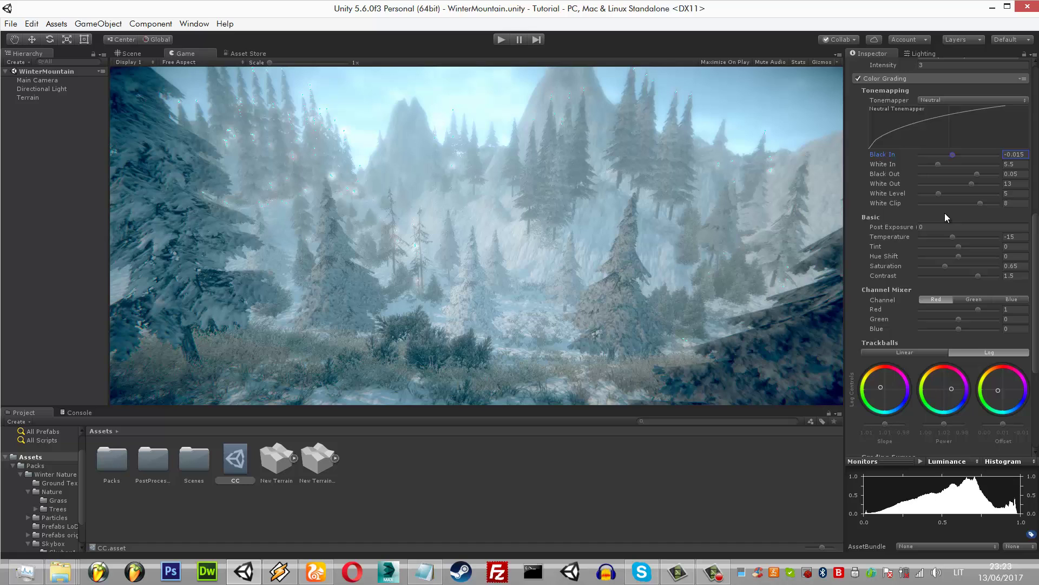
type("-0.003")
type("0.007")
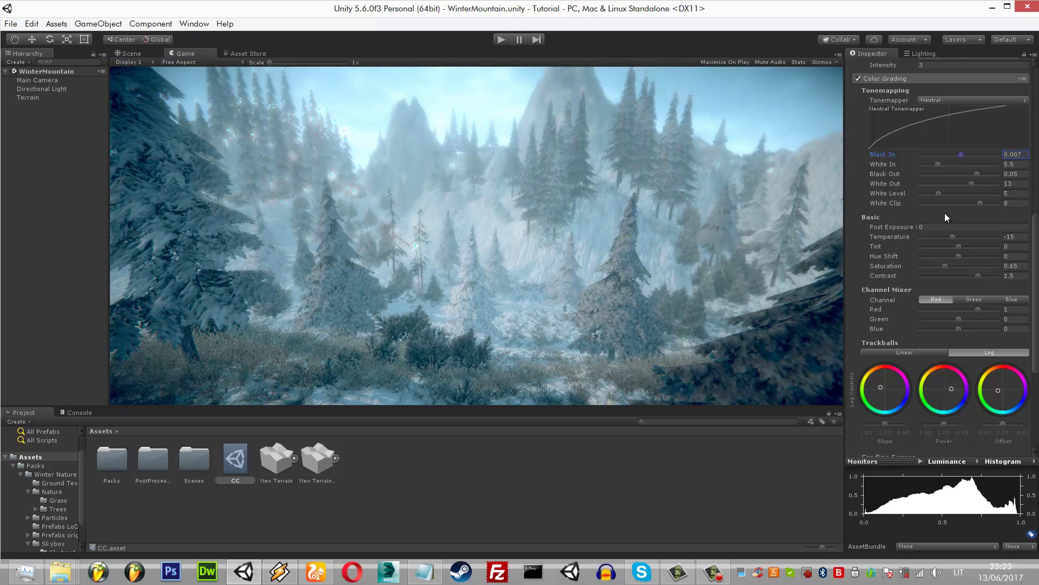
type("0.029")
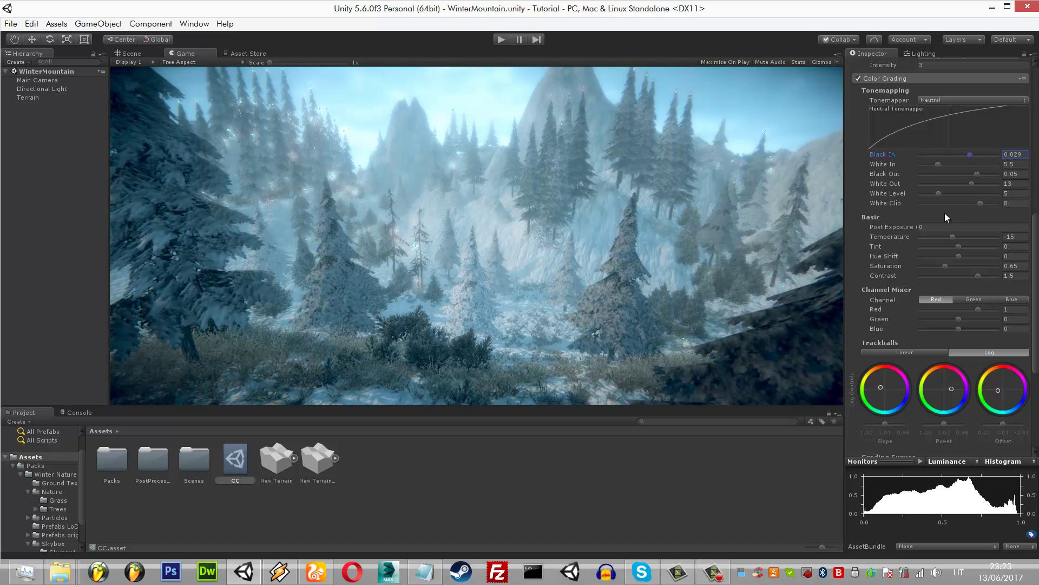
left_click(946, 217)
key("Tab")
type("5.6")
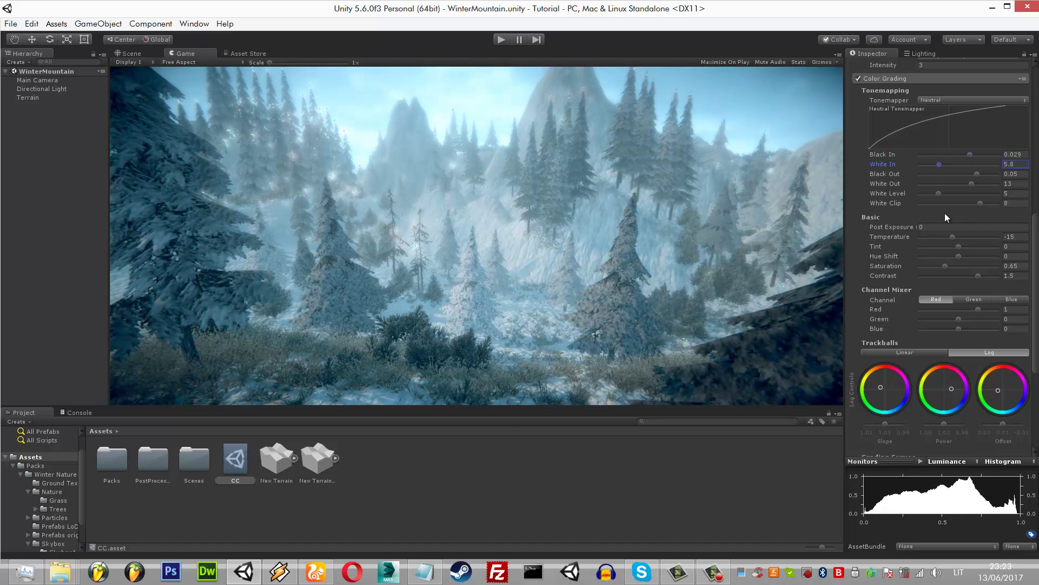
key("ctrl+z")
key("Tab")
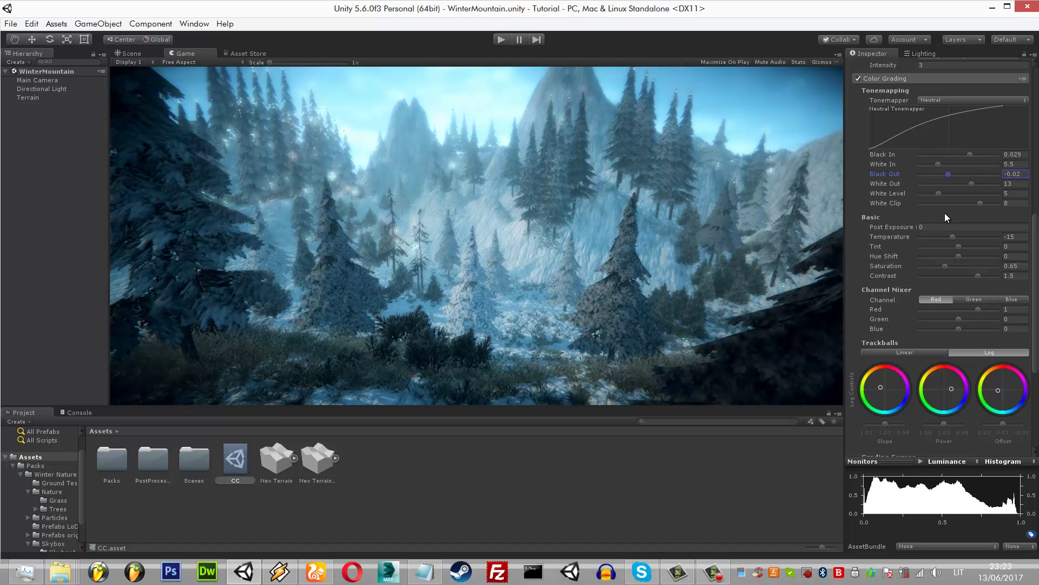
- In Terrain Settings, set Billboard Start to 2000, Fade Length to 193, Detail Density to 1
key("ctrl+z")
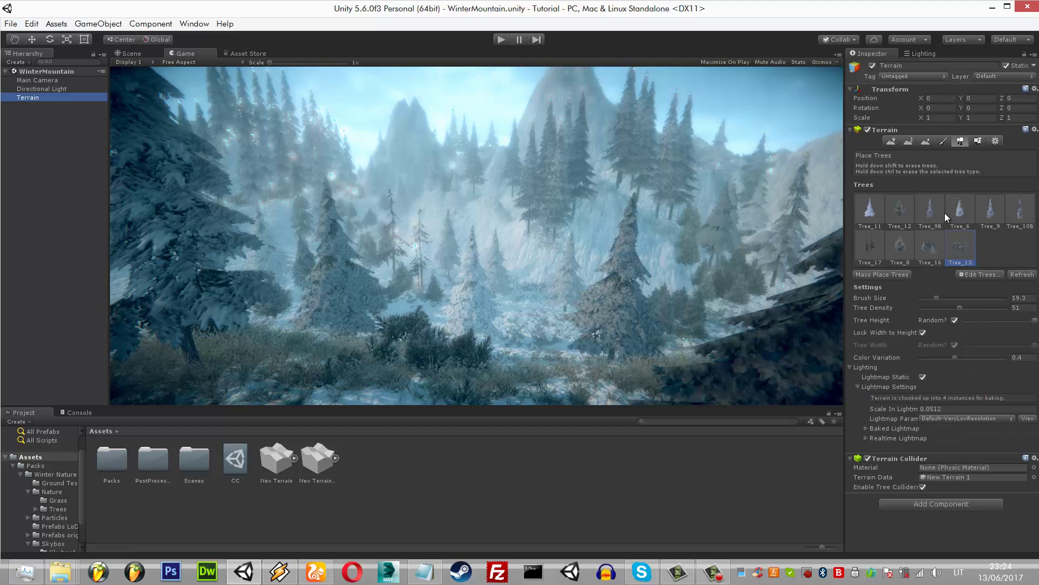
key("ctrl+z")
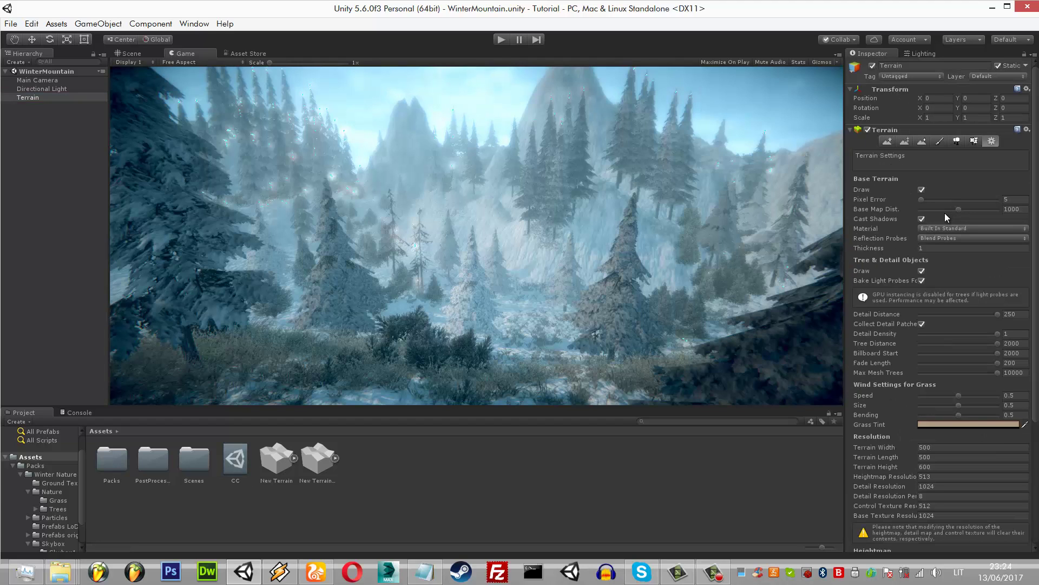
key("ctrl+z")
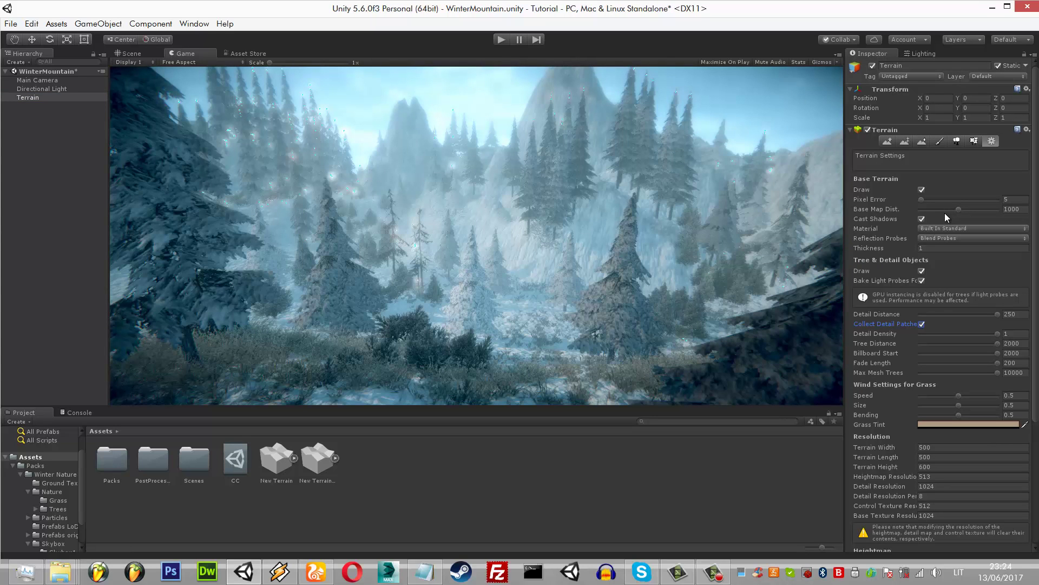
key("ctrl+z")
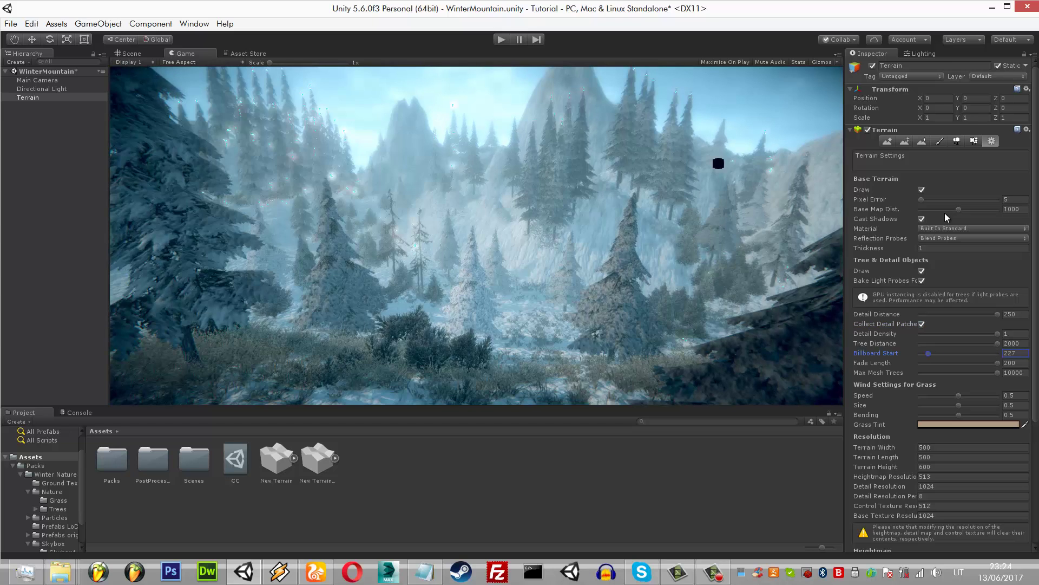
key("ctrl+z")
key("ctrl+z")
key("ctrl+z")
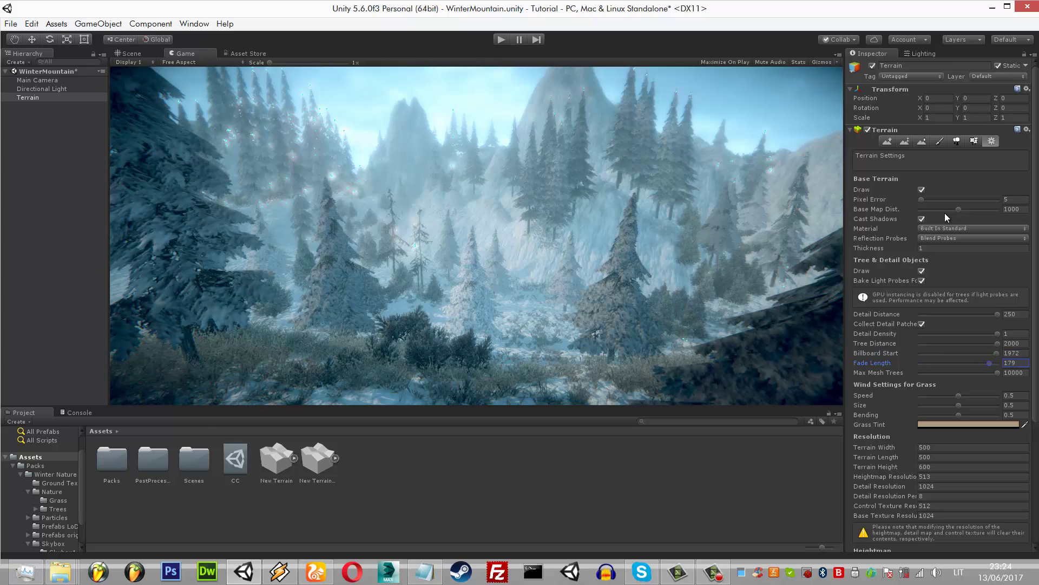
key("ctrl+z")
key("ctrl+z")
key("ctrl+z")
key("ctrl+z")
key("ctrl+z")
key("ctrl+z")
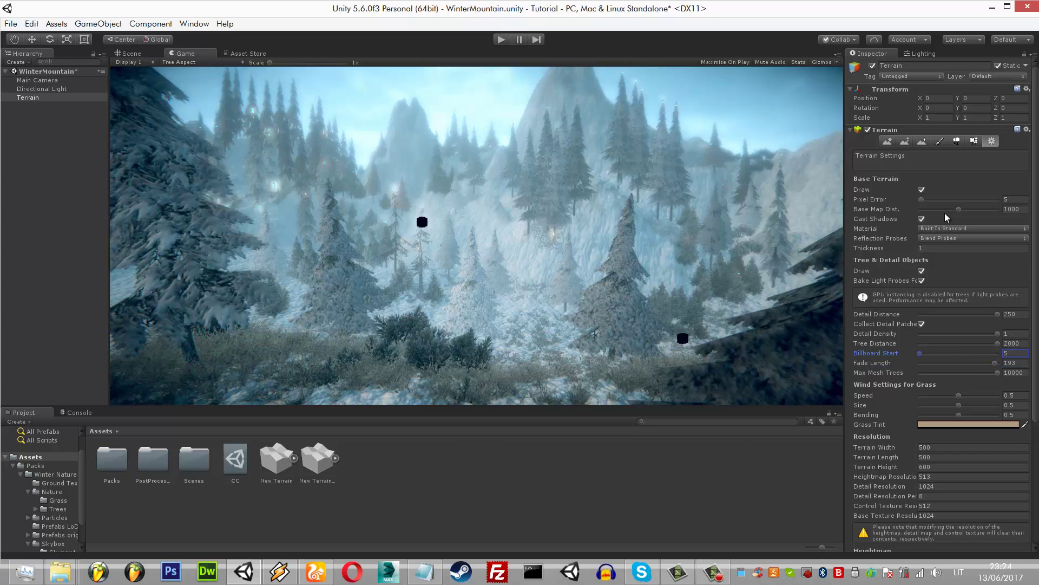
key("ctrl+z")
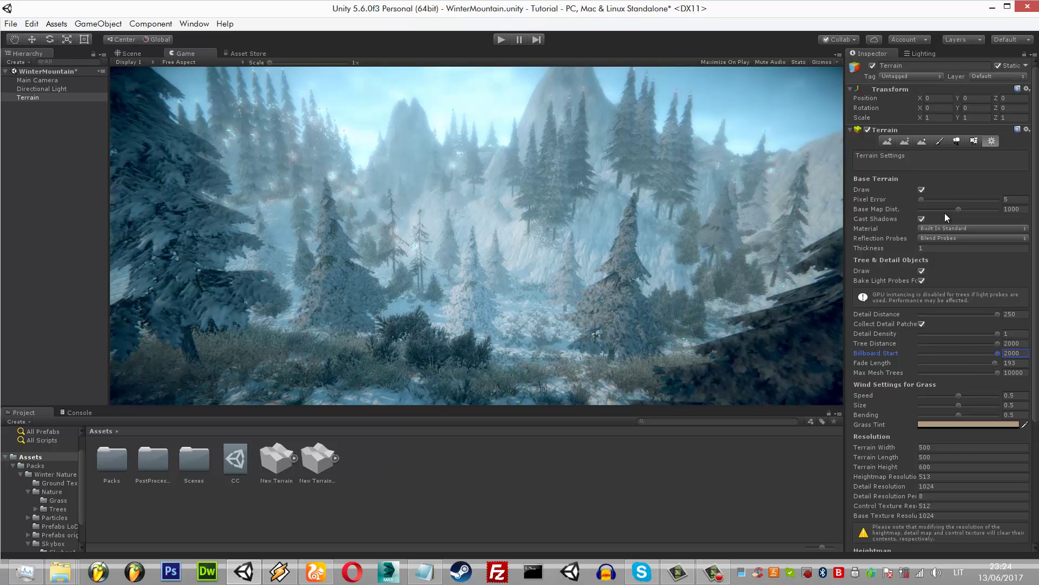
key("ctrl+z")
key("ctrl+z")
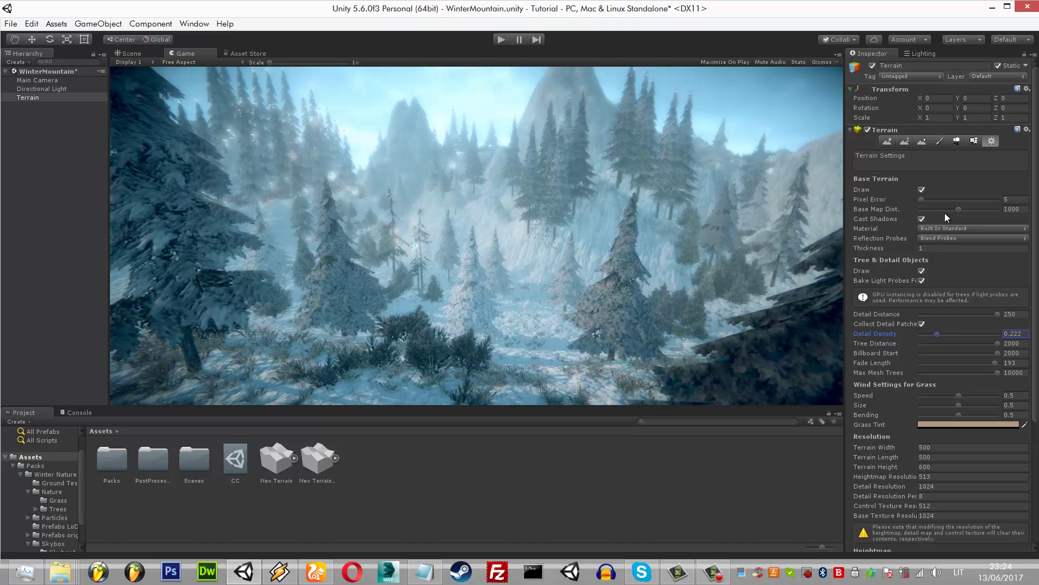
key("ctrl+y")
- Toggle the terrain's Draw option off and on to compare
scroll(946, 217, "down", 3)
scroll(946, 218, "down", 2)
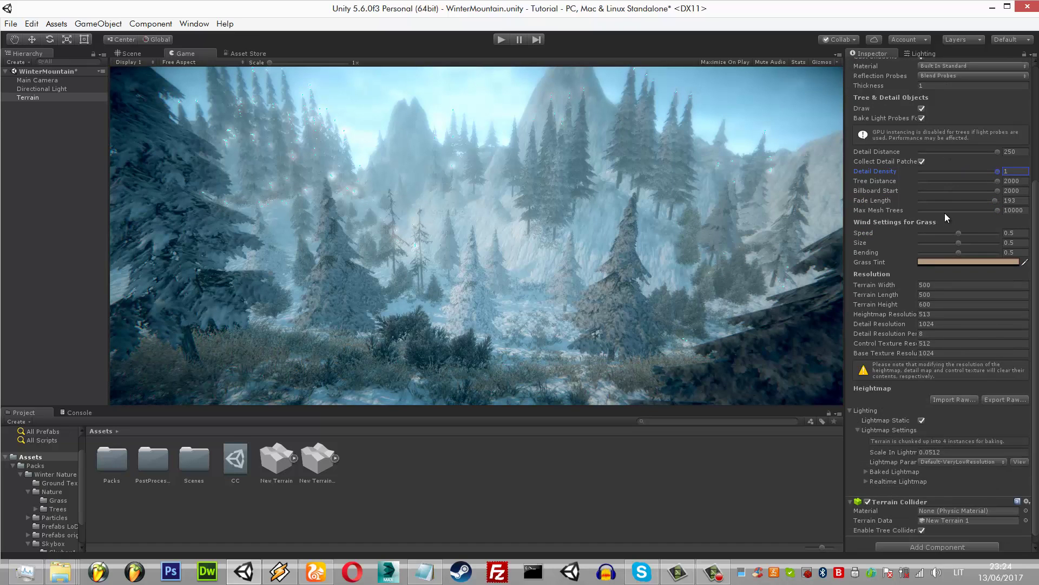
scroll(946, 218, "up", 5)
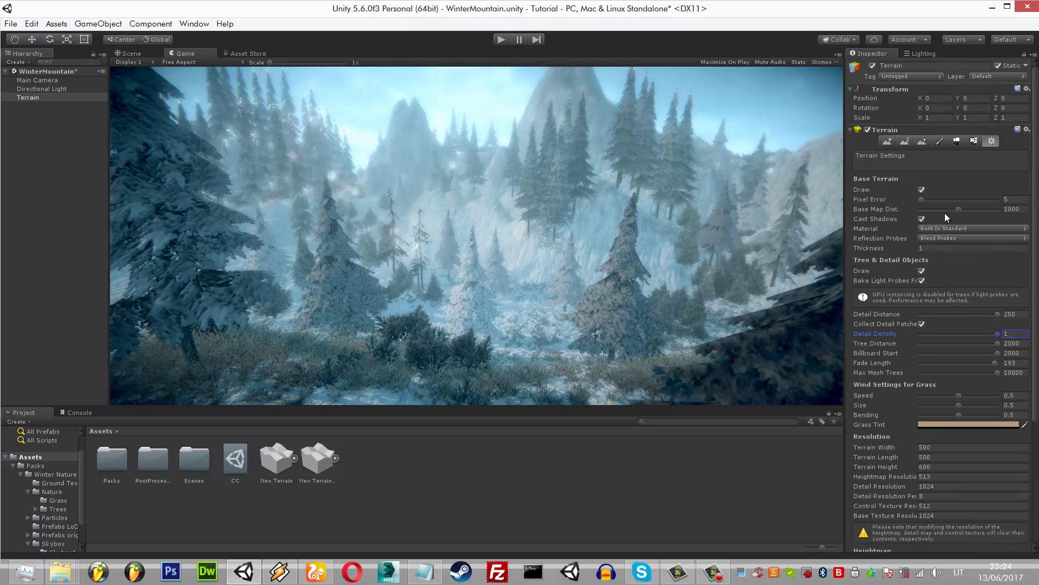
left_click(922, 189)
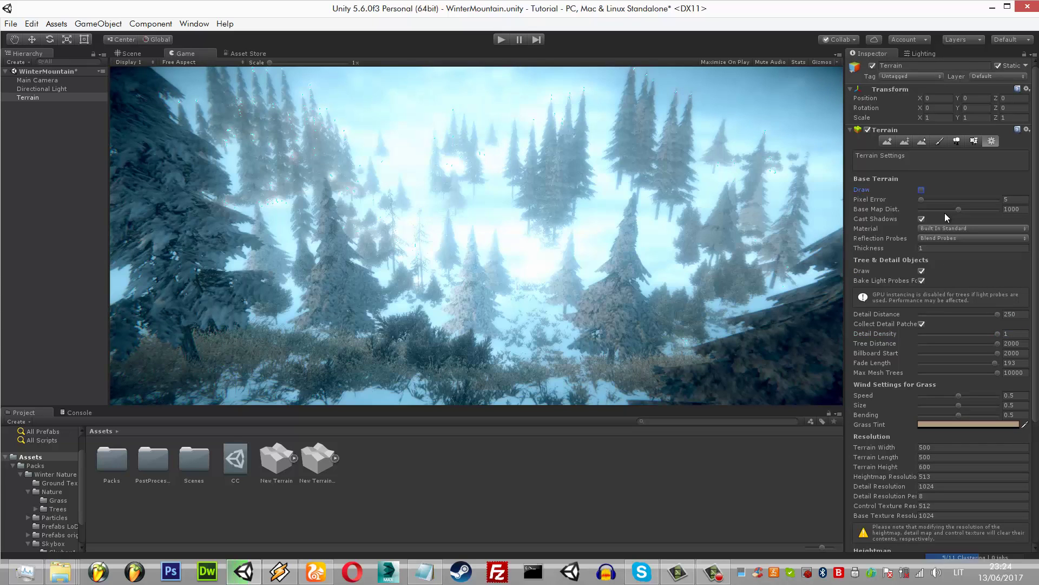
key("space")
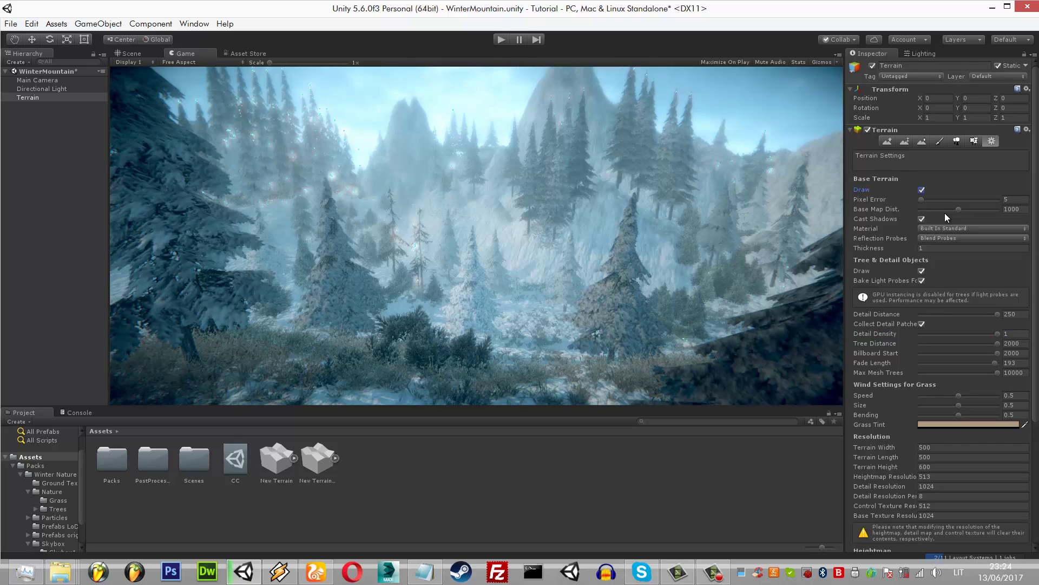
key("space")
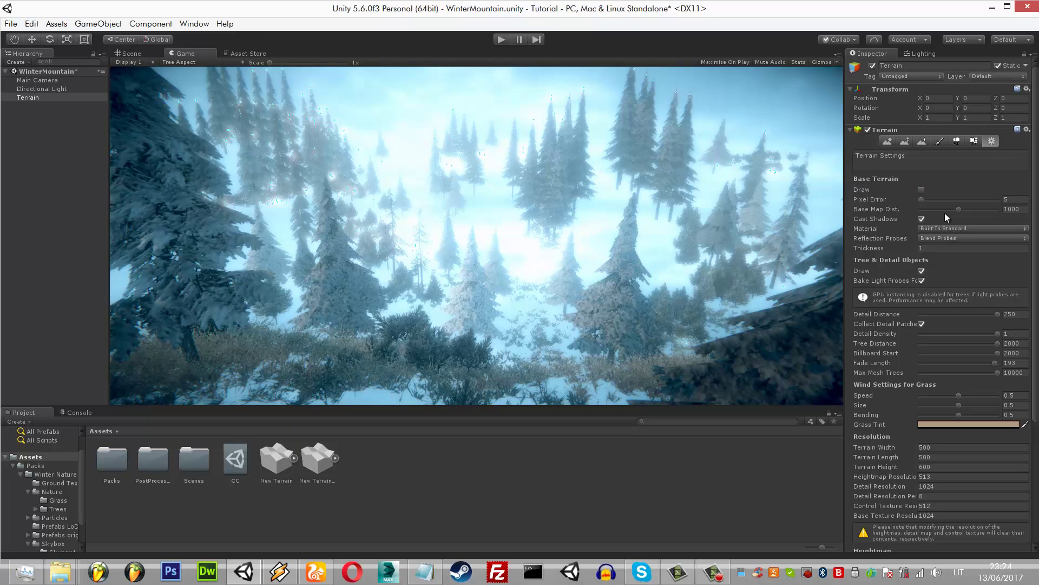
key("space")
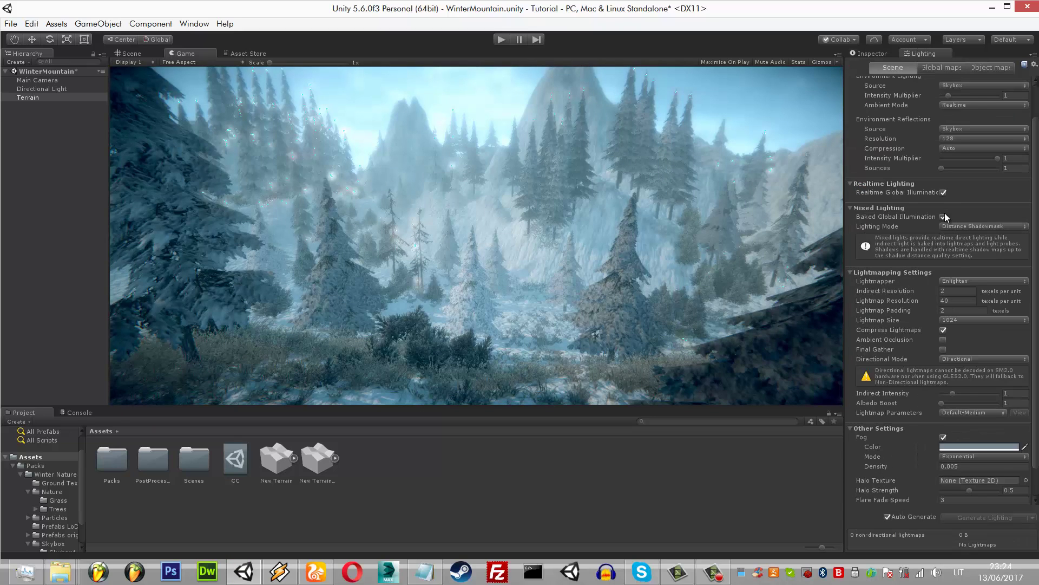
- Try 8x and 2x Multi Sampling anti-aliasing, then leave it Disabled
scroll(946, 217, "up", 3)
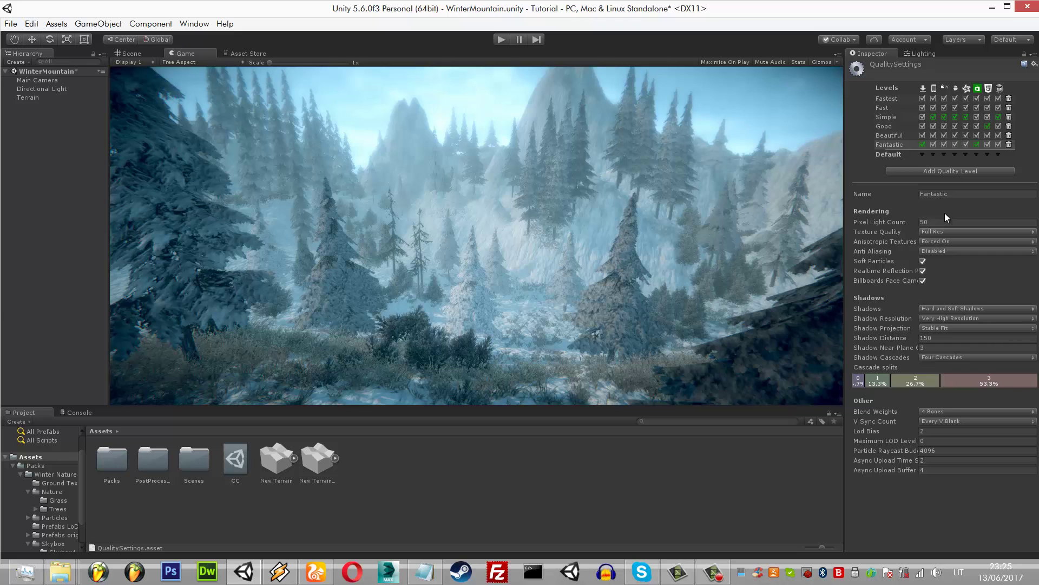
left_click(976, 251)
left_click(958, 303)
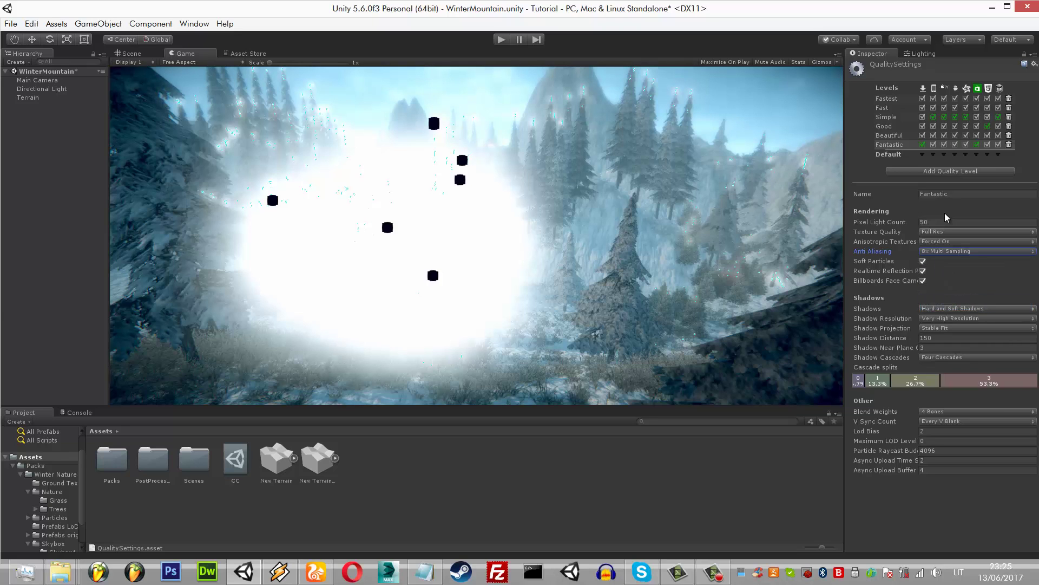
key("space")
key("Up")
key("Up")
key("Up")
key("Return")
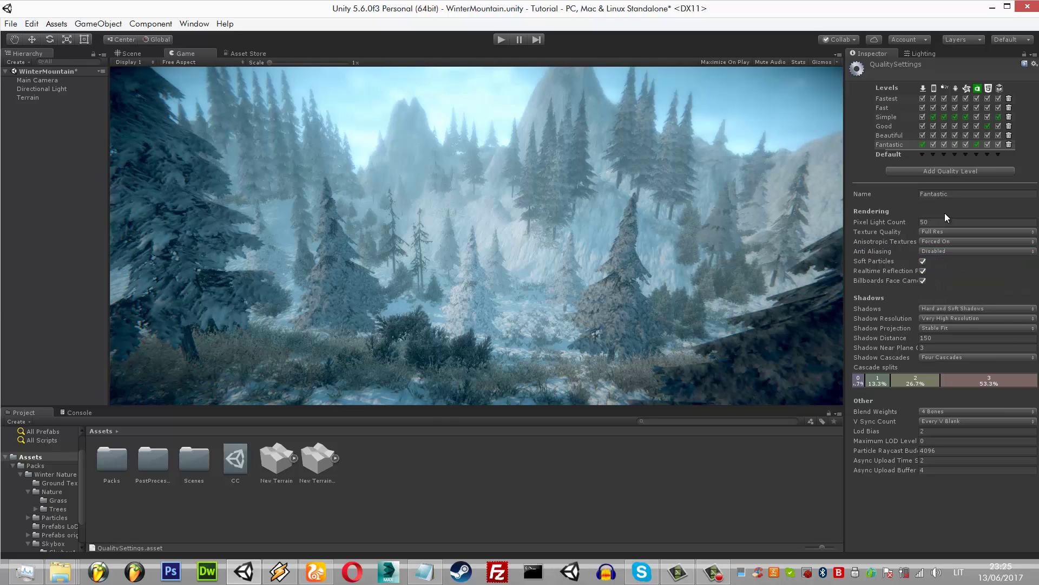
key("space")
key("Down")
key("Return")
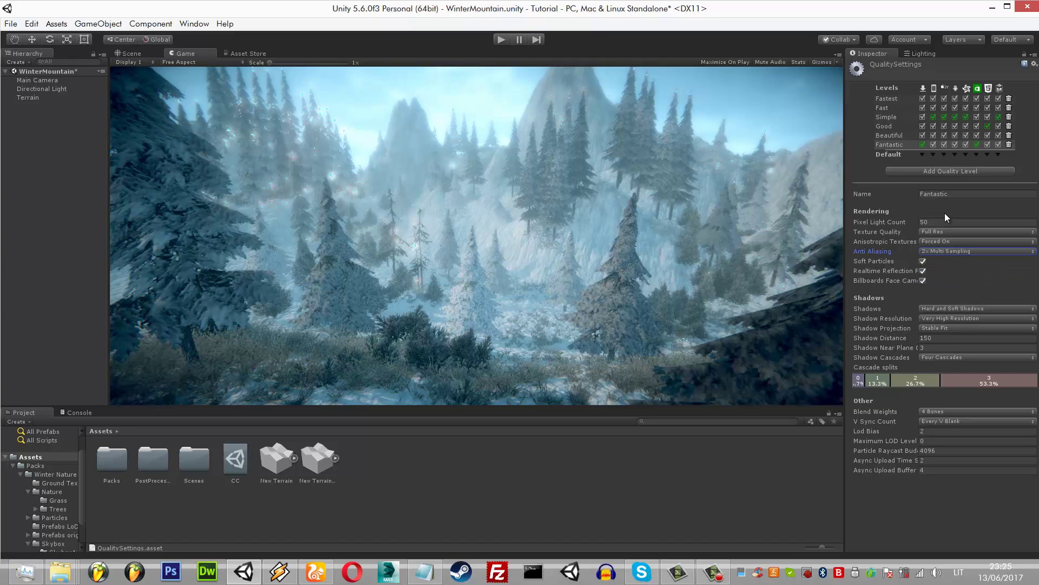
key("space")
key("Up")
key("Return")
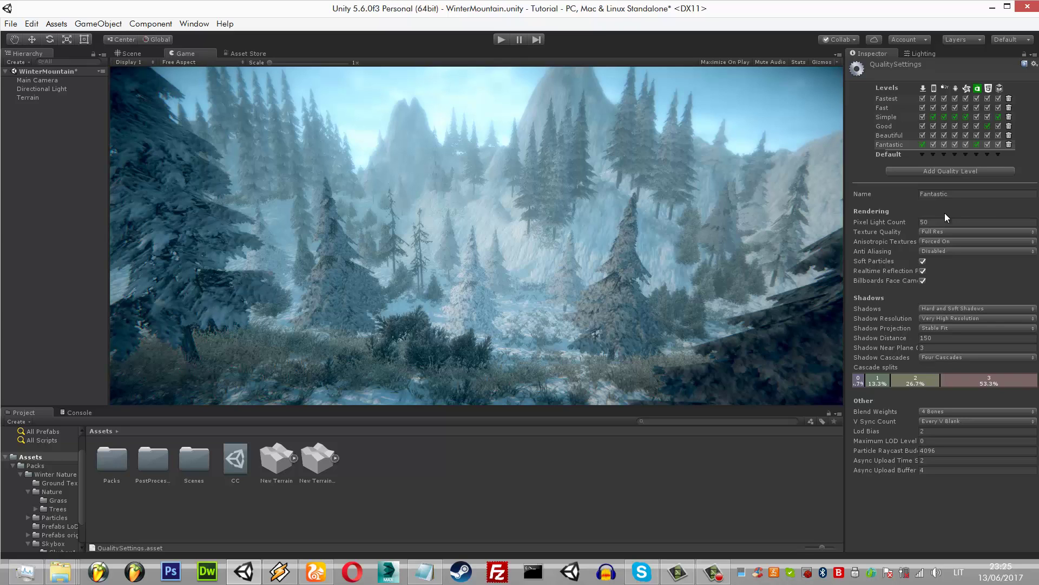
- Check the Main Camera, reselect the Terrain and return to the Scene view
key("ctrl+z")
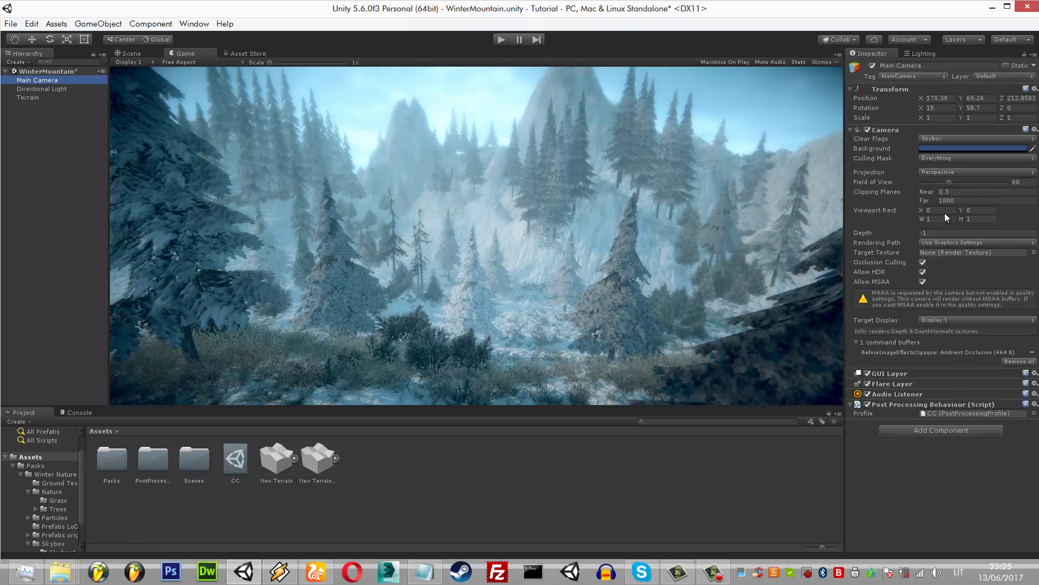
key("ctrl+z")
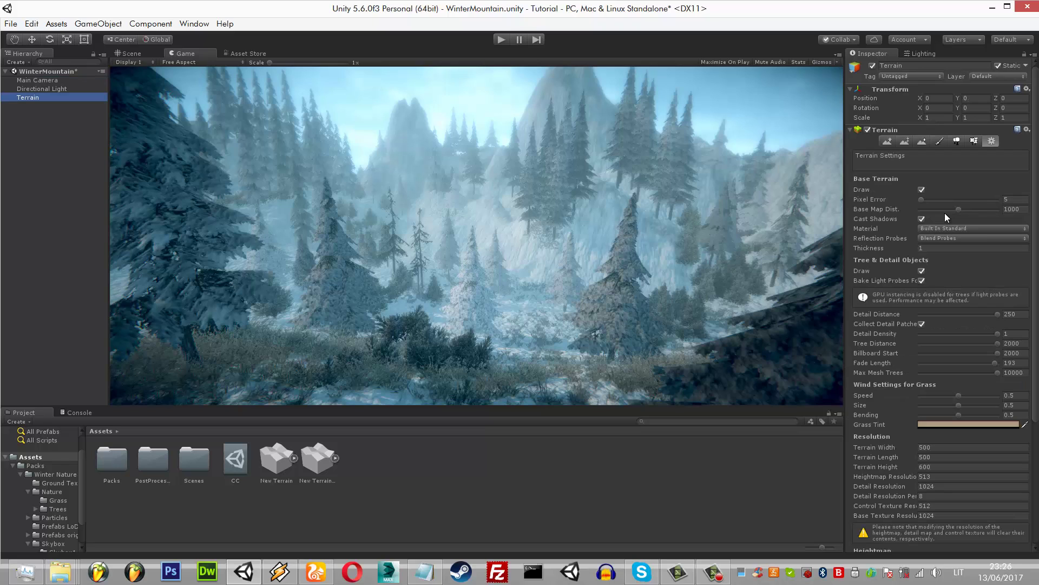
key("ctrl+1")
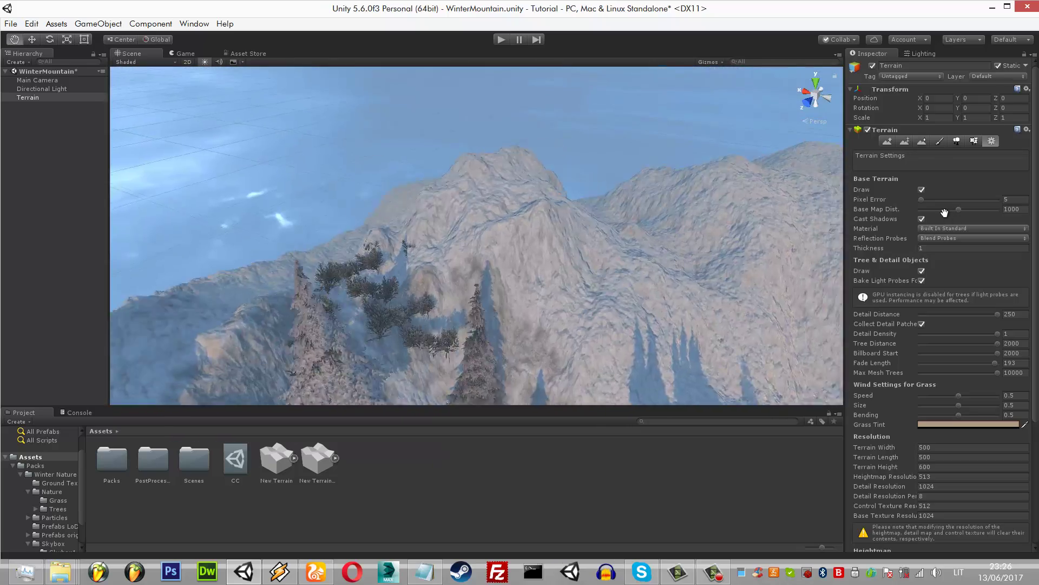
- Choose Tree_6 in the Place Trees tool and preview the Game view before returning
key("F5")
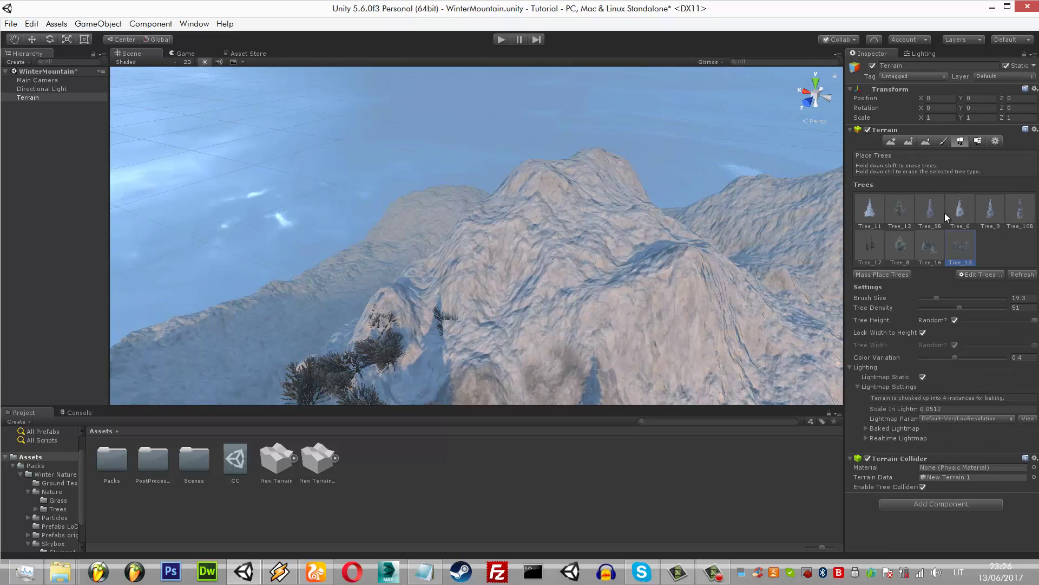
left_click(946, 217)
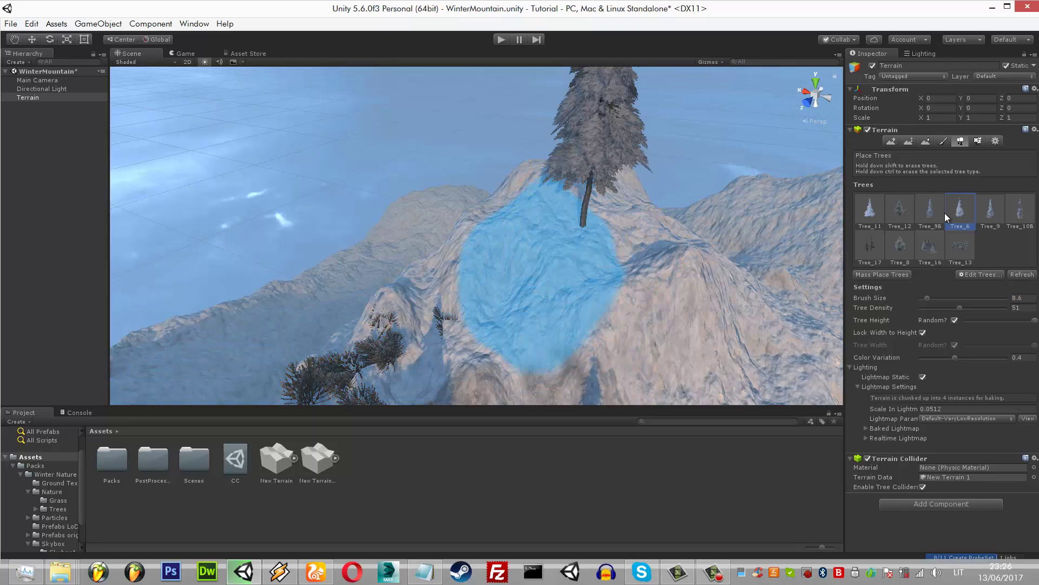
key("ctrl+2")
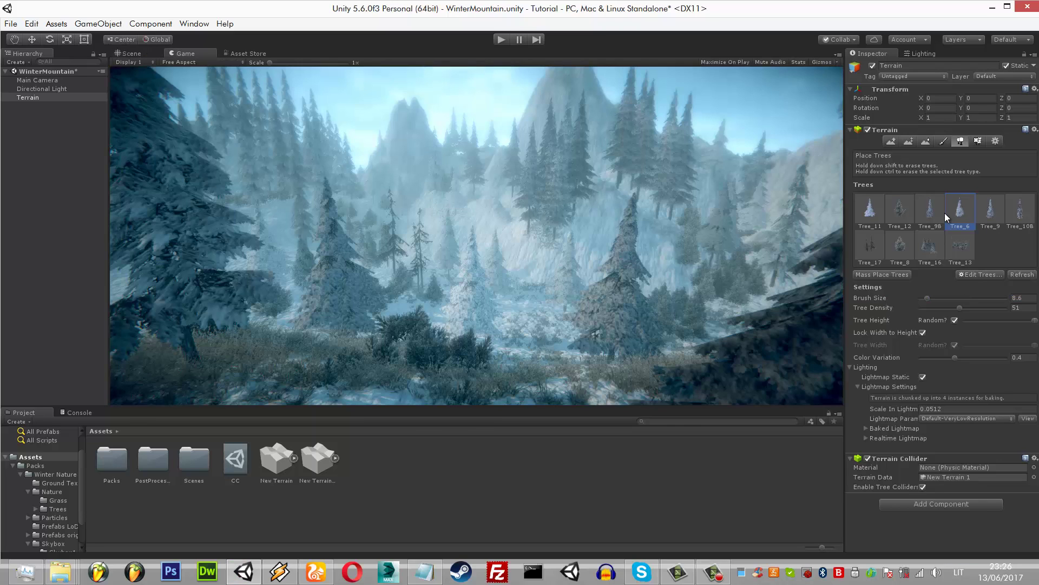
key("ctrl+1")
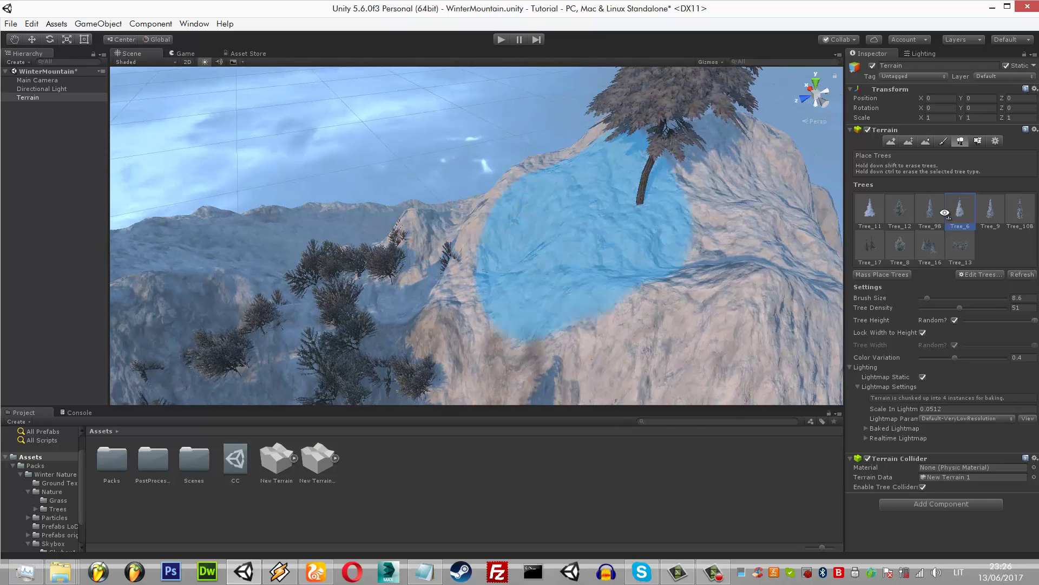
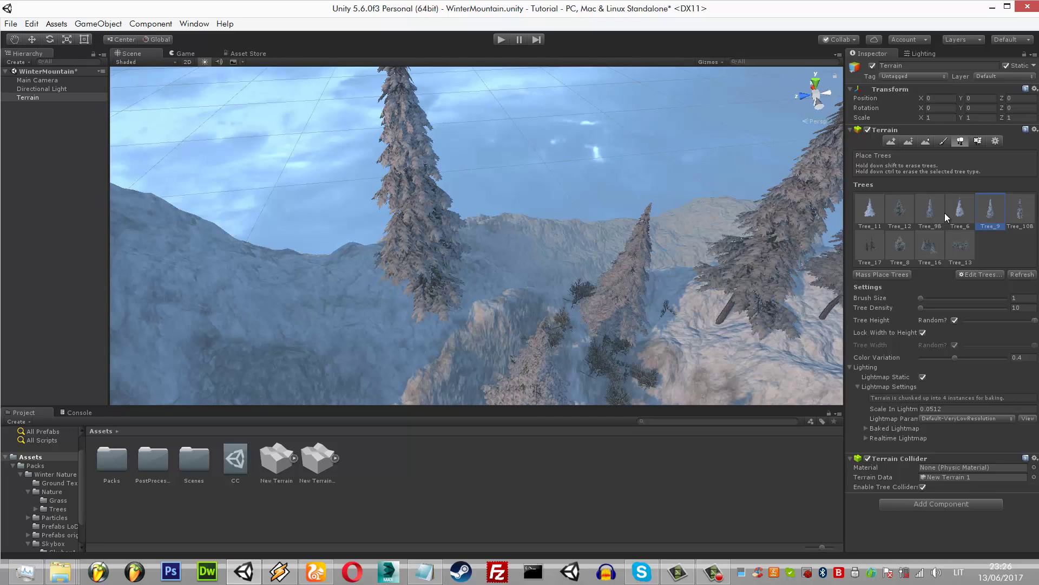
- Plant a Tree_9B snow-covered pine on the cliff slope and preview it from the game camera
left_click(946, 217)
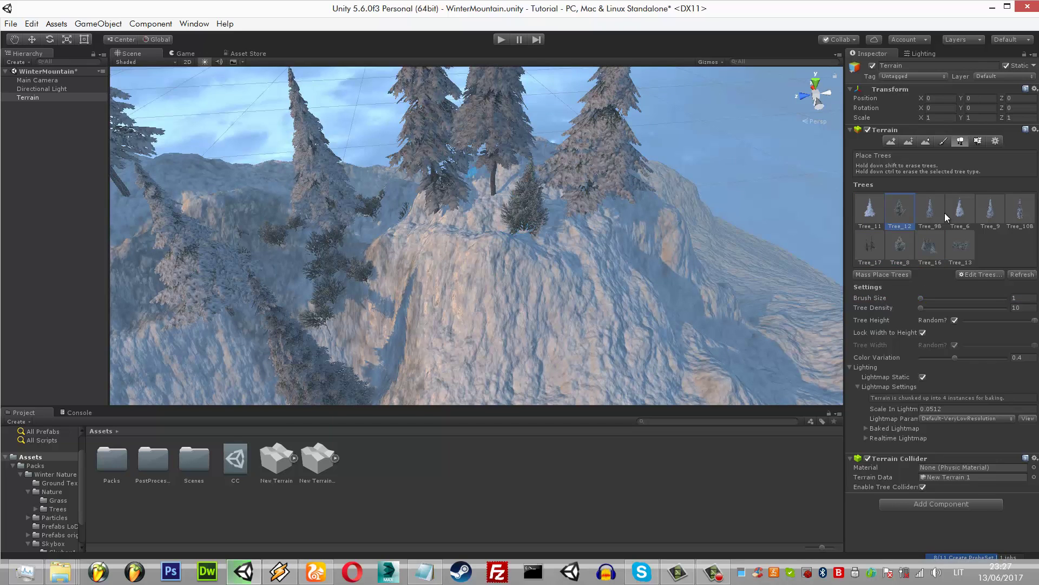
key("ctrl+2")
key("ctrl+1")
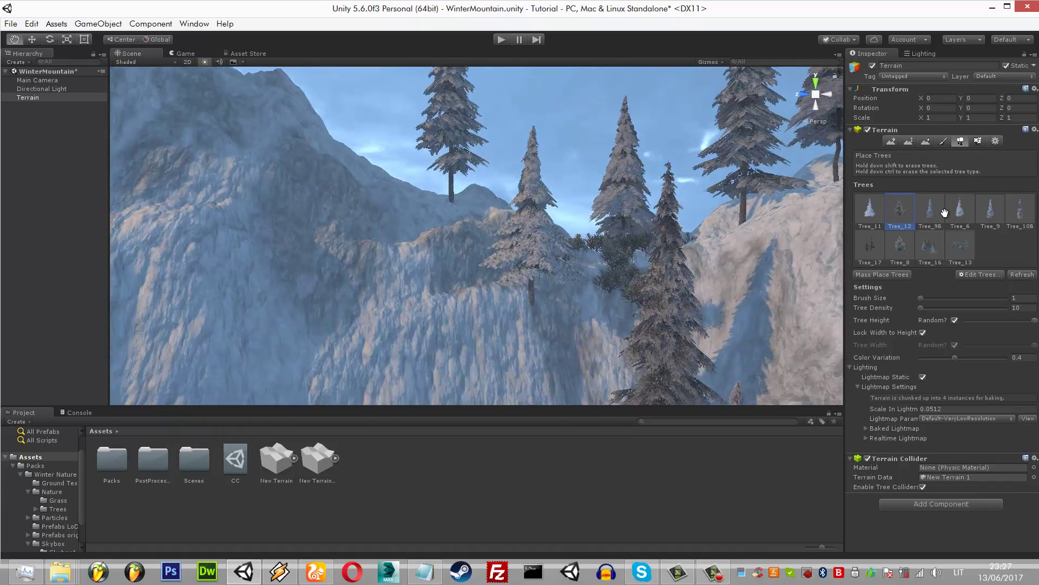
left_click(944, 215)
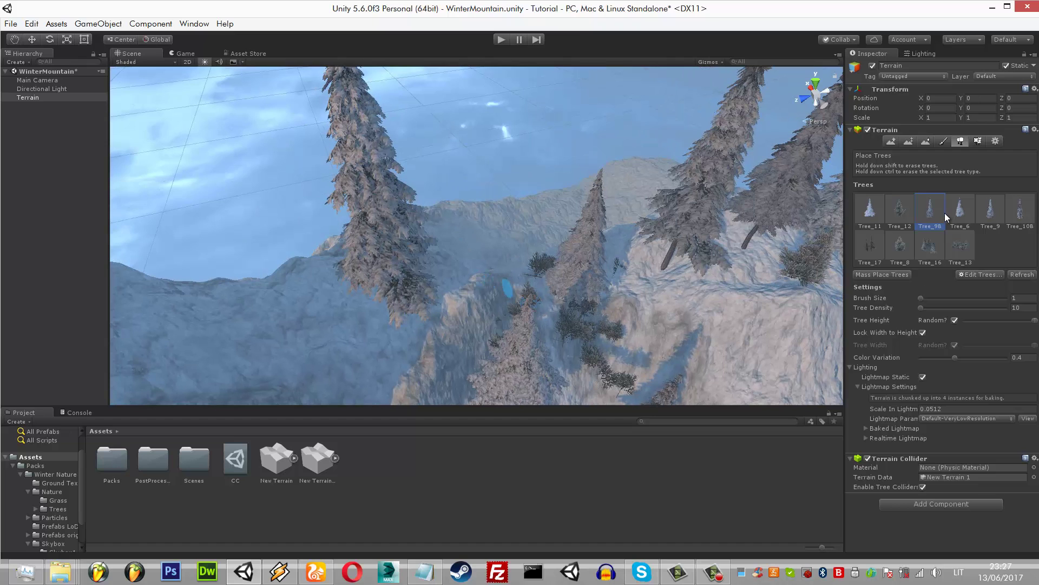
left_click(509, 289)
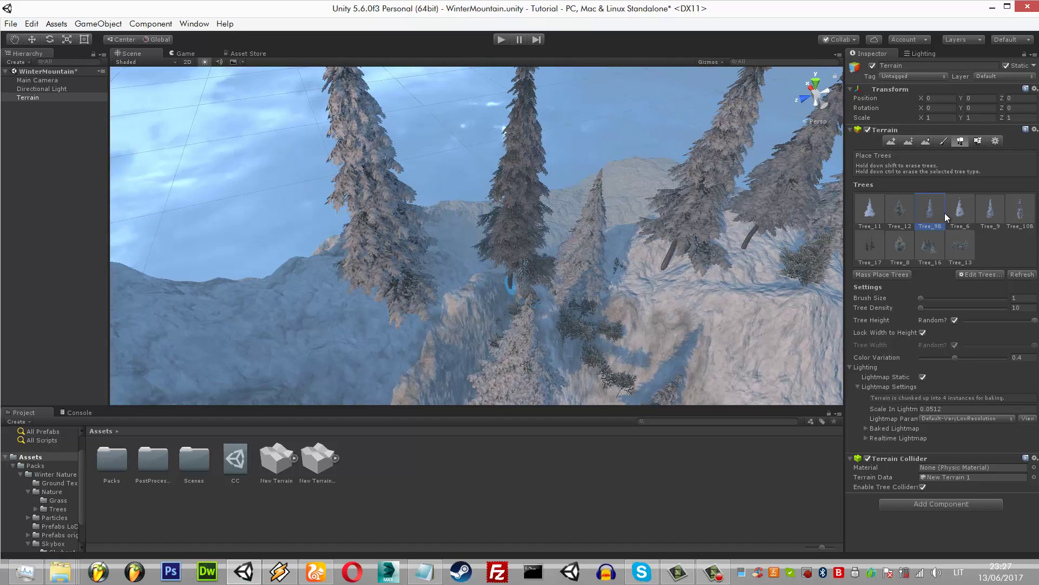
key("ctrl+2")
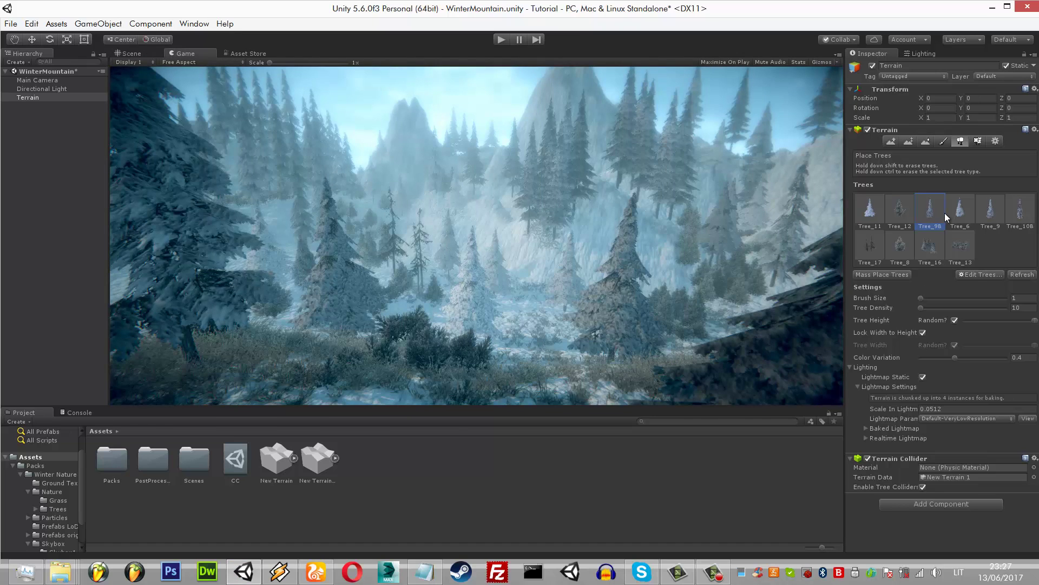
- Redo the last pine placement and compare it between the Game and Scene views
key("alt+a")
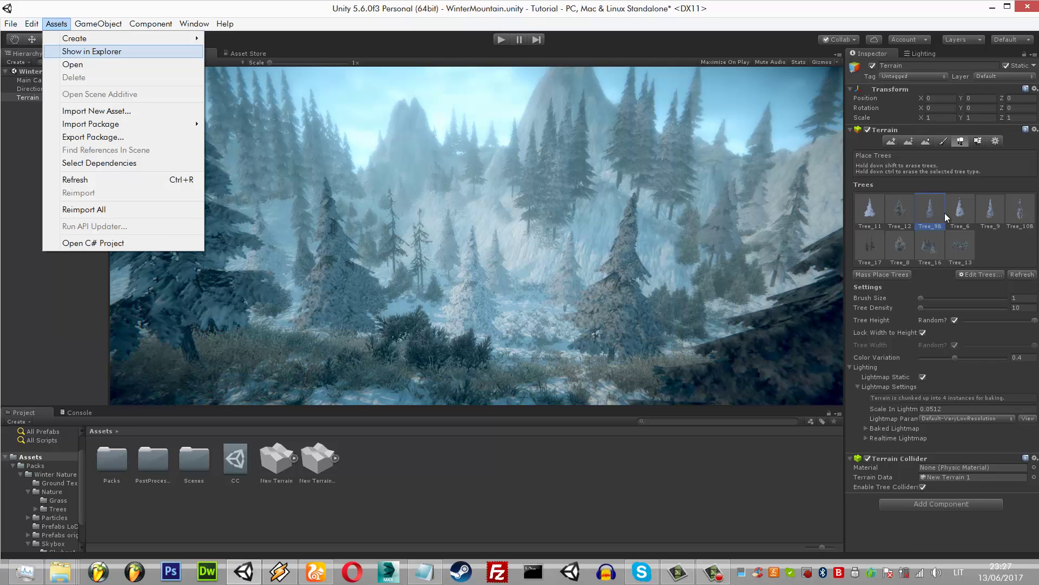
key("Left")
key("Down")
key("Return")
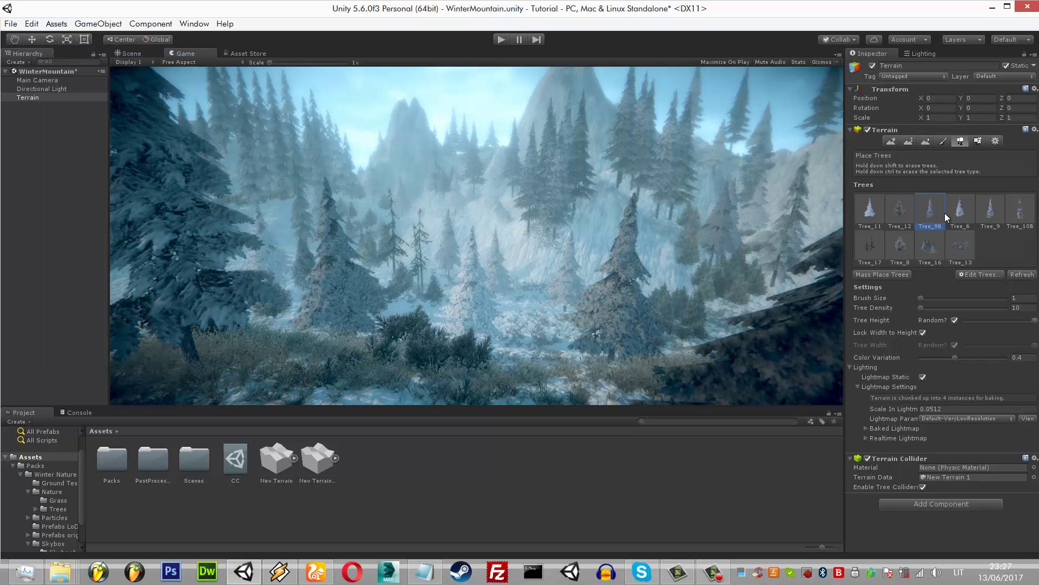
key("ctrl+1")
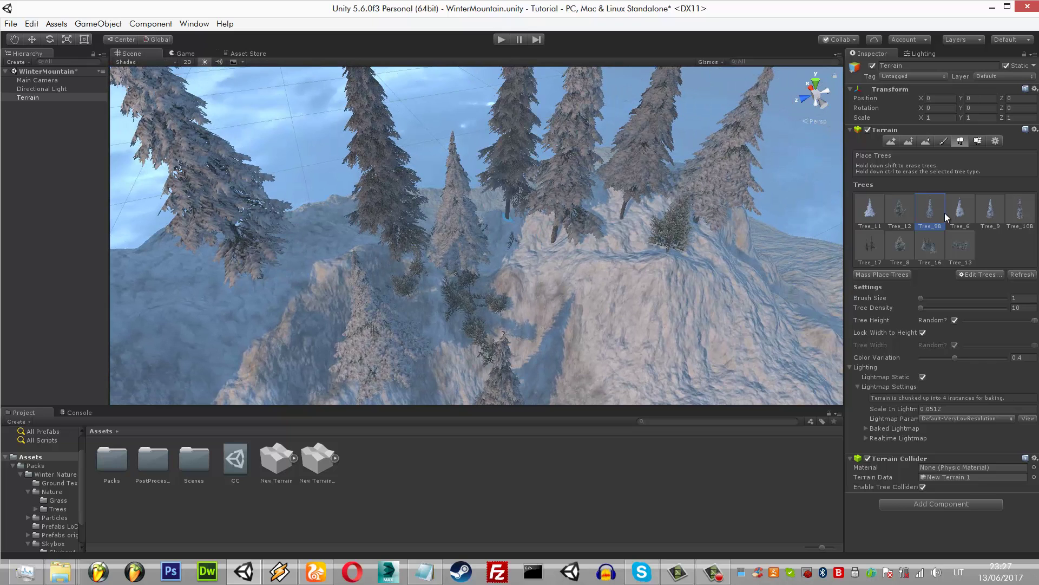
key("ctrl+2")
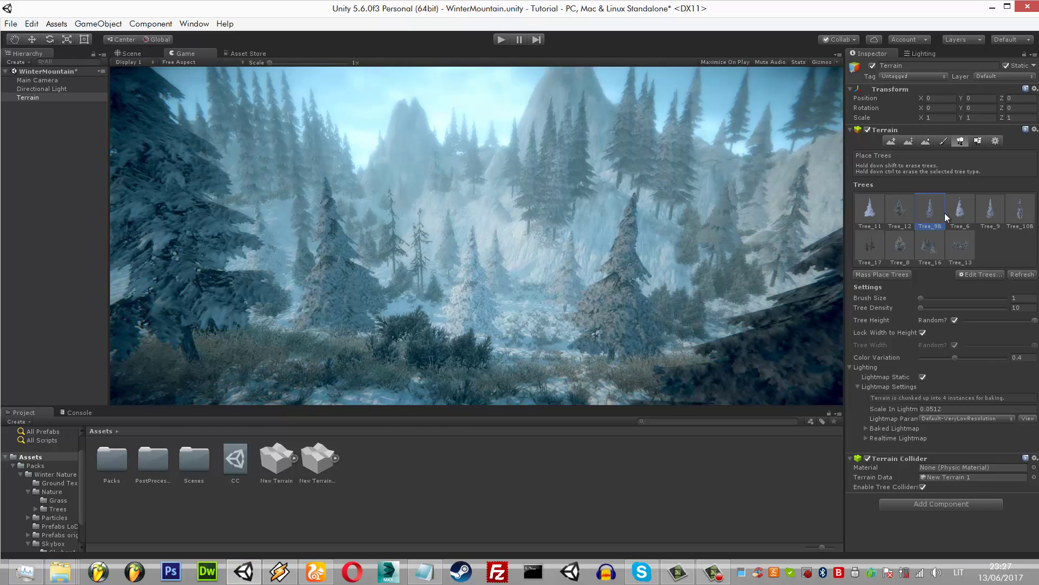
key("ctrl+1")
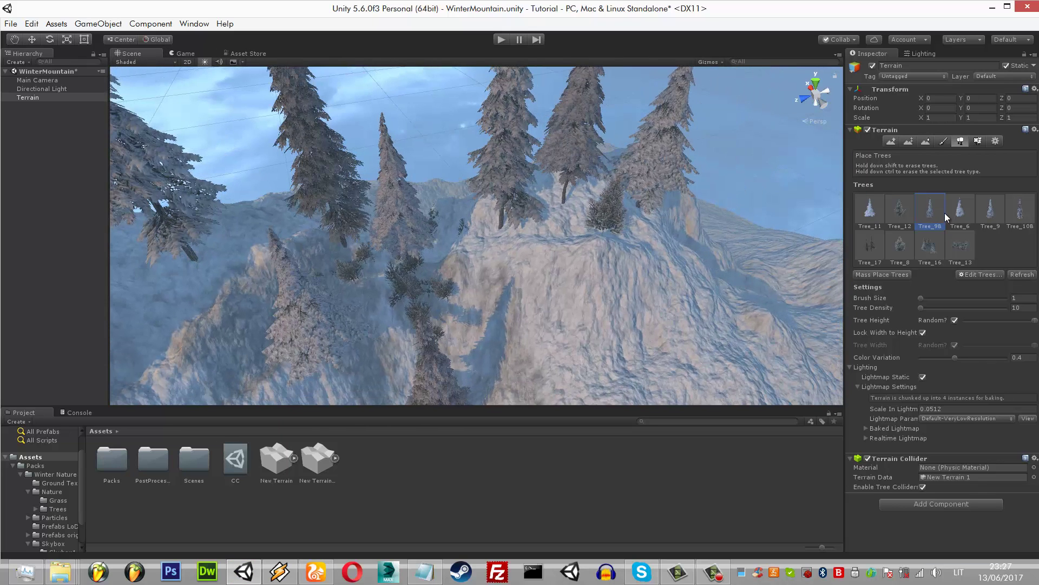
- Plant a Tree_10B pine on the cliff instead of Tree_9, then check the game view
key("Right")
key("Right")
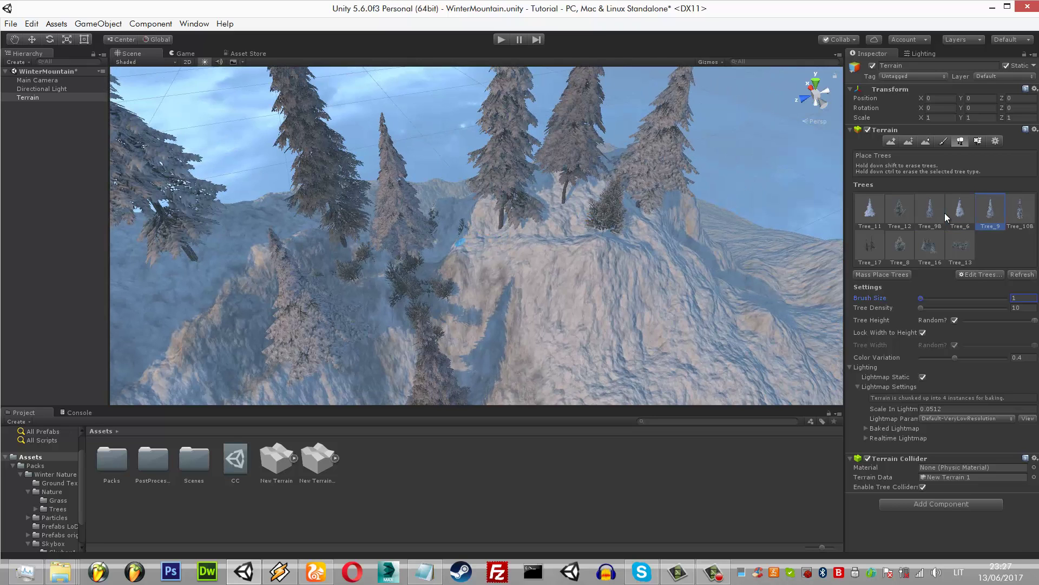
left_click(459, 242)
key("ctrl+z")
key("Right")
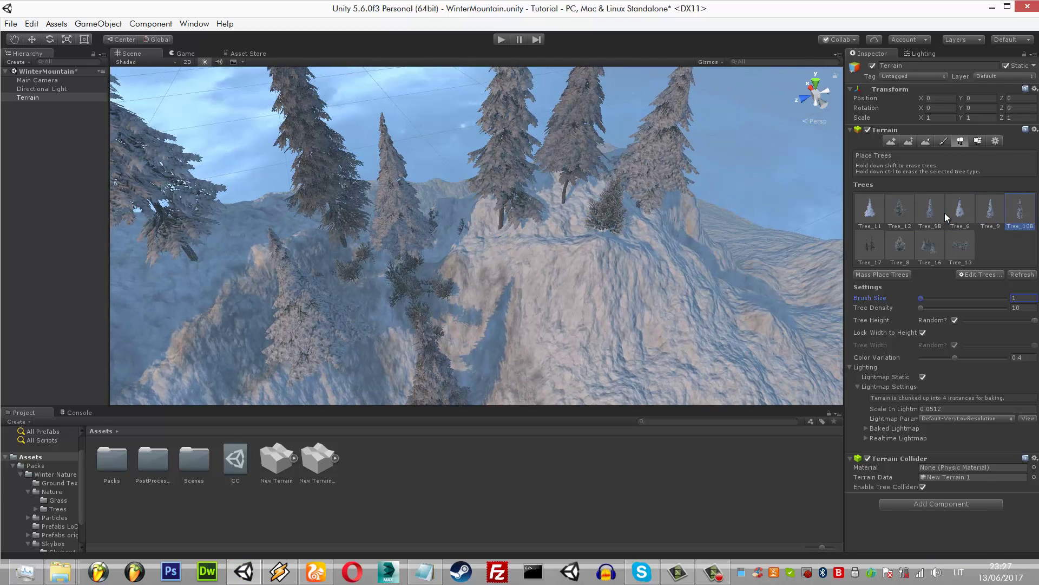
left_click(455, 233)
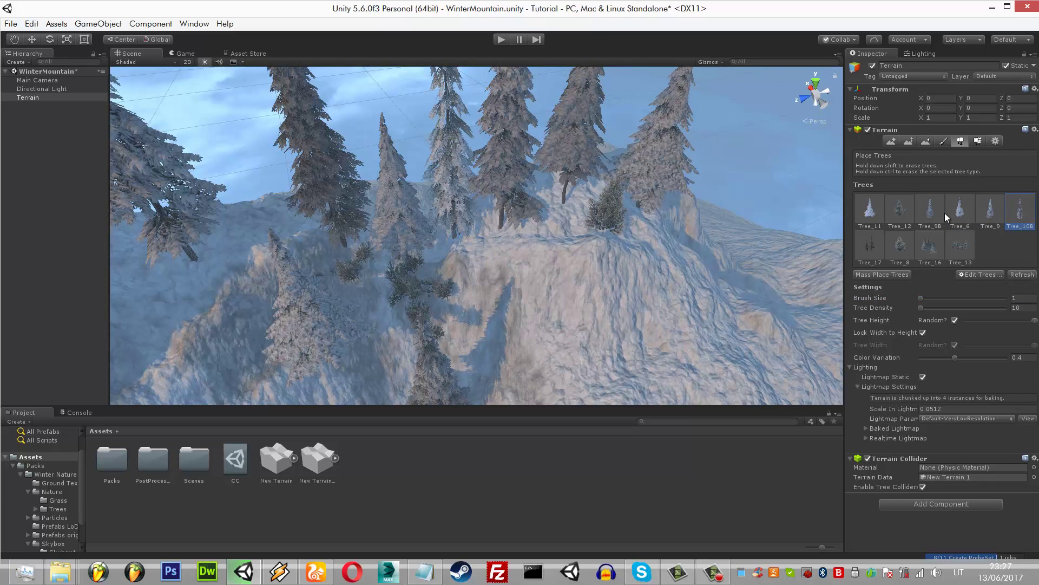
key("ctrl+2")
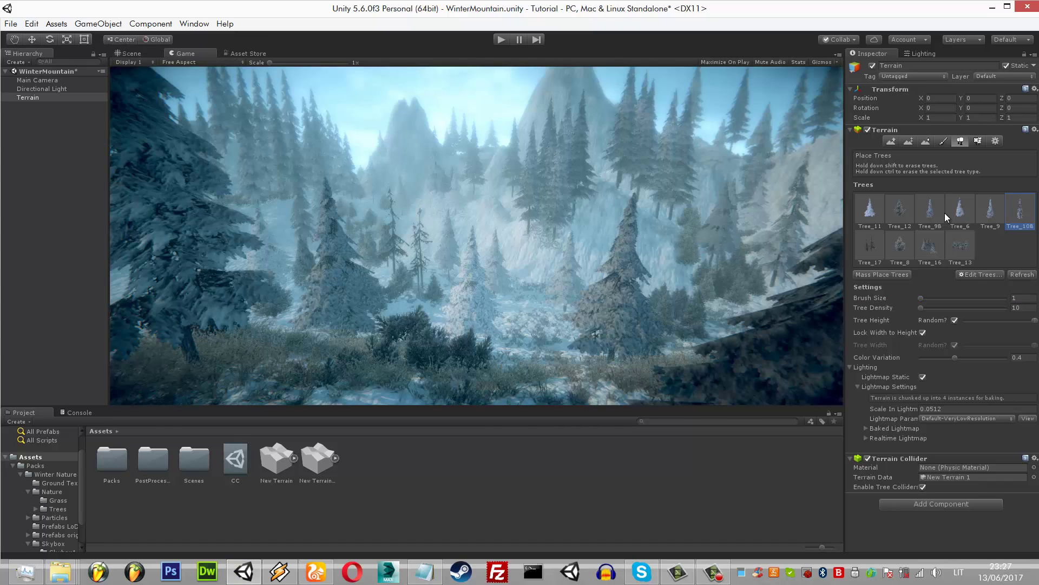
key("ctrl+1")
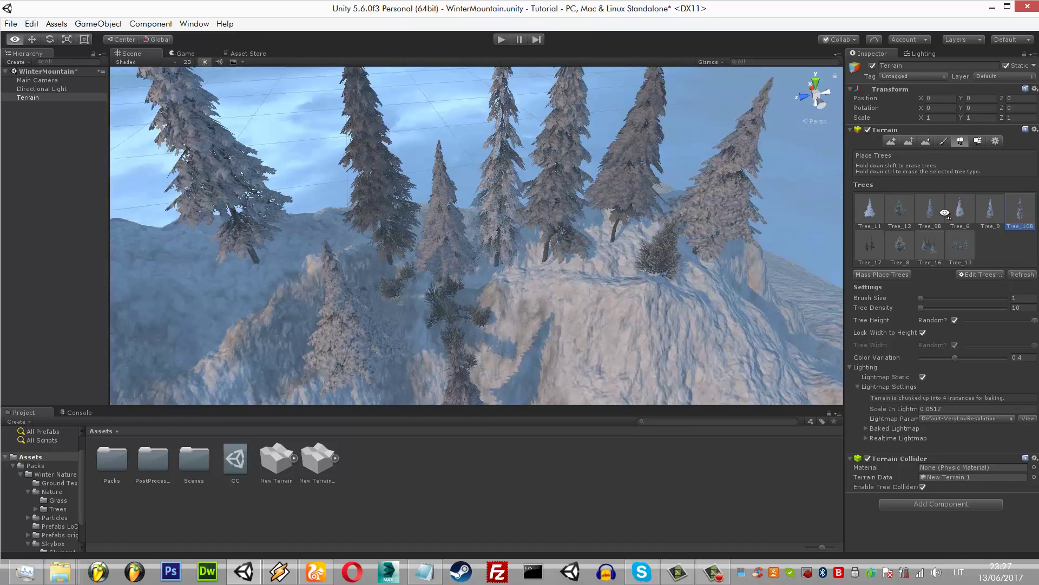
- Plant a Tree_8 tree on the slope and two Tree_16 trees on the ridge, then preview
left_click(900, 247)
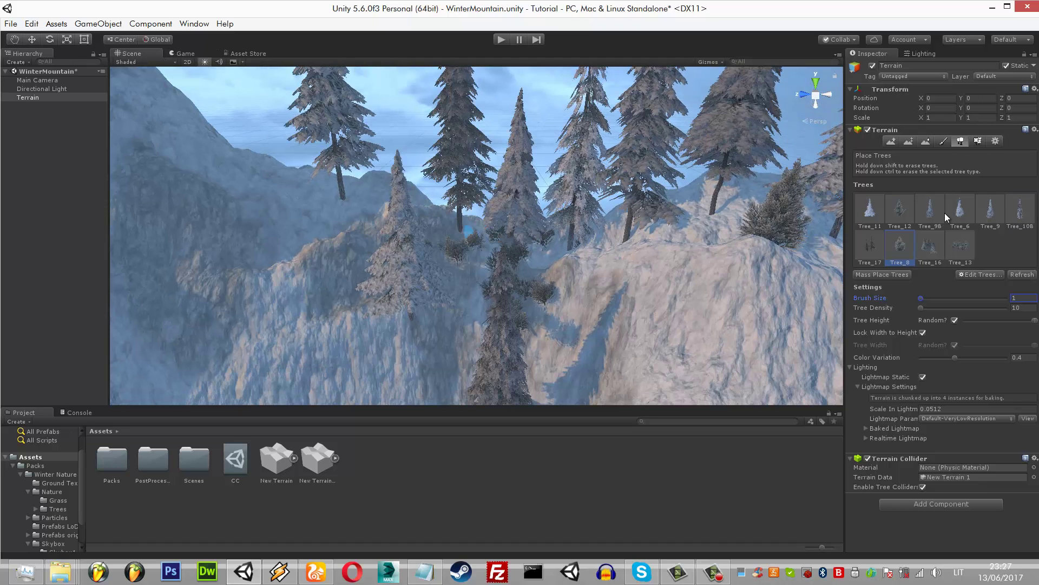
left_click(469, 234)
left_click(930, 246)
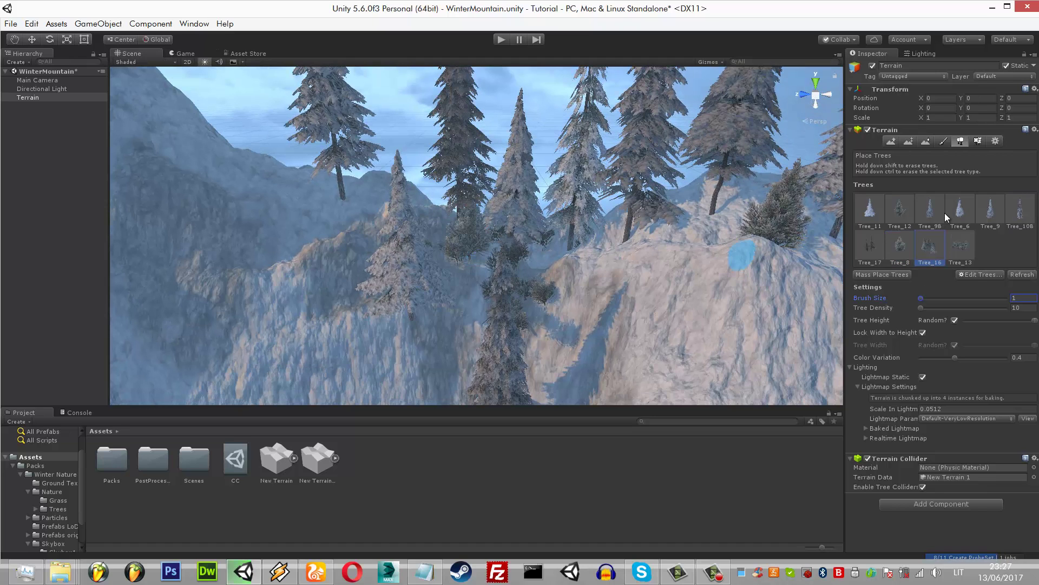
left_click(577, 258)
left_click(598, 254)
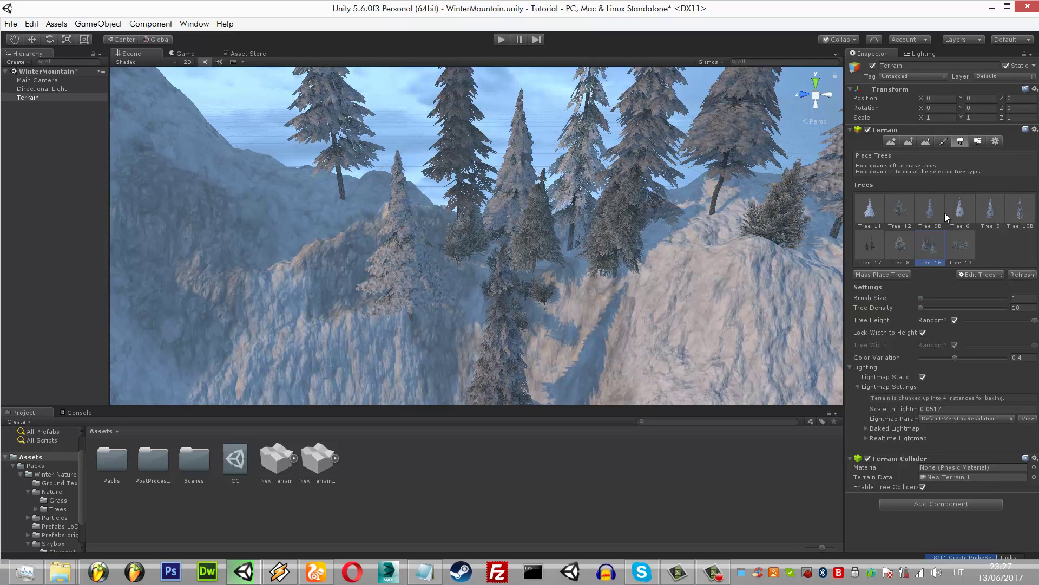
key("ctrl+2")
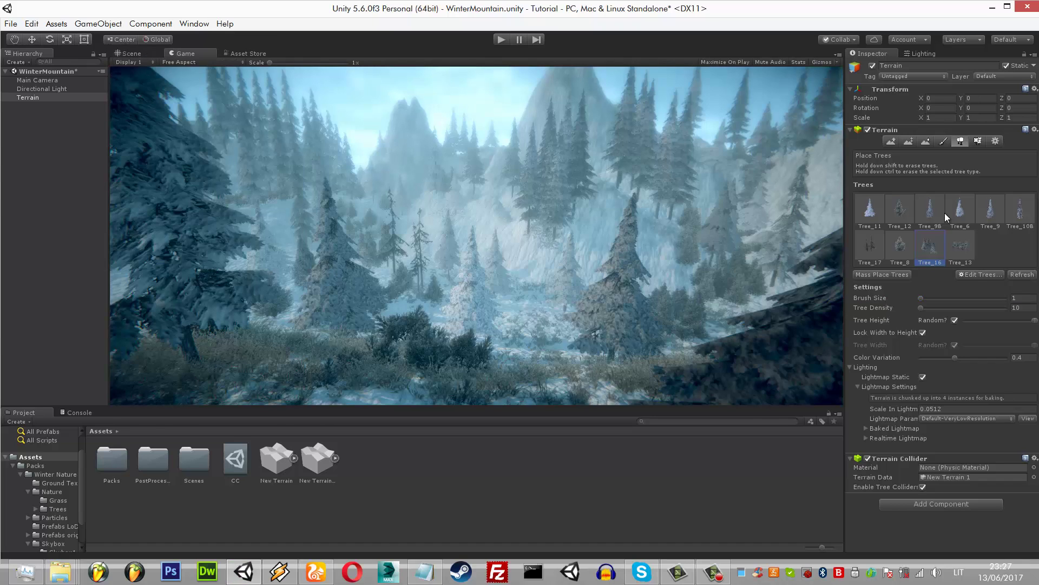
key("ctrl+1")
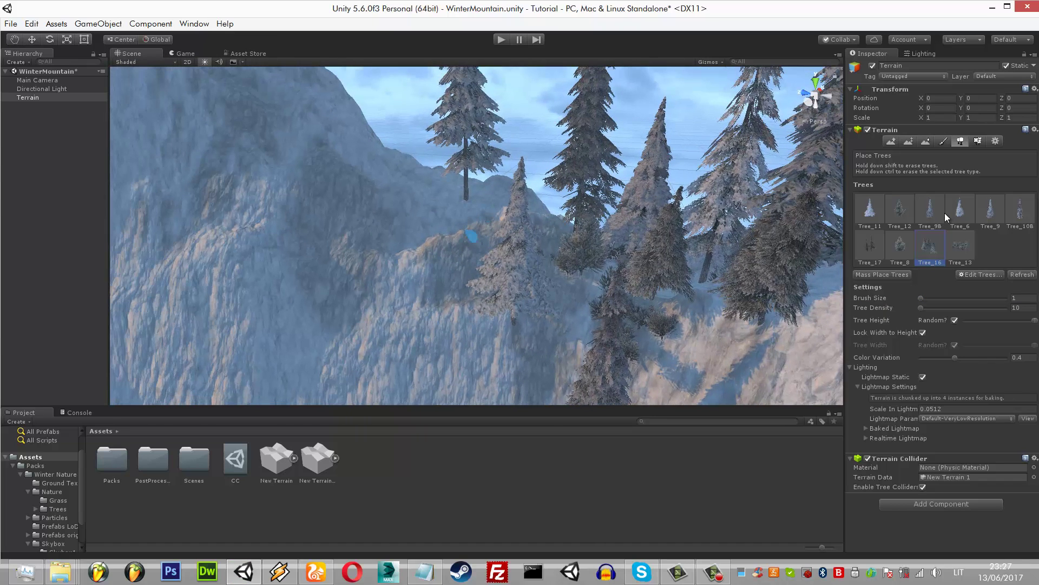
- Paint a small cluster of pines on the slope and check it from the game camera
left_click(471, 235)
key("ctrl+z")
left_click(471, 238)
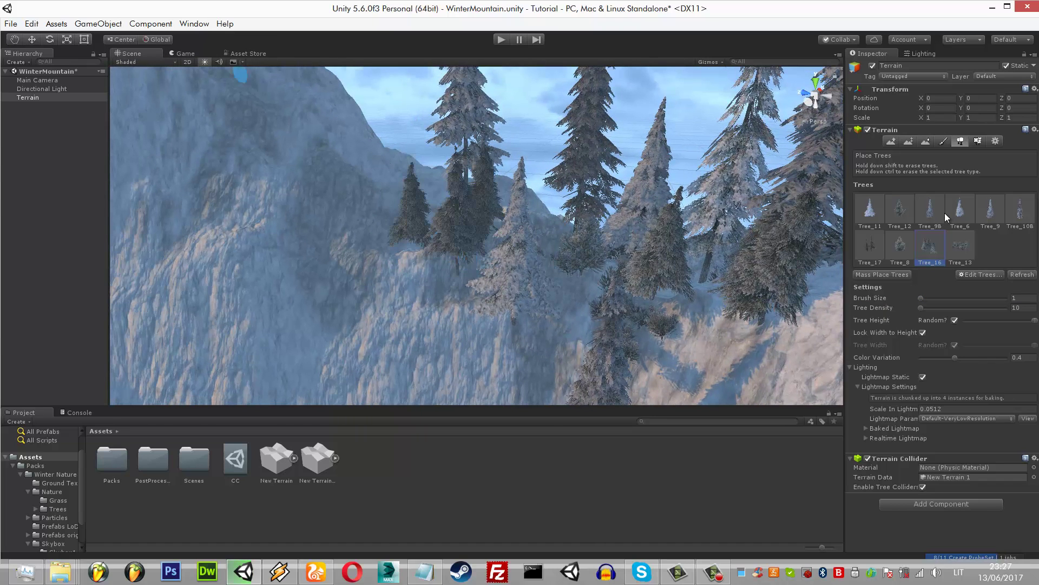
key("ctrl+2")
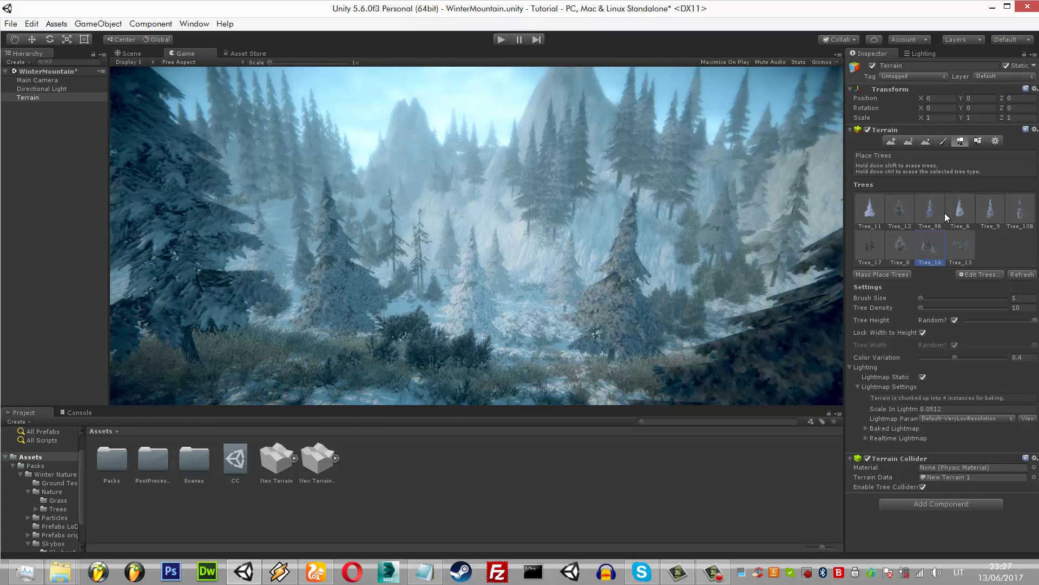
key("ctrl+1")
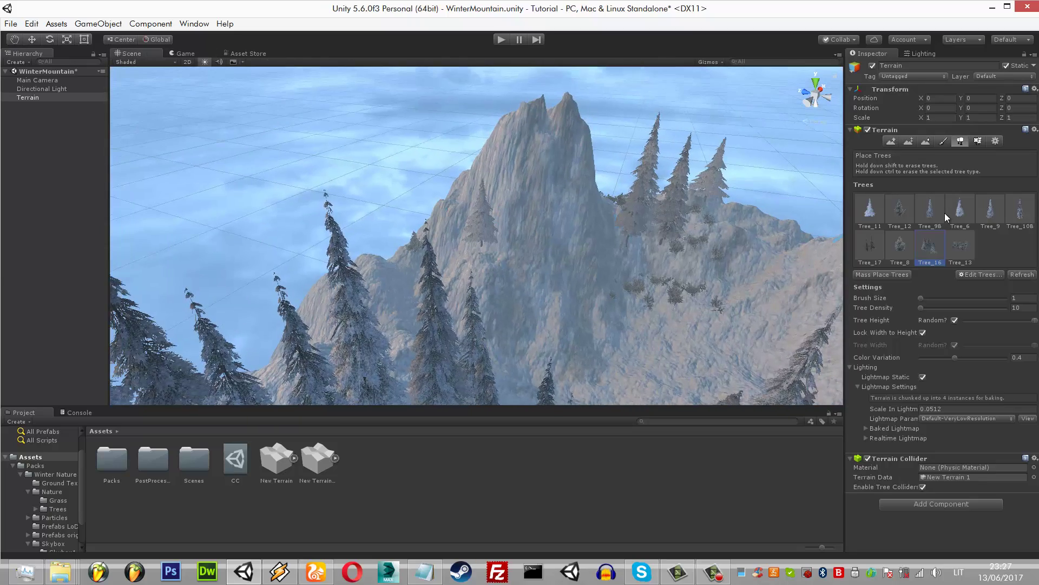
left_click(945, 216)
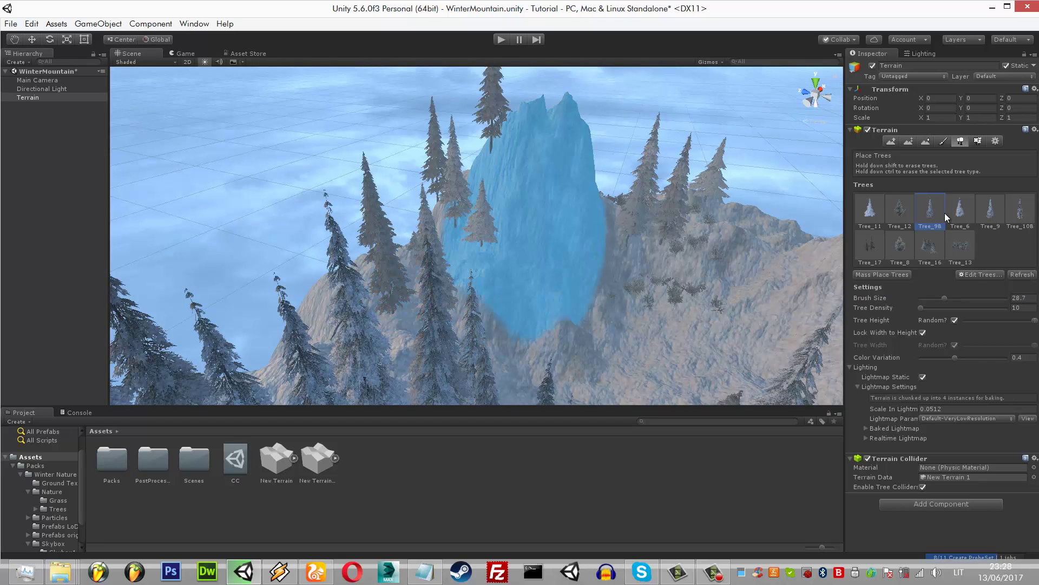
key("ctrl+2")
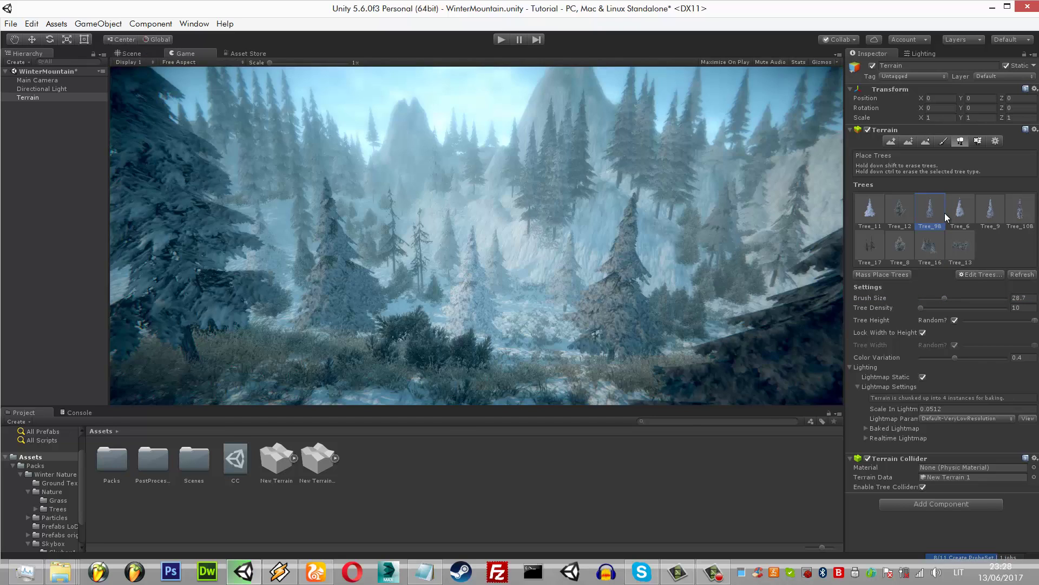
key("ctrl+1")
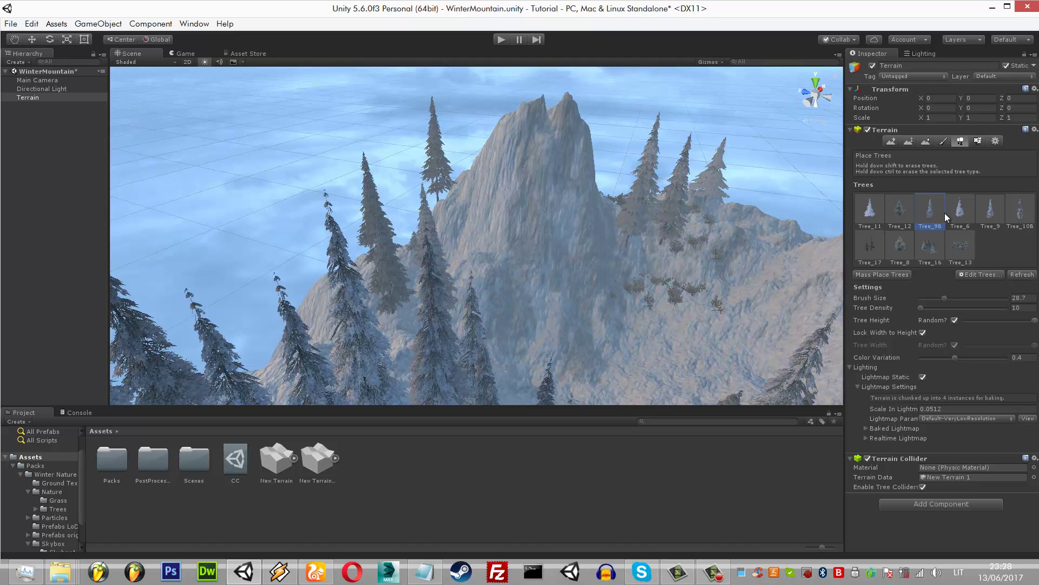
double_click(1023, 298)
type("1")
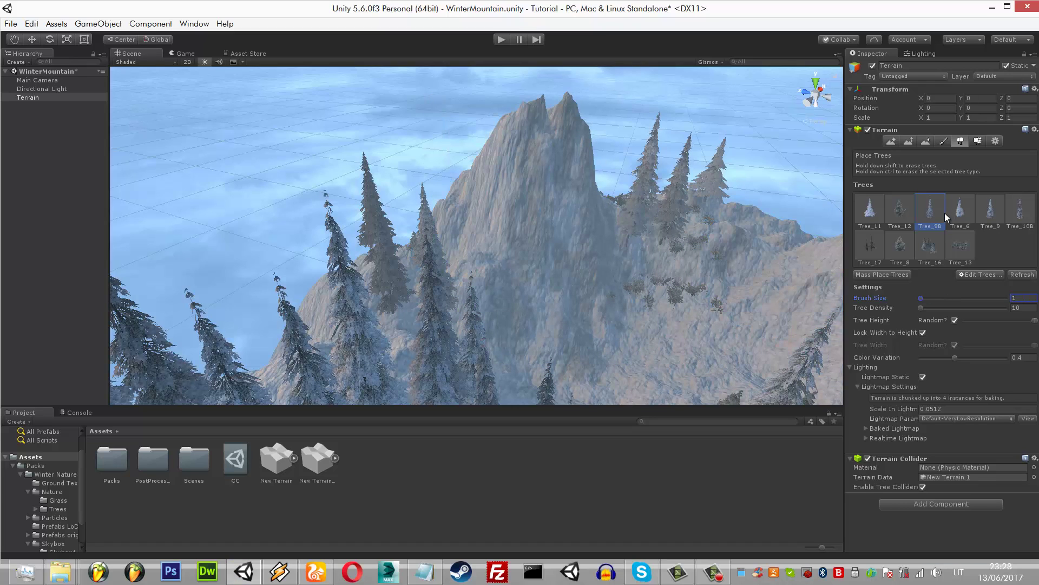
key("Left")
key("Right")
key("Right")
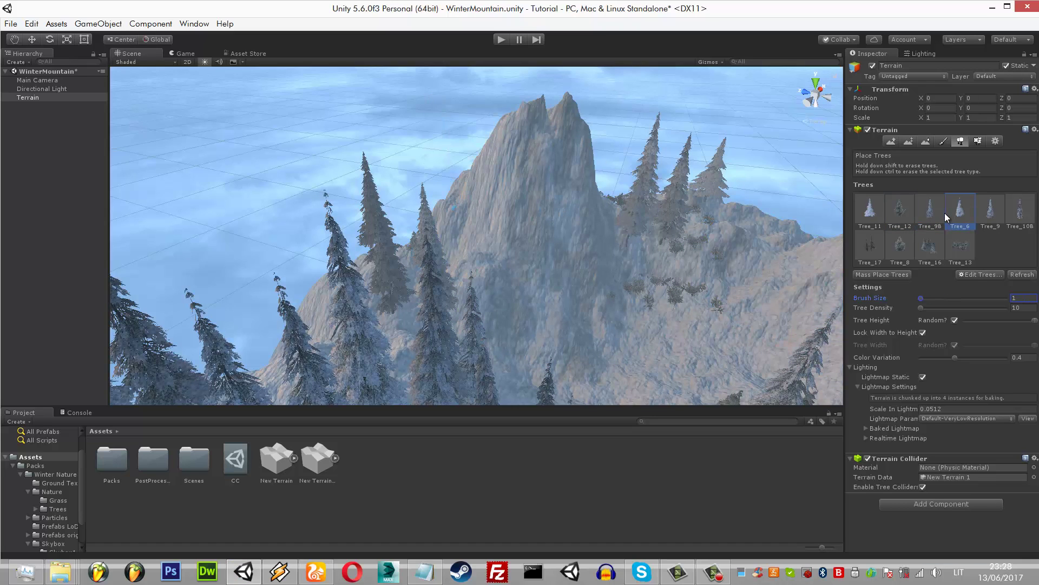
left_click(475, 214)
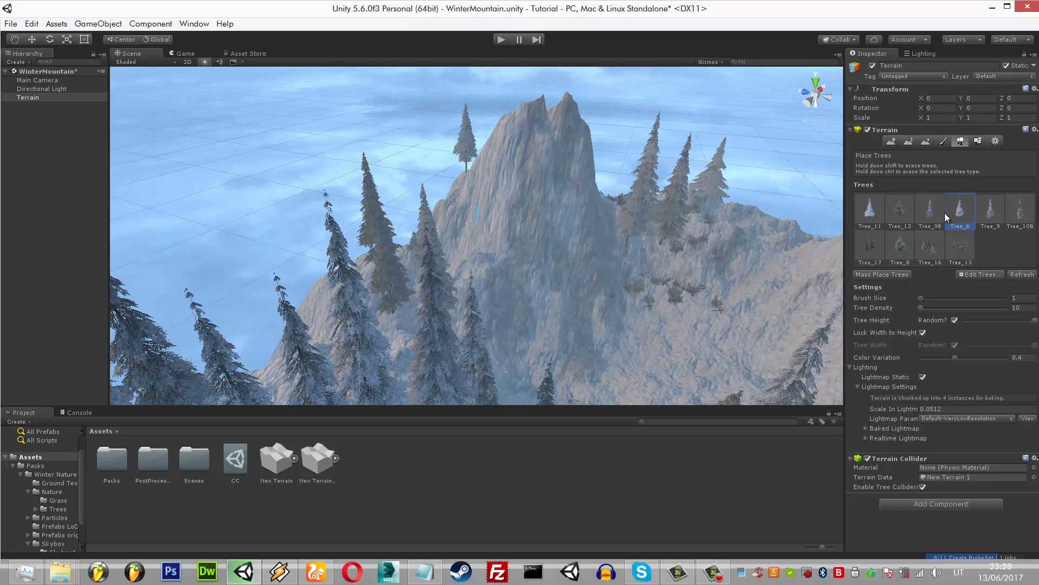
key("ctrl+2")
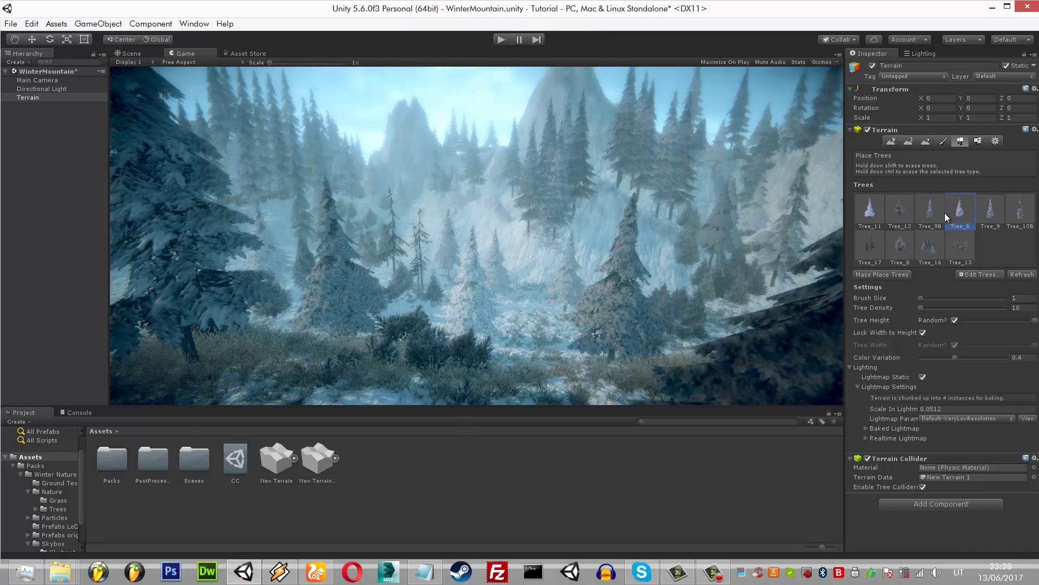
key("ctrl+1")
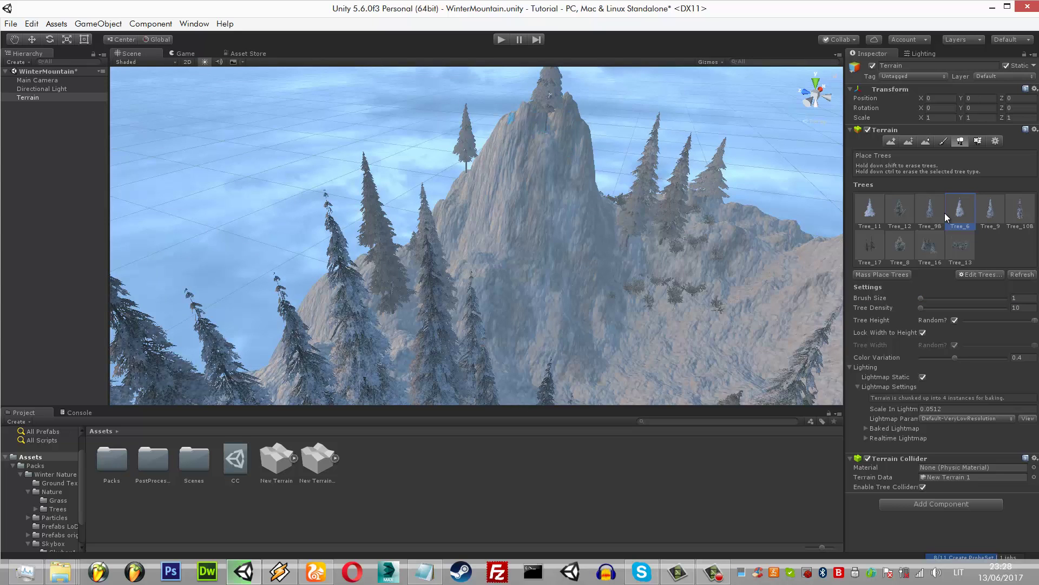
key("ctrl+2")
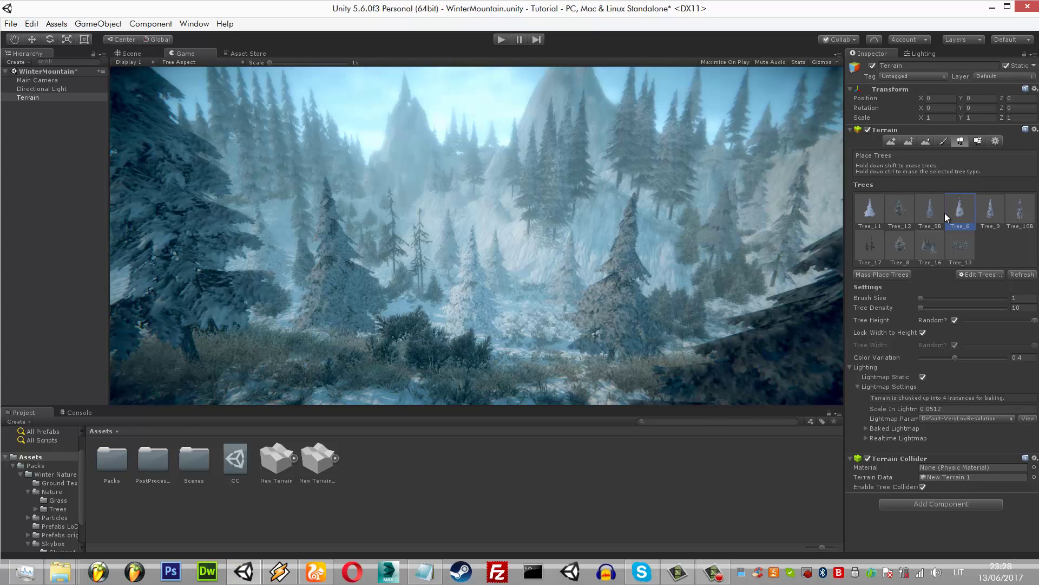
key("ctrl+1")
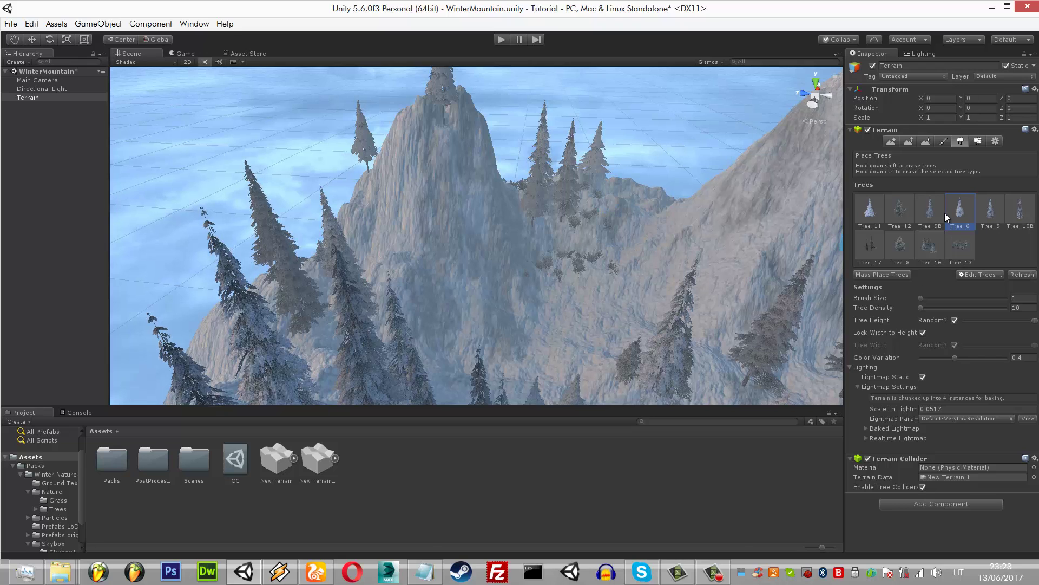
- Paint Tree_16 pines beside the peak with a 31.3 brush at tree density 75
left_click(929, 247)
left_click_drag(921, 297, 981, 308)
left_click(563, 238)
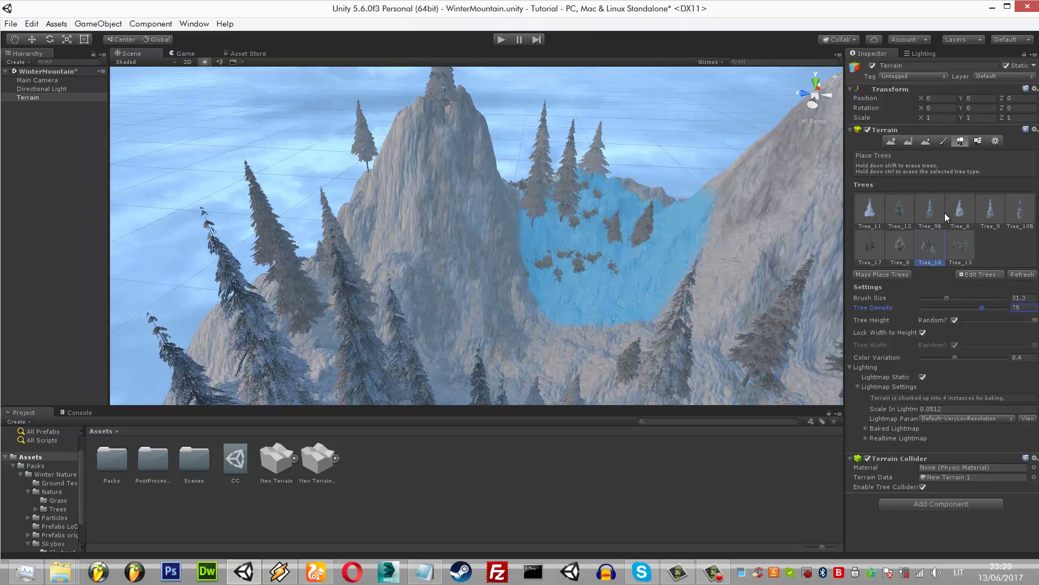
left_click(592, 238)
left_click(552, 254, "shift")
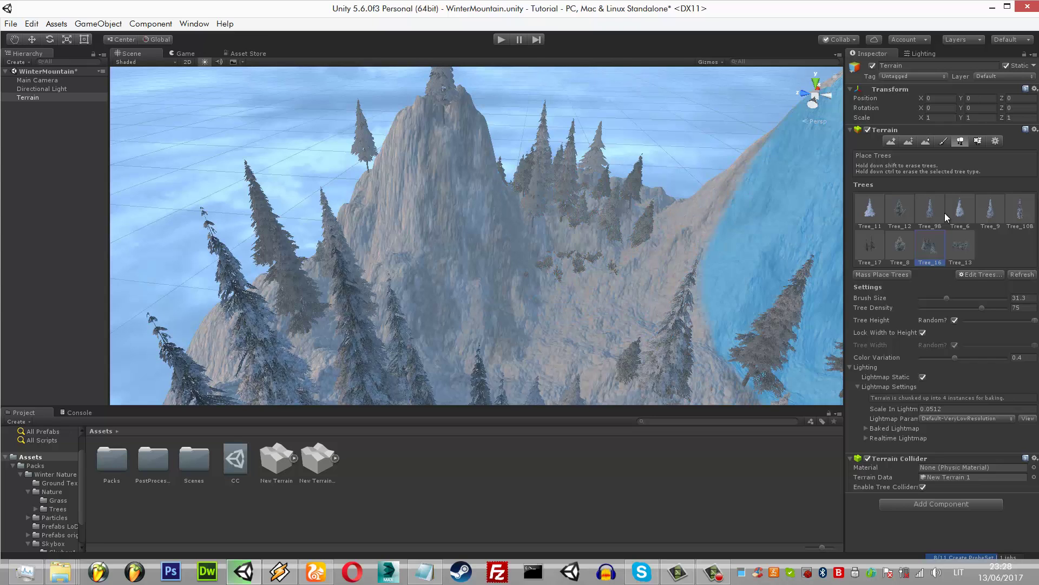
- Paint a smaller Tree_16 patch near the peak at brush size 16.1 and check the game view
left_click_drag(947, 298, 933, 297)
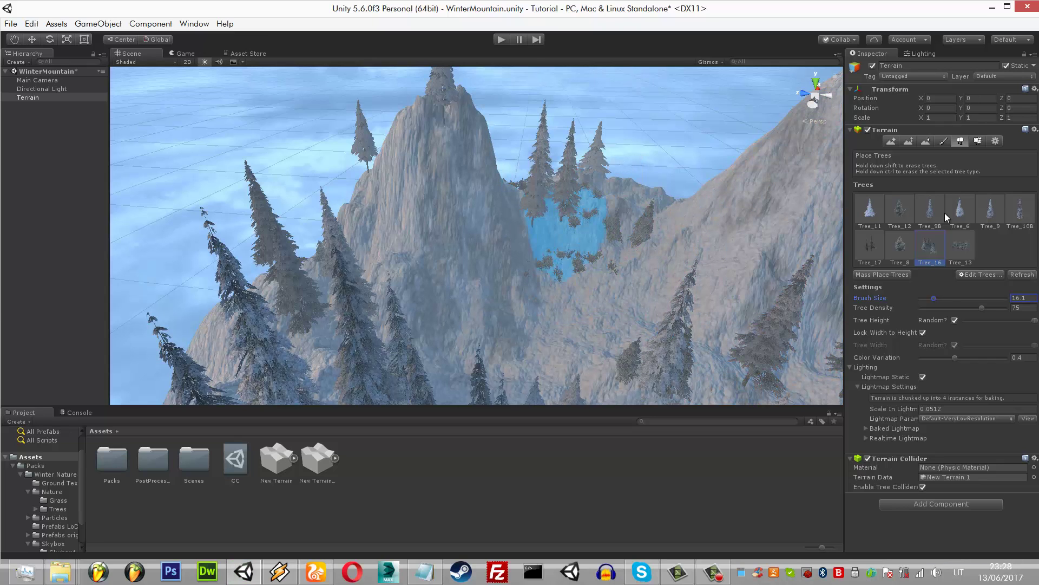
left_click(590, 249)
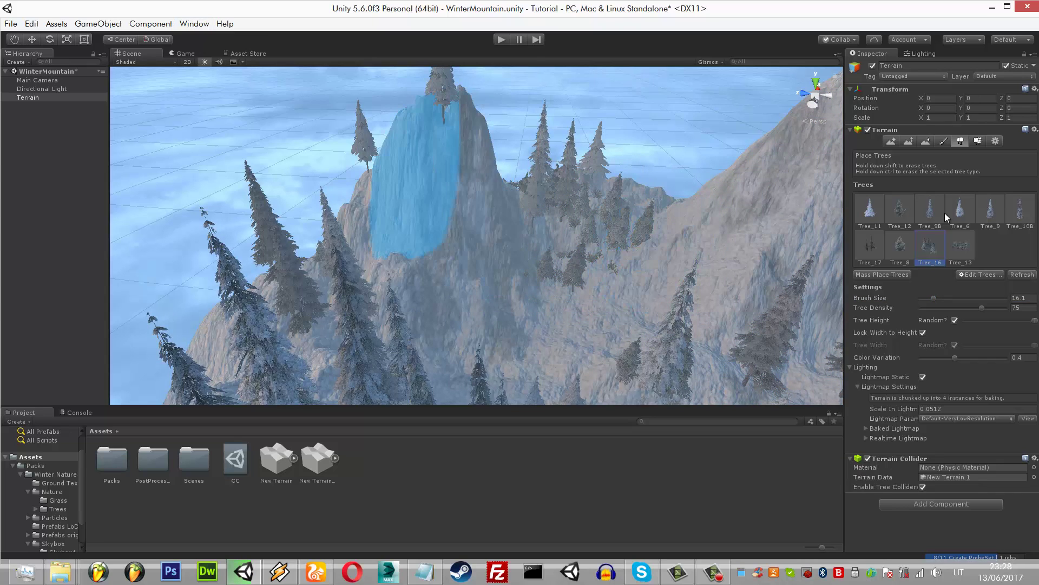
key("ctrl+2")
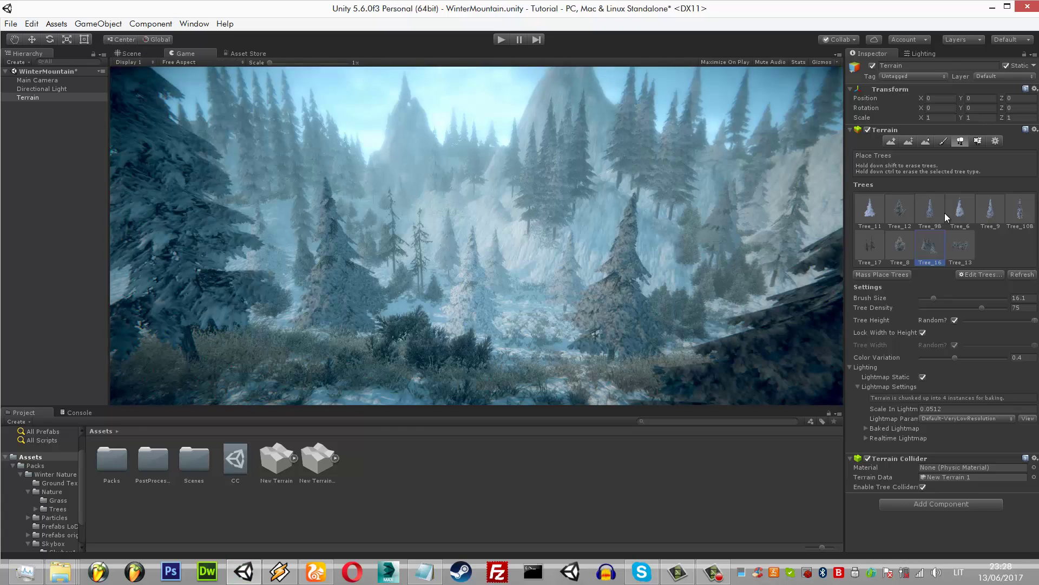
key("ctrl+1")
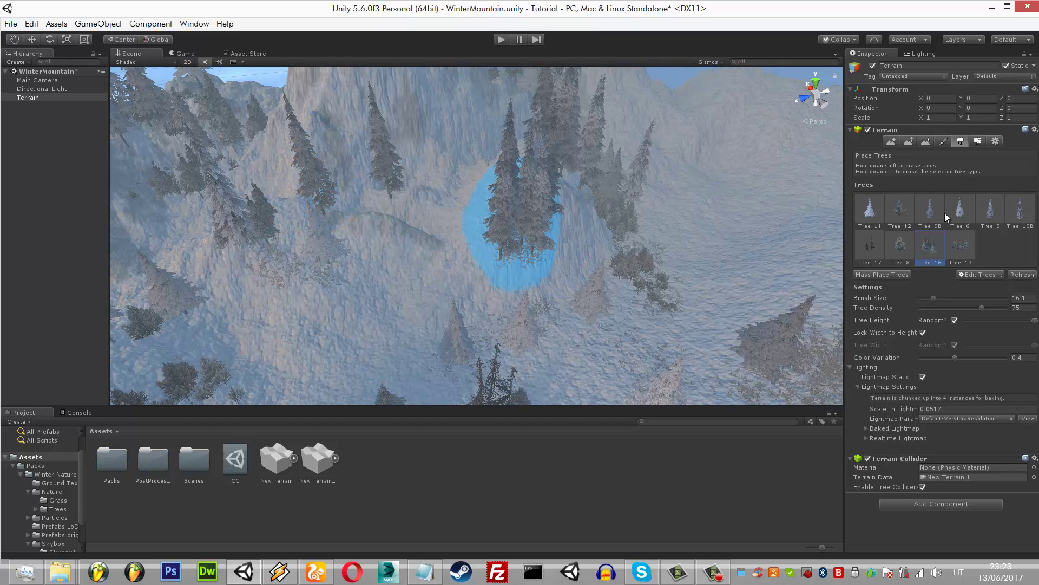
- Add a couple of pines on the slope and review the forest from the game camera
left_click(490, 274)
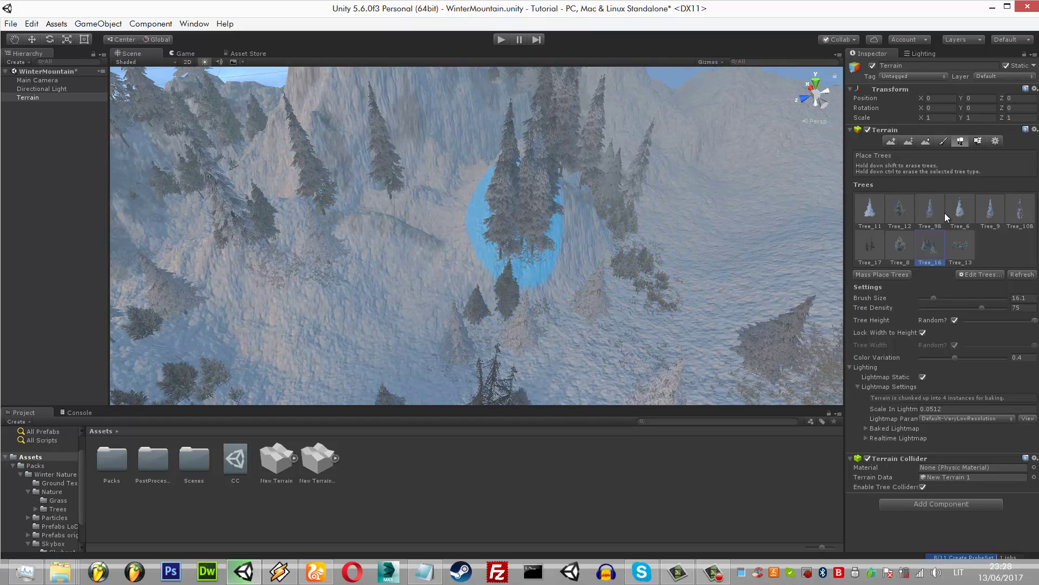
key("ctrl+2")
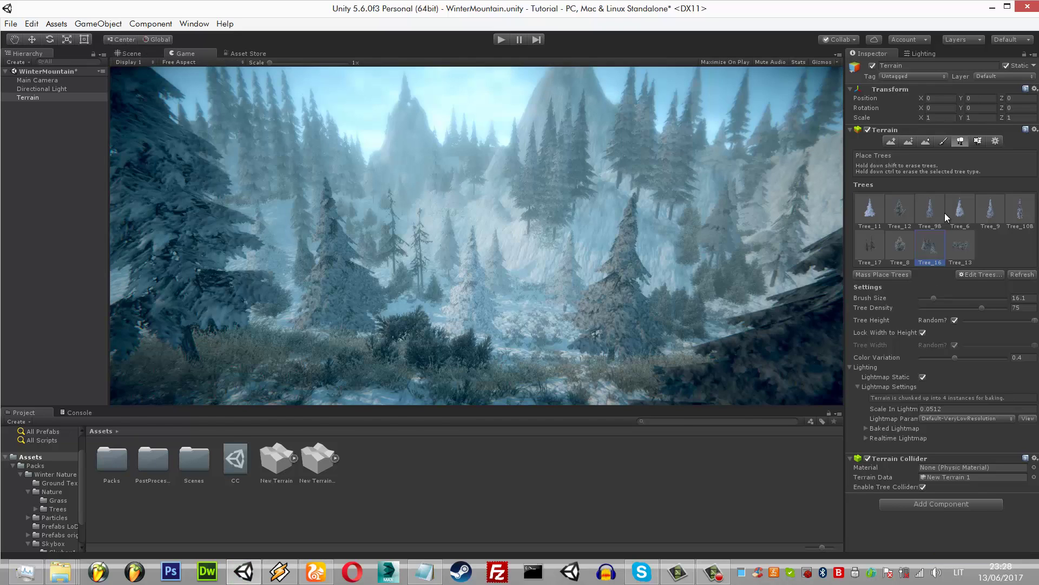
key("ctrl+1")
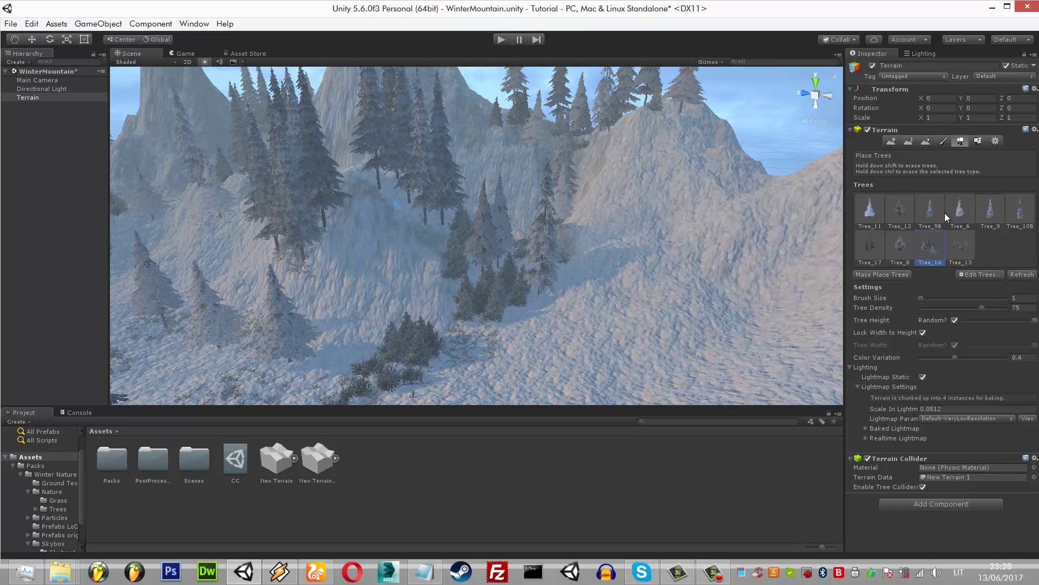
key("ctrl+2")
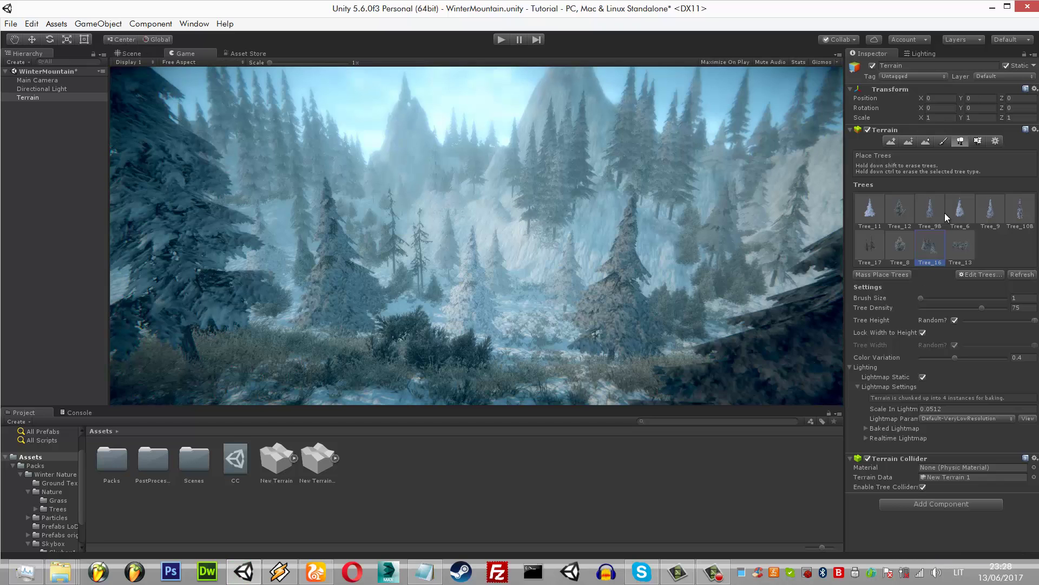
key("ctrl+1")
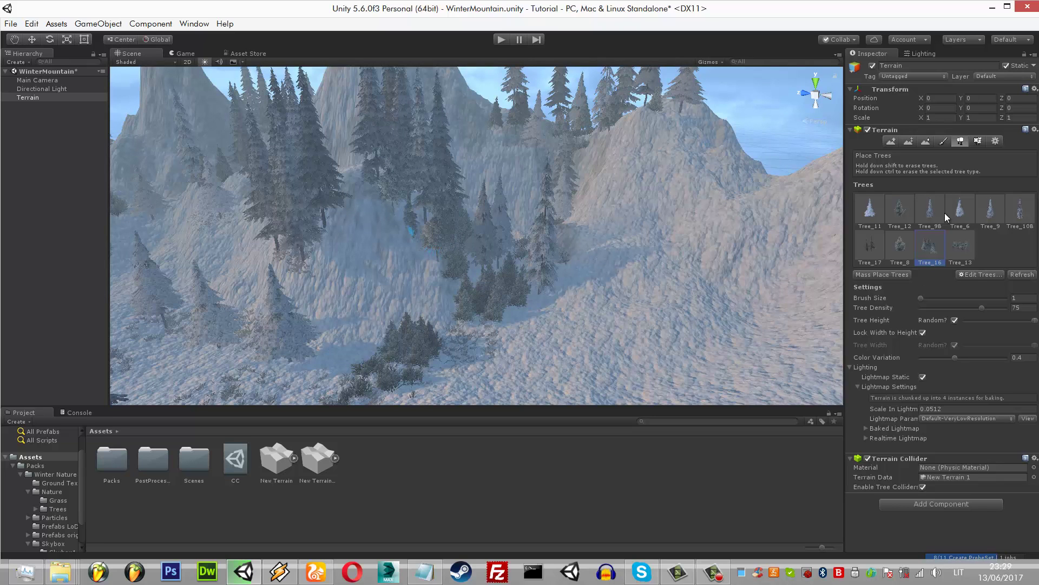
key("ctrl+2")
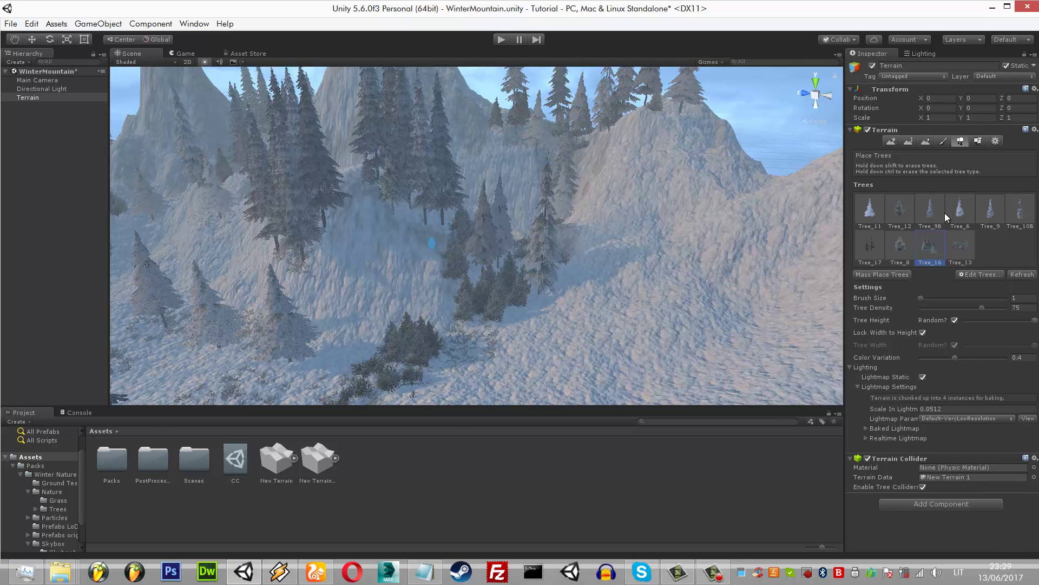
- Place one more single pine, switch the tree type to Tree_13, then move to Grass07 detail painting
left_click(431, 241)
key("ctrl+2")
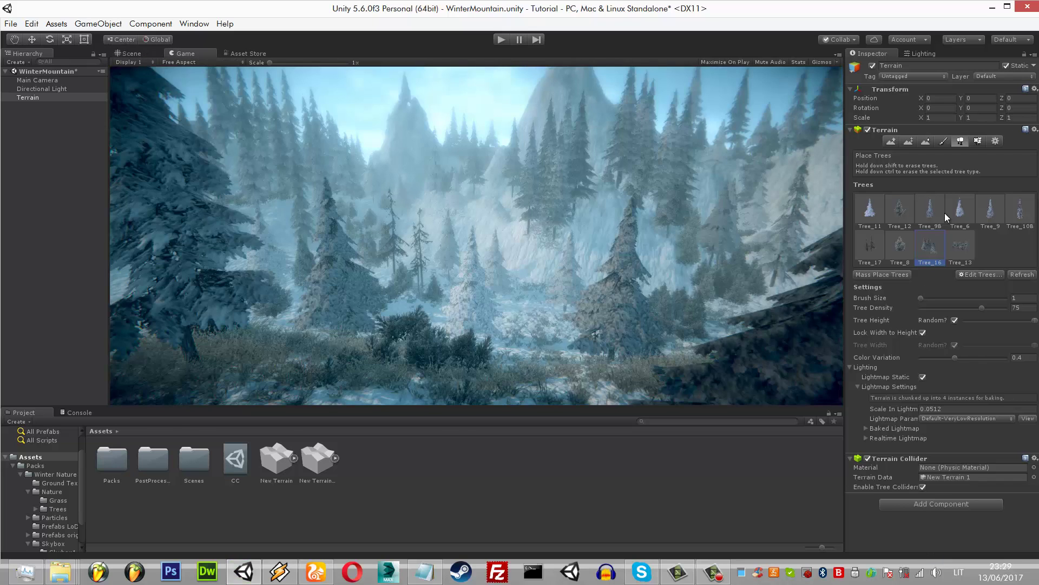
key("ctrl+1")
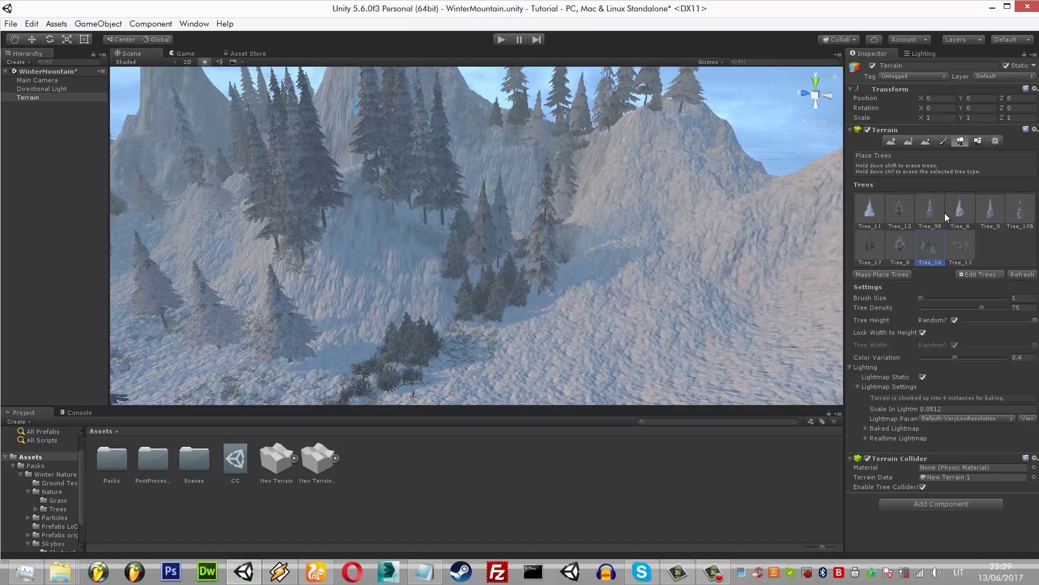
key("shift+period")
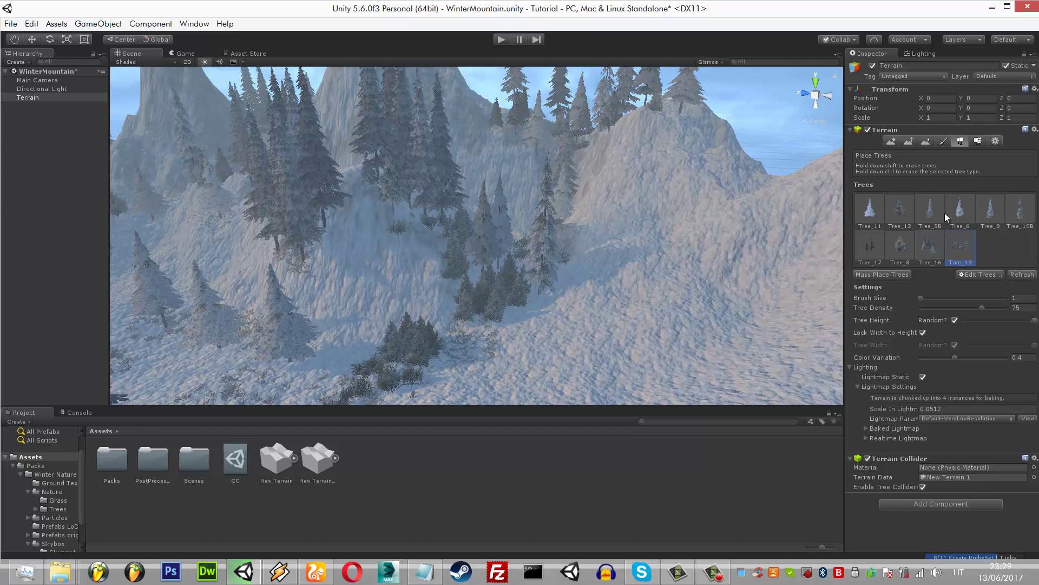
key("ctrl+2")
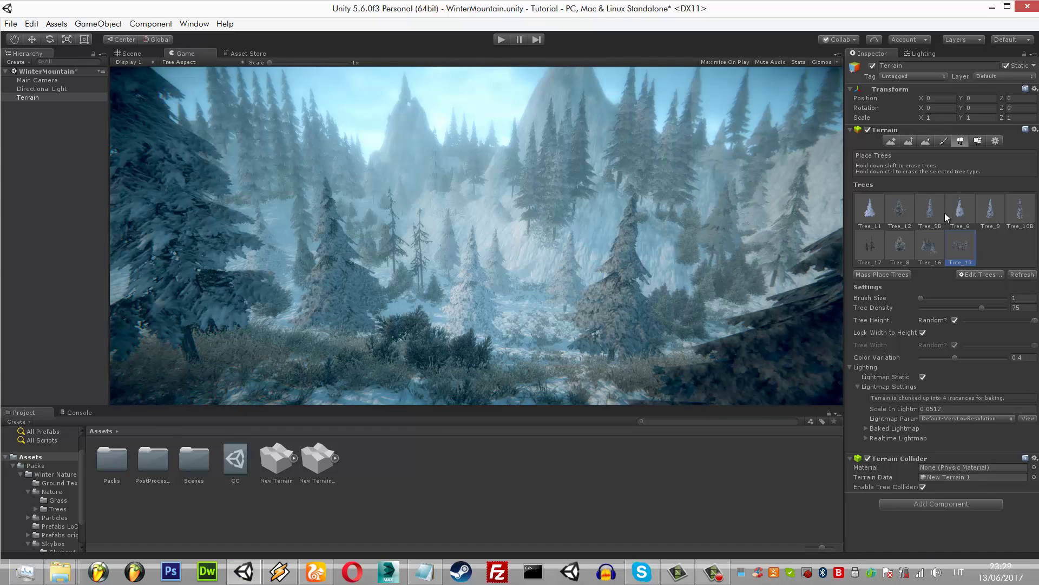
key("ctrl+1")
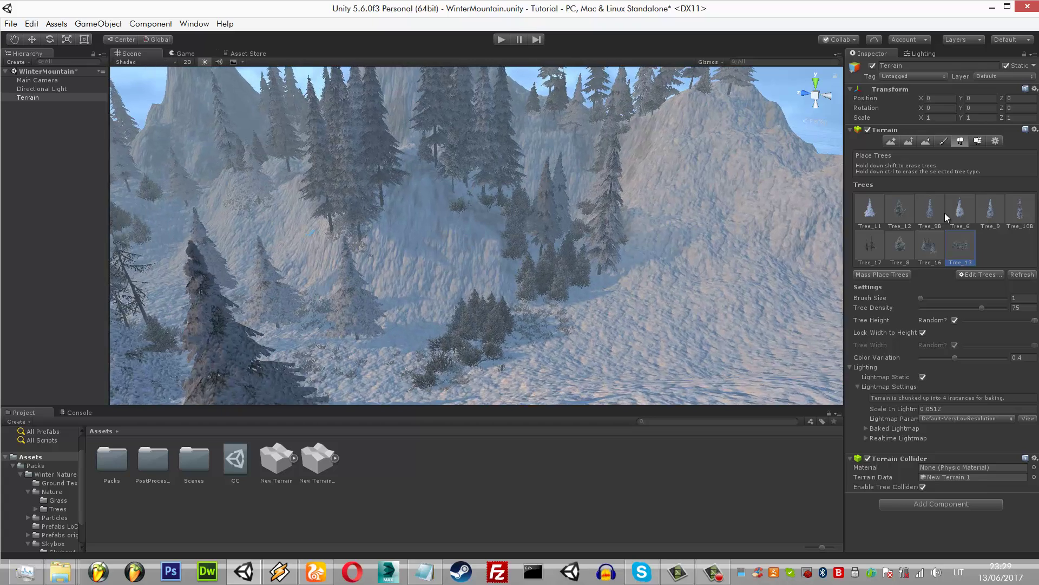
key("F6")
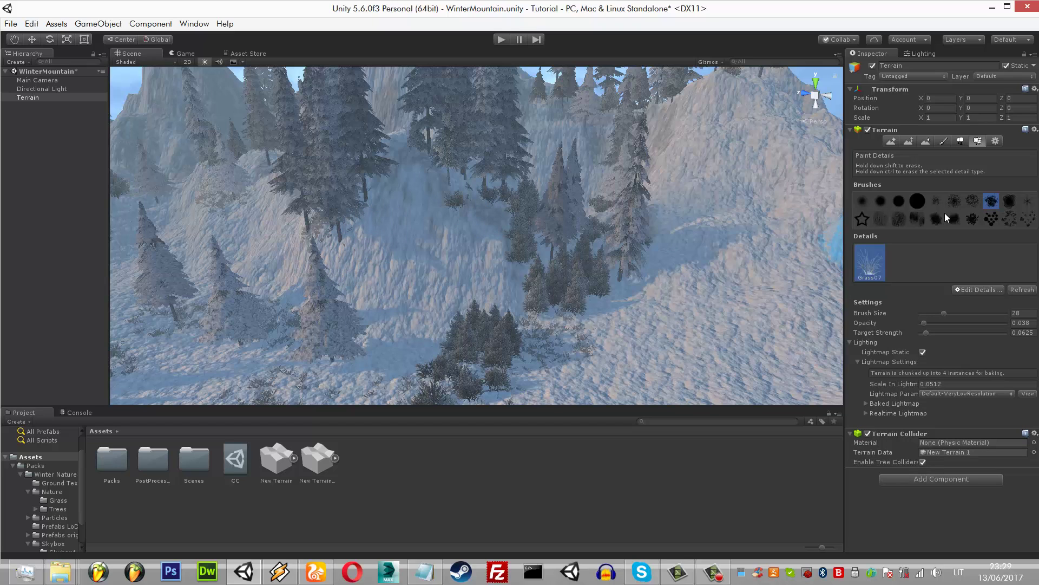
- Set up the Paint Height tool with a hard round brush at size 14
key("F2")
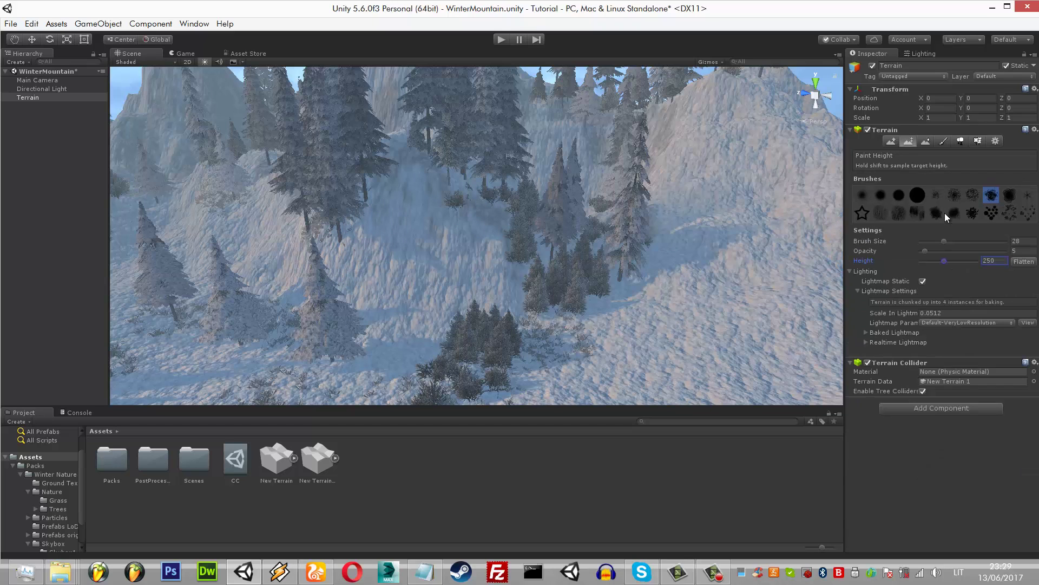
left_click_drag(944, 241, 932, 241)
key("comma")
key("comma")
key("comma")
key("period")
key("Tab")
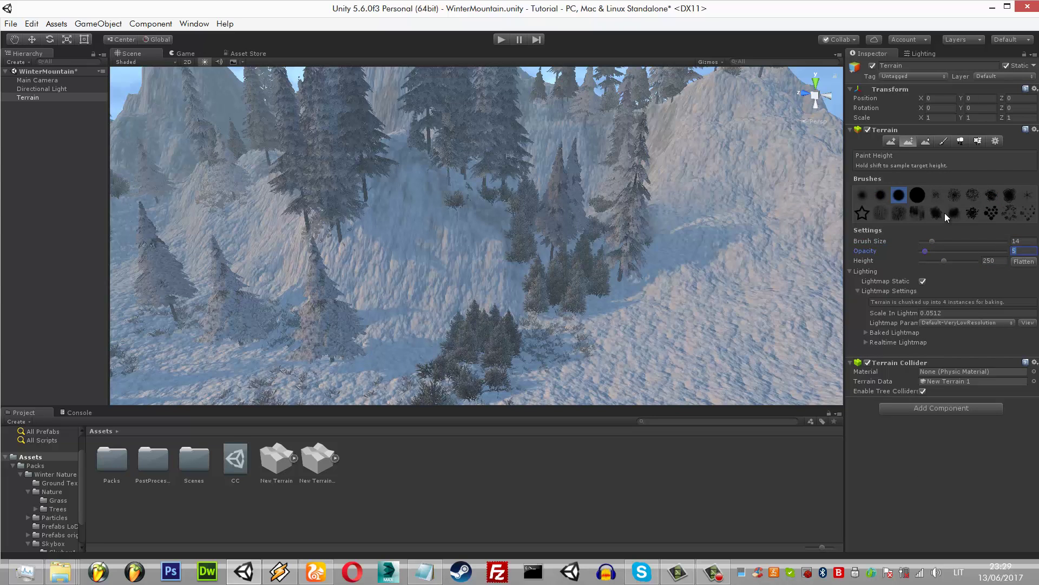
key("Return")
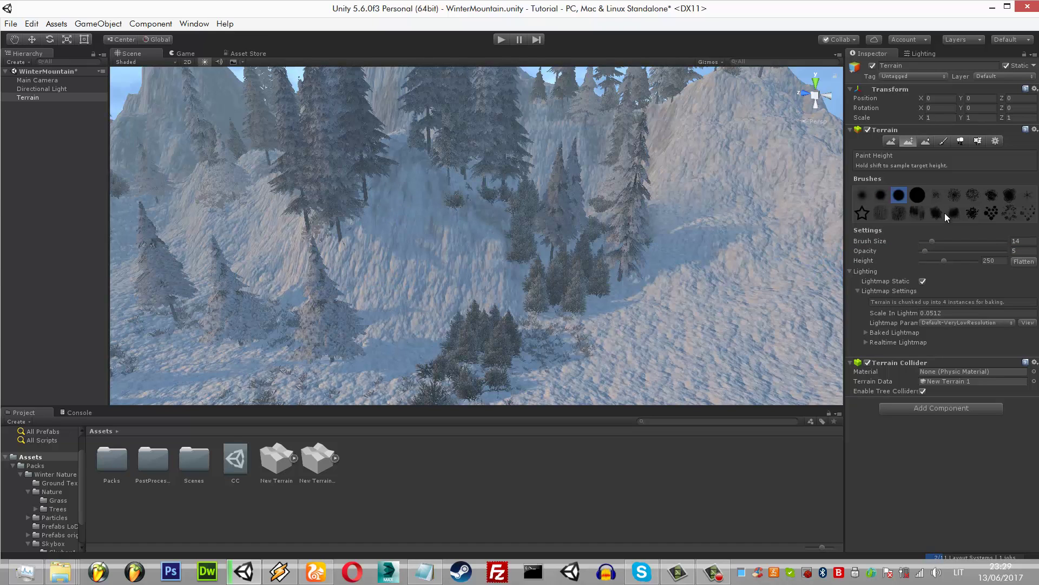
- Try target heights of 100, 60, 50 and 20, settling on 35
key("Tab")
type("100")
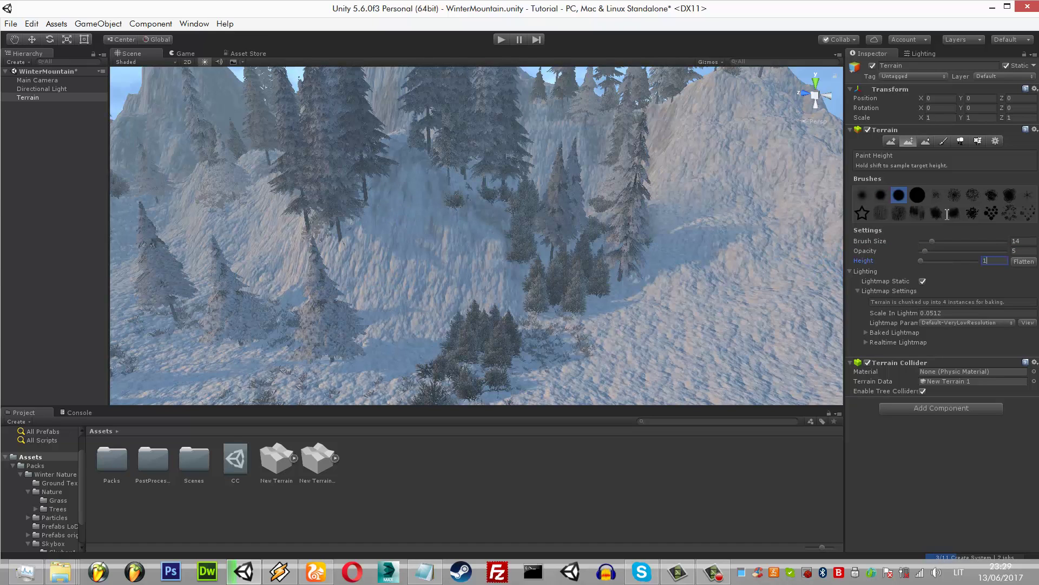
key("Return")
key("Tab")
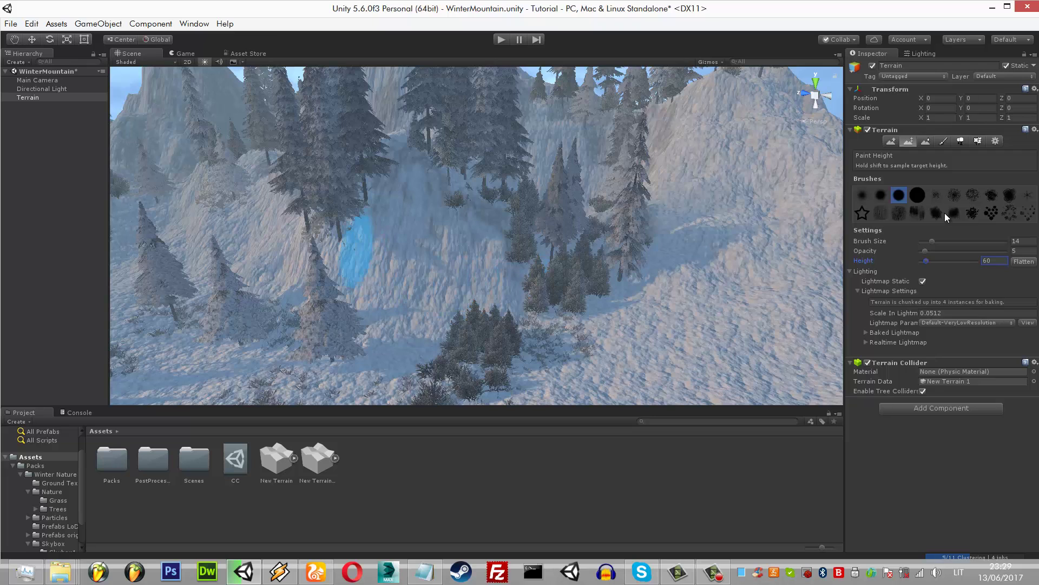
type("50")
key("Return")
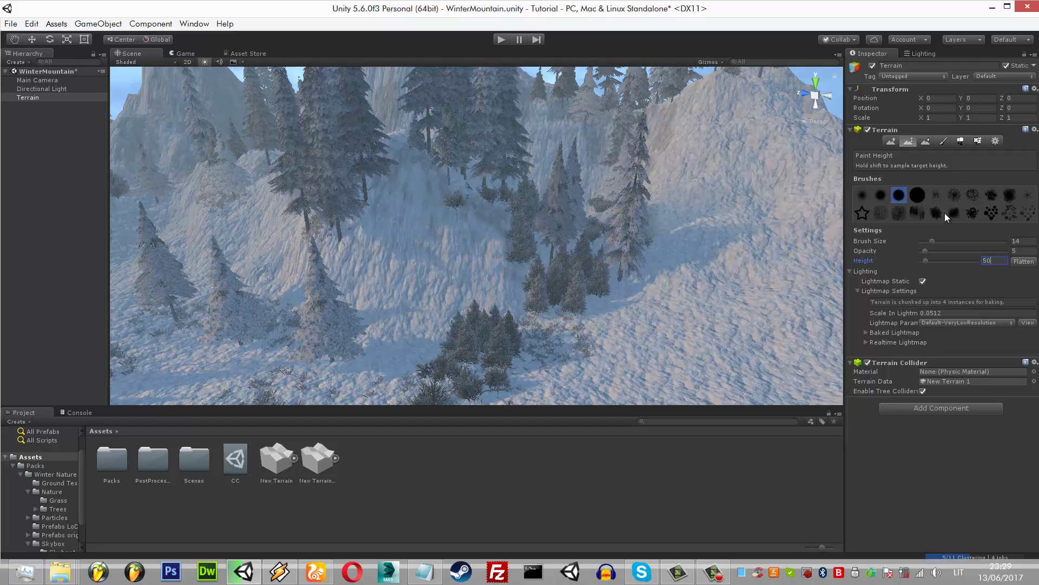
key("Return")
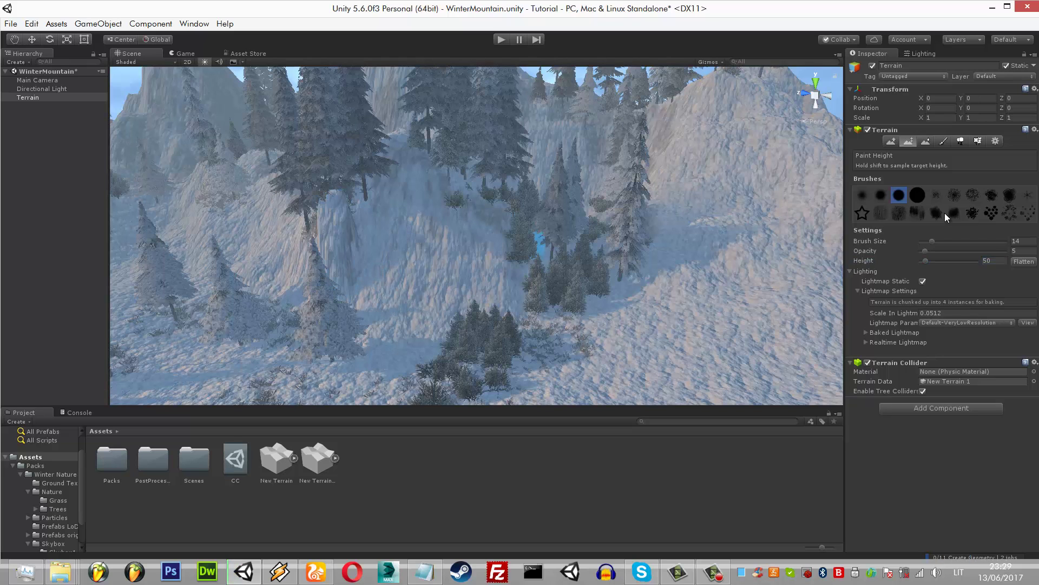
type("2")
key("Return")
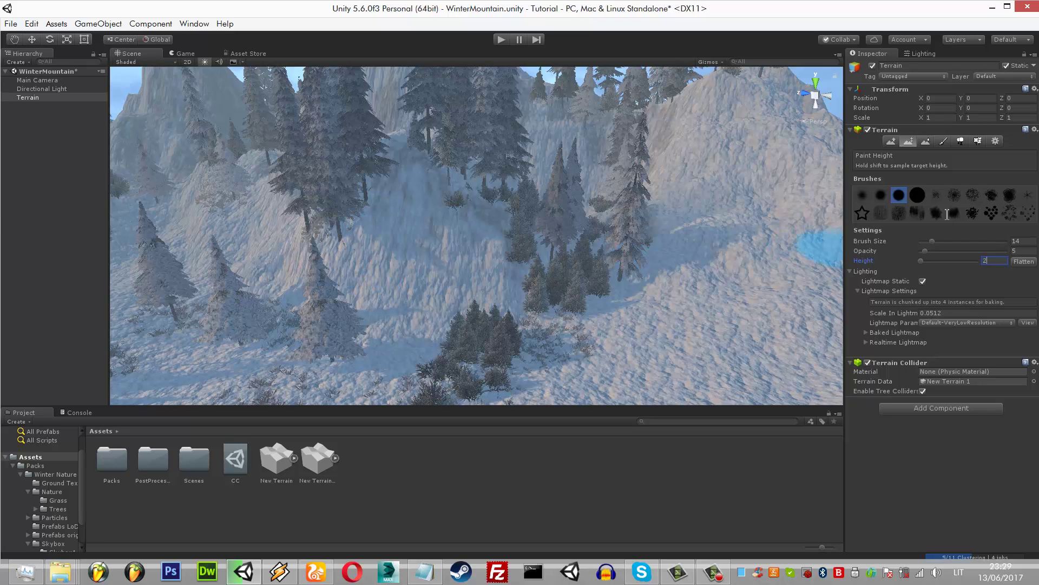
type("0")
key("Return")
key("Return")
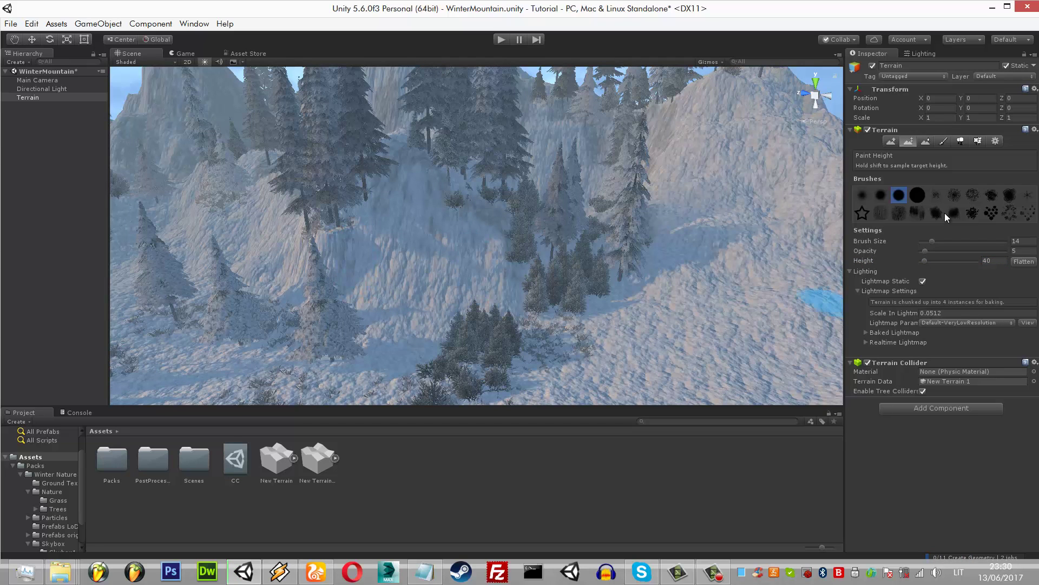
type("35")
key("Return")
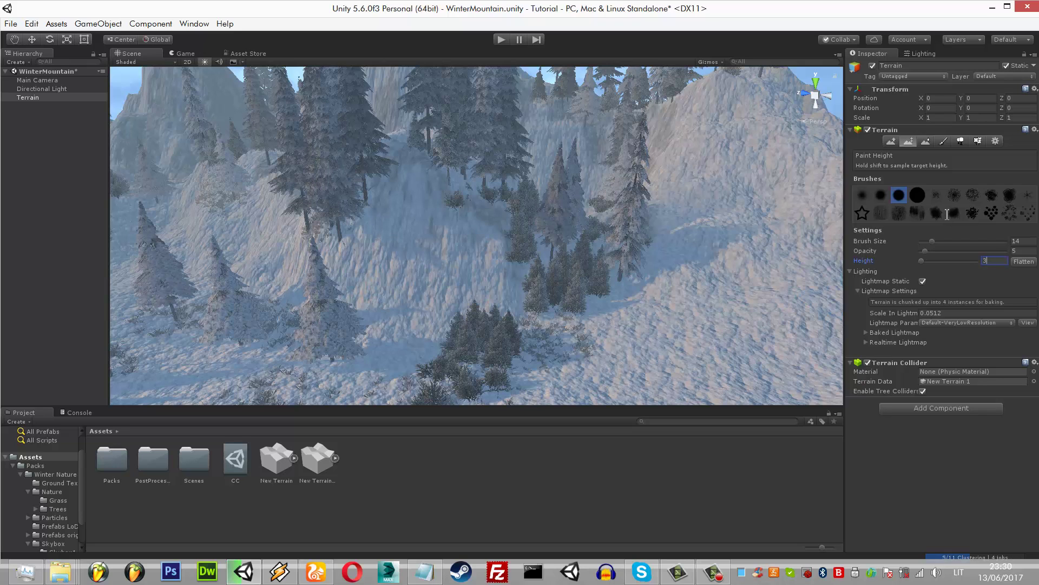
key("Return")
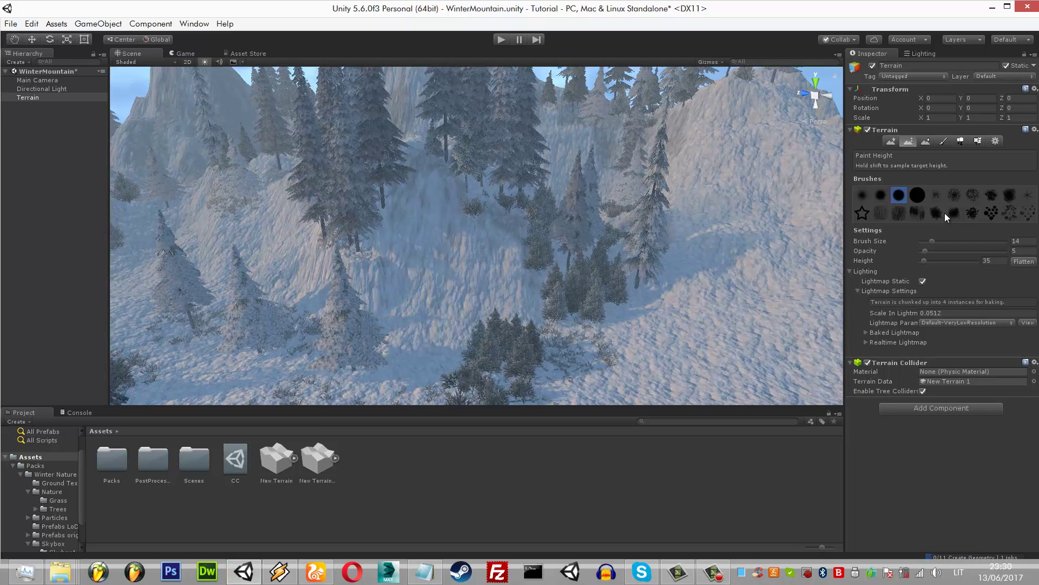
- Check the flattened ledge from the game camera, then switch to texture painting
key("ctrl+2")
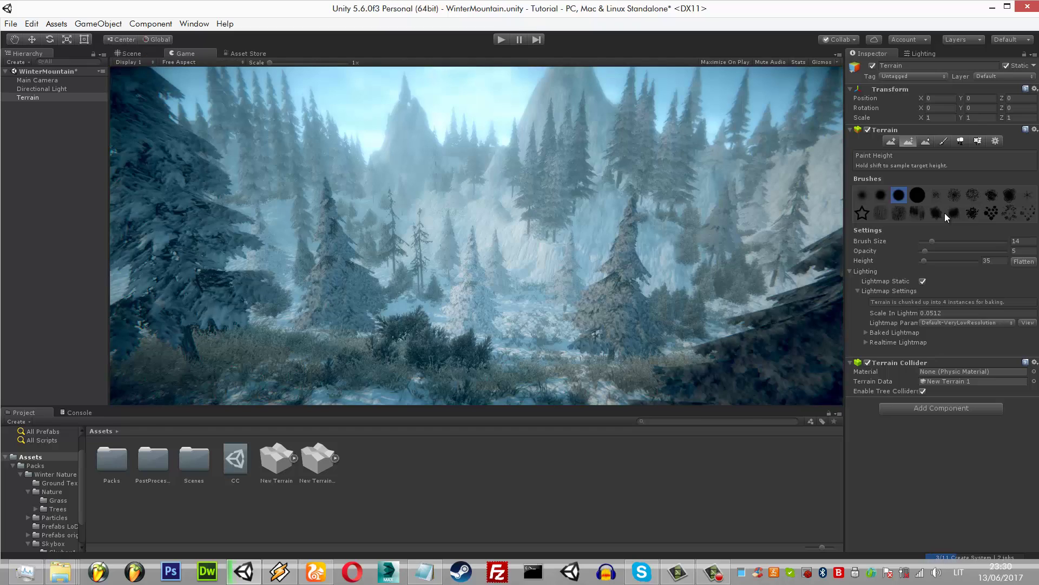
key("ctrl+1")
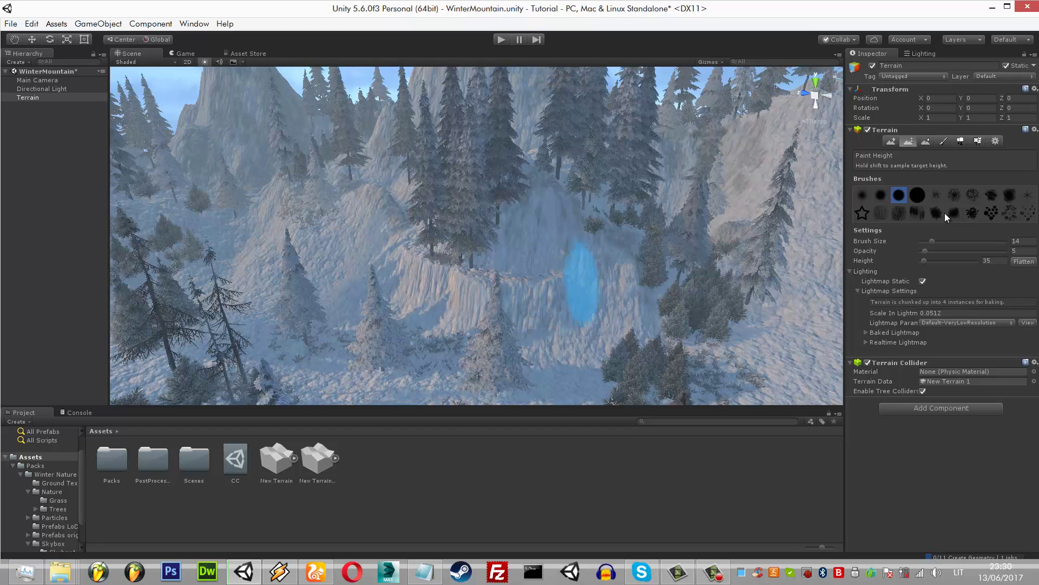
key("F4")
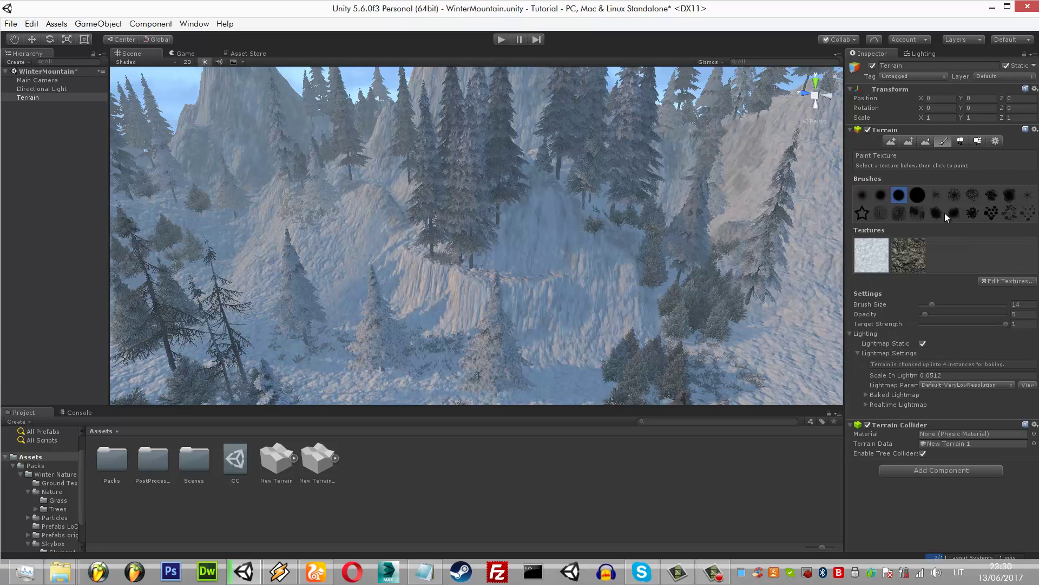
- Set texture paint opacity to 97, choose a ragged splatter brush, and slightly raise target strength
key("Tab")
type("97")
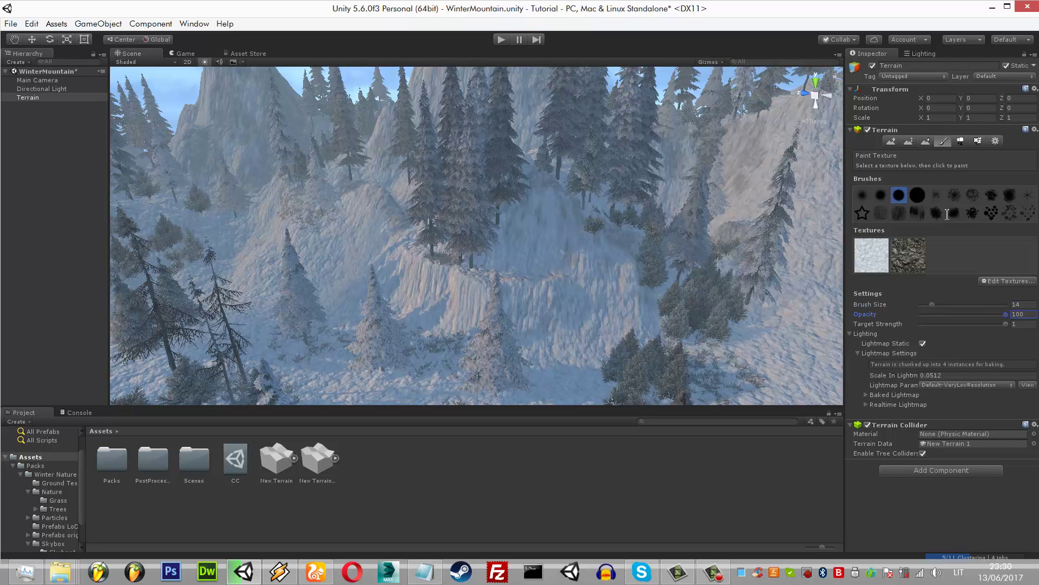
key("Tab")
left_click(972, 213)
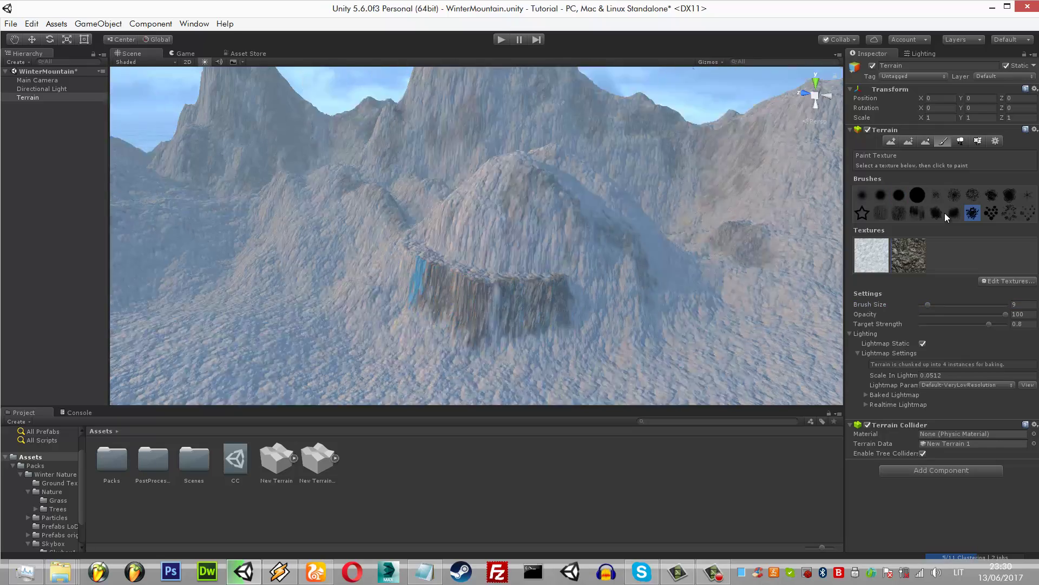
key("F3")
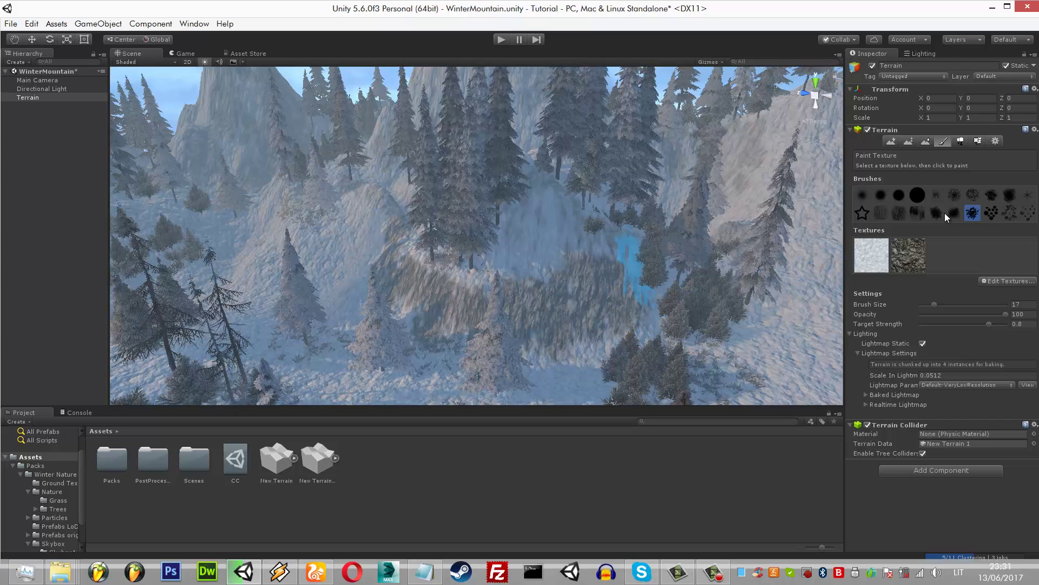
left_click_drag(989, 324, 990, 324)
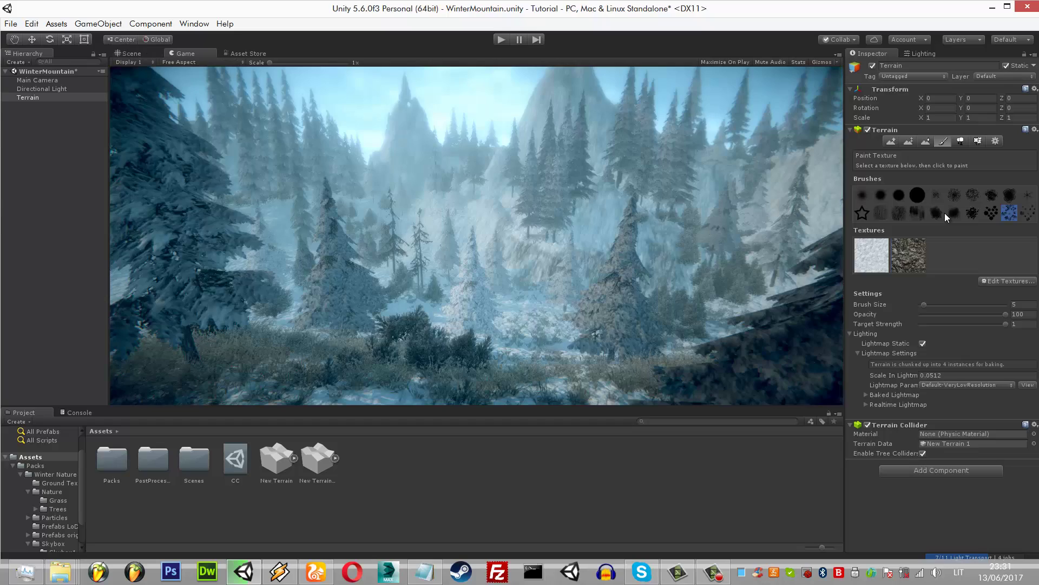
- Compare the rock-textured cliffs between the Scene and Game views several times
key("ctrl+1")
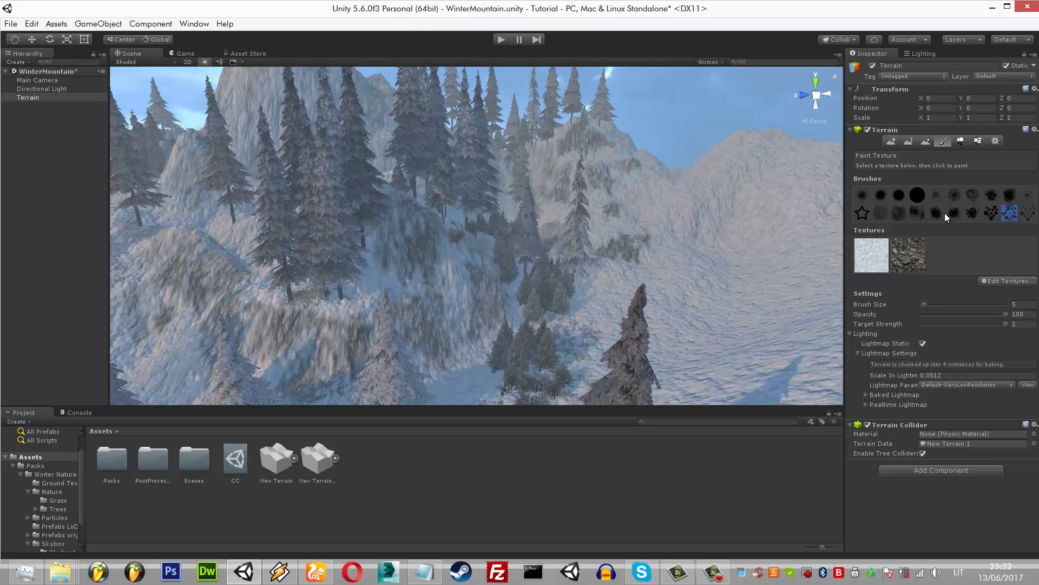
key("Tab")
key("Tab")
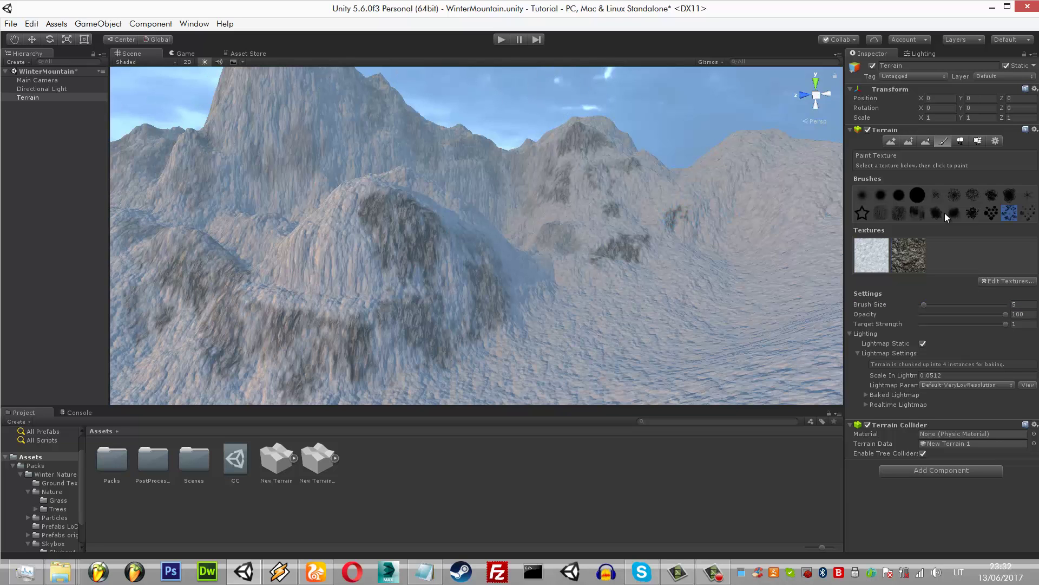
key("ctrl+2")
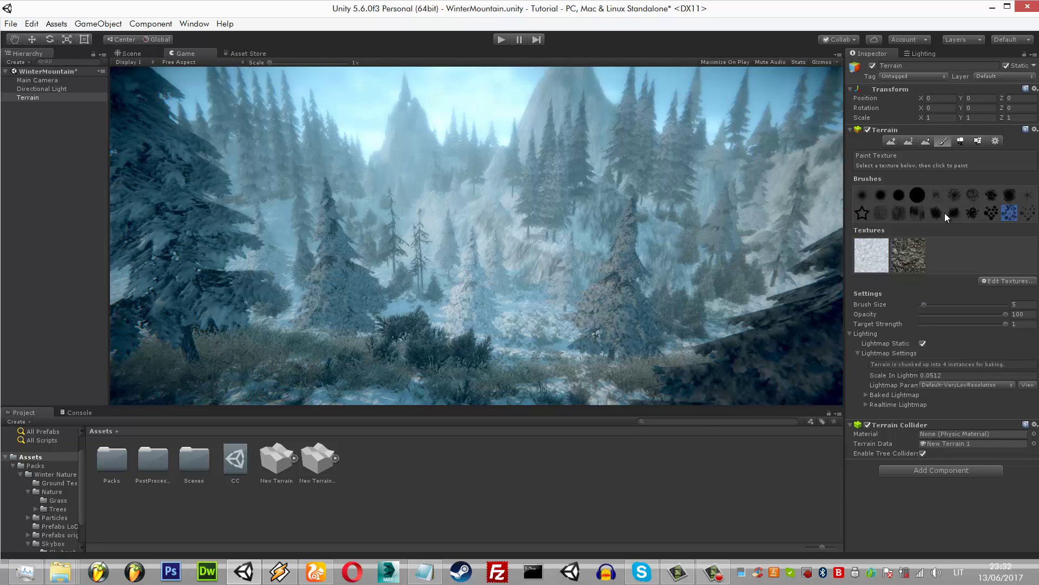
key("x")
key("ctrl+1")
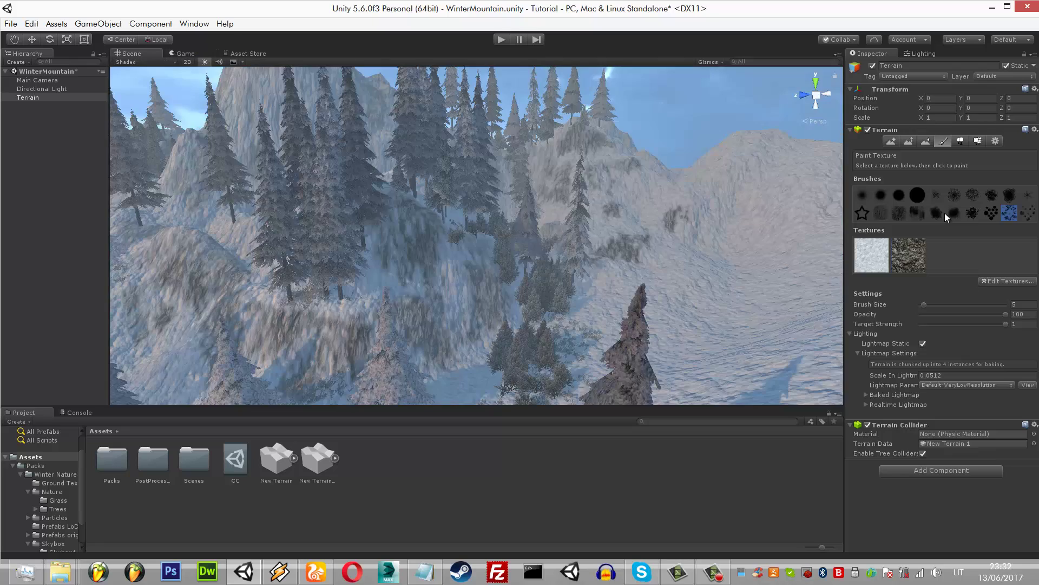
key("ctrl+2")
key("ctrl+1")
key("ctrl+2")
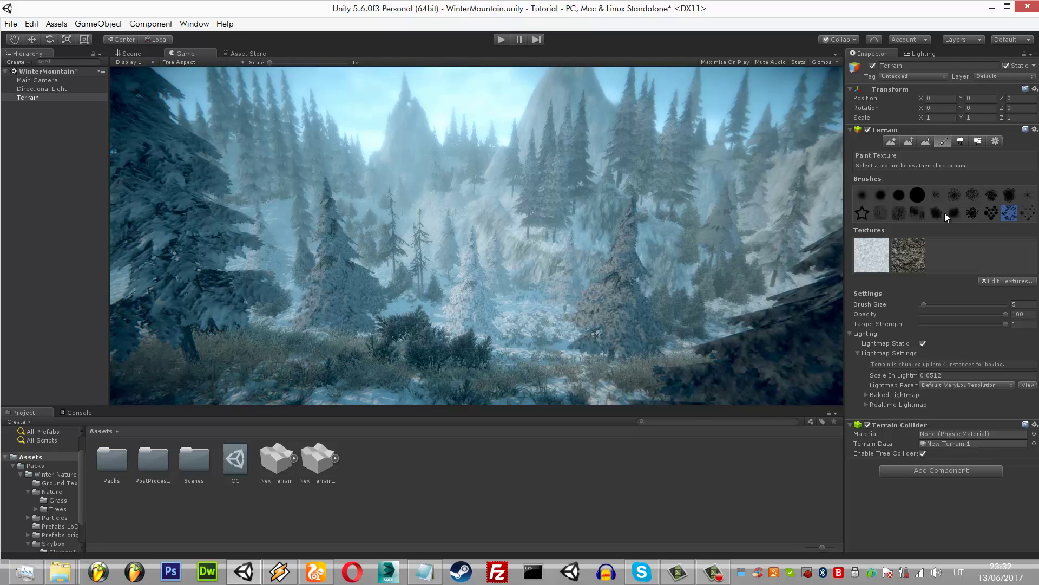
key("ctrl+1")
key("ctrl+2")
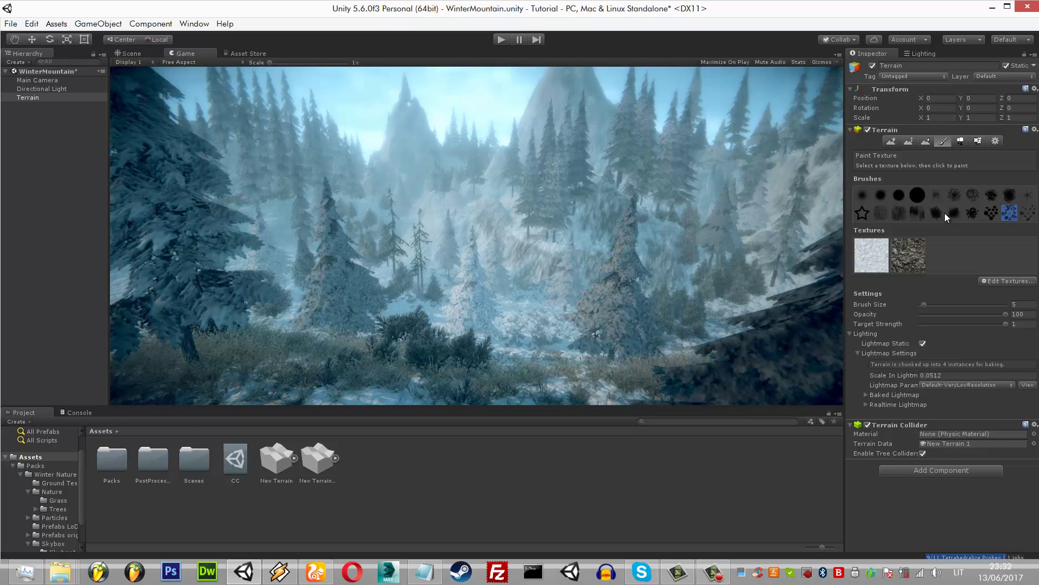
key("ctrl+1")
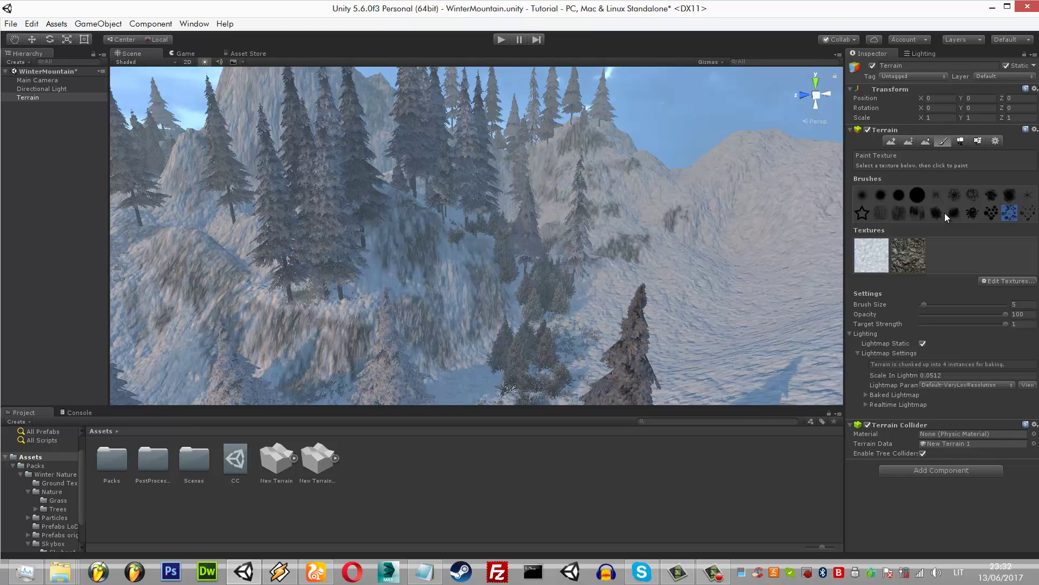
key("ctrl+2")
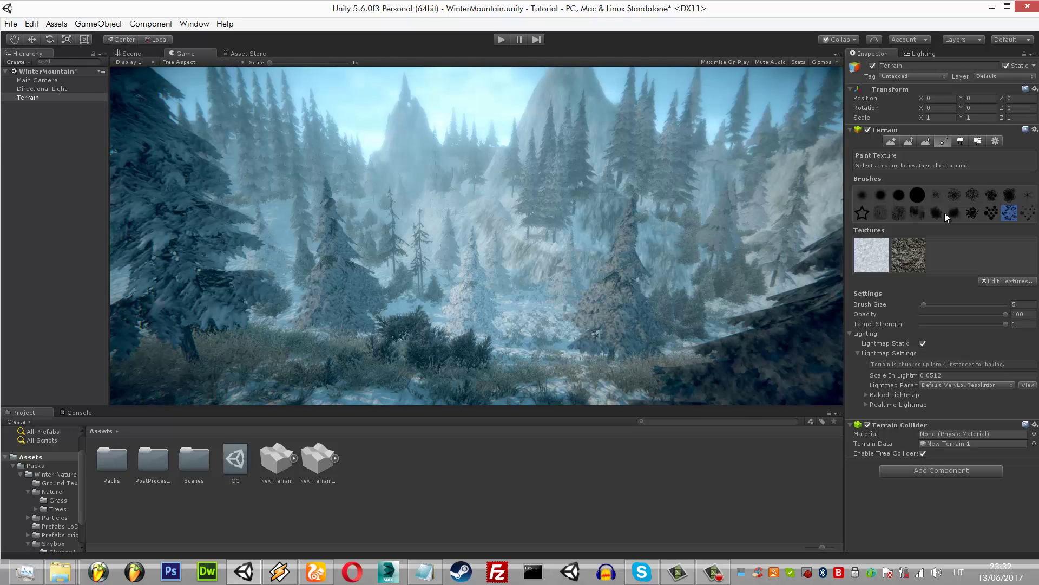
key("ctrl+1")
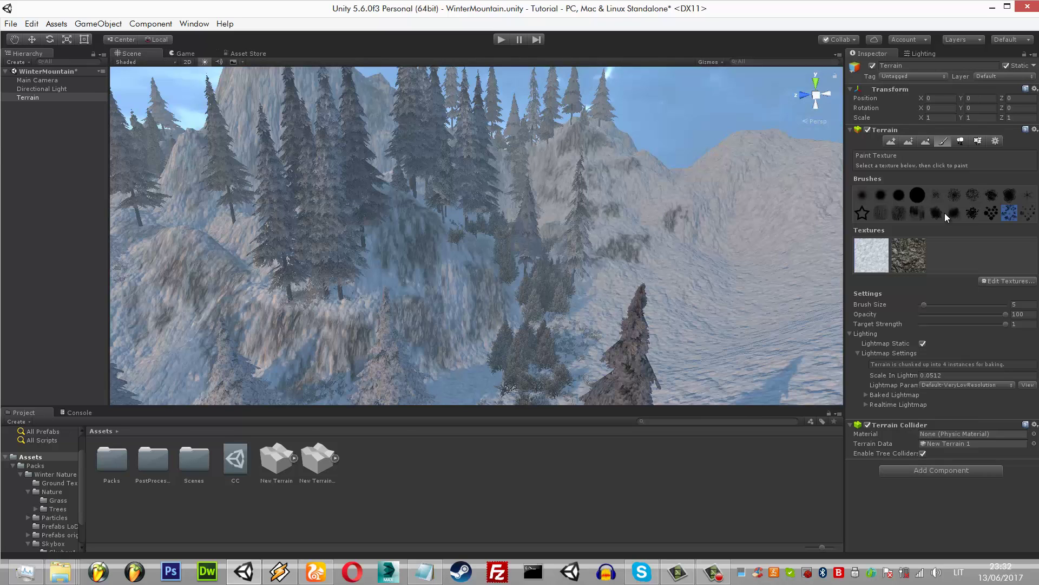
- Flip through Paint Details and Paint Texture, ending on the Place Trees tool
key("F5")
key("F6")
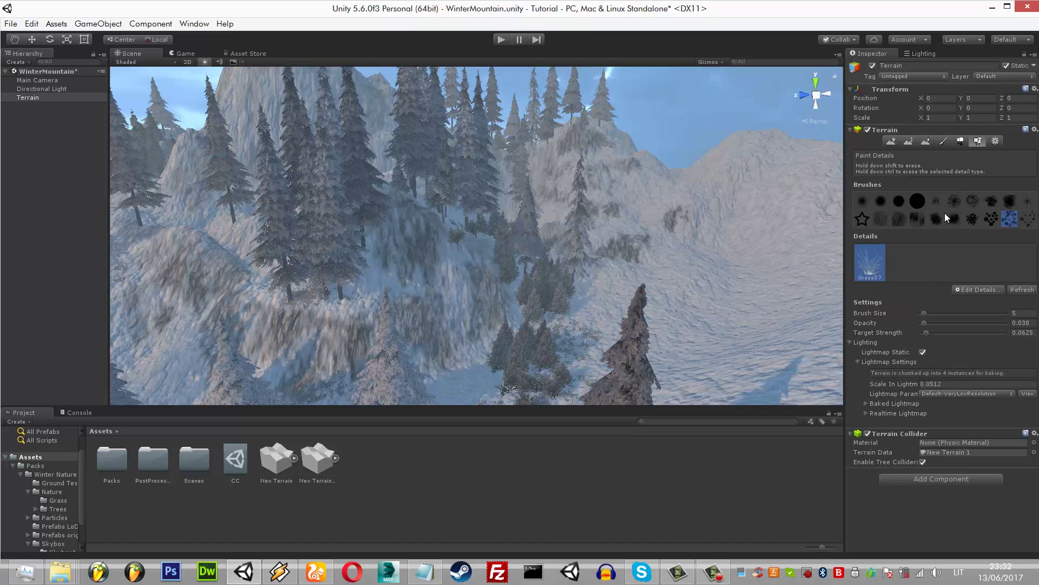
key("F4")
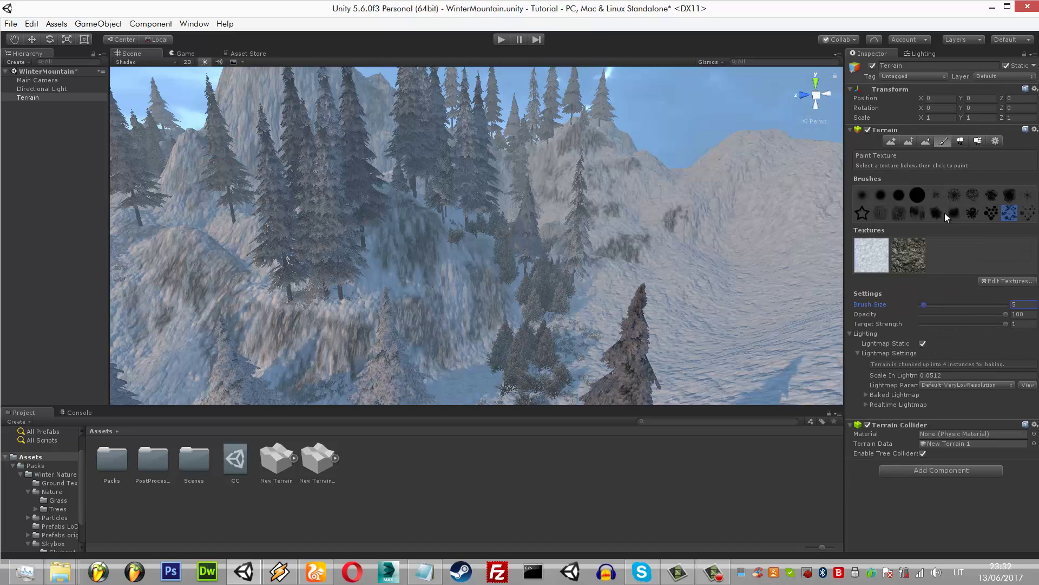
key("F5")
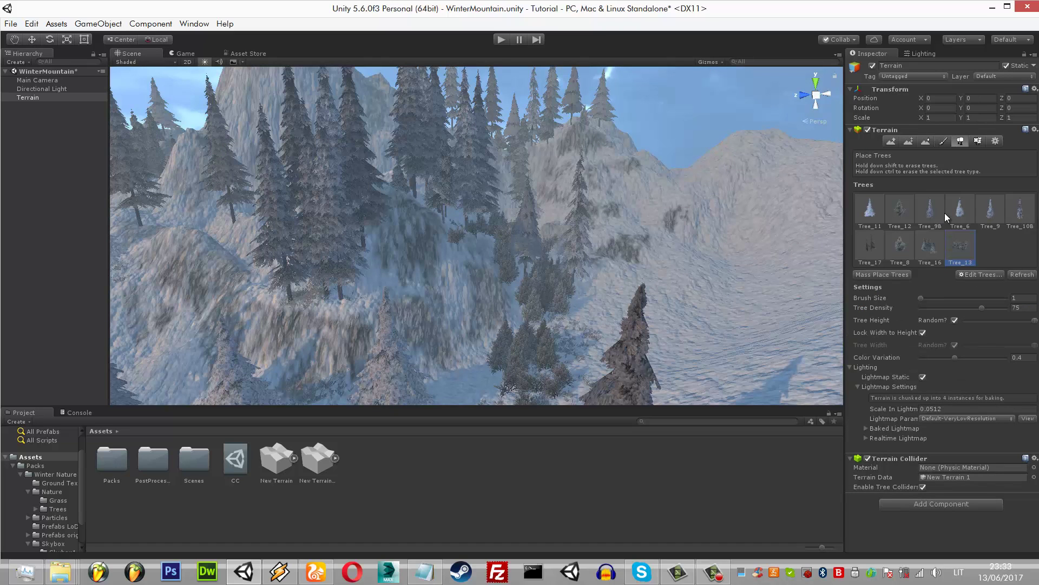
- Plant Tree_16 pines on the mountain with a 17.4 brush, then set size 1 and pick Tree_8
left_click_drag(921, 297, 934, 297)
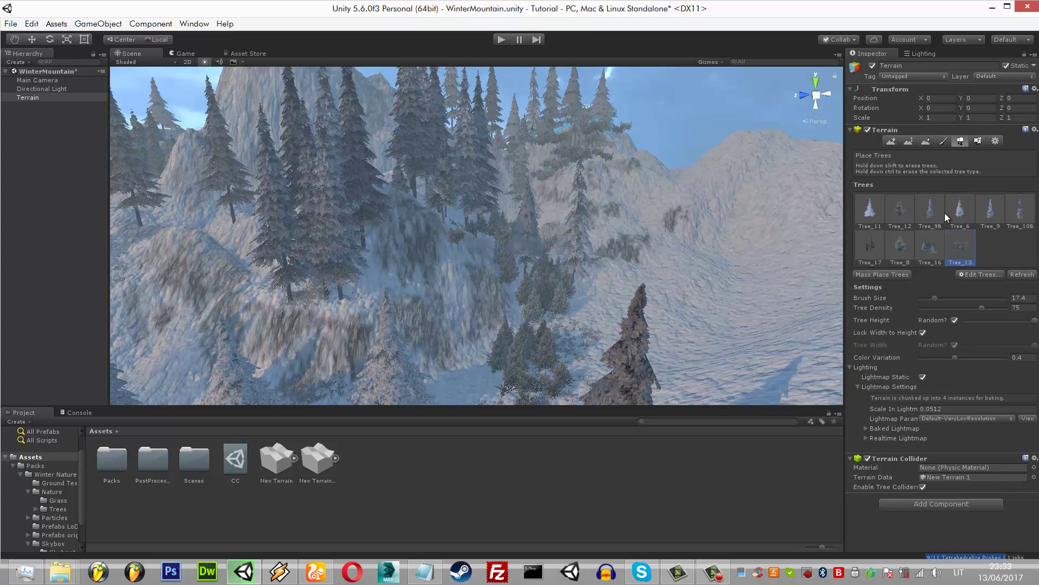
left_click(930, 246)
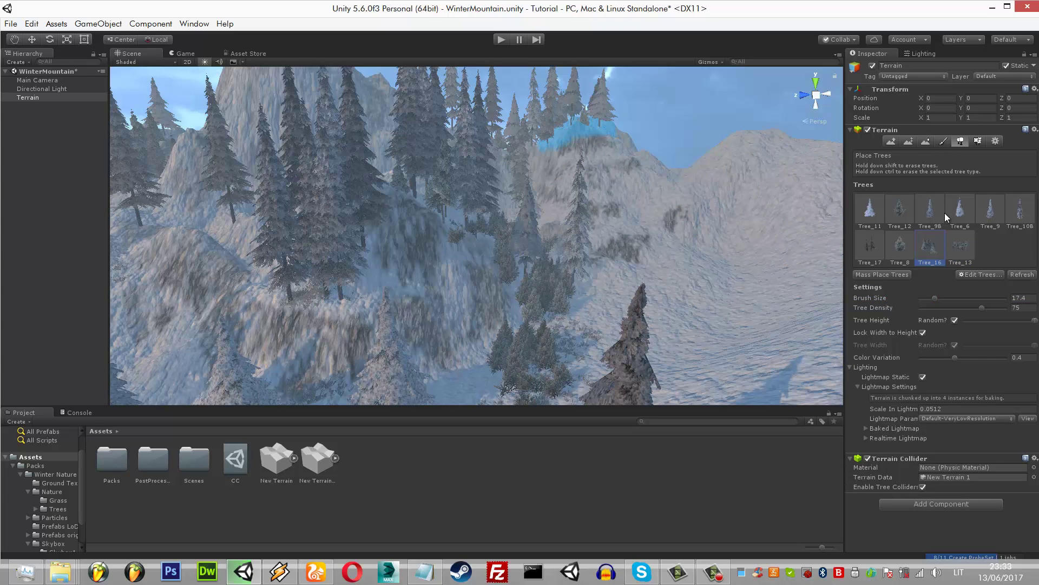
left_click(571, 155)
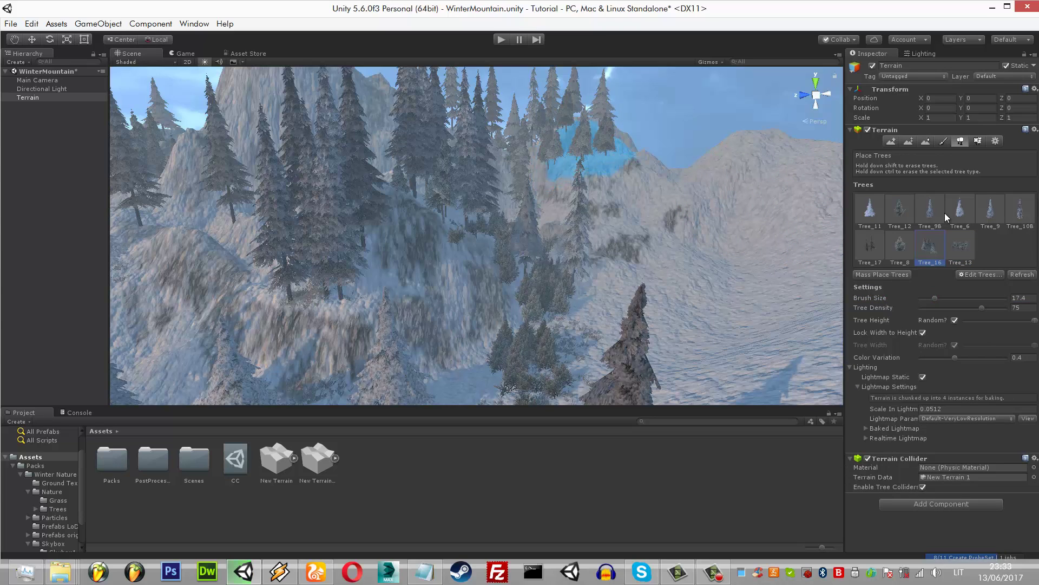
left_click(1023, 298)
type("1")
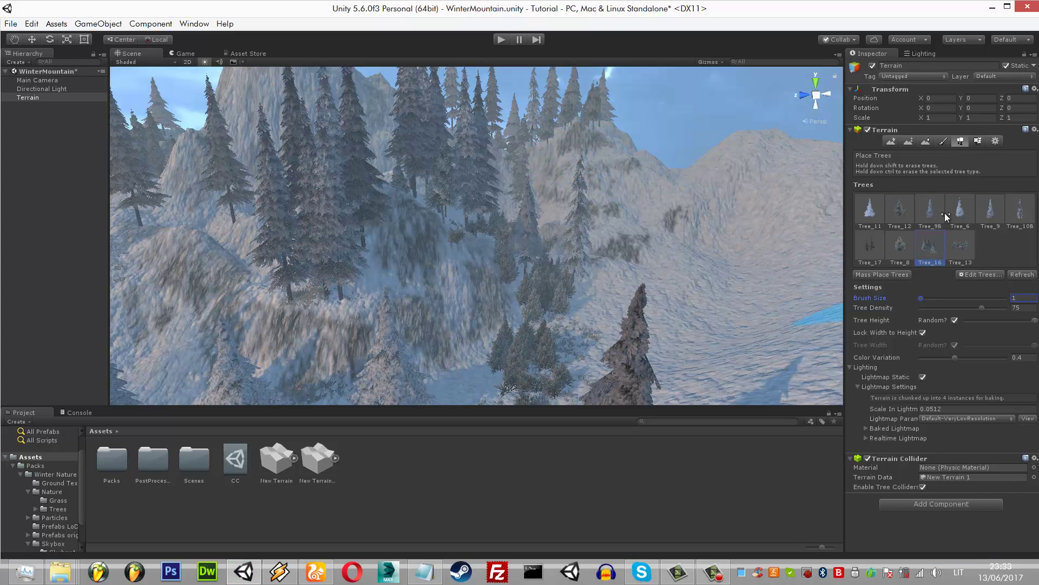
left_click(900, 246)
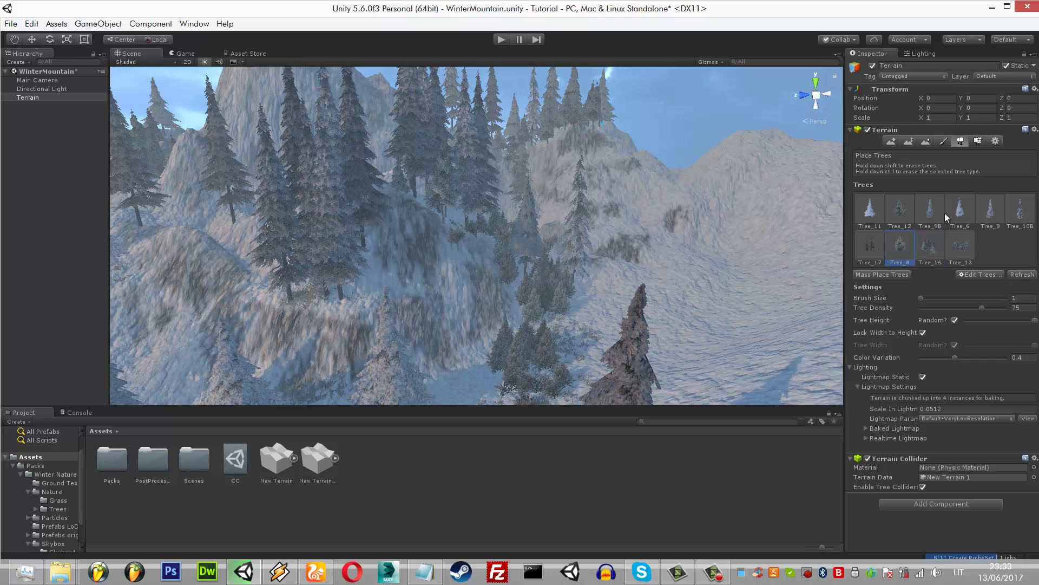
- Preview the game view, then align the scene view to the Main Camera via Align View to Selected
key("ctrl+2")
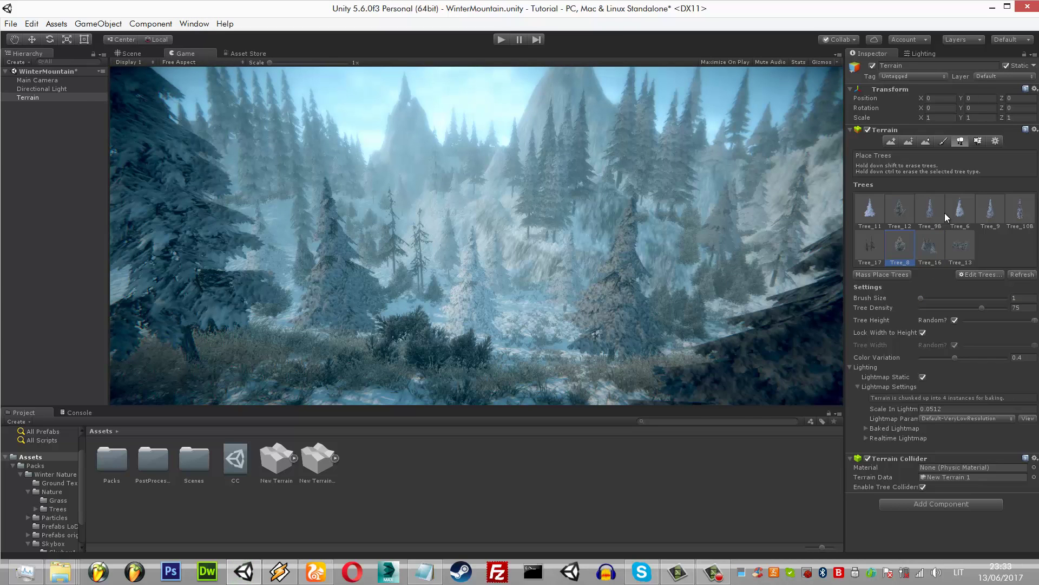
key("ctrl+1")
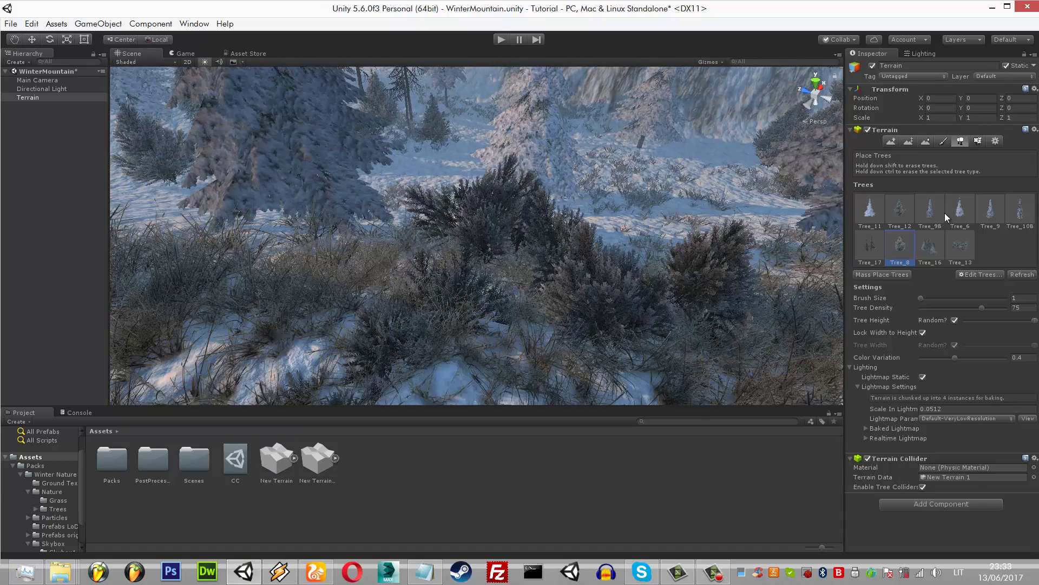
key("w")
left_click(37, 80)
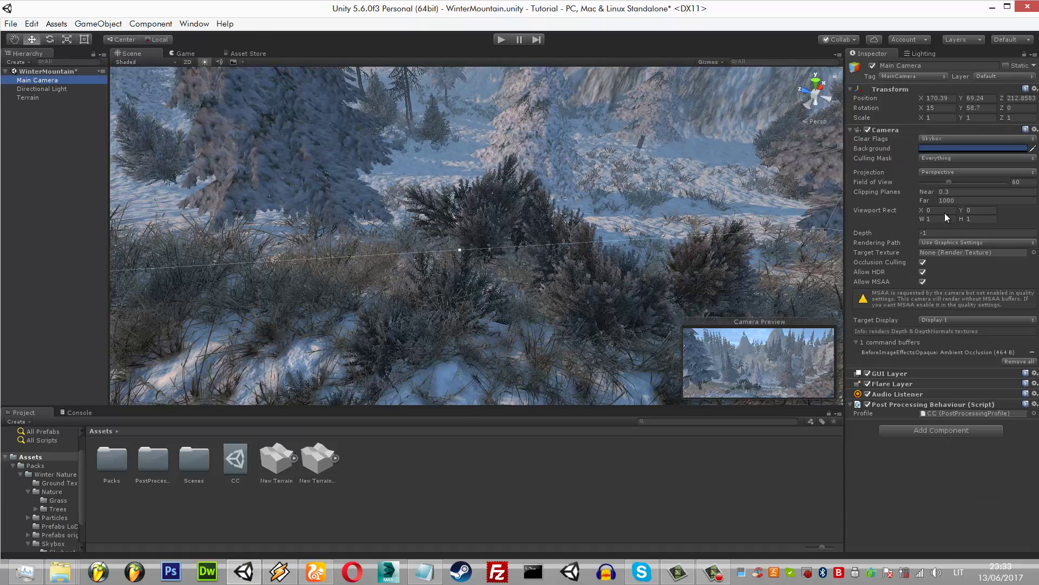
left_click(98, 24)
left_click(130, 296)
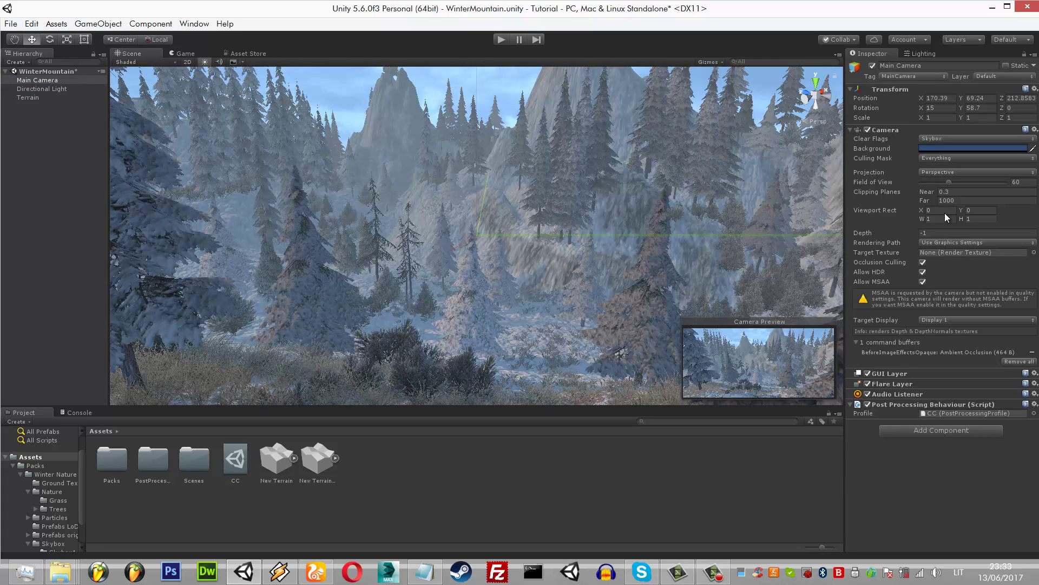
- Step through the Directional Light and Main Camera to reach the Terrain's detail settings
left_click(42, 88)
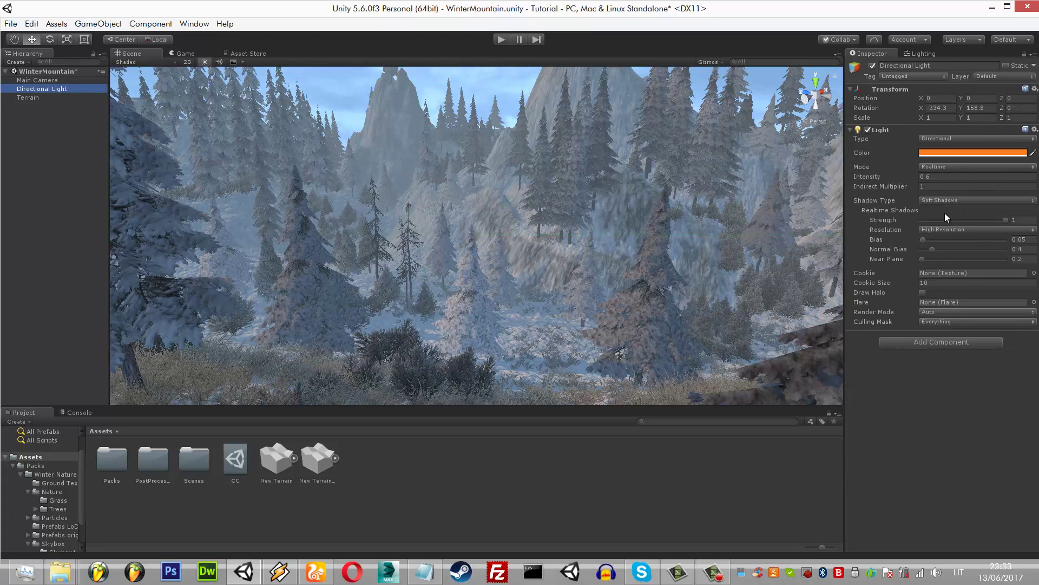
left_click(28, 97)
left_click(37, 79)
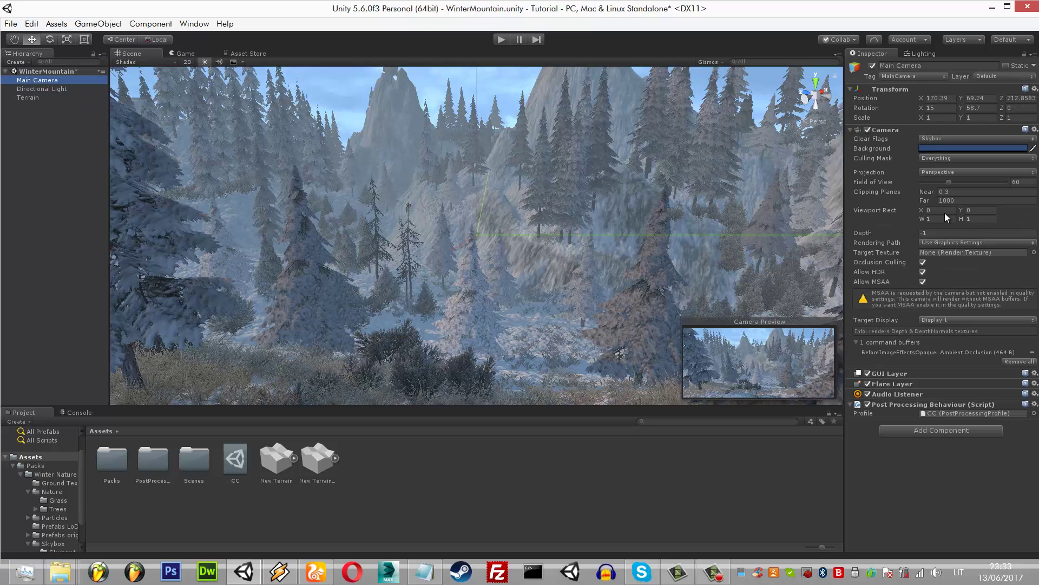
key("Down")
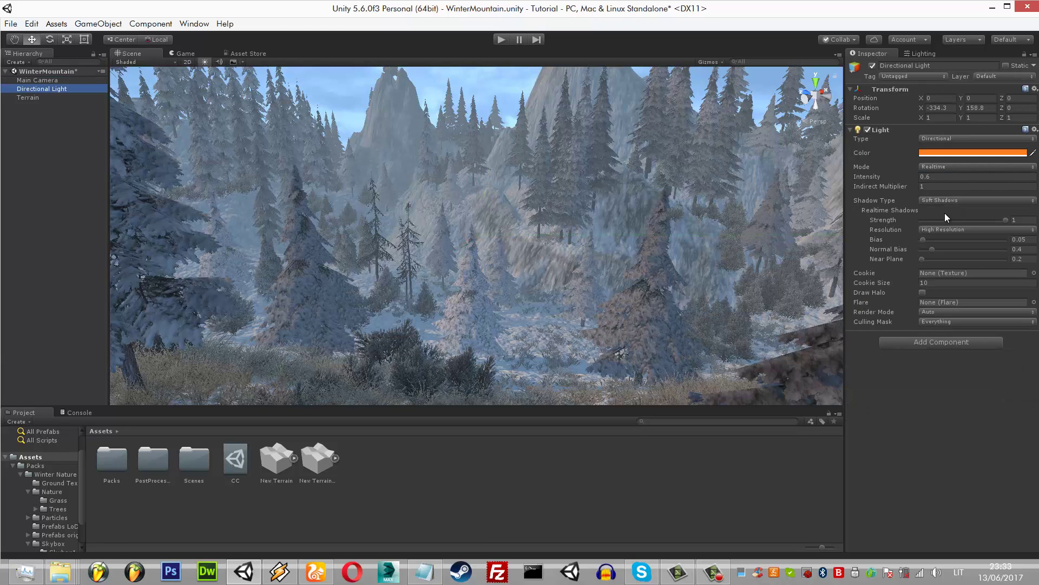
key("Down")
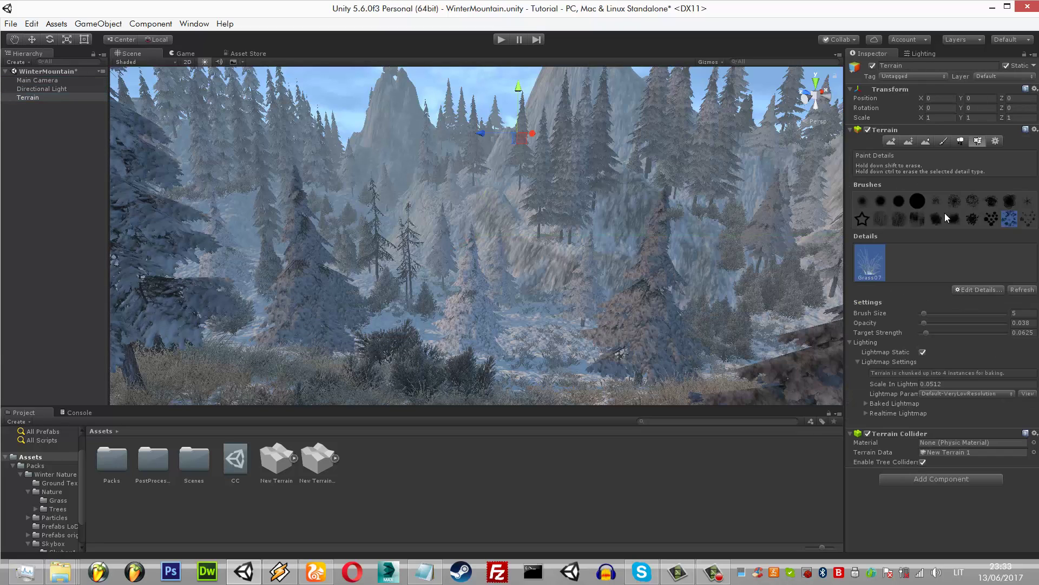
- Add Grass04 as a grass texture with white healthy and dry colours and Billboard unchecked
left_click(979, 290)
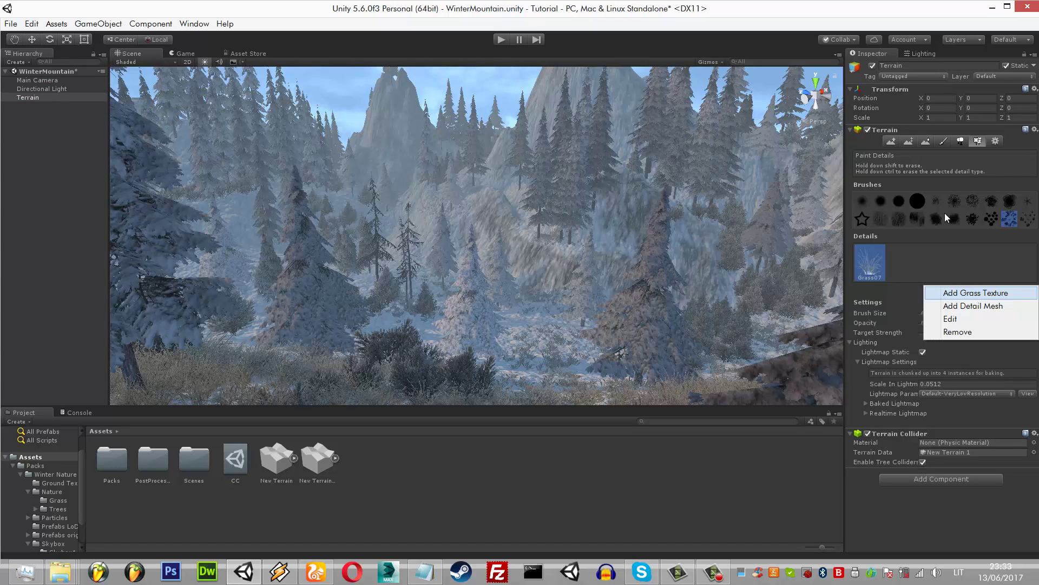
key("Return")
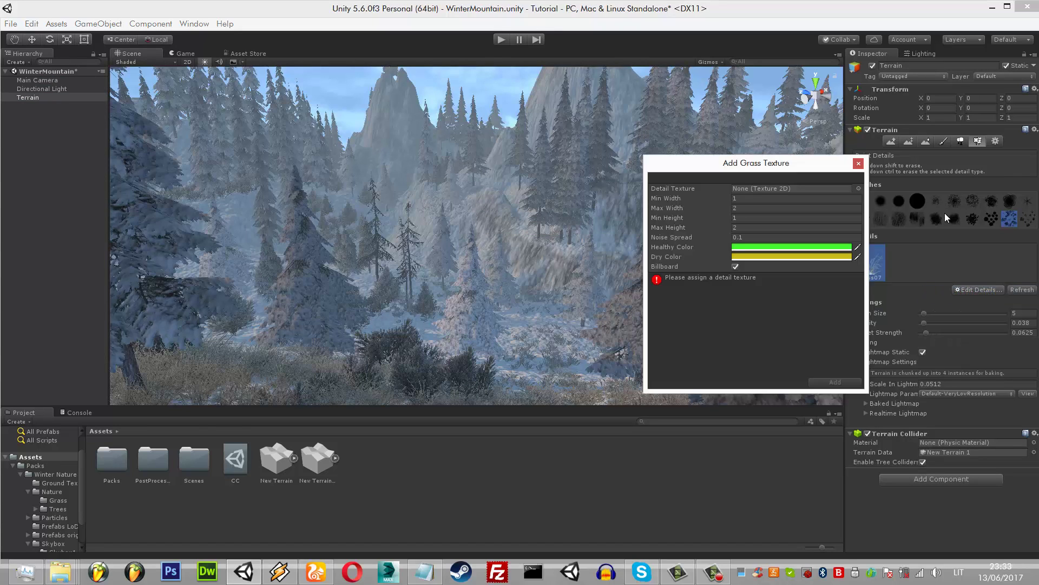
left_click(58, 501)
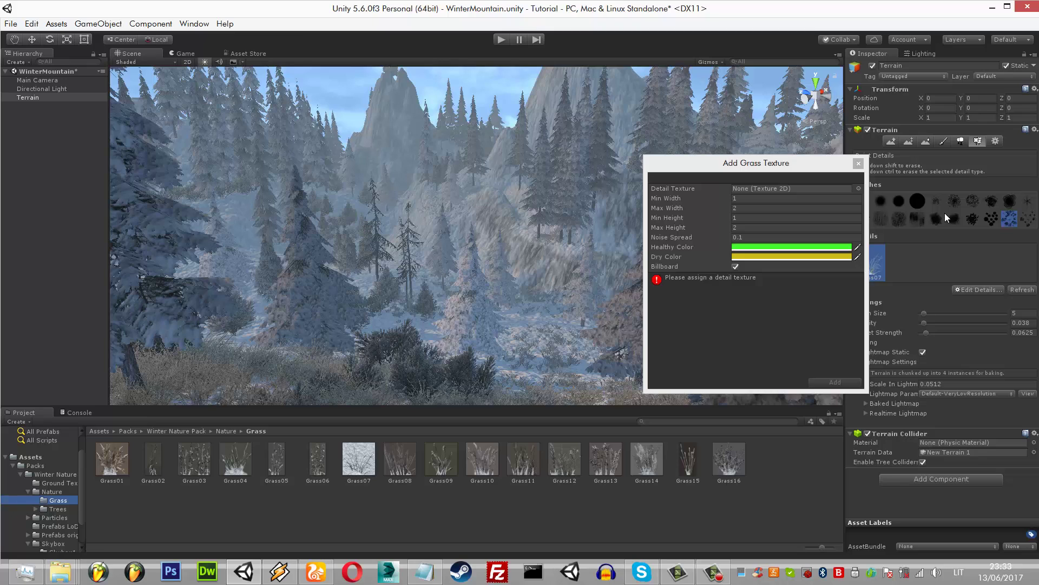
left_click_drag(236, 460, 791, 188)
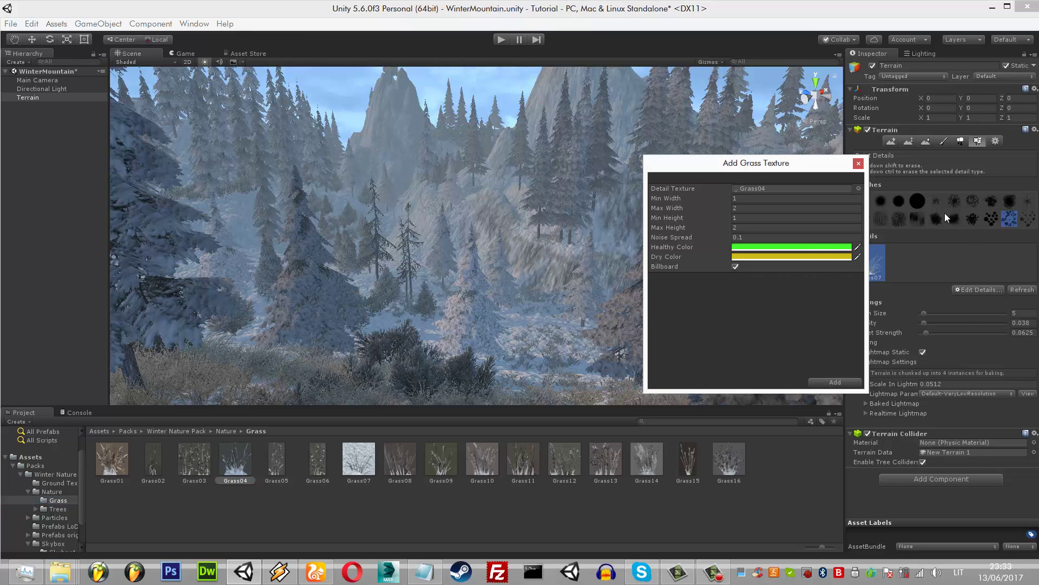
left_click(791, 246)
left_click(791, 256)
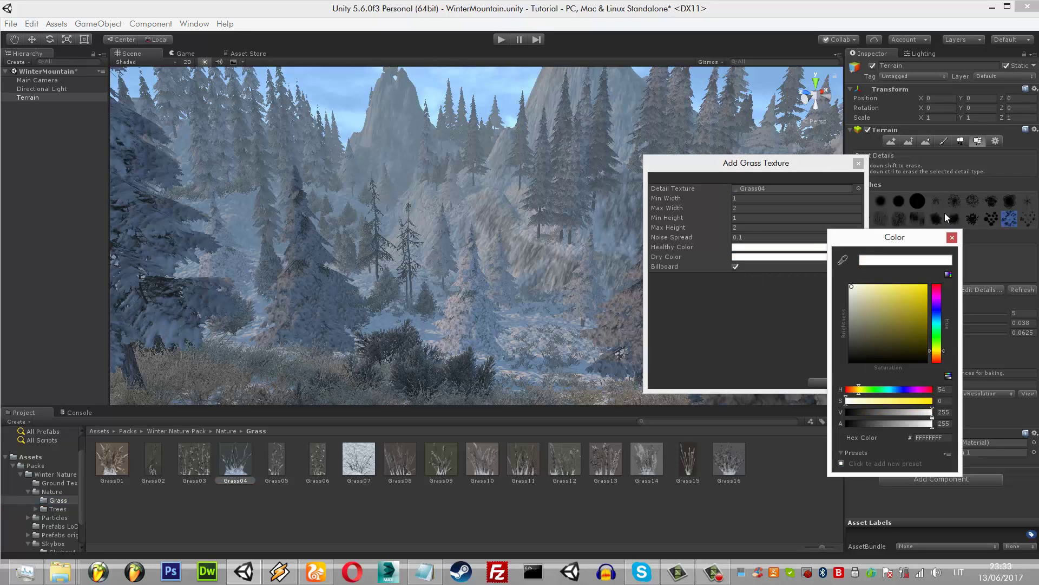
left_click(735, 267)
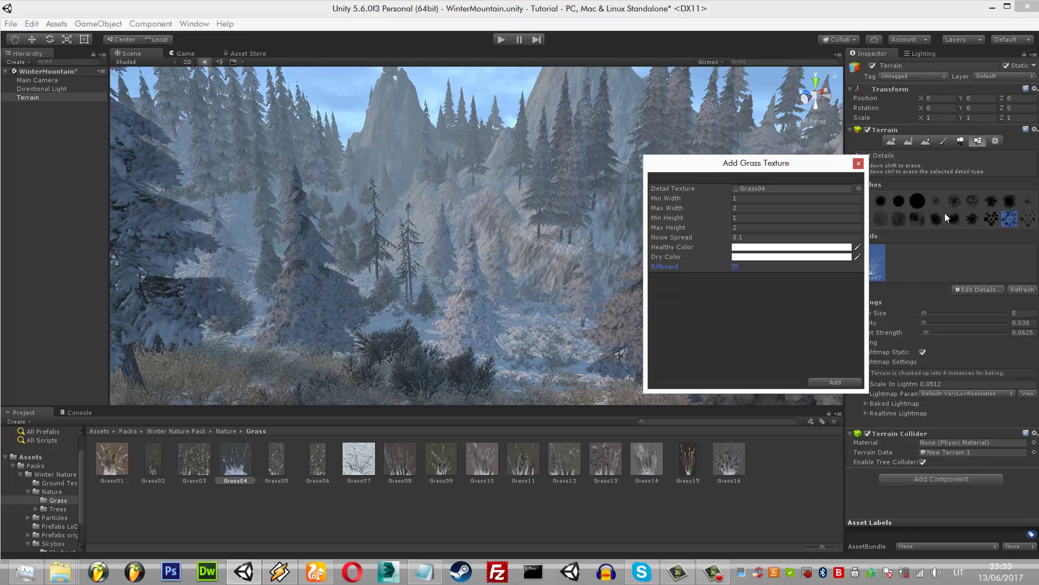
left_click(835, 382)
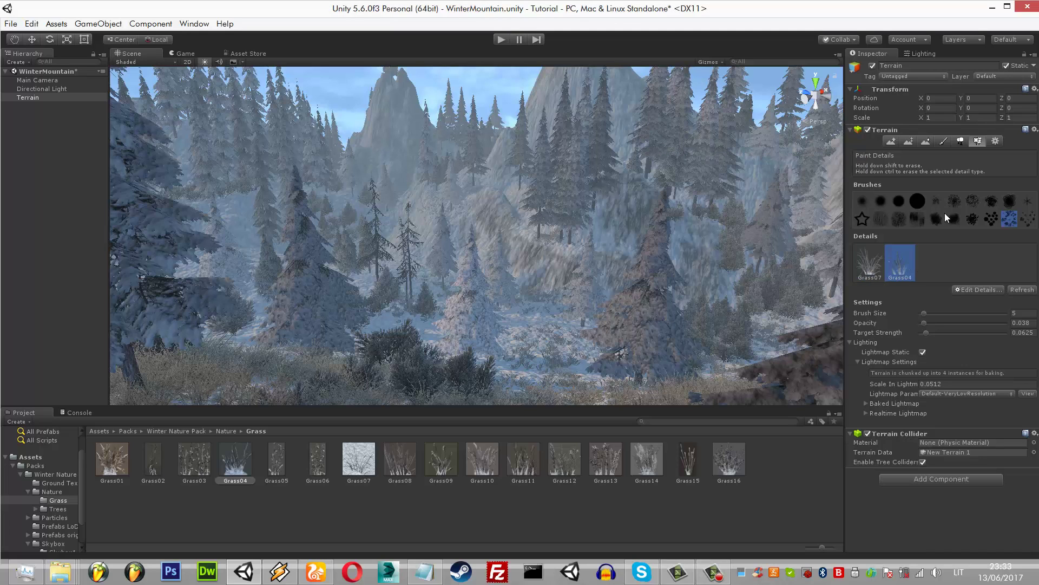
- Enlarge the detail brush to size 38 and open the Grass04 edit settings
left_click_drag(924, 313, 953, 313)
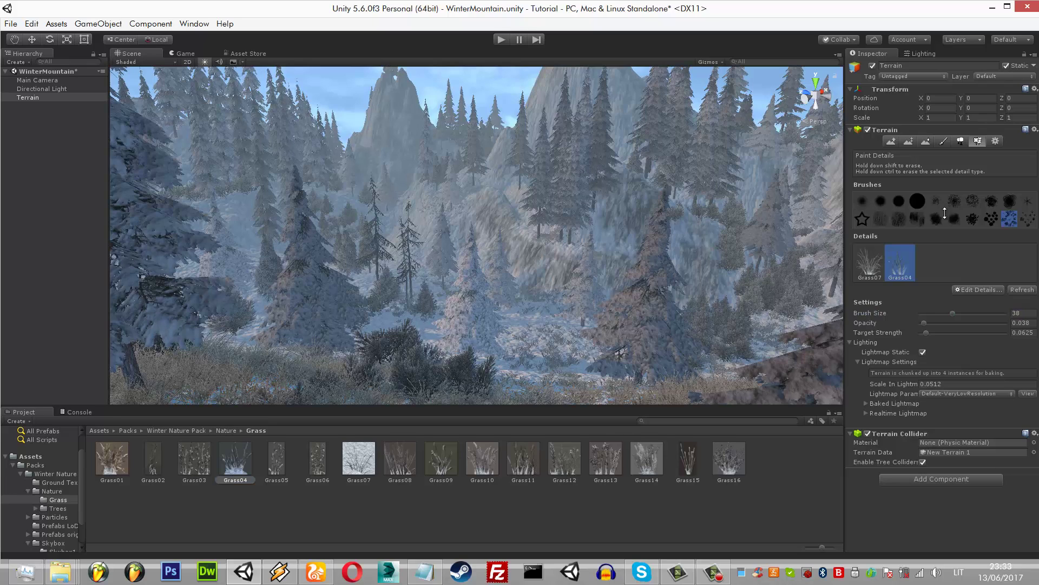
right_click_drag(945, 214, 946, 218)
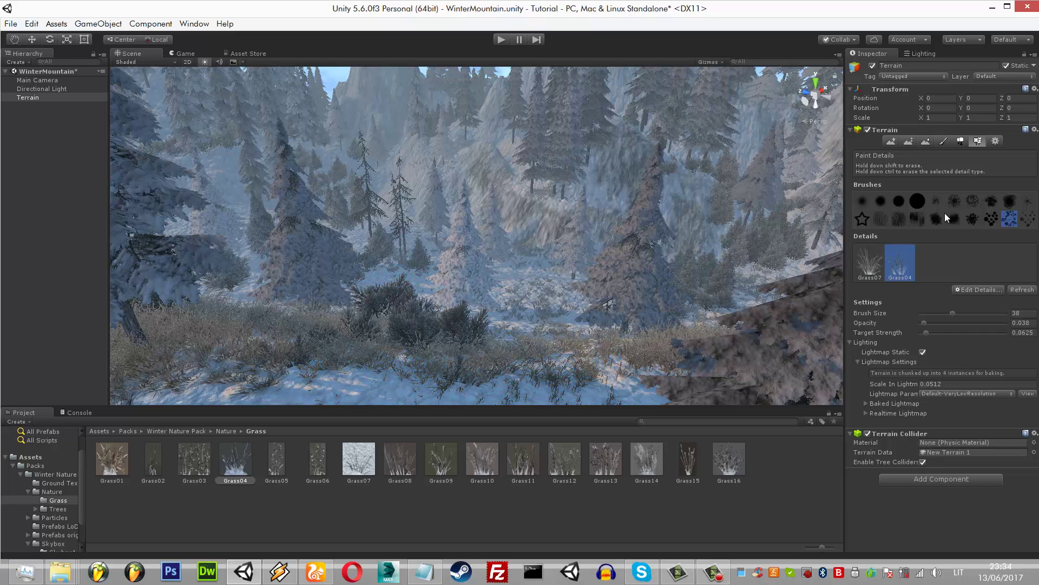
left_click(978, 289)
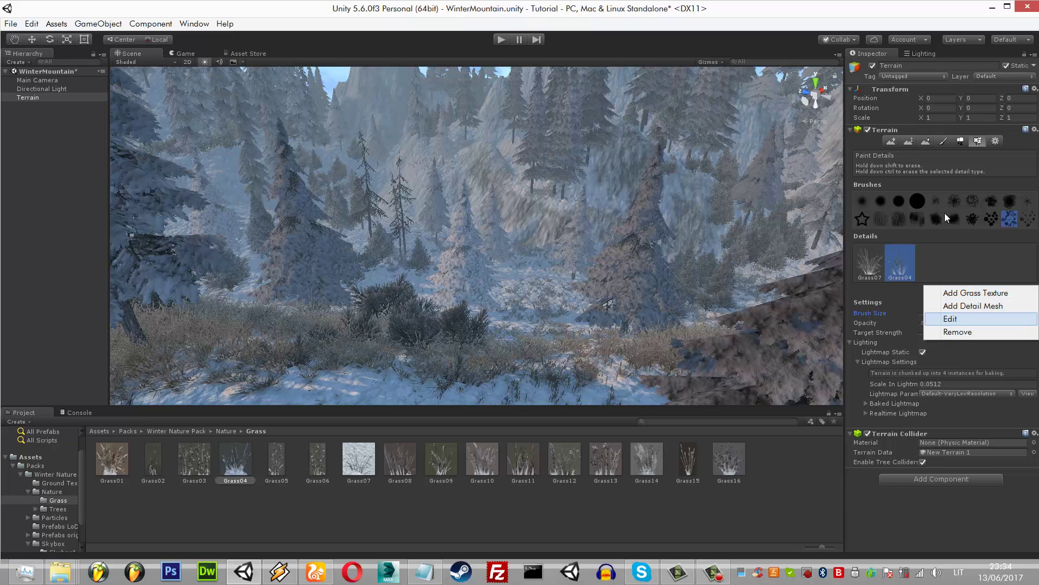
left_click(931, 319)
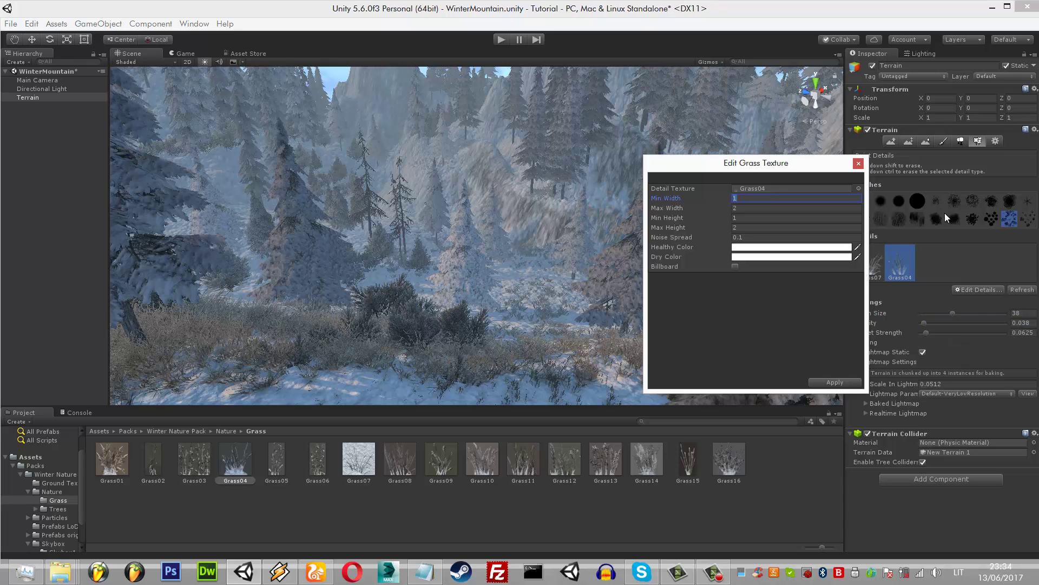
- Set Grass04 width to 1.02–6.5 and height to 1.74–4.02, preview, and apply
key("Tab")
type("6.5")
key("shift+Tab")
type("2.2")
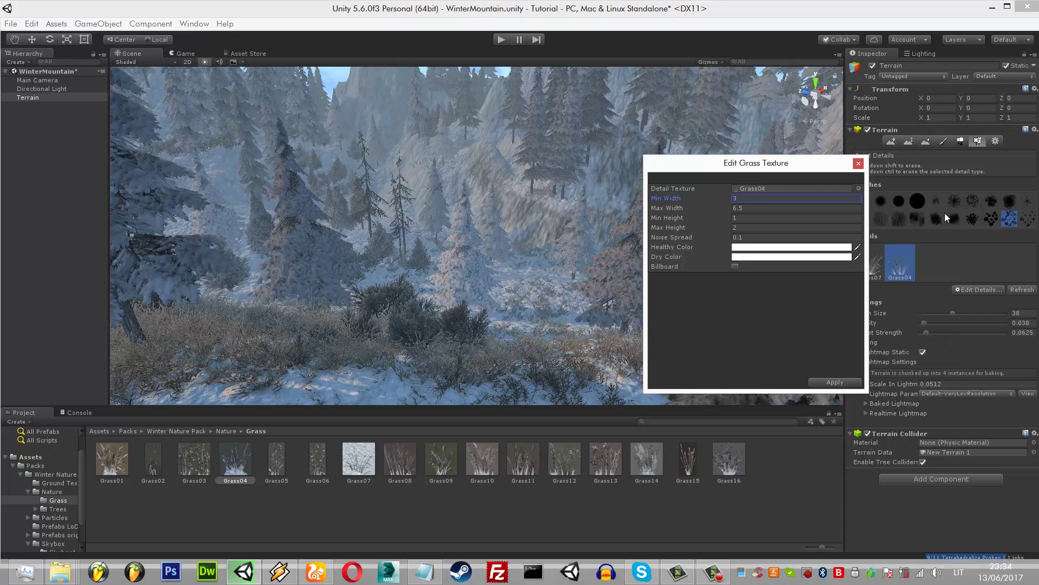
key("Tab")
key("Tab")
key("Tab")
type("4.02")
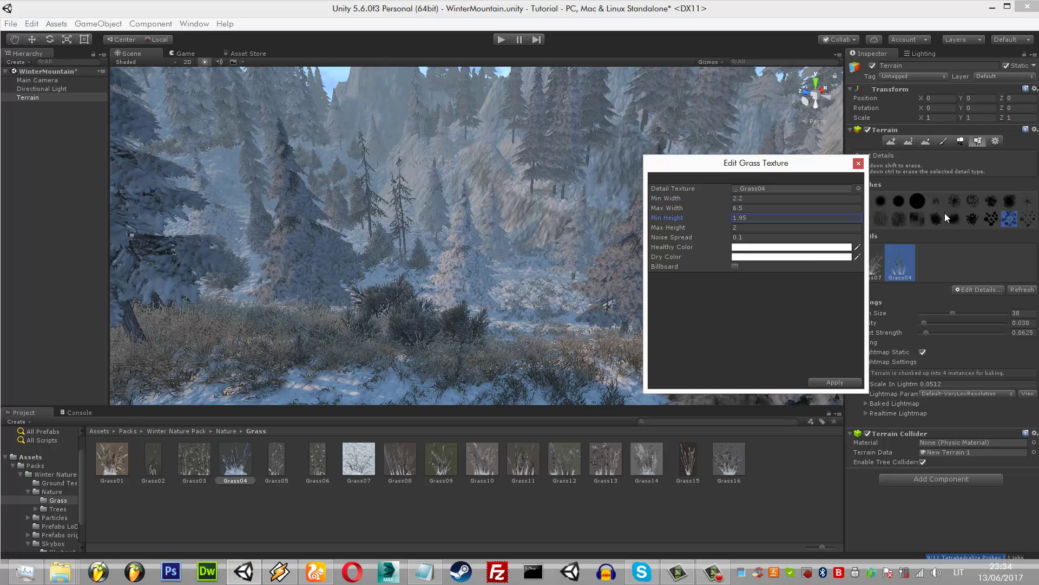
key("shift+Tab")
type("3.69")
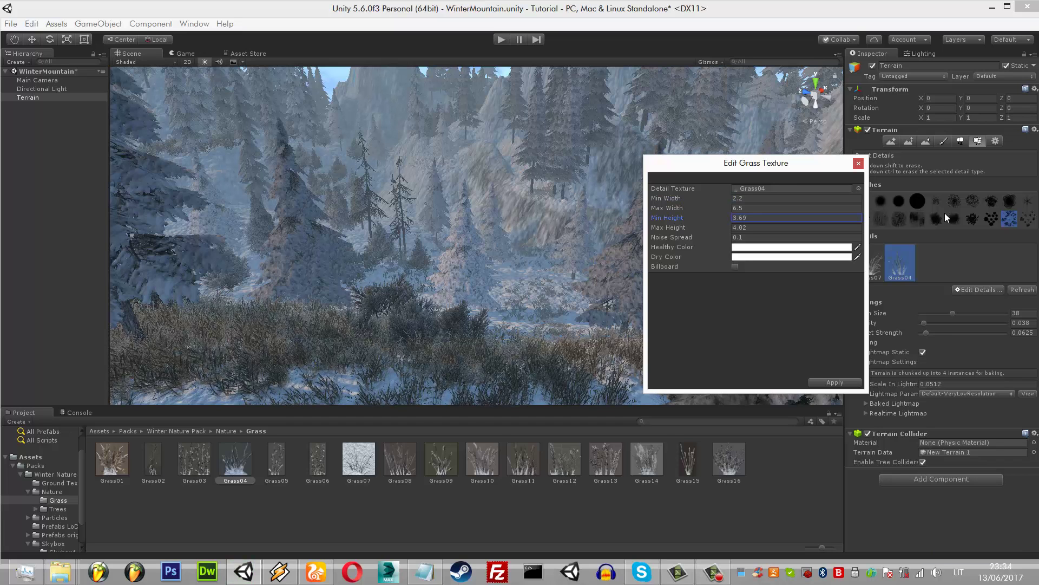
key("ctrl+2")
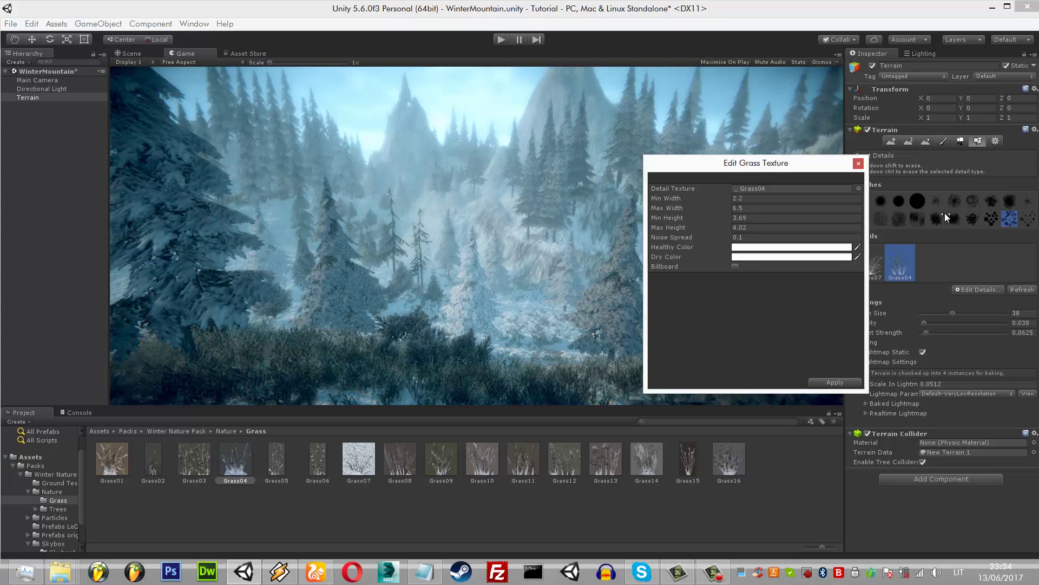
type("0.44")
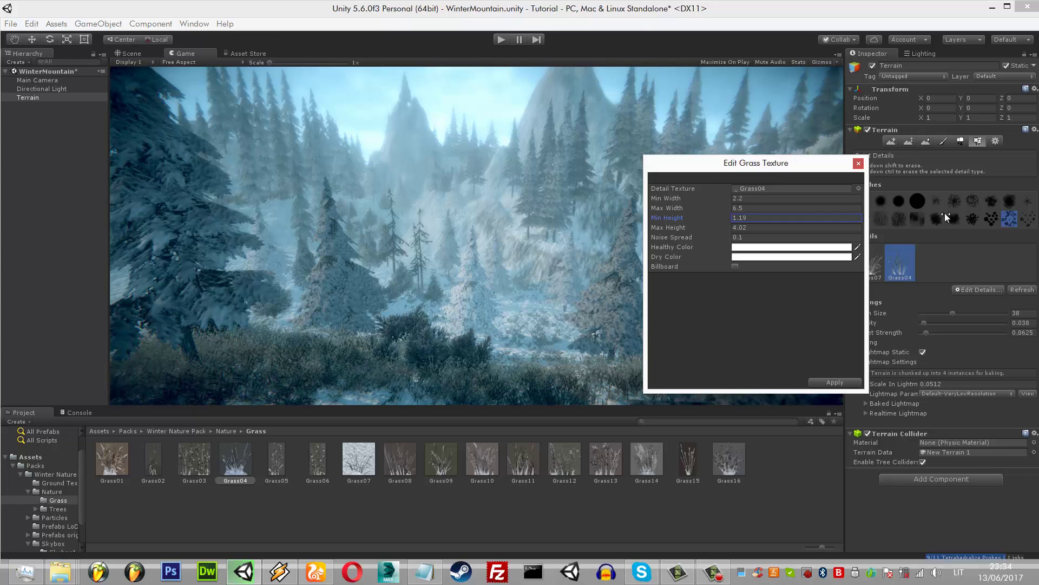
type("1.74")
key("shift+Tab")
type("1.681")
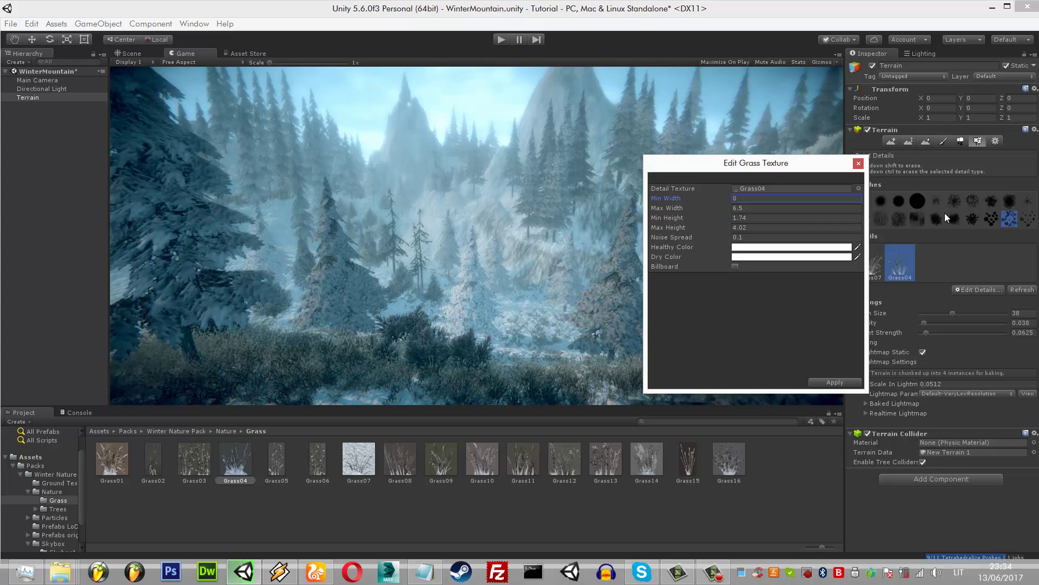
type(".02")
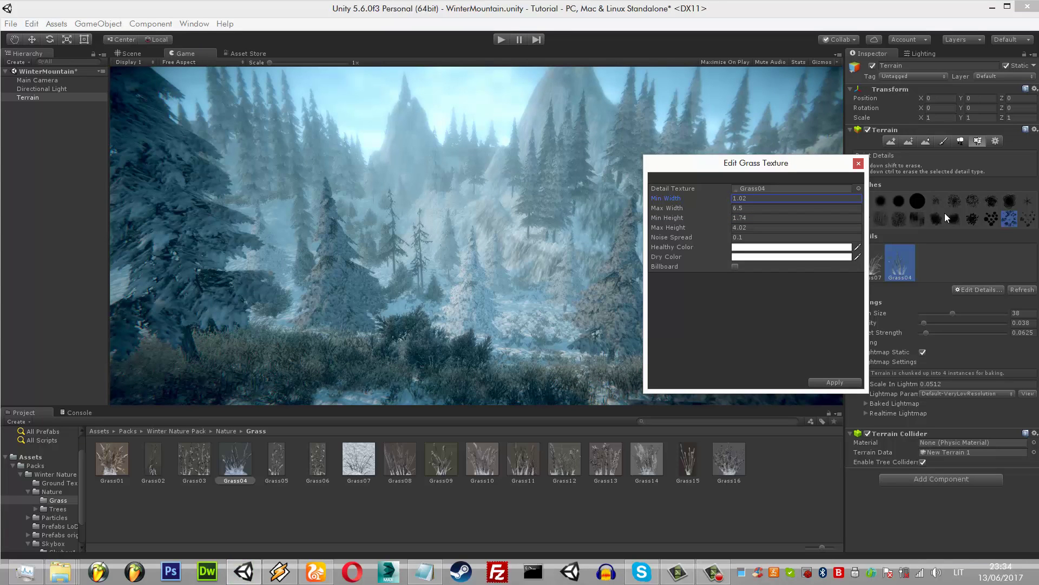
key("Return")
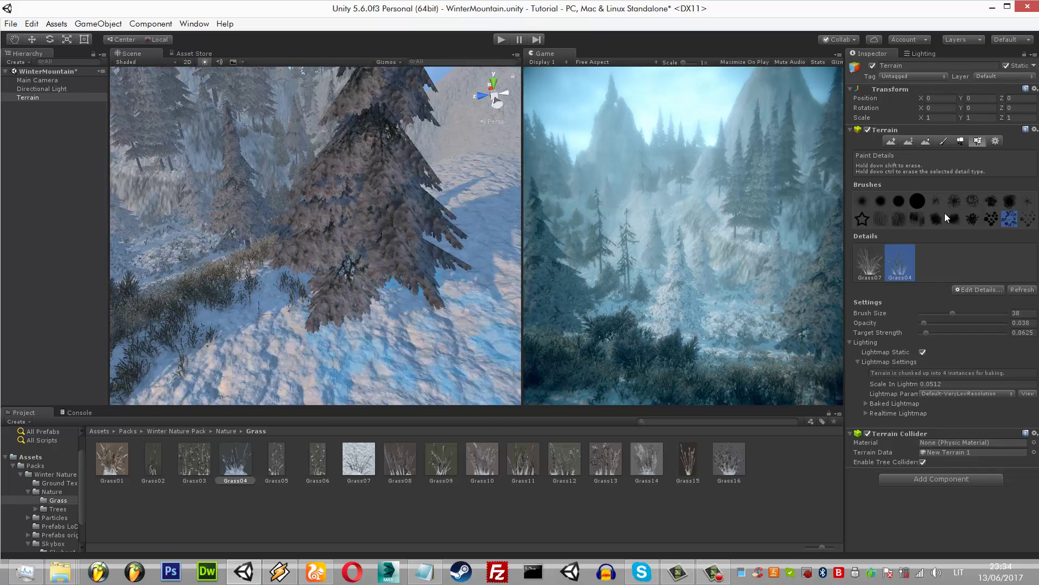
- Activate the Move tool (W) to get ready to place the Snow particle effect
key("w")
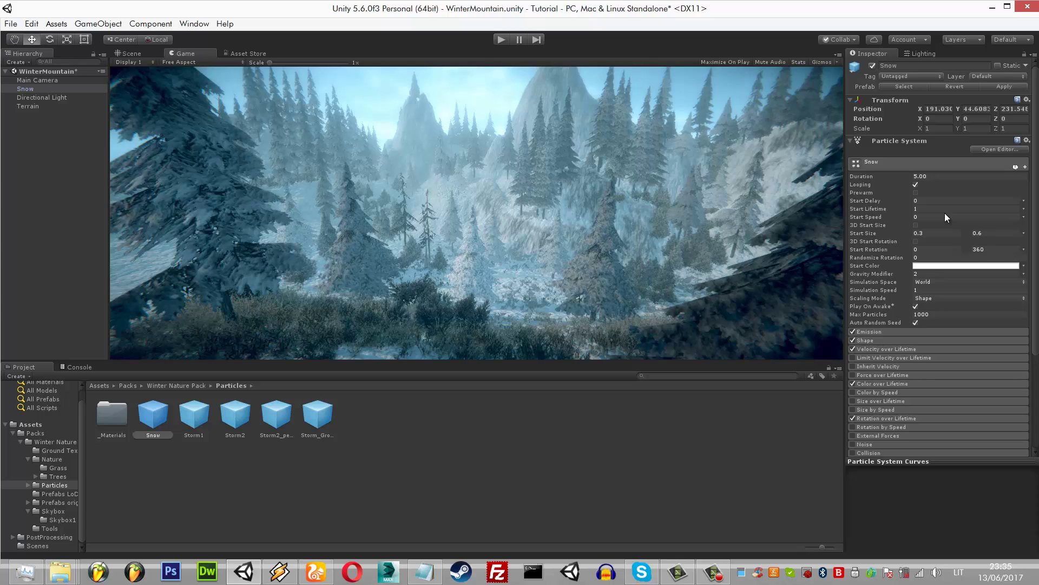
- Trial the Storm1 and Storm2_peak particle effects on the mountain, removing Storm1
key("ctrl+1")
key("f")
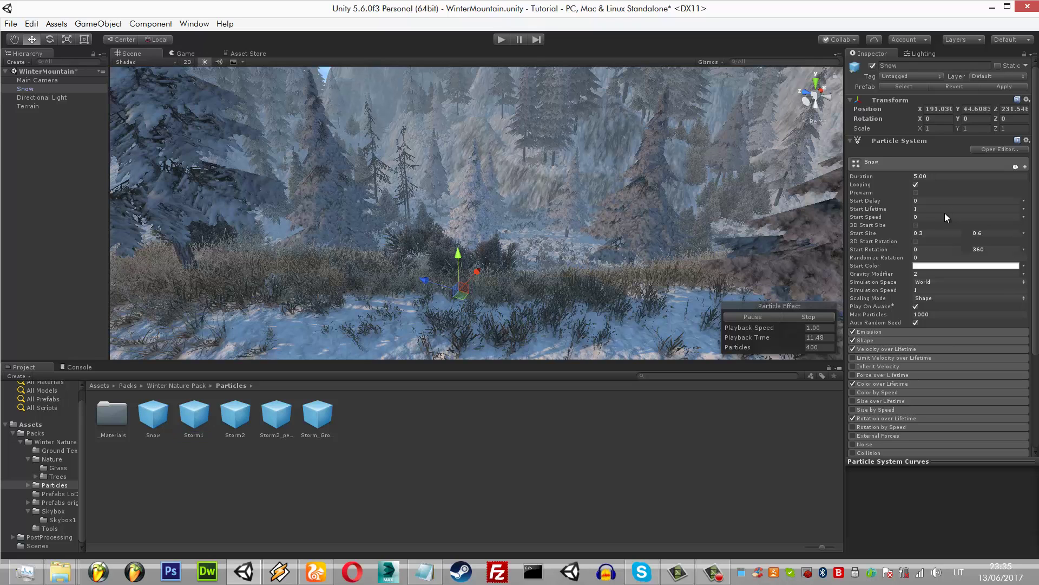
left_click_drag(194, 414, 54, 89)
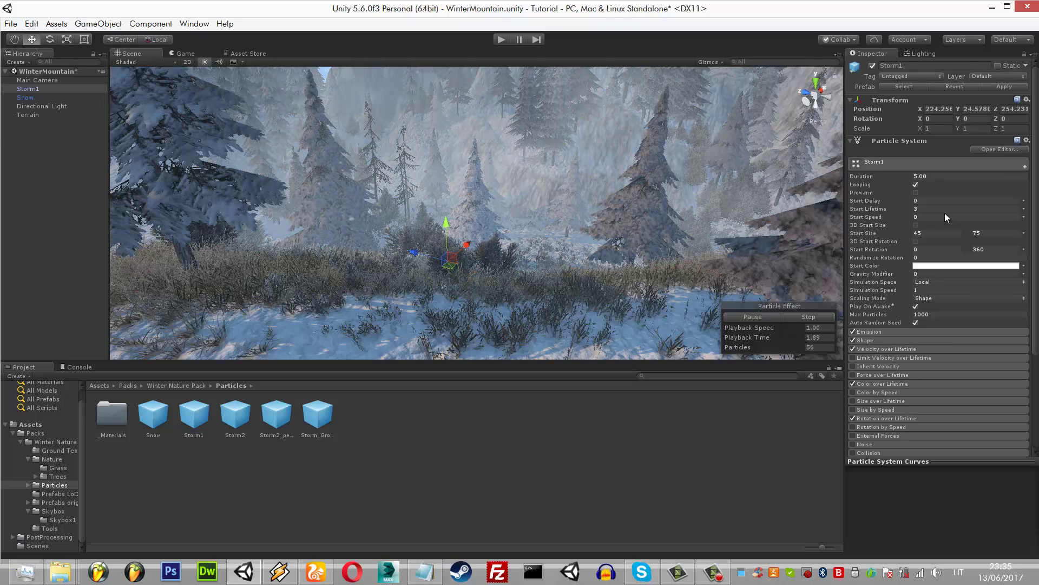
key("Delete")
left_click_drag(276, 414, 55, 88)
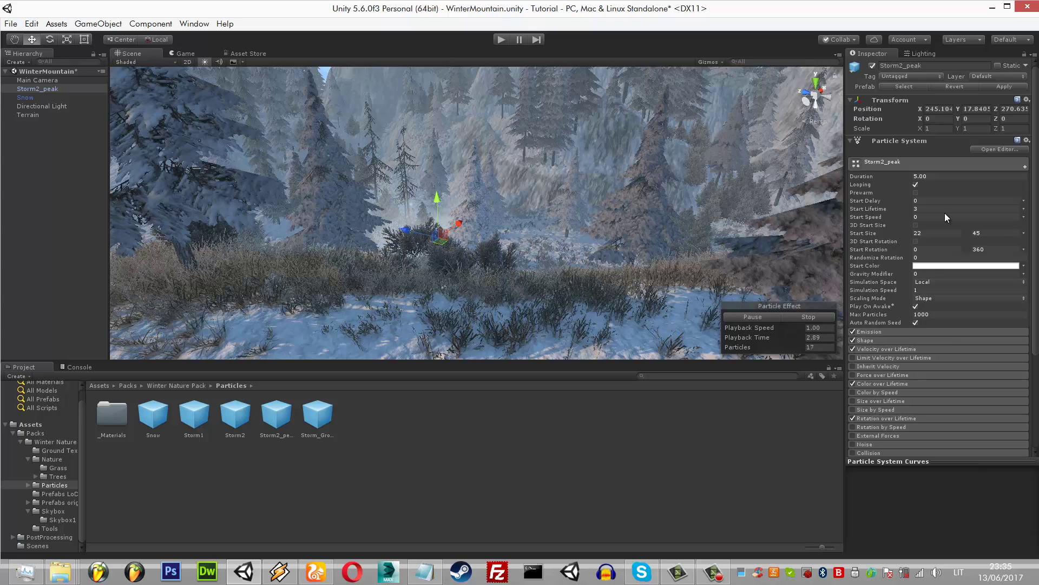
left_click_drag(437, 199, 433, 111)
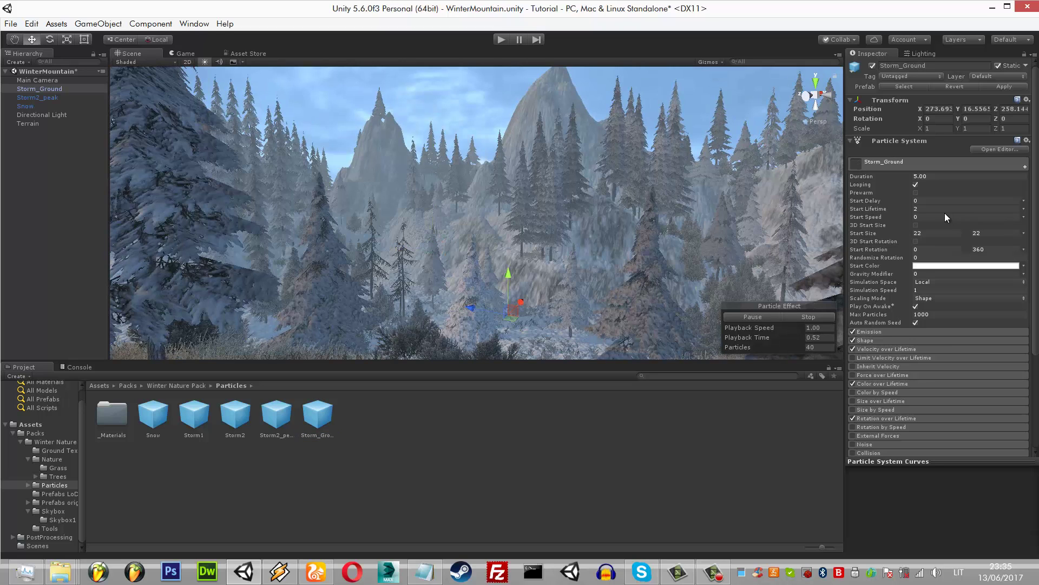
- Undo the Storm effects, keeping Snow, and select the Main Camera for view alignment
key("ctrl+z")
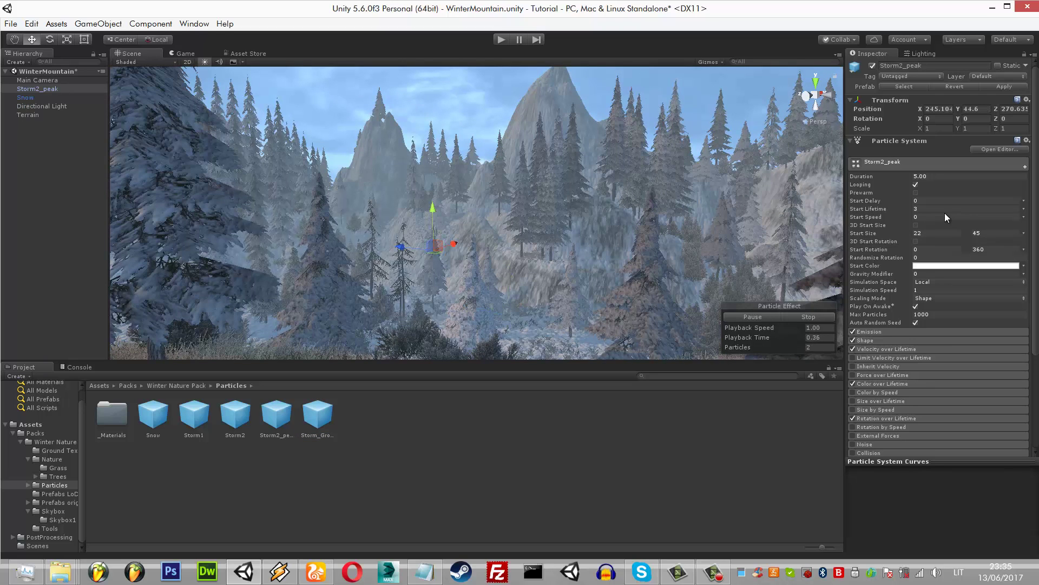
key("ctrl+z")
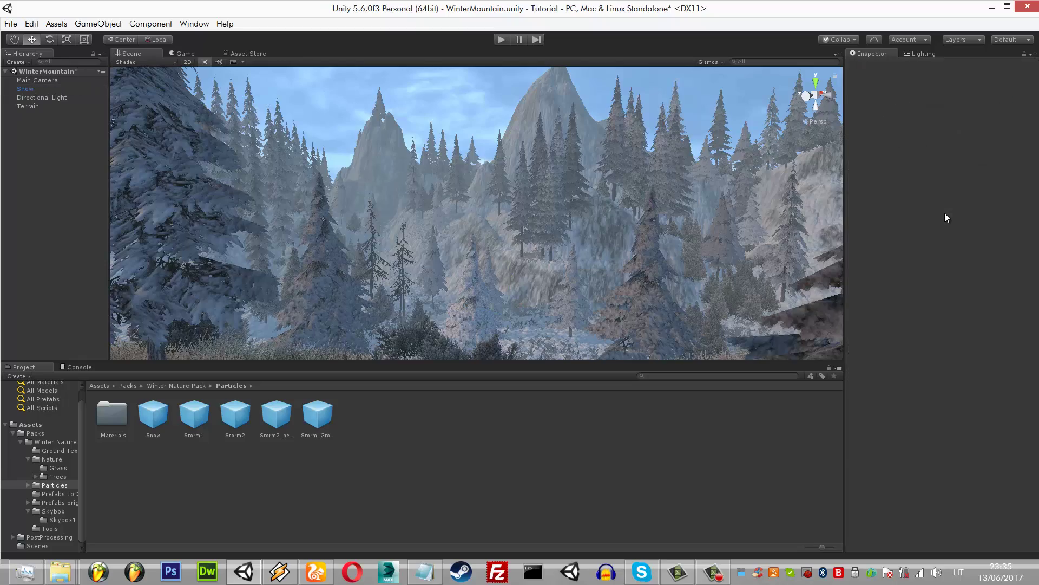
key("ctrl+z")
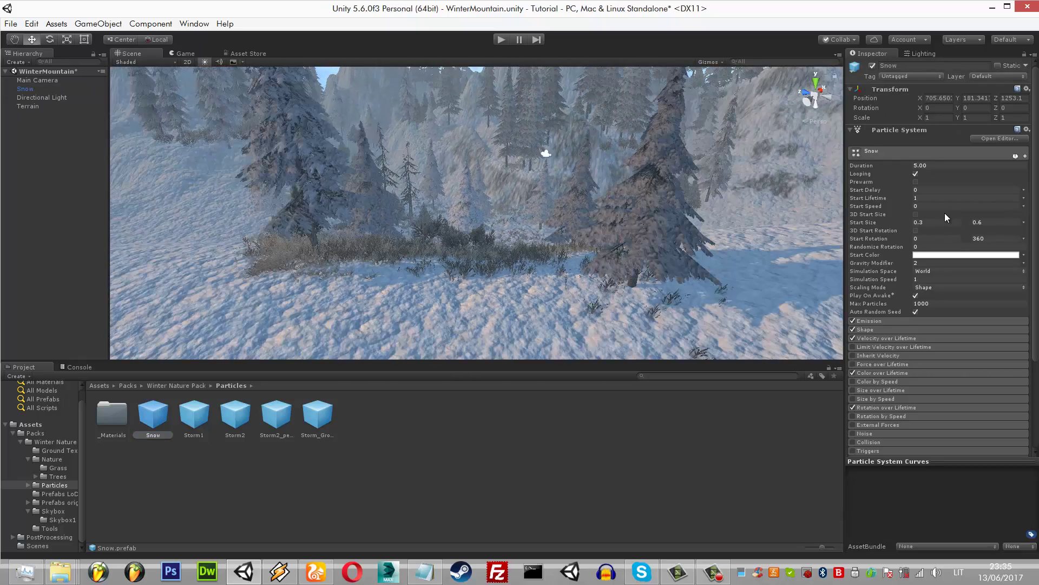
right_click_drag(546, 153, 546, 108)
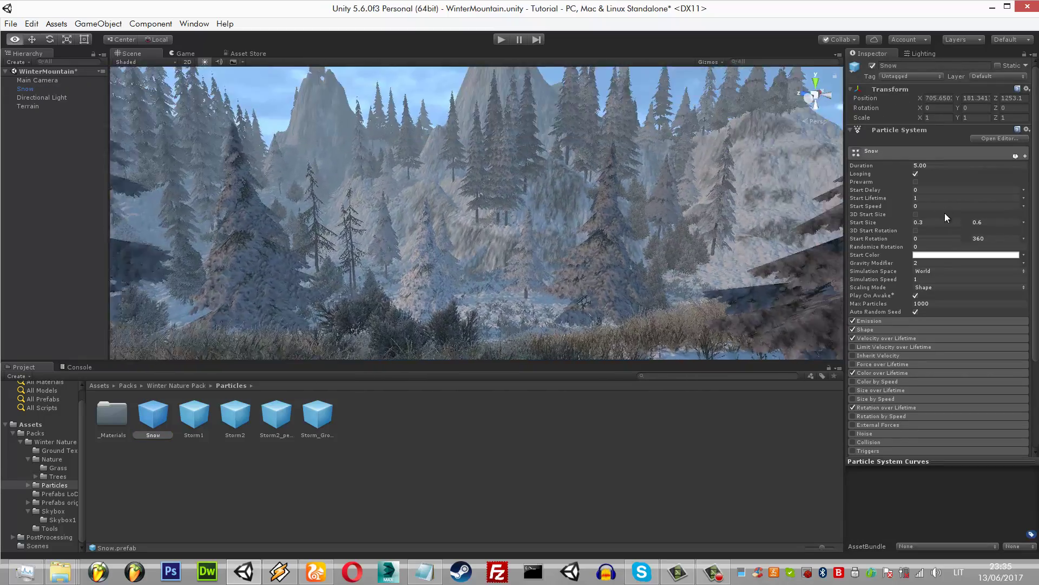
right_click_drag(946, 217, 947, 217)
left_click(37, 79)
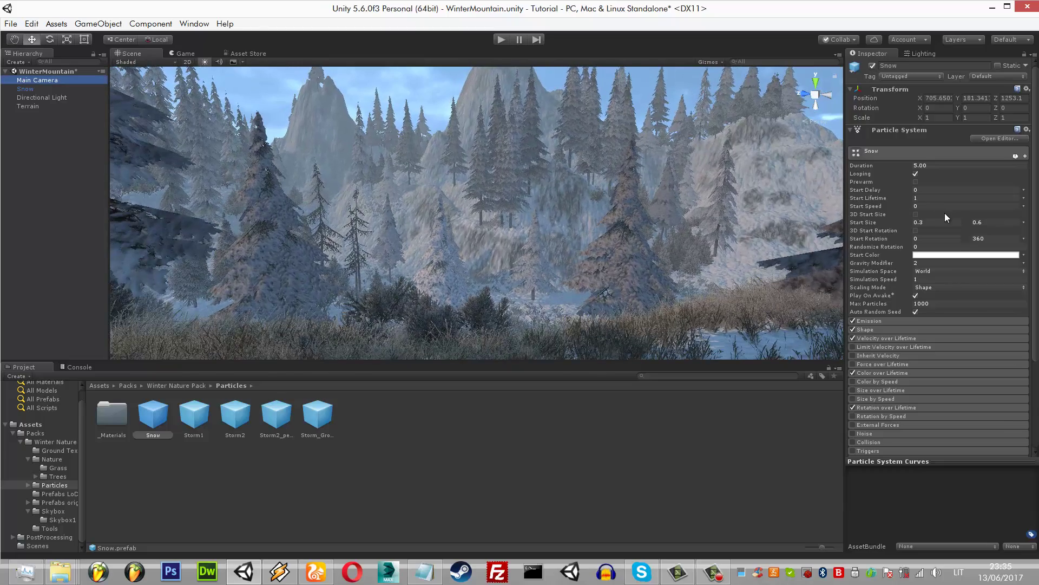
left_click(98, 23)
- Align the scene view to the Main Camera and scatter more Snow emitters across the valley
key("Return")
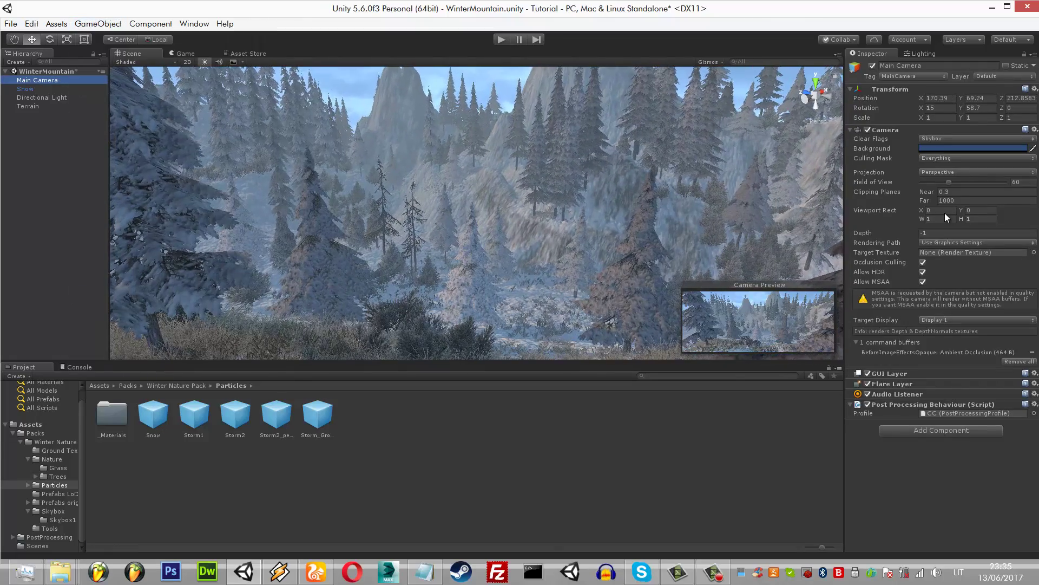
key("Down")
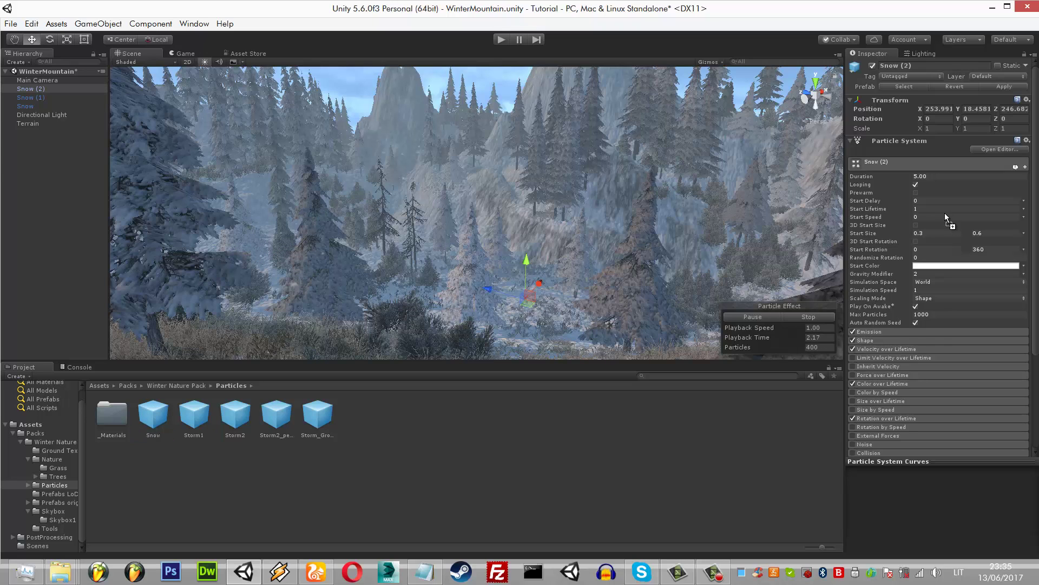
left_click_drag(945, 213, 697, 335)
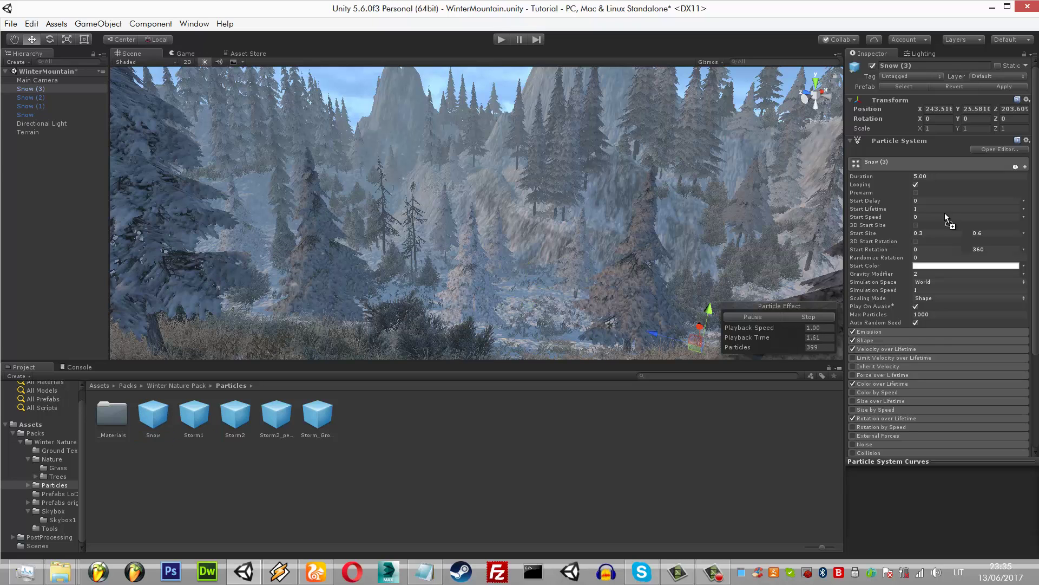
left_click_drag(154, 416, 546, 208)
- Clear the selection and save the WinterMountain scene
left_click(27, 141)
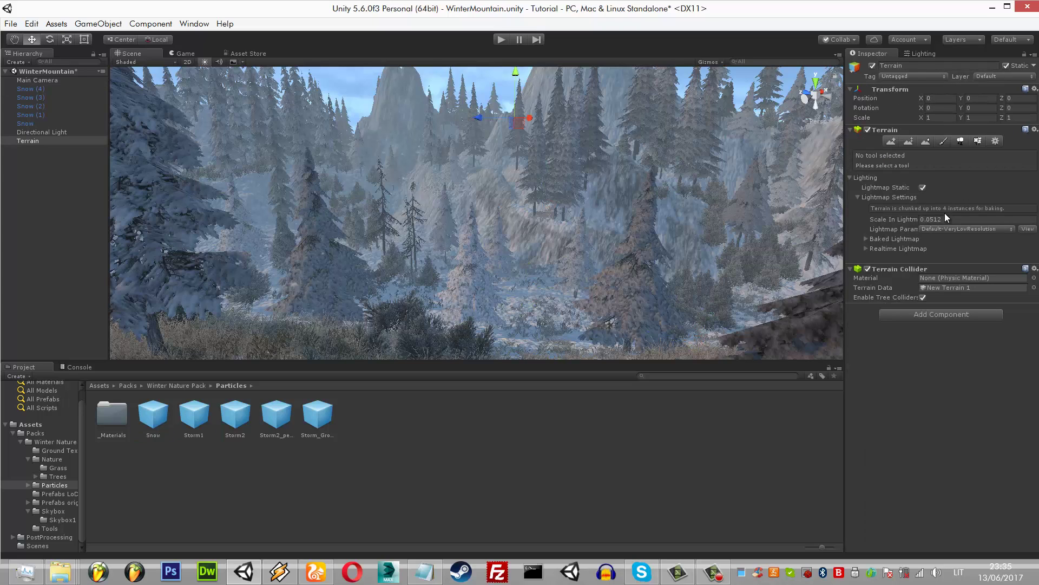
key("Escape")
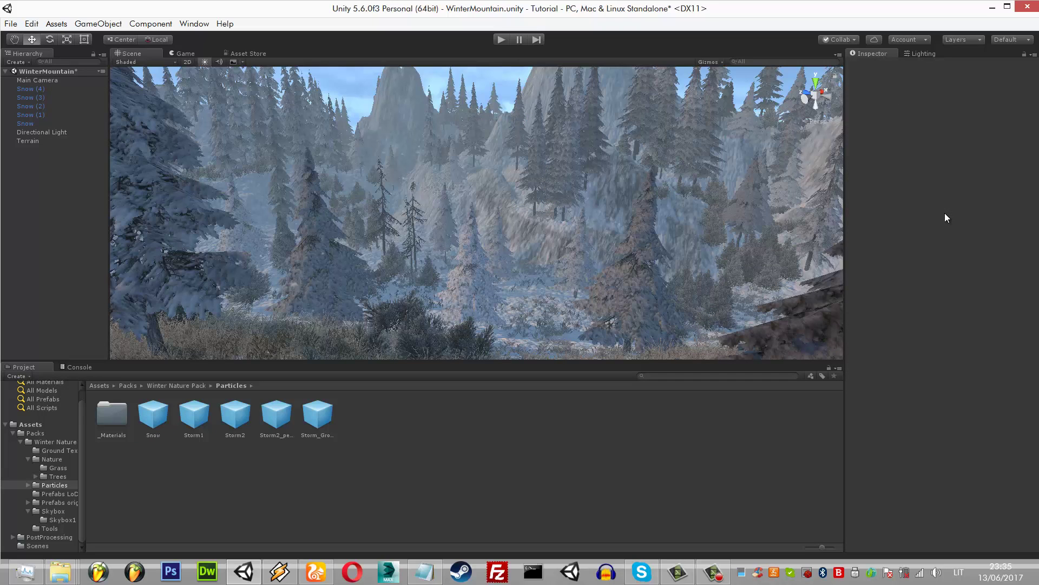
key("Down")
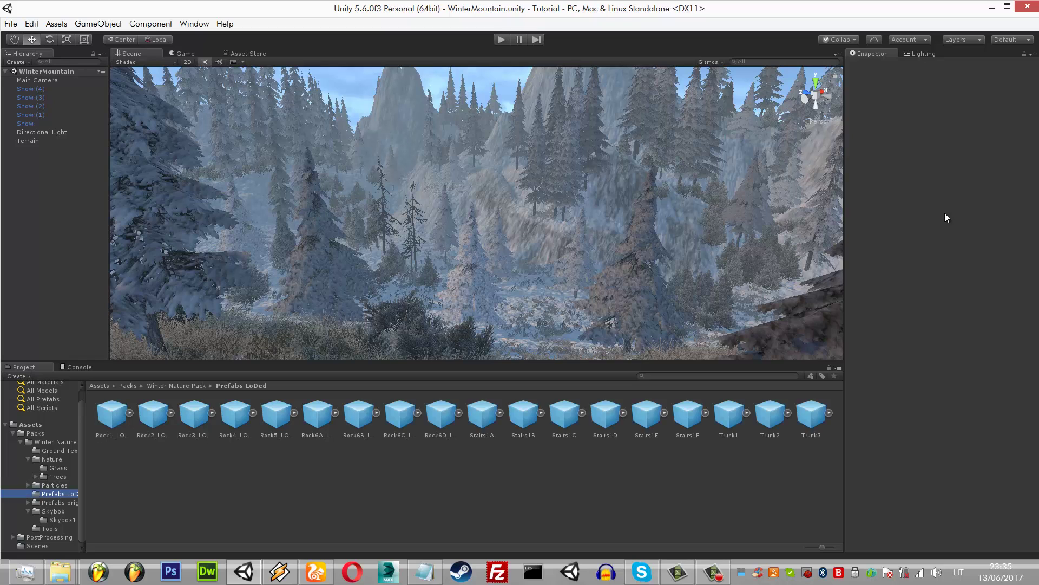
- Browse the Prefabs LoDed rocks and drop Rock2_LODed onto the snowy slope
key("Down")
key("Up")
key("Tab")
key("Right")
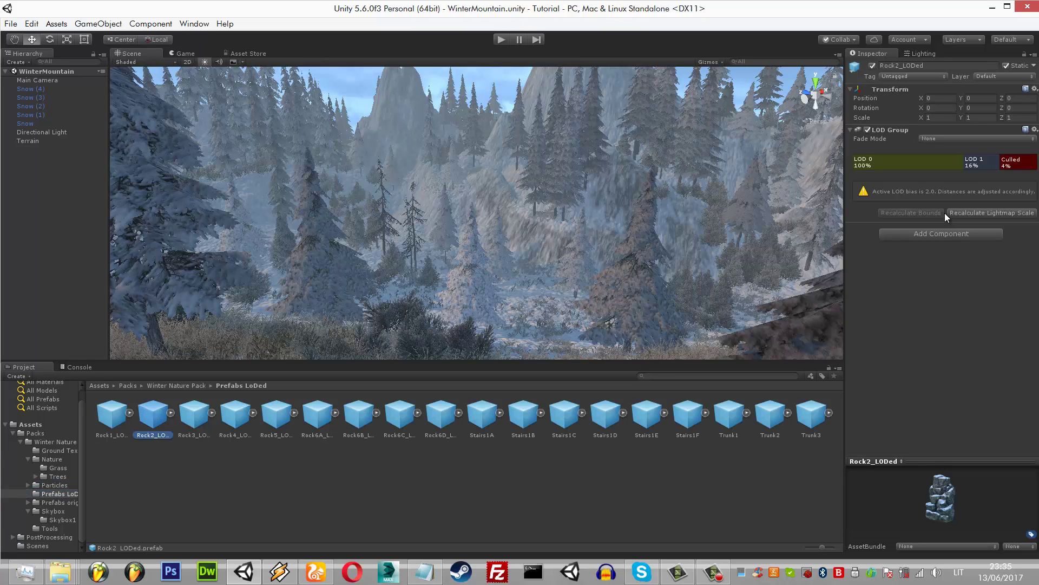
key("Right")
key("Right")
key("Right")
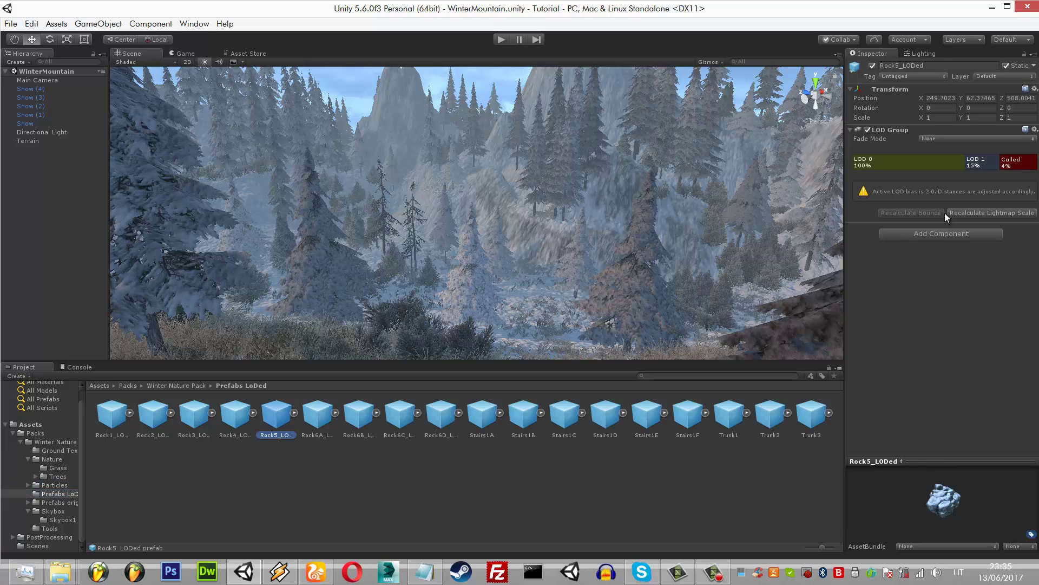
key("Left")
key("Left")
key("Left")
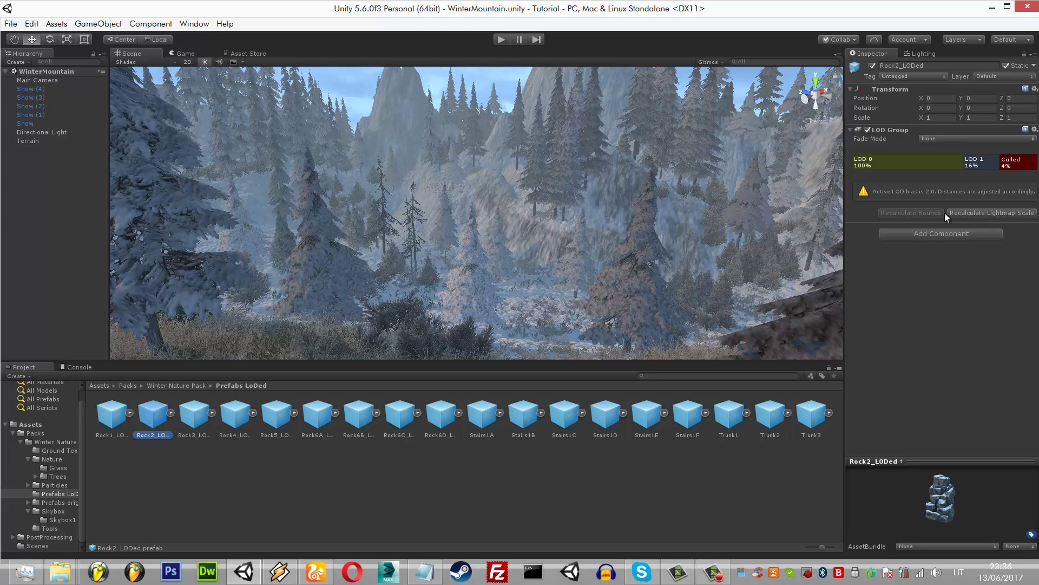
left_click_drag(945, 216, 521, 216)
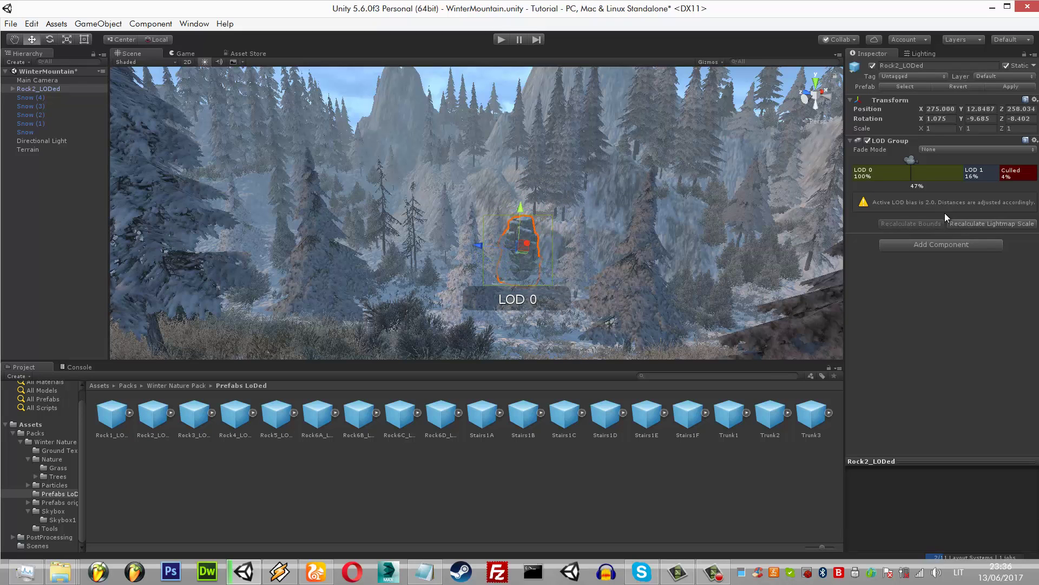
- Rotate and move the Rock2_LODed rock, checking it through the Game camera view
key("e")
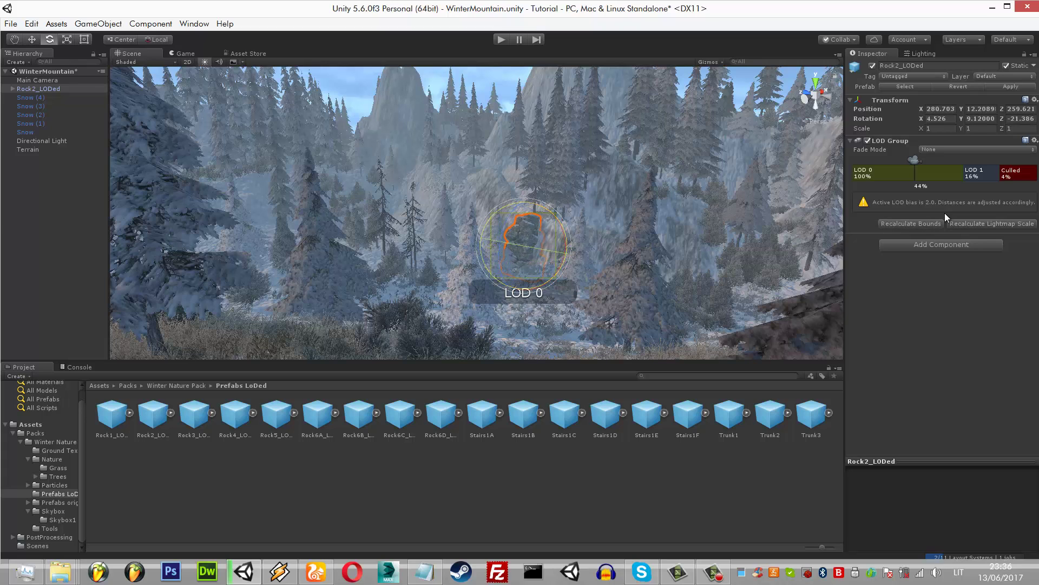
key("w")
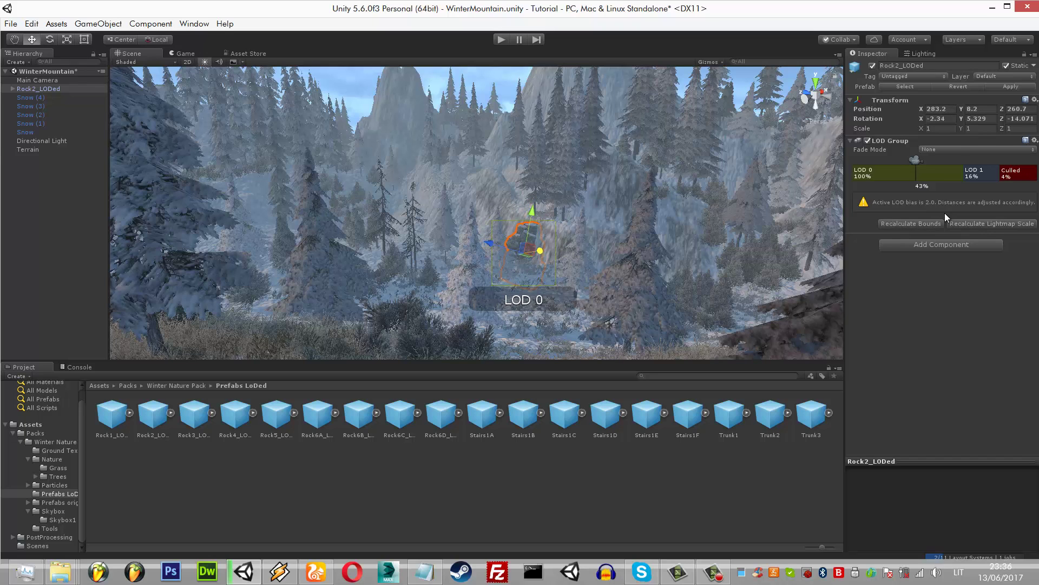
key("ctrl+z")
key("ctrl+2")
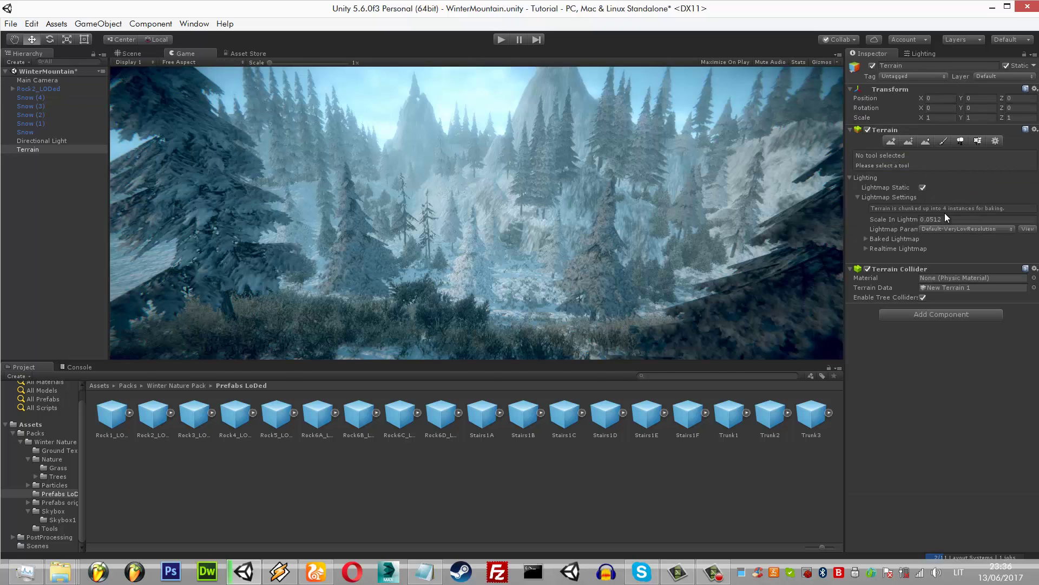
key("ctrl+1")
key("ctrl+y")
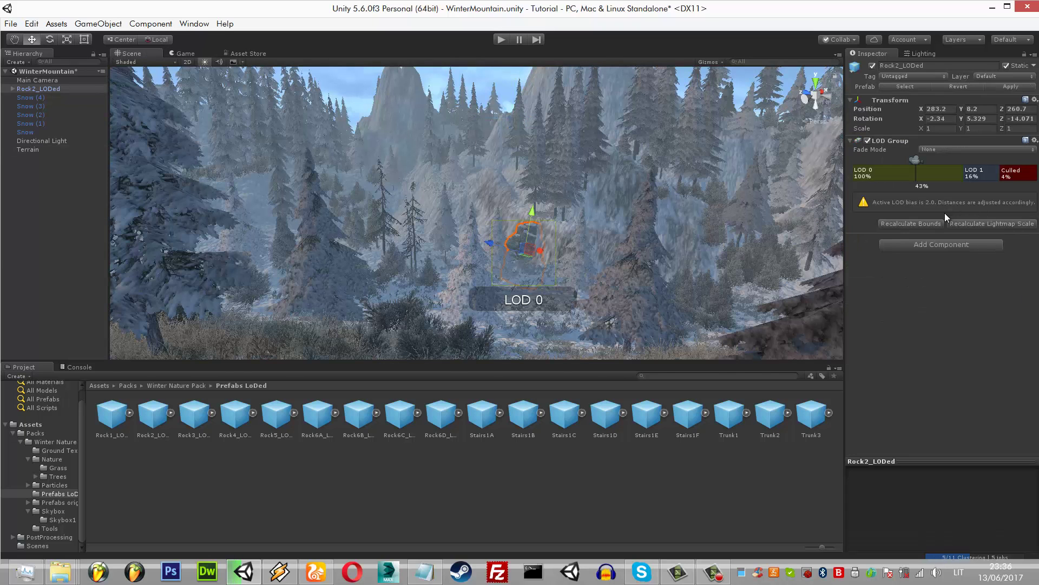
key("e")
key("f")
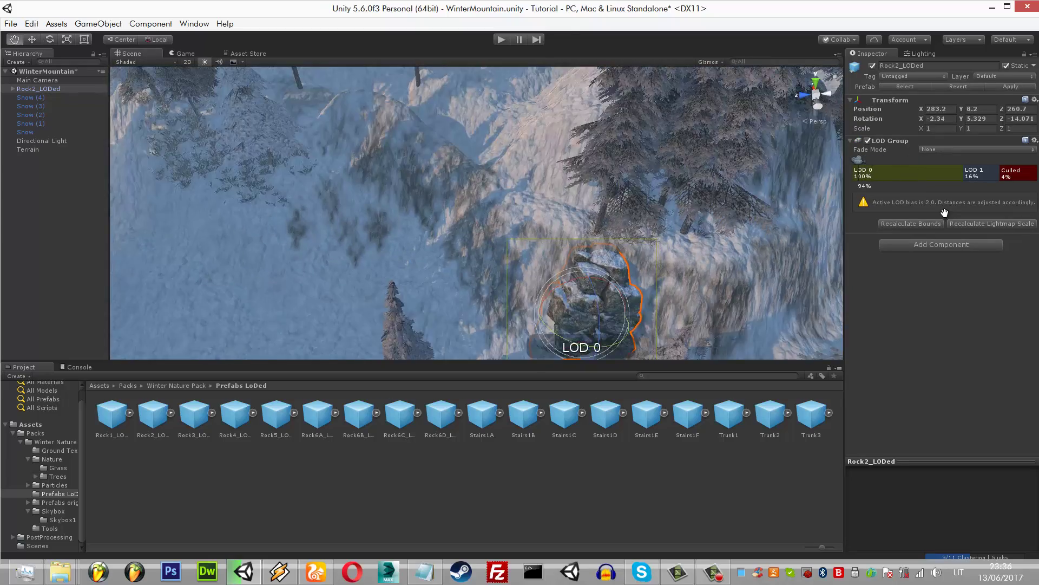
- Refine the rock's position and tilt into the hillside, undoing unsatisfactory attempts
key("ctrl+z")
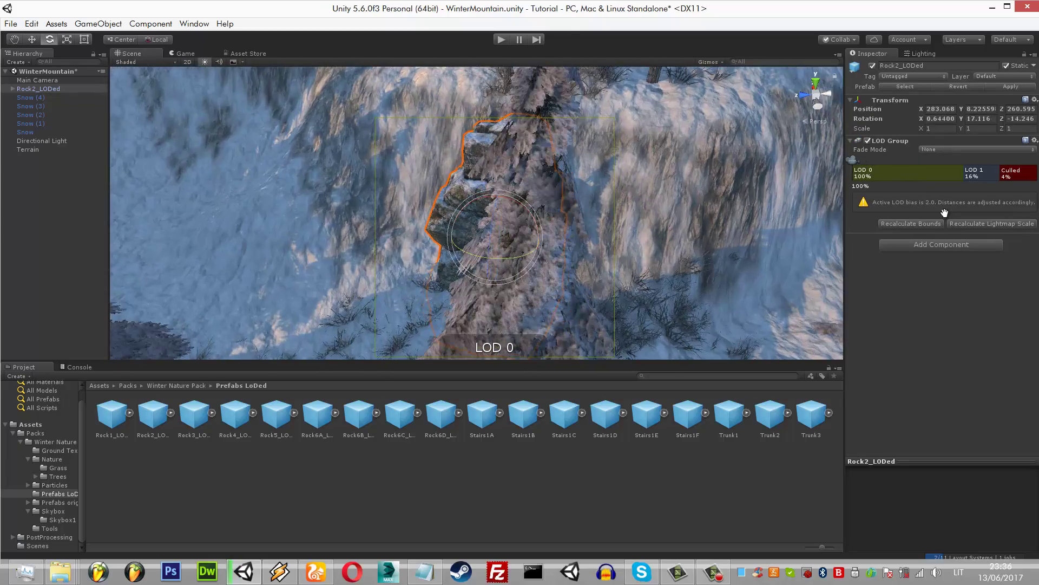
key("f")
key("ctrl+z")
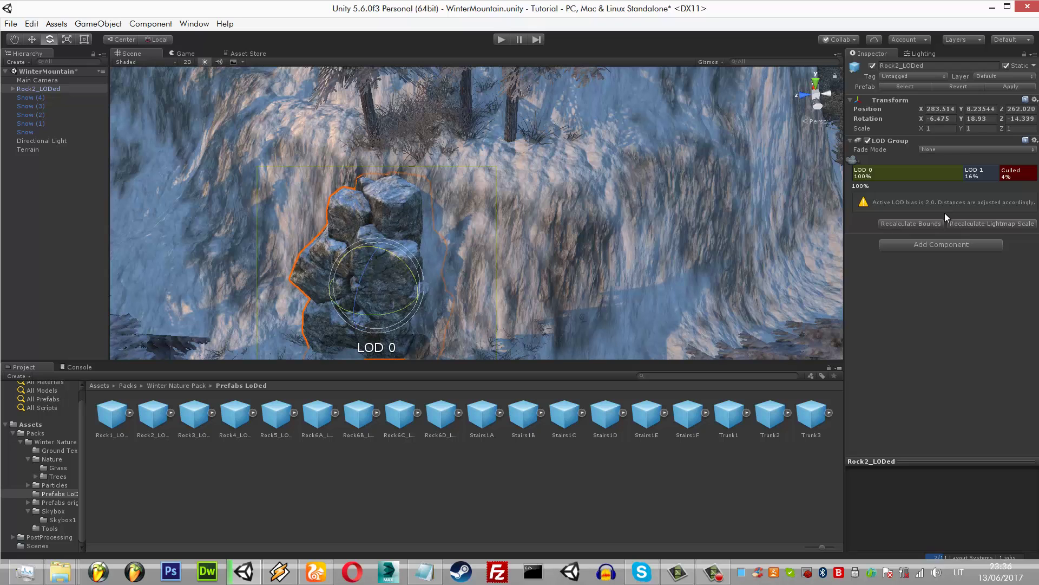
key("f")
key("ctrl+z")
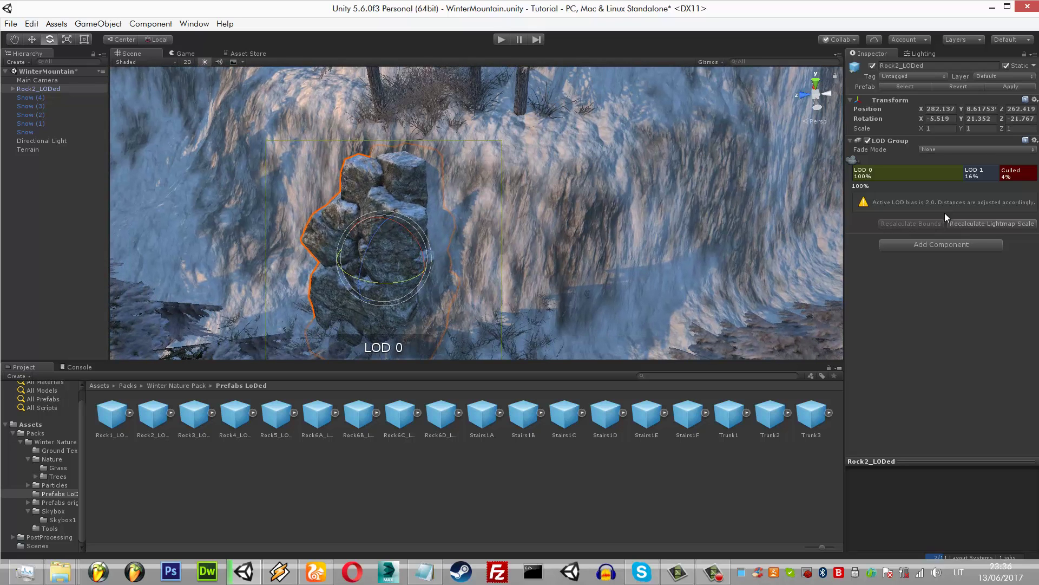
key("w")
key("ctrl+z")
key("ctrl+z")
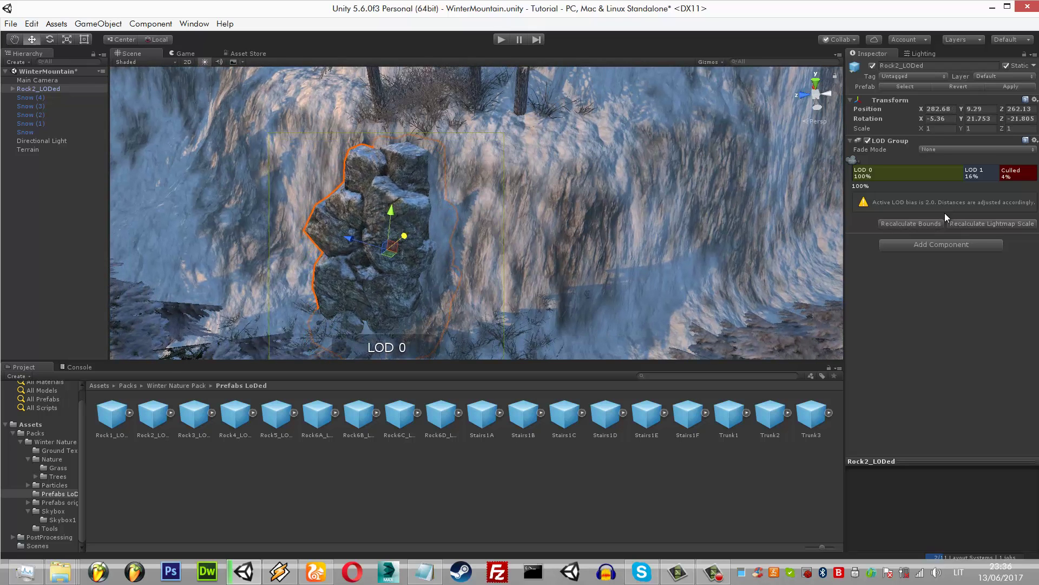
key("f")
key("ctrl+z")
key("f")
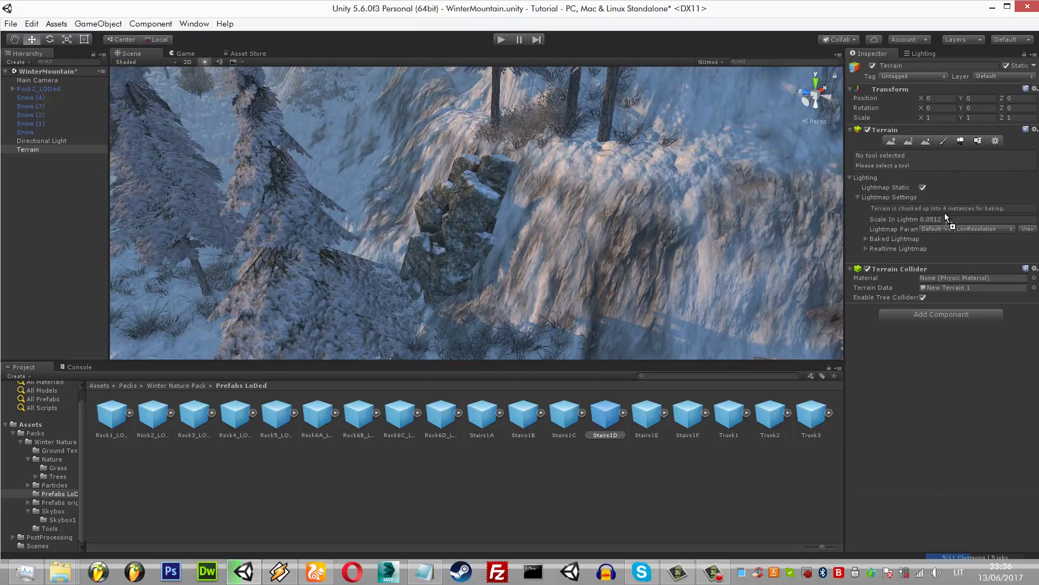
key("ctrl+z")
- Duplicate Rock2_LODed, then lower, shift and tilt the copy onto the slope
key("ctrl+z")
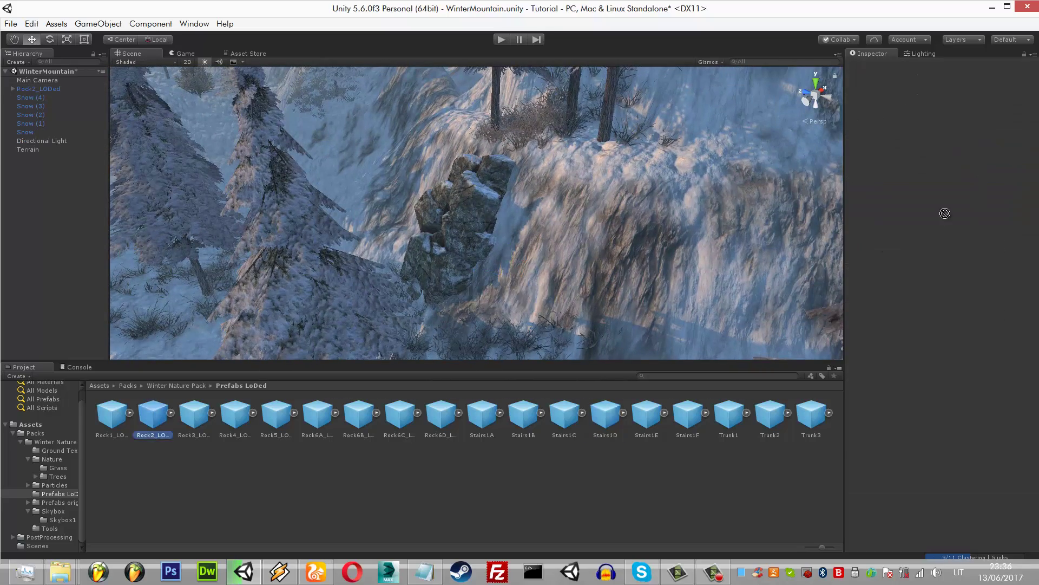
key("f")
key("ctrl+z")
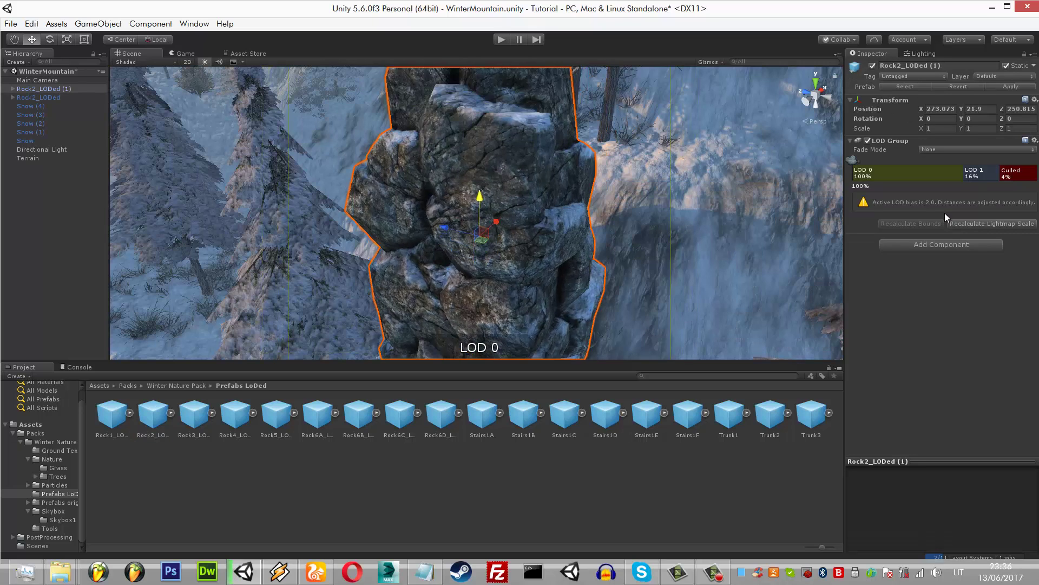
key("ctrl+z")
key("ctrl+z")
key("ctrl+z")
key("ctrl+z")
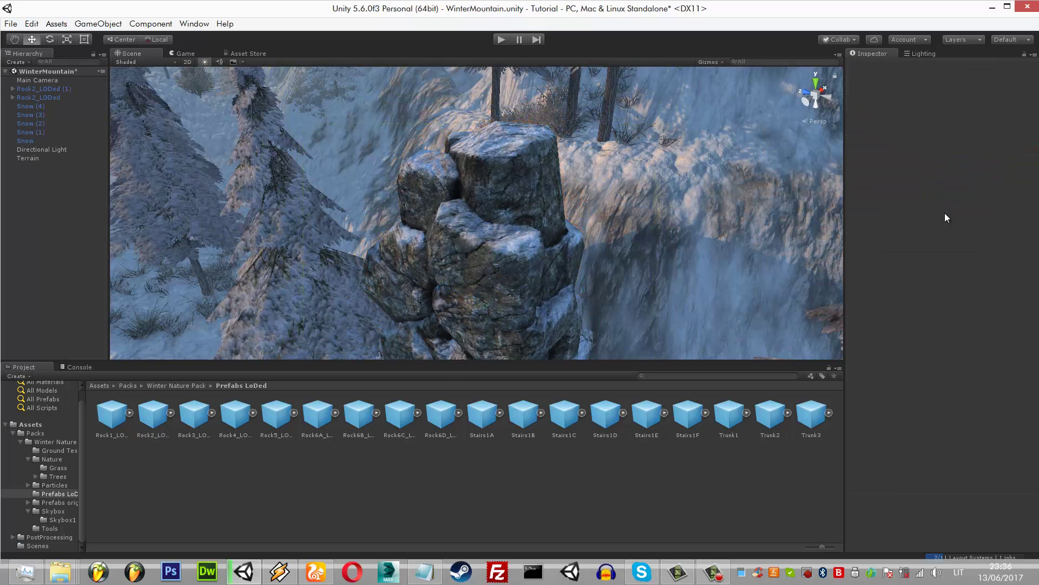
key("ctrl+z")
key("ctrl+z")
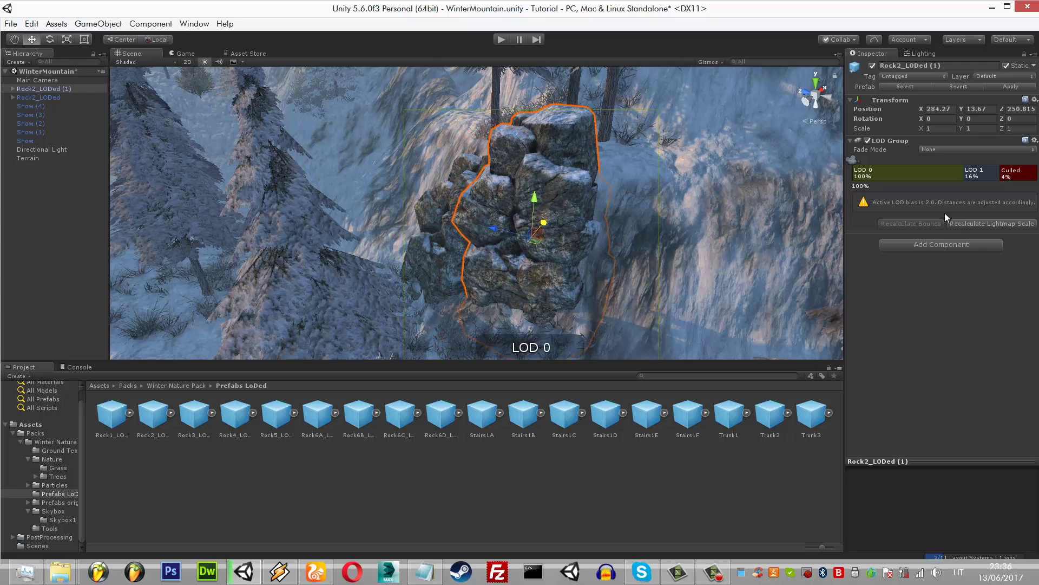
key("ctrl+z")
key("f")
key("e")
key("ctrl+z")
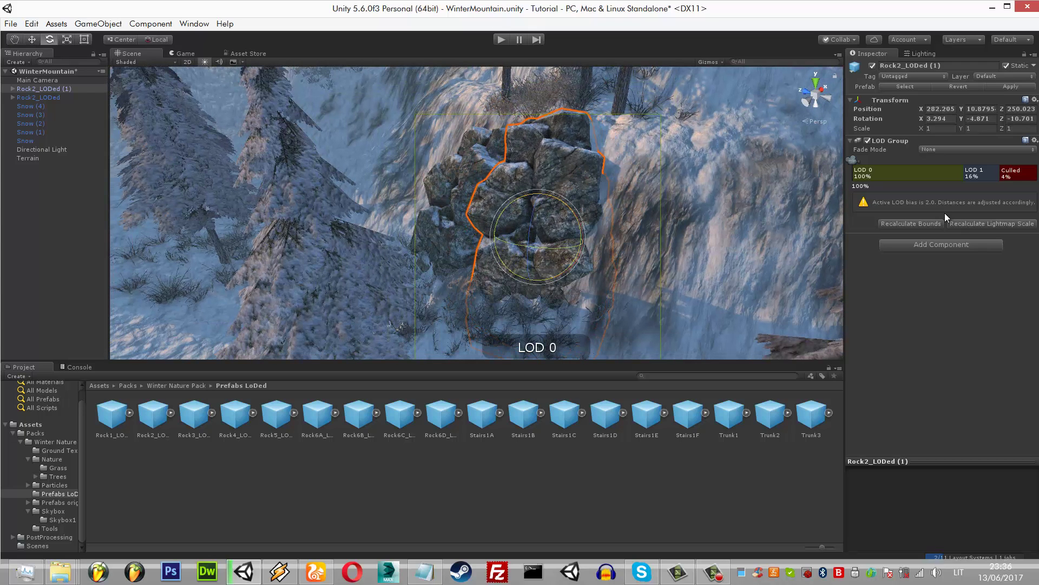
key("w")
key("ctrl+z")
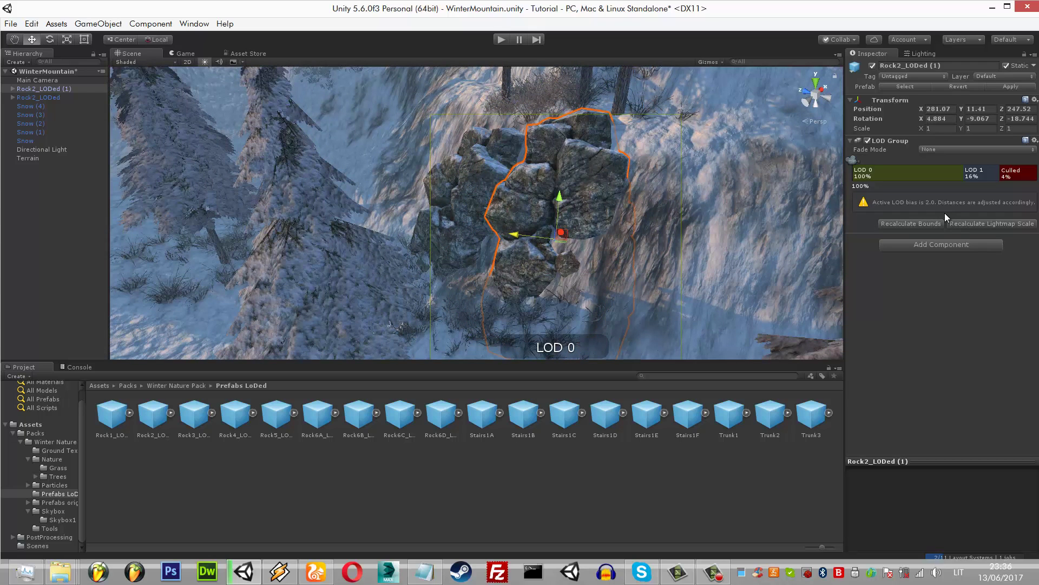
key("ctrl+z")
key("ctrl+y")
- Check the Game view and nudge Rock2_LODed (1) into place beside the first rock
key("ctrl+2")
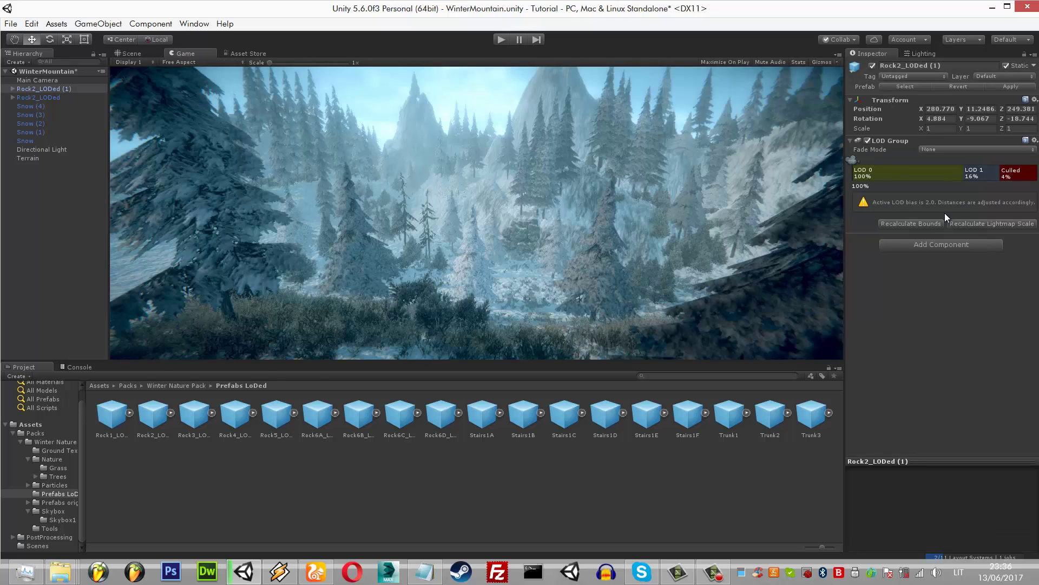
key("ctrl+1")
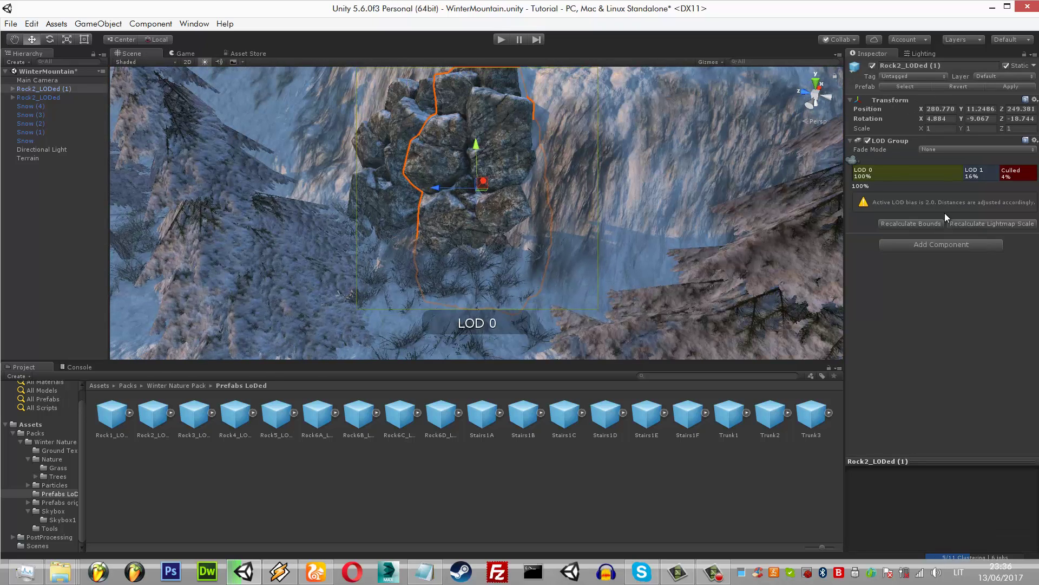
key("ctrl+z")
key("ctrl+z")
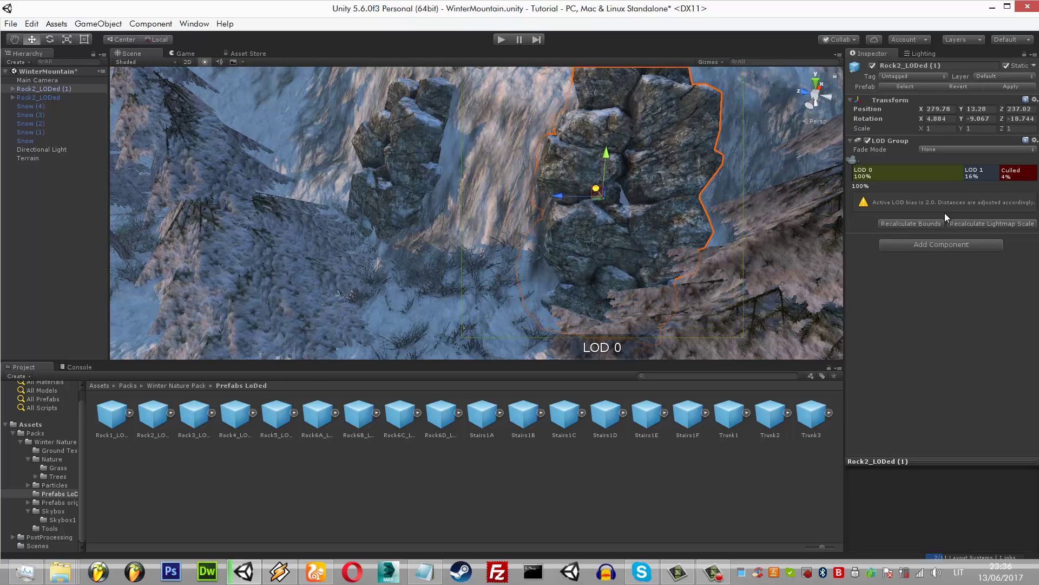
key("ctrl+z")
key("ctrl+y")
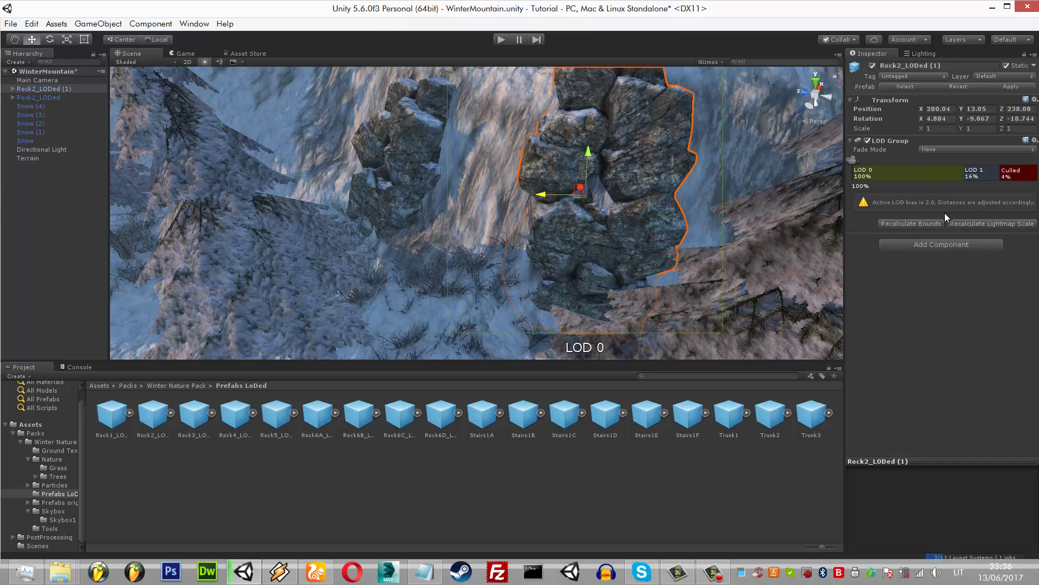
key("ctrl+z")
right_click_drag(944, 213, 947, 218)
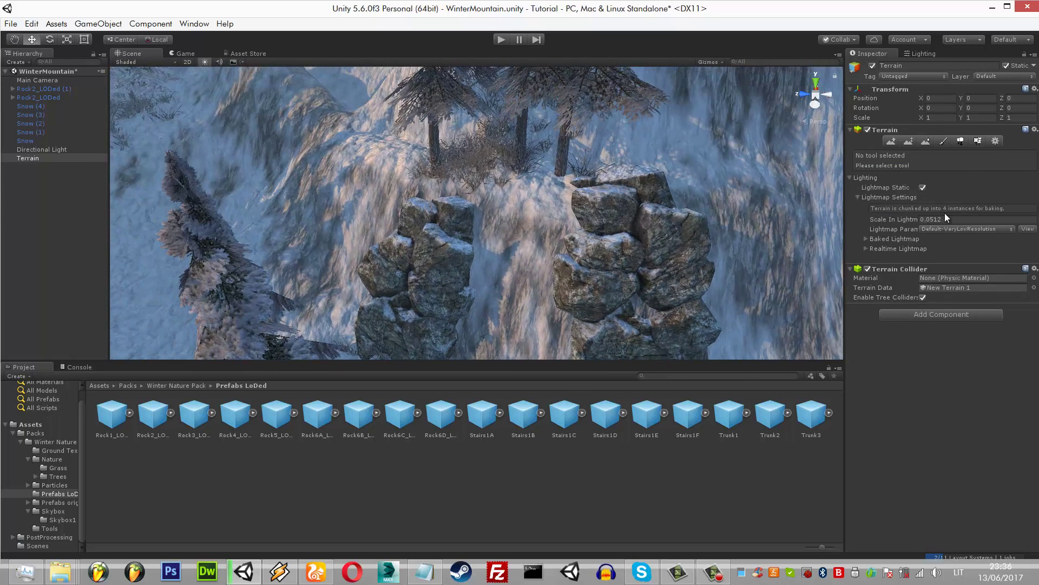
key("ctrl+z")
key("ctrl+z")
key("ctrl+z")
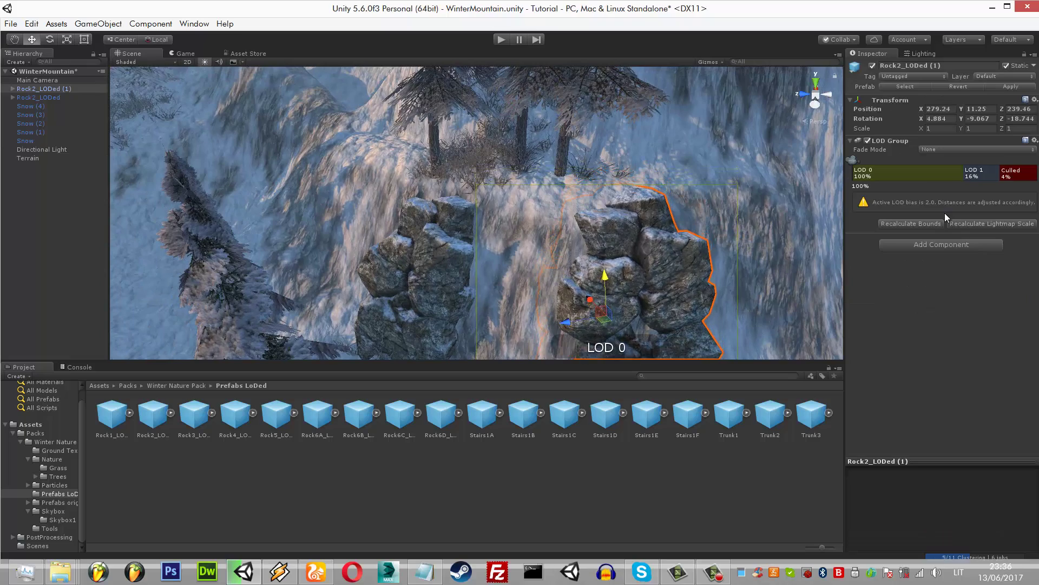
key("ctrl+z")
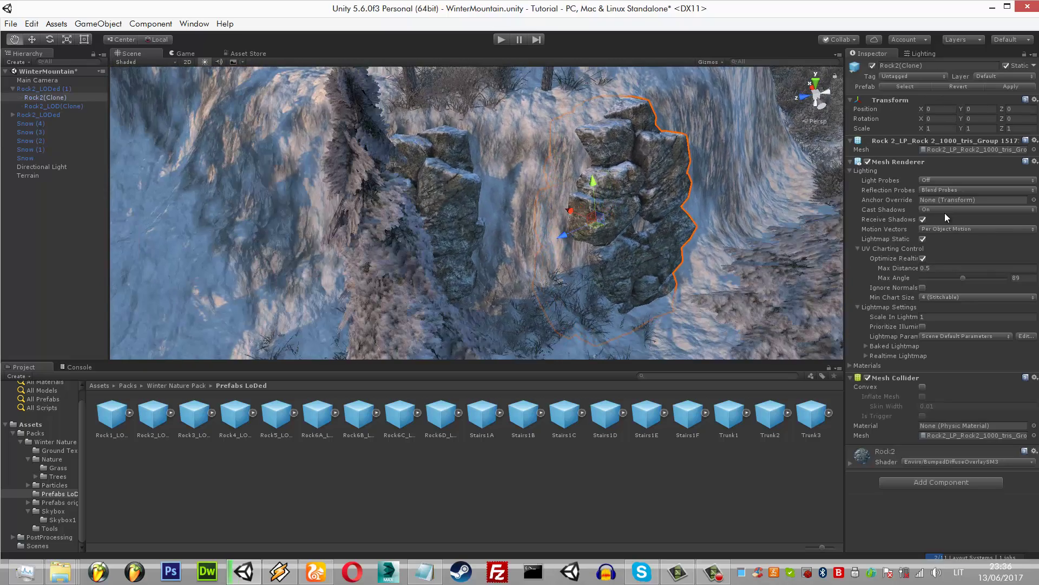
key("ctrl+z")
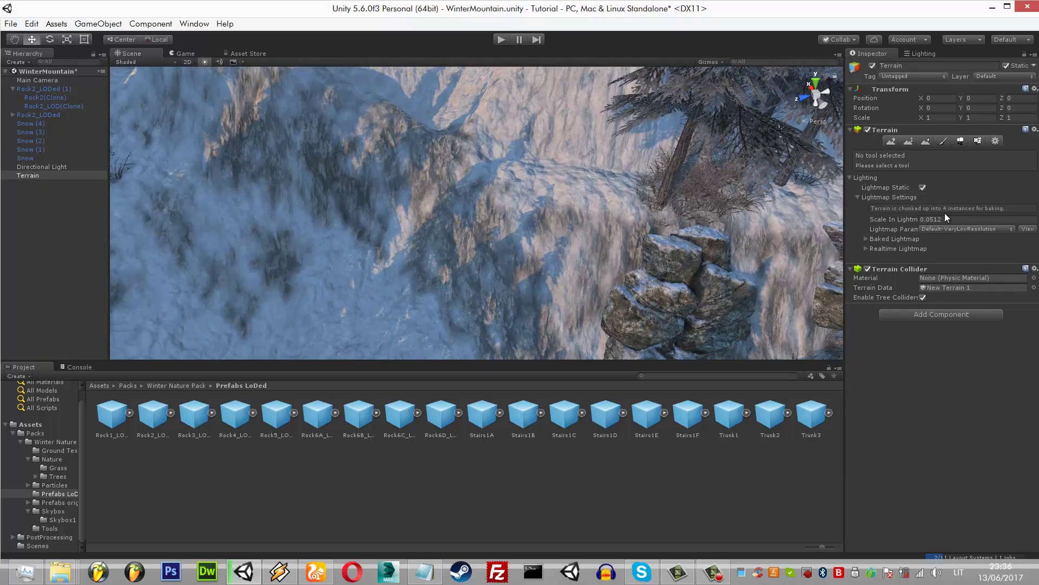
- Add Rock1_LODed, lower it to Y 4.85 and turn it to Y 26.487 without tilt
key("ctrl+z")
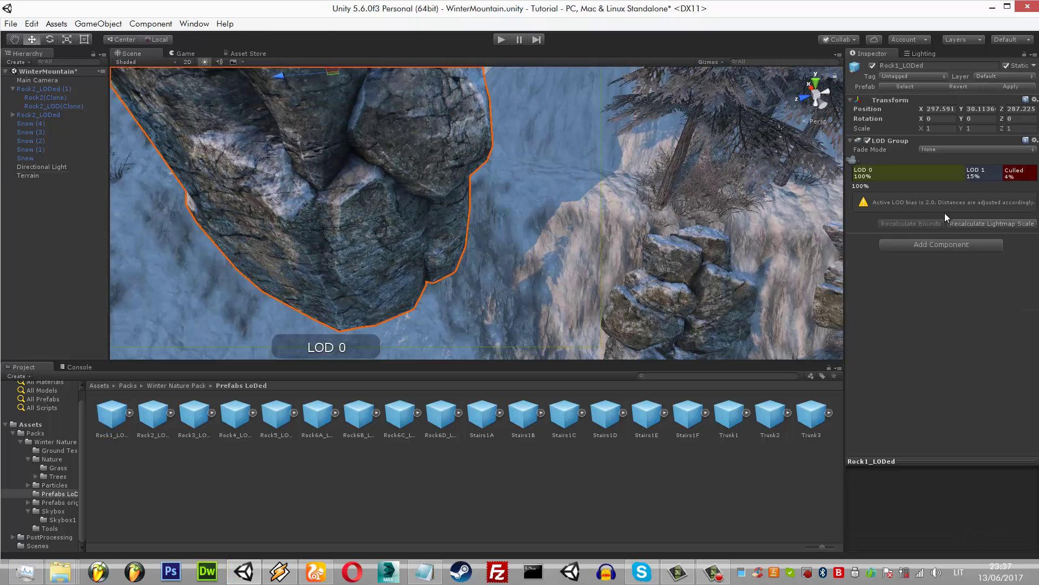
key("ctrl+z")
key("ctrl+z")
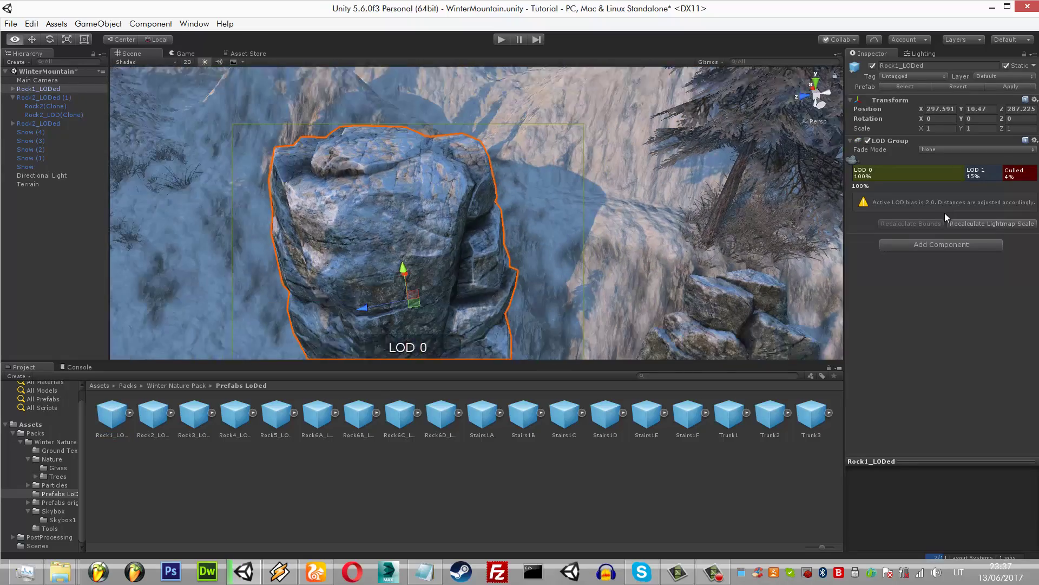
key("e")
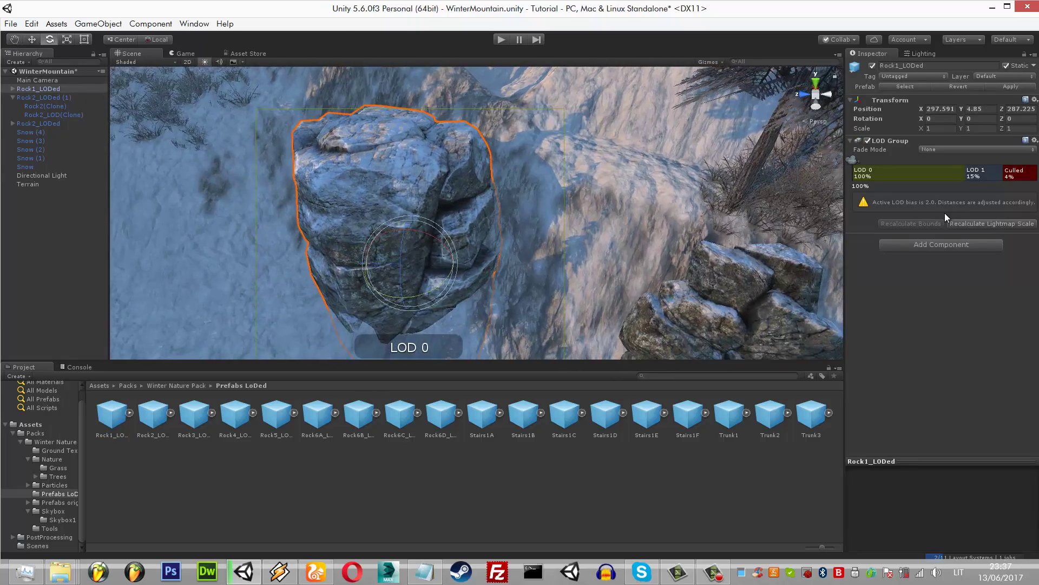
key("ctrl+z")
key("ctrl+z")
key("ctrl+z")
key("ctrl+z")
key("ctrl+z")
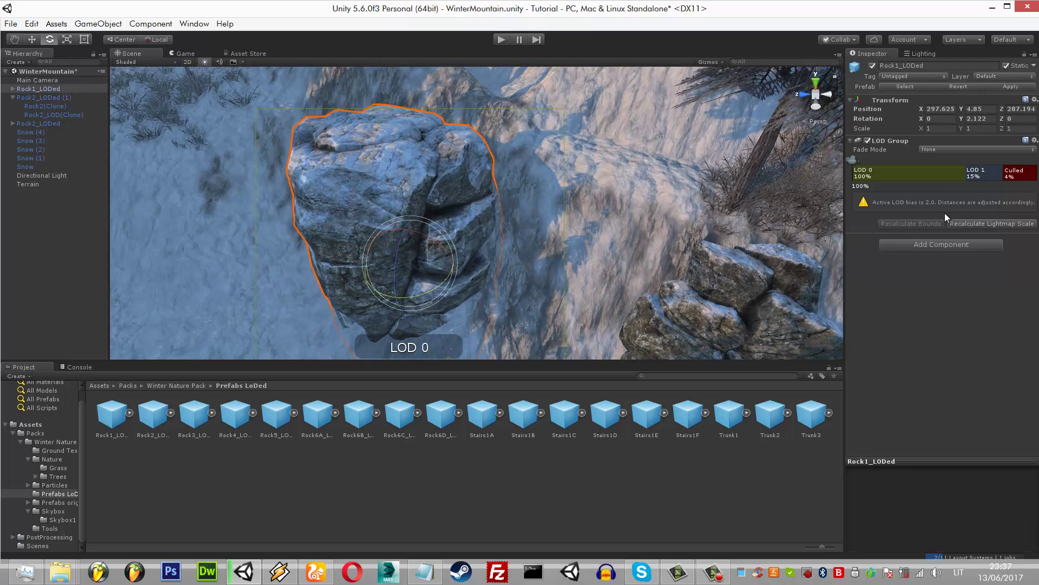
key("ctrl+z")
key("ctrl+z")
key("w")
- Shift the boulder to X 307.42, Z 287.69 and check it through the Game camera
key("ctrl+z")
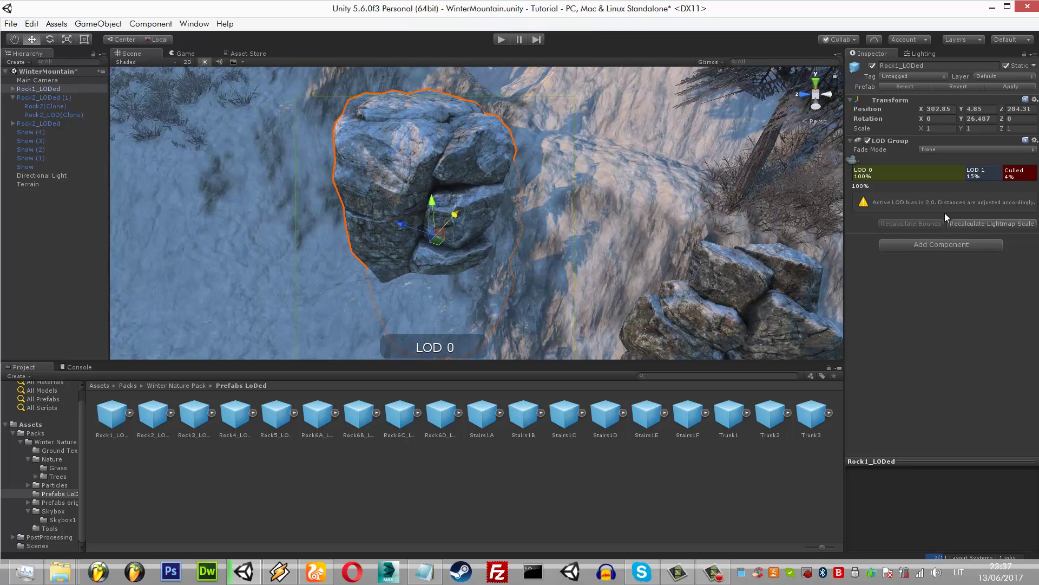
key("ctrl+z")
key("ctrl+z")
key("ctrl+z")
key("ctrl+z")
key("ctrl+z")
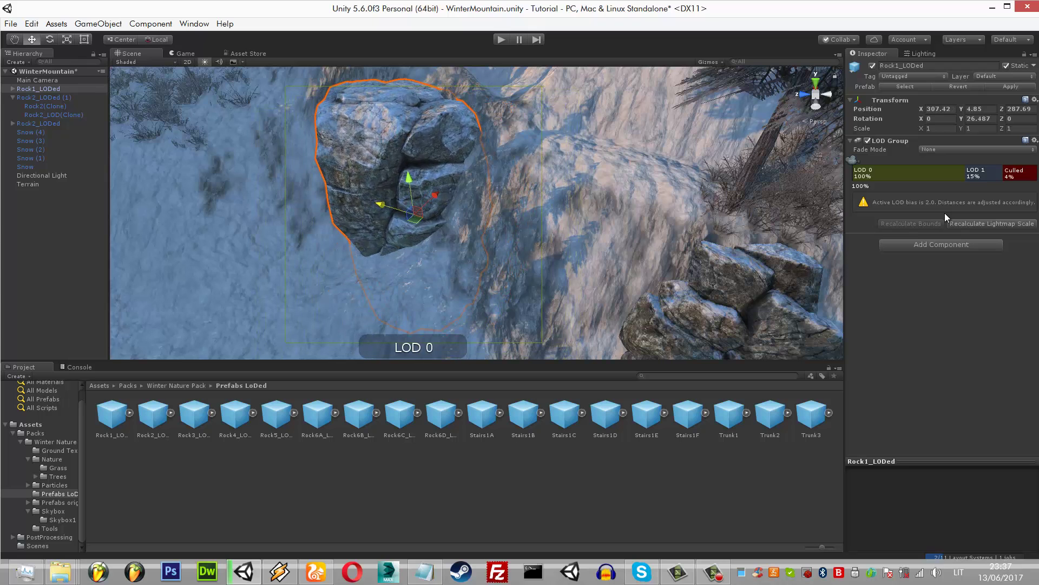
key("ctrl+z")
key("ctrl+z")
key("ctrl+z")
key("ctrl+z")
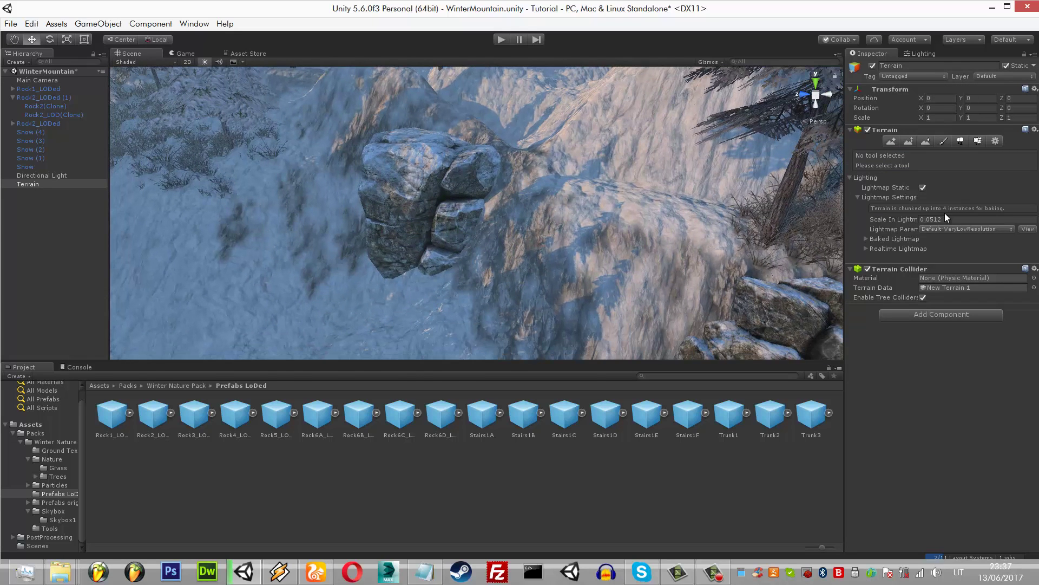
key("ctrl+2")
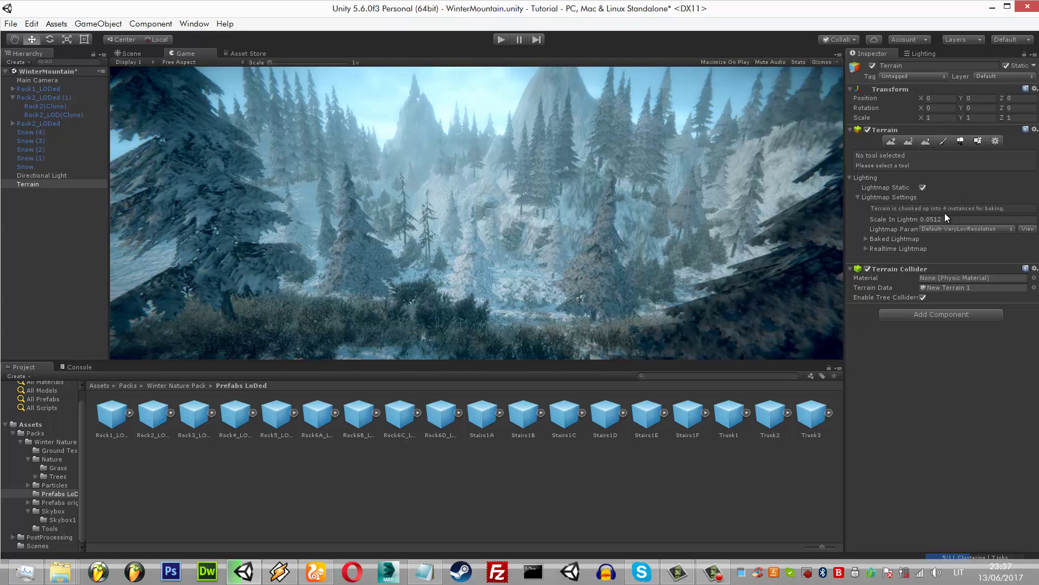
key("ctrl+1")
key("q")
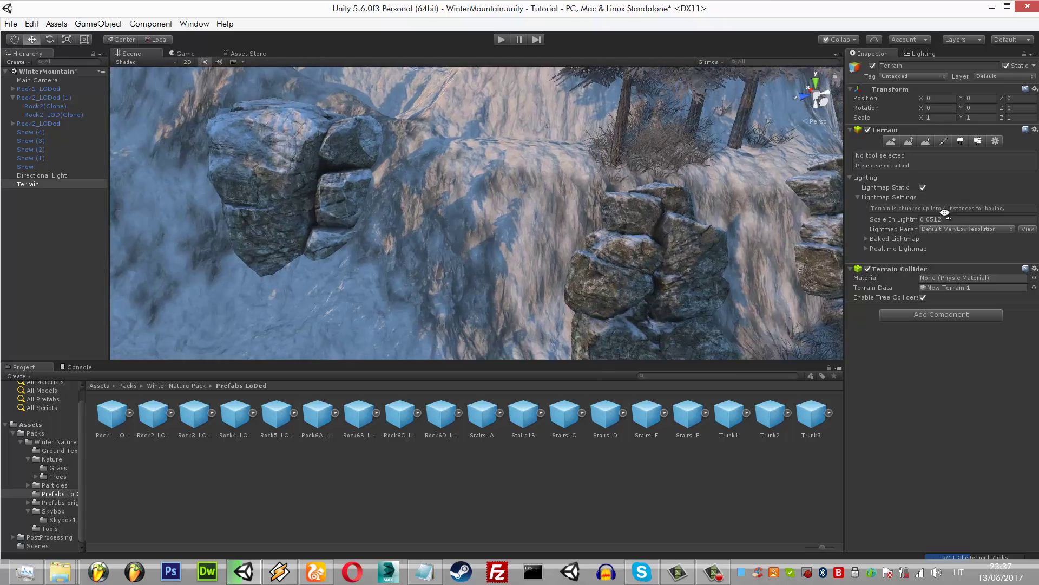
key("w")
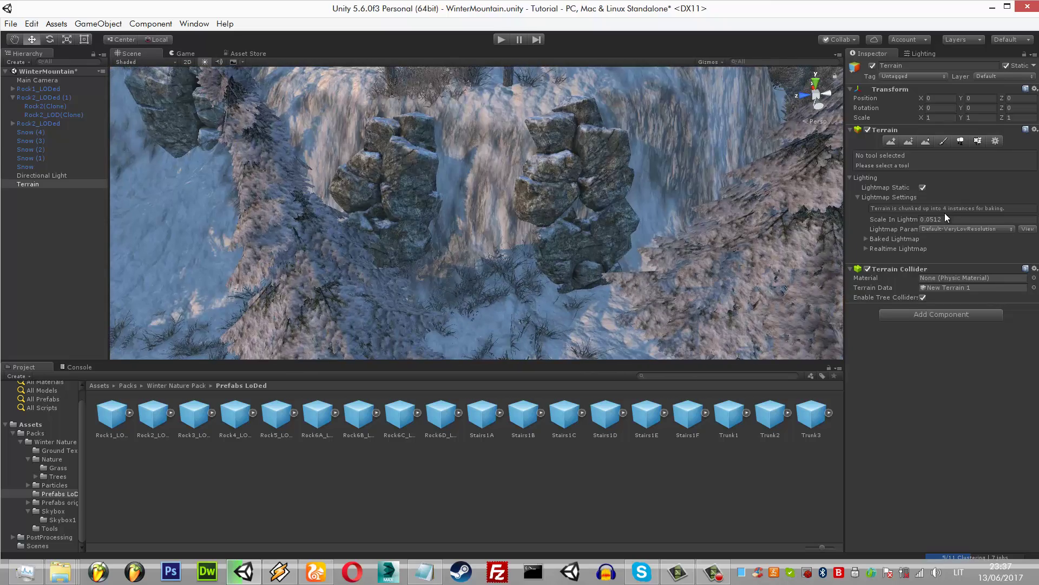
- Place a Rock5_LODed rock below the rock pair, sunk slightly into the snow
left_click_drag(276, 414, 482, 271)
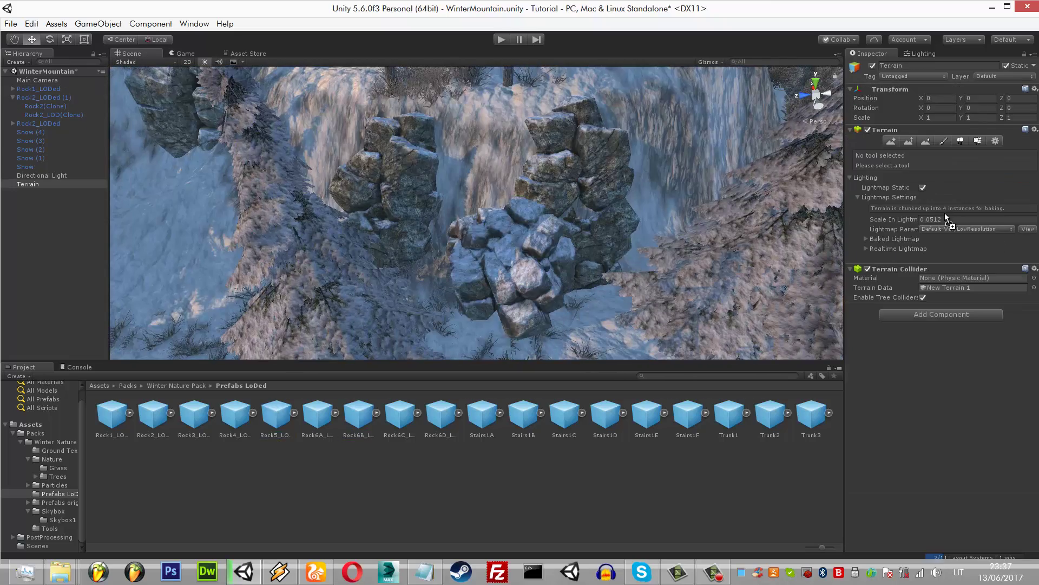
left_click_drag(481, 219, 480, 297)
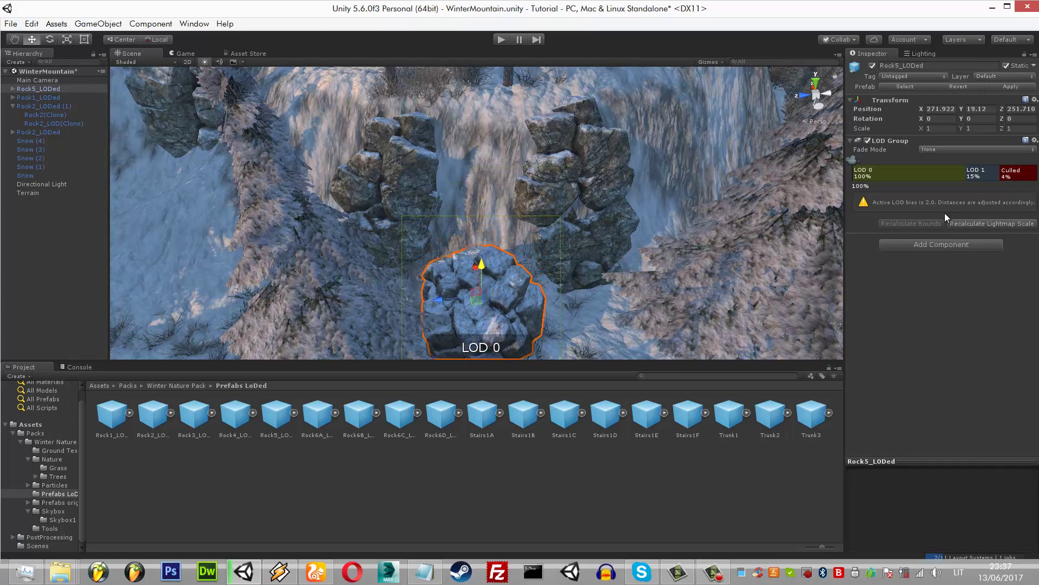
middle_click_drag(481, 297, 428, 227)
left_click_drag(425, 258, 430, 208)
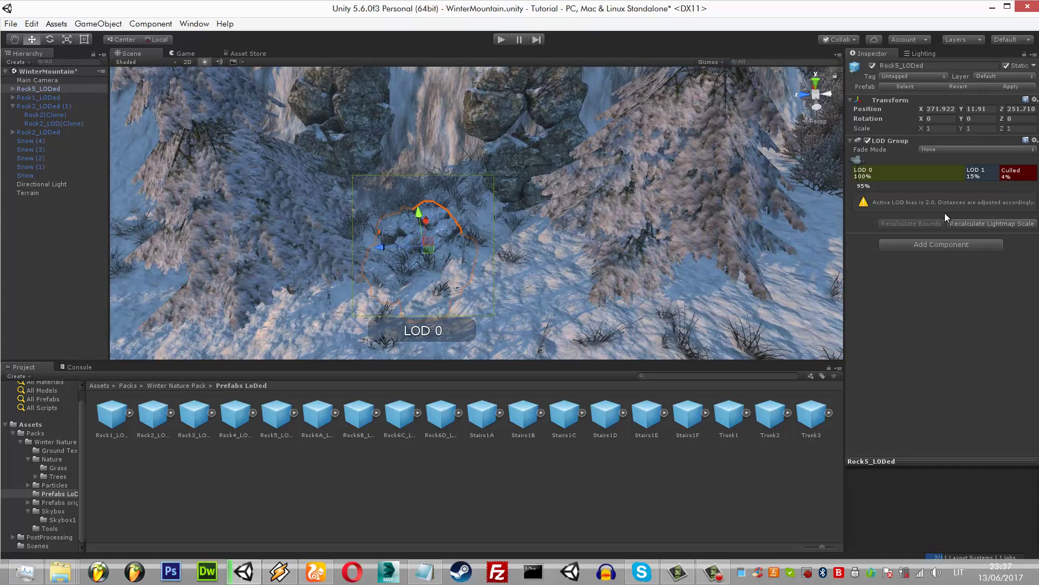
left_click_drag(420, 173, 419, 159)
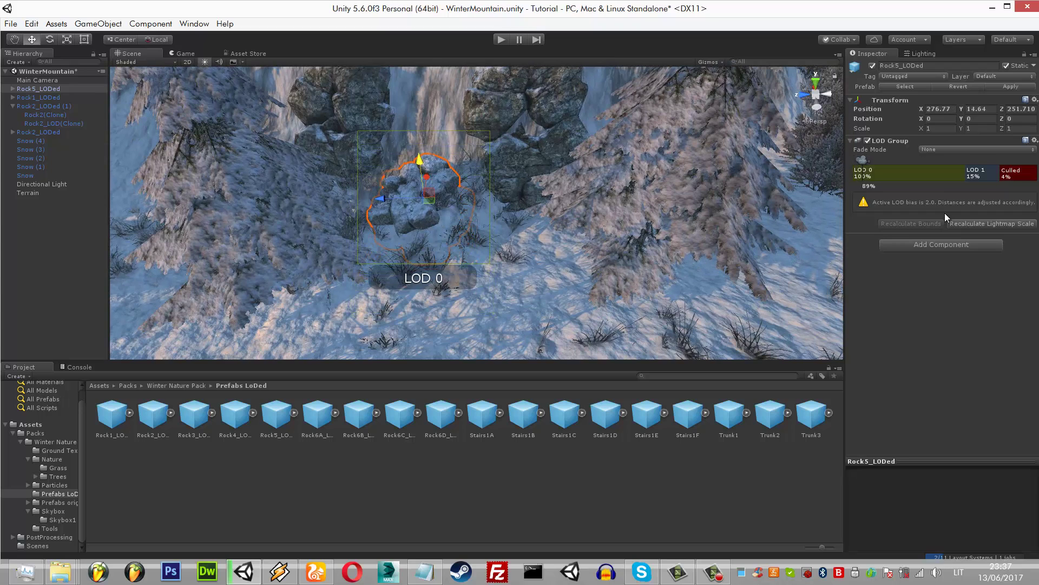
- Duplicate Rock1_LODed and start rotating and lowering the copy
key("Down")
key("Down")
key("ctrl+2")
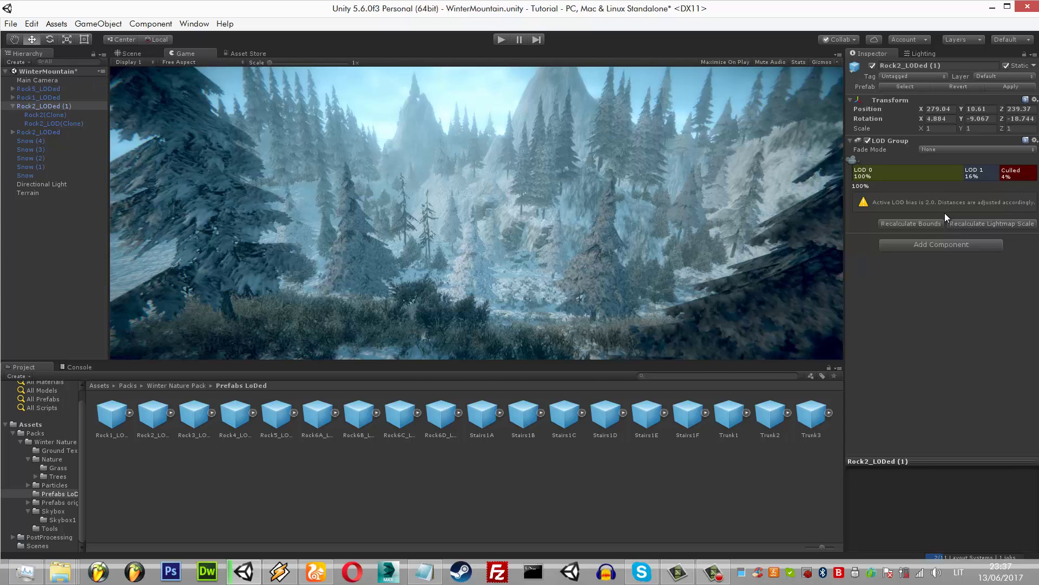
key("ctrl+1")
key("f")
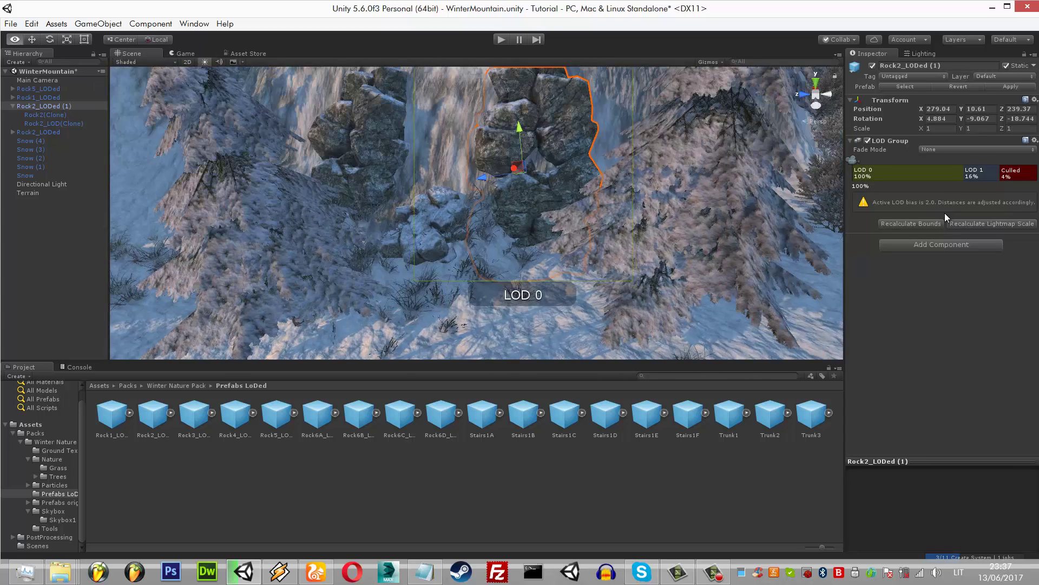
key("ctrl+z")
key("f")
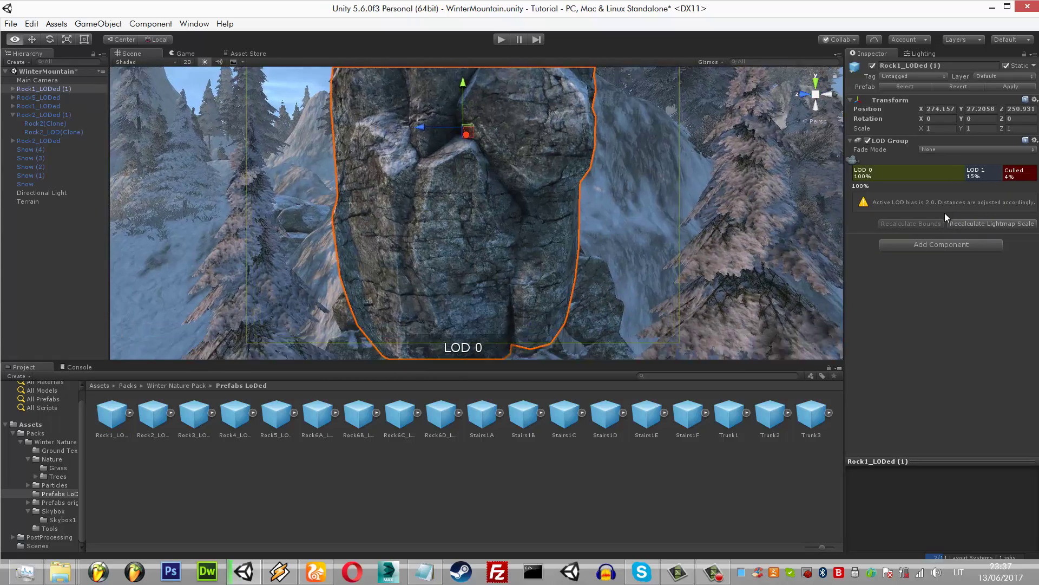
key("e")
key("ctrl+z")
key("ctrl+y")
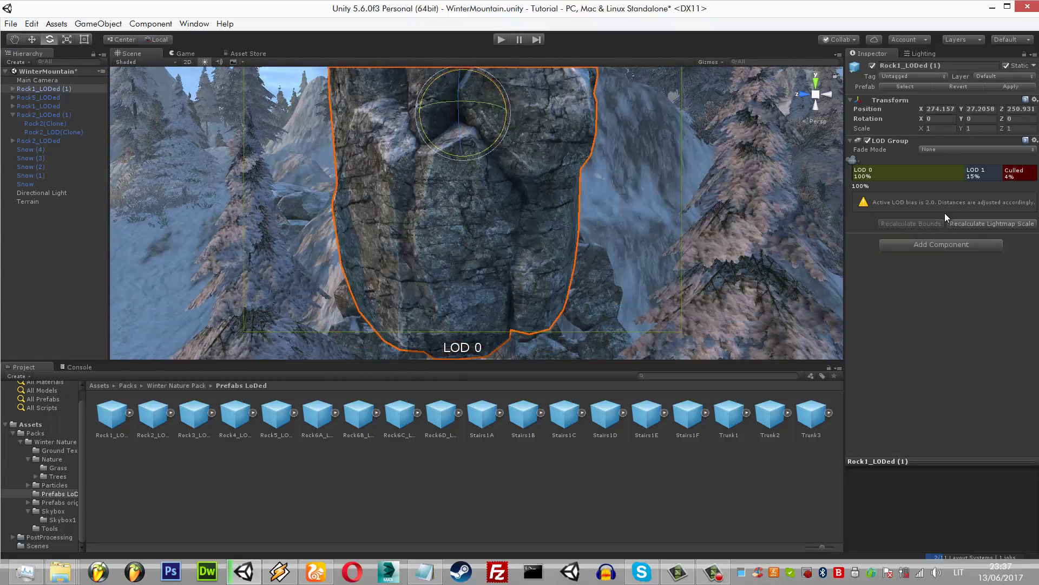
- Sink Rock1_LODed (1) into the terrain beside the rocks and check the Game view
key("w")
key("ctrl+z")
key("ctrl+z")
key("f")
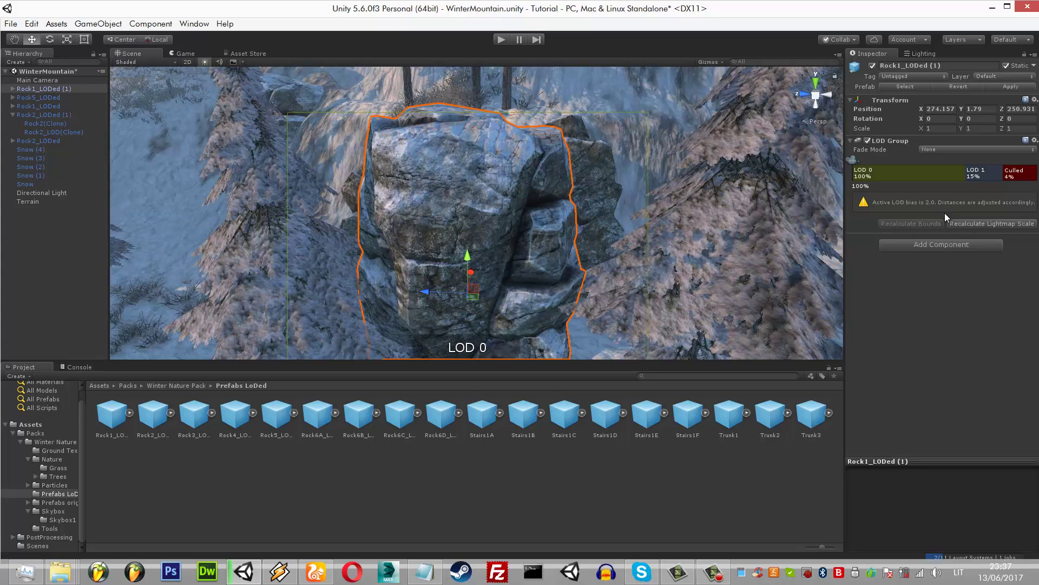
key("ctrl+z")
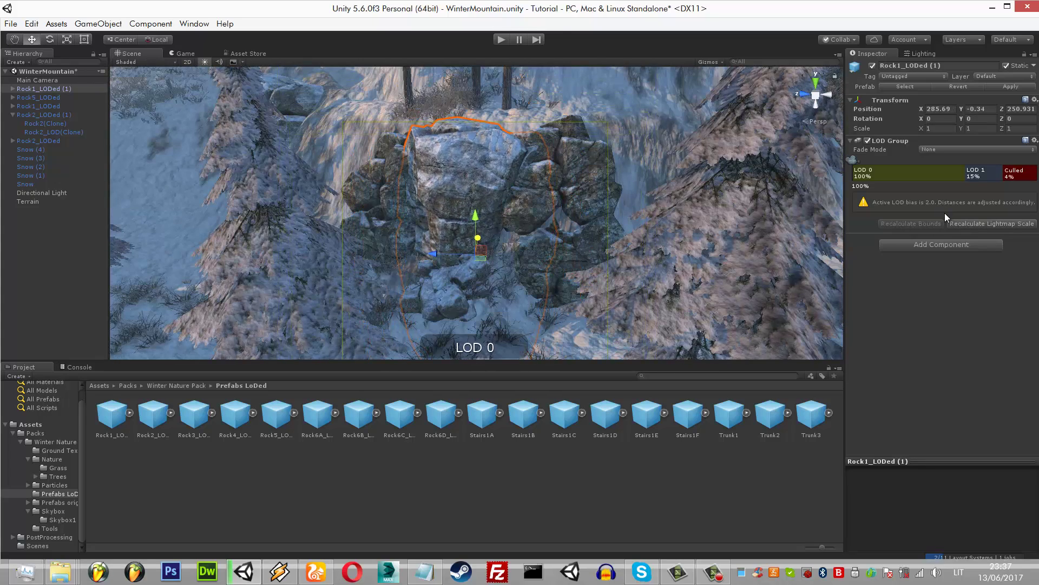
key("ctrl+z")
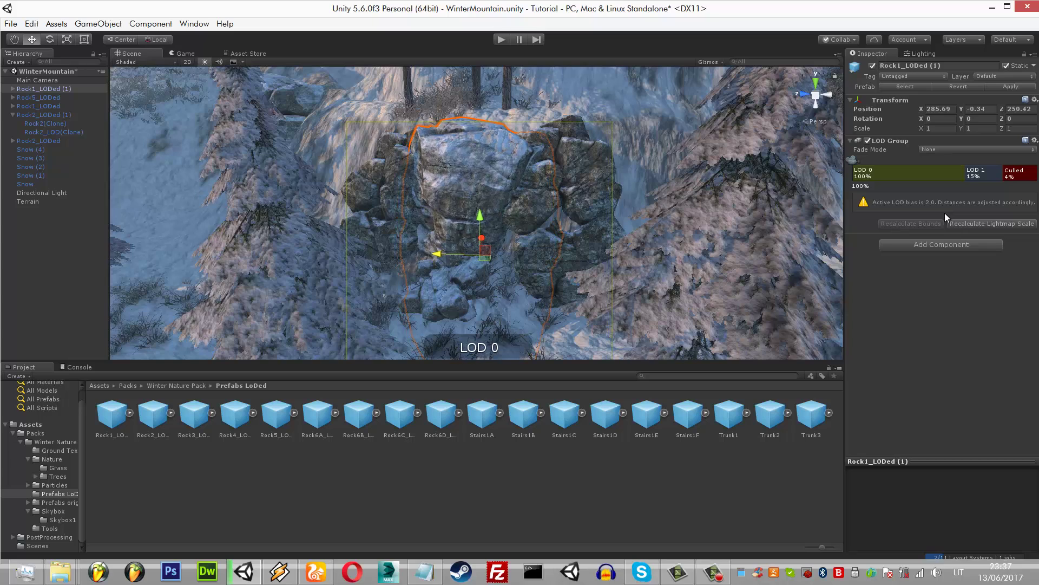
key("ctrl+2")
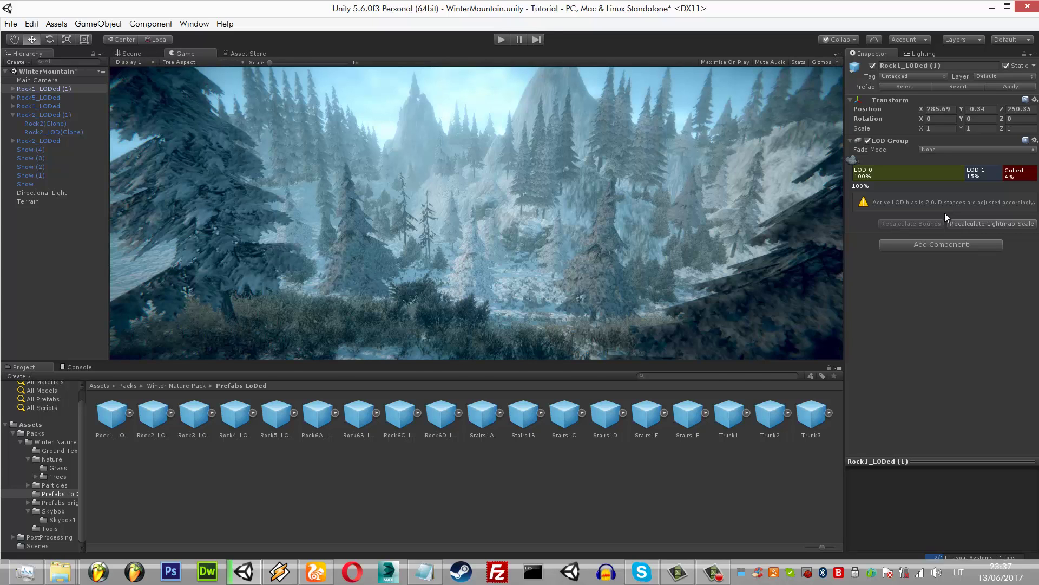
key("ctrl+1")
key("ctrl+2")
key("ctrl+1")
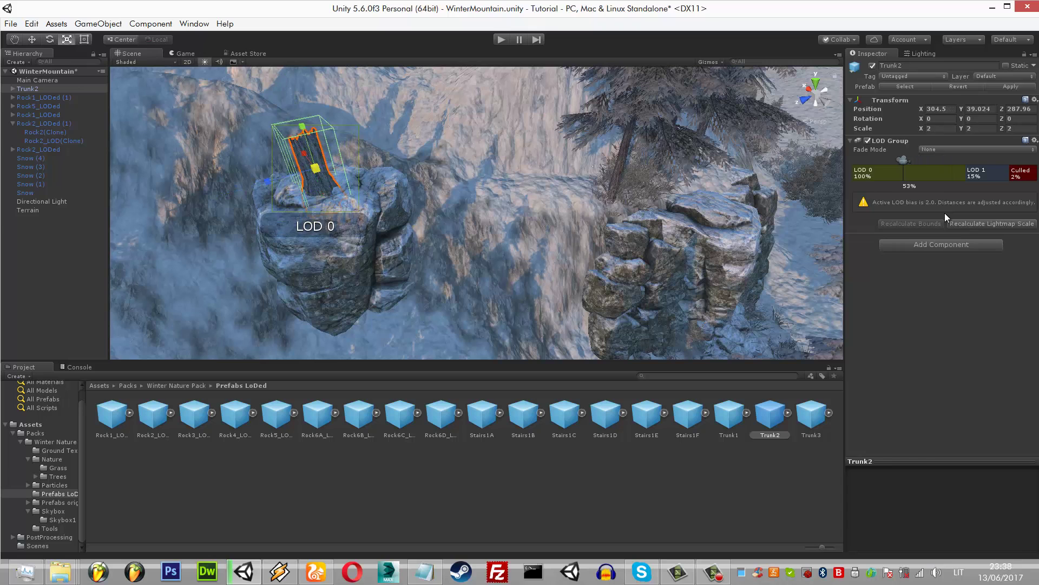
- Check the Game view, browse the rock prefabs, and place Rock5_LODed between the outcrops
key("w")
key("ctrl+z")
key("ctrl+2")
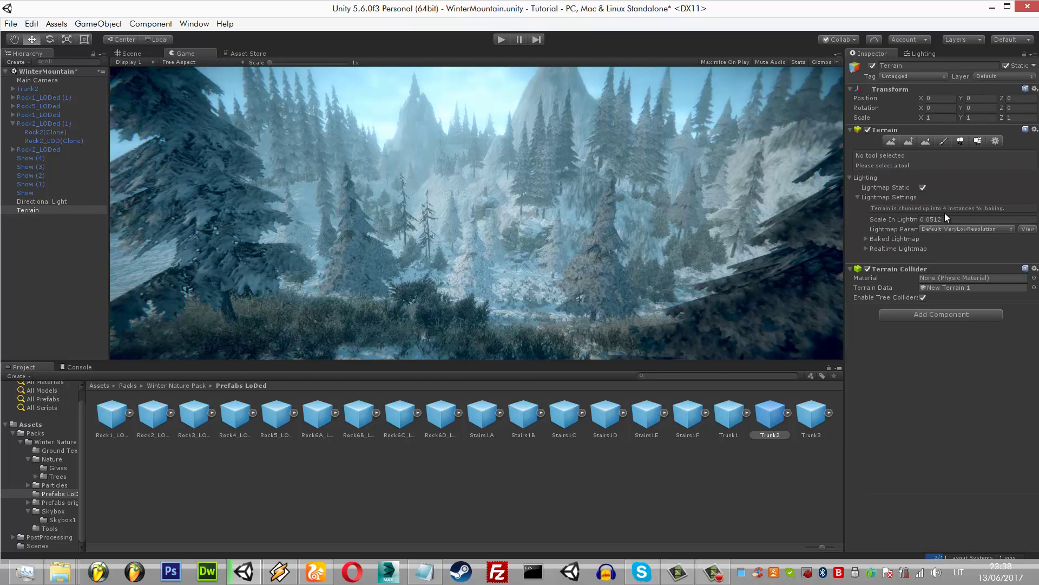
key("ctrl+1")
key("ctrl+z")
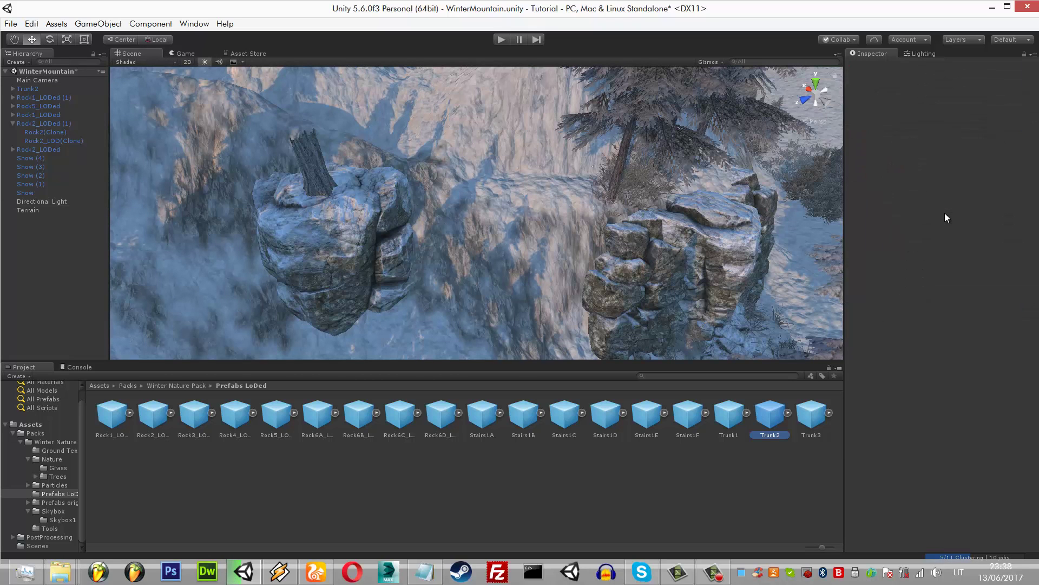
key("ctrl+z")
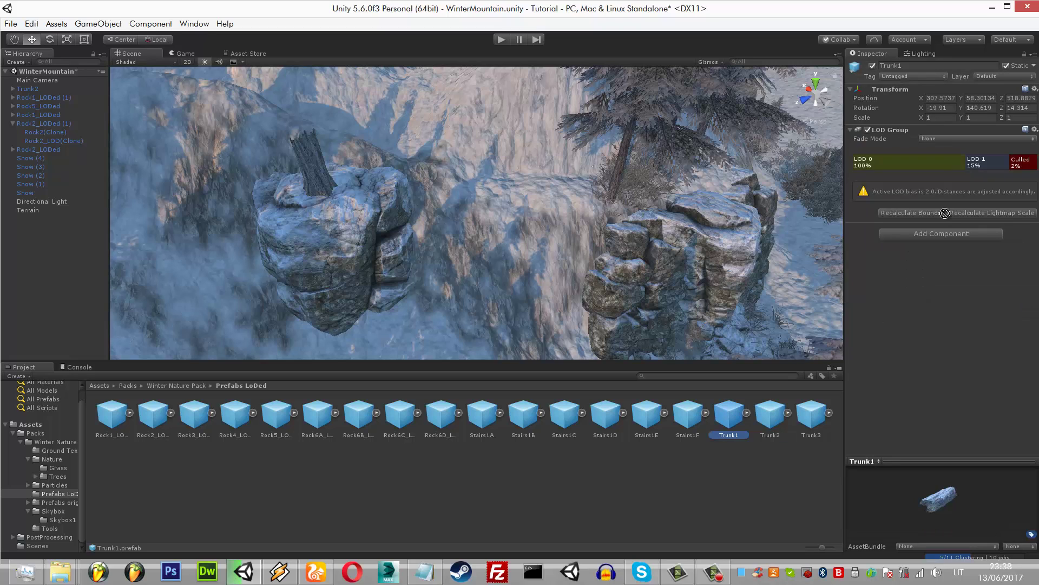
key("ctrl+z")
key("ctrl+z")
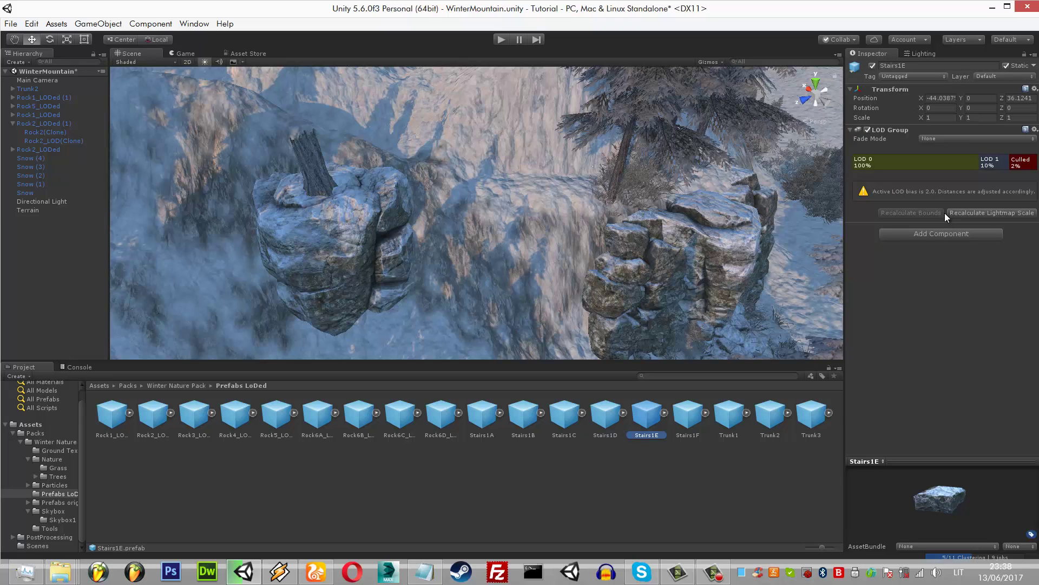
key("ctrl+z")
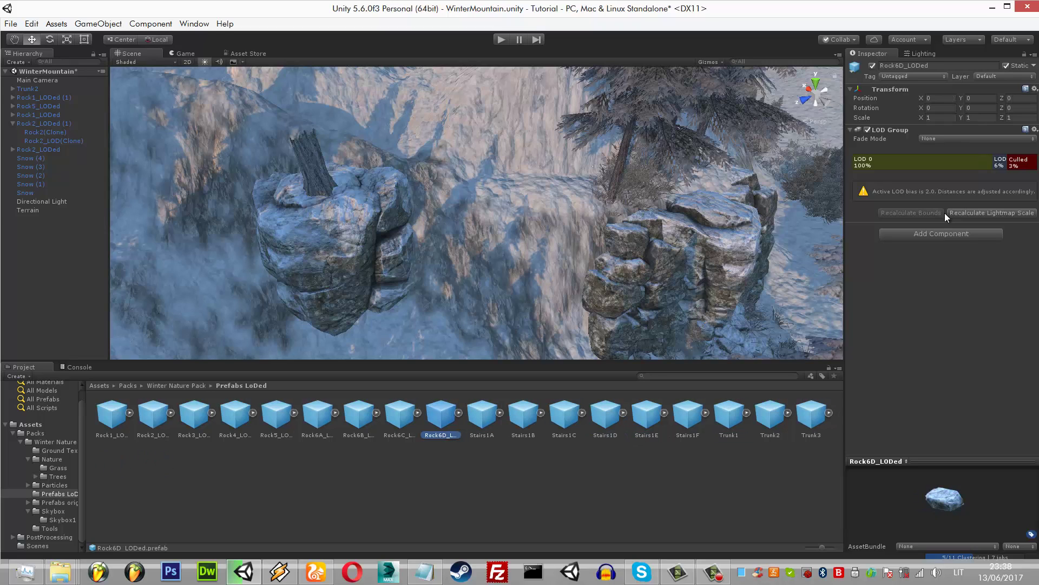
key("ctrl+z")
key("ctrl+z")
key("ctrl+z")
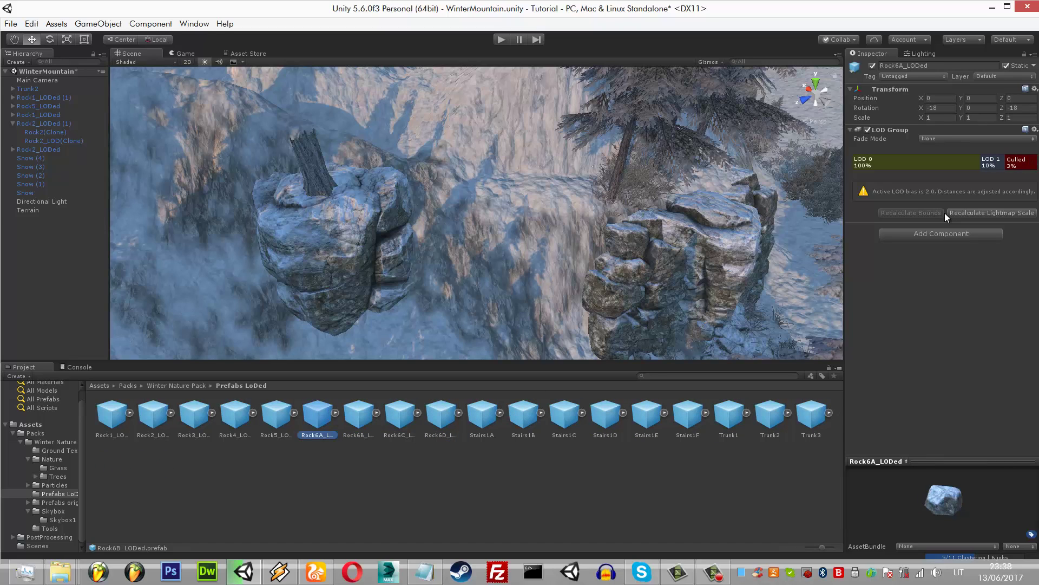
key("ctrl+z")
key("ctrl+z")
key("ctrl+z")
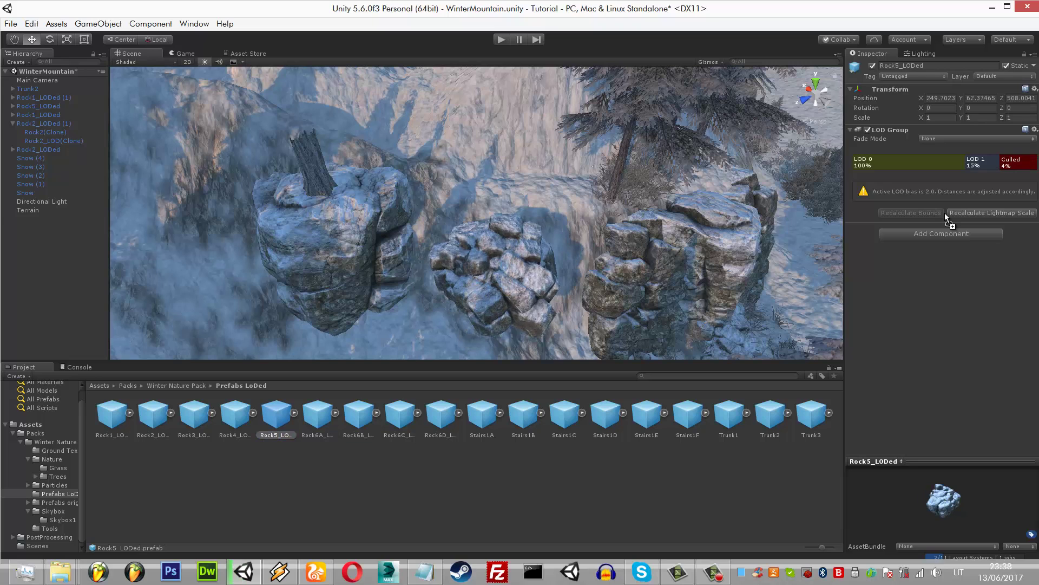
- Rotate Rock5_LODed (1), lower it into the gap and enlarge it to 1.56 scale
key("ctrl+z")
key("ctrl+z")
key("ctrl+z")
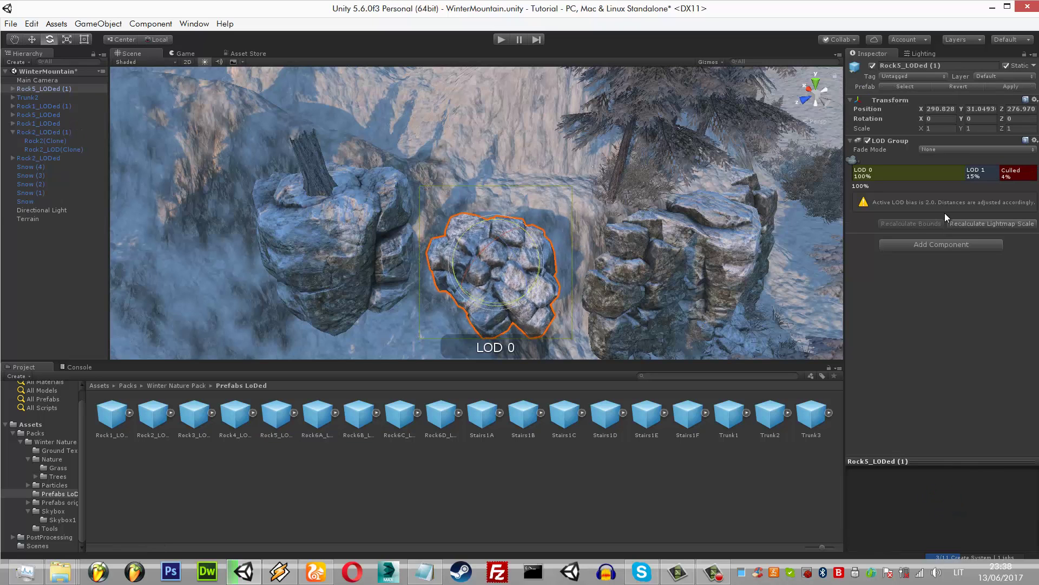
key("ctrl+z")
key("ctrl+z")
key("ctrl+z")
key("ctrl+z")
key("ctrl+z")
key("ctrl+z")
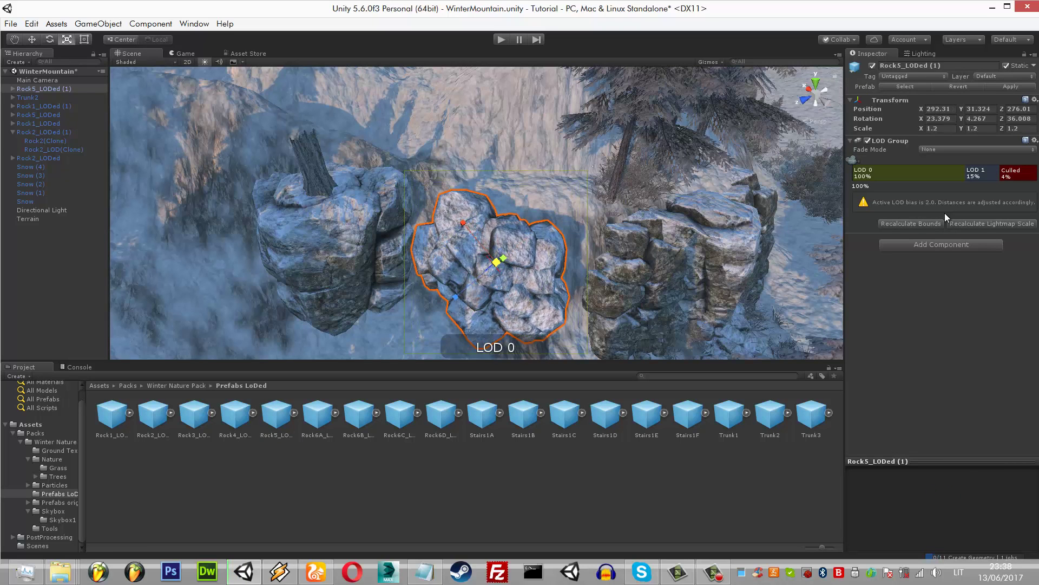
key("ctrl+z")
key("ctrl+z")
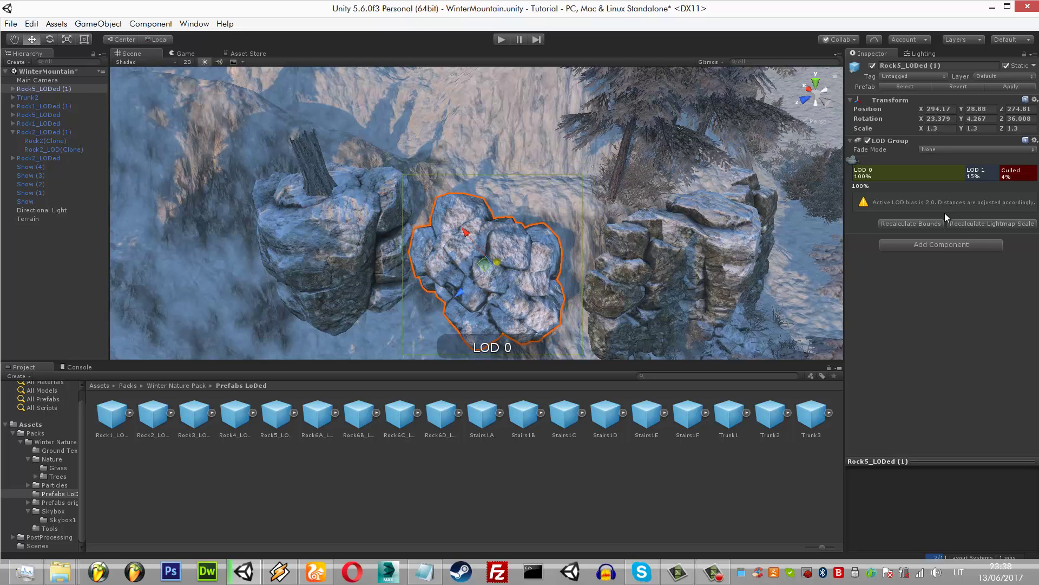
key("ctrl+z")
key("ctrl+z")
key("ctrl+z")
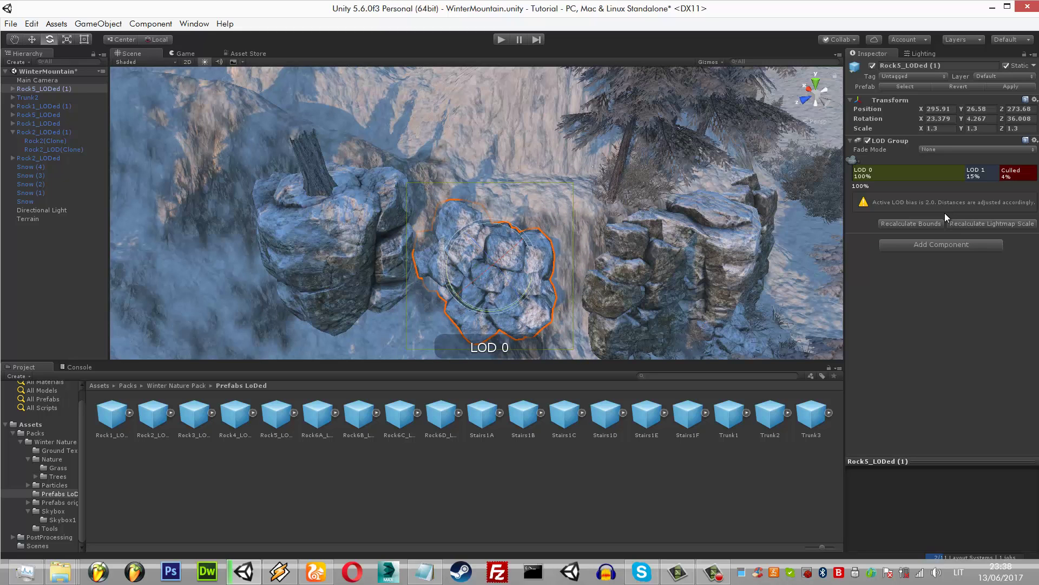
key("ctrl+z")
key("ctrl+z")
key("ctrl+z")
key("ctrl+z")
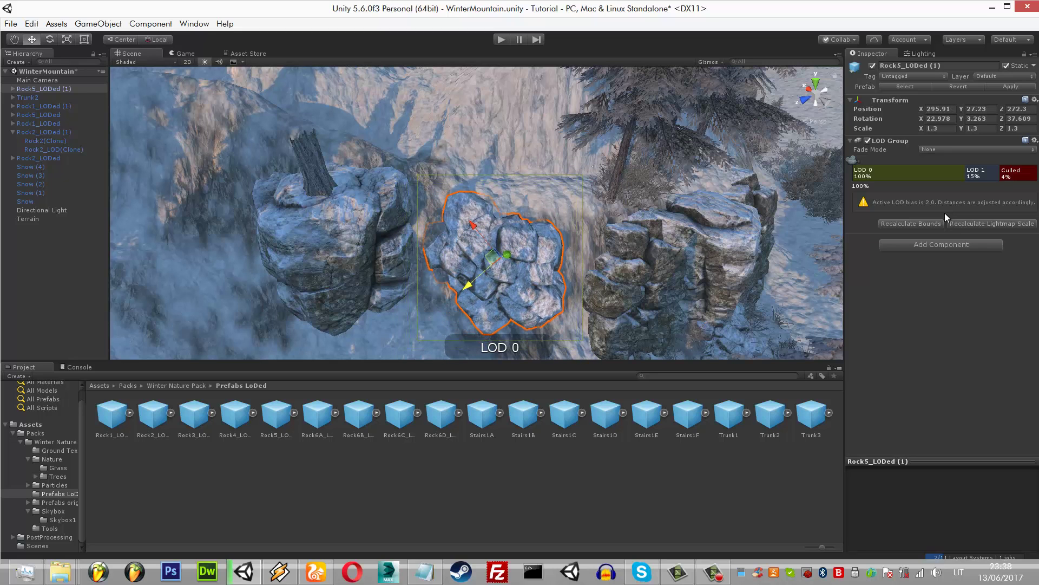
key("ctrl+z")
key("ctrl+z")
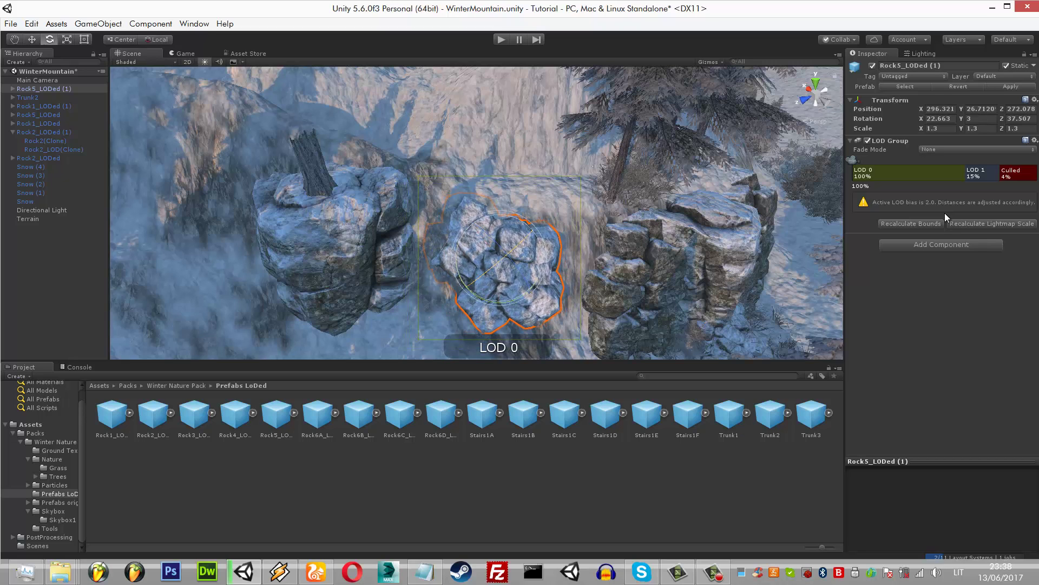
key("ctrl+z")
key("w")
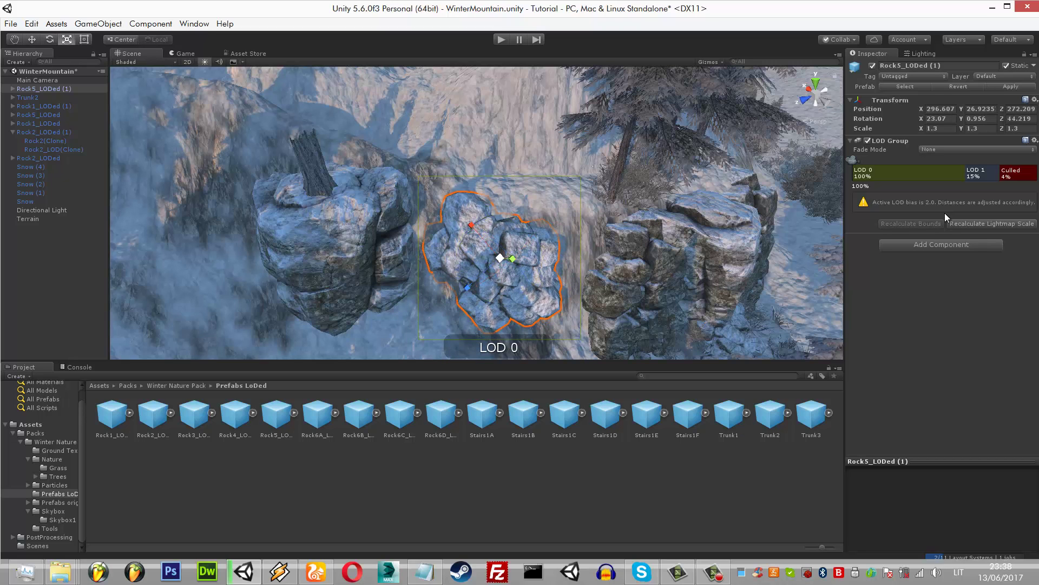
key("r")
key("ctrl+z")
key("ctrl+z")
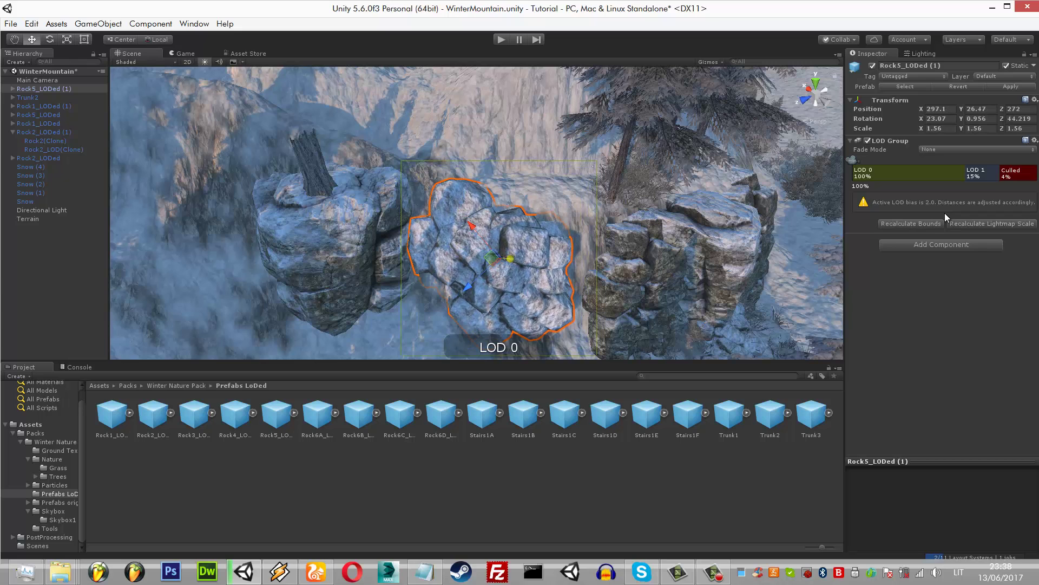
key("ctrl+z")
- Re-tilt and sink the rock pile into the gap, then preview the Game camera view
key("ctrl+z")
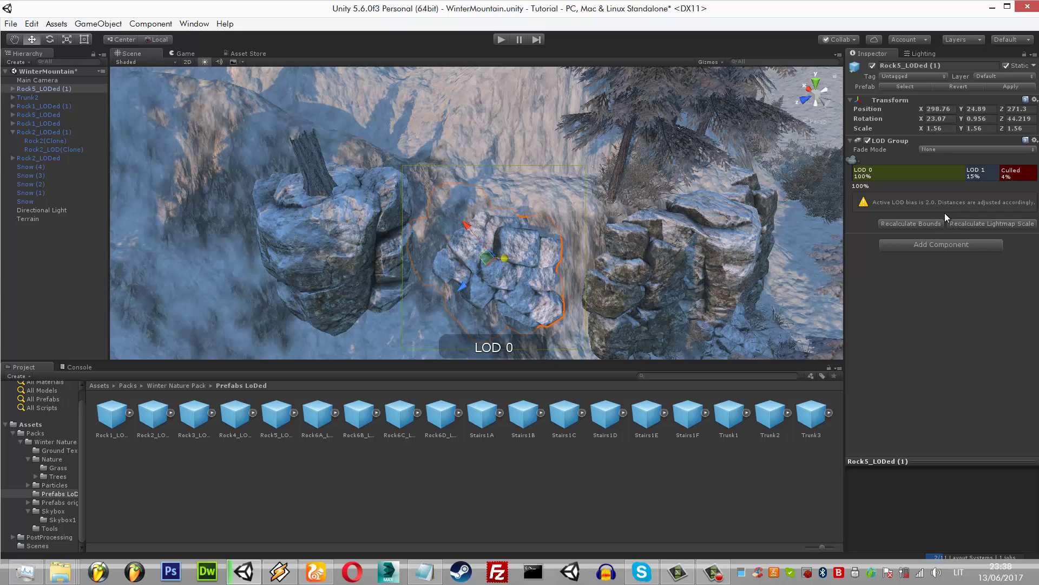
key("e")
key("ctrl+z")
key("ctrl+z")
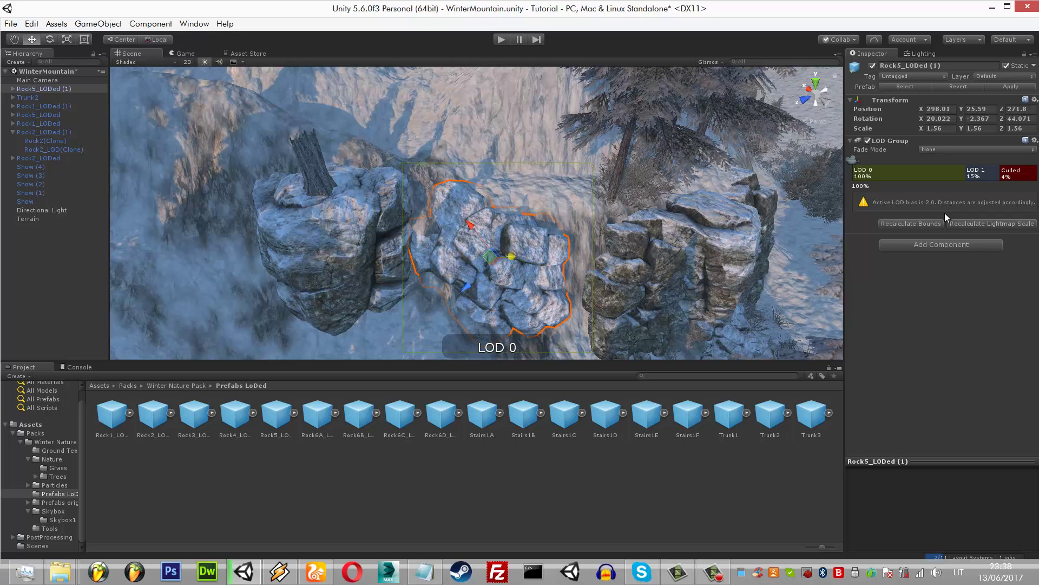
key("ctrl+z")
key("ctrl+z")
key("ctrl+z")
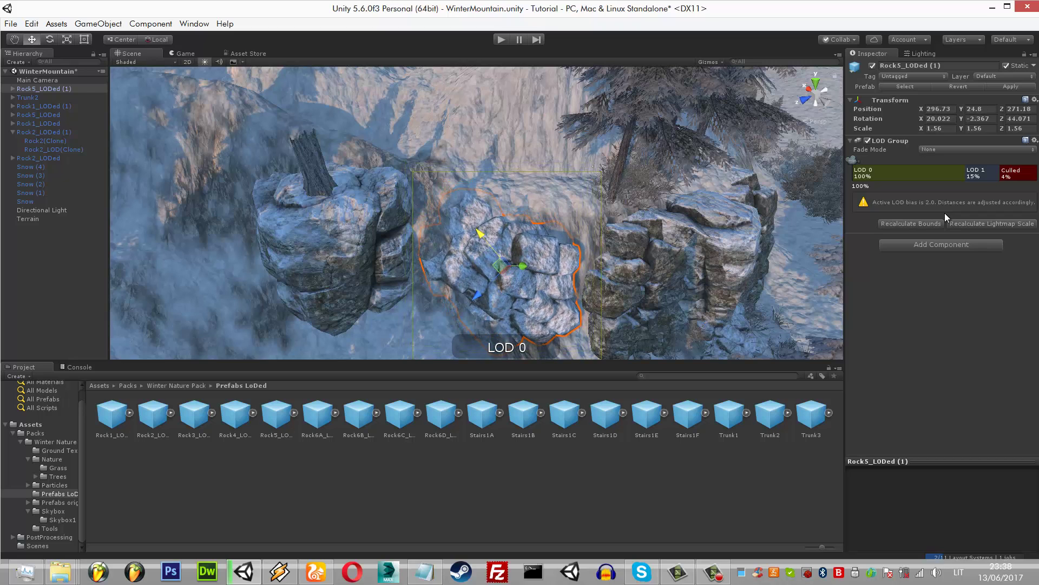
key("ctrl+z")
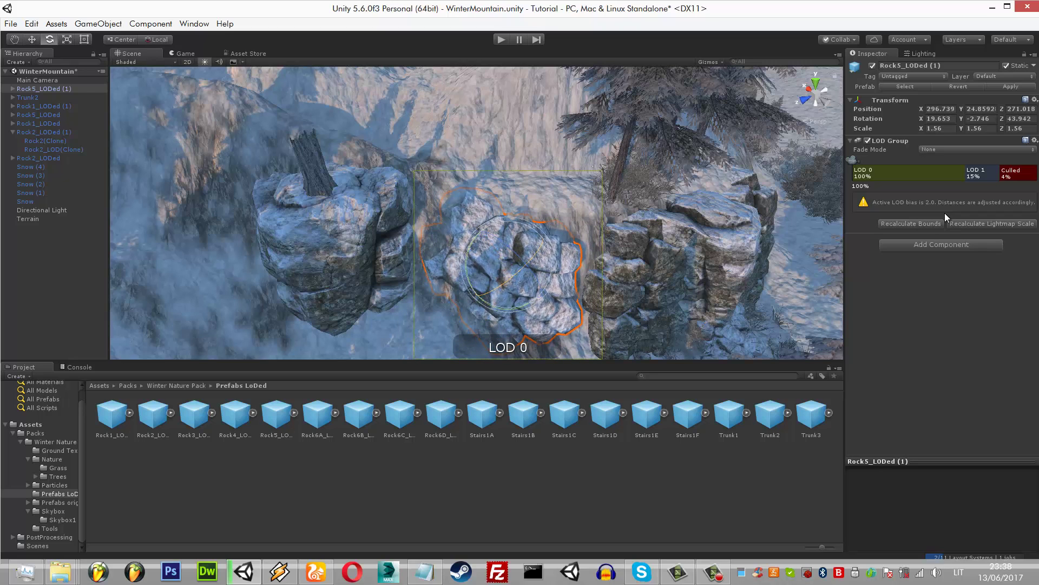
key("w")
key("ctrl+z")
key("ctrl+z")
key("ctrl+z")
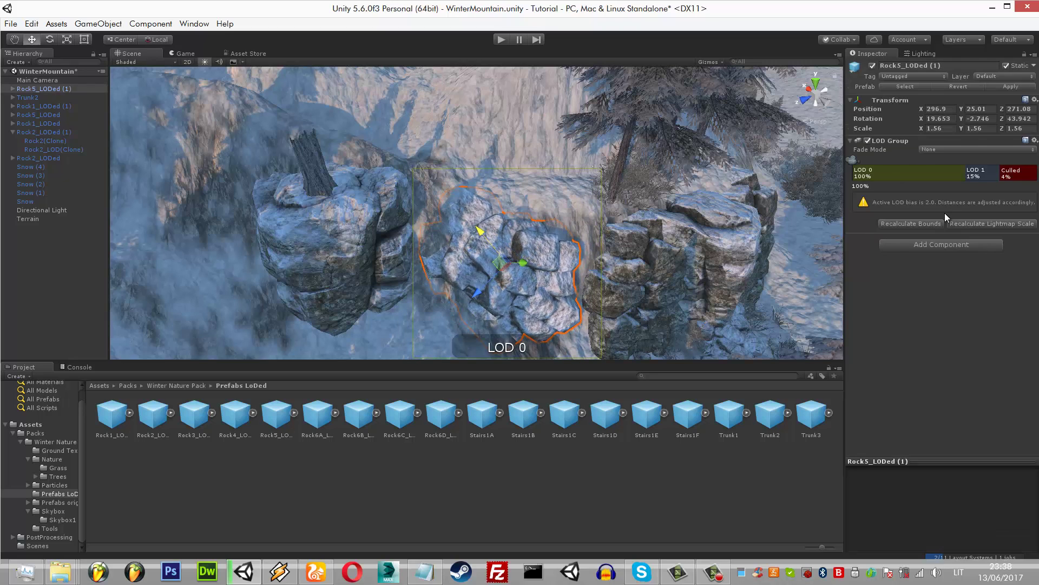
key("ctrl+z")
key("ctrl+2")
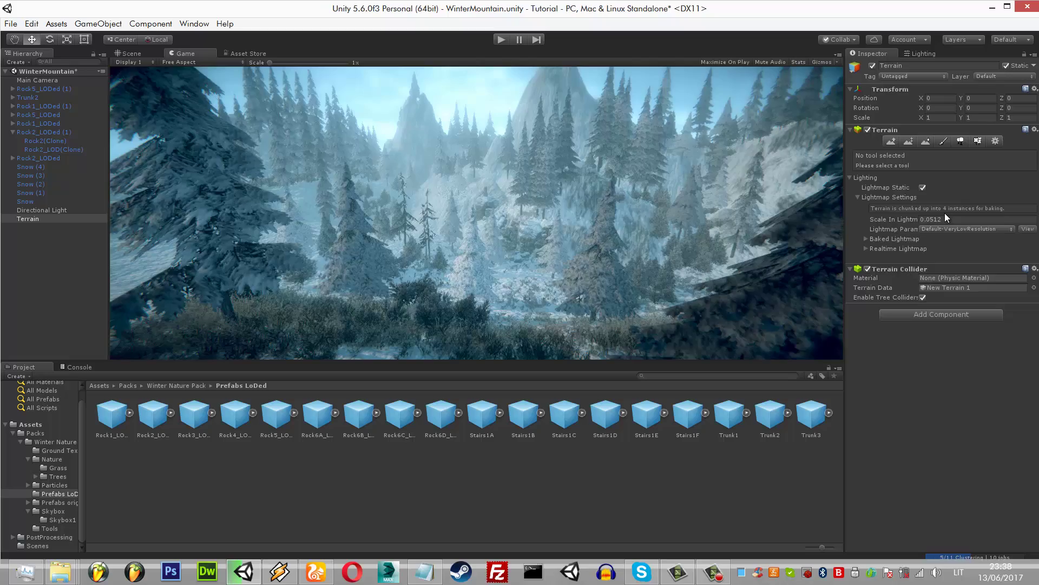
- Drop Rock2_LODed onto the lower snowy slope, scale it to 1.2, then rotate and position it
key("ctrl+1")
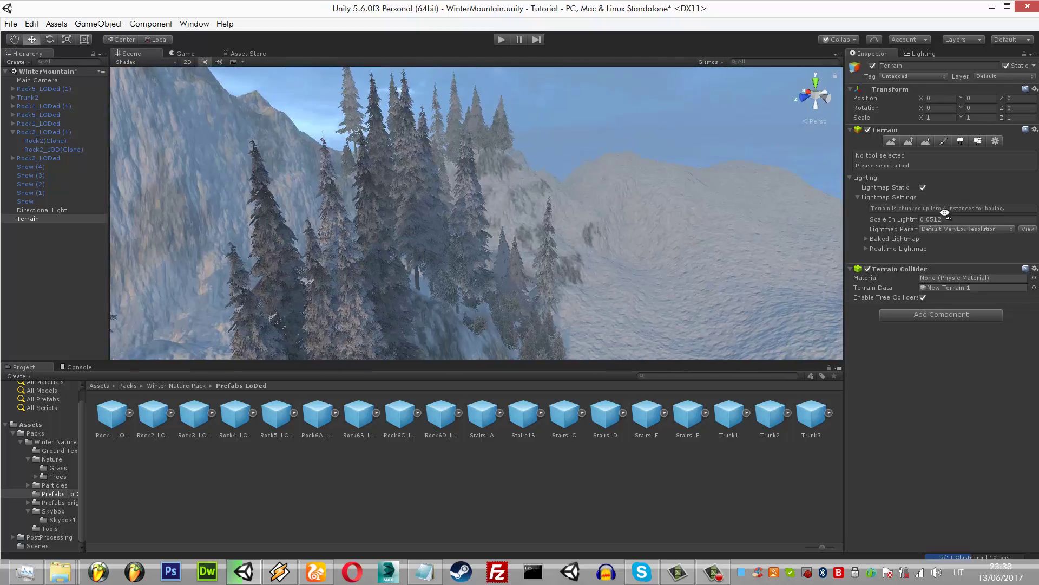
right_click_drag(945, 213, 944, 211)
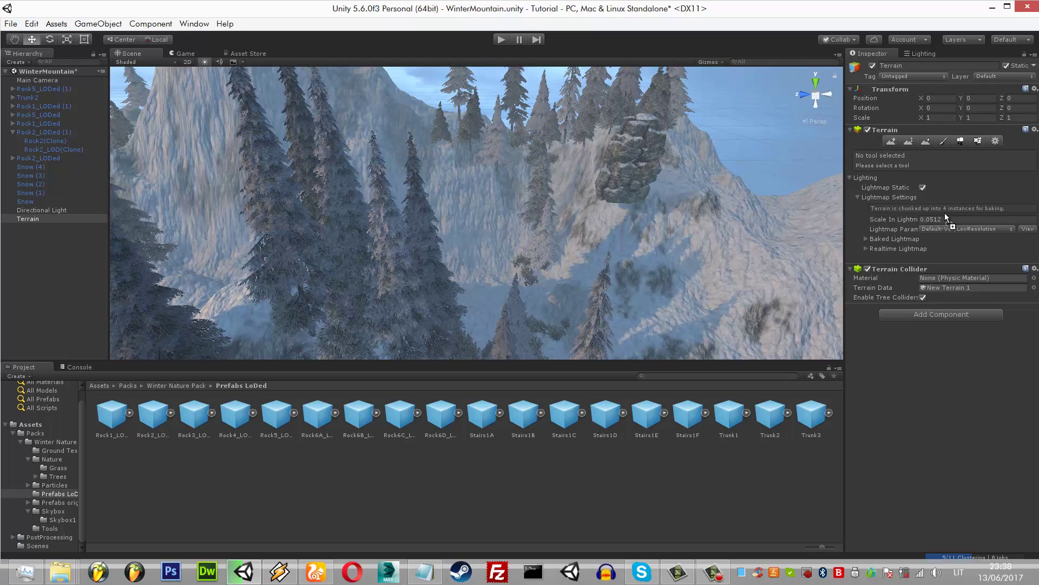
left_click_drag(154, 414, 587, 217)
key("r")
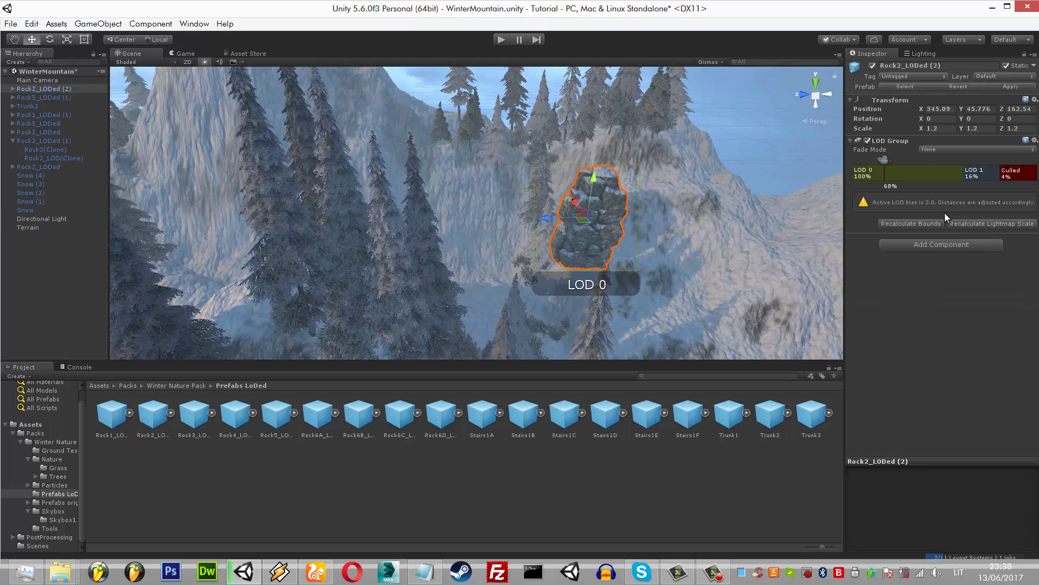
key("w")
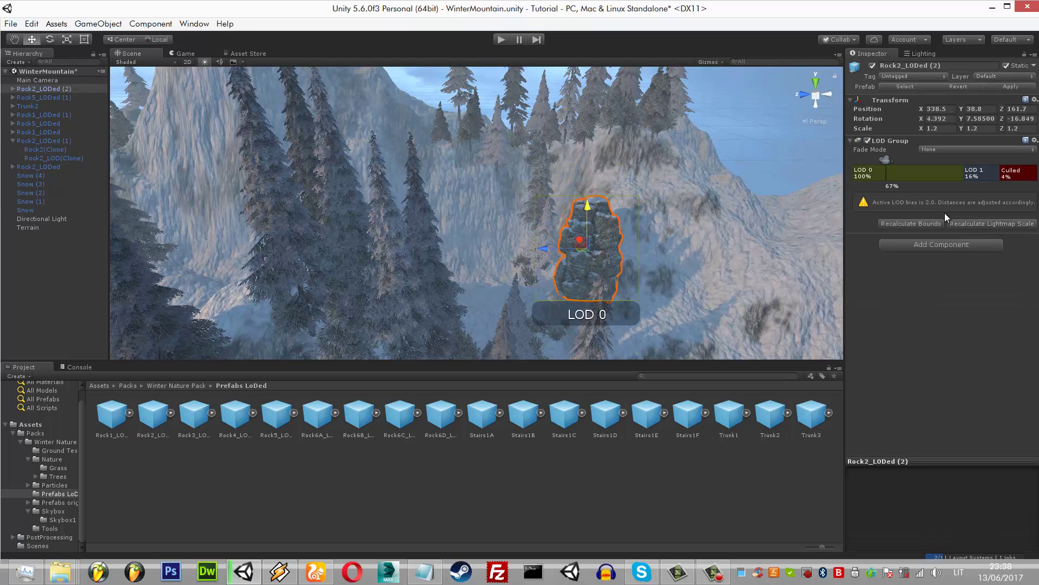
key("e")
key("w")
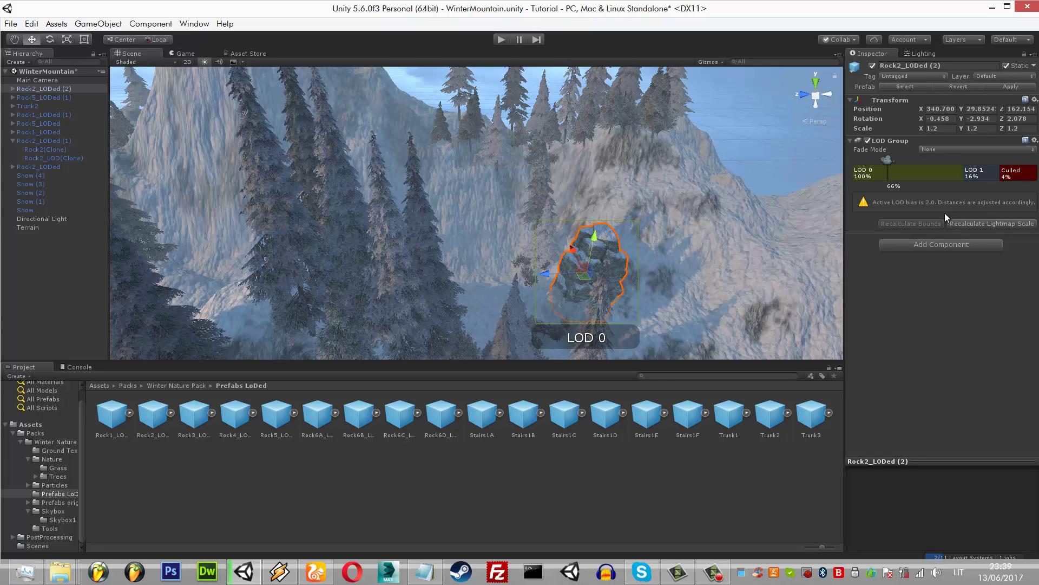
key("ctrl+z")
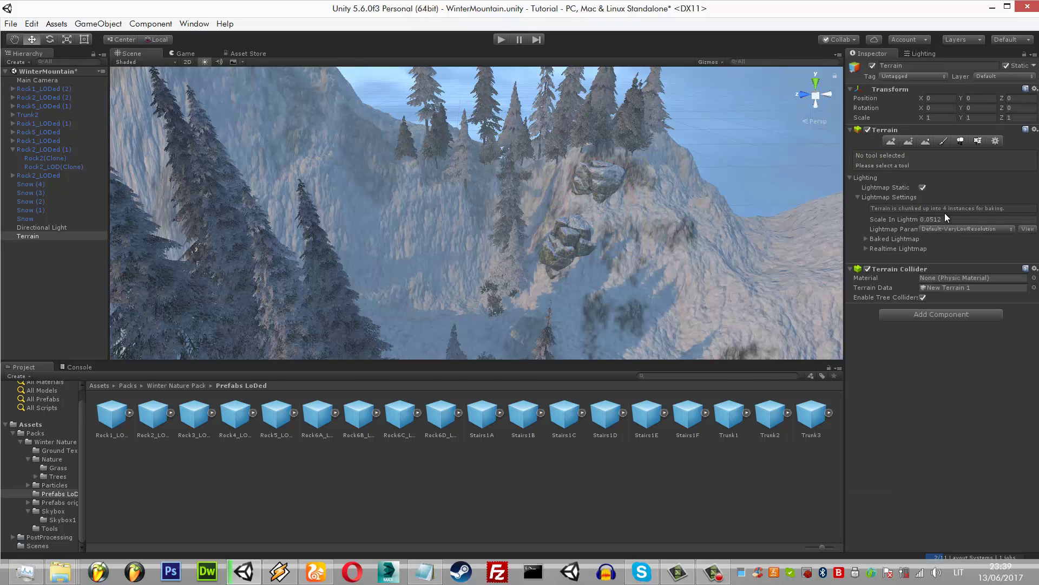
- Check the game camera view, then add a Rock3_LODed rock among the slope boulders
key("ctrl+2")
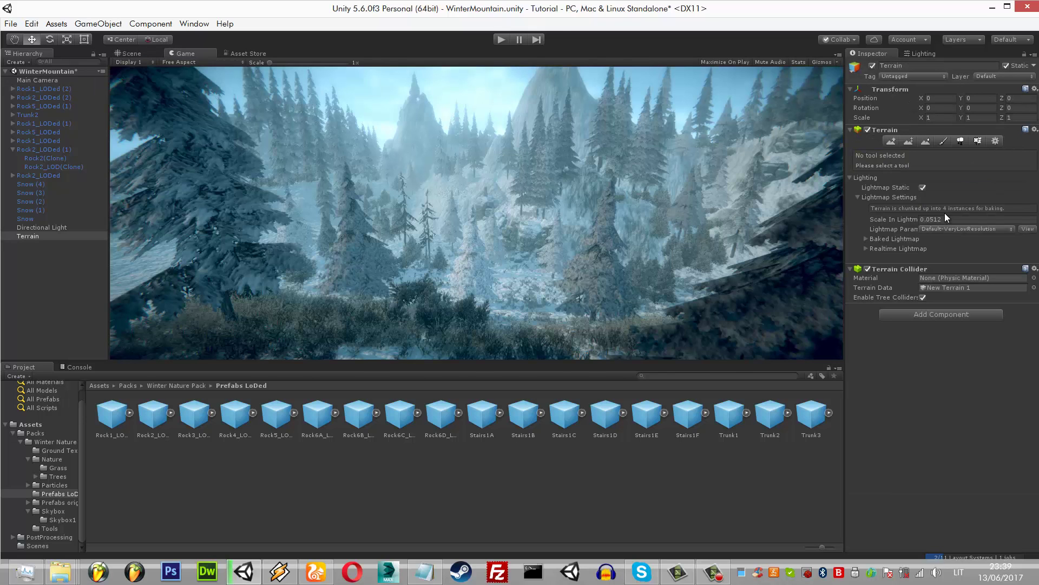
key("ctrl+1")
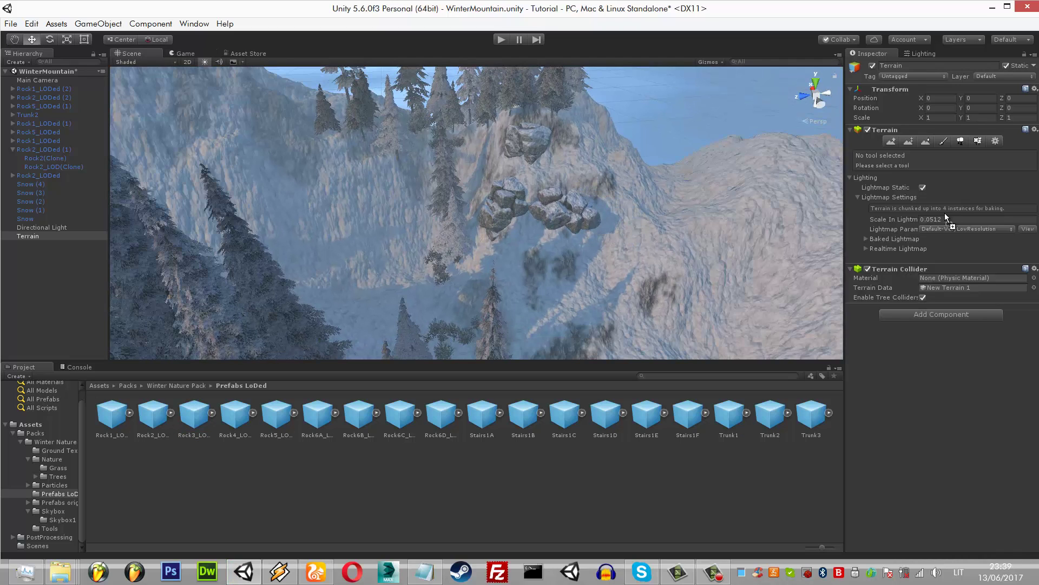
key("e")
key("w")
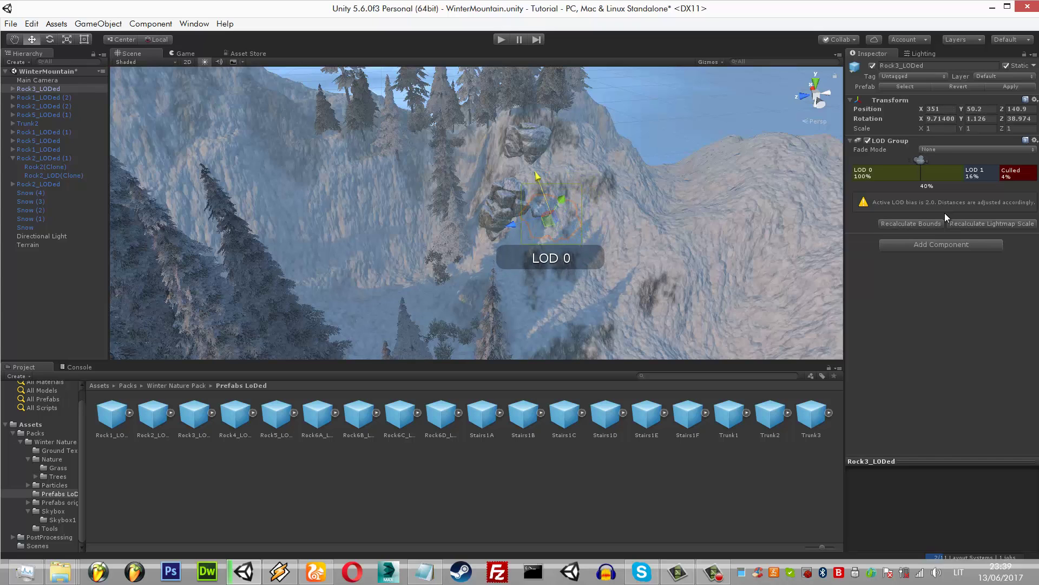
key("ctrl+z")
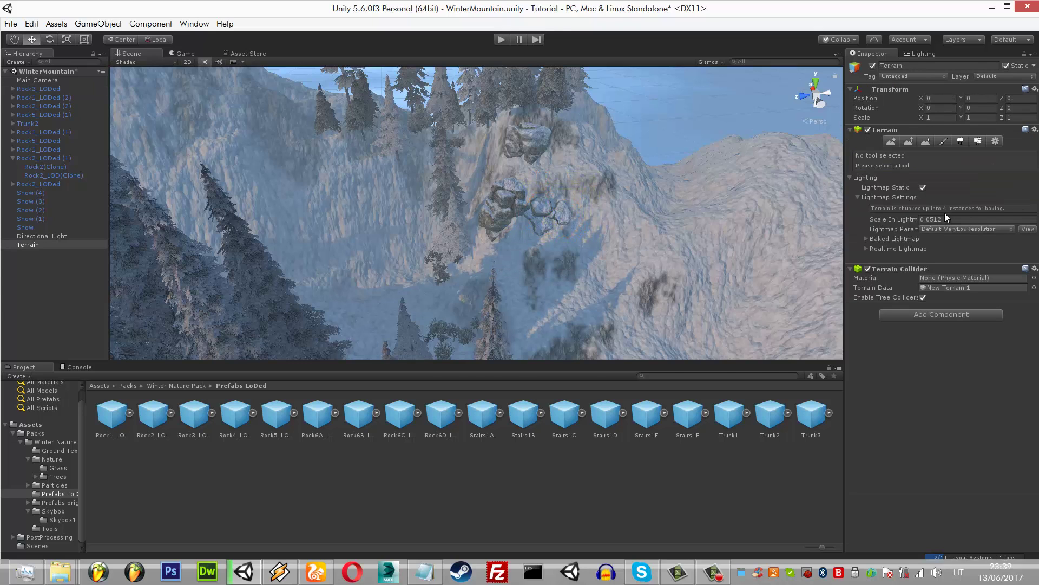
- Preview the rock cluster from the game camera and return to scene editing
key("ctrl+2")
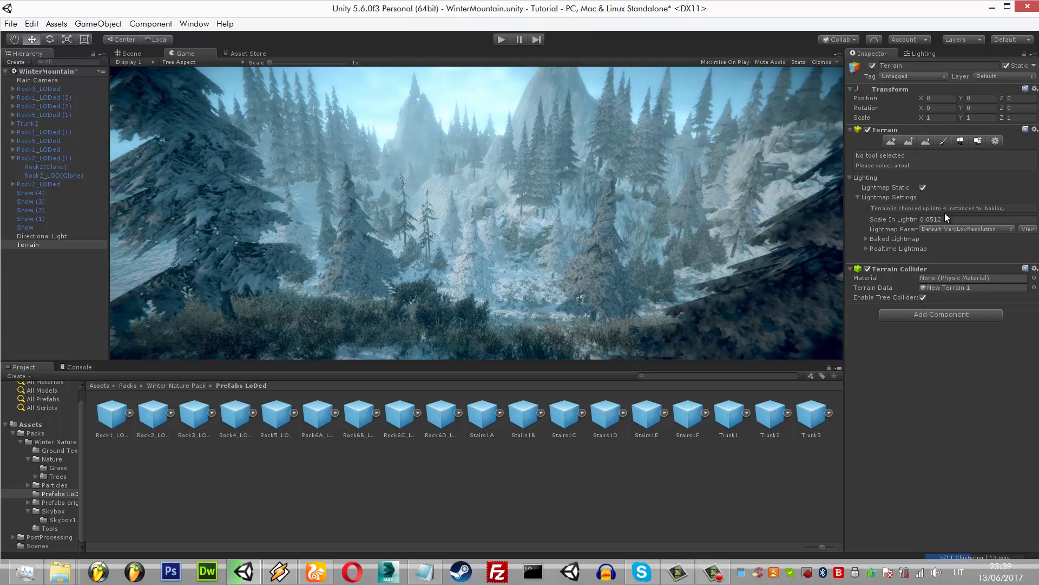
key("ctrl+1")
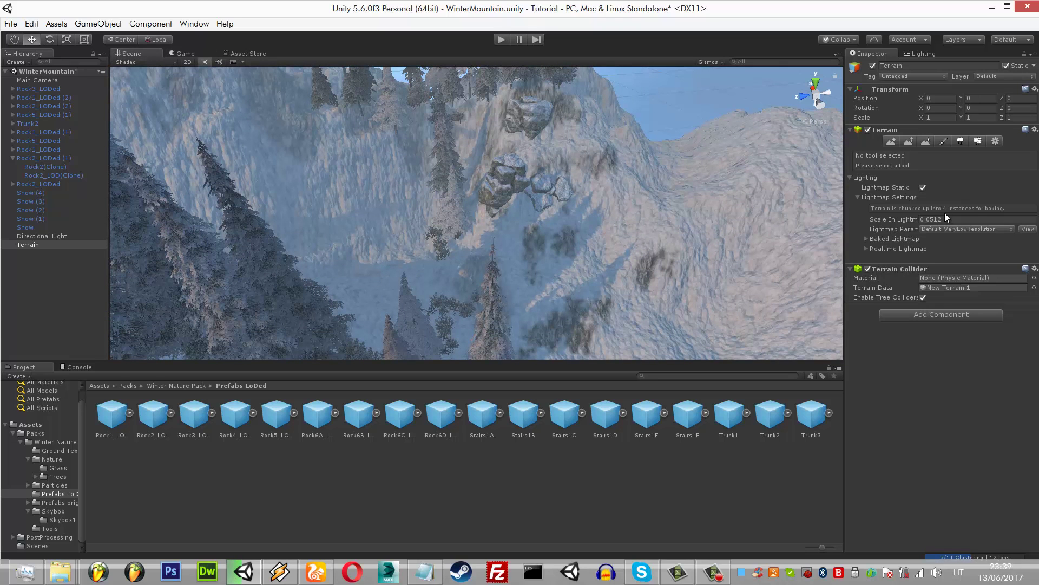
key("ctrl+z")
key("ctrl+z")
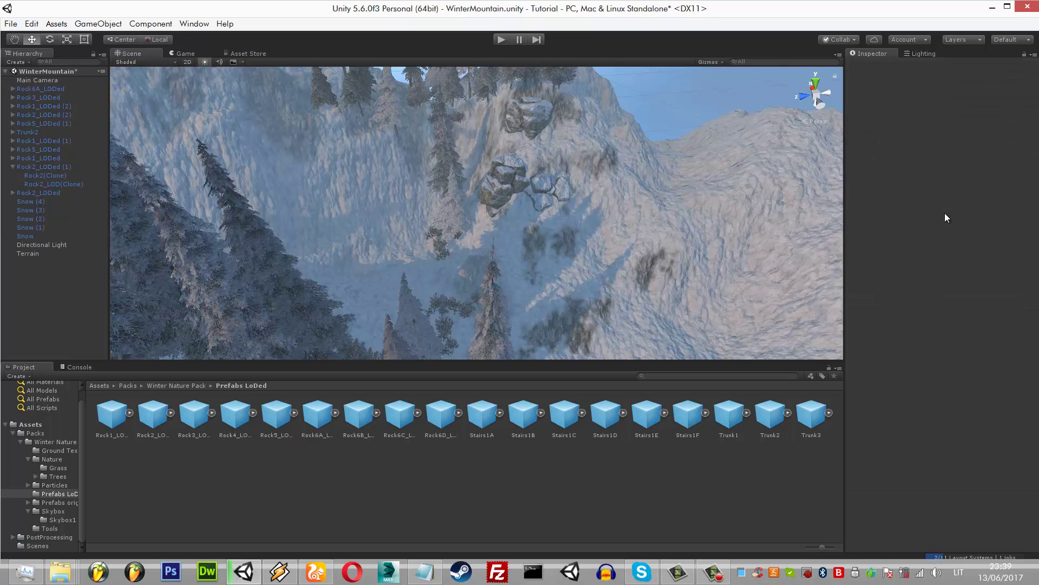
- Bring back the Rock4_LODed rock and enlarge it to 1.3 scale
key("ctrl+y")
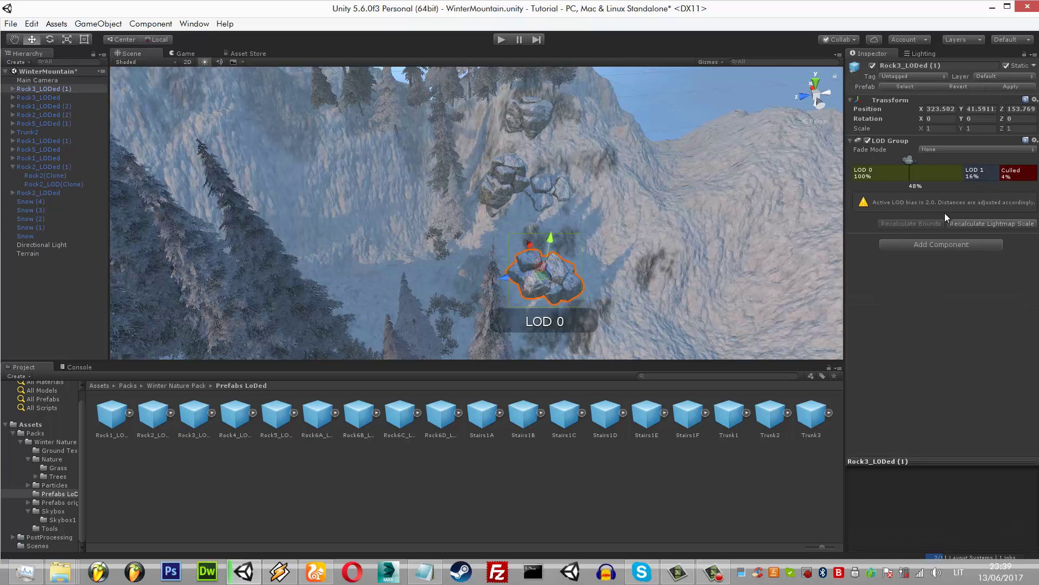
key("ctrl+z")
key("ctrl+z")
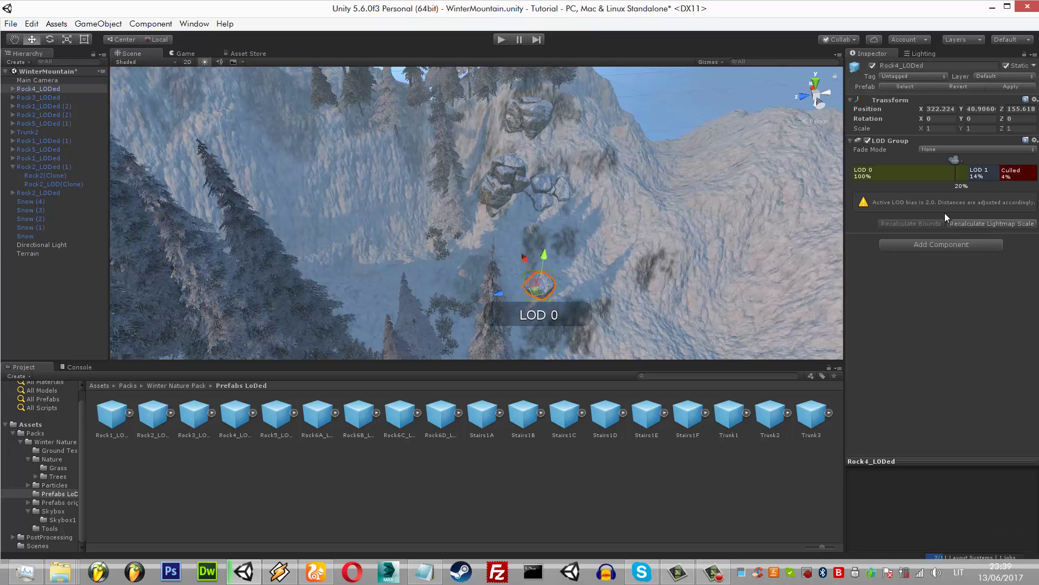
key("ctrl+z")
key("ctrl+z")
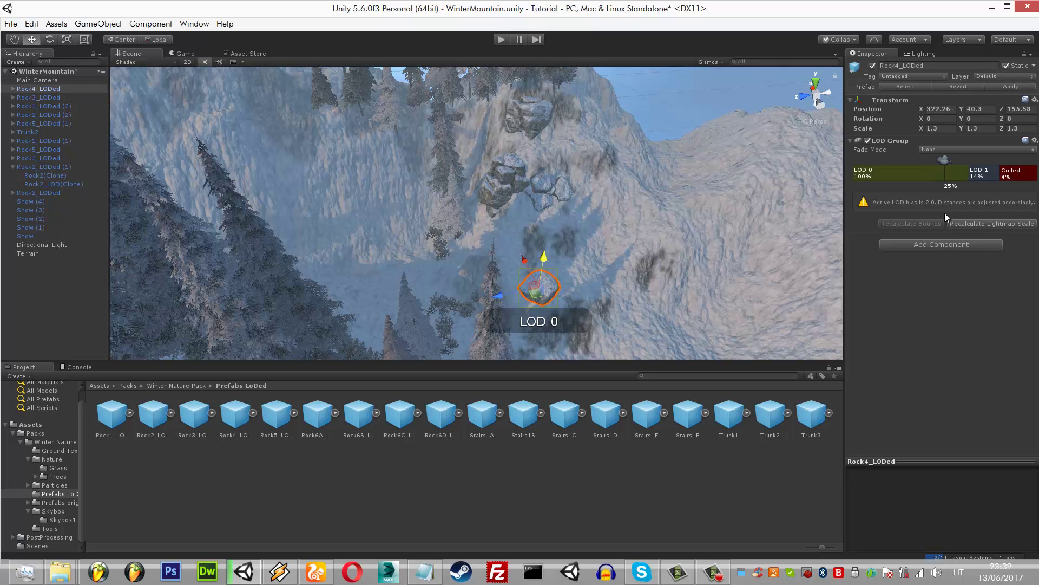
key("ctrl+z")
- Step the Rock4_LODed rock's position back and preview its placement from the game camera
key("ctrl+z")
key("ctrl+z")
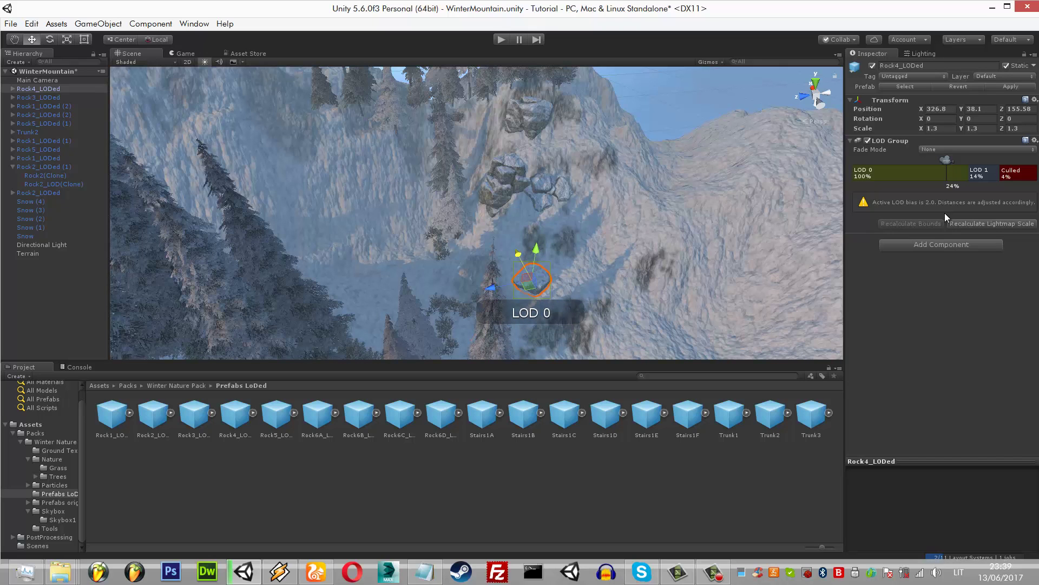
key("ctrl+2")
key("ctrl+1")
key("ctrl+z")
key("ctrl+z")
key("ctrl+z")
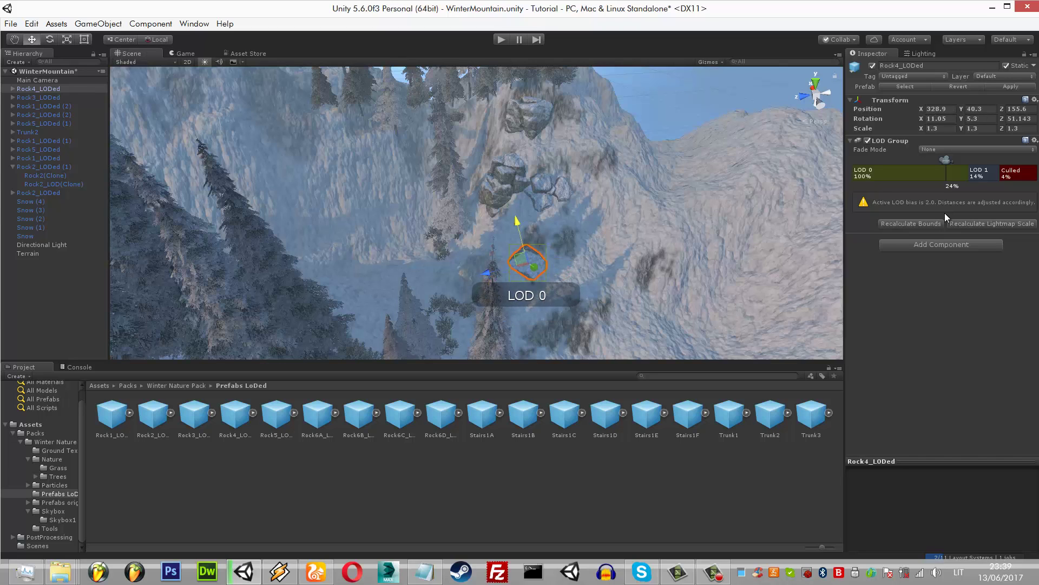
key("ctrl+z")
key("ctrl+z")
key("ctrl+z")
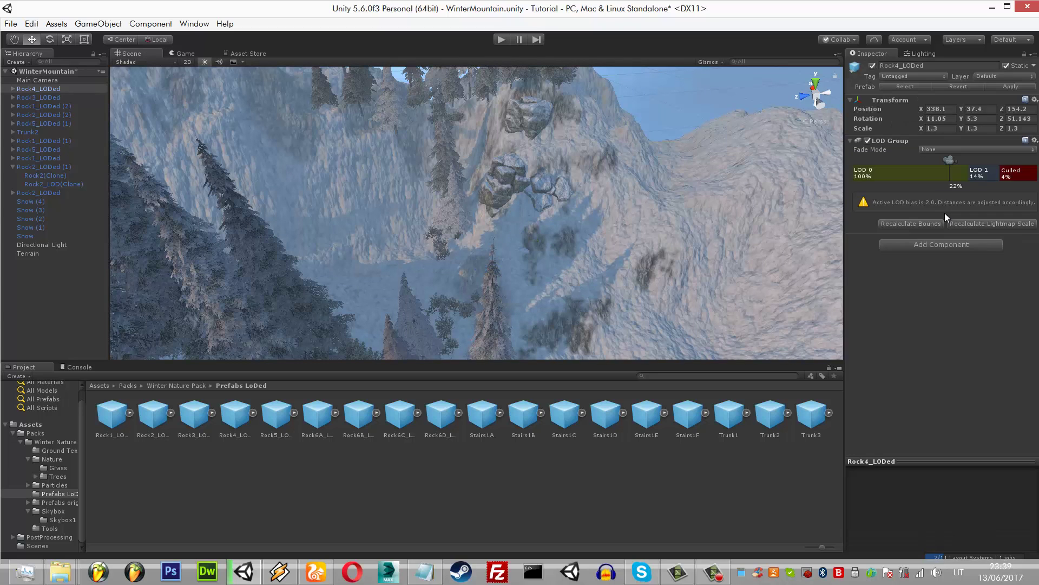
key("ctrl+z")
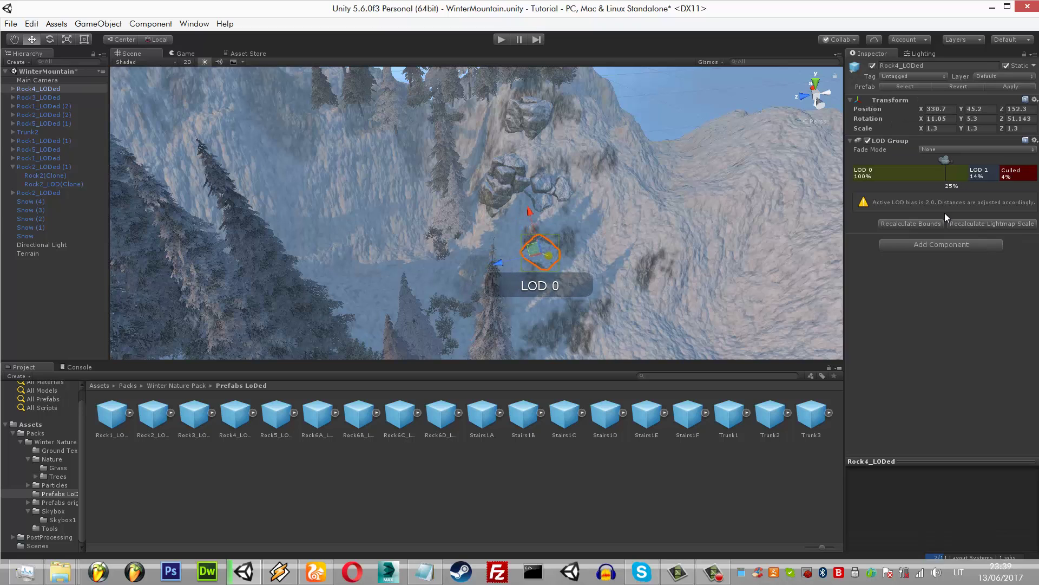
key("ctrl+z")
key("ctrl+z")
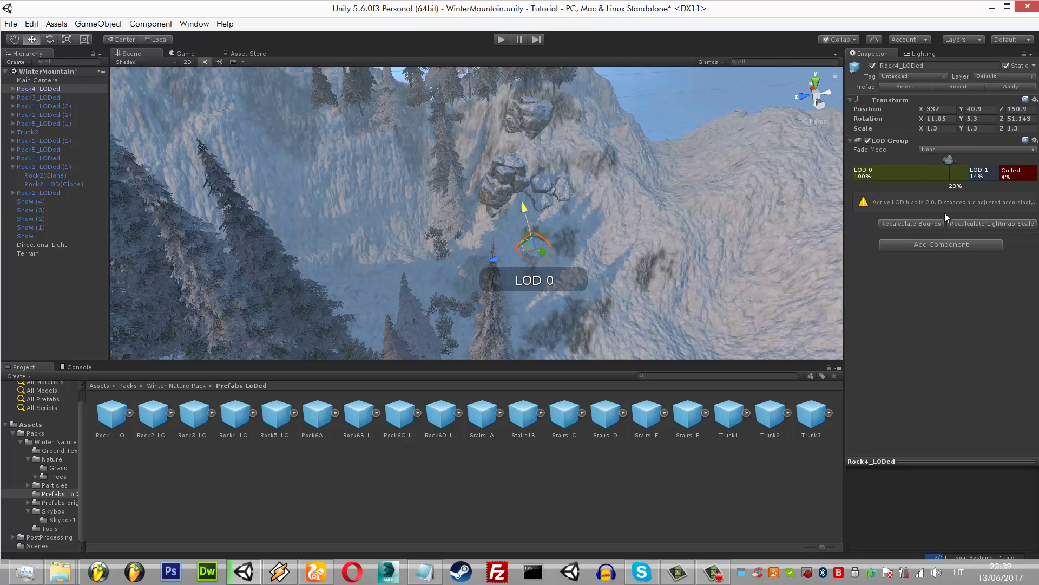
key("ctrl+z")
key("ctrl+z")
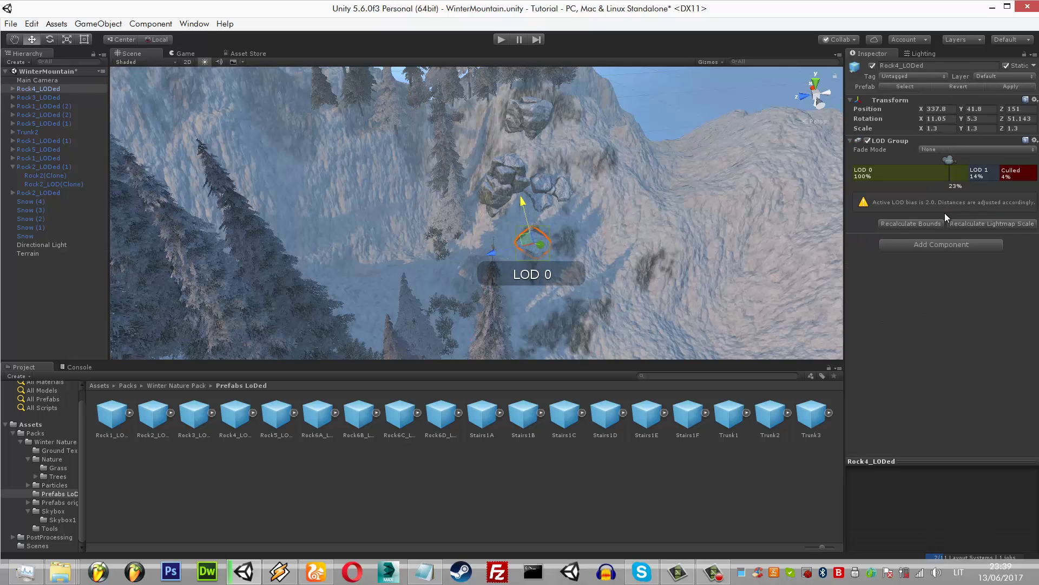
key("ctrl+z")
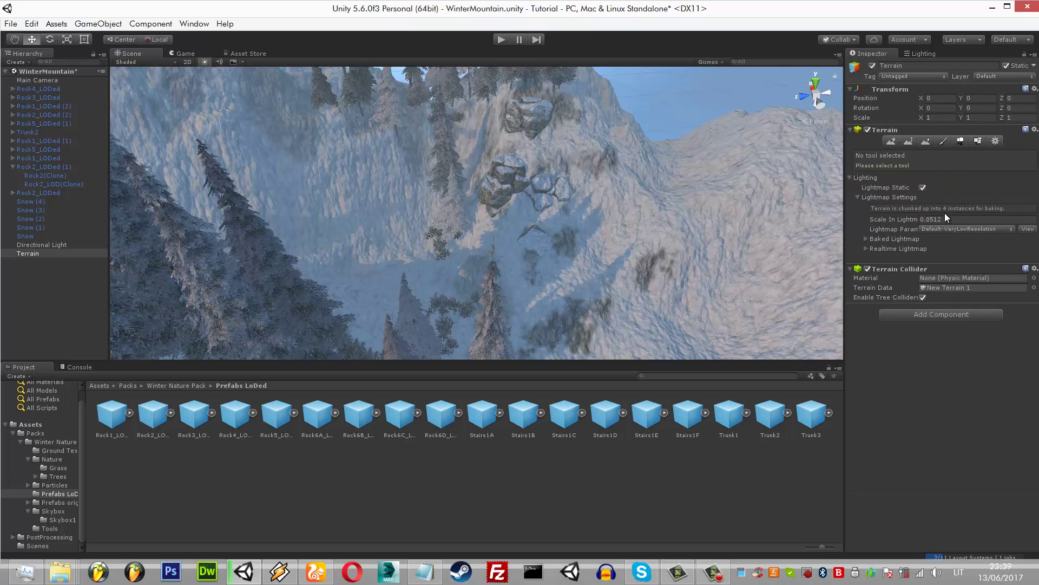
key("ctrl+2")
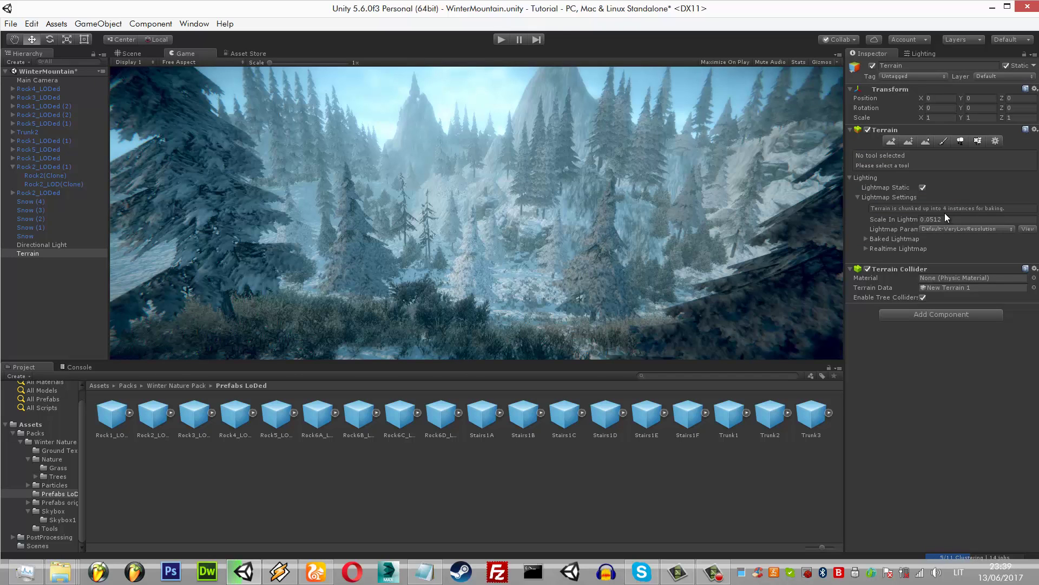
key("ctrl+1")
- Tilt the Rock4_LODed rock to a new angle and check it in the Game view
key("ctrl+y")
key("e")
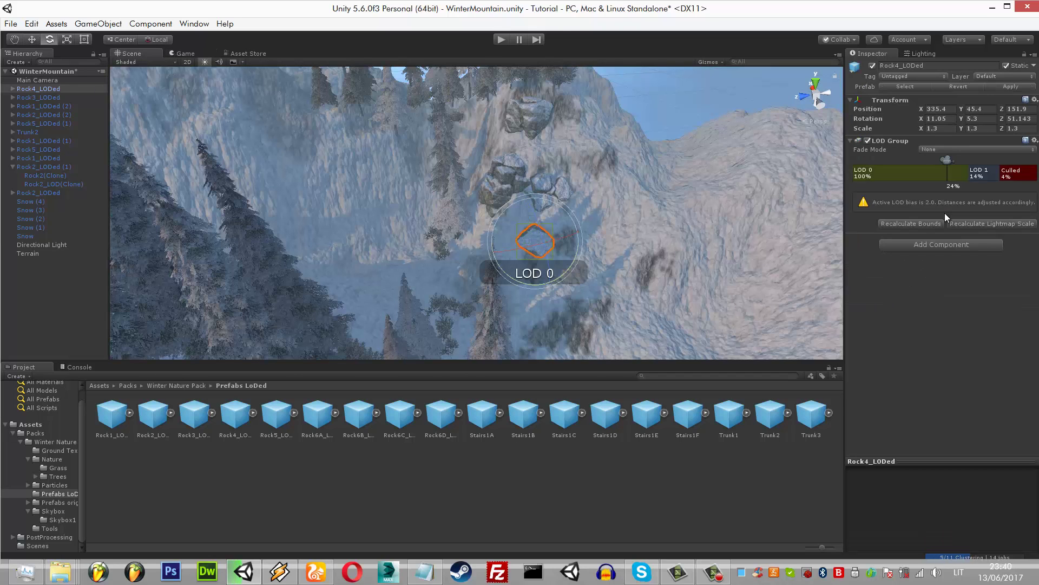
key("ctrl+z")
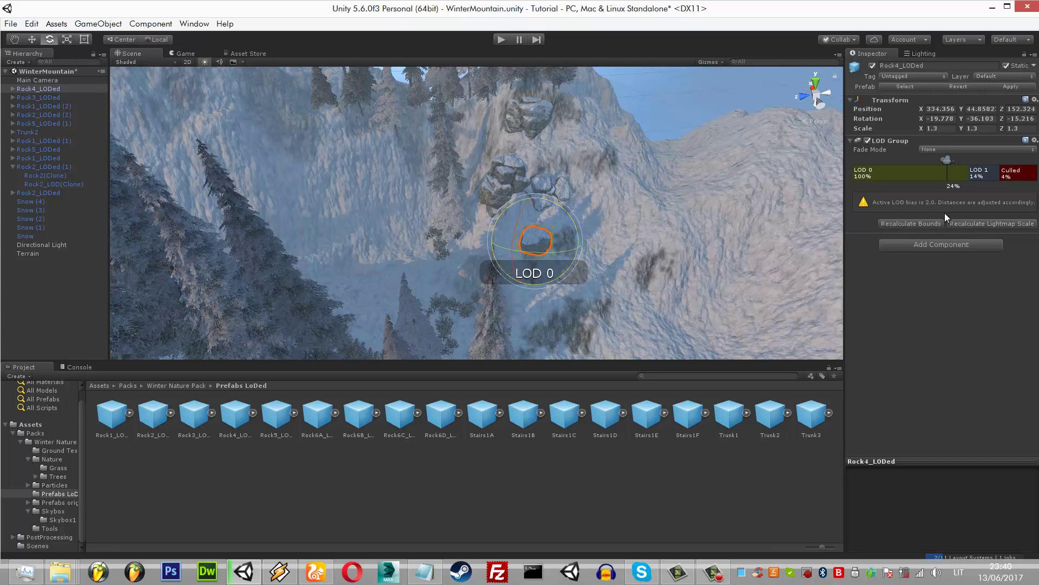
key("w")
key("ctrl+2")
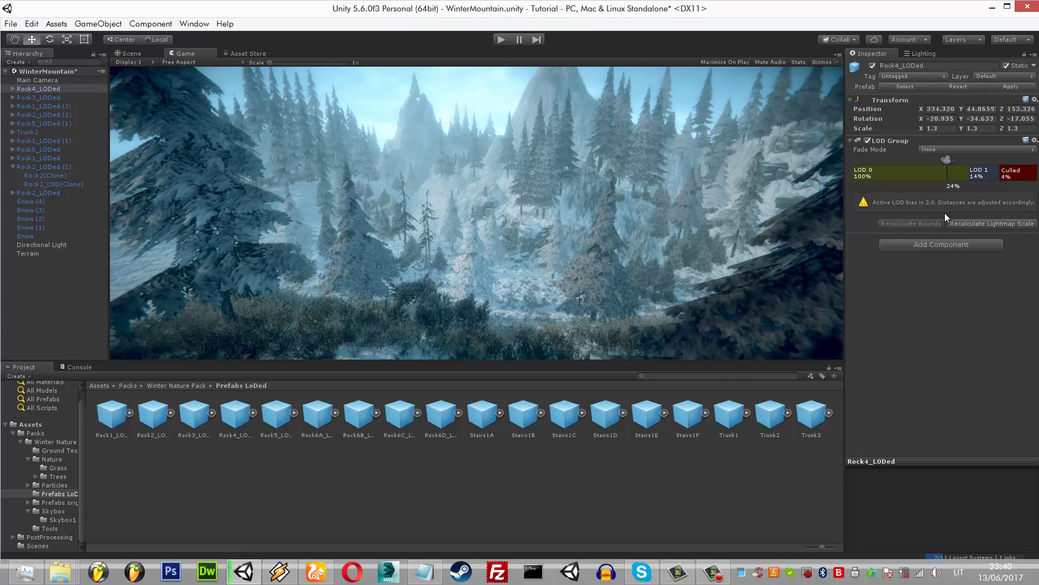
key("ctrl+1")
- Nudge the rock into place below the outcrop and enlarge it to 1.69 scale
key("f")
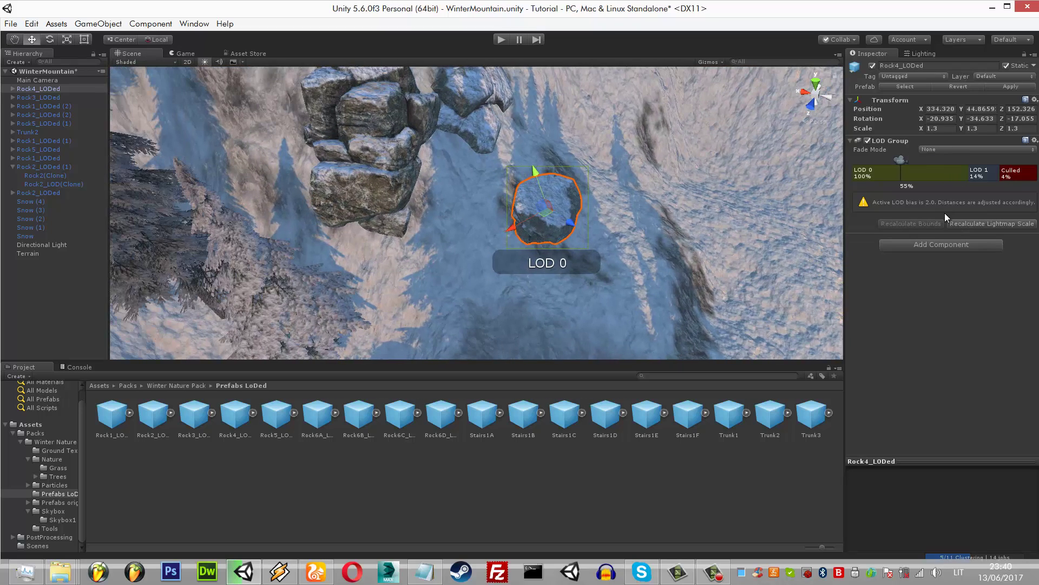
key("ctrl+z")
key("ctrl+z")
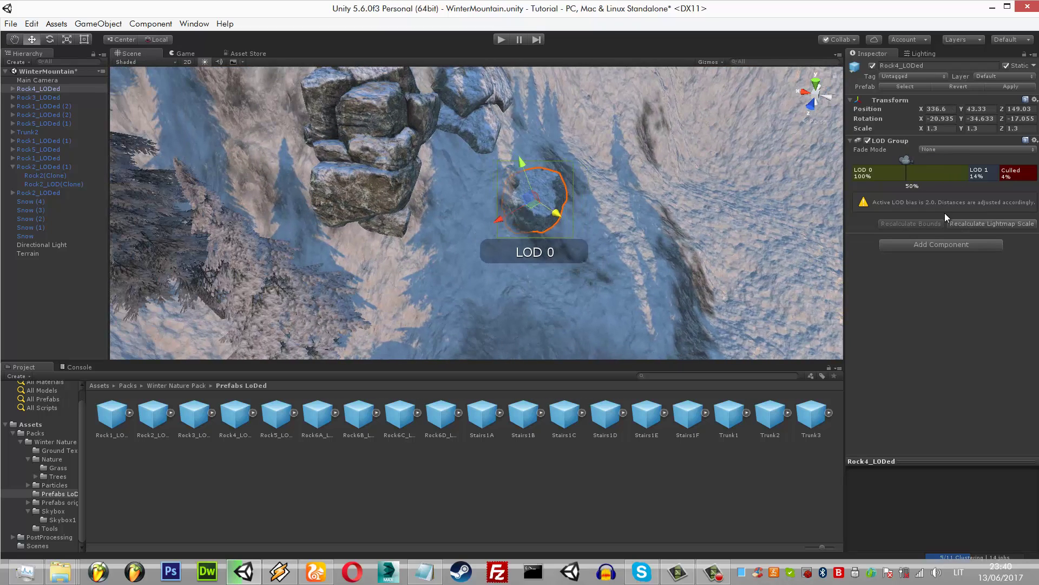
key("ctrl+z")
key("ctrl+z")
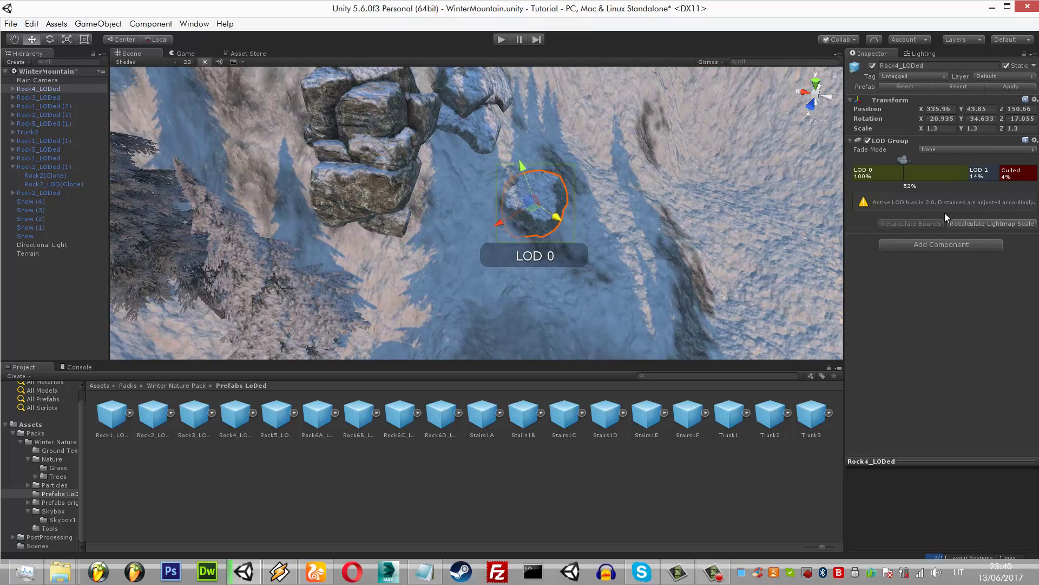
key("ctrl+z")
key("ctrl+z")
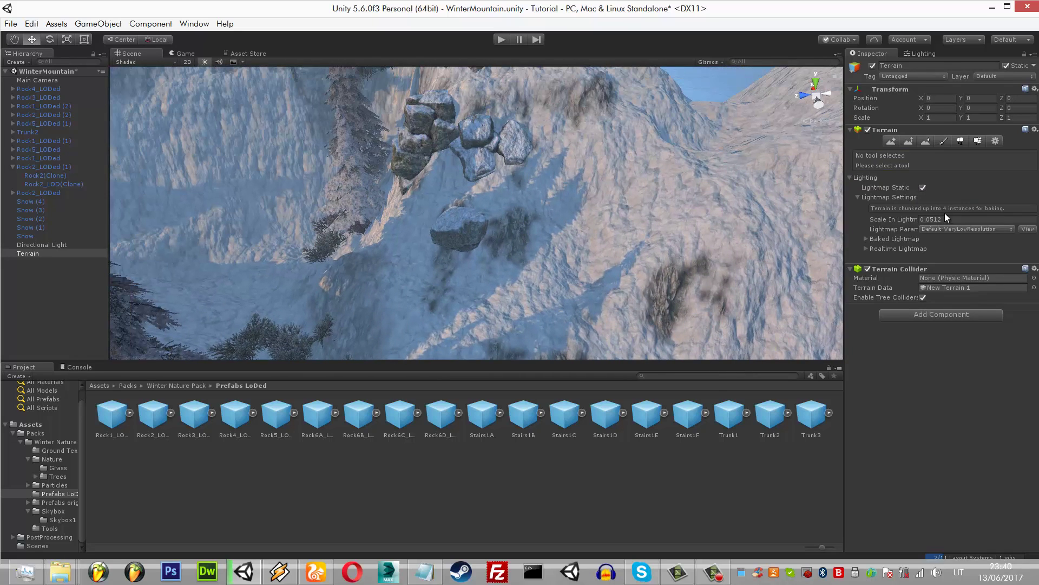
key("ctrl+z")
key("ctrl+z")
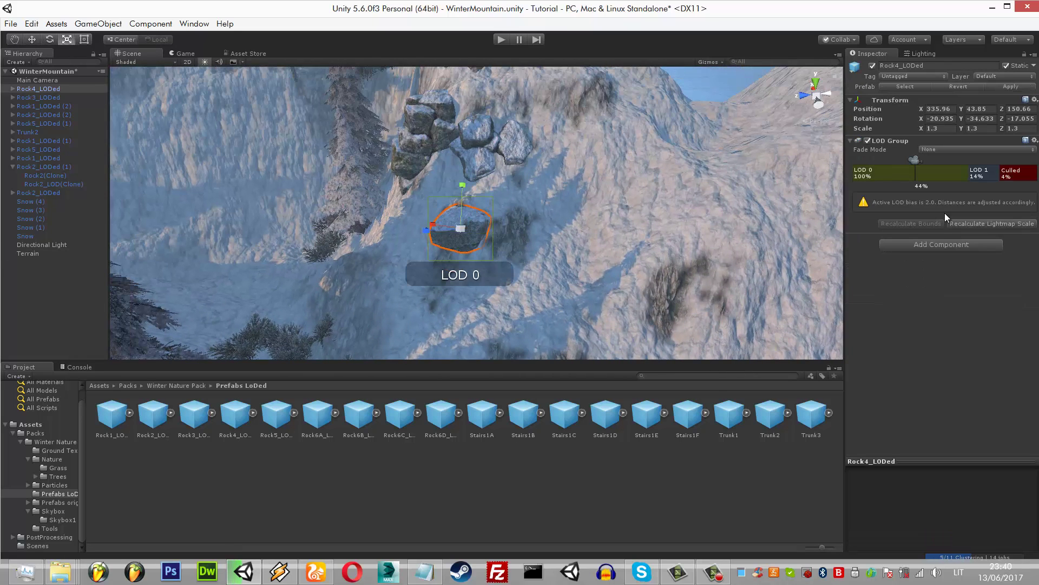
key("ctrl+z")
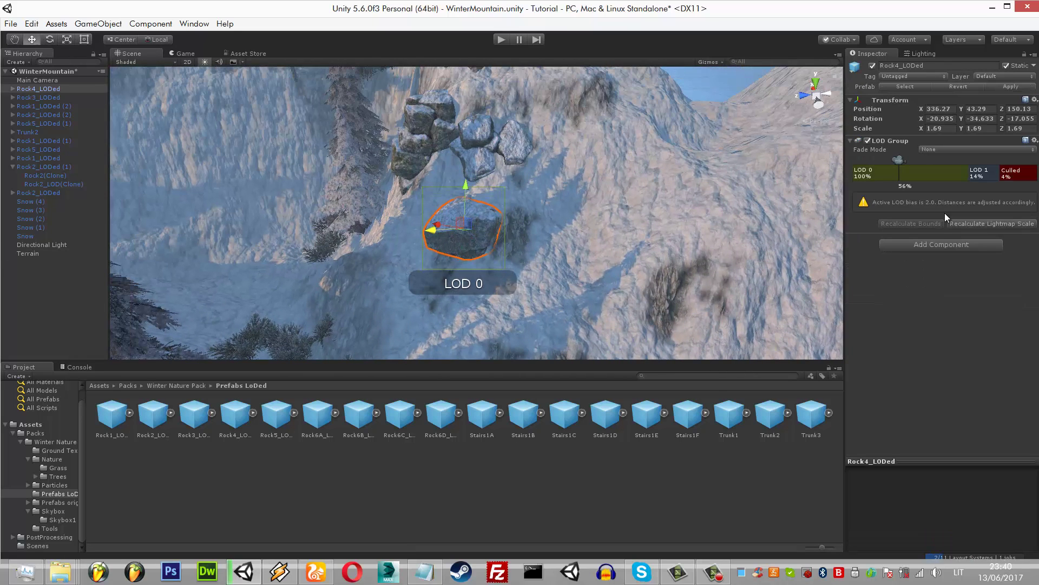
key("ctrl+z")
right_click_drag(944, 212, 946, 218)
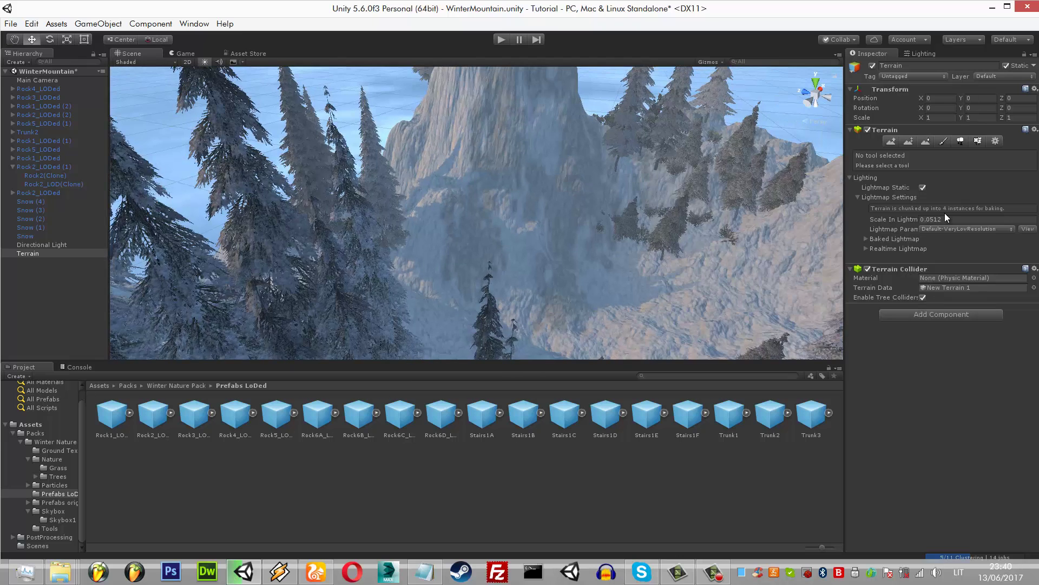
- Restore Rock4_LODed (1) by stepping through recent changes and nudge it to a new position
key("ctrl+2")
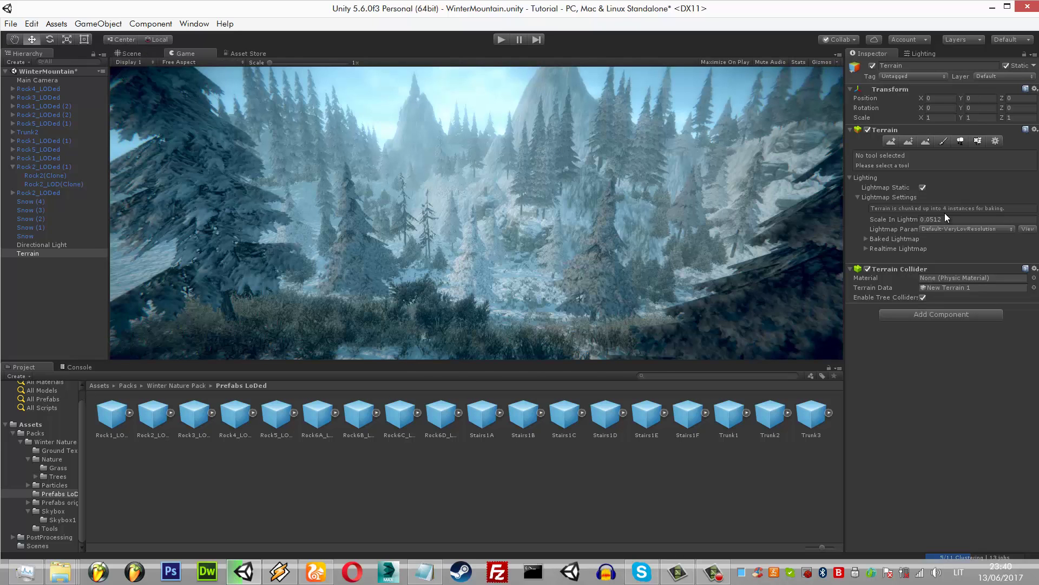
key("ctrl+1")
right_click_drag(946, 217, 945, 213)
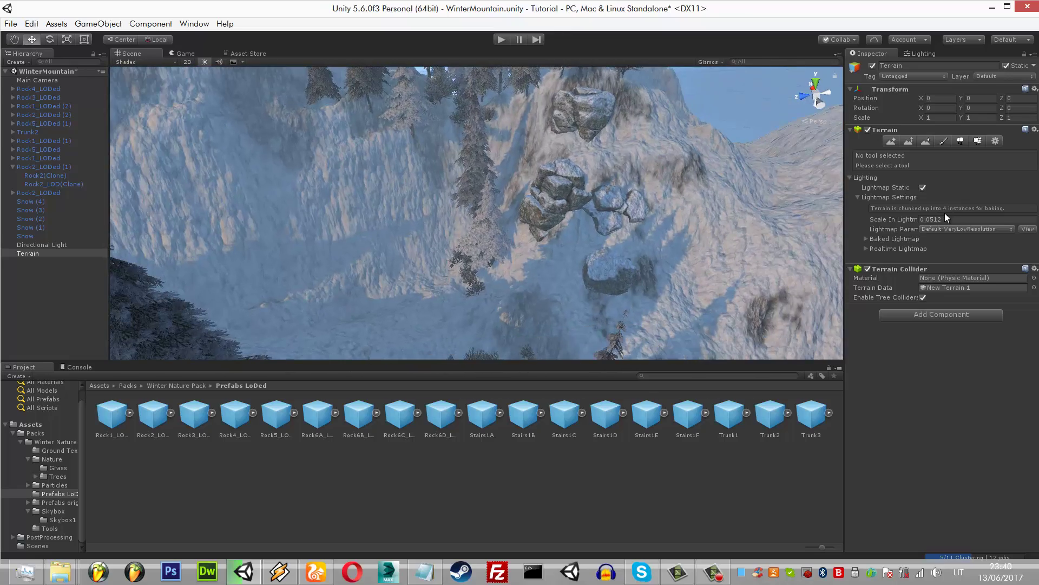
key("ctrl+z")
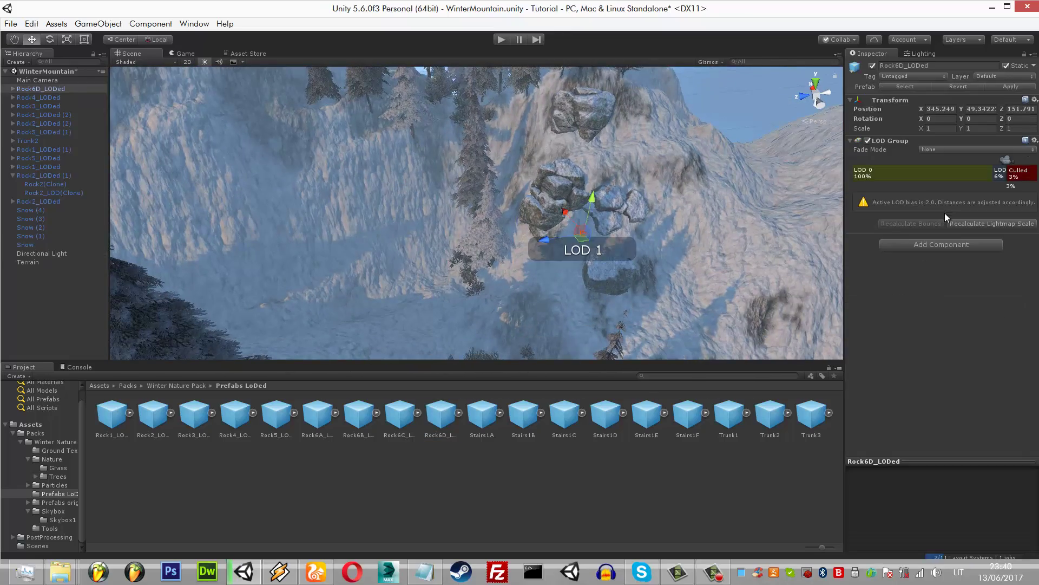
key("ctrl+z")
key("ctrl+z")
key("ctrl+y")
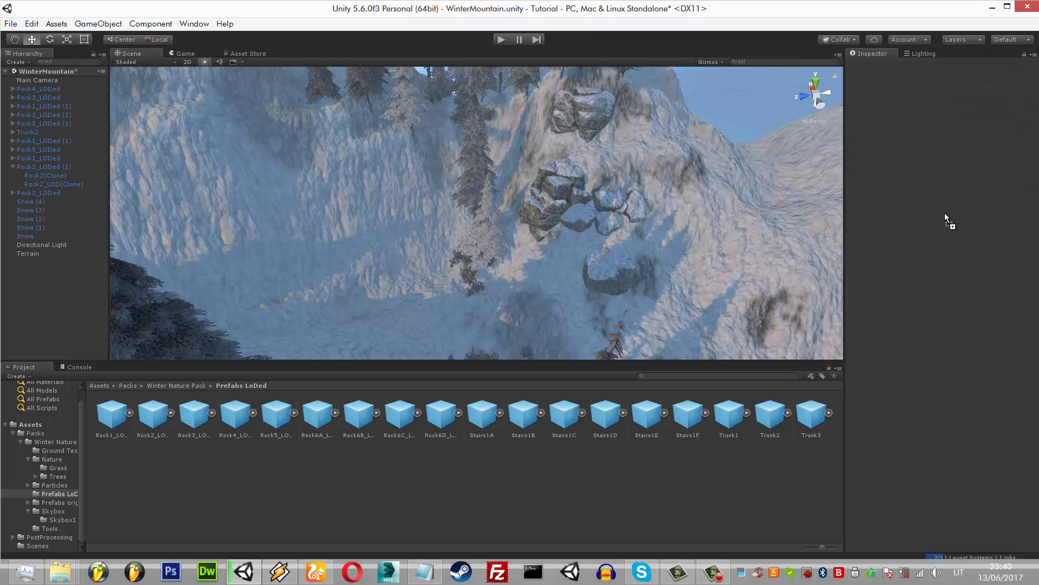
key("ctrl+y")
key("ctrl+z")
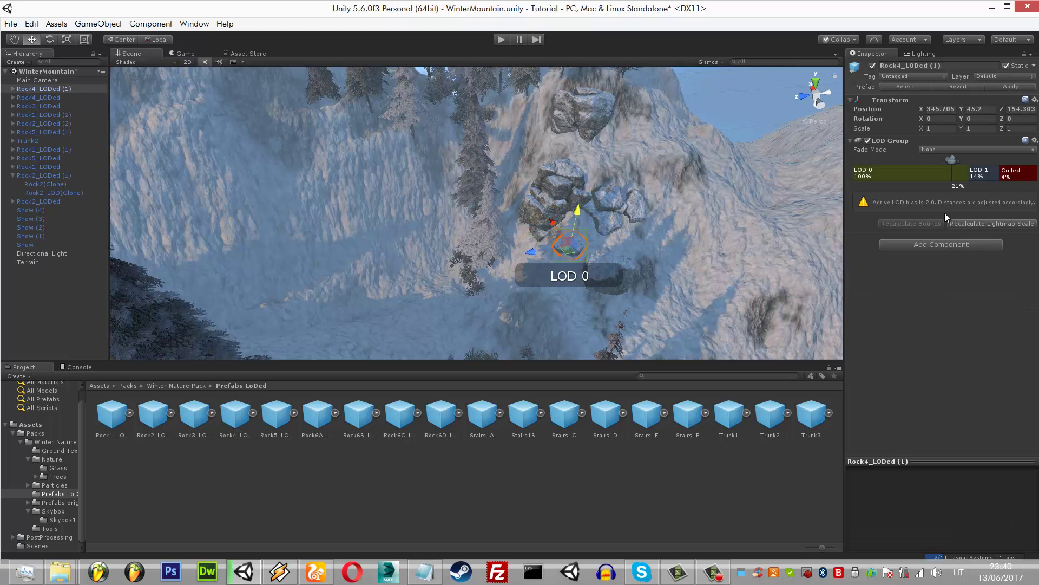
key("ctrl+z")
key("ctrl+y")
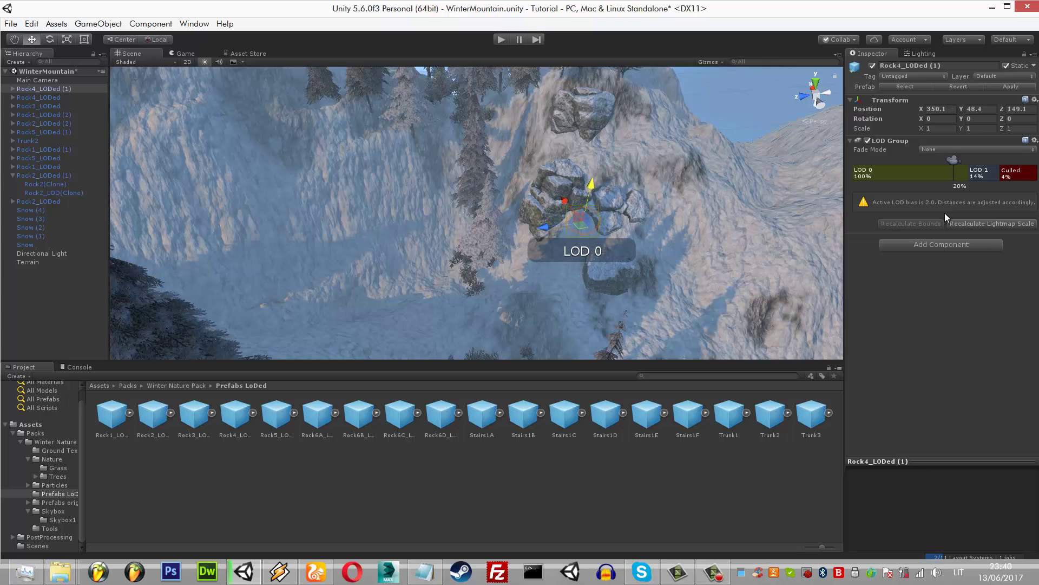
- Shift Rock4_LODed (1) further back among the boulders and check it from the game camera
key("f")
key("ctrl+y")
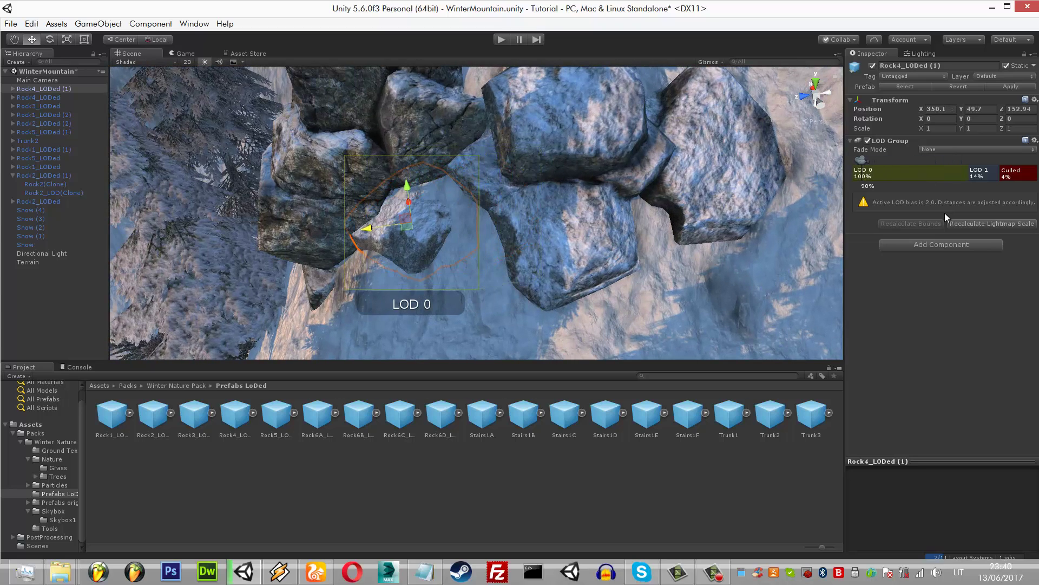
key("ctrl+y")
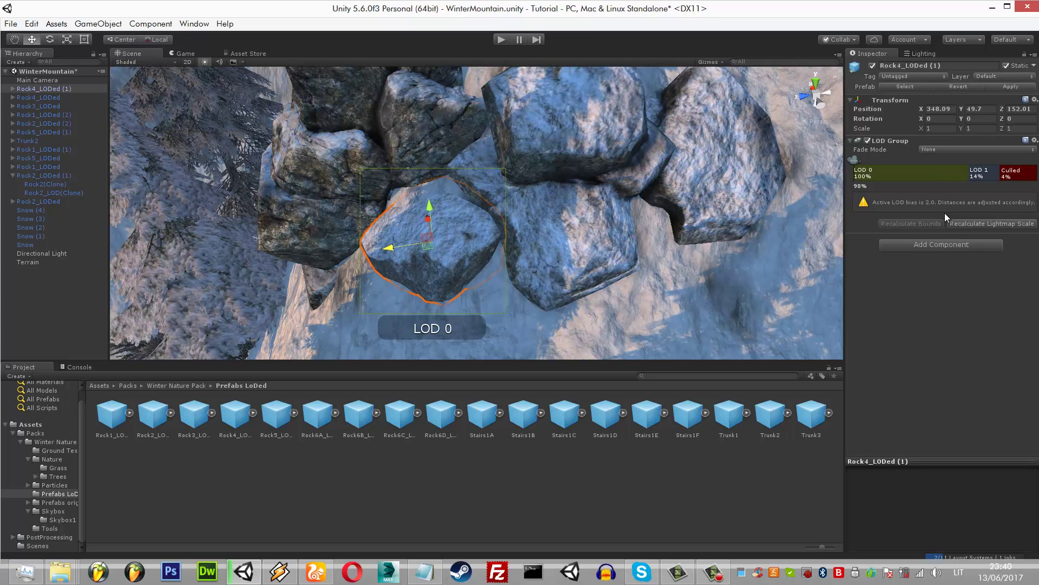
key("ctrl+y")
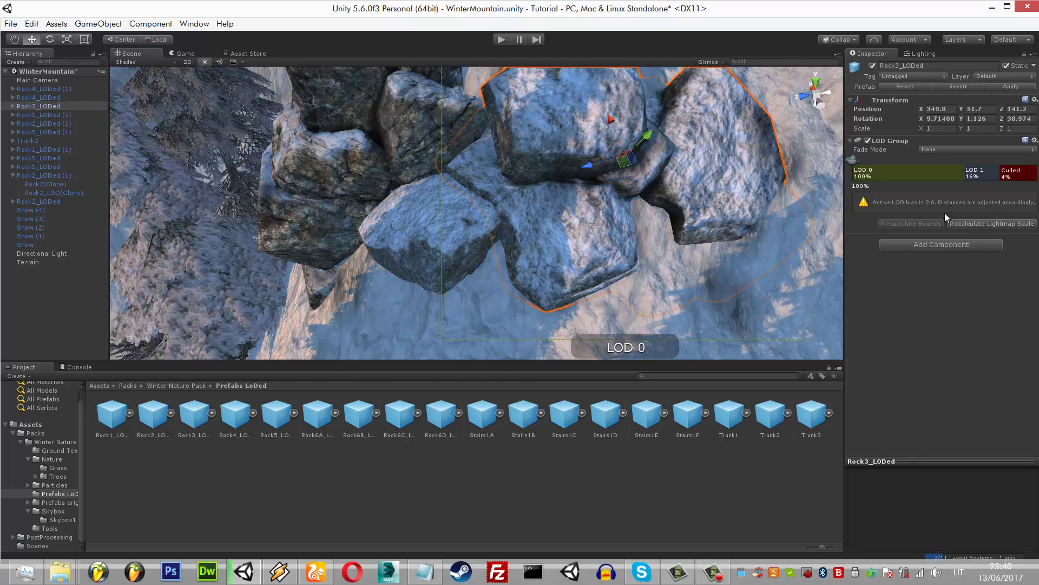
key("ctrl+2")
key("ctrl+1")
key("ctrl+z")
- Tilt Rock4_LODed (1) to fit against the neighbouring boulders
key("e")
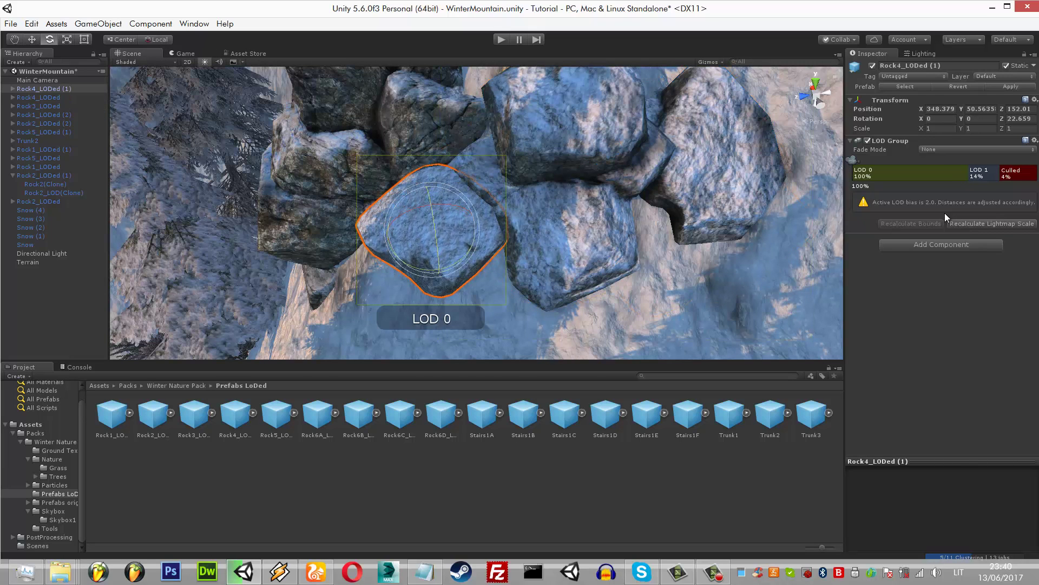
key("ctrl+z")
key("w")
key("ctrl+2")
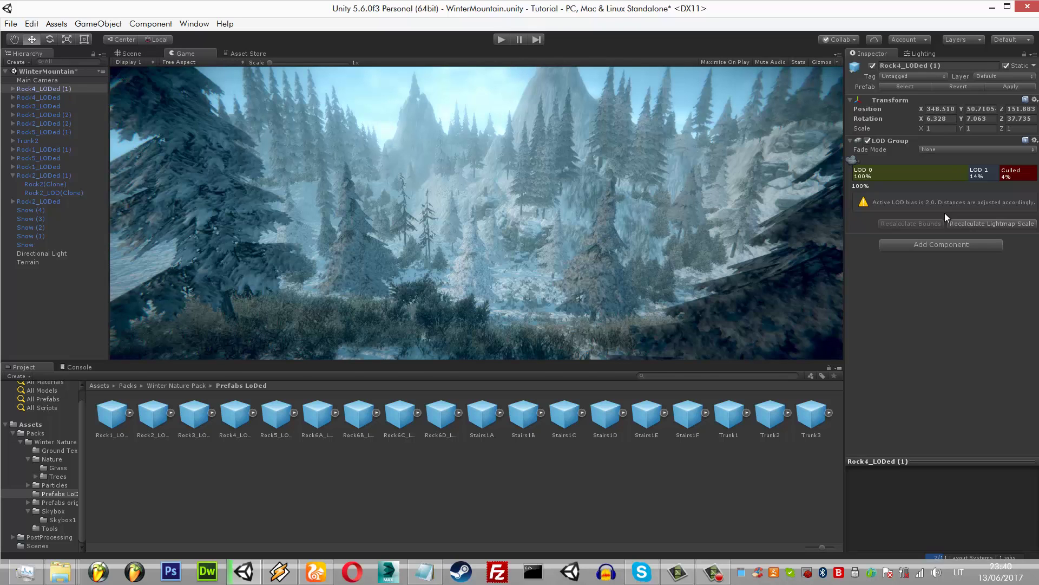
key("ctrl+1")
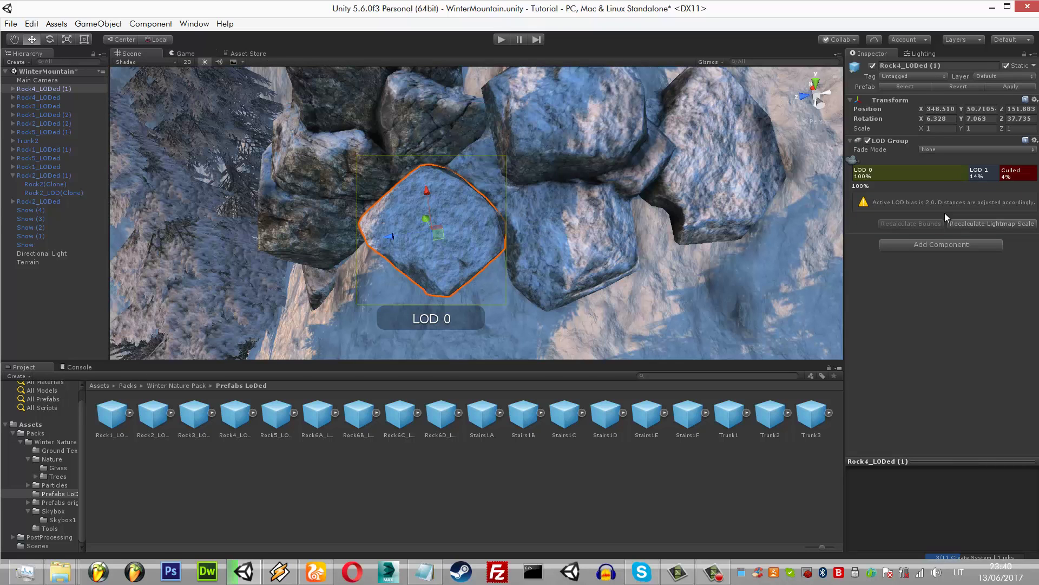
- Refine the rock's tilt to about 13° and pull the view back from the cluster
key("e")
key("ctrl+z")
key("w")
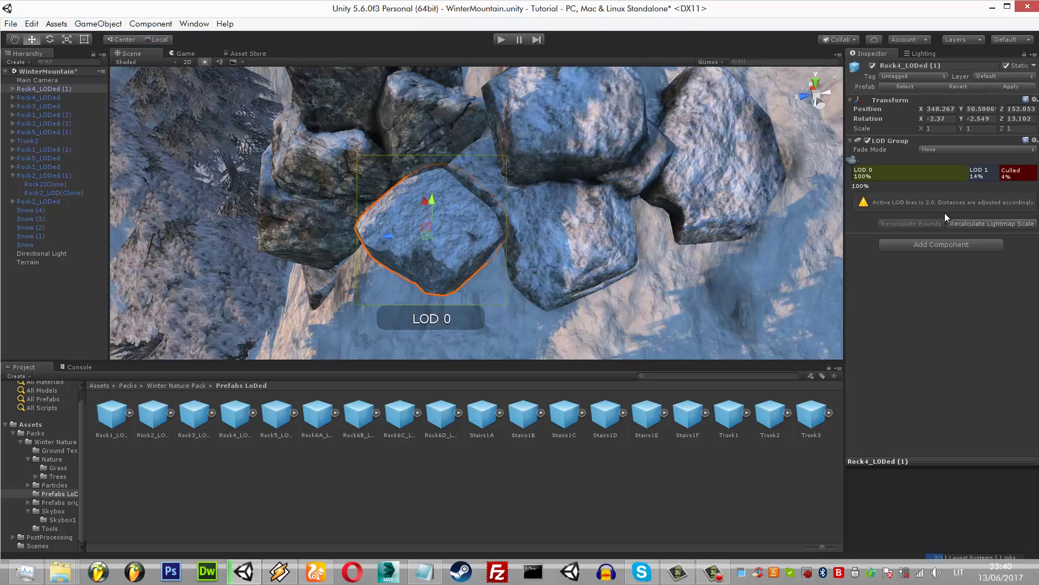
key("ctrl+2")
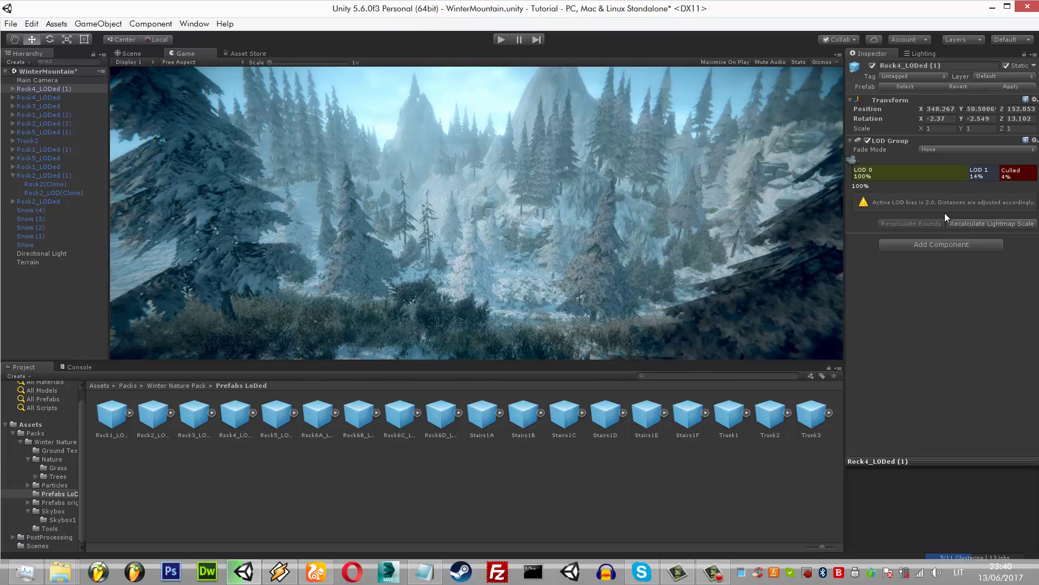
key("ctrl+1")
key("q")
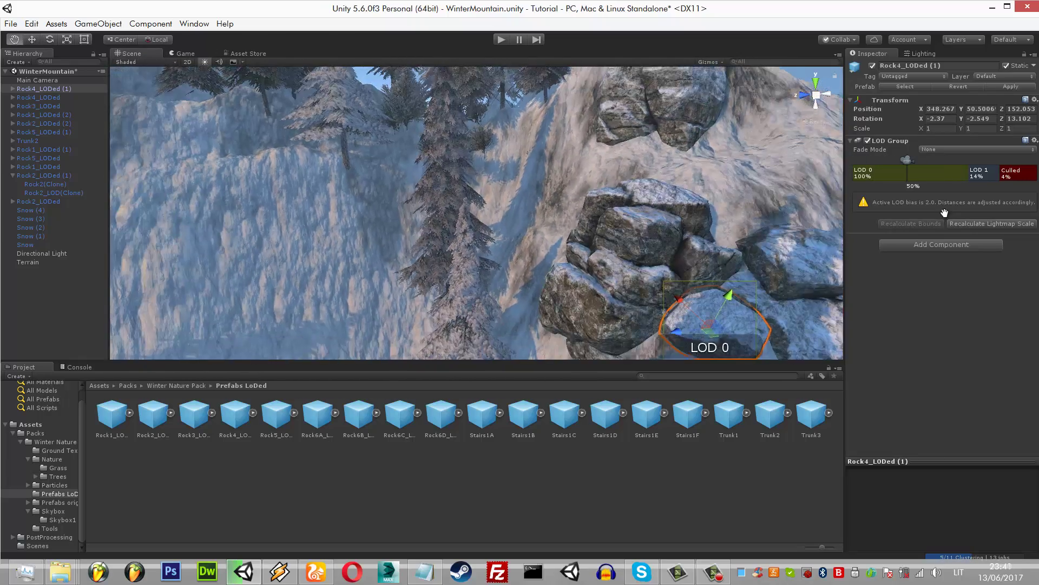
right_click_drag(945, 213, 947, 217)
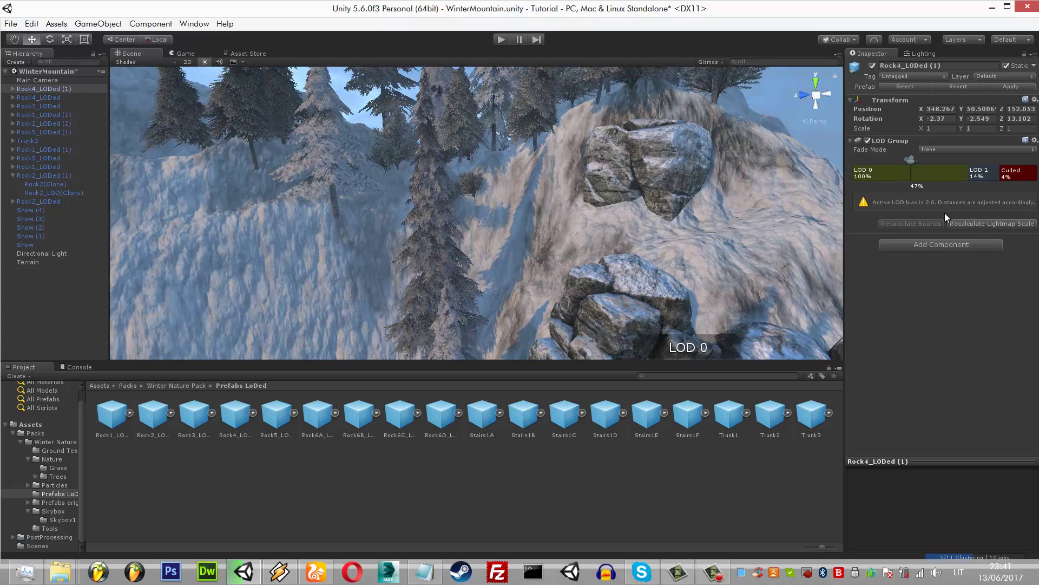
- Duplicate Rock2_LODed as Rock2_LODed (3) and lower it onto the slope
key("ctrl+z")
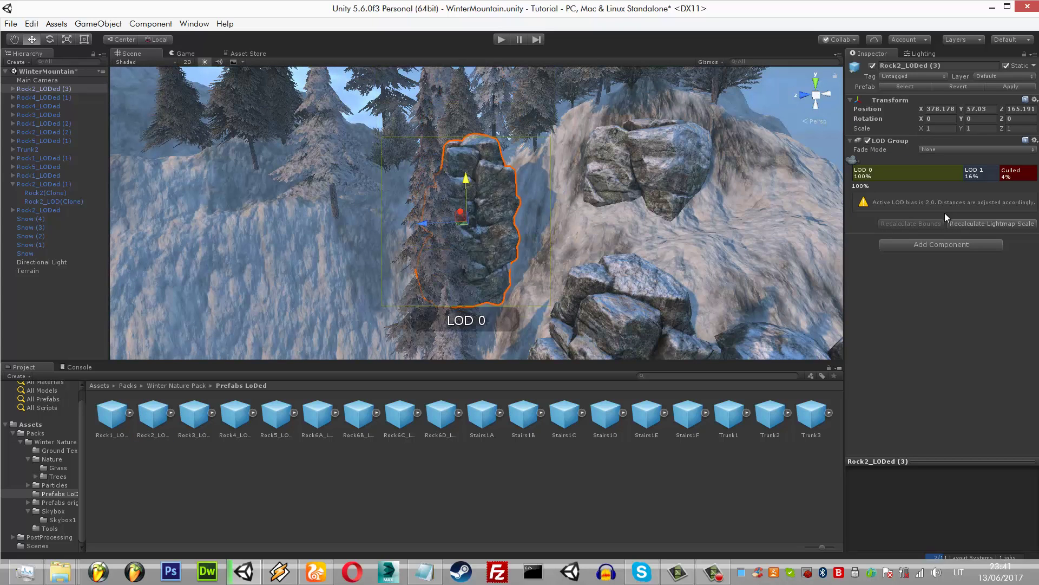
key("ctrl+z")
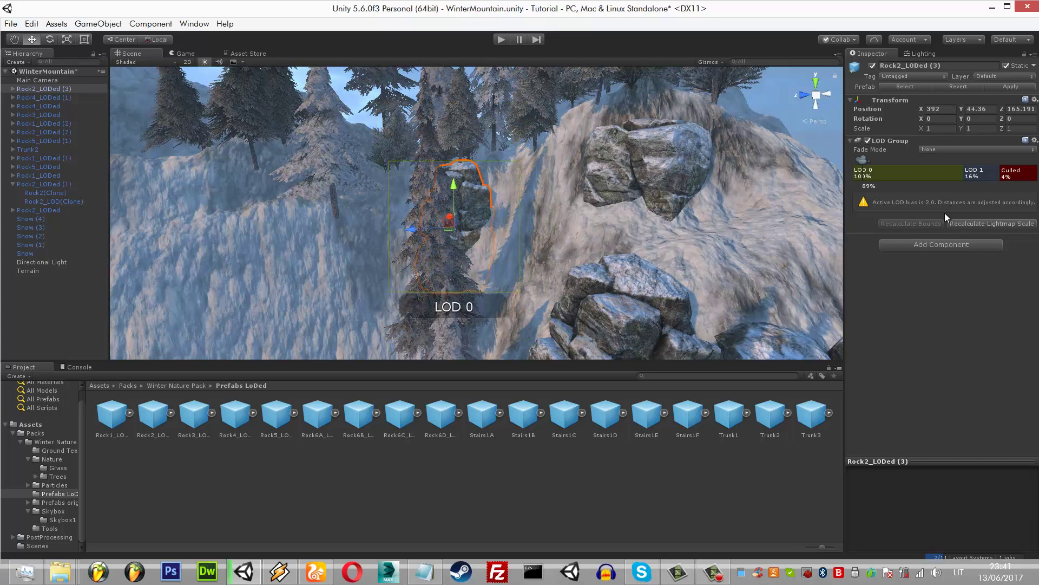
key("ctrl+z")
- Enlarge the inner Rock2(Clone) mesh to 1.2 scale and recentre it on its parent
key("ctrl+z")
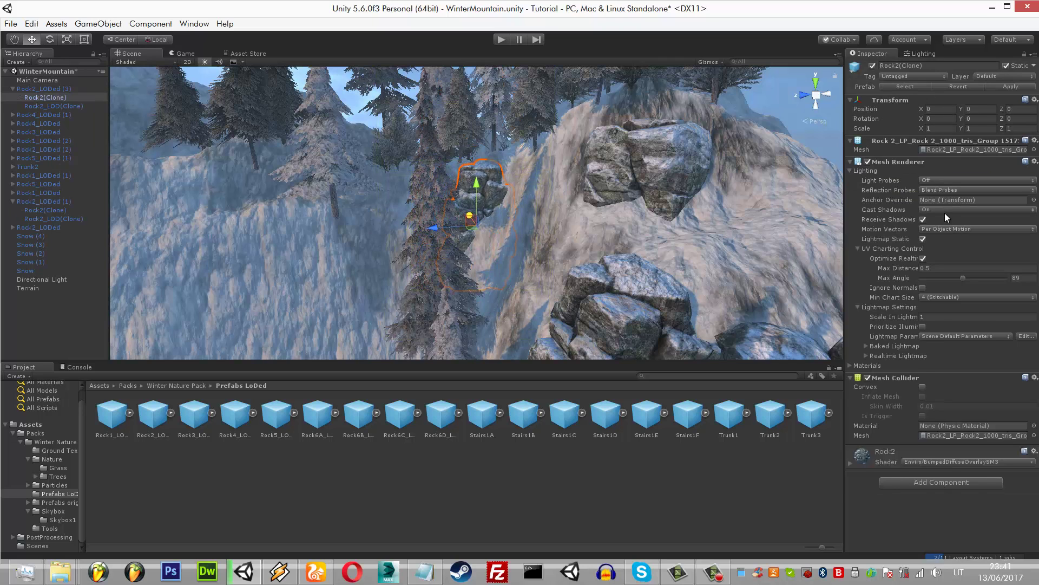
key("ctrl+z")
key("ctrl+z")
key("r")
key("ctrl+z")
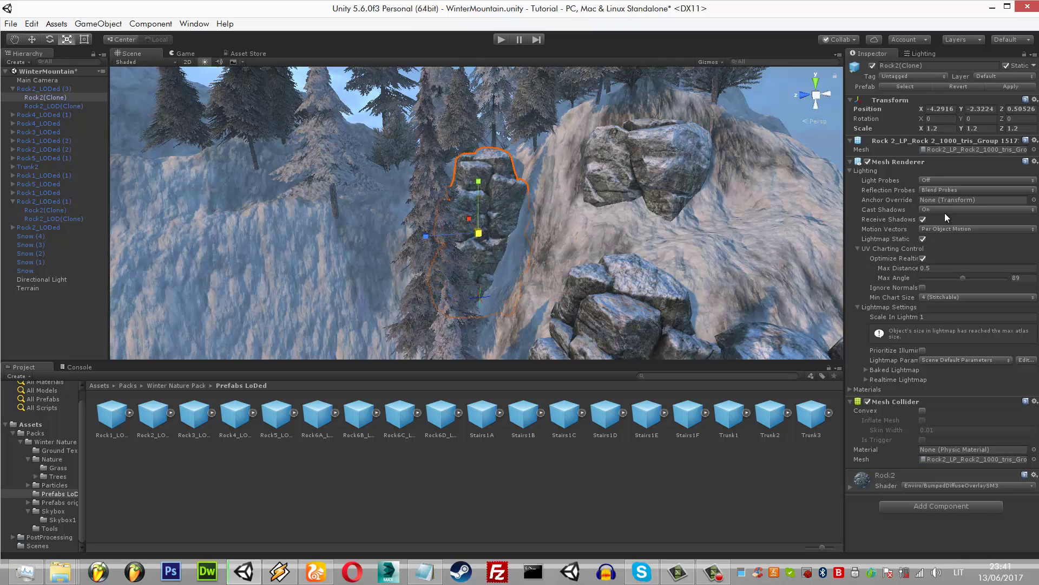
key("ctrl+z")
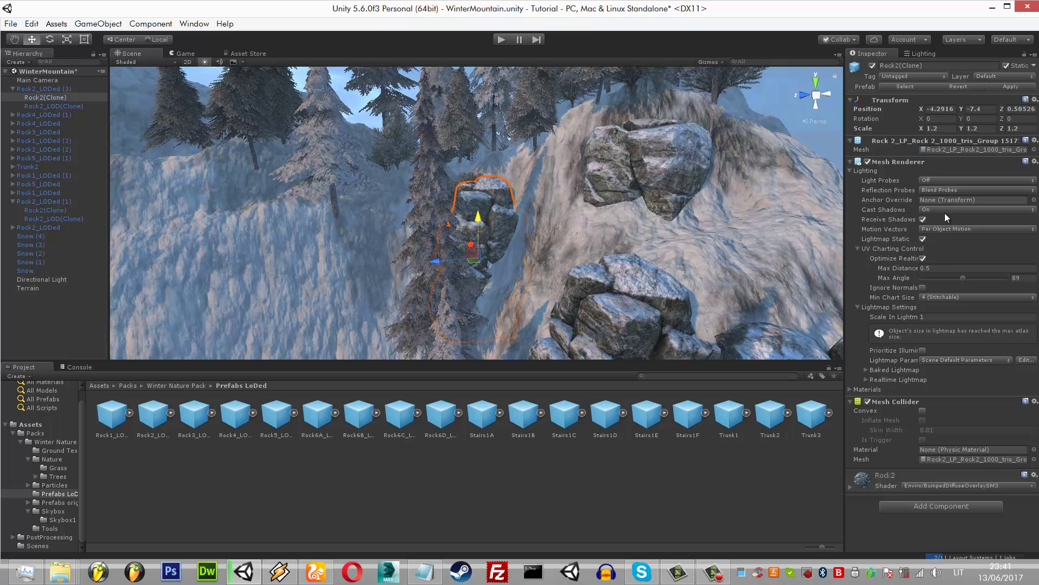
key("ctrl+z")
key("ctrl+z")
key("ctrl+z")
key("ctrl+z")
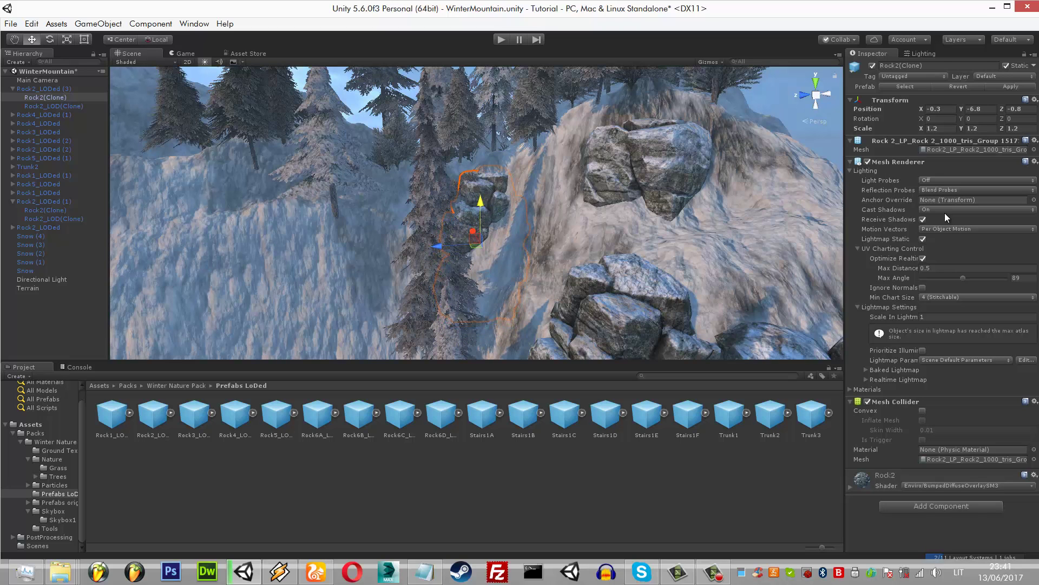
key("ctrl+z")
key("ctrl+z")
key("ctrl+z")
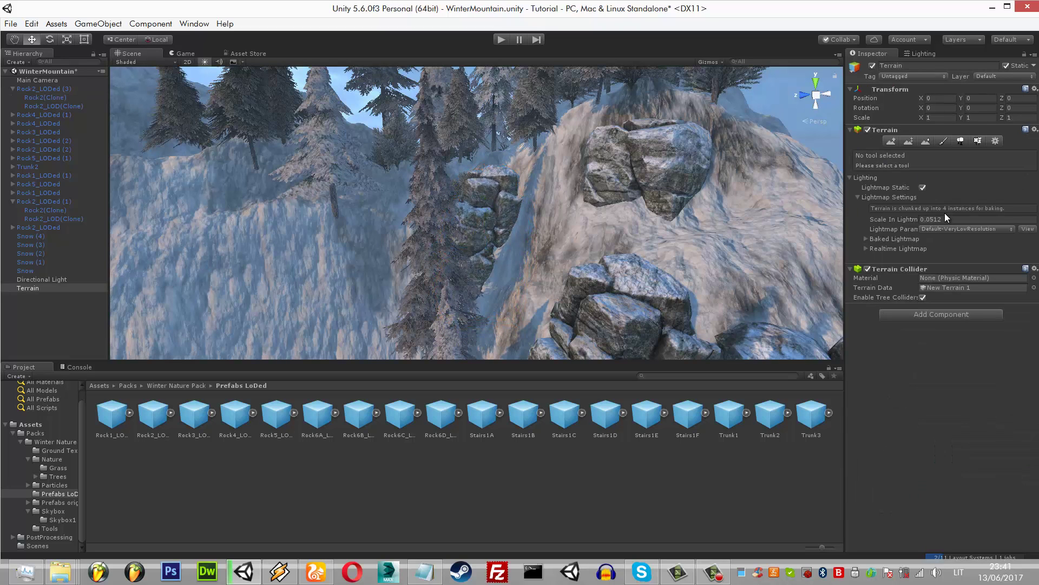
key("ctrl+2")
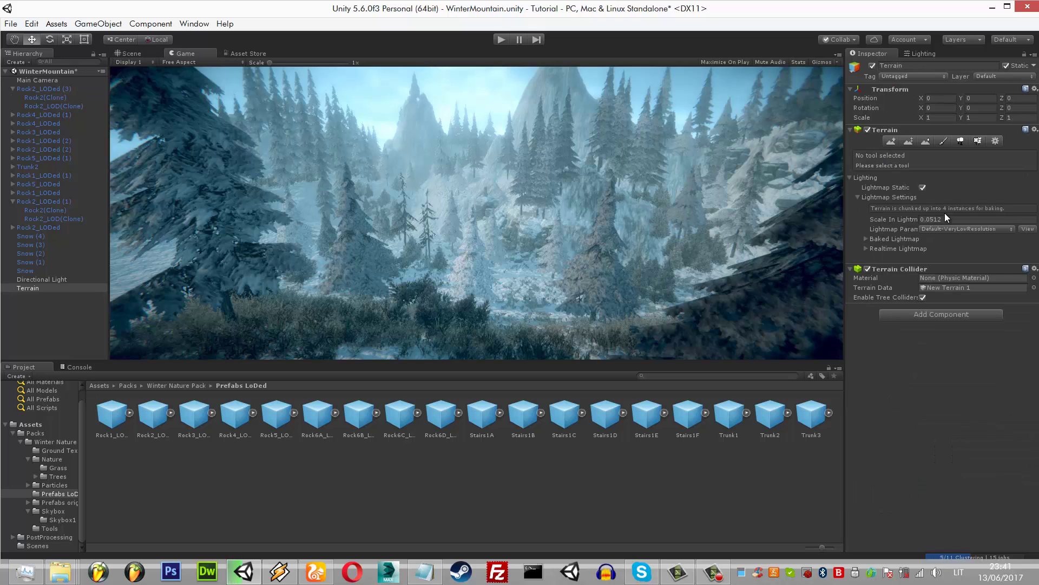
key("ctrl+1")
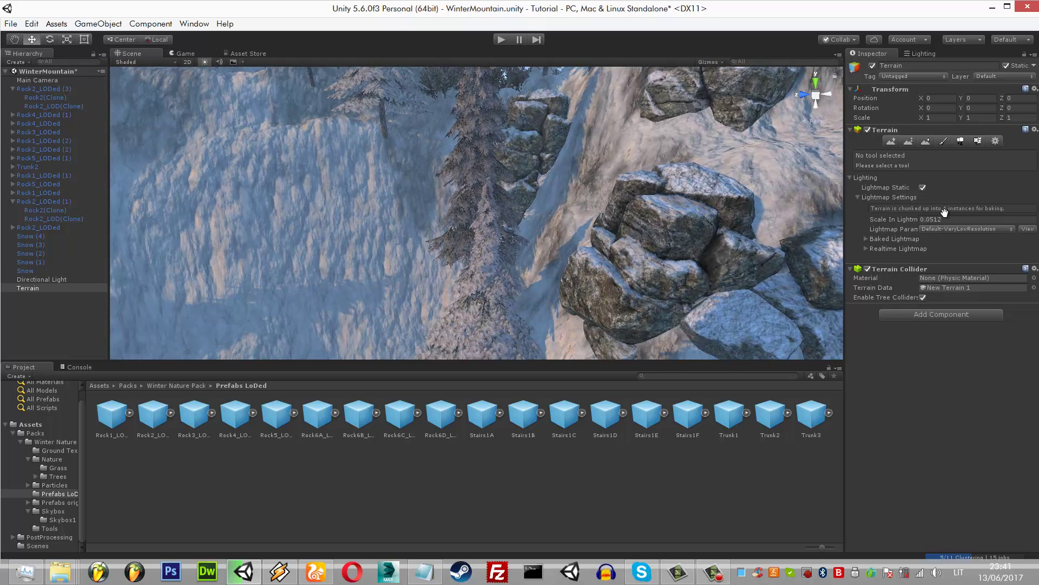
- Drop Rock4_LODed (2) beside the pine, tilted and positioned at X 380.9, Y 43.8, Z 167
left_click_drag(235, 415, 483, 233)
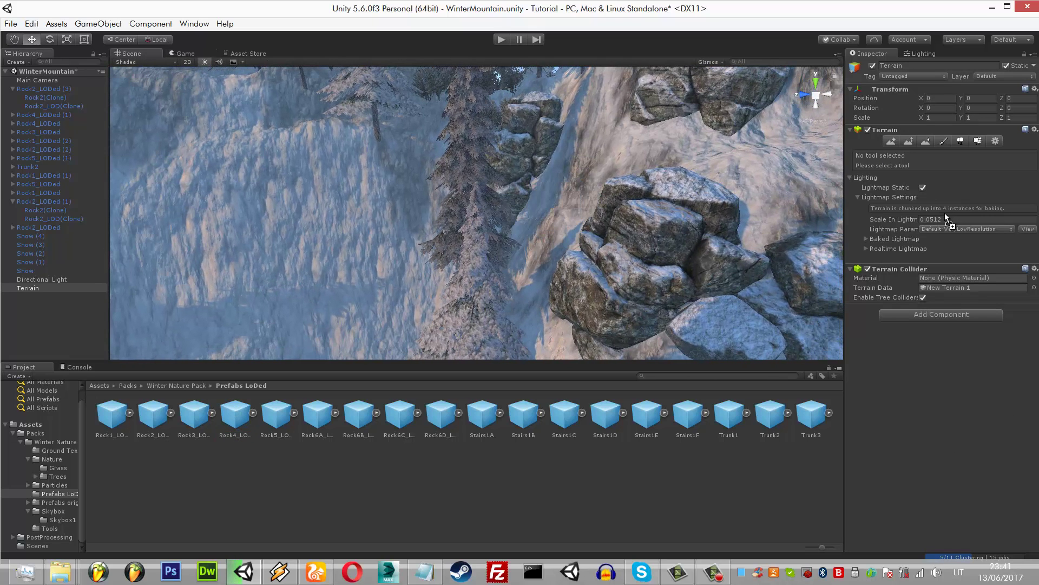
key("f")
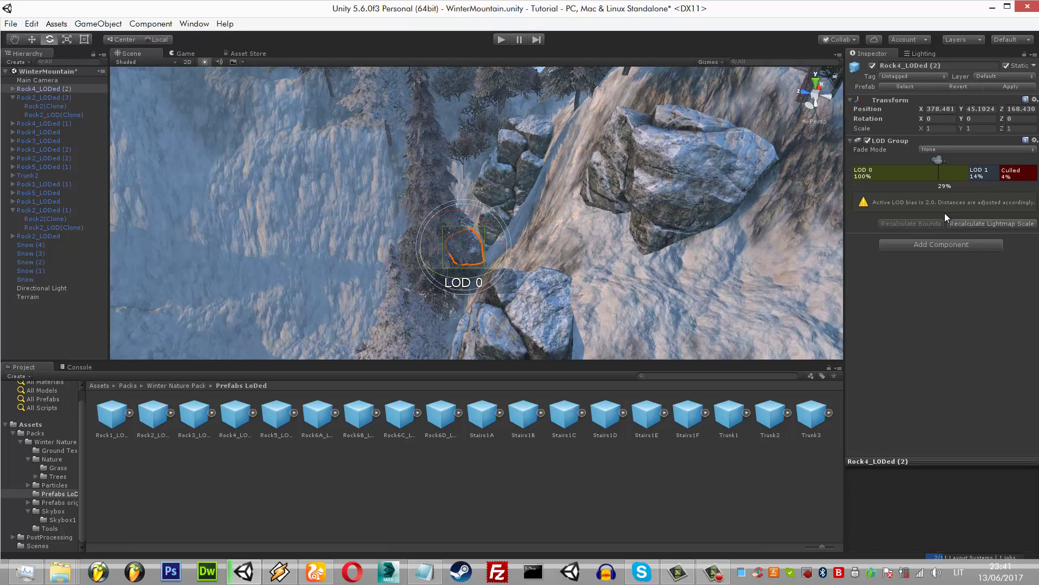
key("r")
key("w")
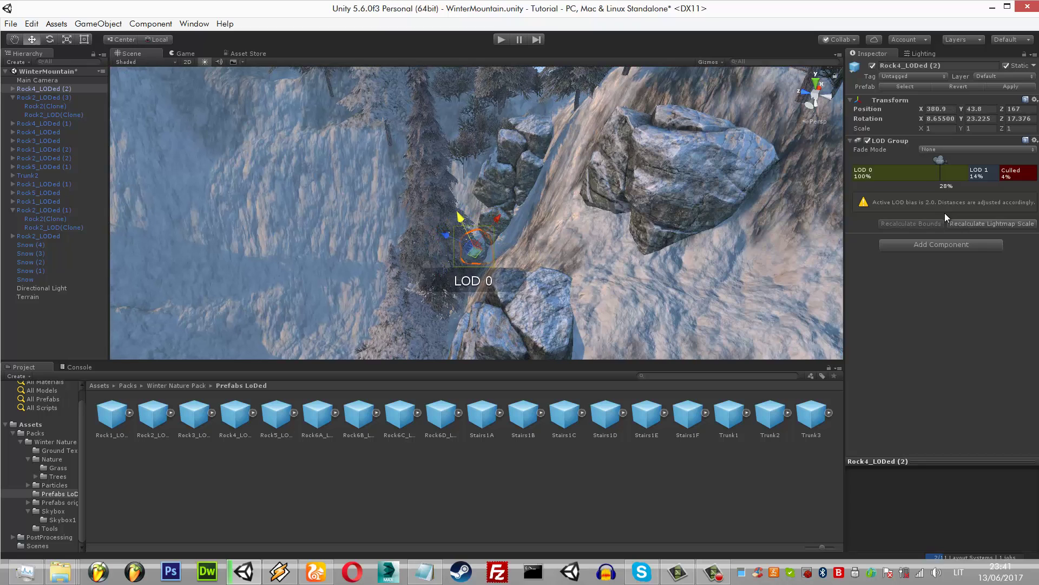
key("ctrl+2")
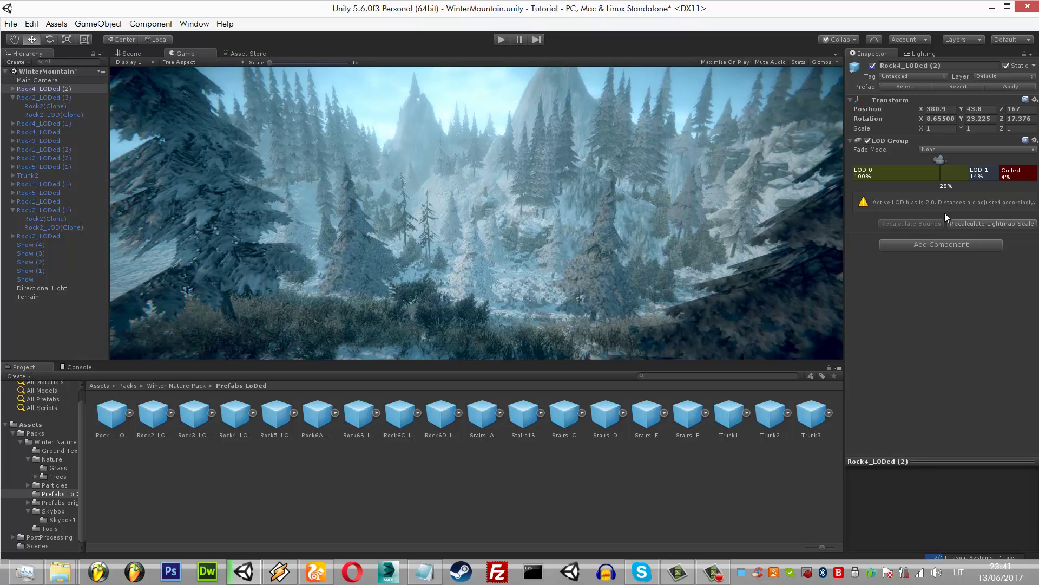
- Frame the scene view closely on the Rock2_LODed (3) rock at the cliff
key("ctrl+1")
key("Down")
key("f")
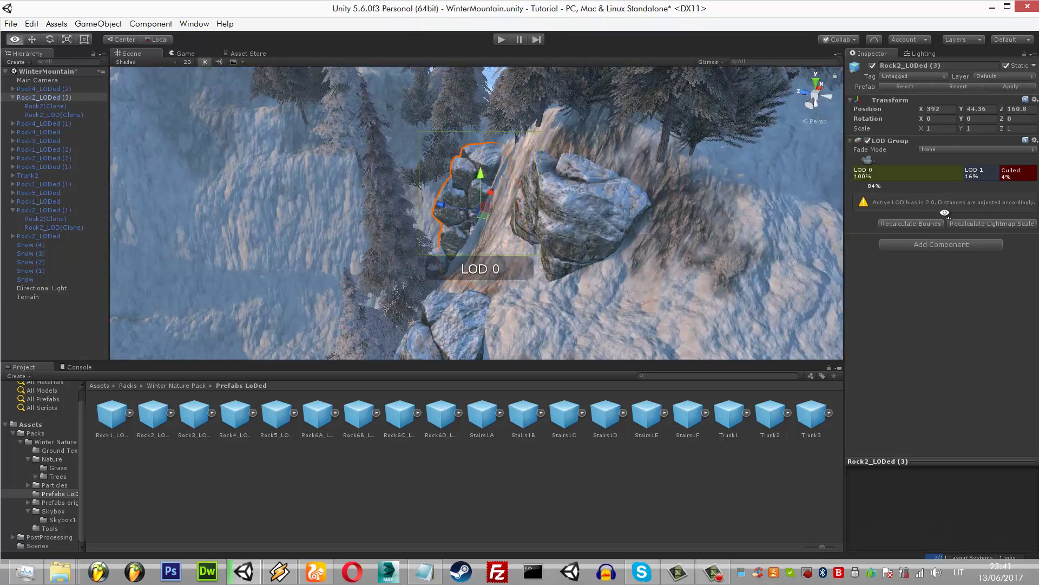
key("Up")
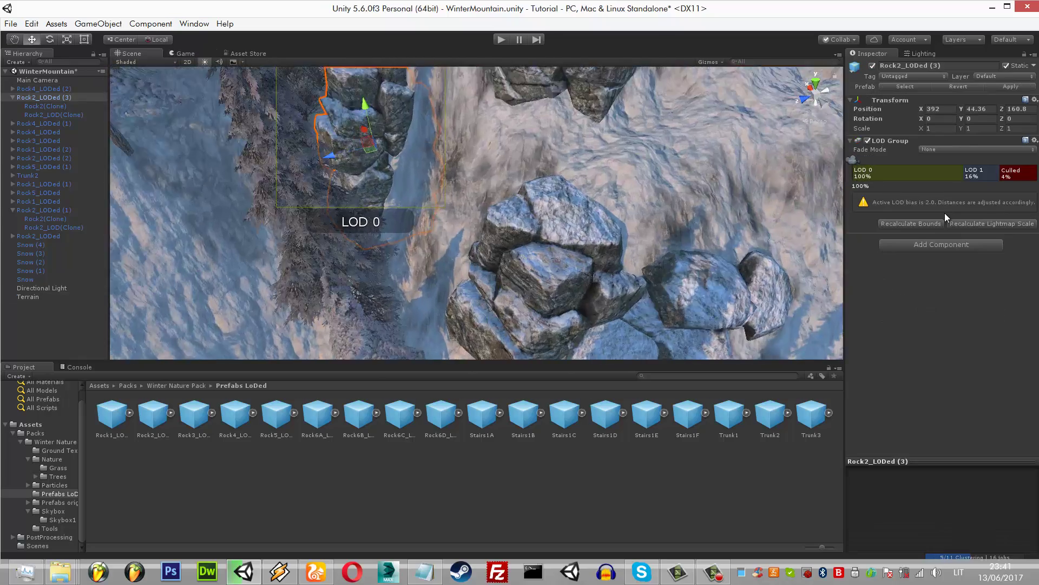
key("Up")
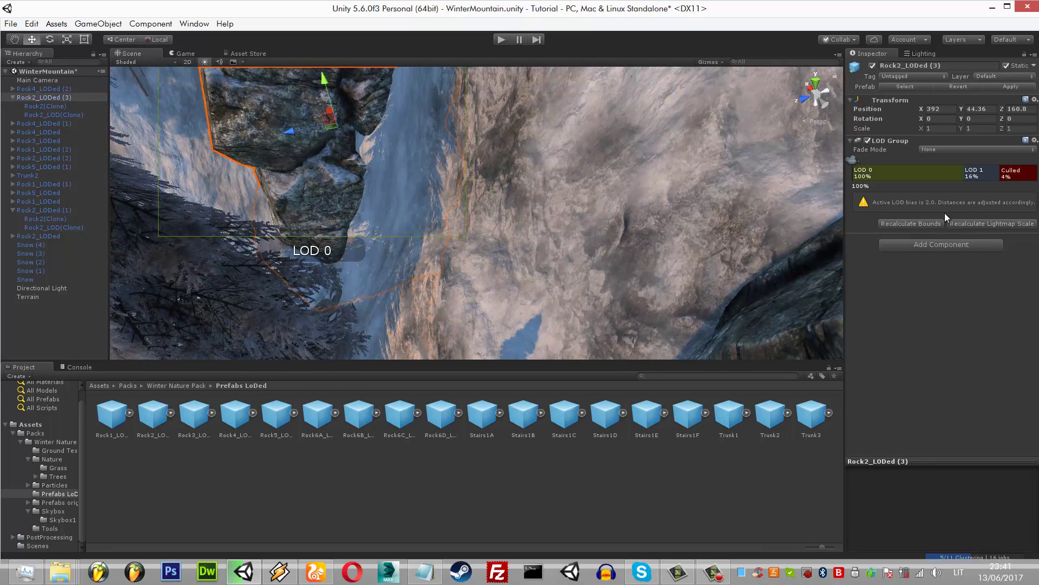
key("ctrl+z")
key("ctrl+z")
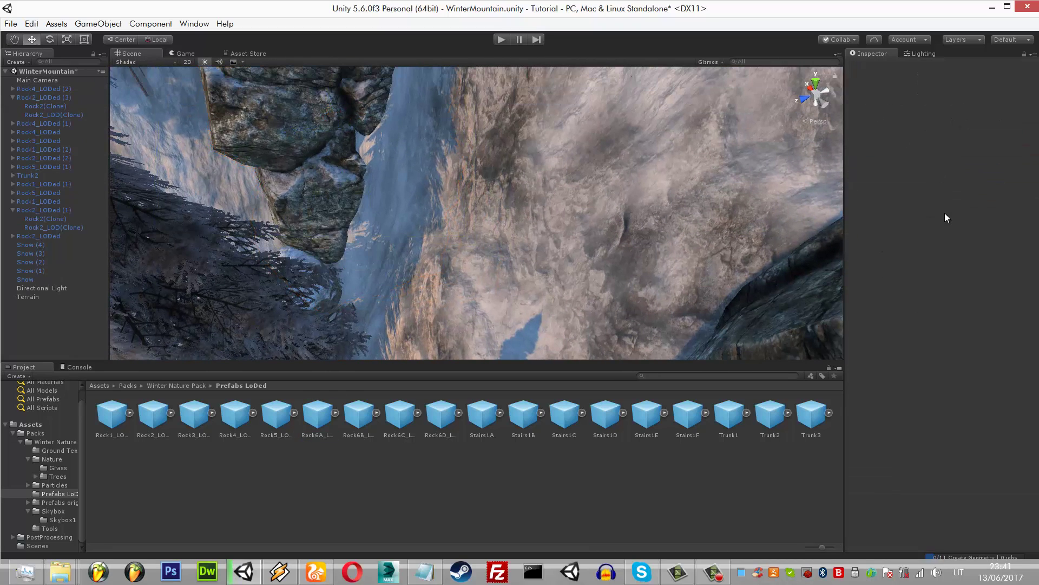
- Duplicate the rock as Rock1_LODed (3) and sink it into the cliff gap at Y 25.05
key("ctrl+y")
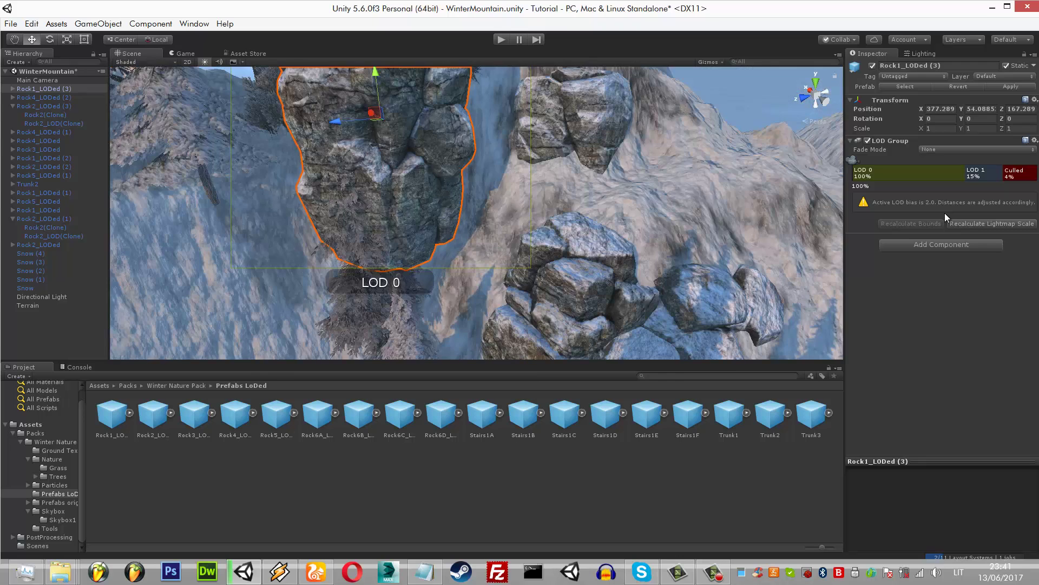
key("ctrl+z")
key("ctrl+z")
key("ctrl+z")
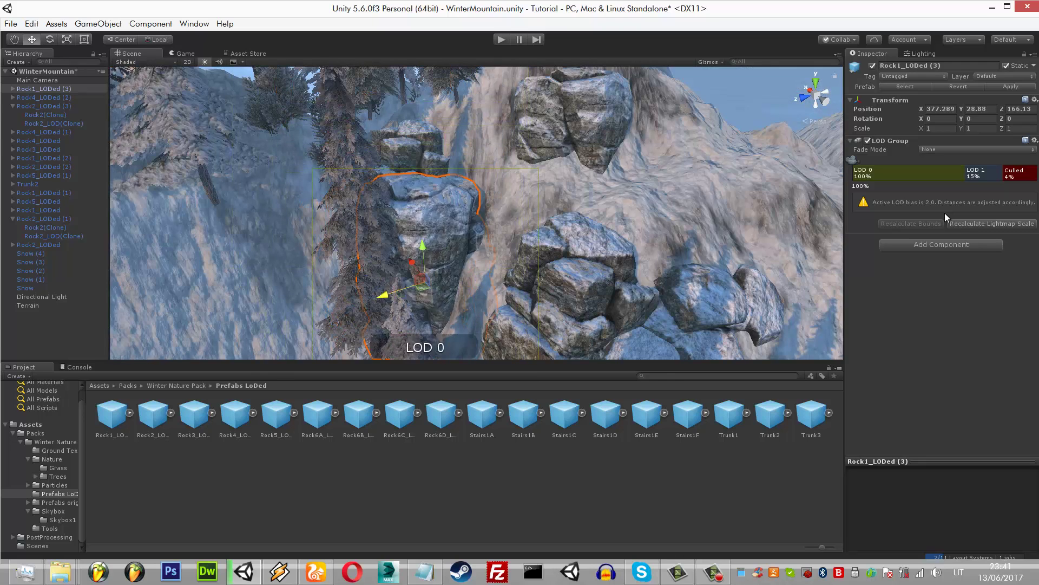
key("ctrl+z")
key("ctrl+z")
key("ctrl+z")
key("ctrl+z")
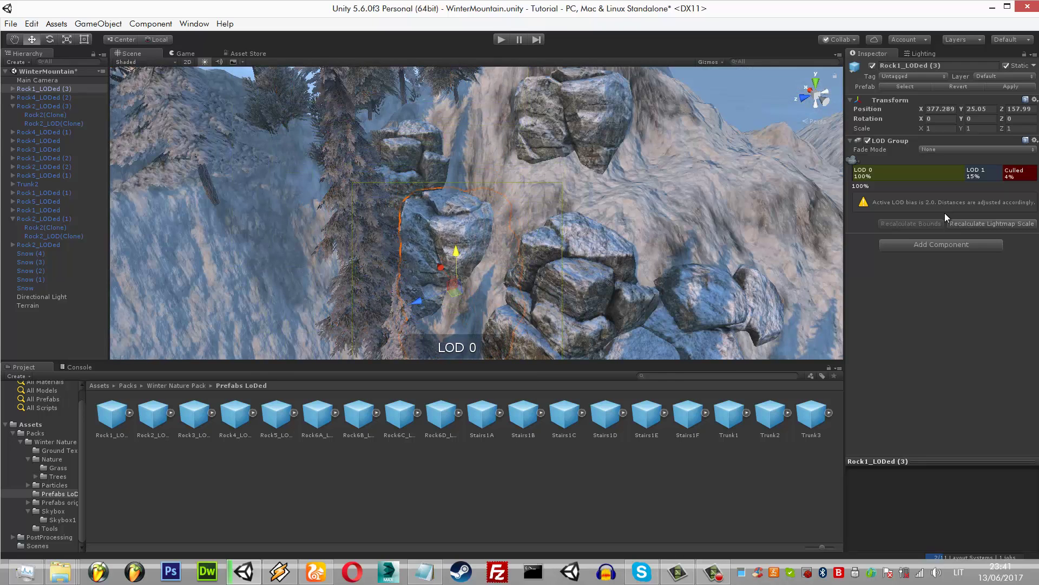
key("ctrl+z")
key("ctrl+z")
key("e")
key("ctrl+z")
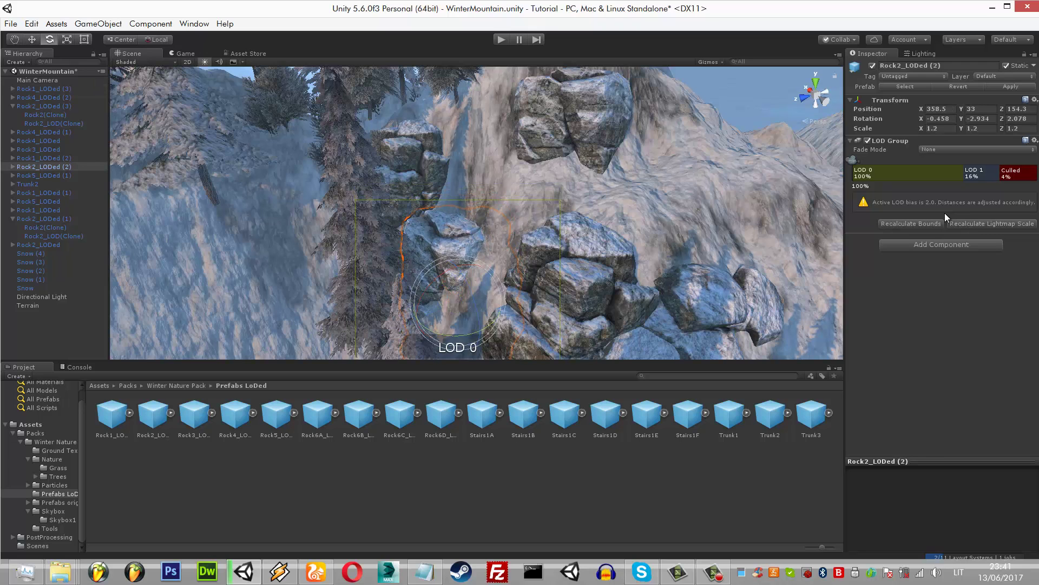
key("ctrl+2")
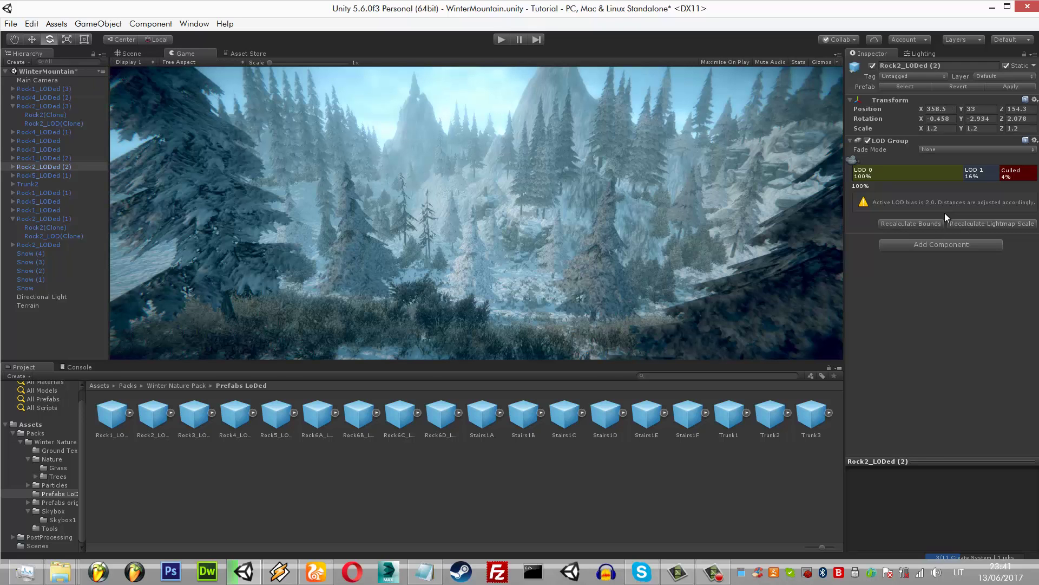
key("ctrl+1")
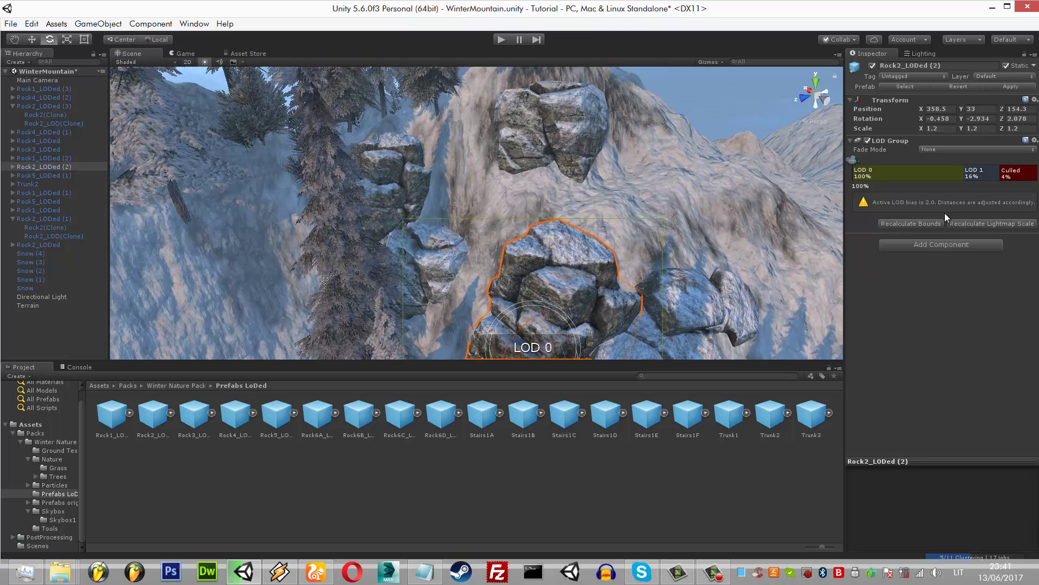
key("ctrl+z")
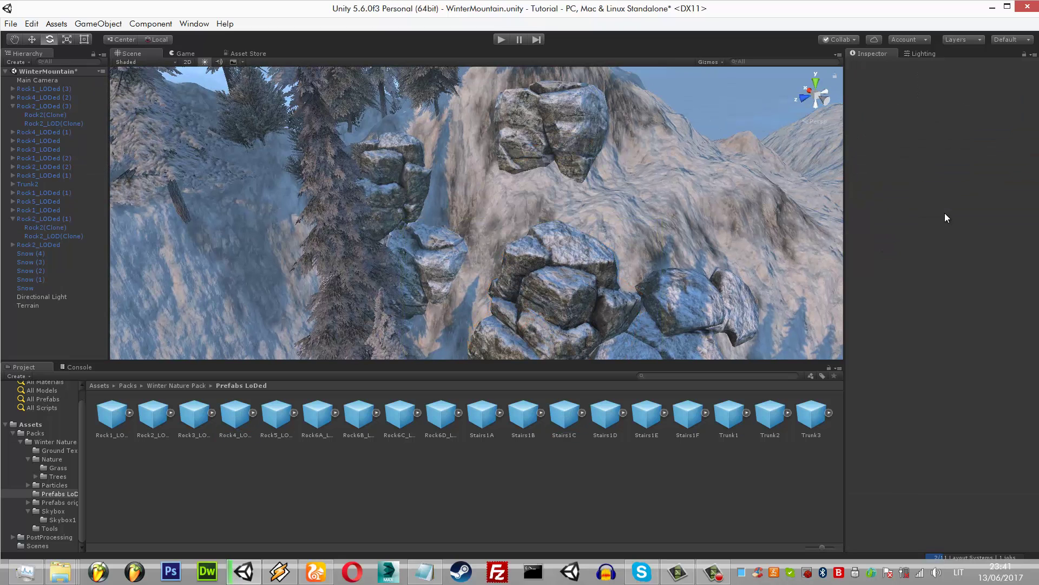
- Duplicate Rock3_LODed as Rock3_LODed (1), then move and tilt it back into the boulder pile
key("ctrl+z")
key("ctrl+z")
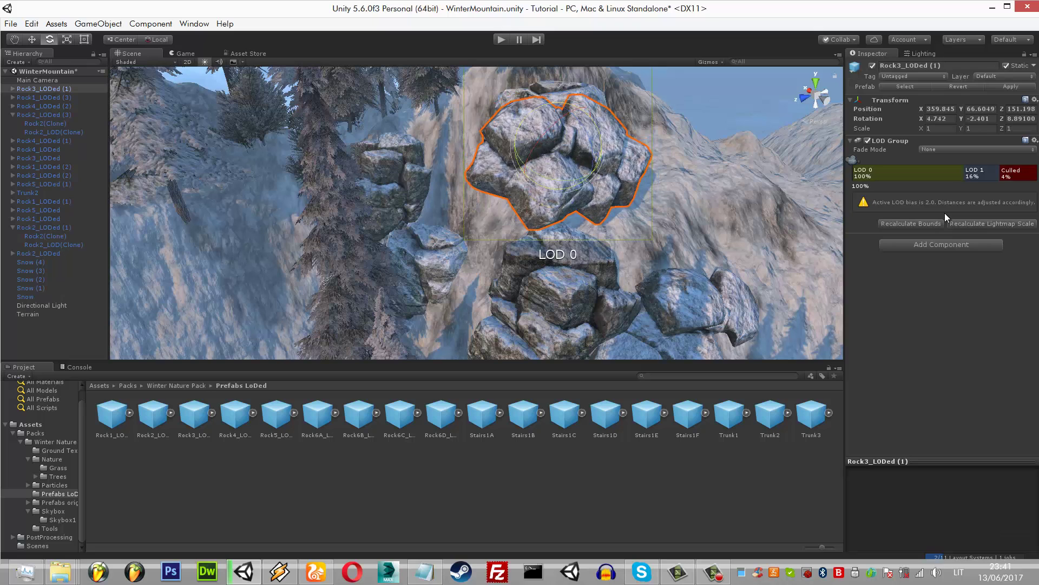
key("w")
key("ctrl+z")
key("ctrl+z")
key("ctrl+z")
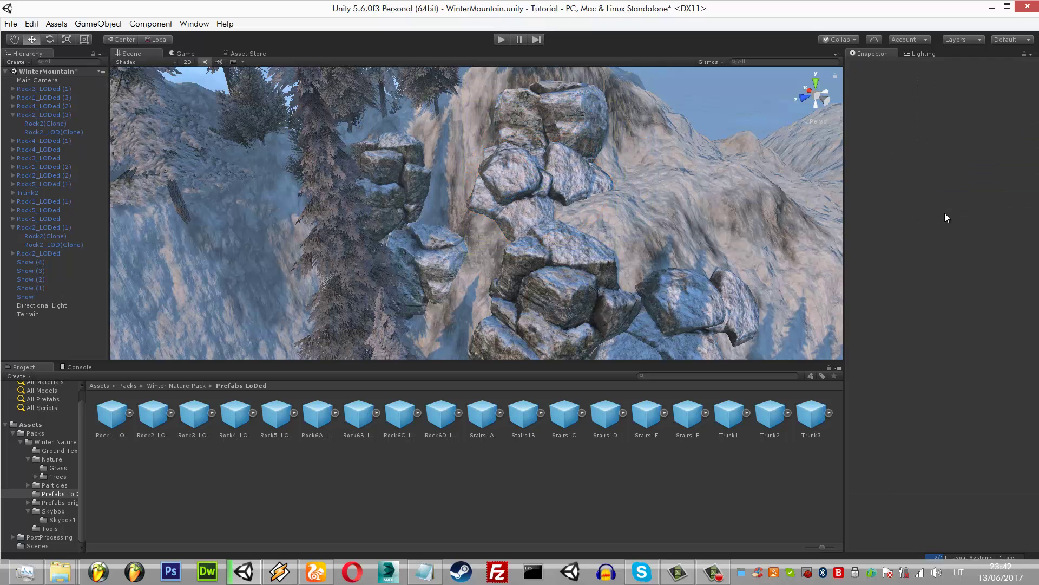
key("ctrl+z")
key("ctrl+z")
key("e")
key("ctrl+z")
key("ctrl+z")
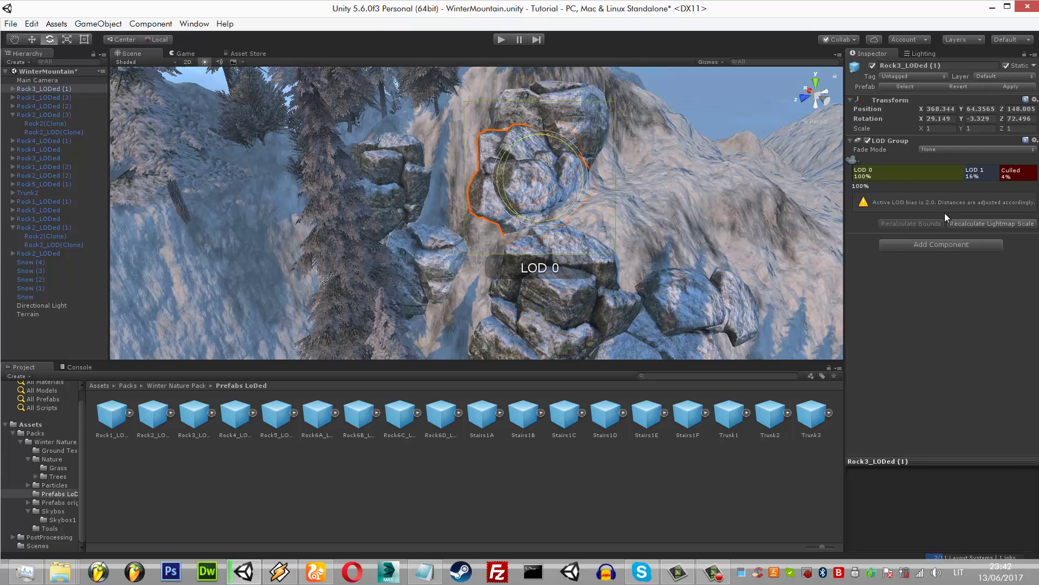
key("ctrl+z")
key("ctrl+z")
key("ctrl+z")
key("w")
key("ctrl+z")
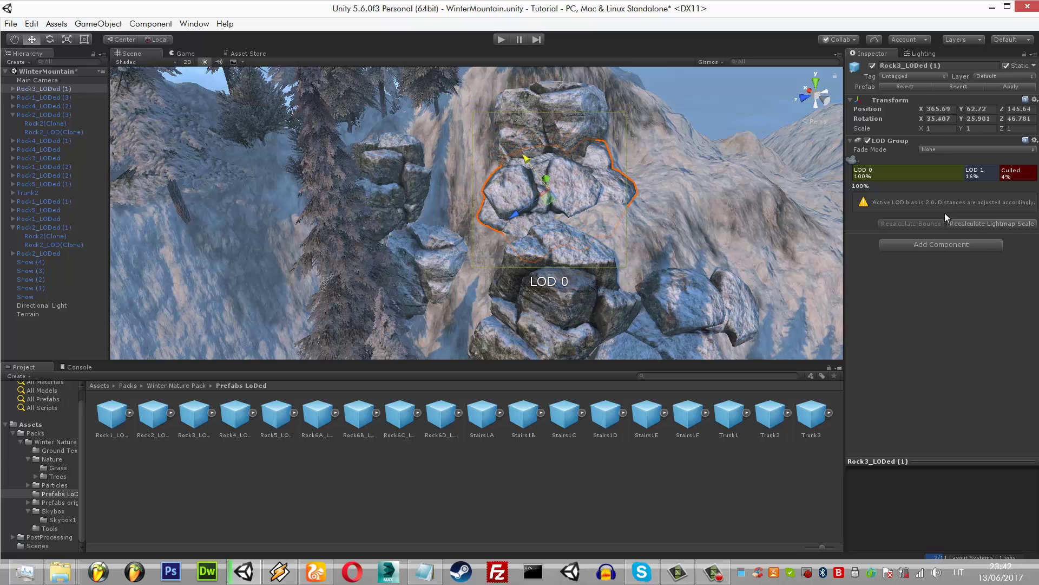
key("ctrl+z")
key("ctrl+z")
key("ctrl+z")
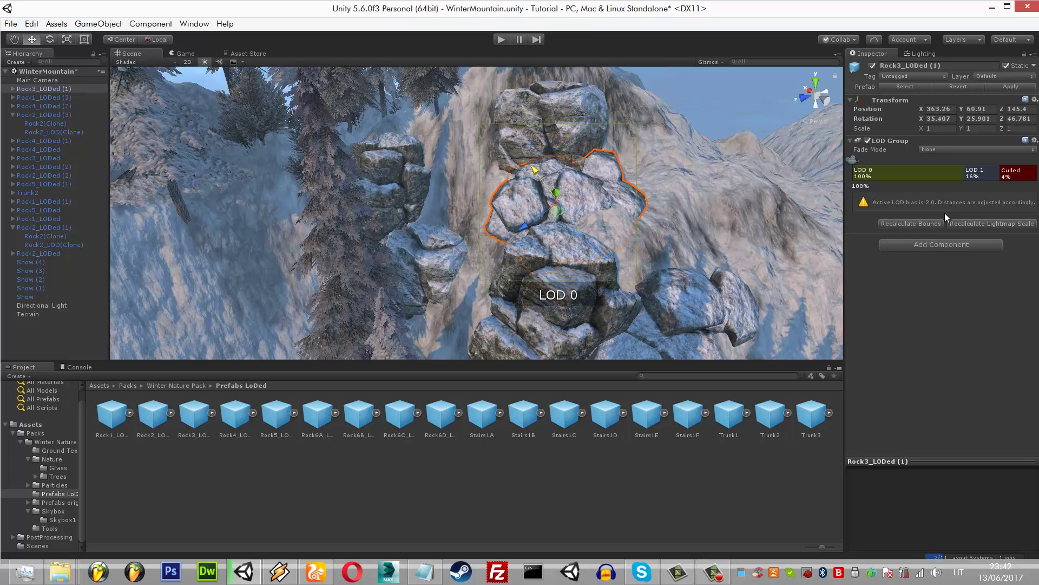
key("ctrl+z")
key("Right")
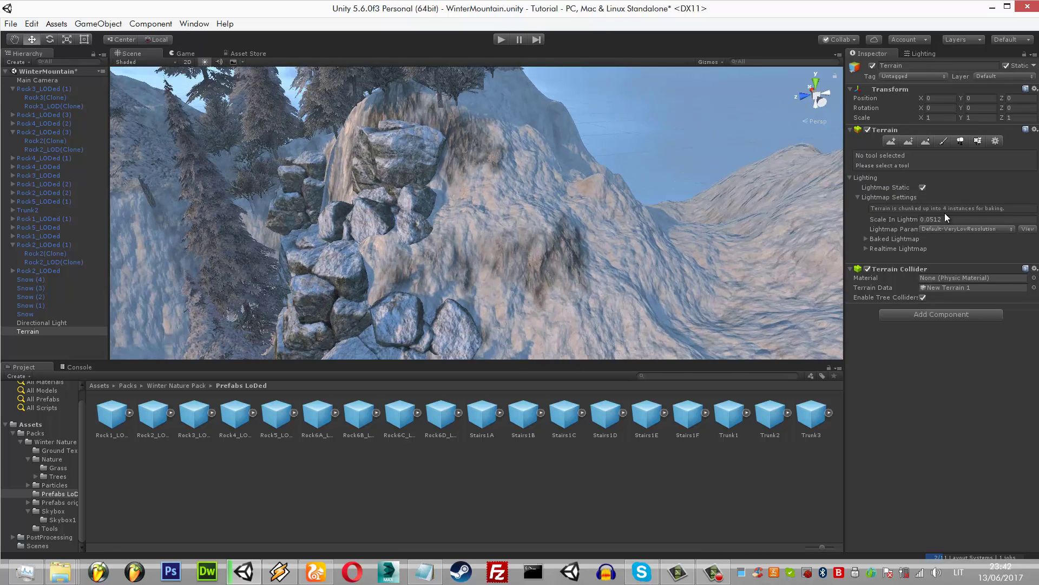
- Copy it as Rock3_LODed (2) and settle it onto the pile at about X 352.3, Y 62.31, Z 133.82
key("ctrl+z")
key("ctrl+y")
key("ctrl+y")
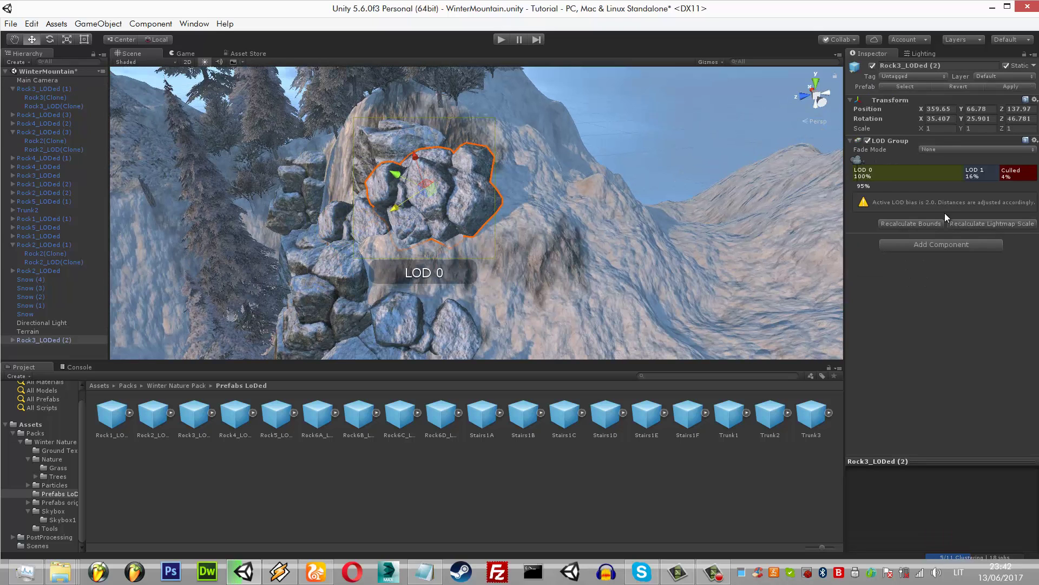
key("ctrl+y")
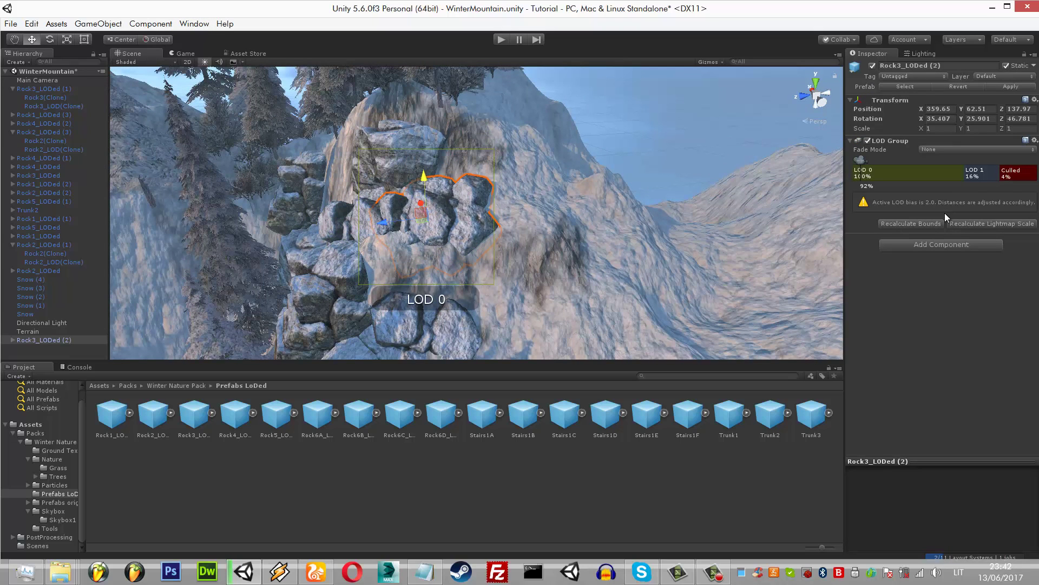
key("ctrl+y")
key("ctrl+y")
key("ctrl+y")
key("e")
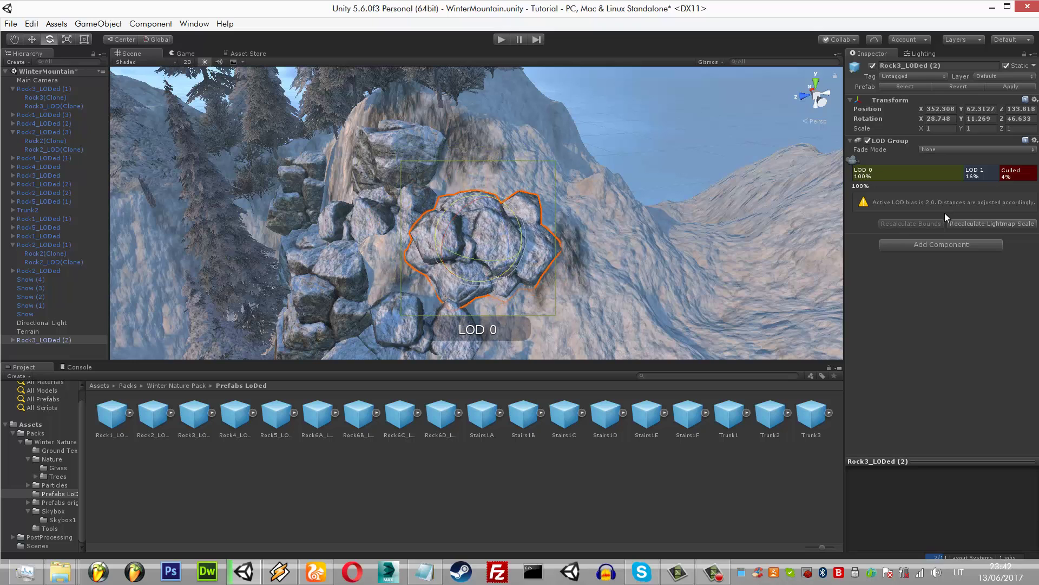
key("ctrl+z")
key("w")
key("ctrl+z")
key("ctrl+z")
key("ctrl+z")
key("ctrl+z")
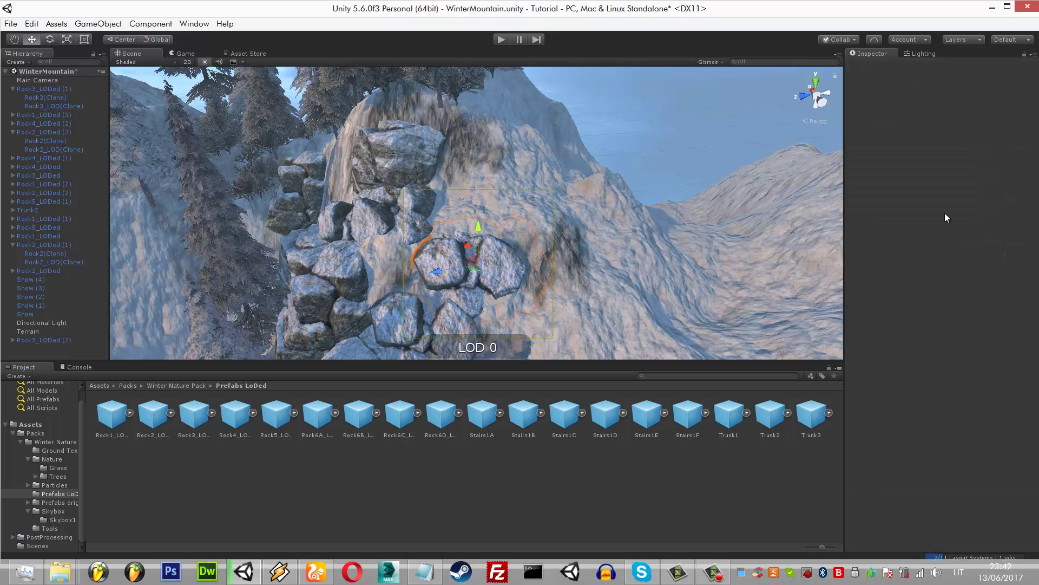
key("ctrl+2")
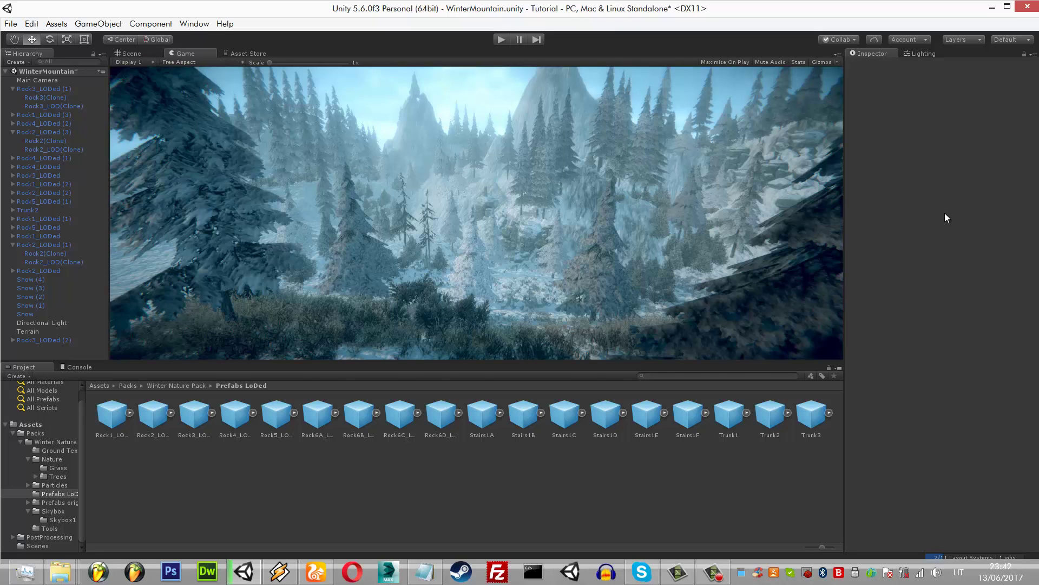
key("ctrl+1")
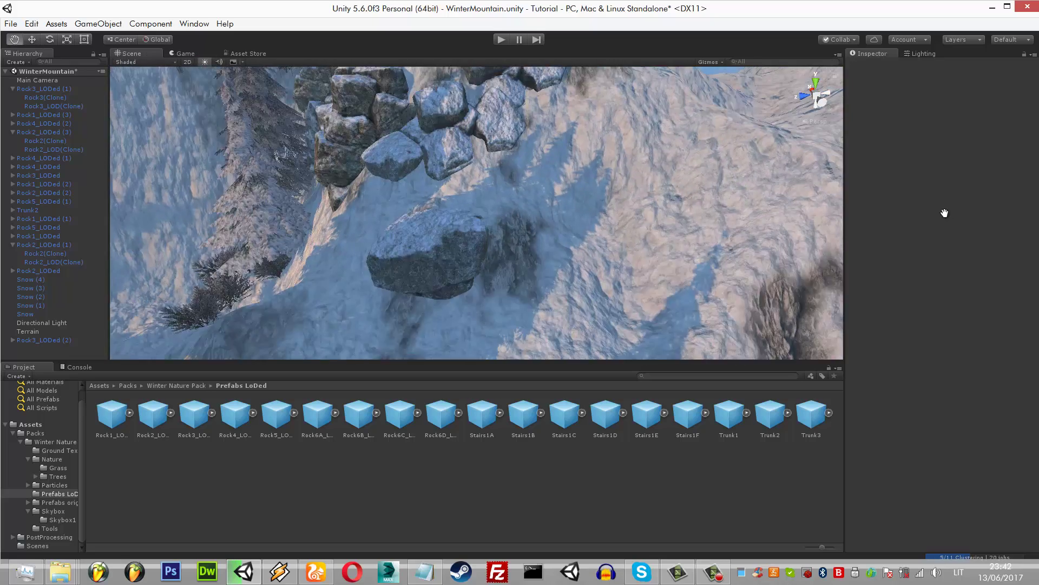
- Copy a Rock3 rock as Rock3_LODed (3), rotated about -148.7, 389.3, -223.4, lower on the slope
key("ctrl+z")
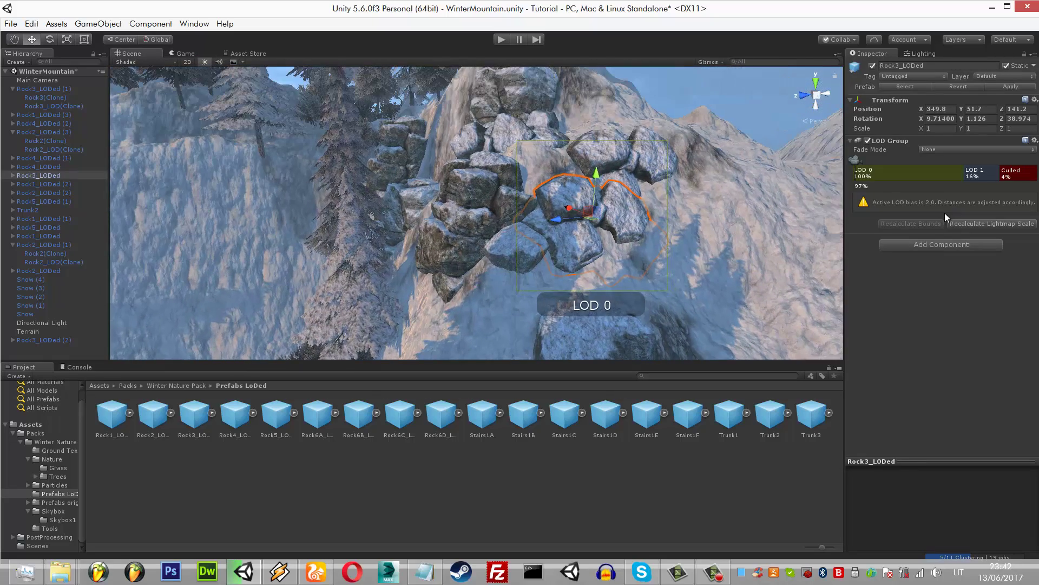
key("ctrl+y")
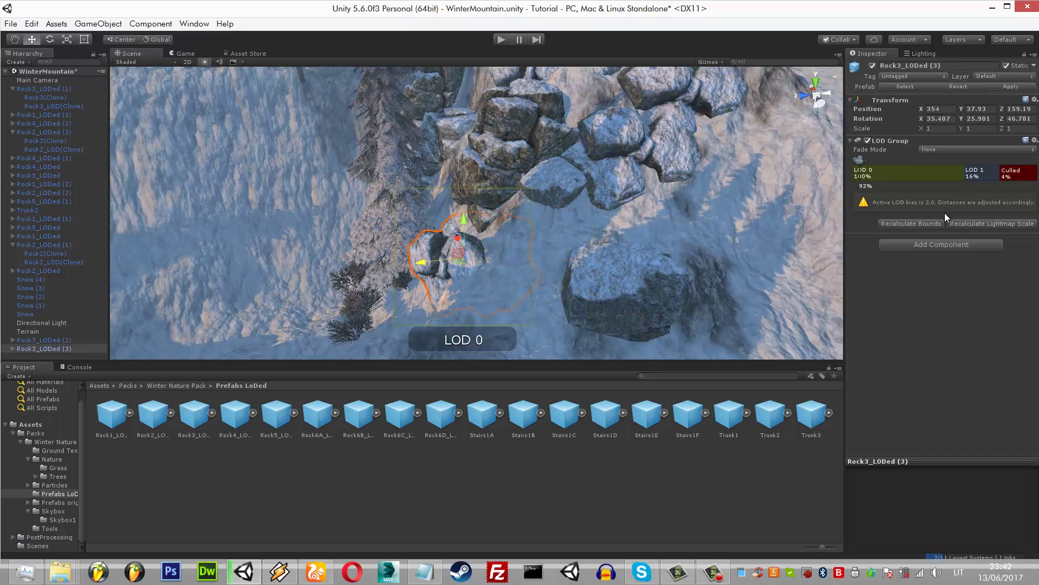
key("e")
key("ctrl+z")
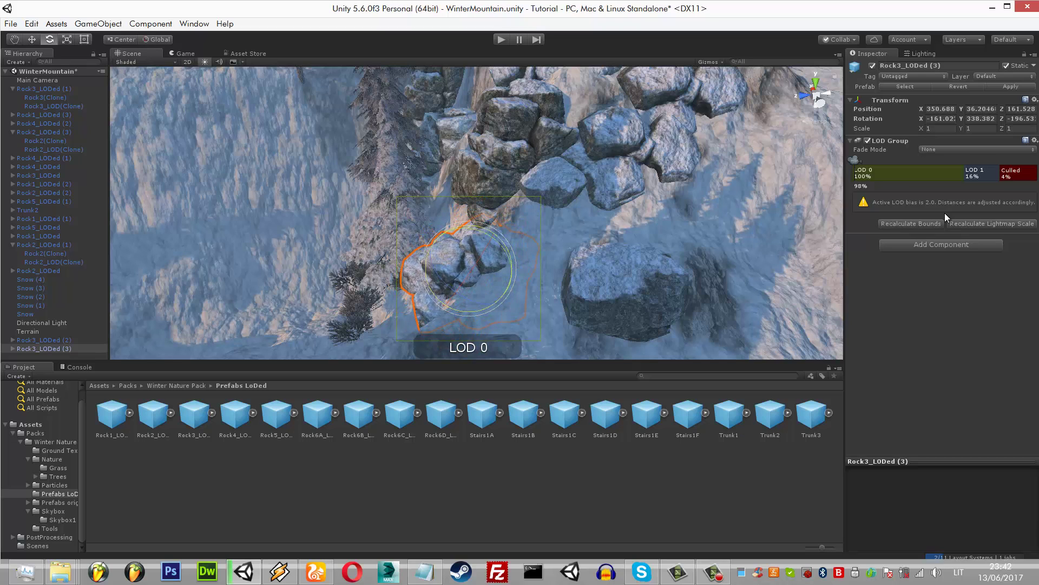
key("w")
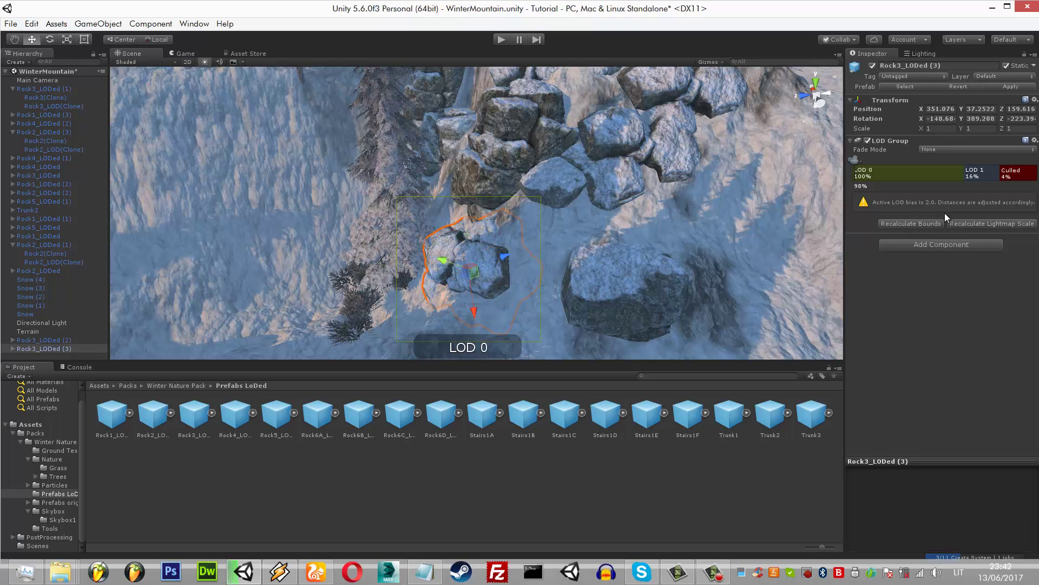
- Paint a test patch of Tree_9B pines on the terrain at brush size 33.8, reviewing it in-game
key("Up")
key("Up")
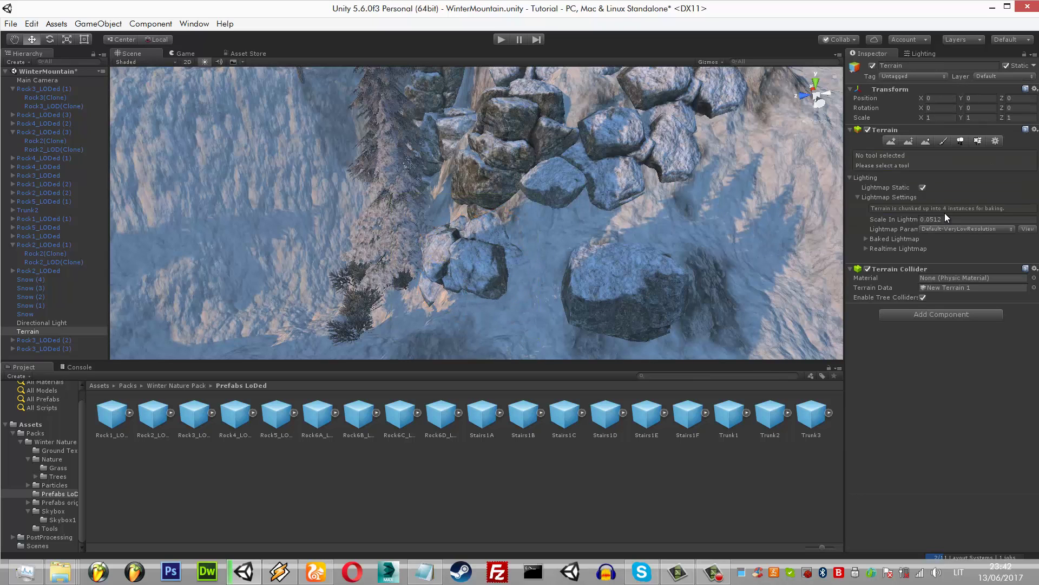
key("ctrl+2")
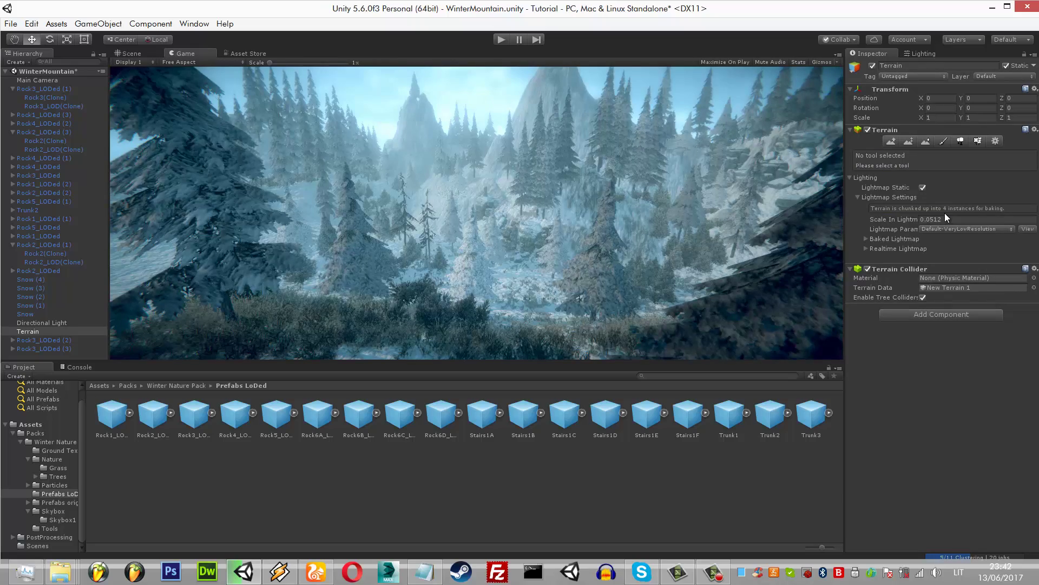
key("ctrl+1")
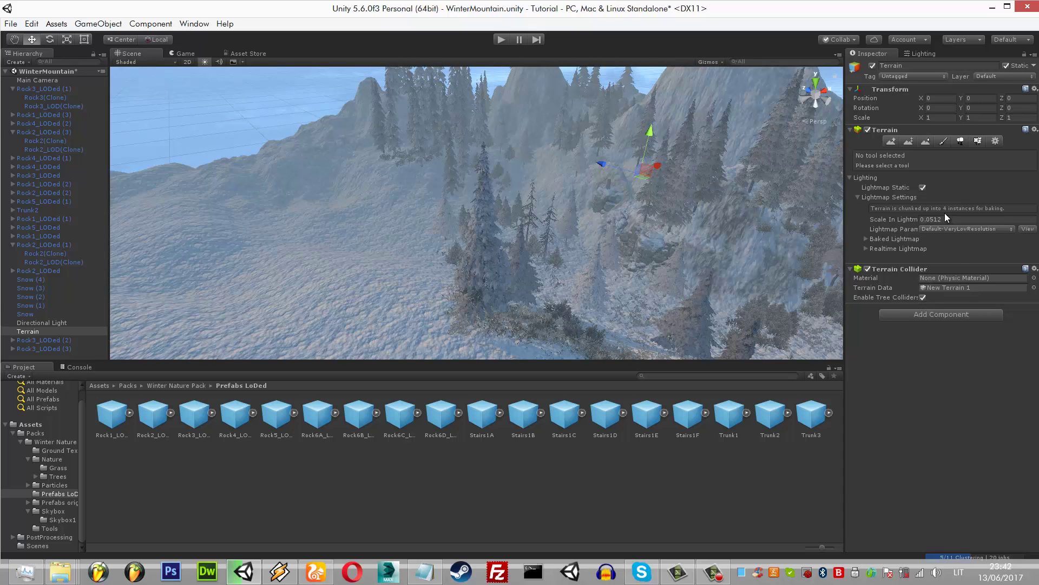
key("F5")
left_click(945, 215)
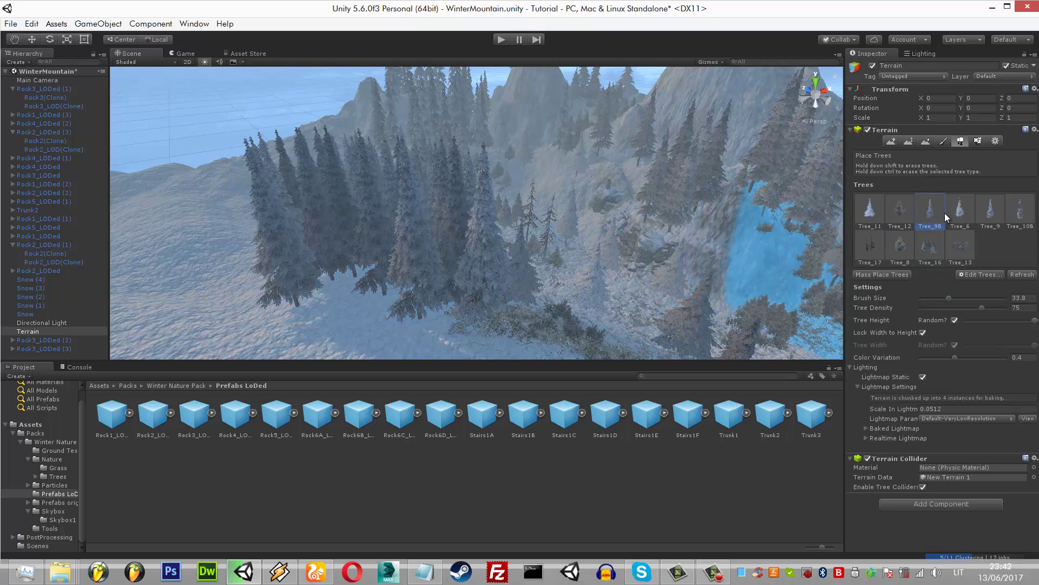
key("ctrl+2")
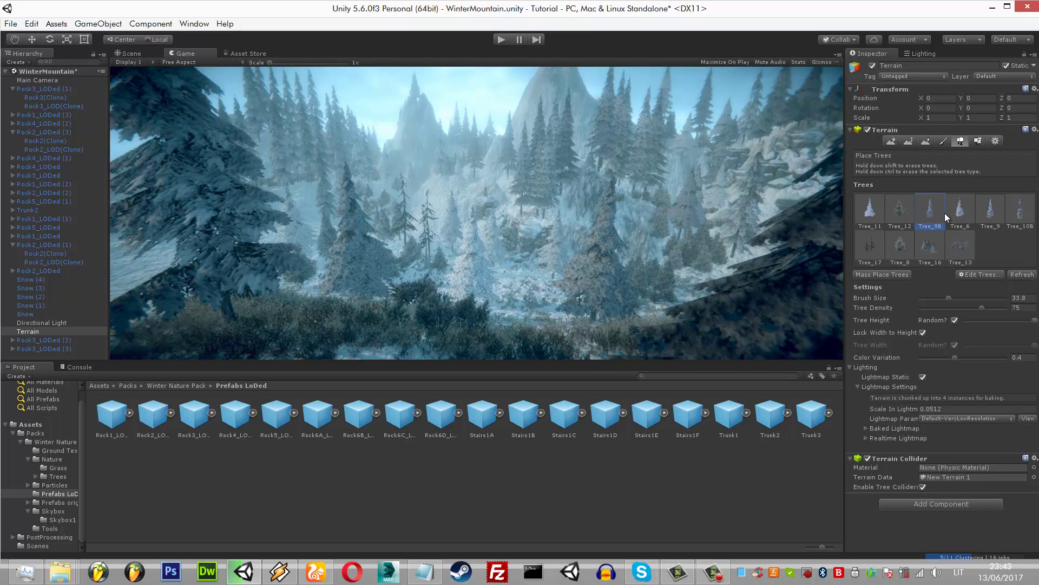
key("ctrl+1")
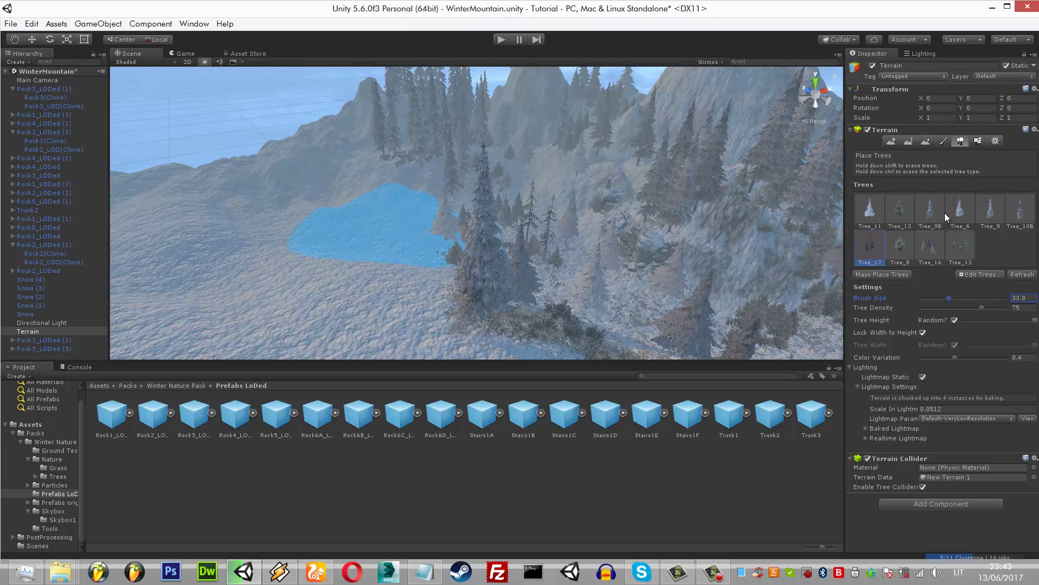
key("ctrl+2")
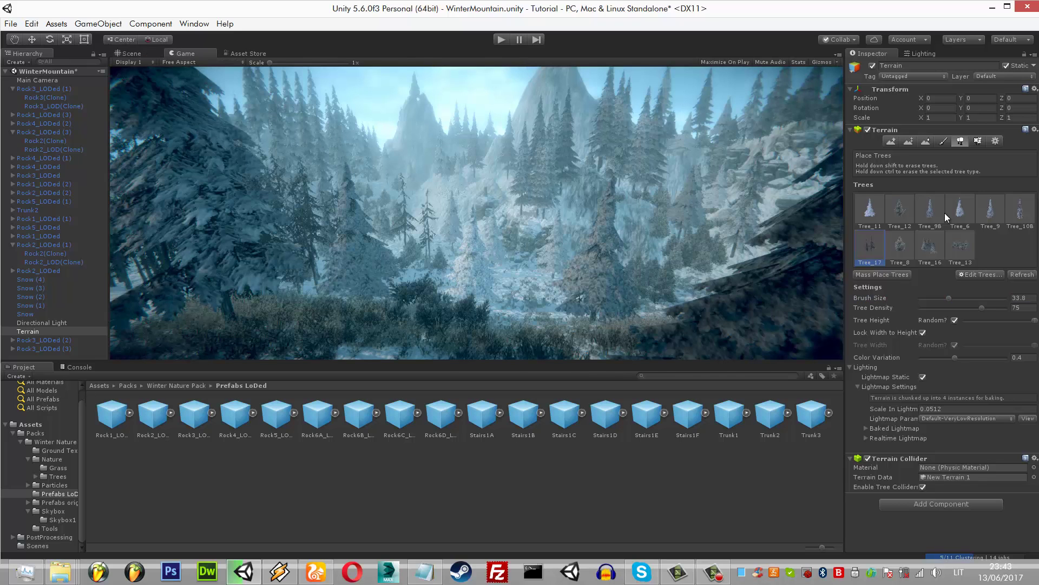
key("ctrl+1")
- Erase the dense tree cluster, drop tree density to 36 and paint sparse Tree_10B pines
left_click(373, 216, "shift")
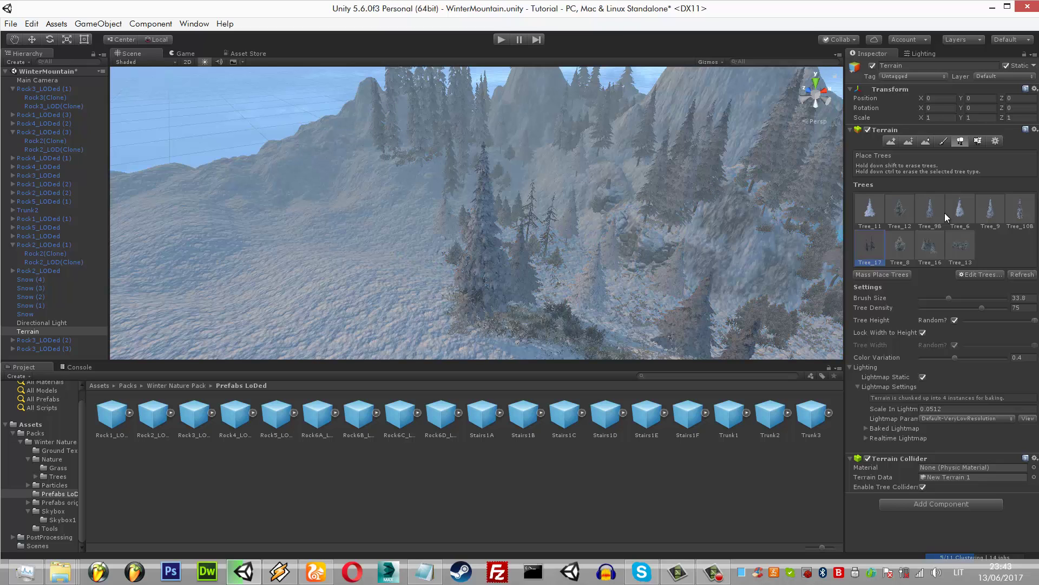
left_click(1020, 211)
left_click(369, 222)
left_click(379, 227, "shift")
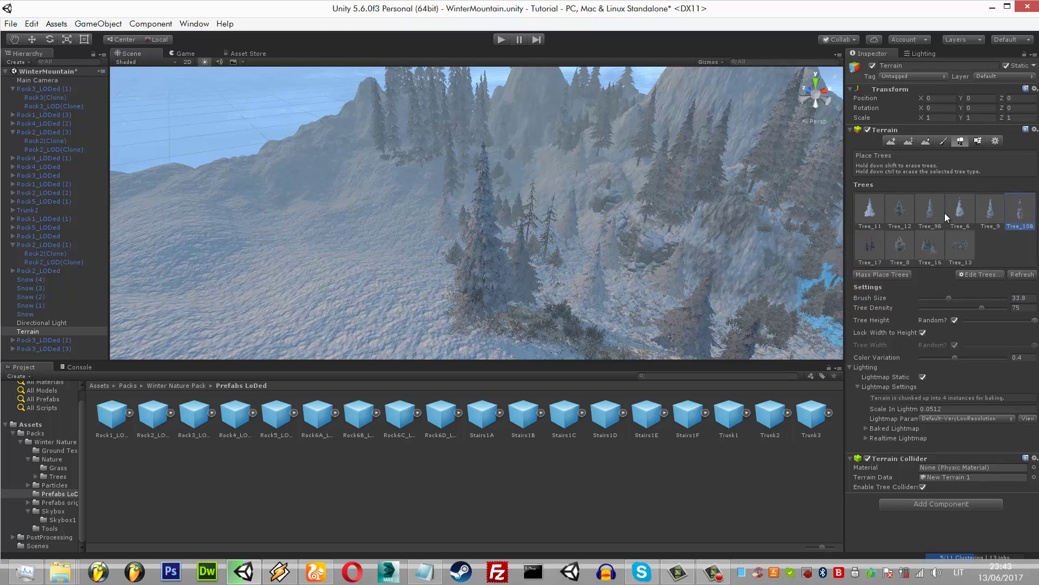
left_click_drag(981, 307, 945, 307)
left_click(411, 243)
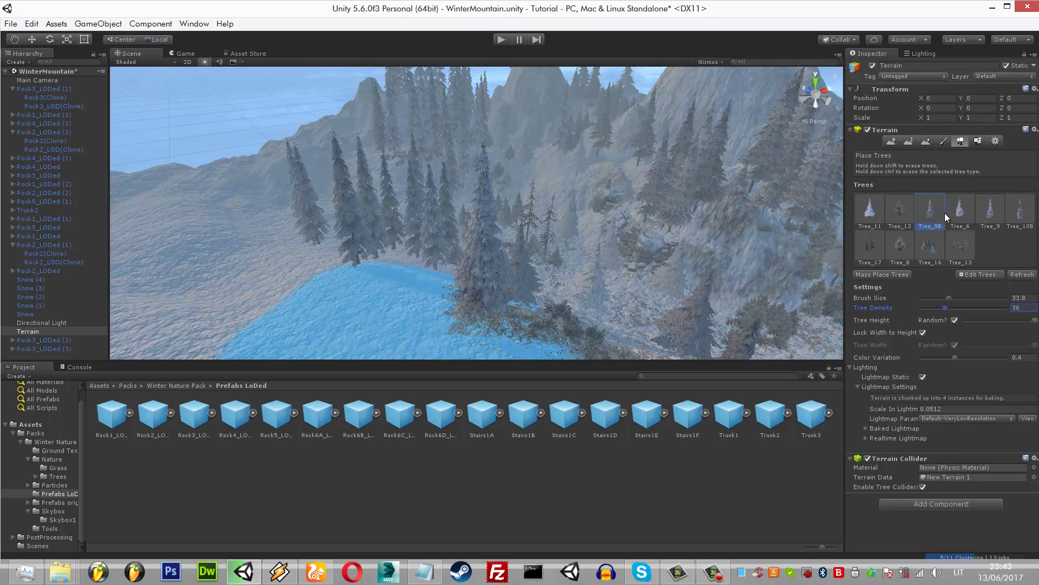
- Add Tree_9B pines lower left and Tree_17 pines toward the right, removing dark bare trees
left_click(325, 314)
left_click(945, 217)
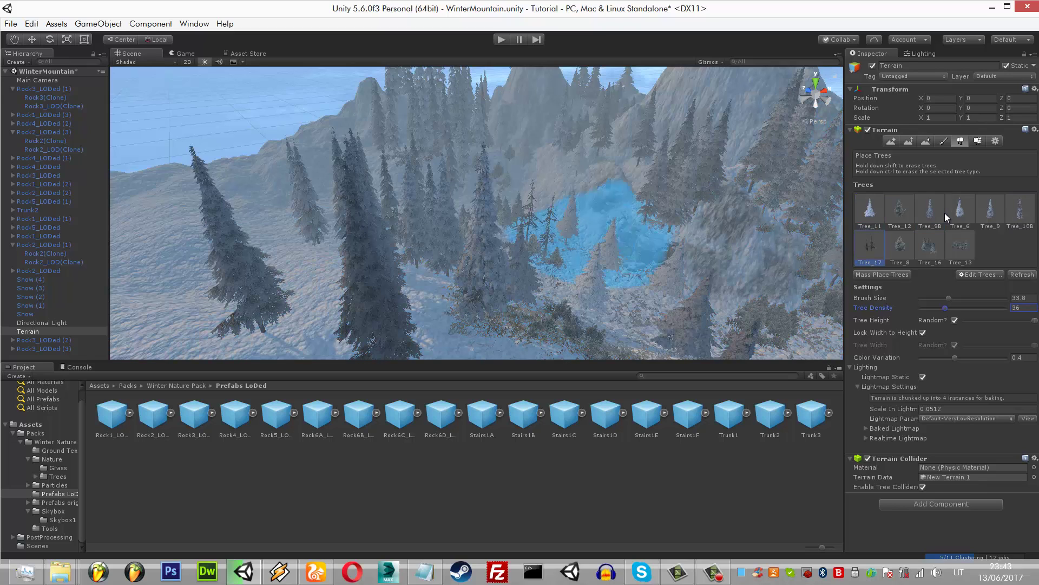
left_click(870, 246)
left_click(471, 308, "shift")
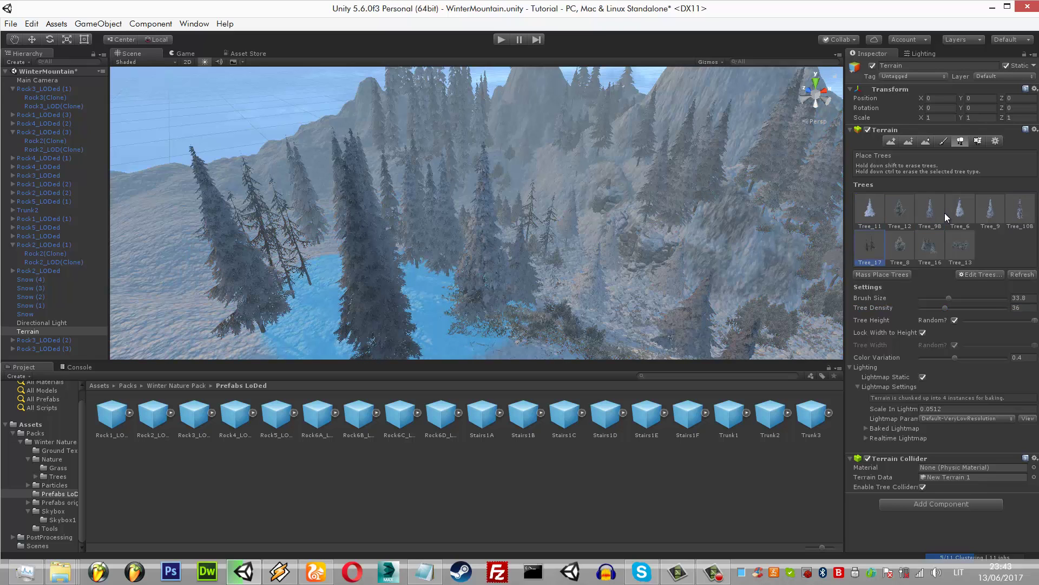
left_click(341, 189)
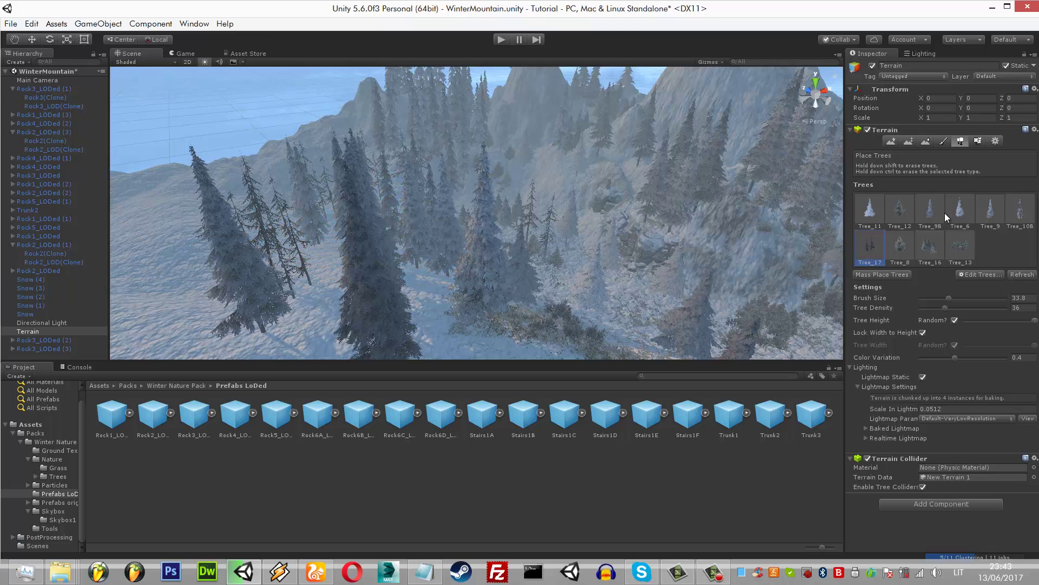
key("ctrl+2")
key("ctrl+1")
- Paint Tree_6, Tree_10B and Tree_9 pines across the middle, right and lower-left slope
left_click(946, 216)
left_click(301, 187)
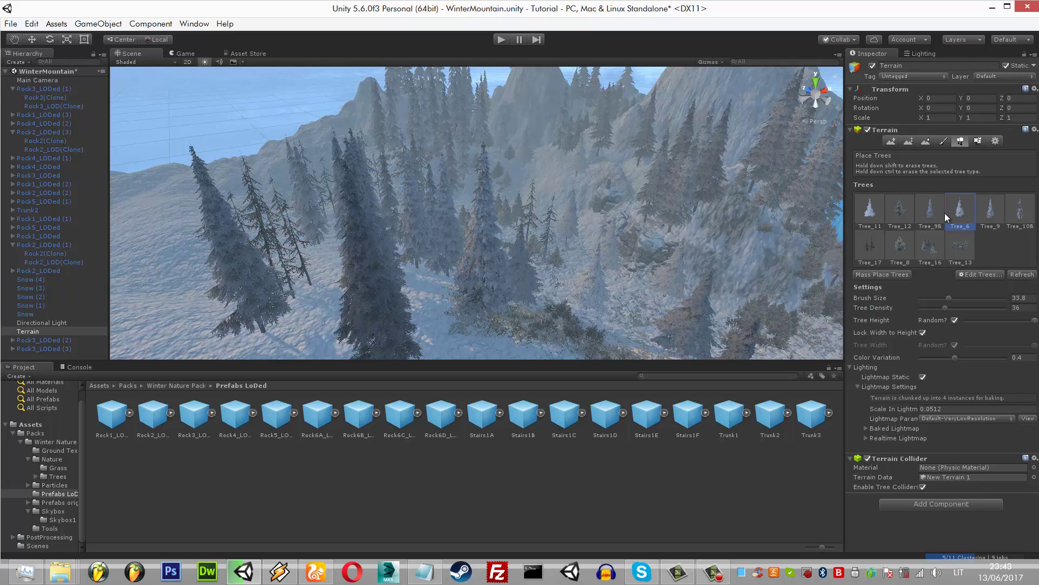
left_click(1023, 308)
left_click(1020, 211)
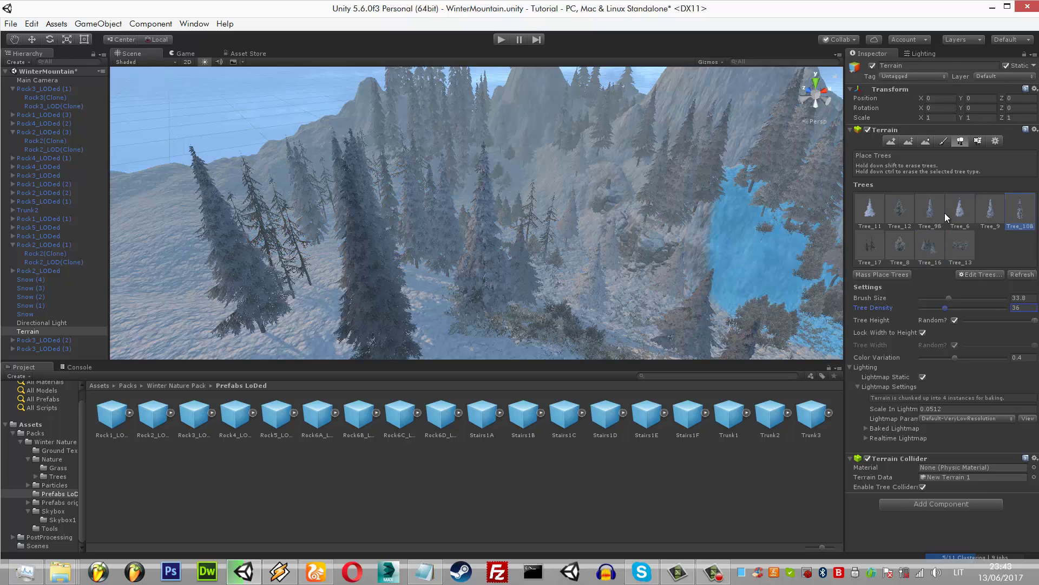
left_click(990, 211)
left_click(325, 233)
left_click_drag(303, 260, 162, 156)
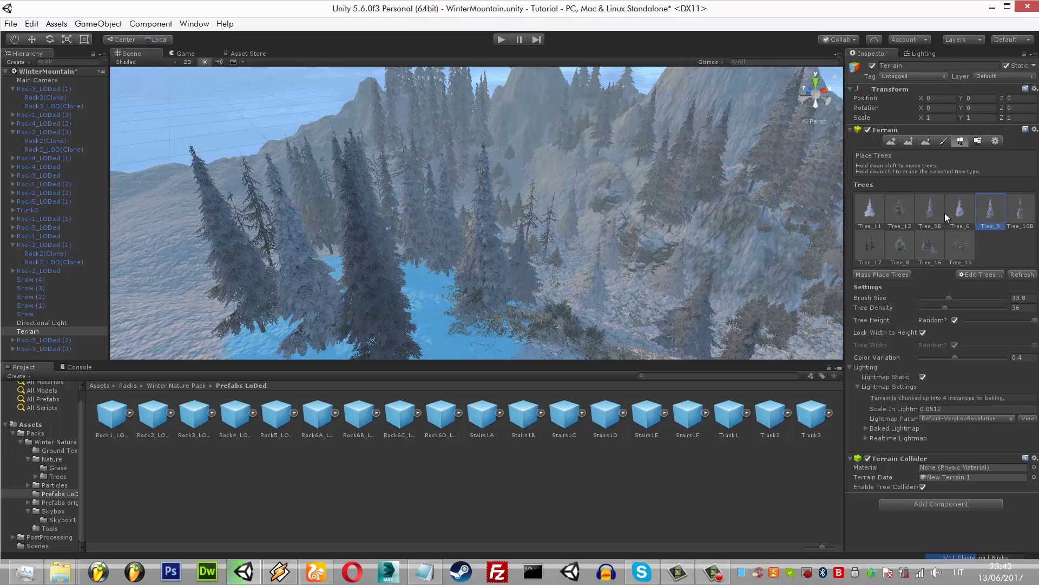
left_click(183, 53)
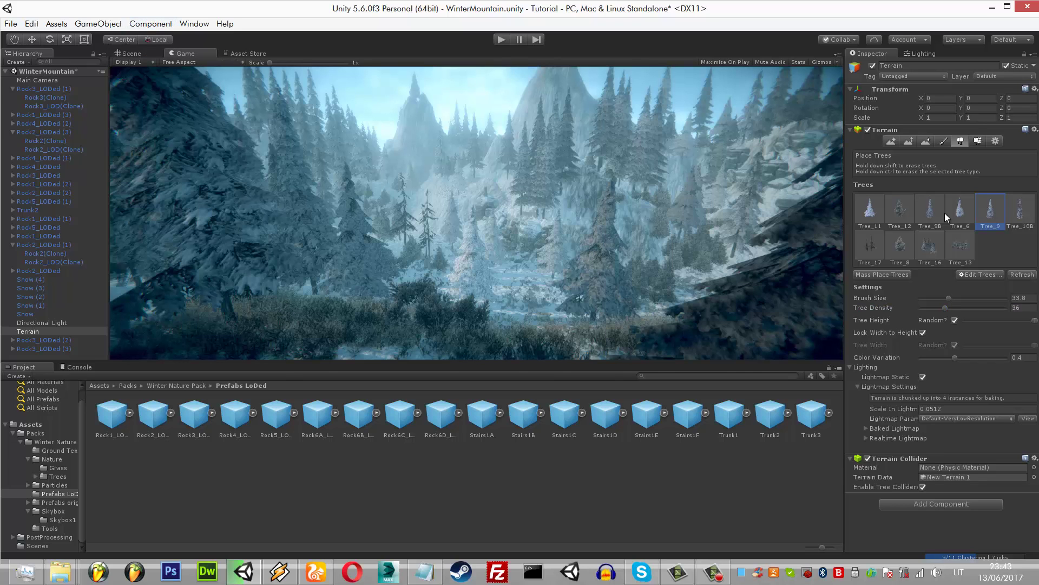
key("ctrl+1")
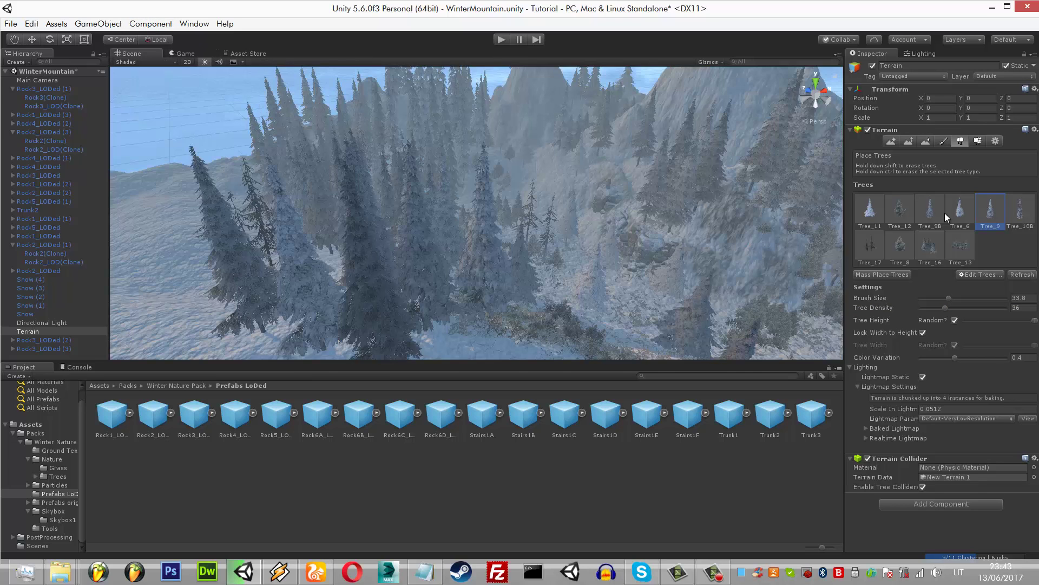
- Fill the brushed area with Tree_11 pines, check the game view, then stop placing trees
key("ctrl+2")
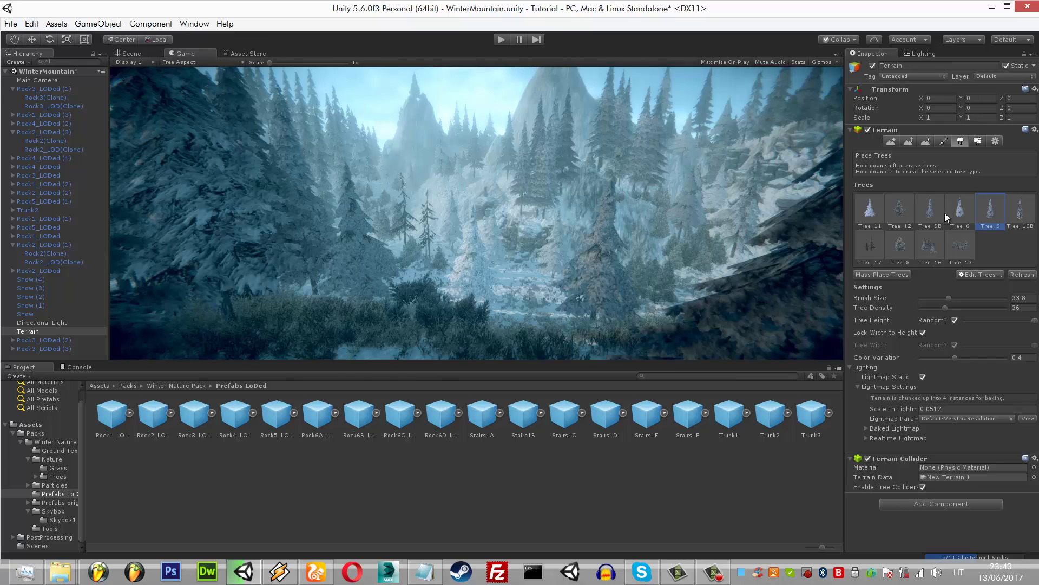
key("ctrl+1")
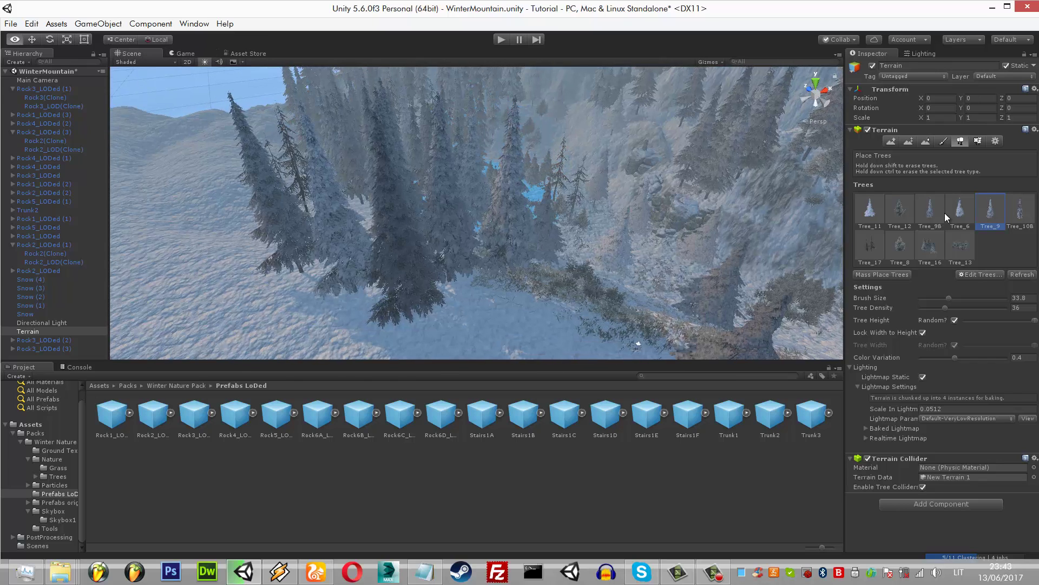
key("ctrl+z")
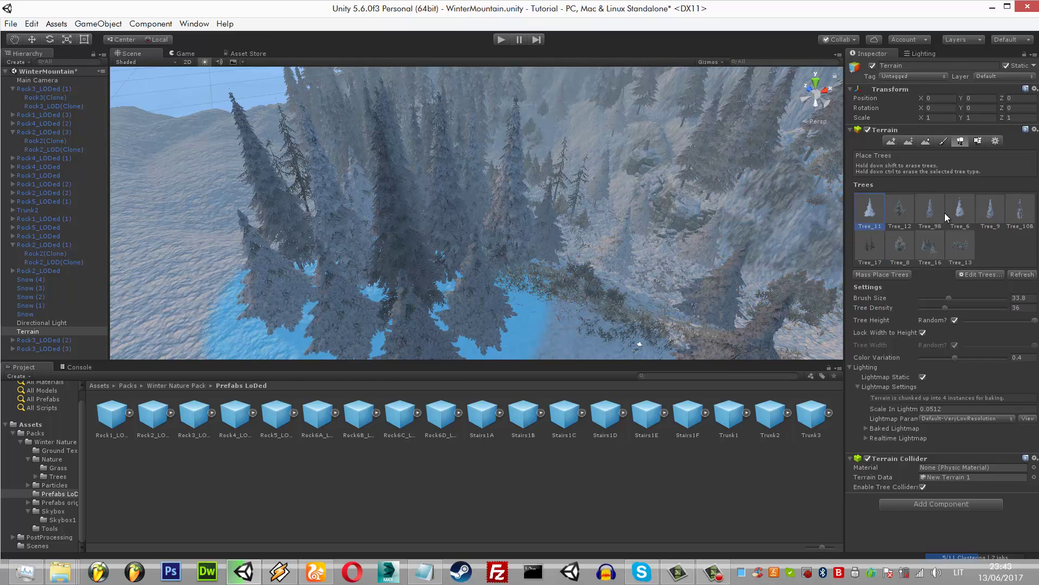
key("ctrl+2")
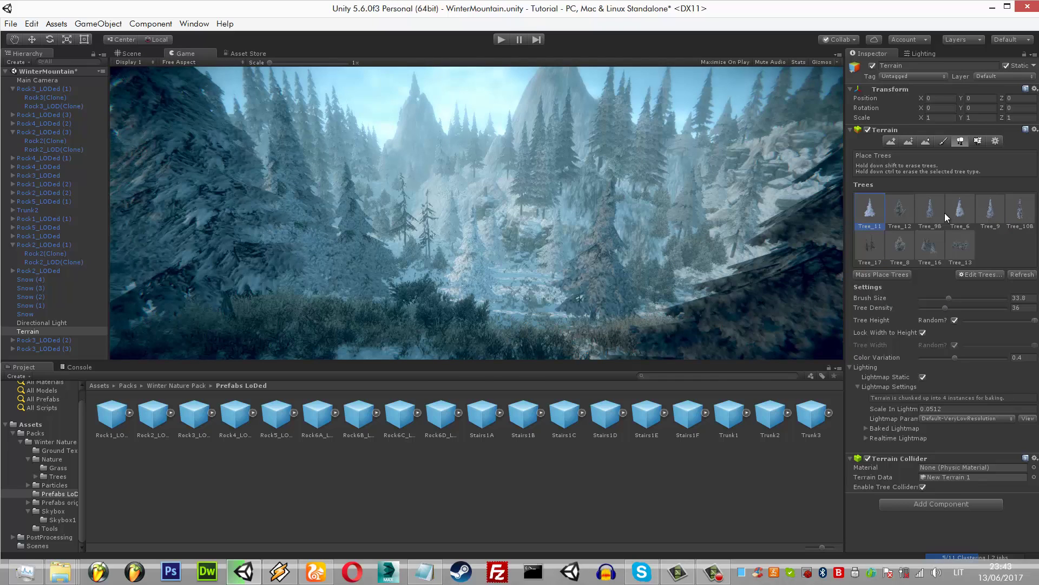
key("ctrl+1")
key("w")
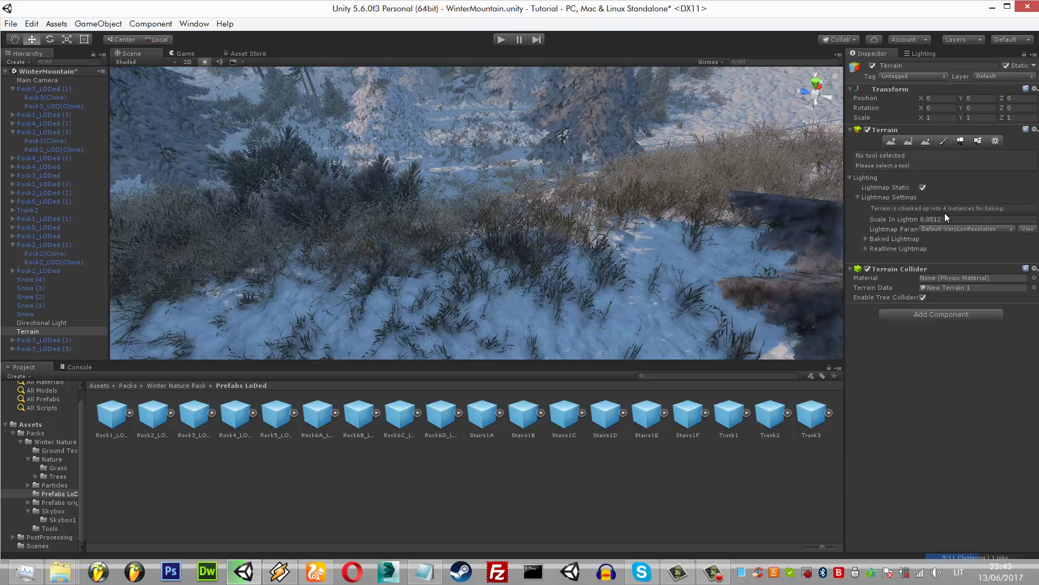
- Drop the Trunk1 log prefab onto the snowy clearing
left_click(770, 414)
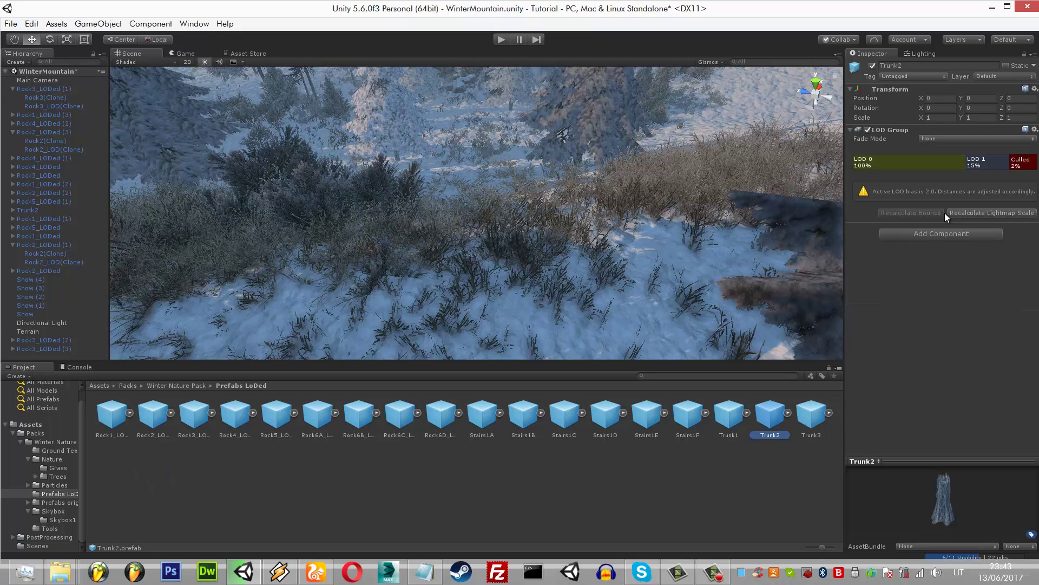
key("Right")
key("Left")
key("Left")
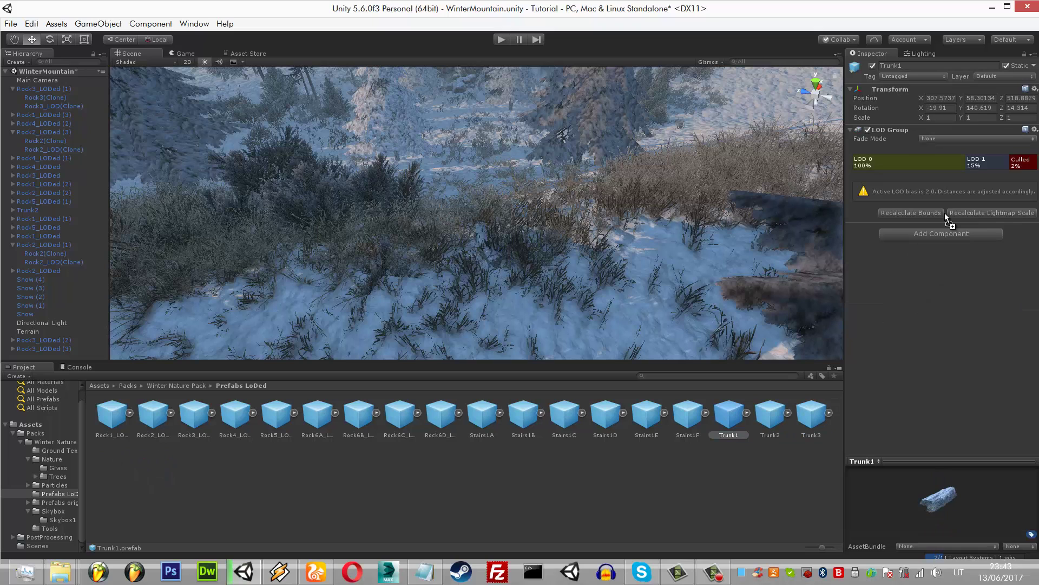
left_click_drag(945, 216, 484, 239)
key("e")
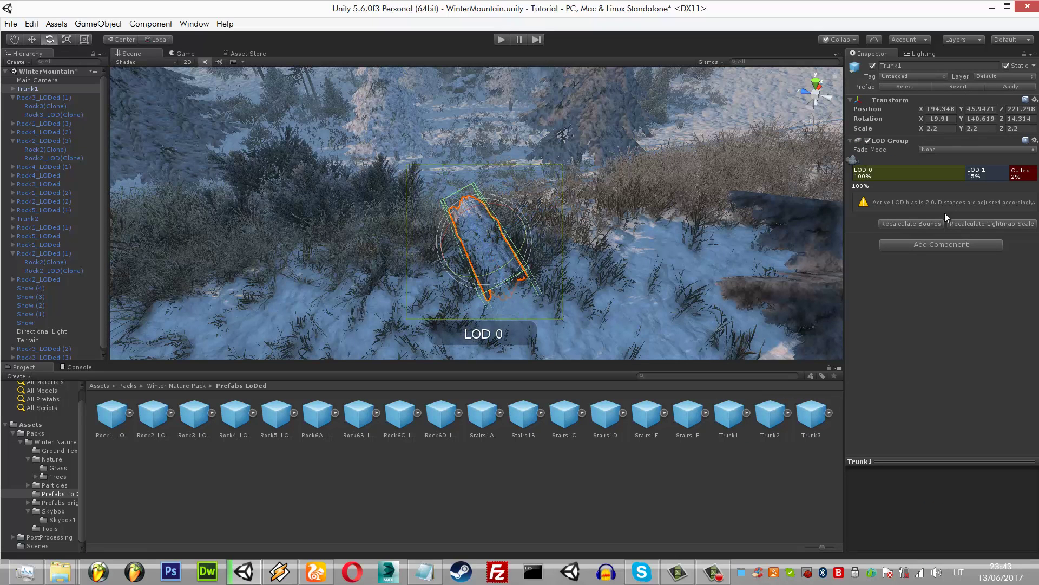
key("w")
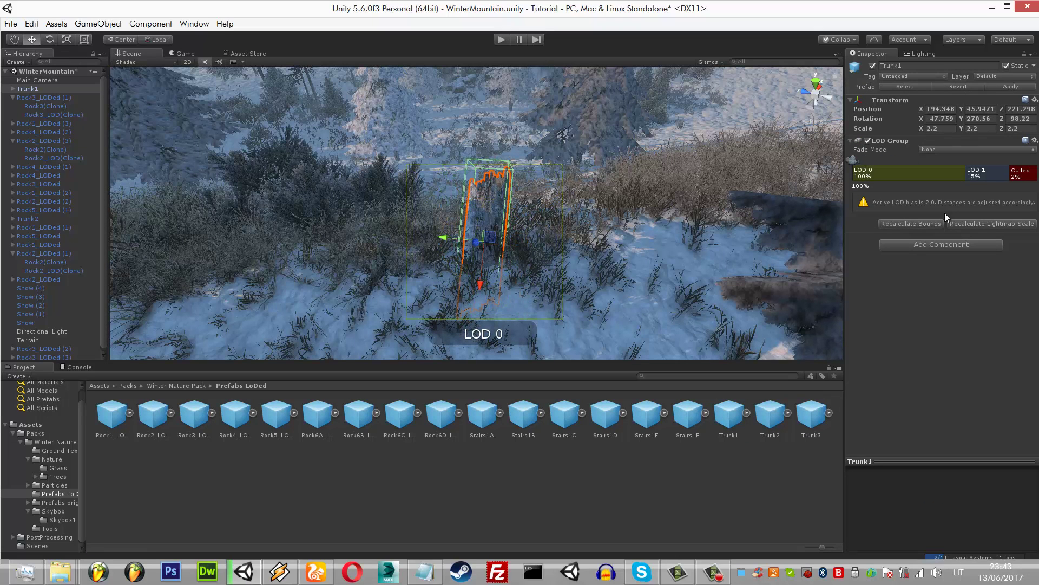
key("ctrl+2")
key("ctrl+1")
- Tilt the log across the slope and scale it up to about 2.86
key("e")
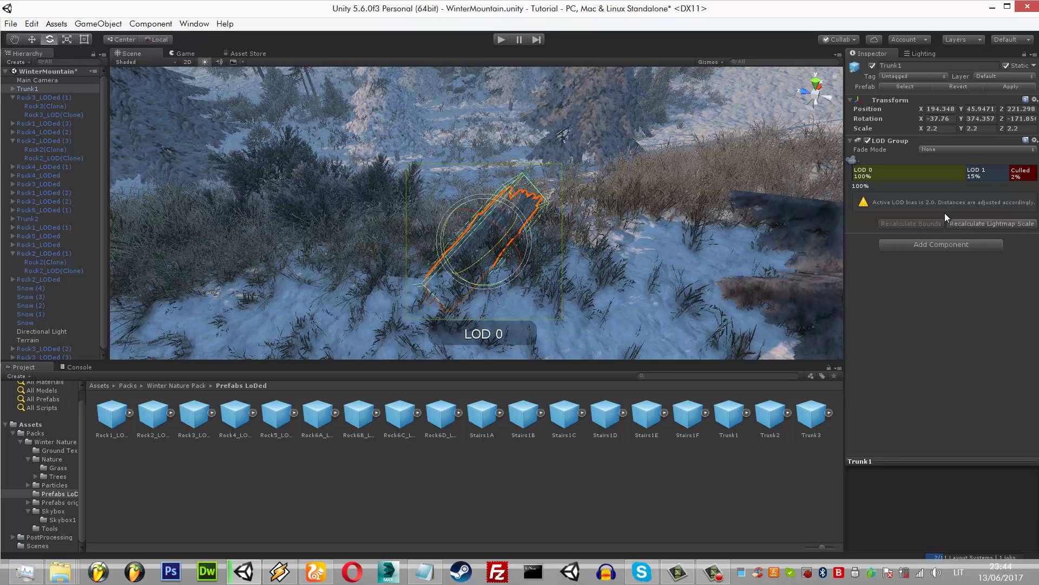
key("r")
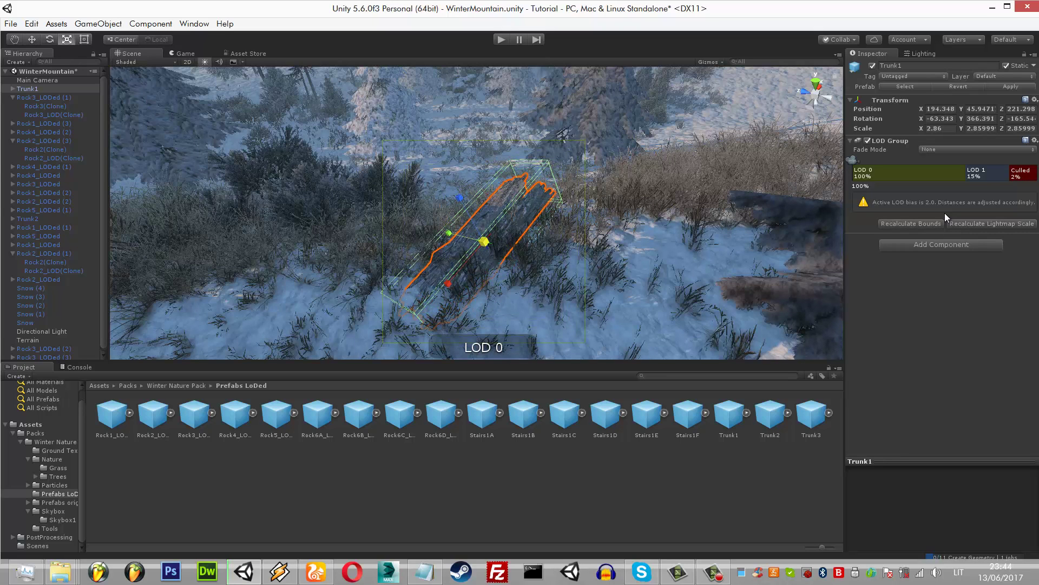
key("w")
left_click(28, 339)
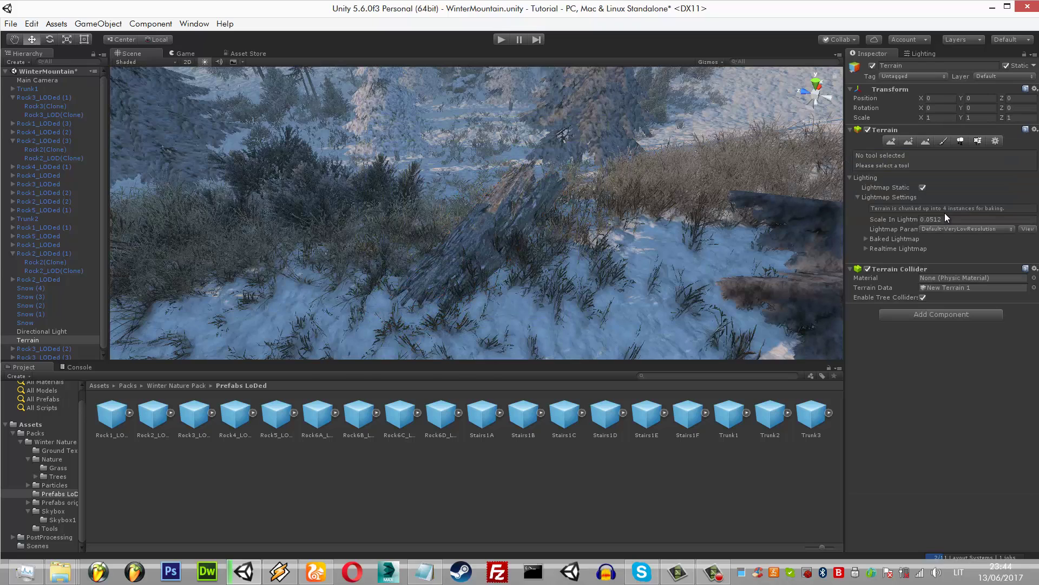
key("ctrl+2")
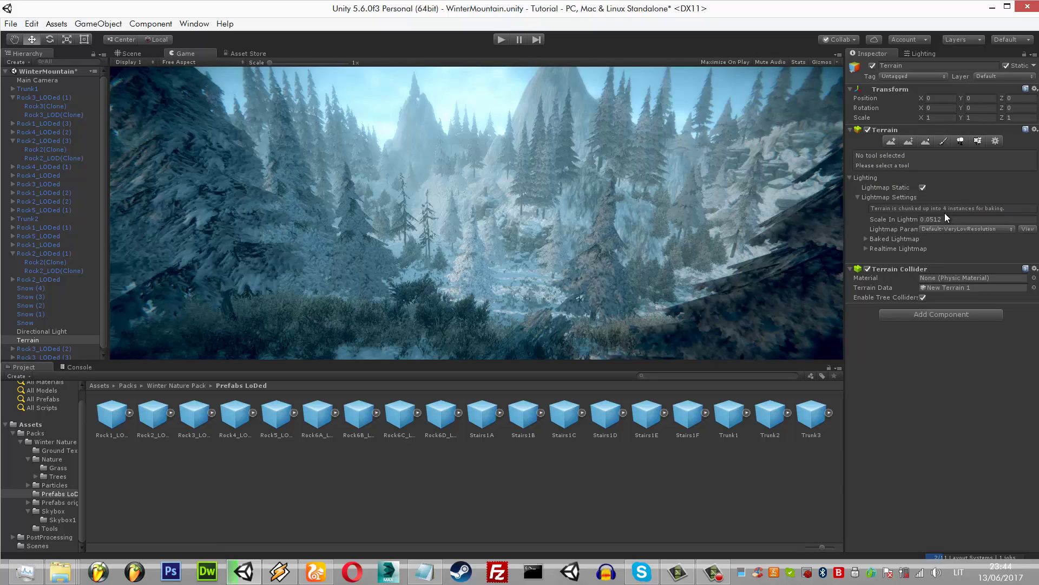
key("ctrl+1")
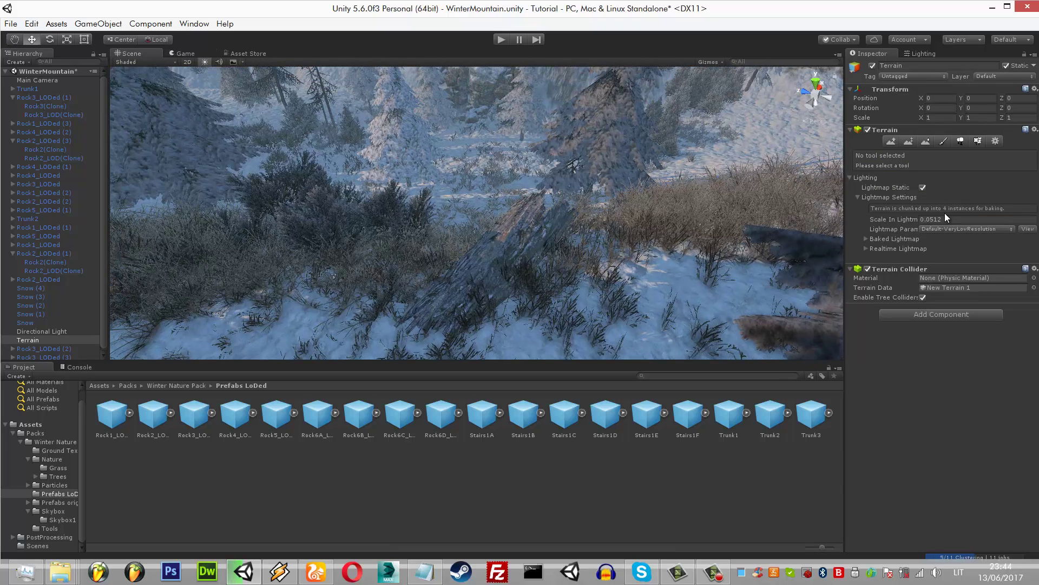
- Place the Trunk3 log among the distant trees and resize the neighbouring Trunk2 (1) log
left_click_drag(811, 414, 946, 218)
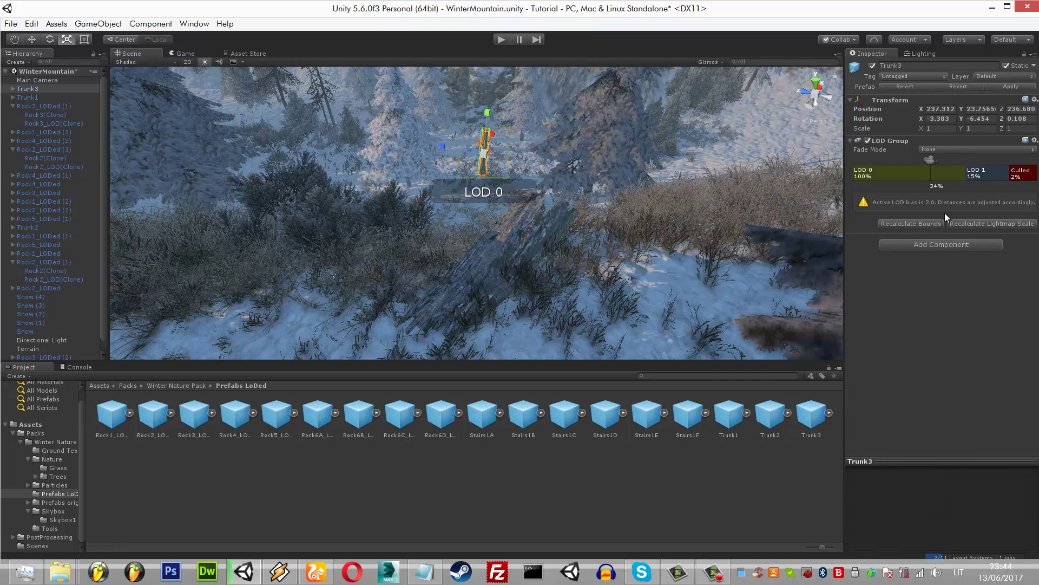
key("z")
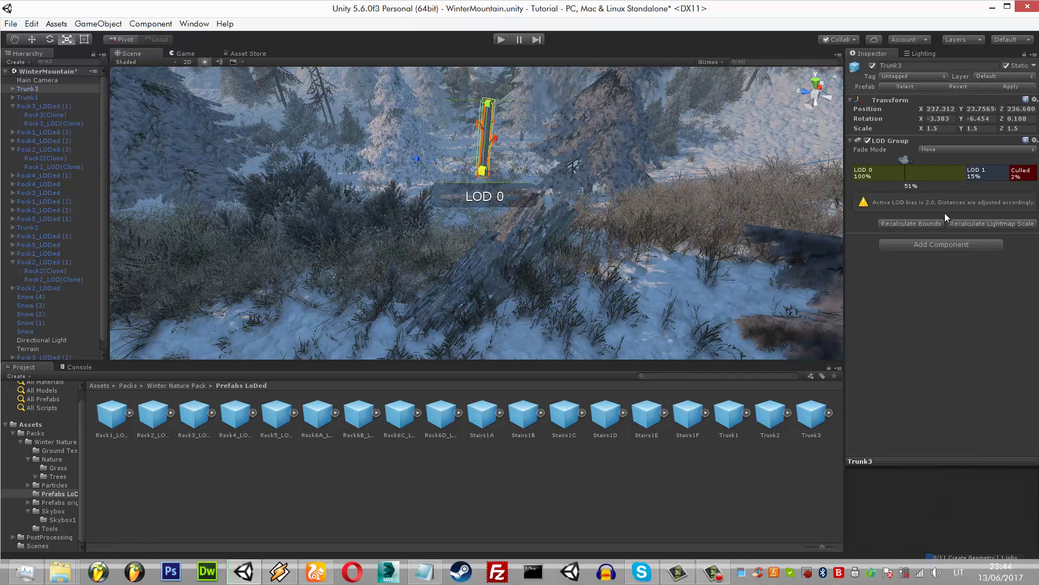
key("w")
key("ctrl+z")
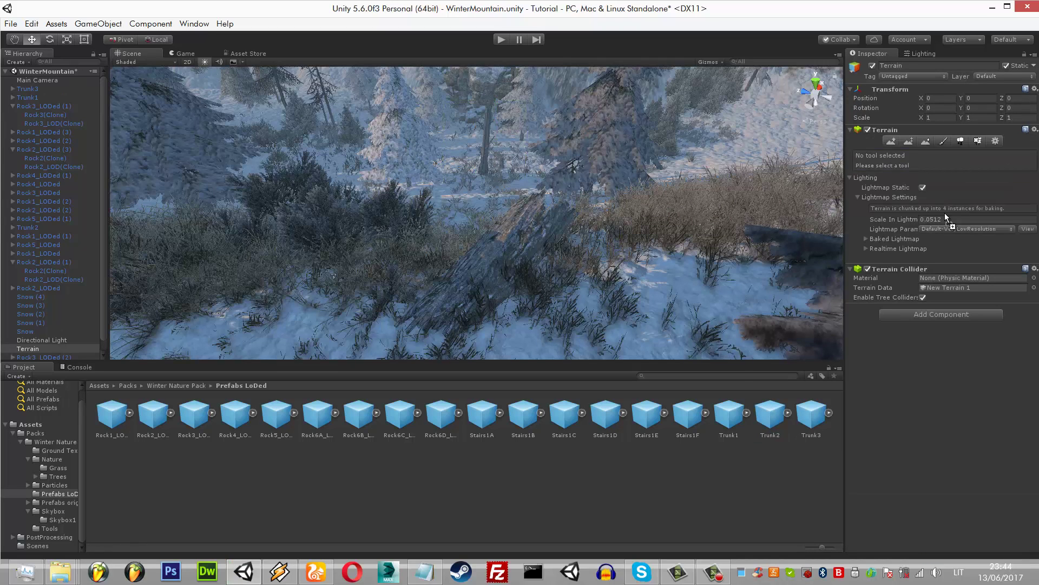
key("ctrl+y")
key("r")
key("w")
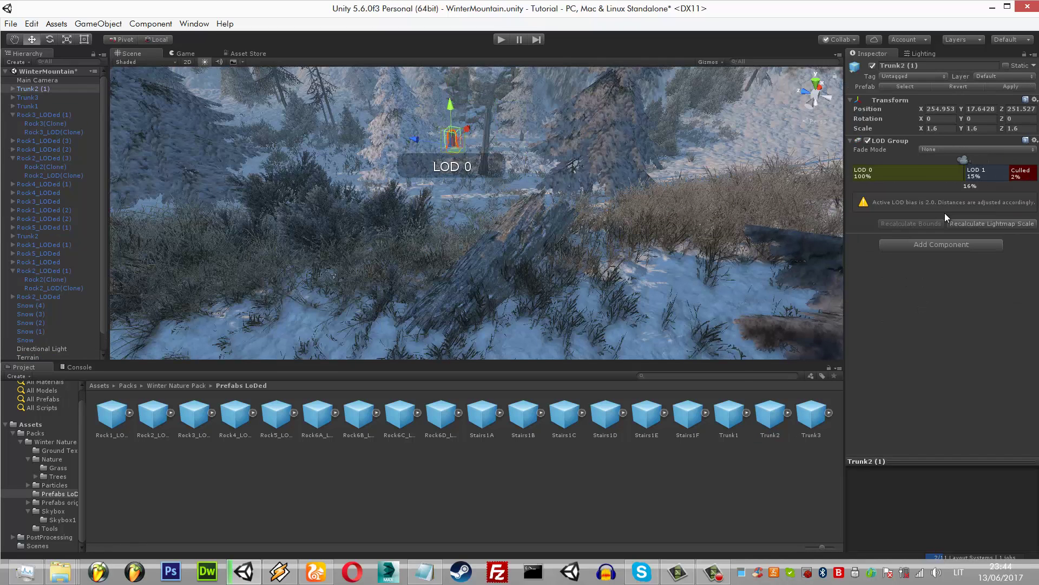
key("ctrl+z")
key("ctrl+2")
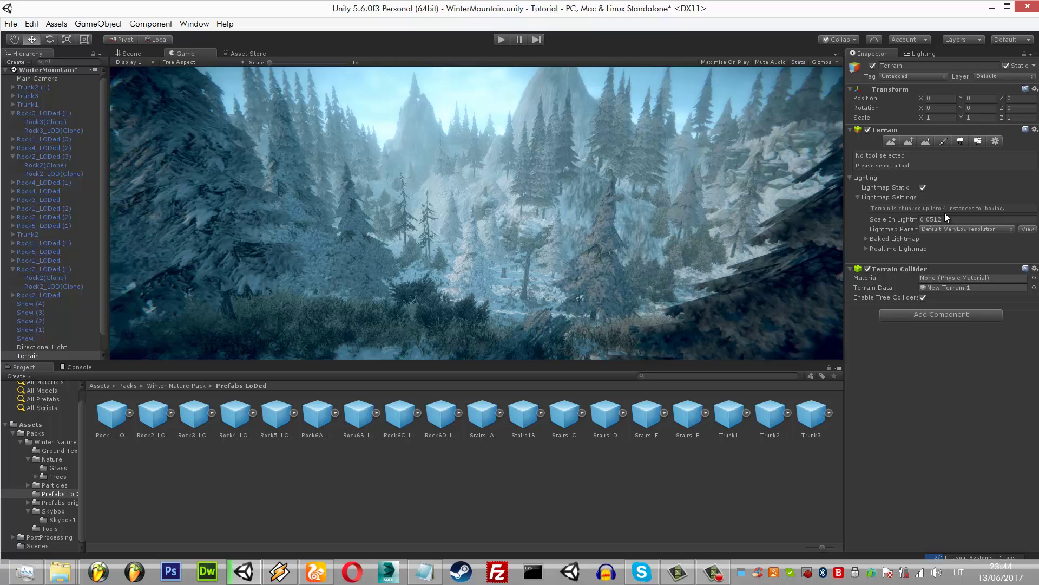
key("ctrl+1")
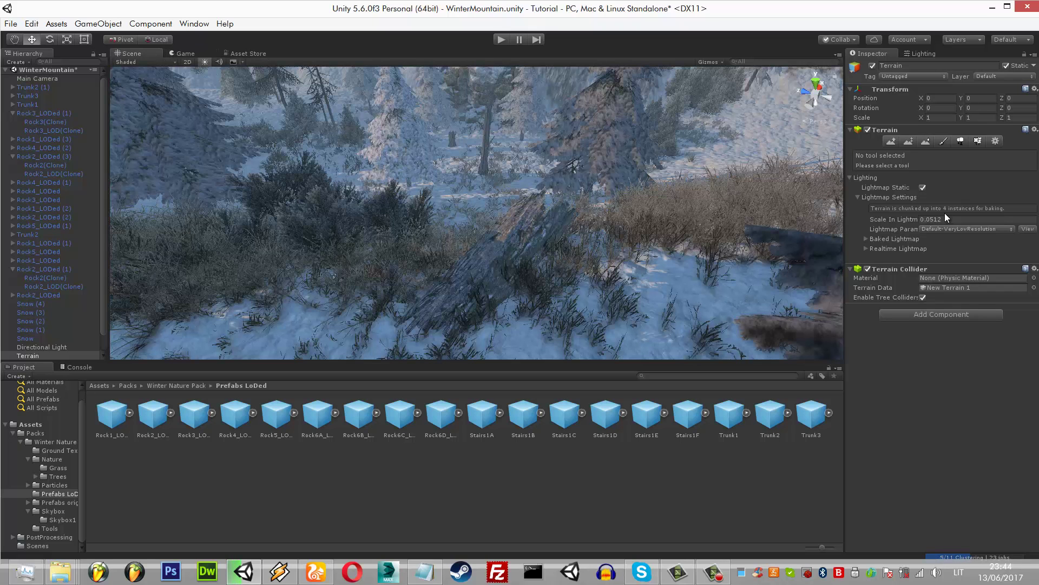
- Replace the extra log with a Trunk1 (1) log enlarged to scale 2.2
key("ctrl+z")
key("ctrl+z")
key("ctrl+z")
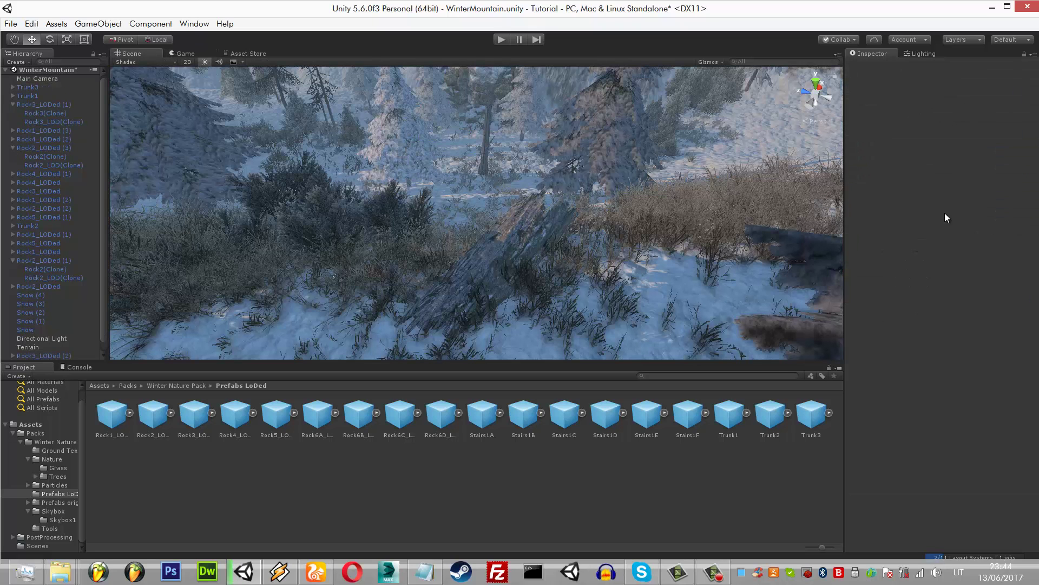
key("ctrl+y")
key("r")
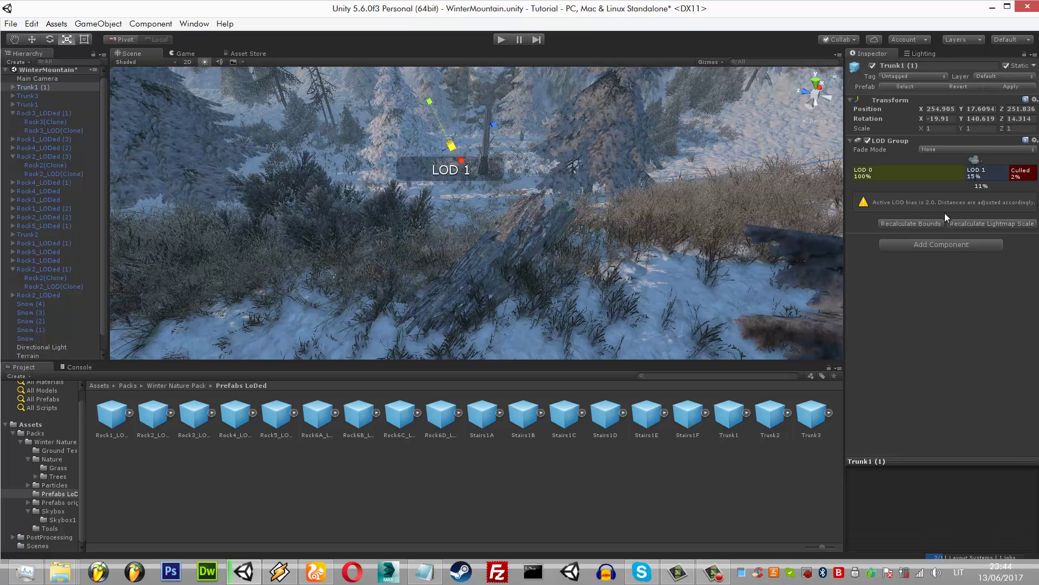
key("w")
key("ctrl+z")
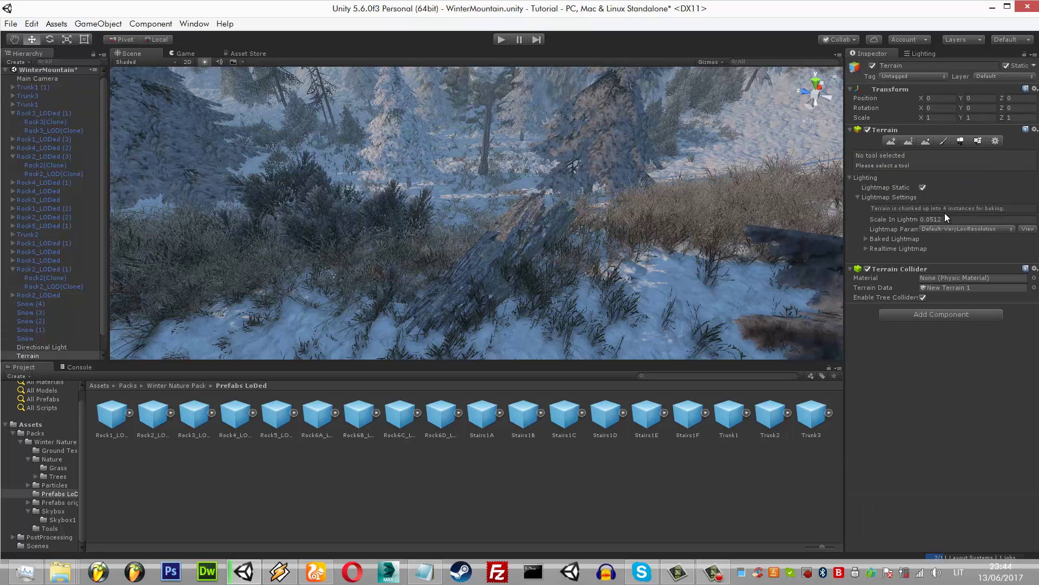
key("ctrl+y")
key("ctrl+z")
key("ctrl+y")
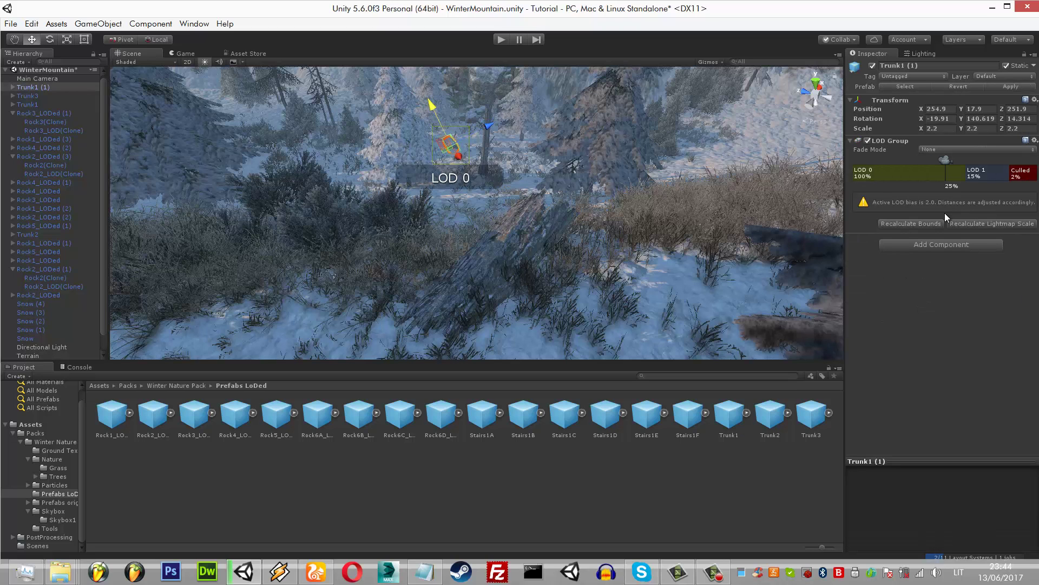
key("ctrl+z")
key("ctrl+2")
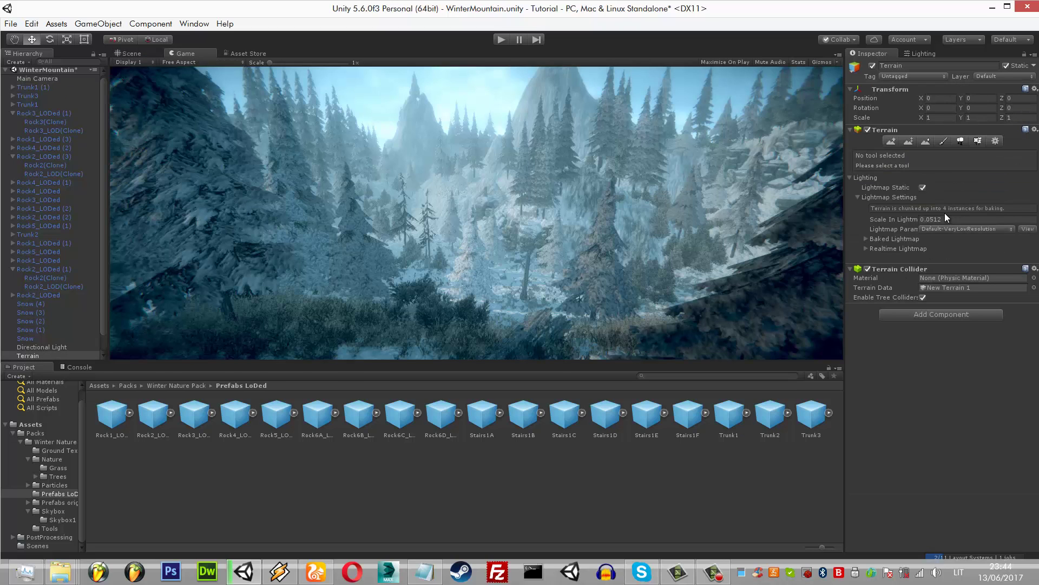
key("ctrl+1")
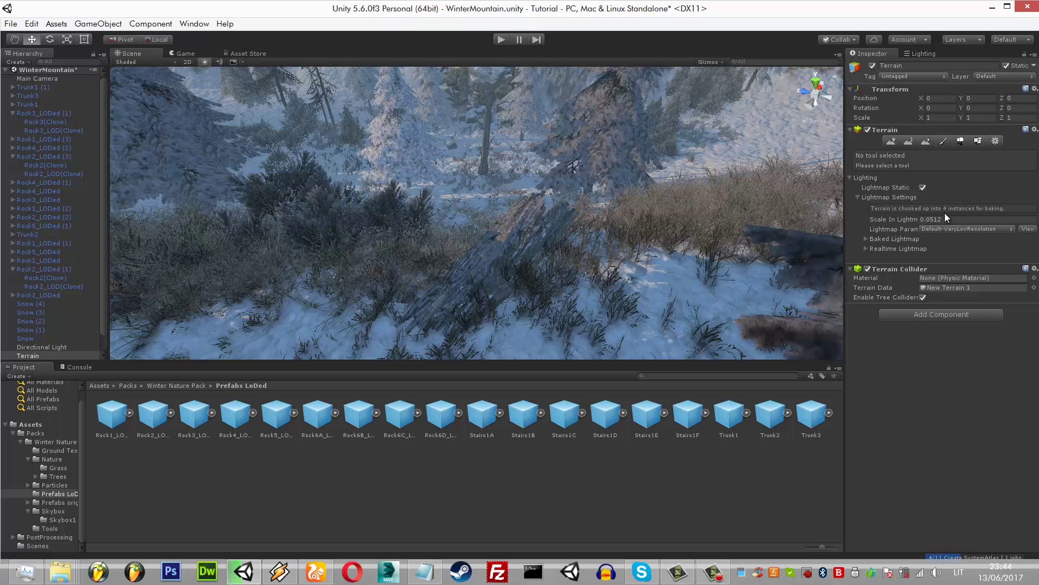
- Rotate Trunk1 (1) to roughly -23.4, 106.4, 25.6 and view the final shot in-game
key("ctrl+y")
key("e")
key("x")
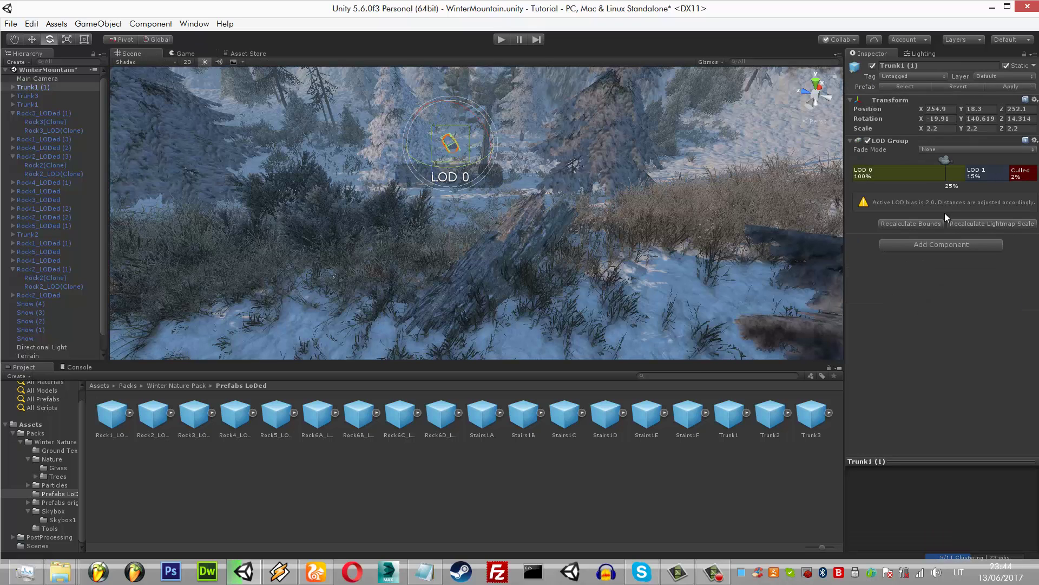
key("w")
key("ctrl+z")
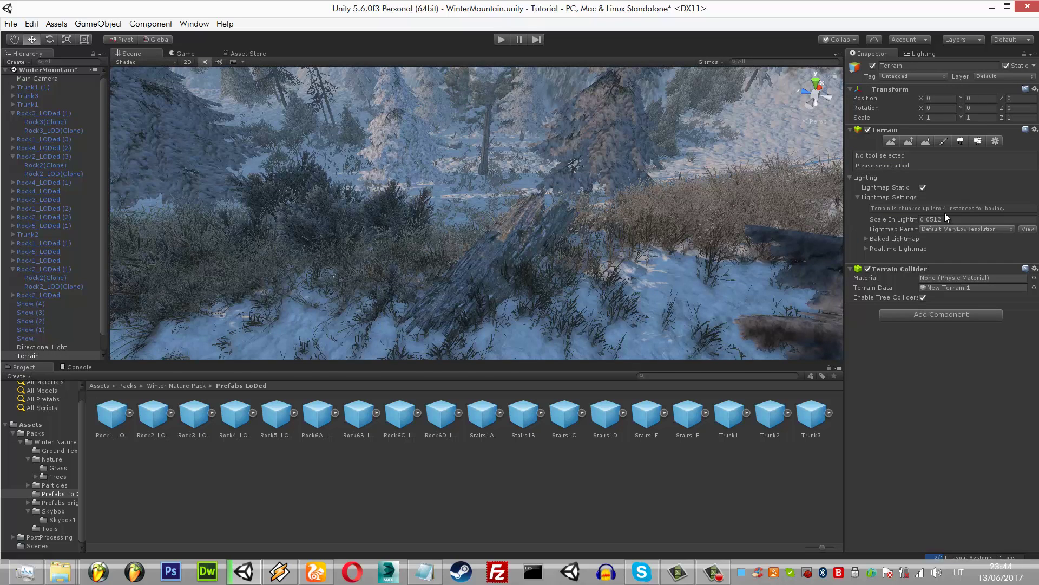
key("ctrl+2")
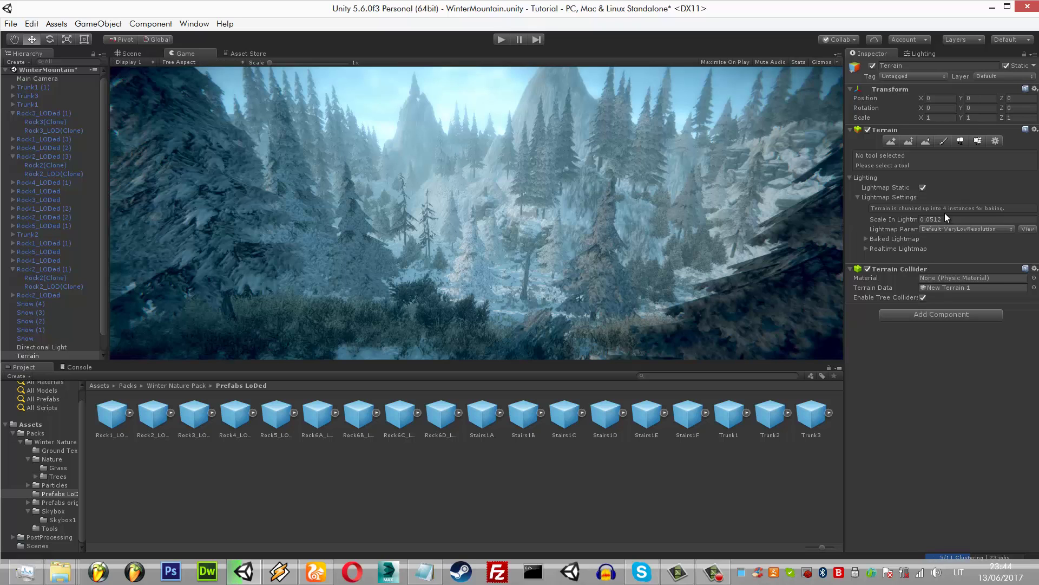
key("ctrl+1")
key("ctrl+y")
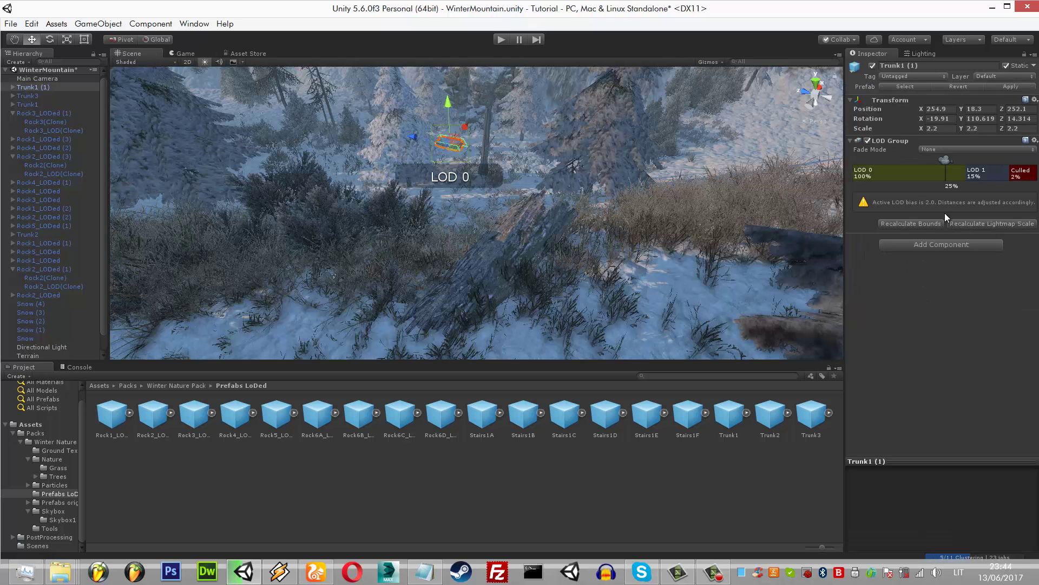
key("e")
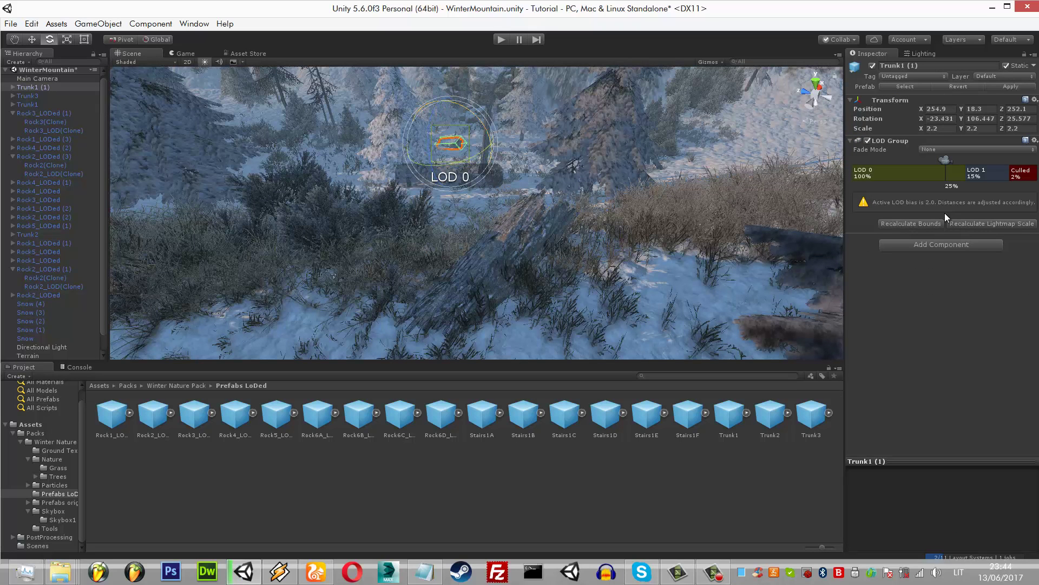
key("w")
key("ctrl+z")
key("ctrl+2")
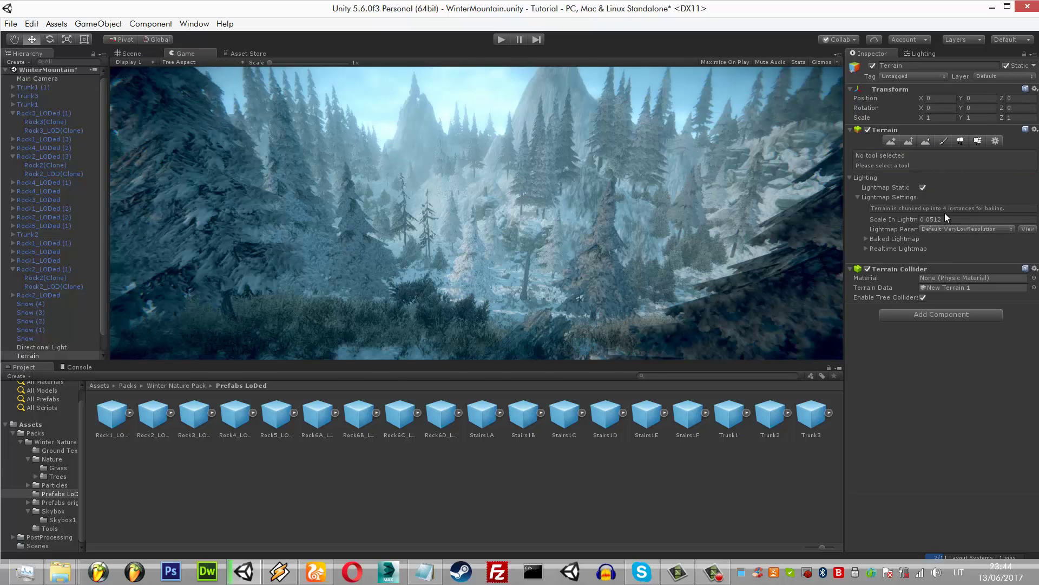
- Open and dismiss the Game view aspect ratio list, leaving it unchanged
left_click(178, 62)
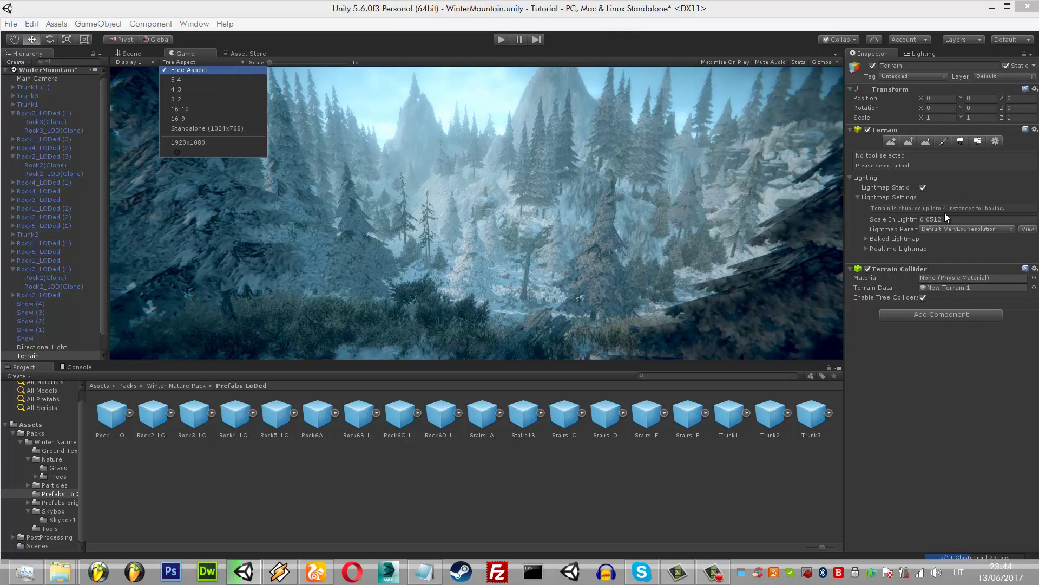
key("Escape")
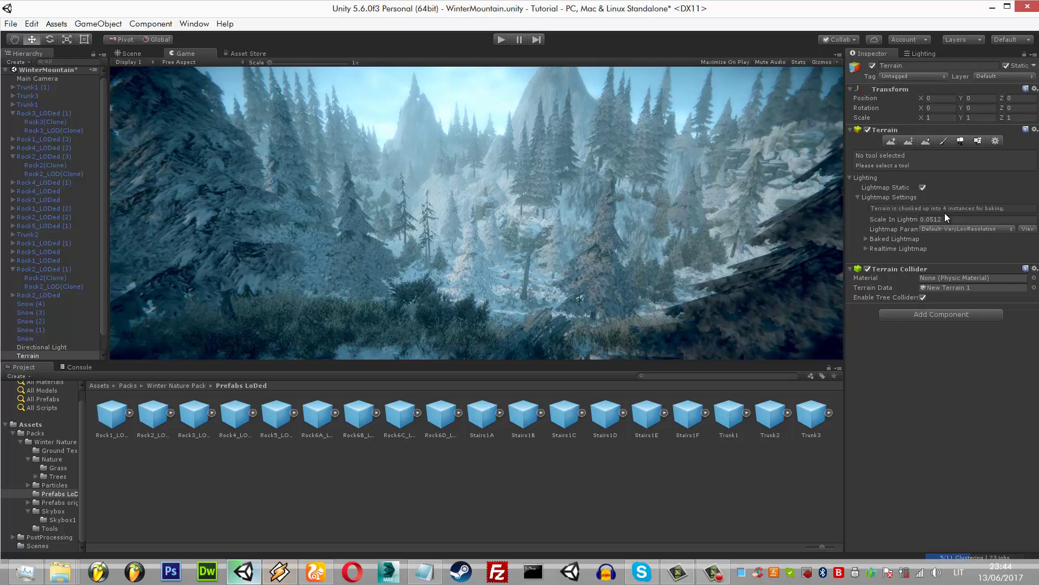
mouse_move(244, 571)
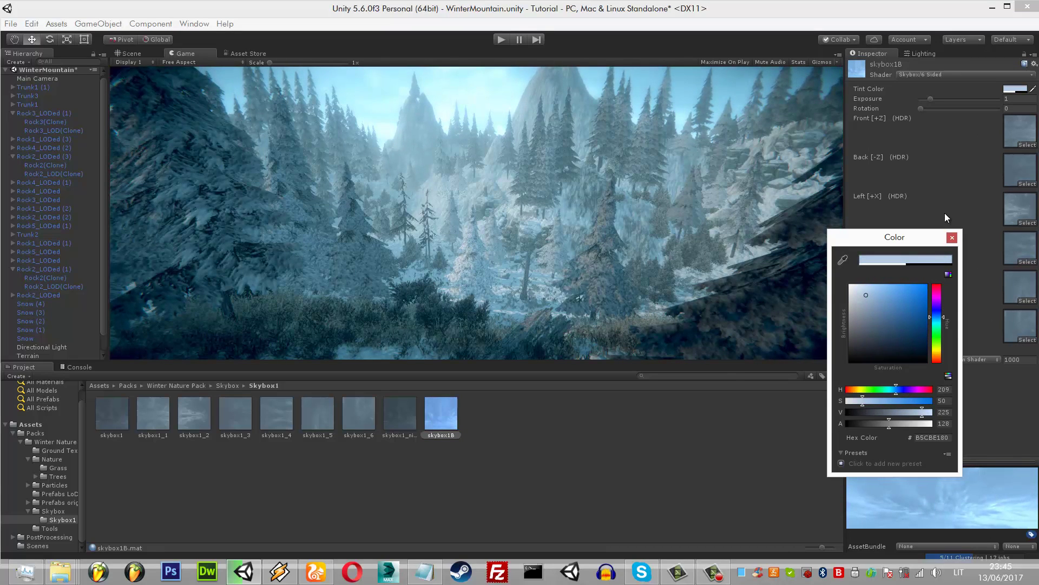
- Enter hue 225 and saturation 35 for the skybox1B tint, correcting mistyped values
key("Tab")
type("22")
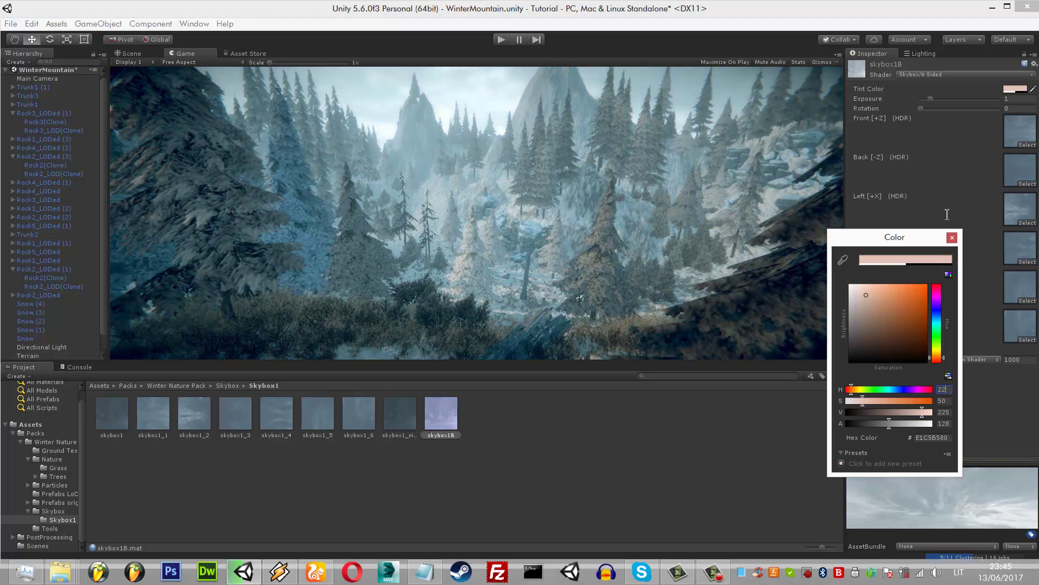
type("5")
key("BackSpace")
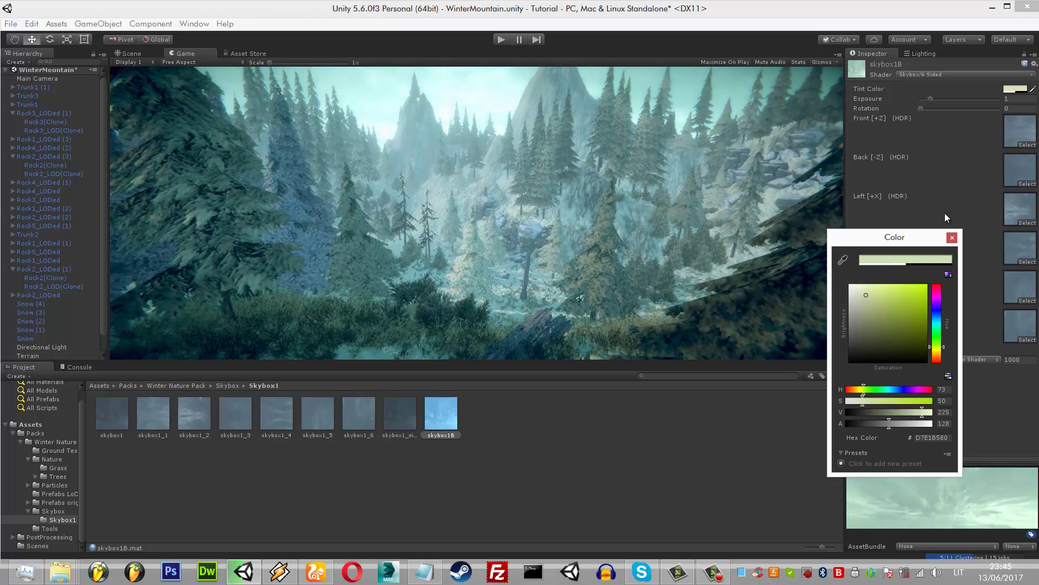
key("BackSpace")
key("BackSpace")
type("271")
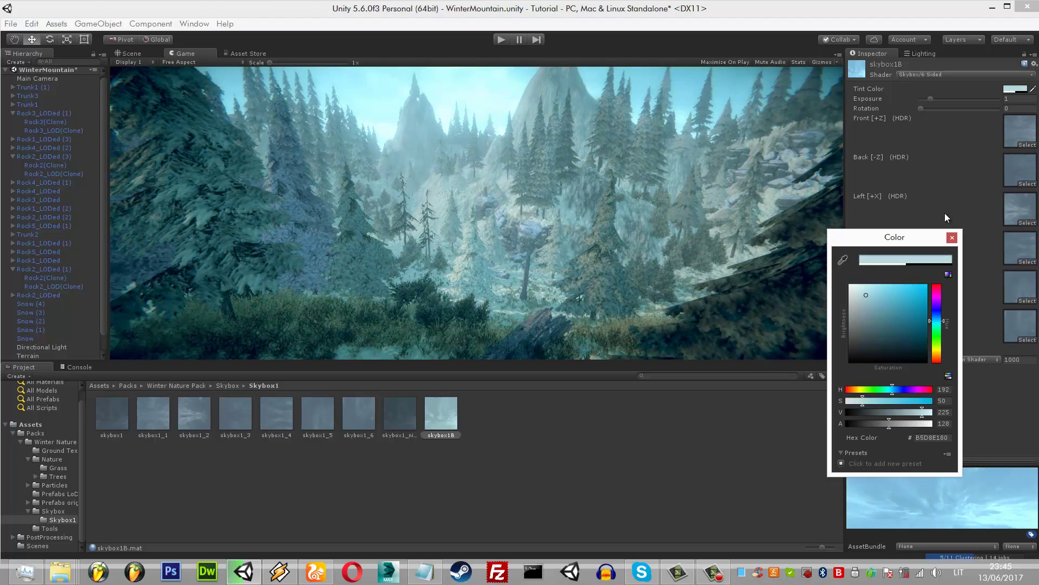
key("Tab")
key("shift+Tab")
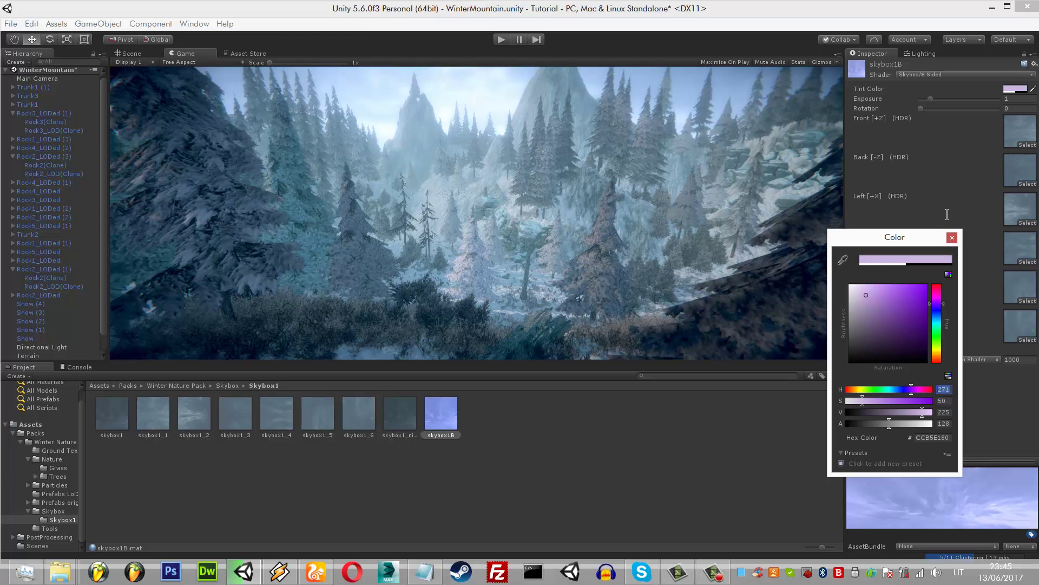
type("225")
type("25")
key("Return")
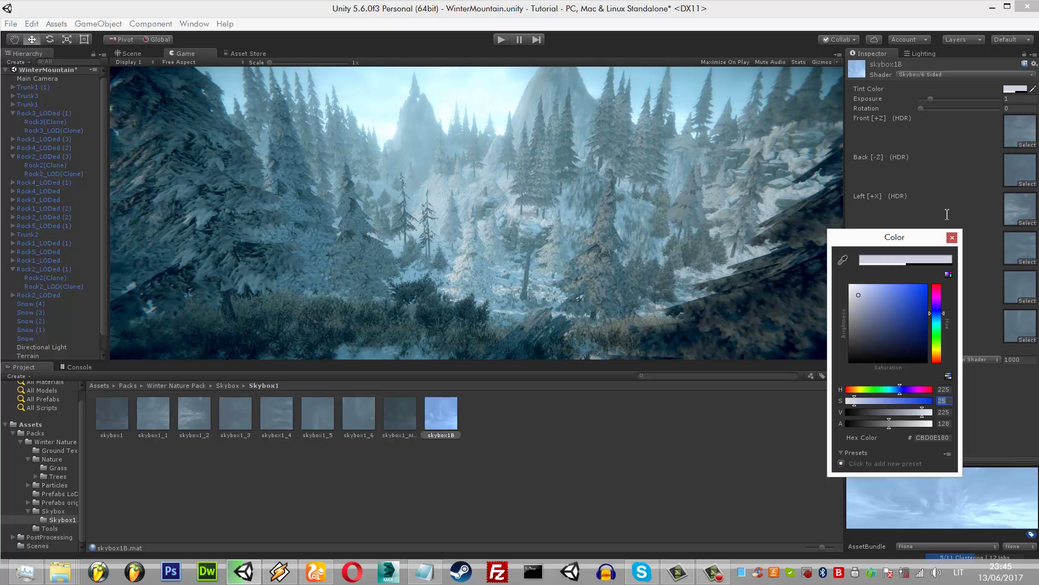
type("0")
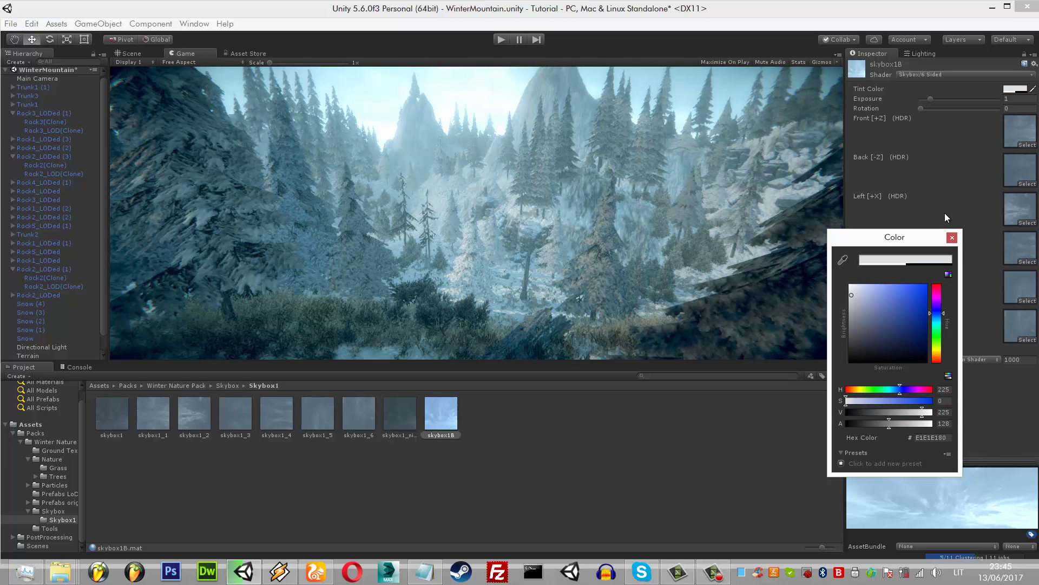
type("162")
key("BackSpace")
key("BackSpace")
key("BackSpace")
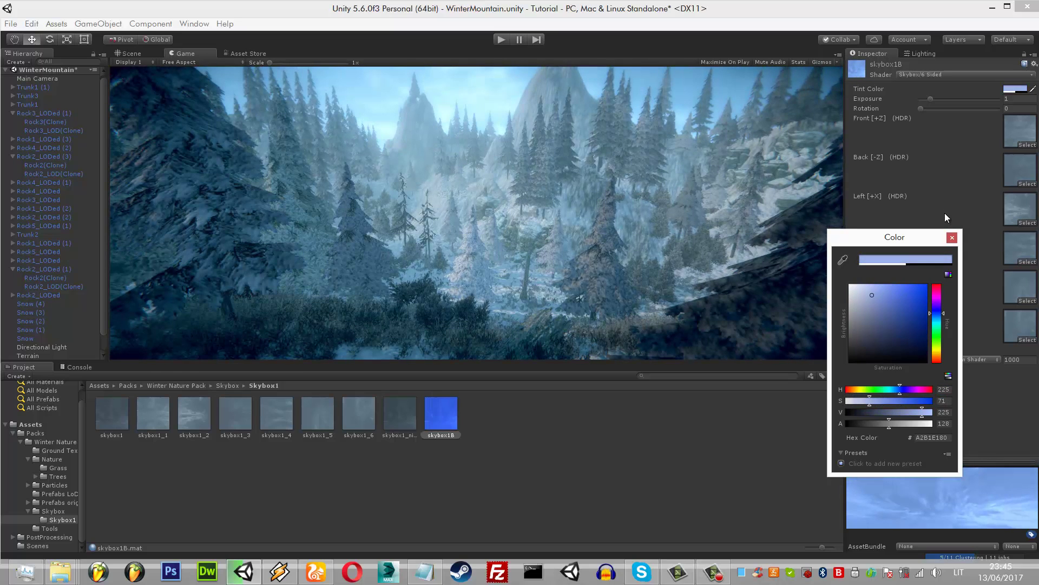
type("25")
key("BackSpace")
key("BackSpace")
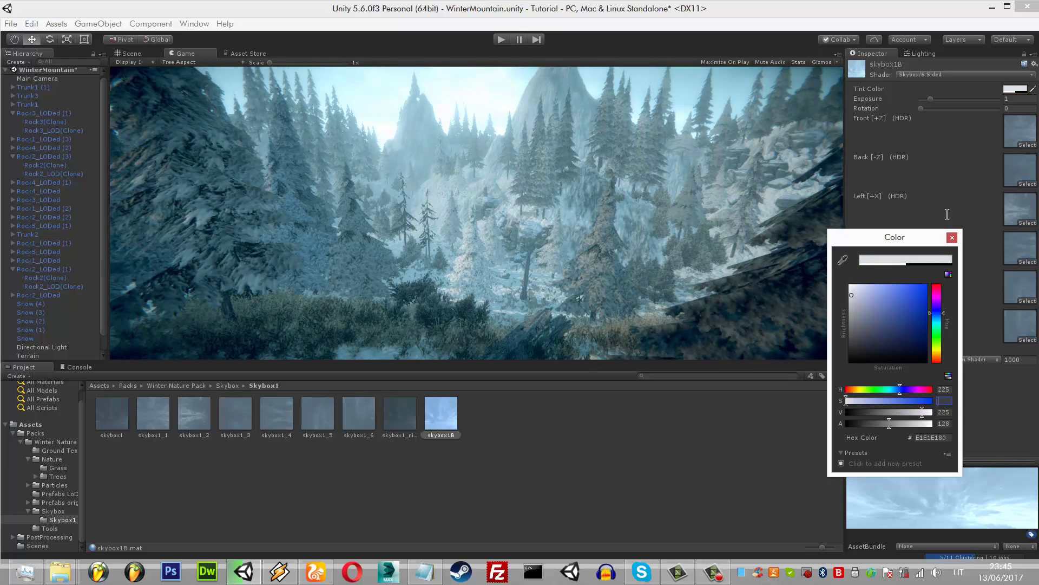
type("0")
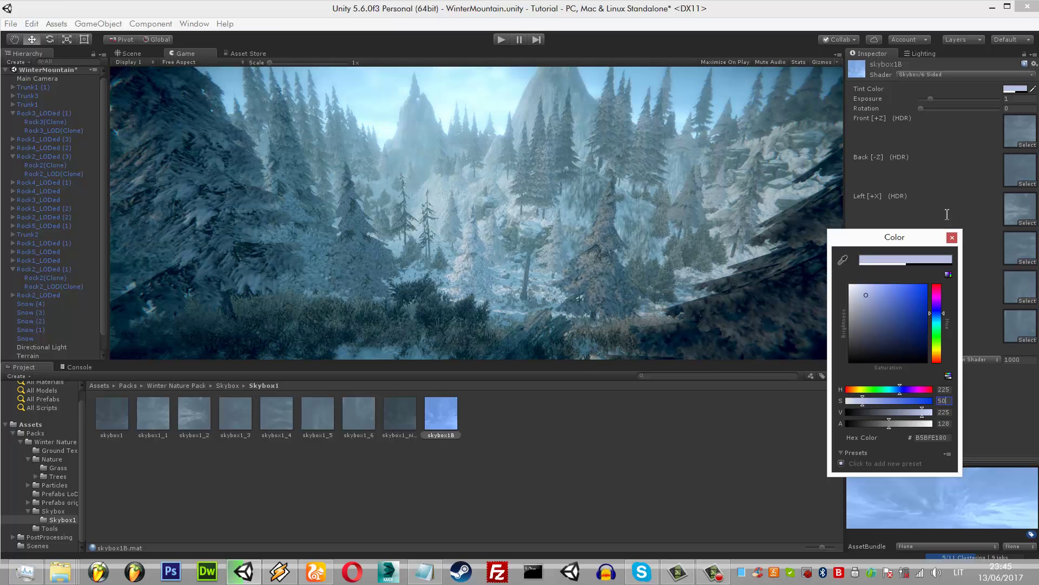
key("BackSpace")
key("BackSpace")
type("35")
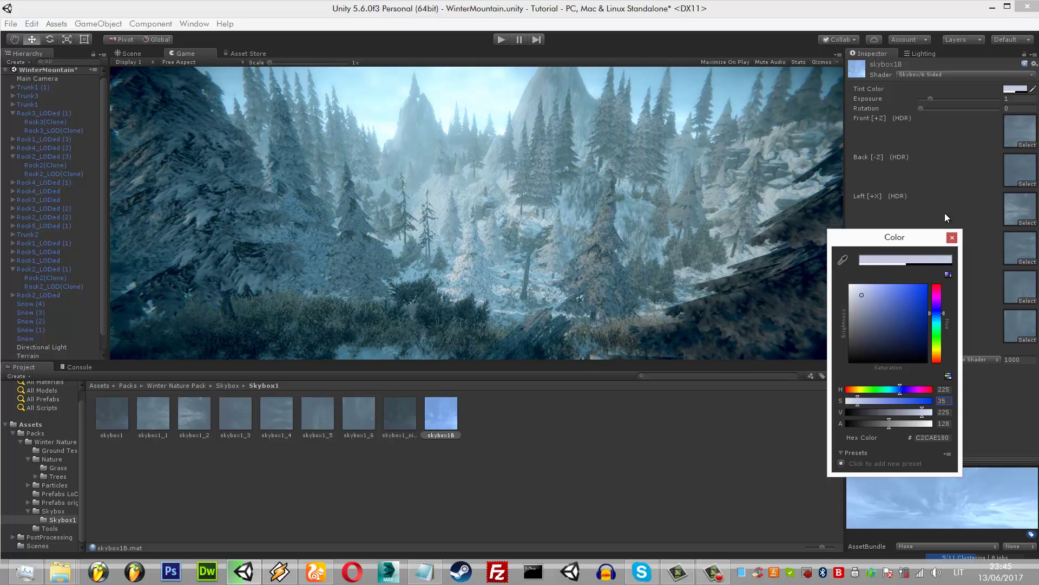
- Re-enter hue 225 for the tint and try saturation values 50 and 40
key("shift+Tab")
type("220")
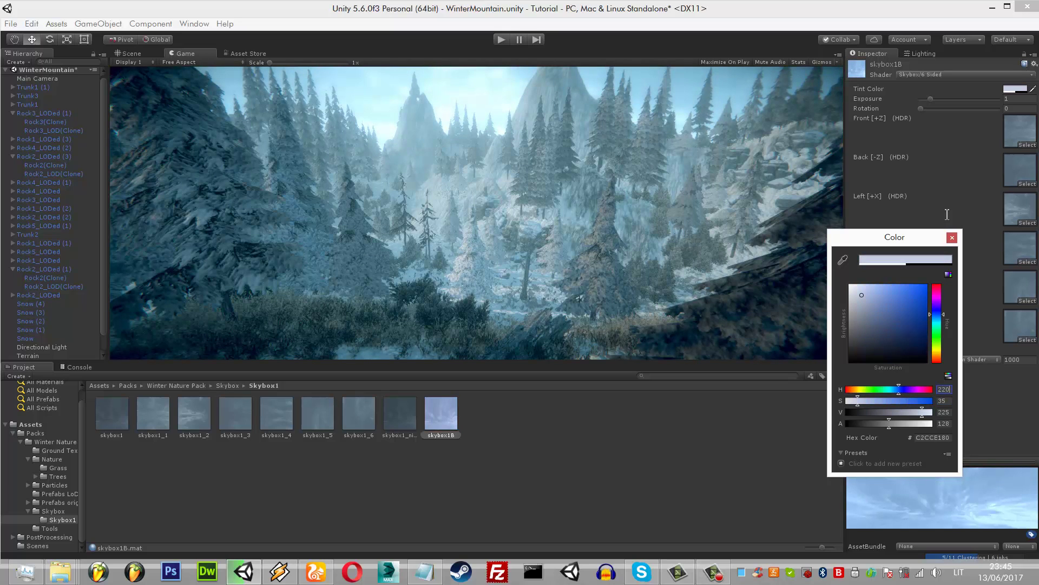
key("BackSpace")
key("BackSpace")
type("02")
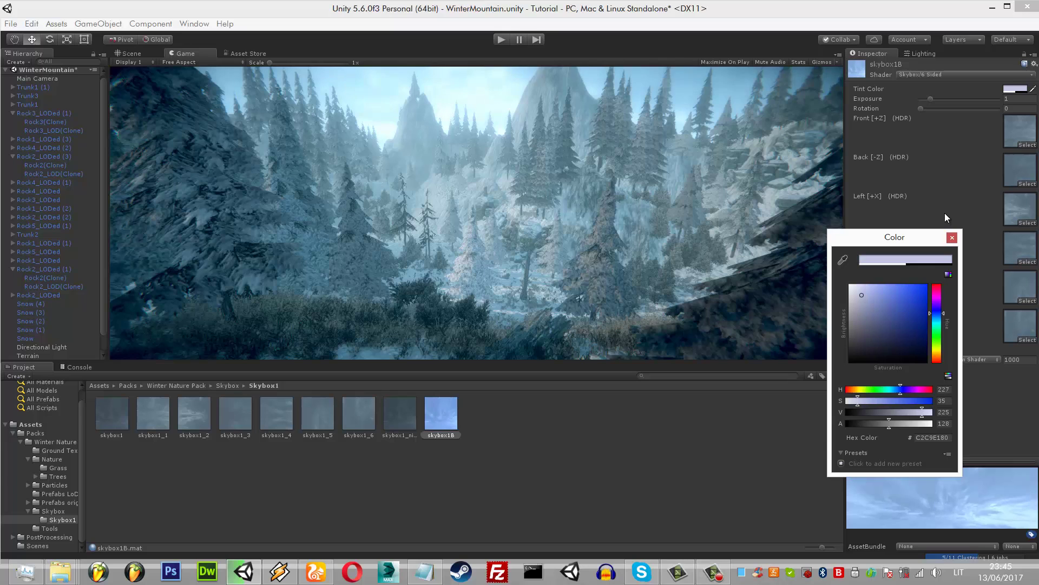
type("225")
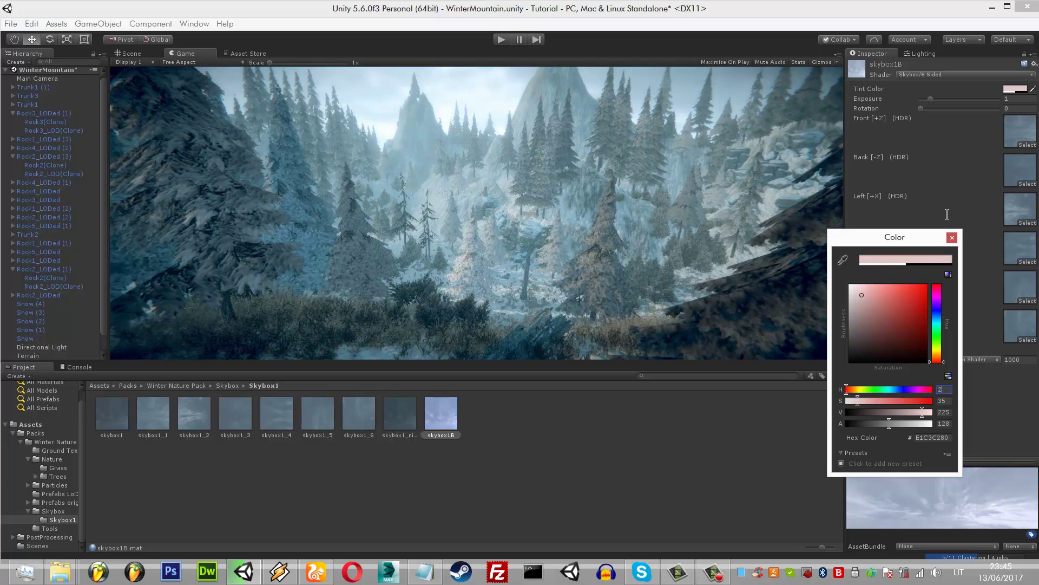
key("Tab")
type("5")
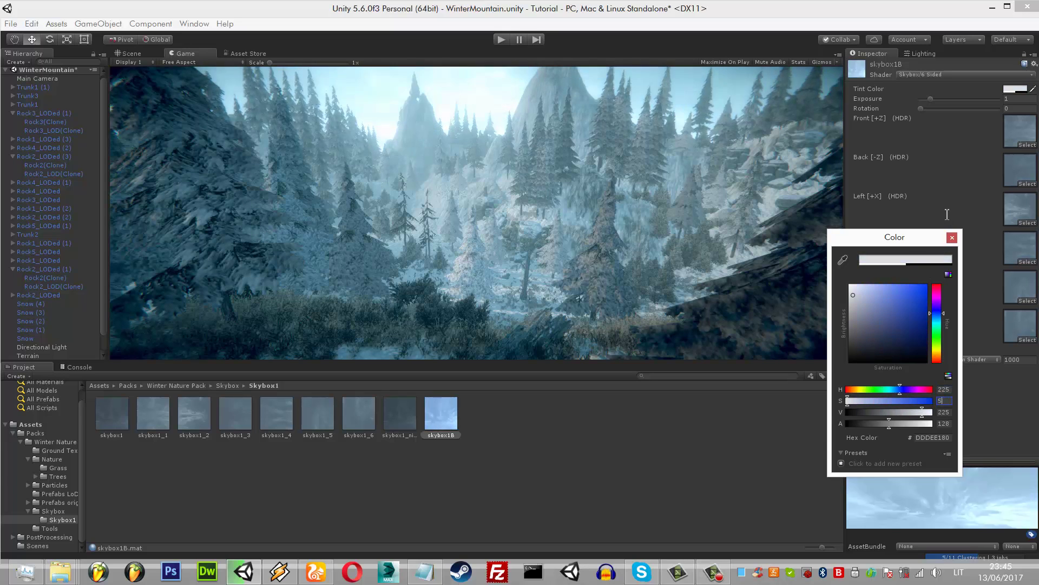
type("0")
key("BackSpace")
key("BackSpace")
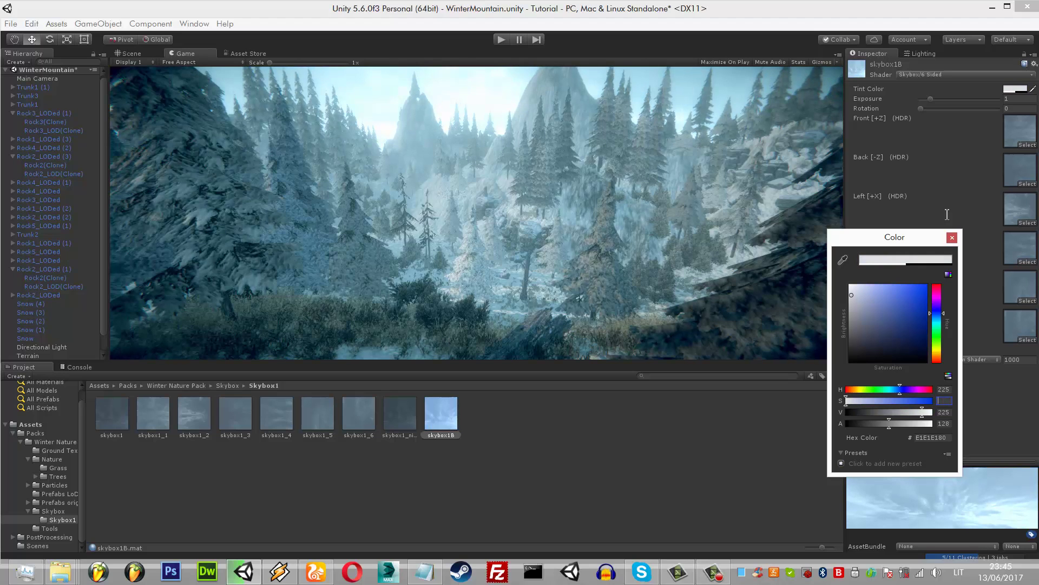
type("40")
key("BackSpace")
key("BackSpace")
- Settle the tint saturation at 35, close the colour picker, and return to the Scene view
type("35")
left_click(946, 217)
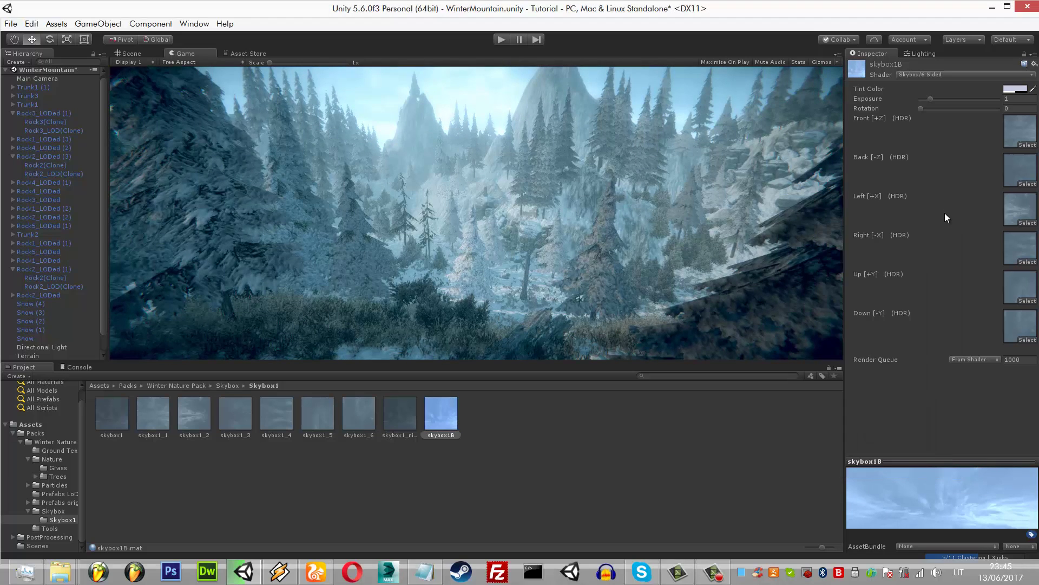
mouse_move(244, 571)
key("ctrl+1")
right_click_drag(945, 212, 947, 218)
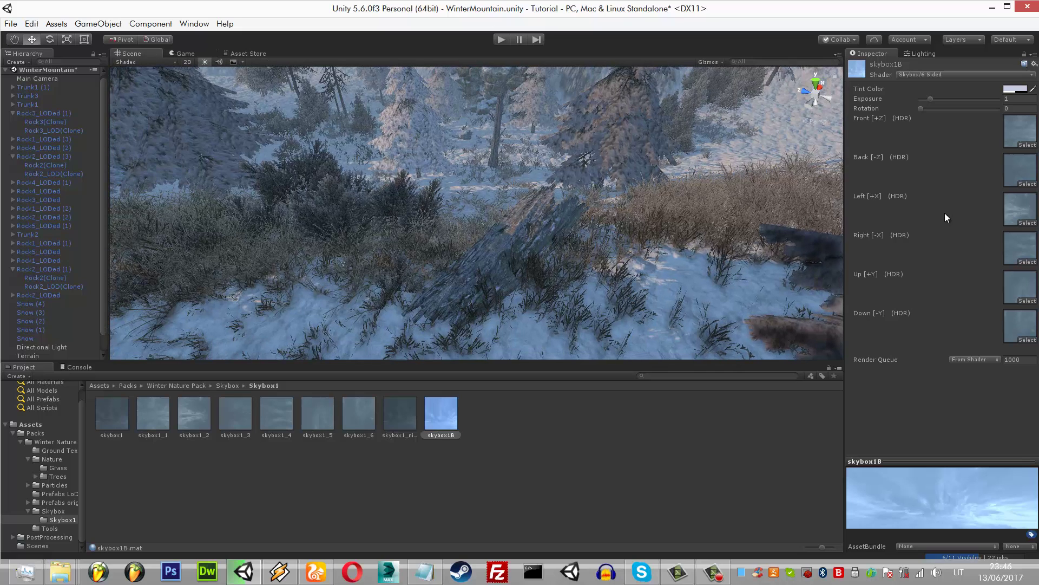
- Browse the Winter Nature Pack folders, looking into the original Prefabs folder
key("BackSpace")
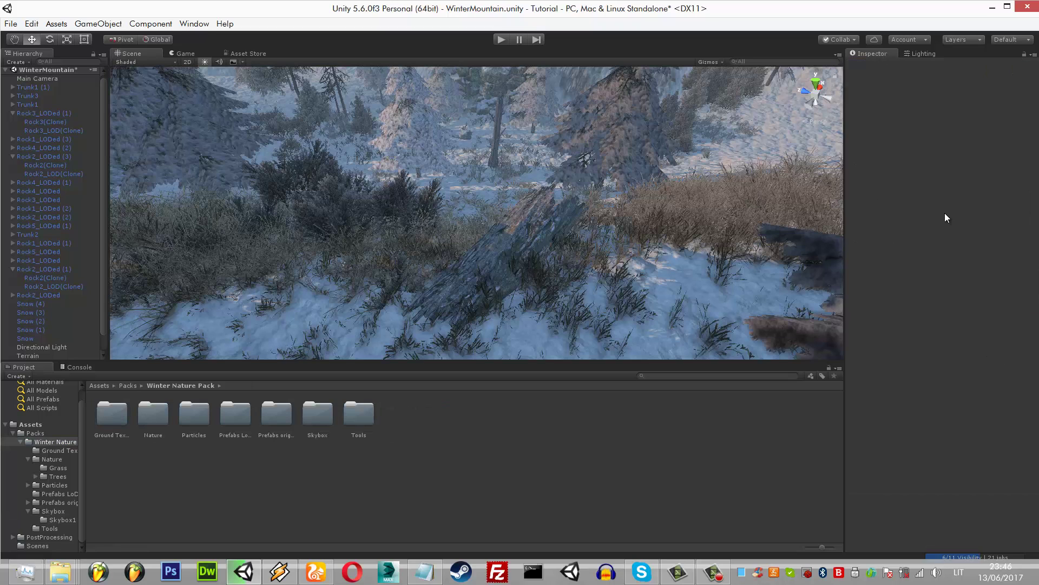
key("Right")
key("Right")
key("Right")
key("Right")
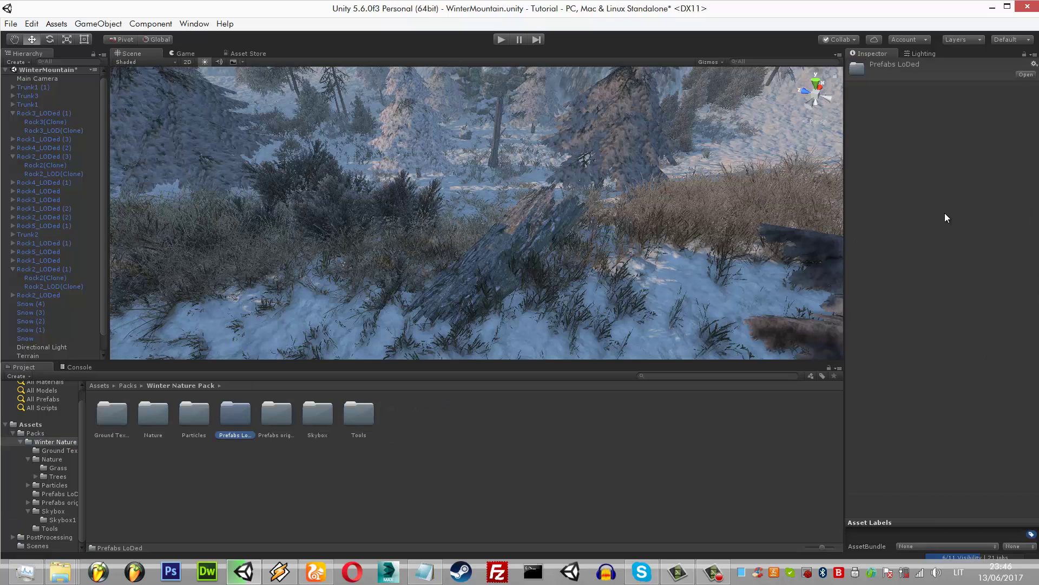
key("Right")
key("Return")
key("Right")
key("Right")
key("Return")
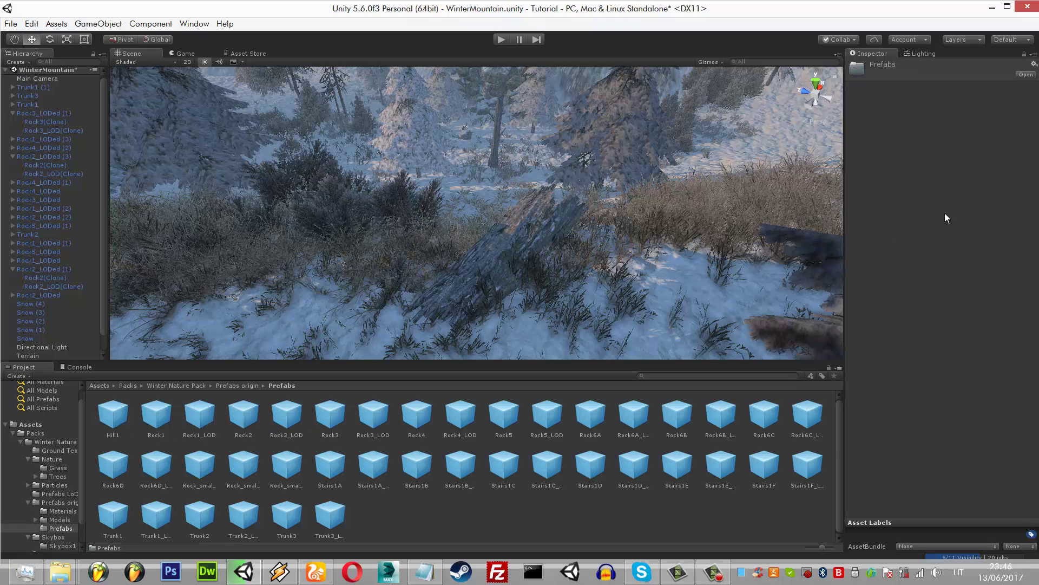
key("Right")
key("Right")
key("Right")
key("Down")
key("Down")
- Check the Particles and Nature folders, then open Prefabs LoDed and select Rock6B_LODed
key("Right")
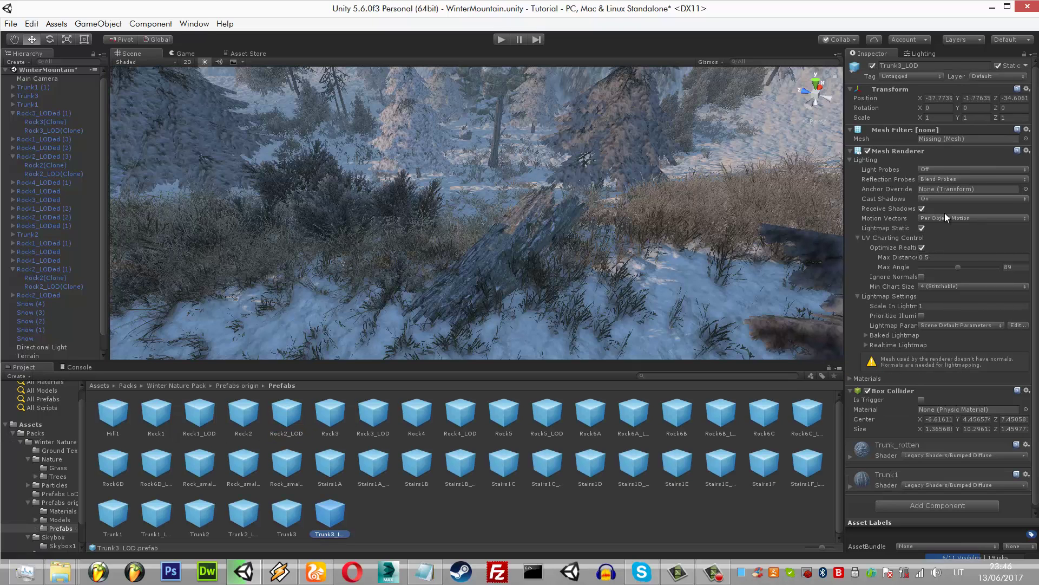
key("BackSpace")
key("BackSpace")
key("Right")
key("Right")
key("Right")
key("Return")
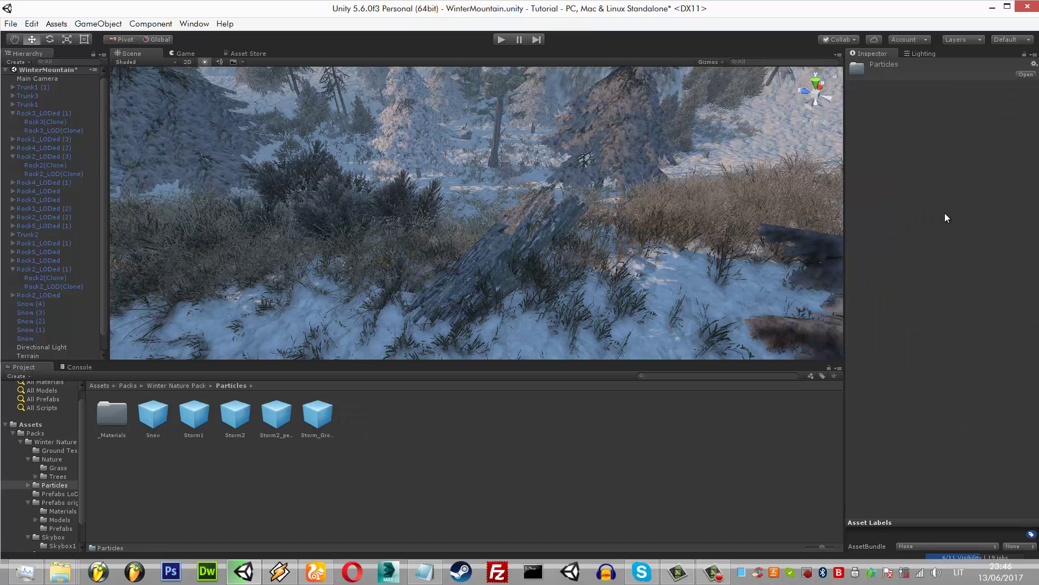
key("BackSpace")
key("Left")
key("Return")
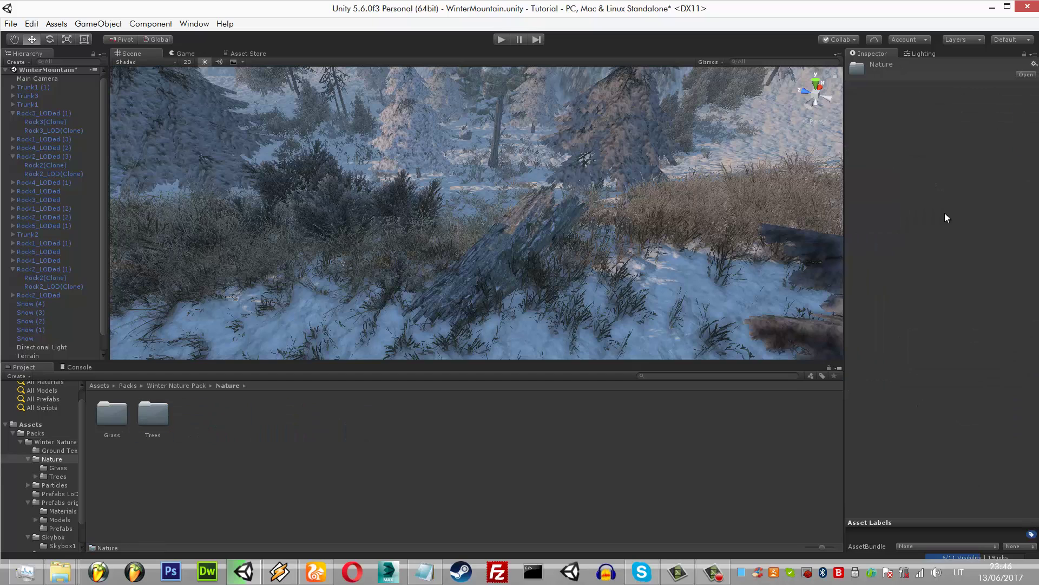
key("BackSpace")
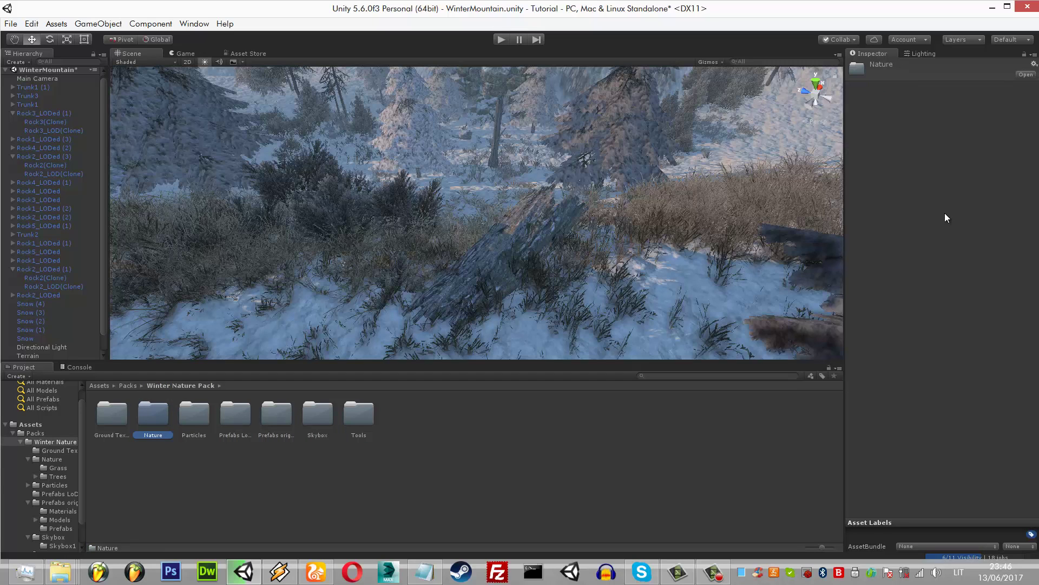
key("Right")
key("Right")
key("Return")
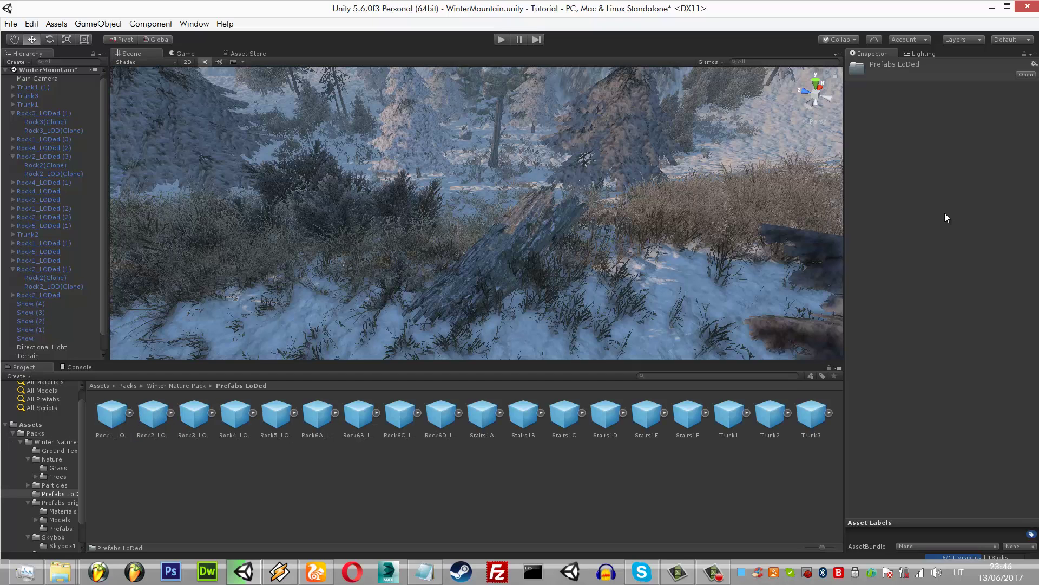
key("s")
key("Right")
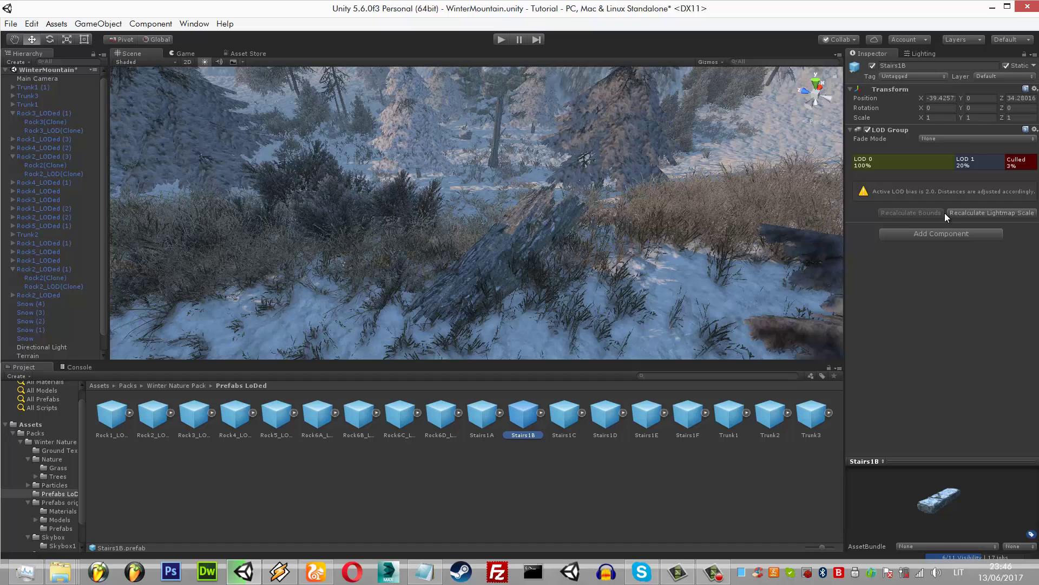
key("Left")
key("Left")
key("Left")
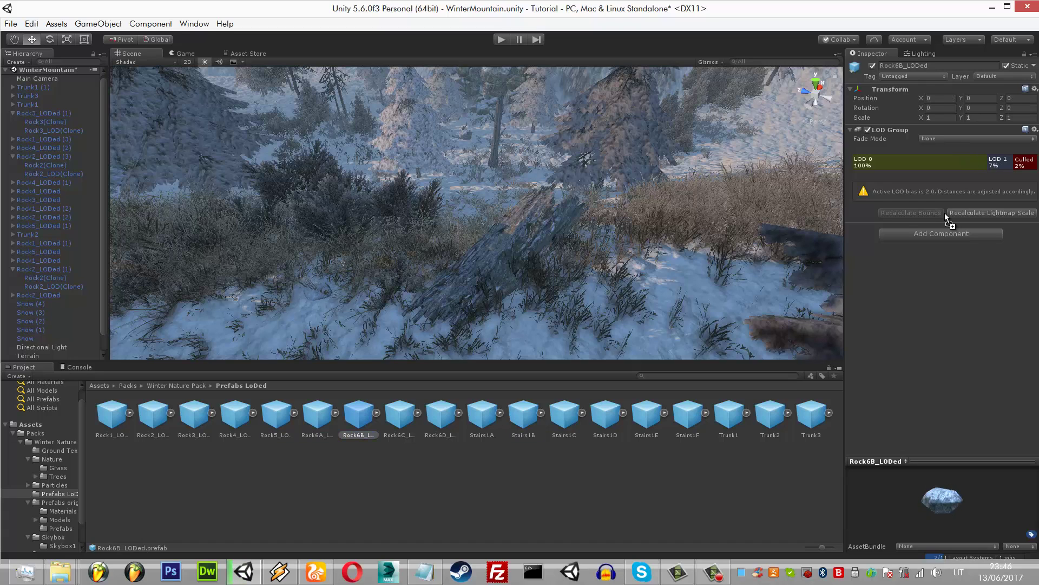
- Drop a Rock6B_LODed rock onto the snow, preview it in the Game view, and frame it
left_click_drag(358, 414, 312, 273)
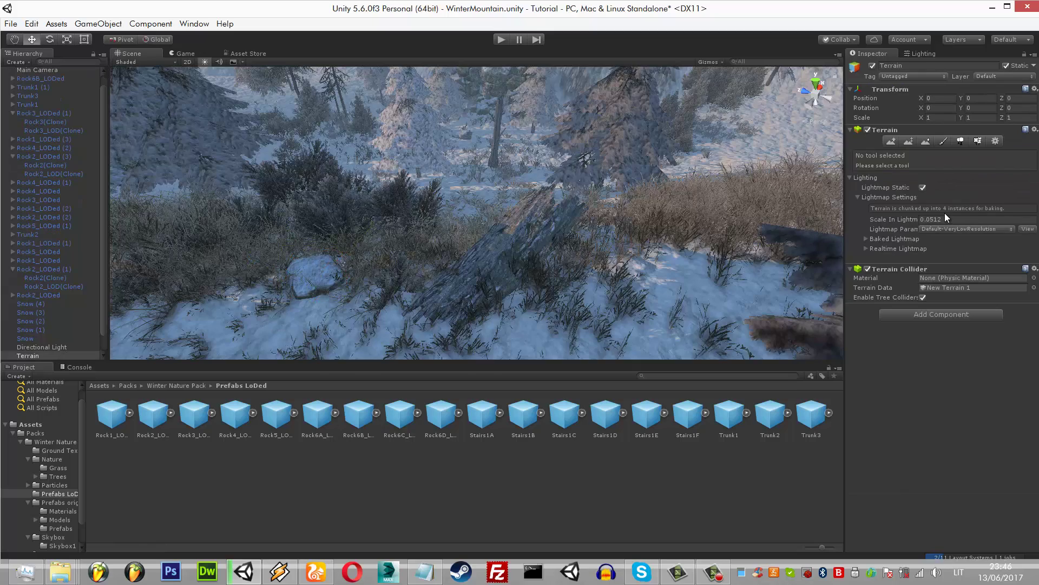
key("ctrl+2")
key("ctrl+1")
key("ctrl+z")
key("f")
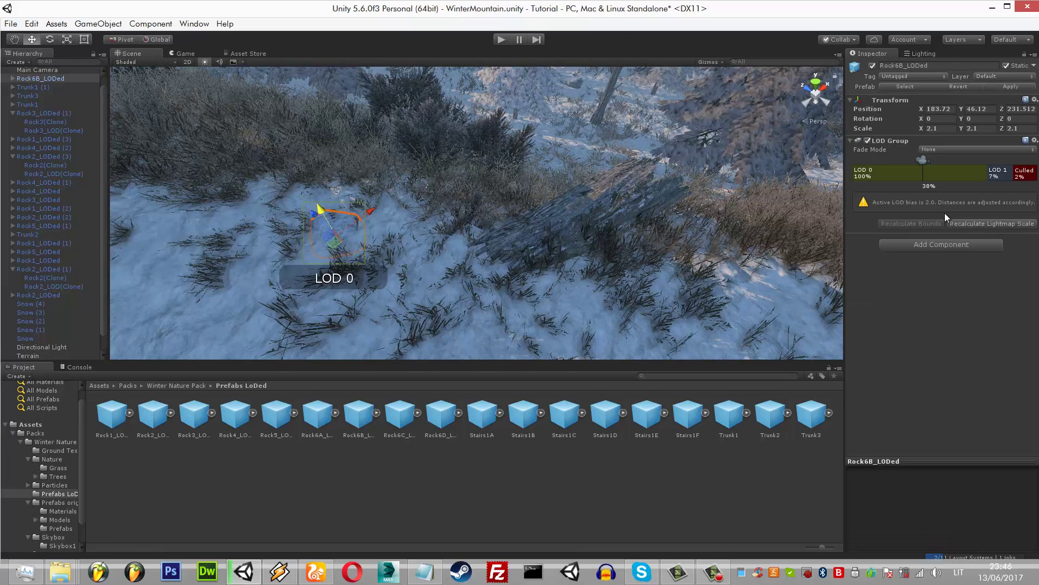
key("ctrl+z")
key("e")
- Enlarge the rock to scale 3.57, tilt it, check the Game view, and save the scene
key("w")
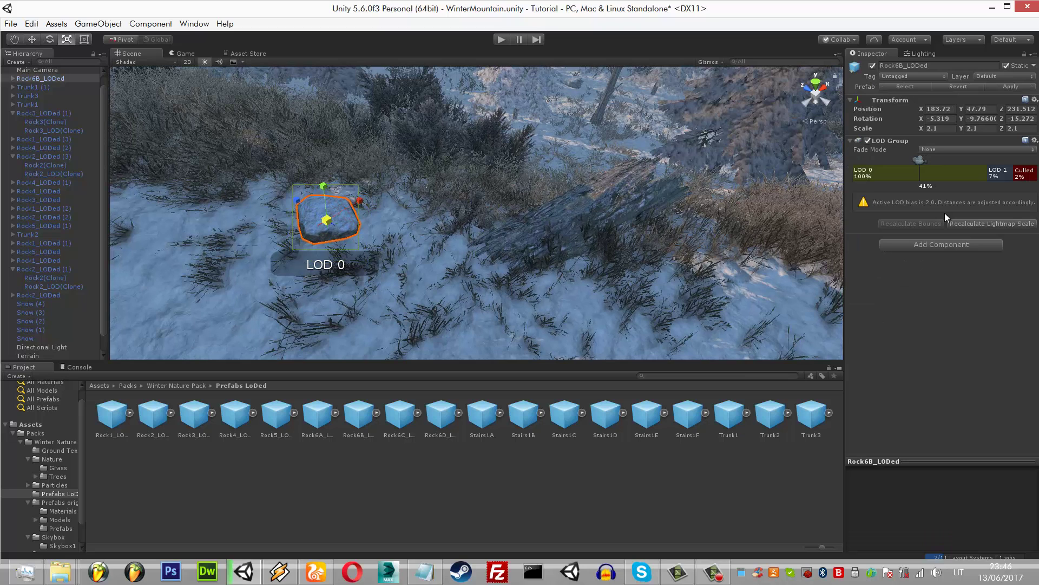
key("ctrl+z")
key("ctrl+z")
key("ctrl+z")
key("ctrl+z")
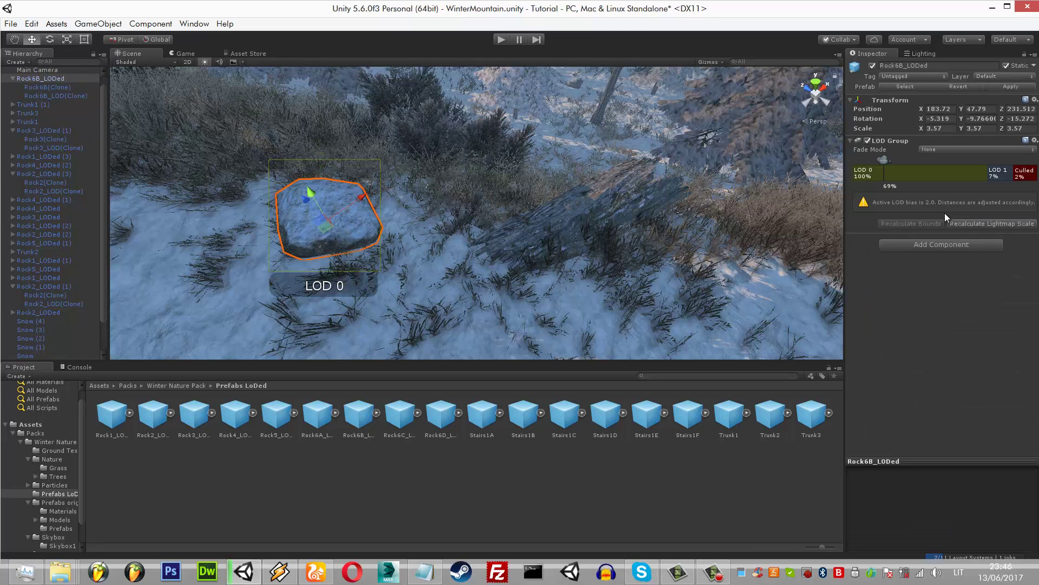
key("ctrl+z")
key("e")
key("ctrl+z")
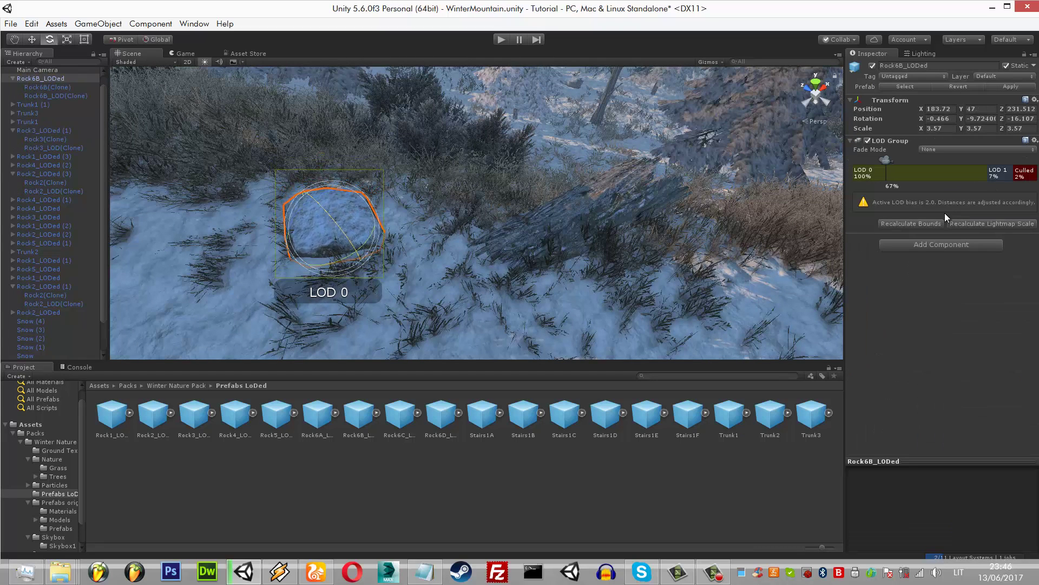
key("w")
key("ctrl+2")
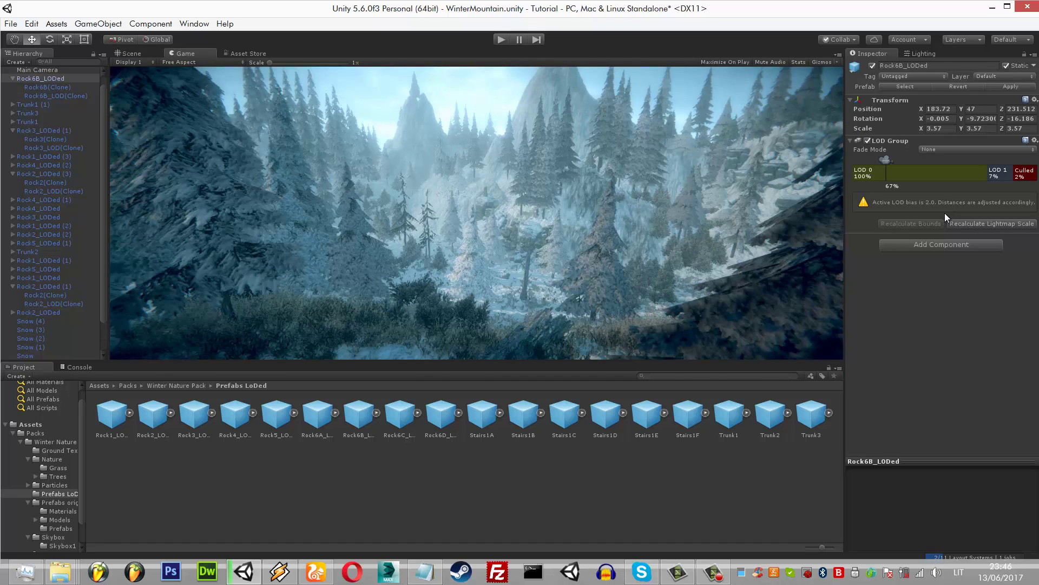
key("ctrl+1")
key("ctrl+2")
key("ctrl+s")
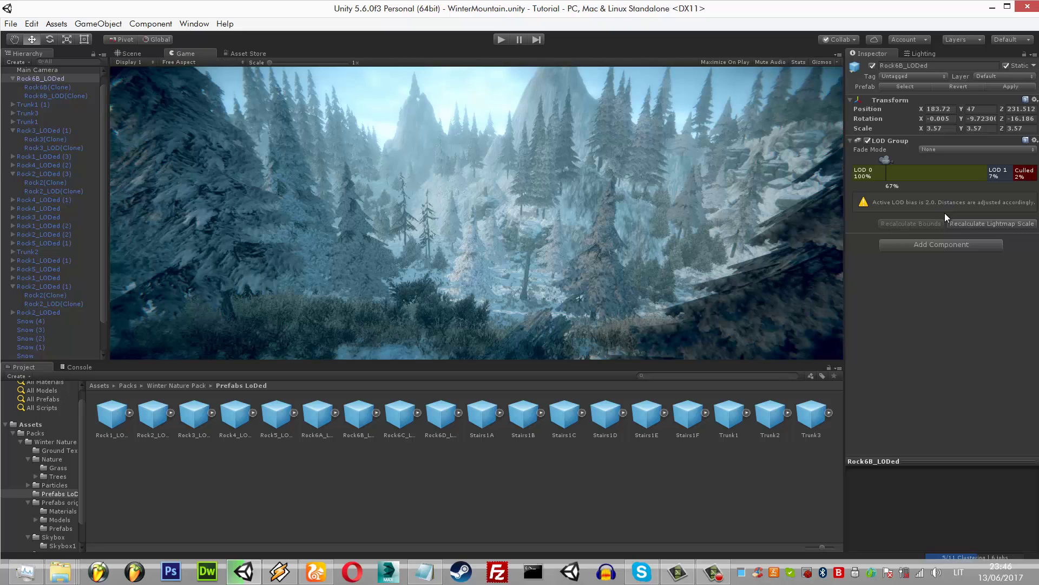
- Select Snow (4) through Snow so all five particle objects share the Inspector
left_click(25, 288)
left_click(25, 323, "shift")
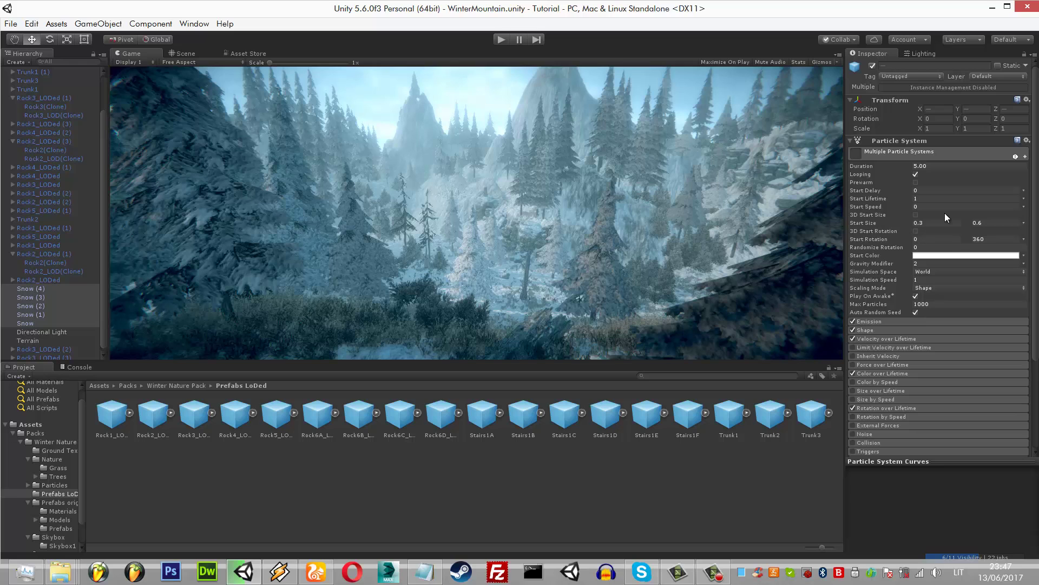
- Revisit the Terrain, Snow and rock selections, ending on the Main Camera's CC post-processing profile
key("Down")
key("Down")
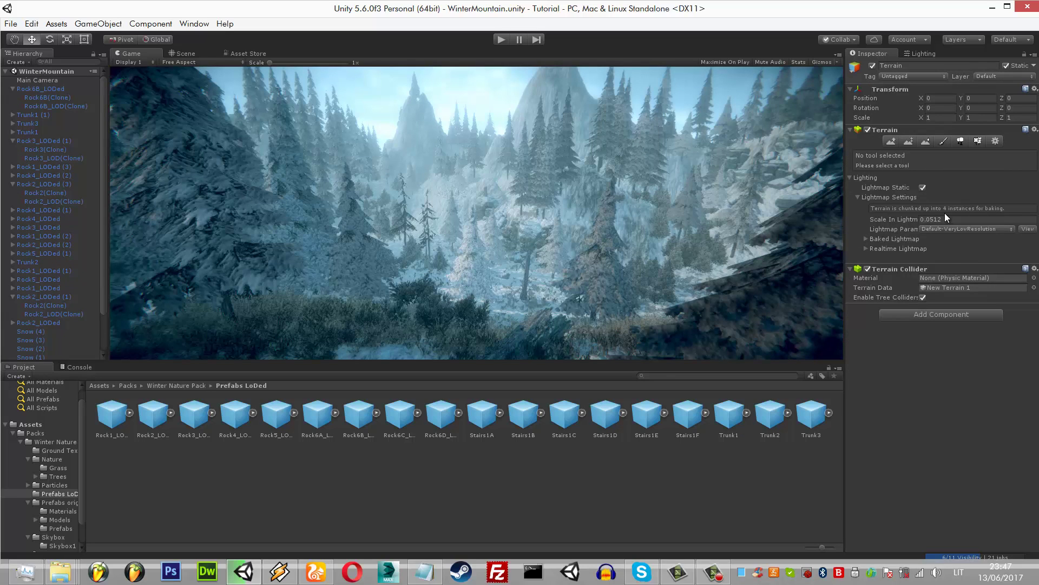
key("ctrl+z")
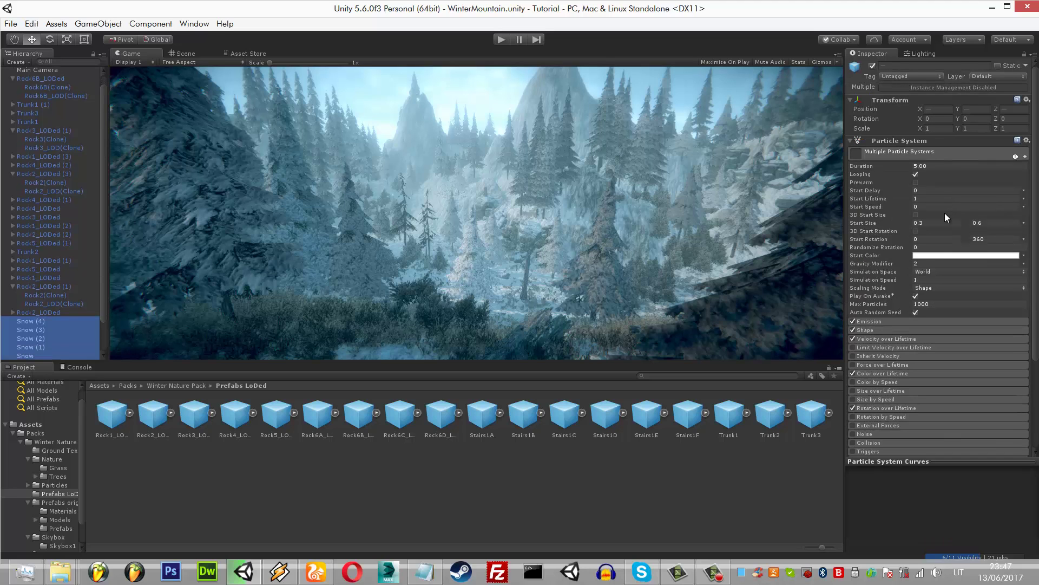
key("ctrl+y")
key("ctrl+z")
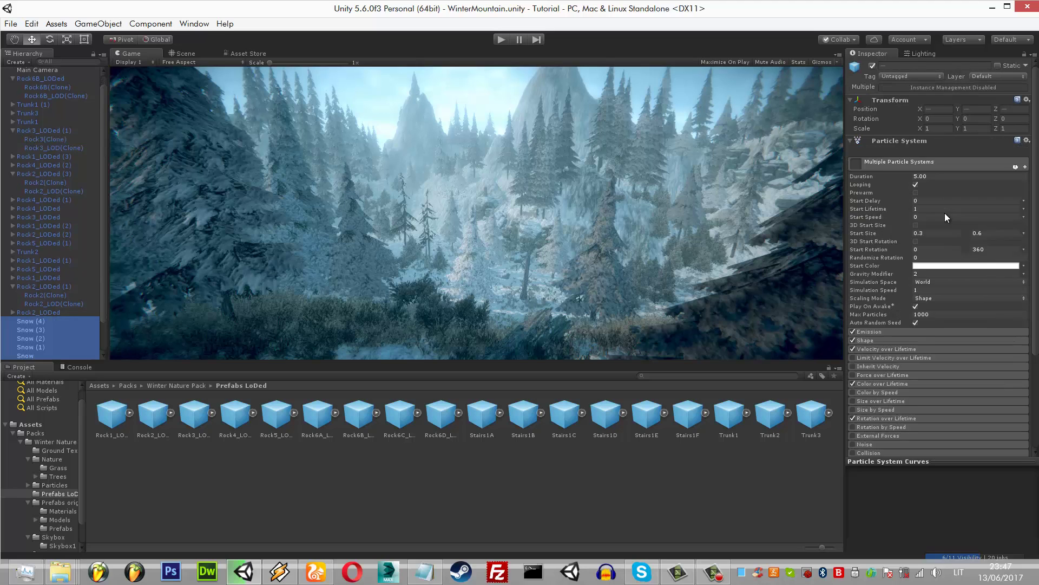
key("ctrl+y")
key("ctrl+z")
key("ctrl+z")
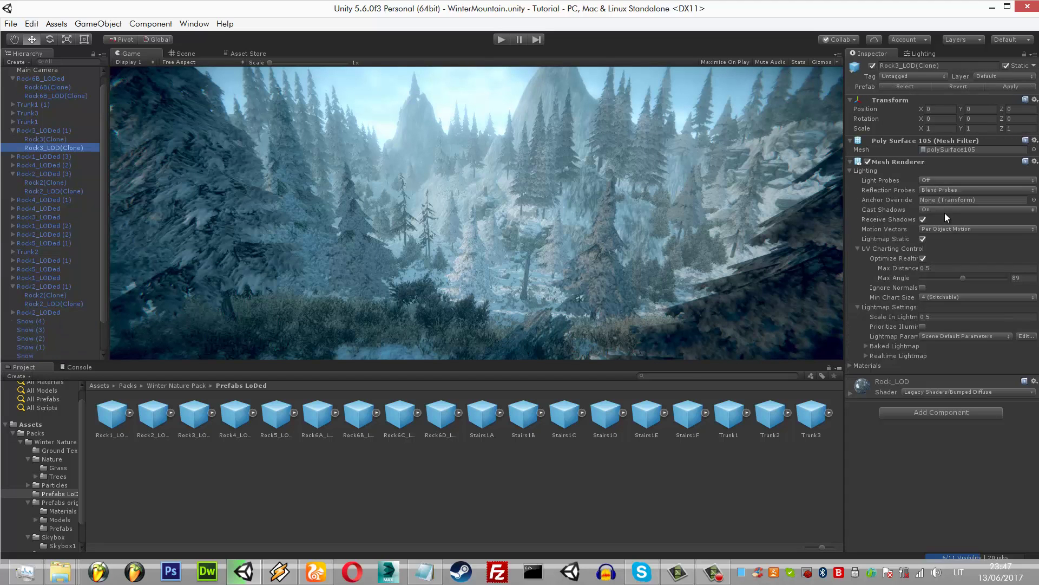
key("ctrl+z")
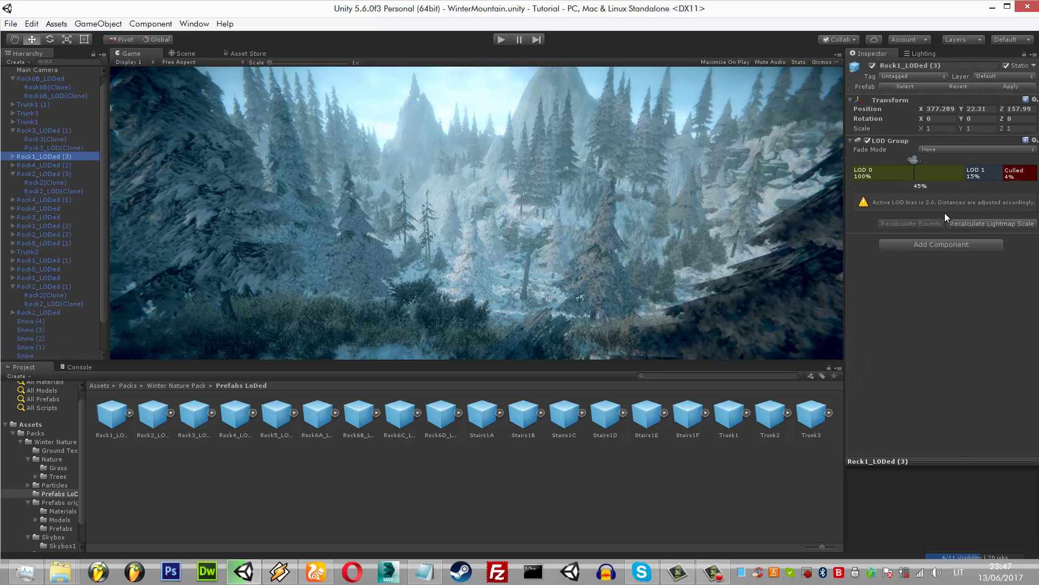
key("ctrl+z")
key("ctrl+z")
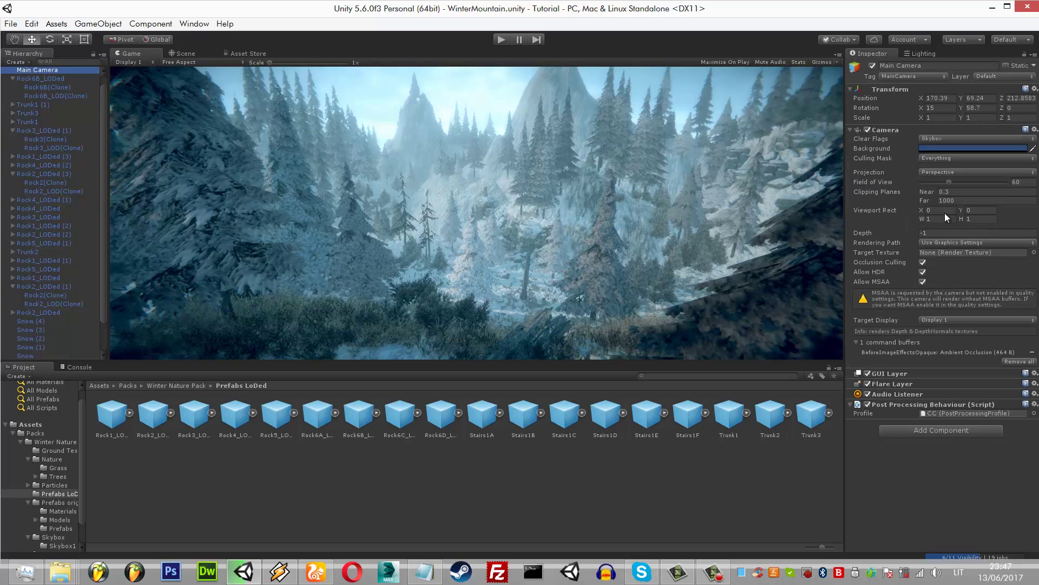
key("ctrl+z")
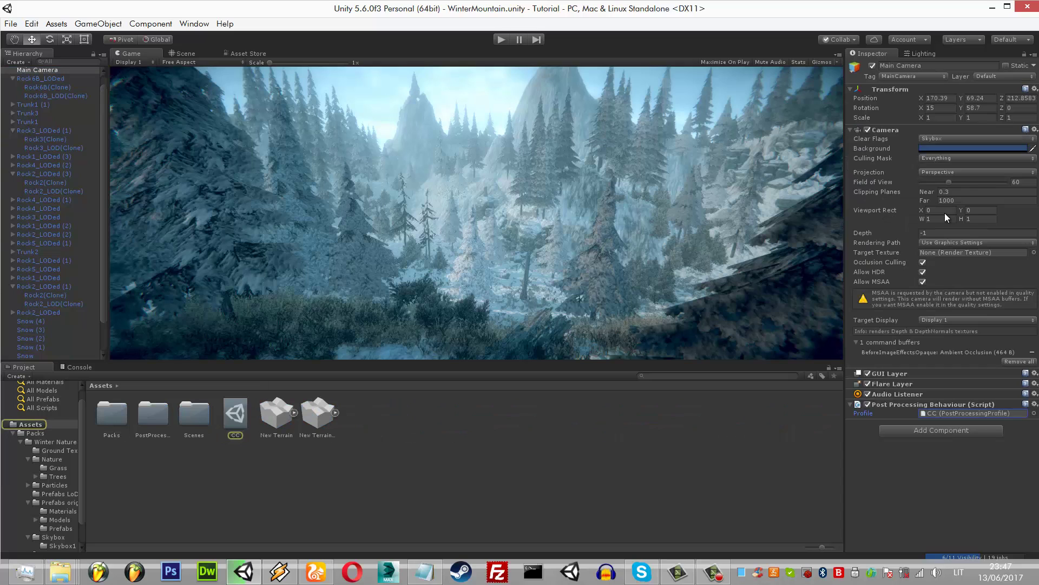
key("ctrl+z")
scroll(946, 218, "down", 2)
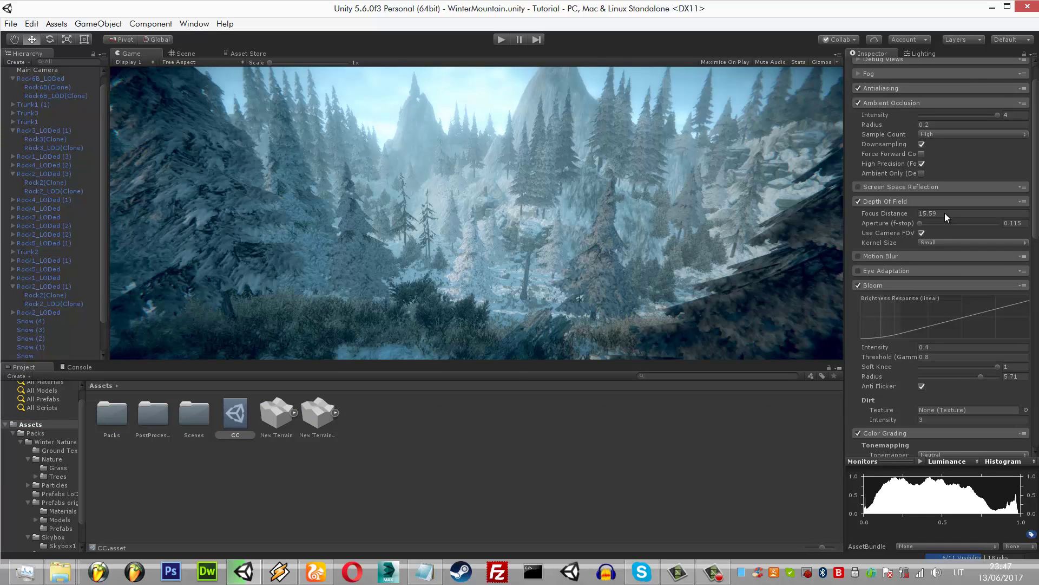
scroll(946, 218, "down", 5)
scroll(946, 218, "down", 8)
scroll(946, 218, "down", 3)
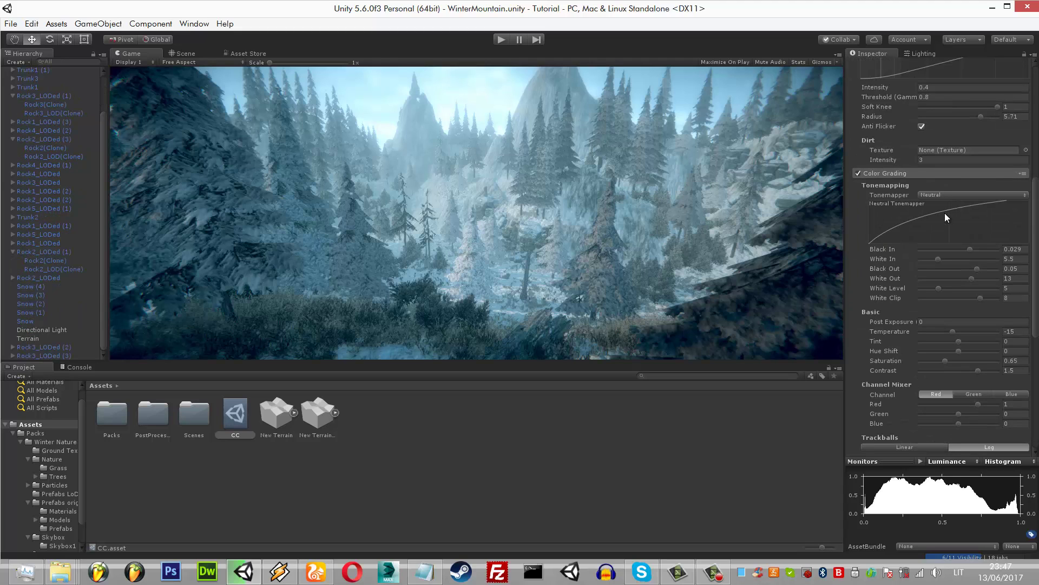
key("ctrl+z")
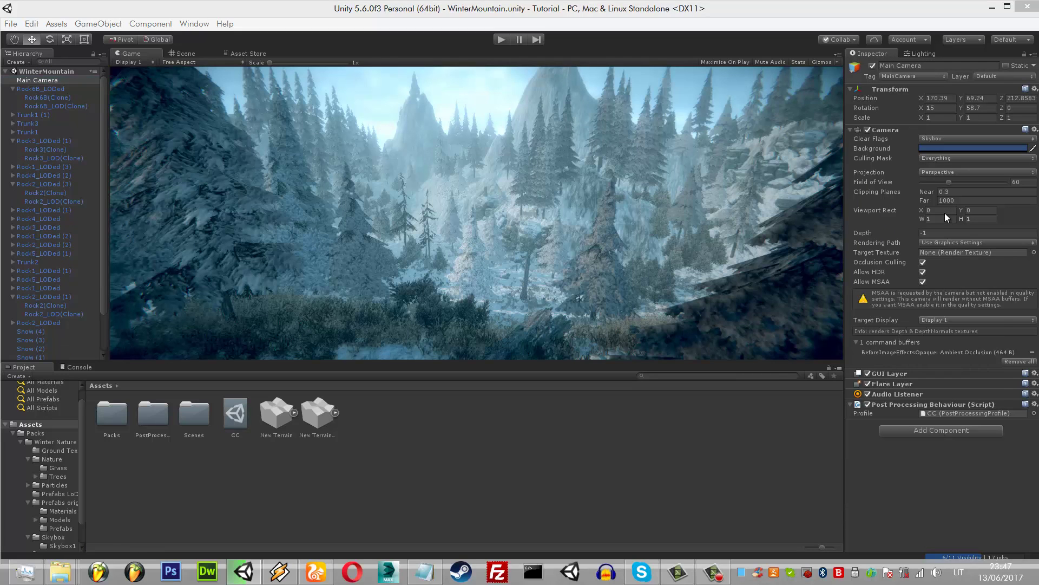
key("ctrl+shift+a")
key("BackSpace")
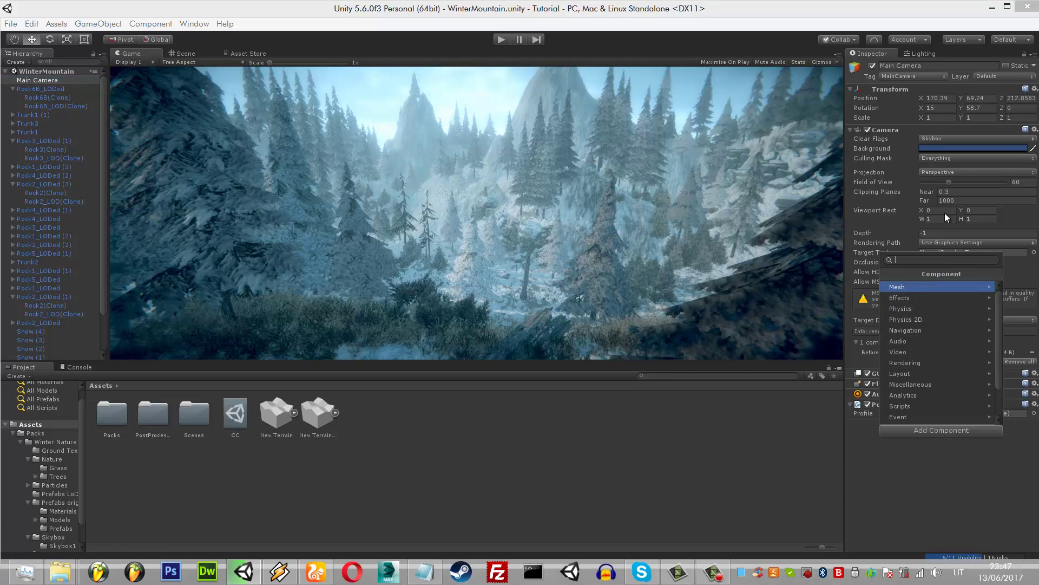
key("Down")
key("Down")
key("Down")
key("Up")
key("Up")
key("Up")
key("Down")
key("Down")
key("Down")
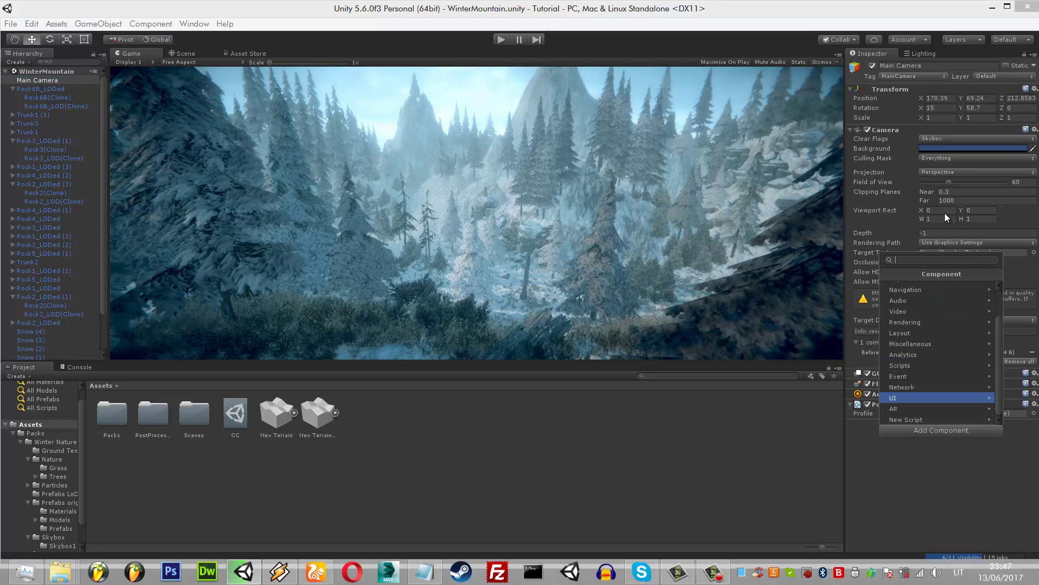
key("Down")
key("Down")
key("Up")
key("Up")
key("Up")
key("Down")
key("Down")
key("Down")
key("Down")
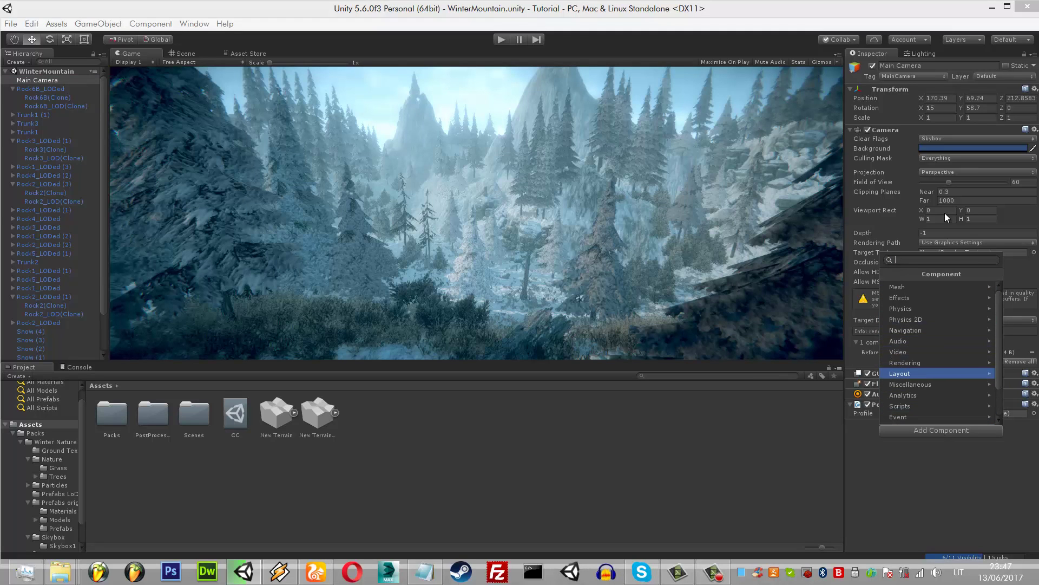
key("Up")
key("Up")
key("Up")
key("Down")
key("Escape")
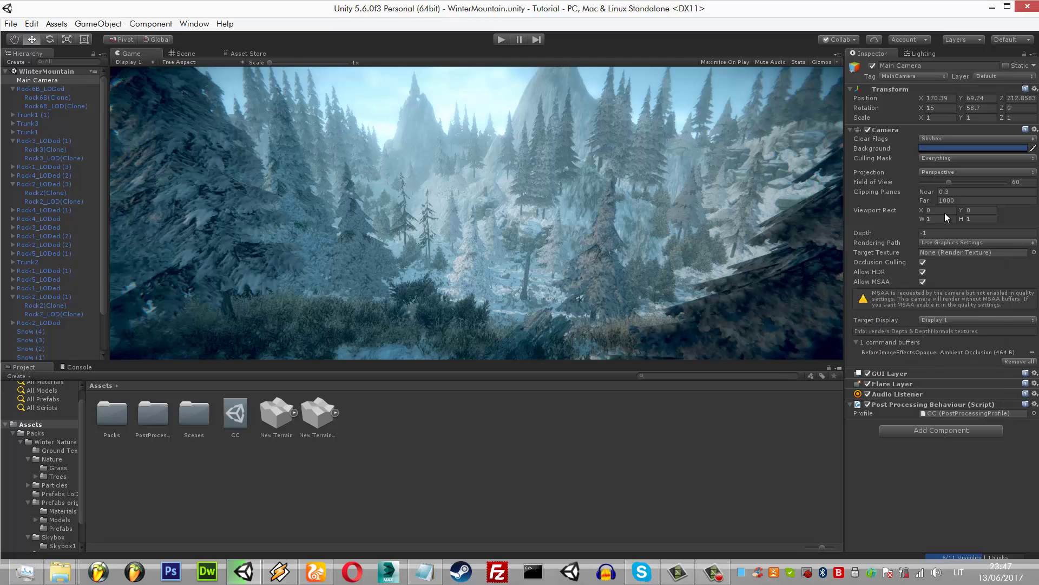